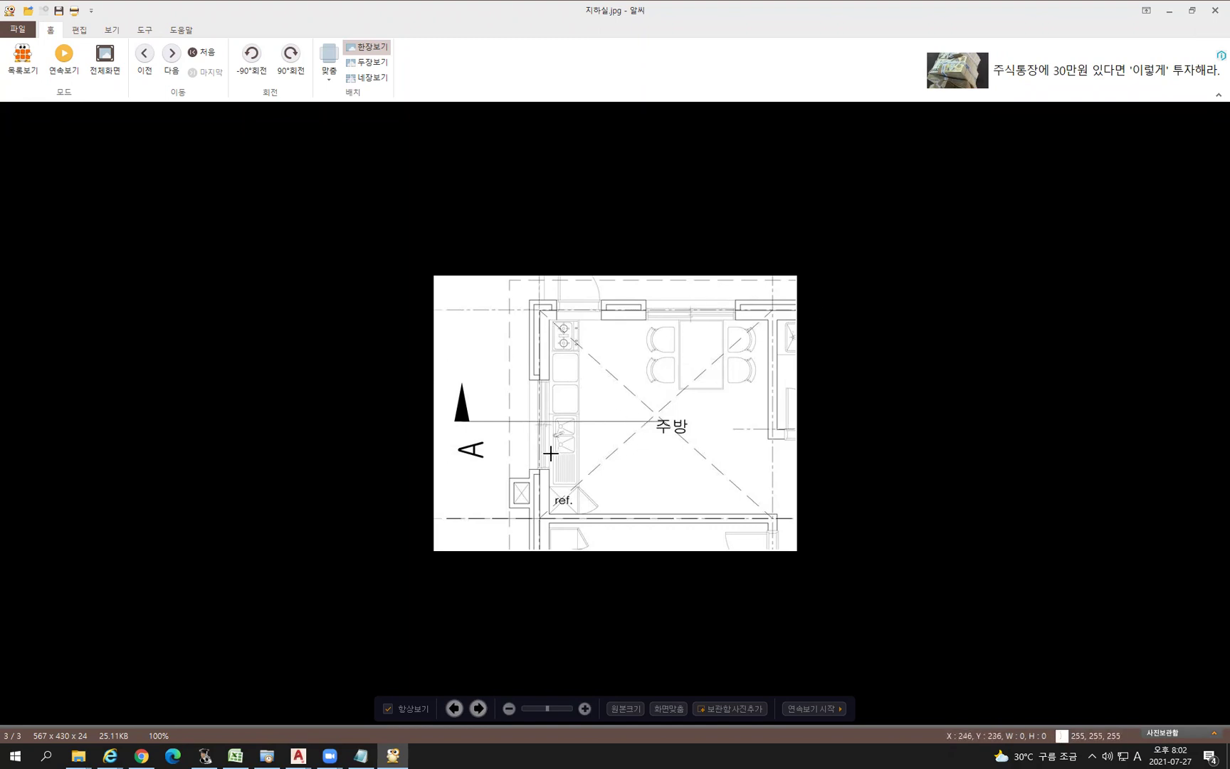
Switch to the AutoCAD drawing and draw a vertical line in the empty area above the existing sections
left_click(1172, 13)
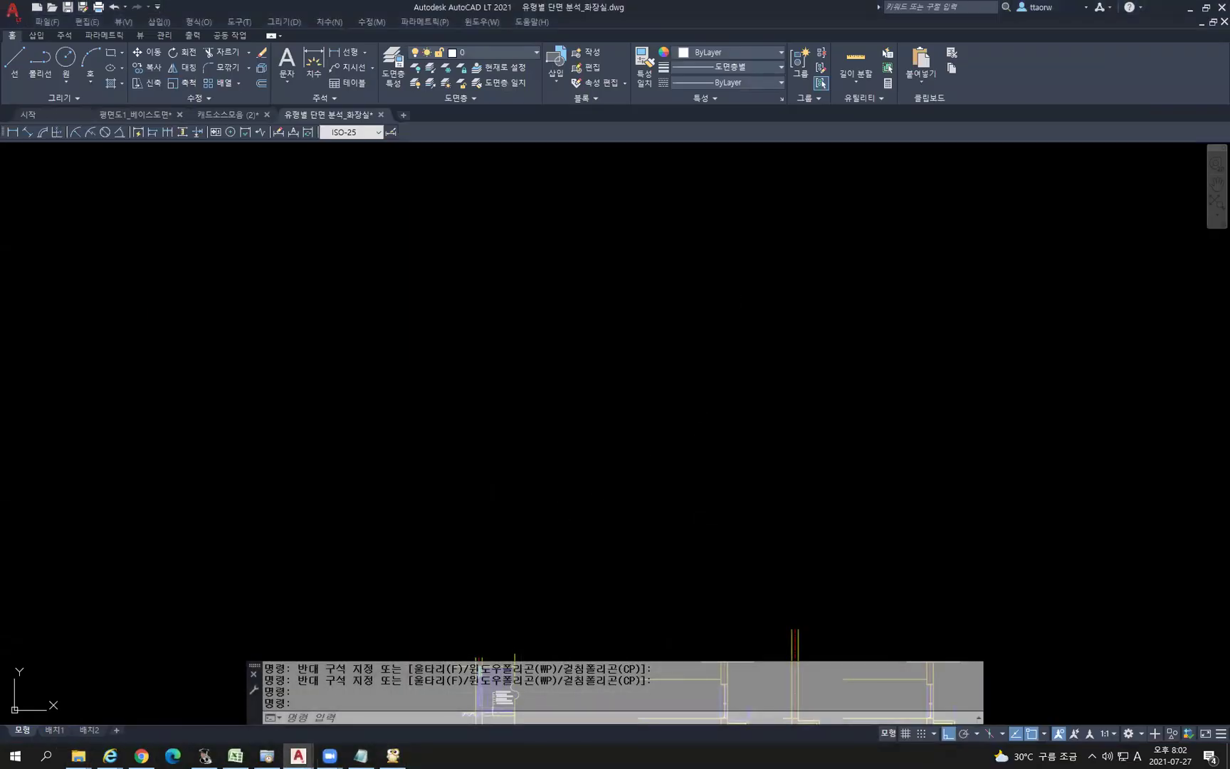
key("Escape")
key("Escape")
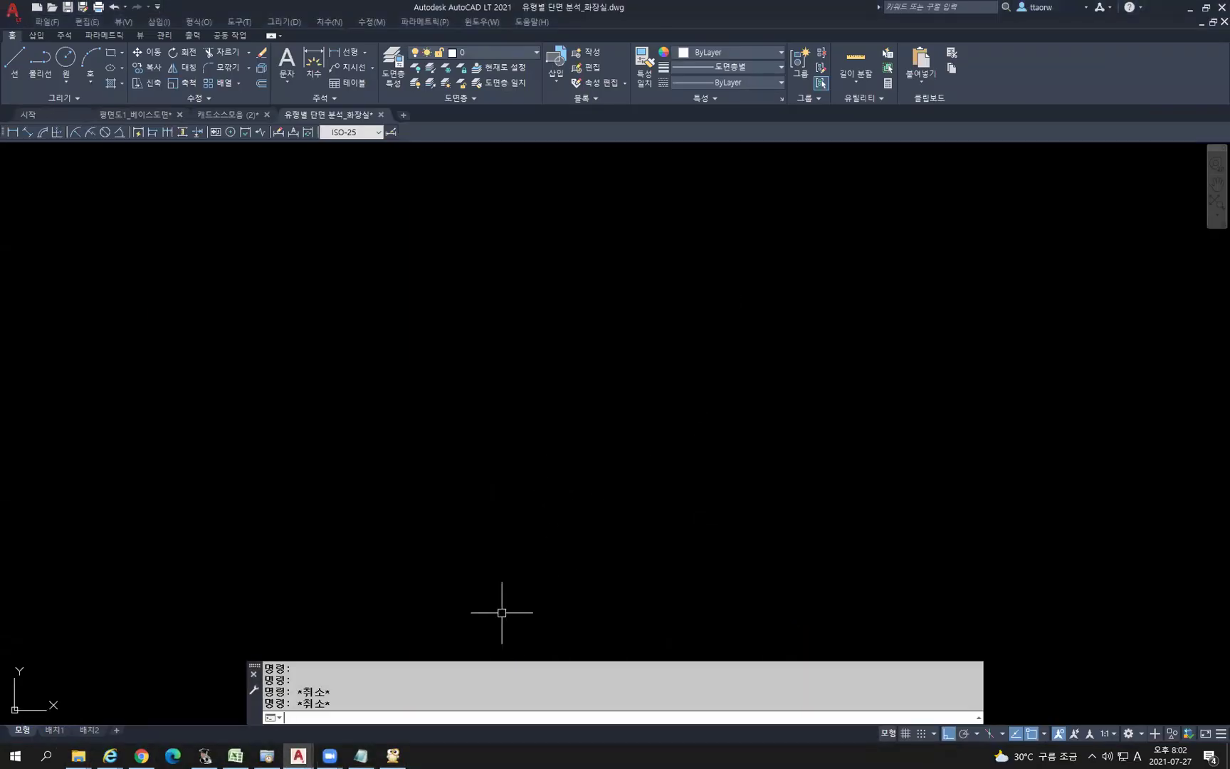
type("L")
key("Return")
left_click(608, 564)
left_click(628, 212)
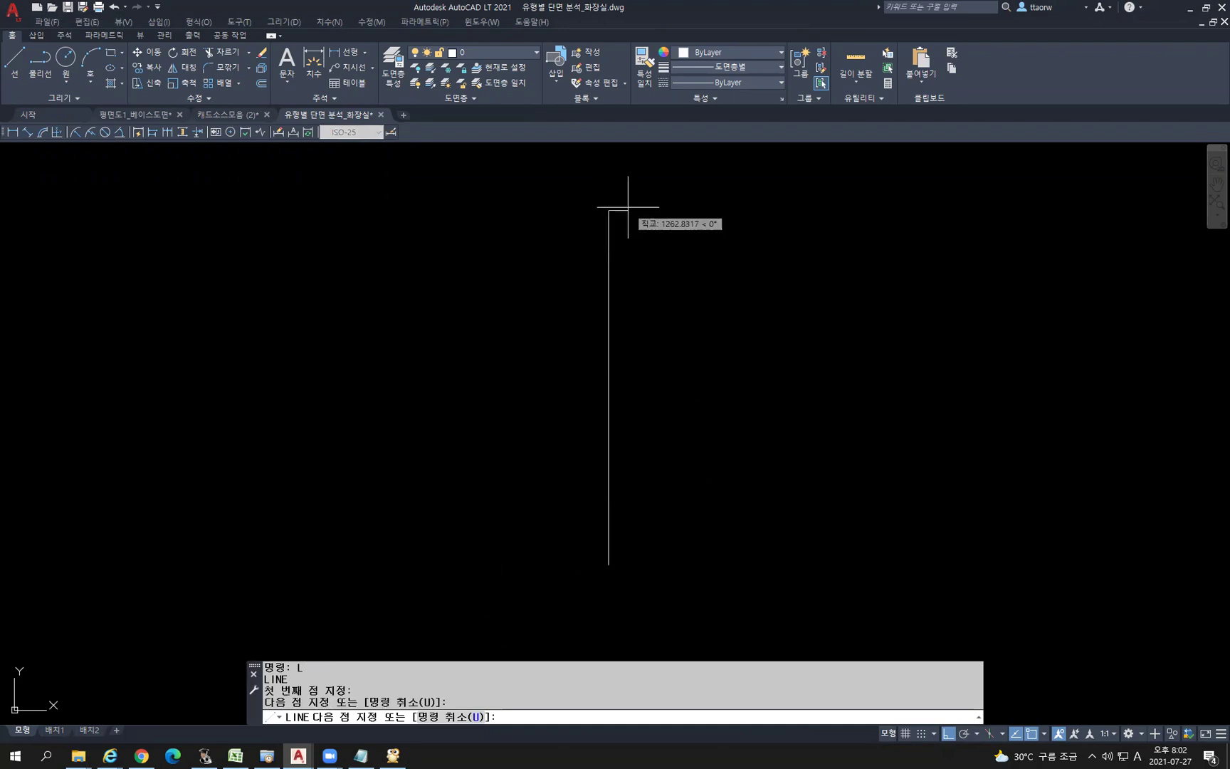
key("Return")
Draw a long horizontal line crossing the lower part of the vertical line
key("Return")
left_click(450, 479)
left_click(1001, 473)
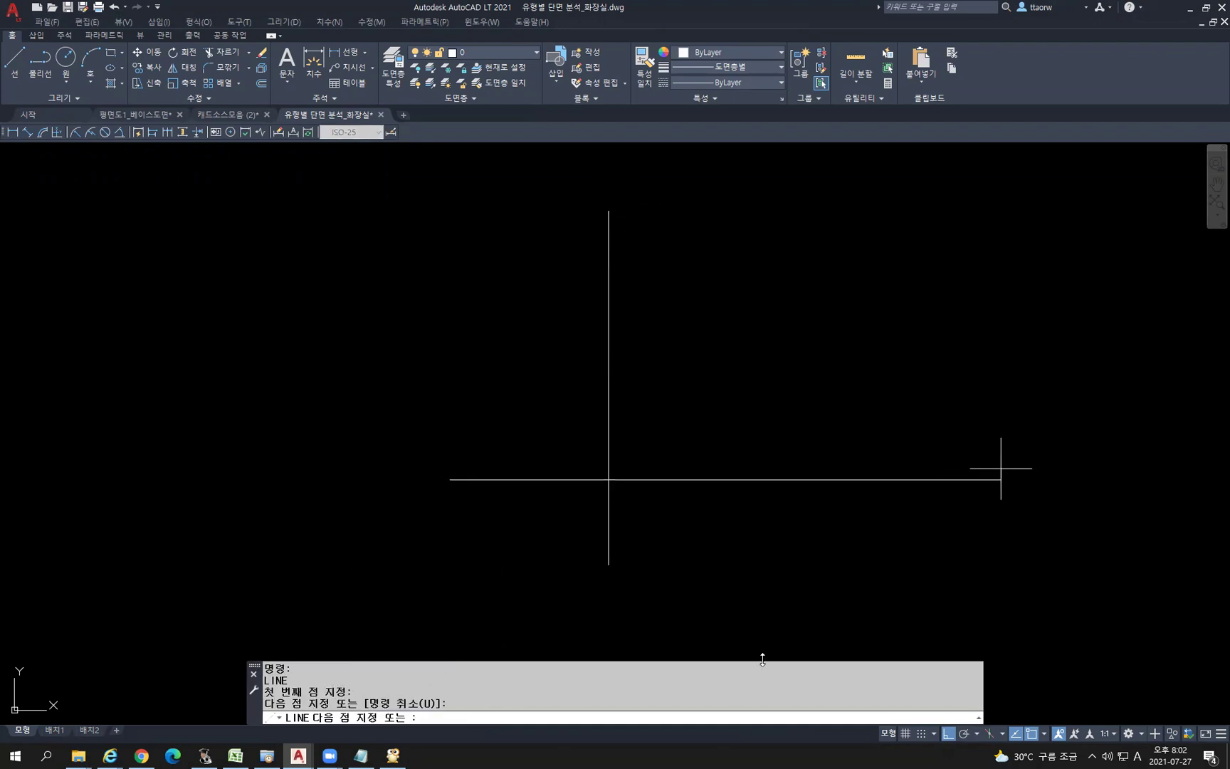
key("Return")
key("Escape")
key("Escape")
Move the horizontal line up slightly so it crosses nearer the middle of the vertical line
left_click(681, 478)
left_click(698, 440)
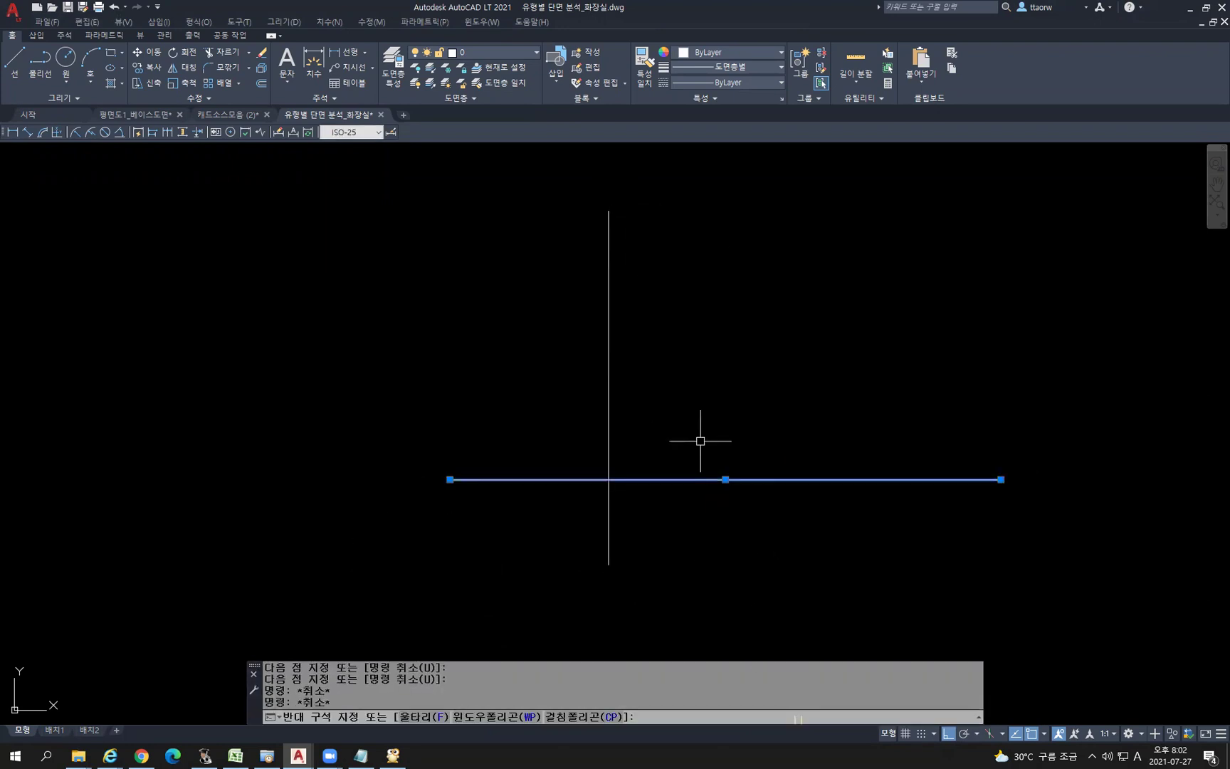
left_click(699, 434)
type("M")
key("Return")
left_click(715, 564)
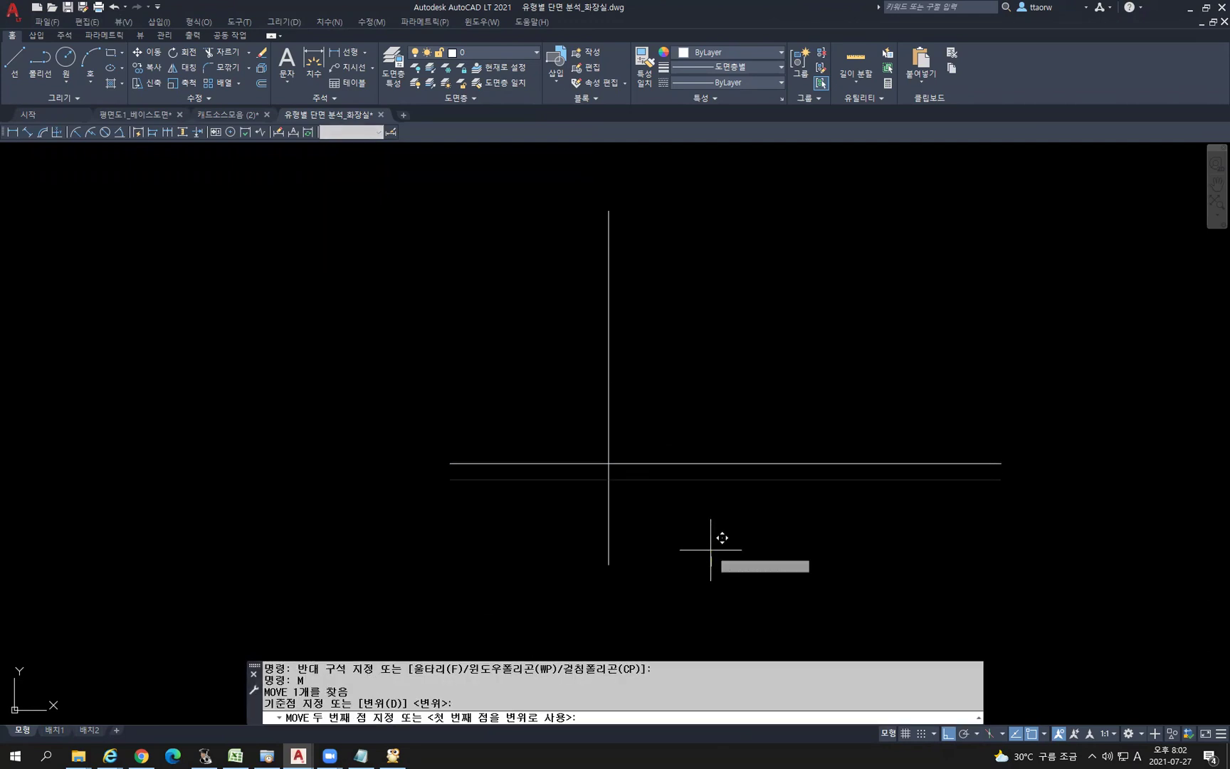
key("Escape")
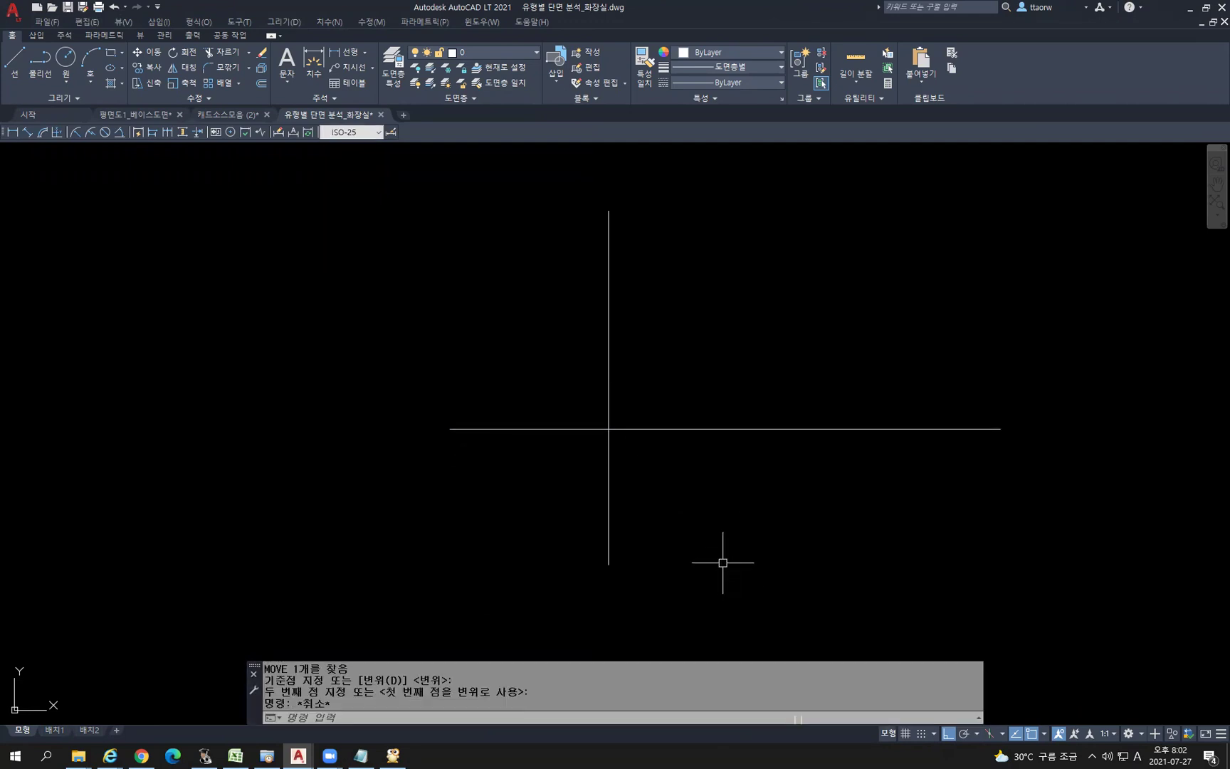
Assign the horizontal line to the yellow layer
left_click(754, 488)
left_click(657, 371)
left_click(473, 53)
left_click(471, 188)
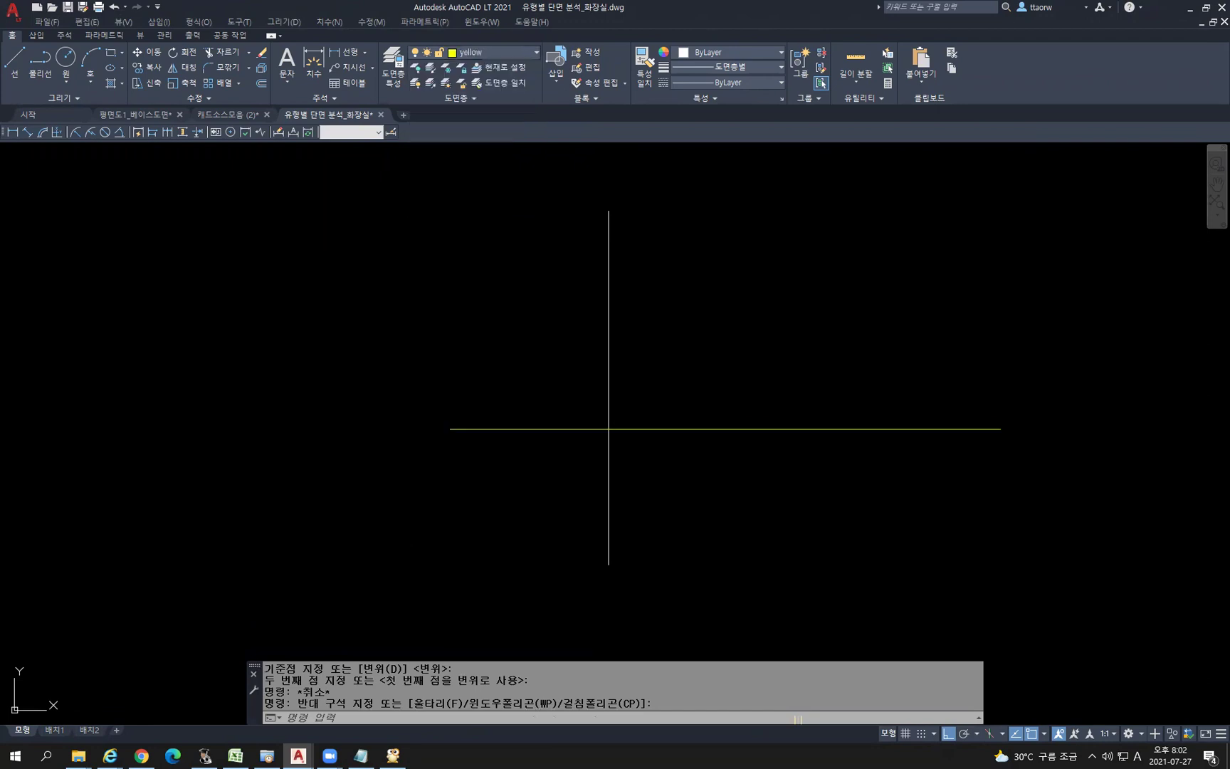
Assign the vertical line to the red dash-dot centre-line layer
left_click(708, 346)
left_click(472, 253)
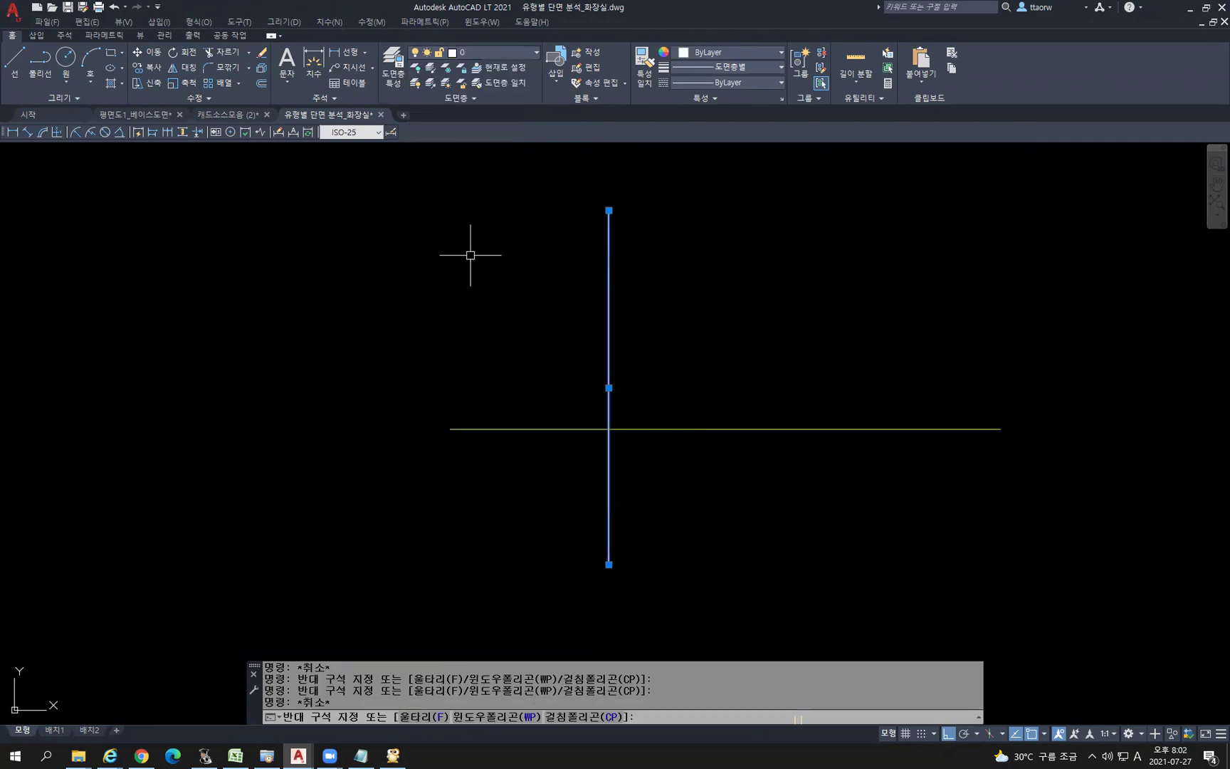
left_click(484, 52)
left_click(481, 167)
key("Escape")
scroll(616, 474, "up", 6)
mouse_move(645, 349)
middle_mouse_down()
mouse_move(661, 494)
mouse_move(592, 465)
middle_mouse_up()
scroll(664, 497, "down", 2)
key("Escape")
key("Escape")
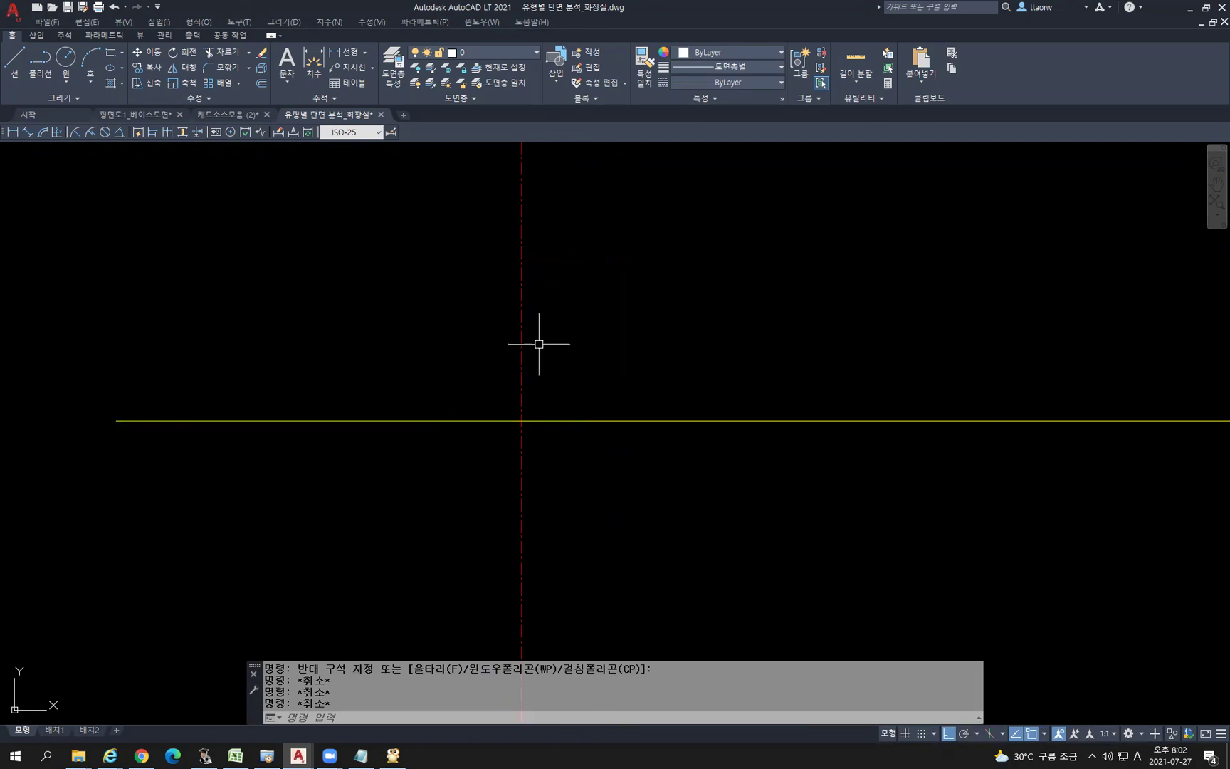
Check the kitchen plan image in the viewer, return to the section drawing and offset the horizontal line upward by 450
key("alt+Tab")
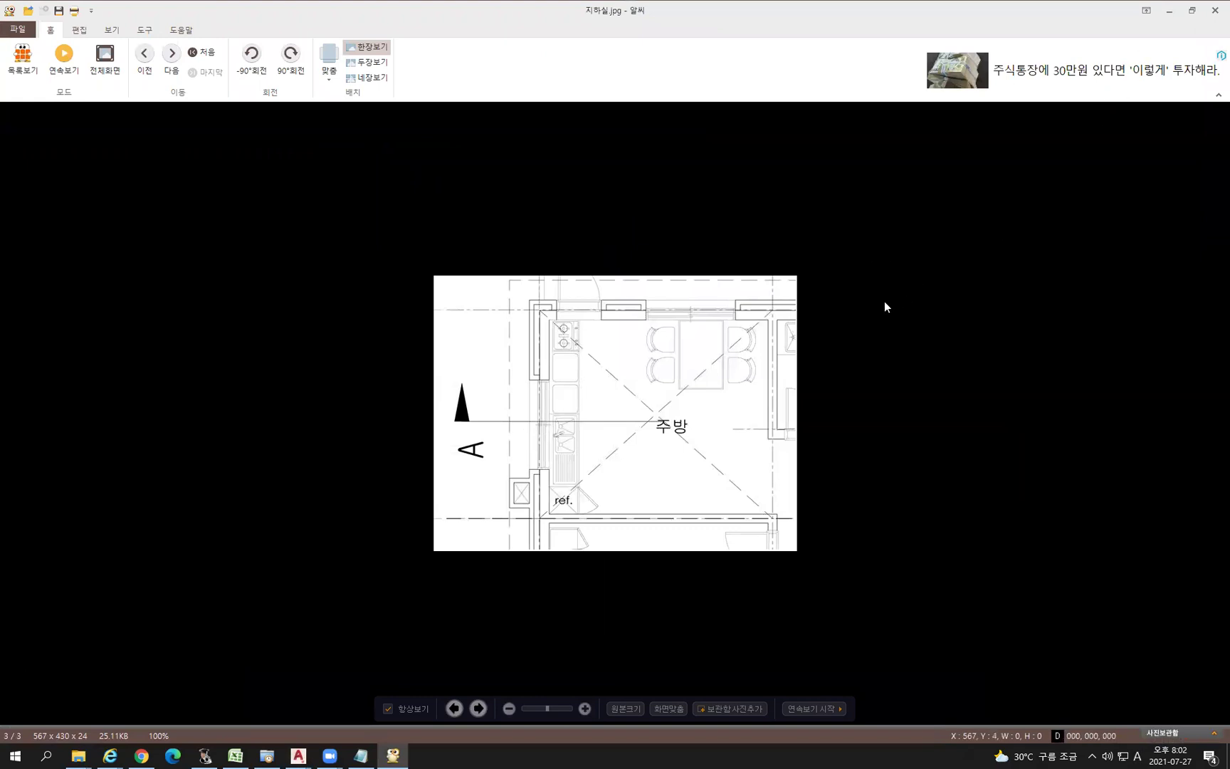
mouse_move(293, 757)
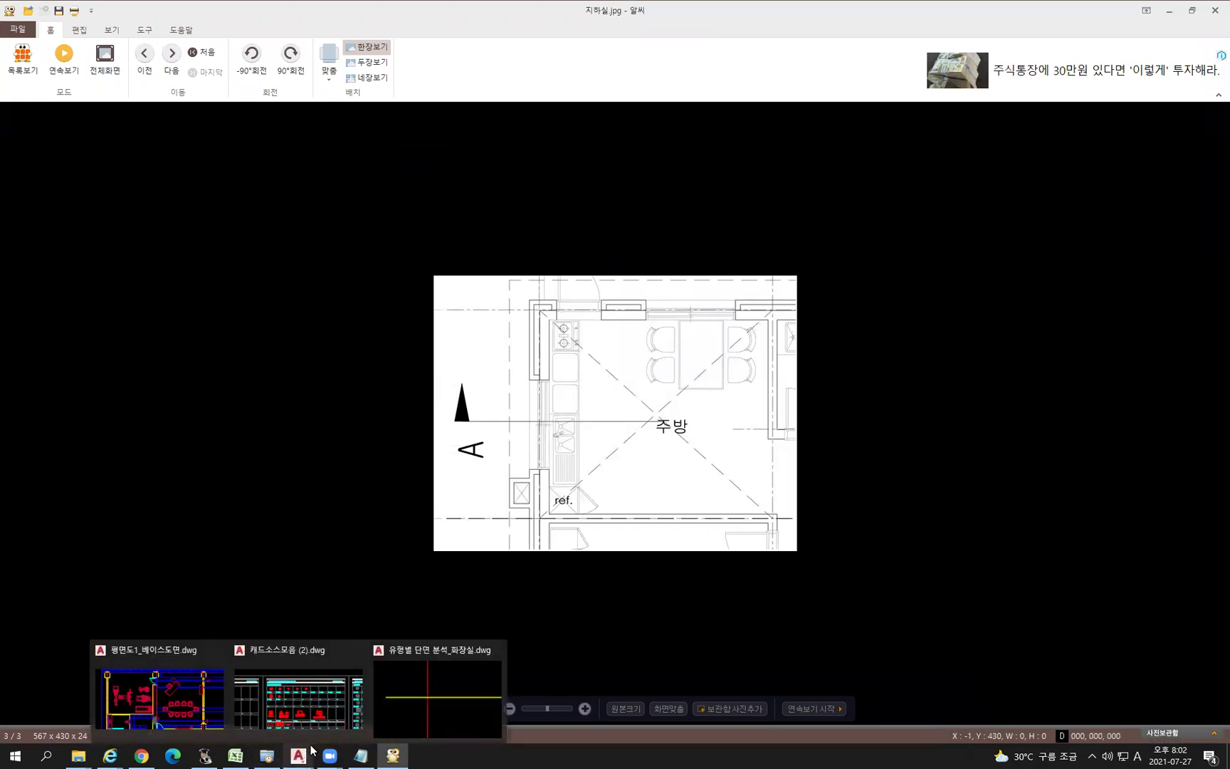
left_click(453, 698)
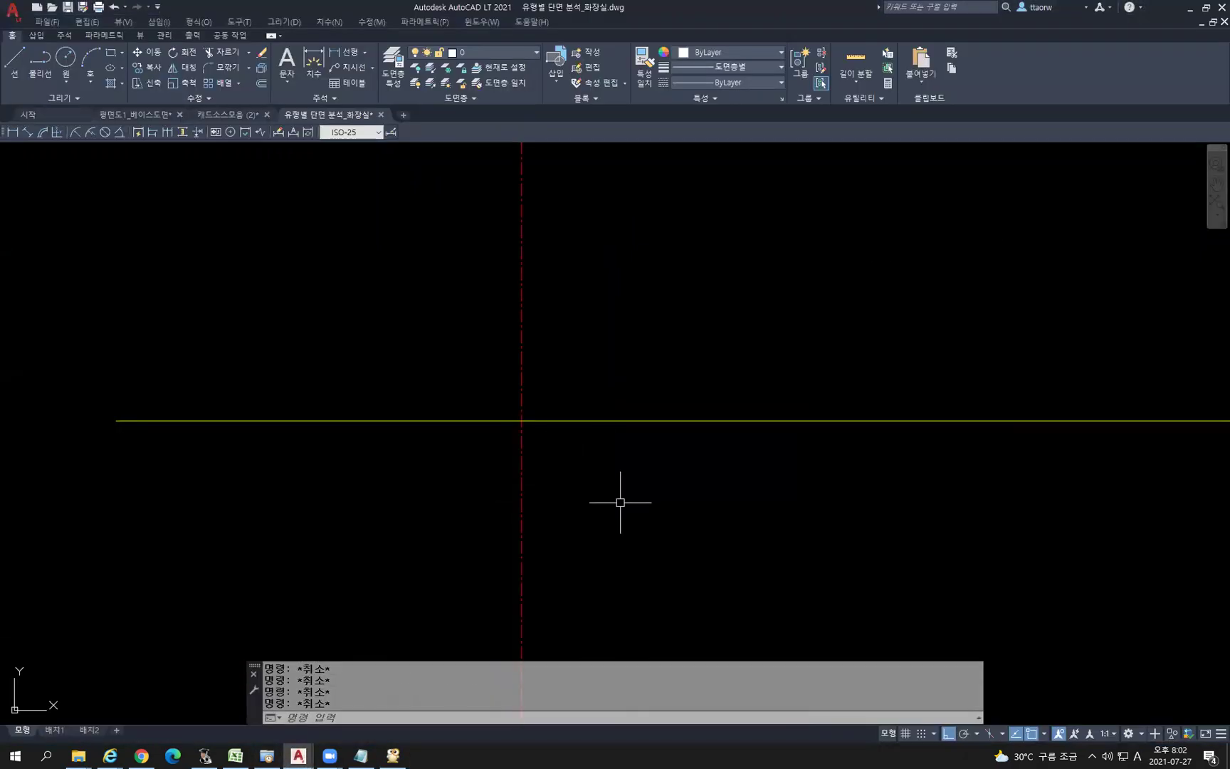
type("o")
key("Return")
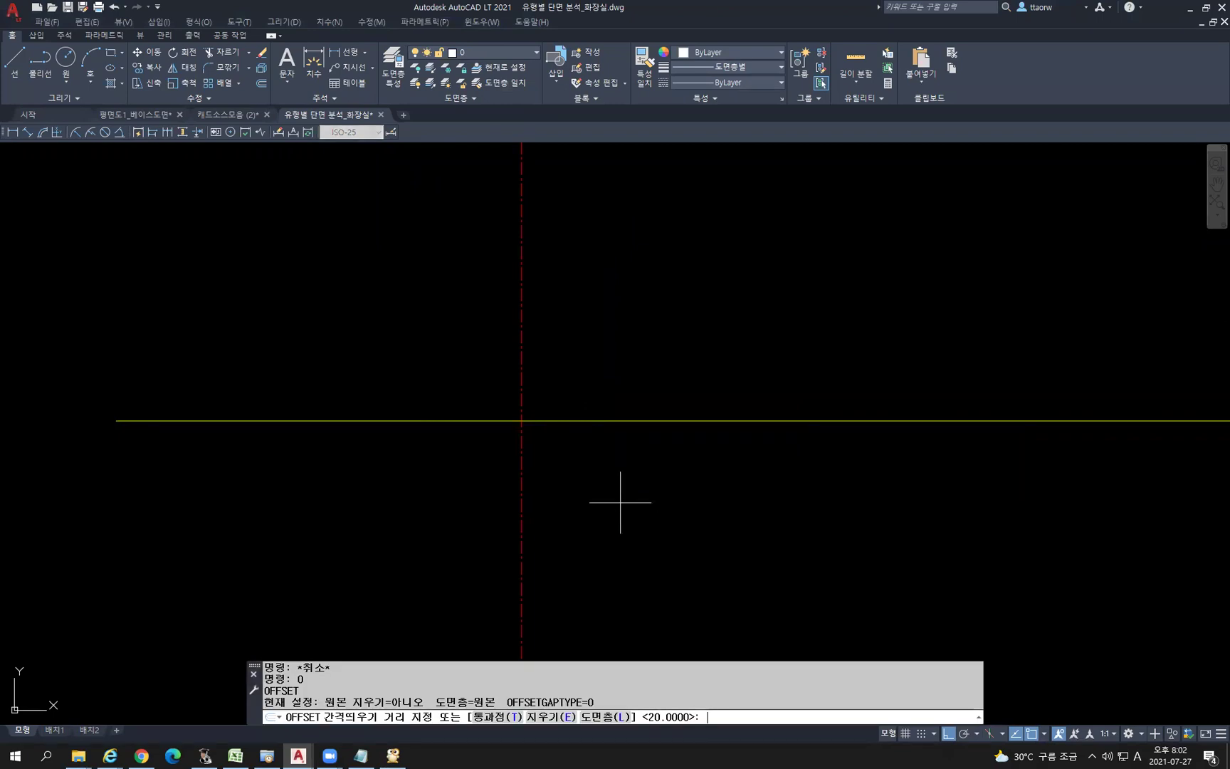
key("Return")
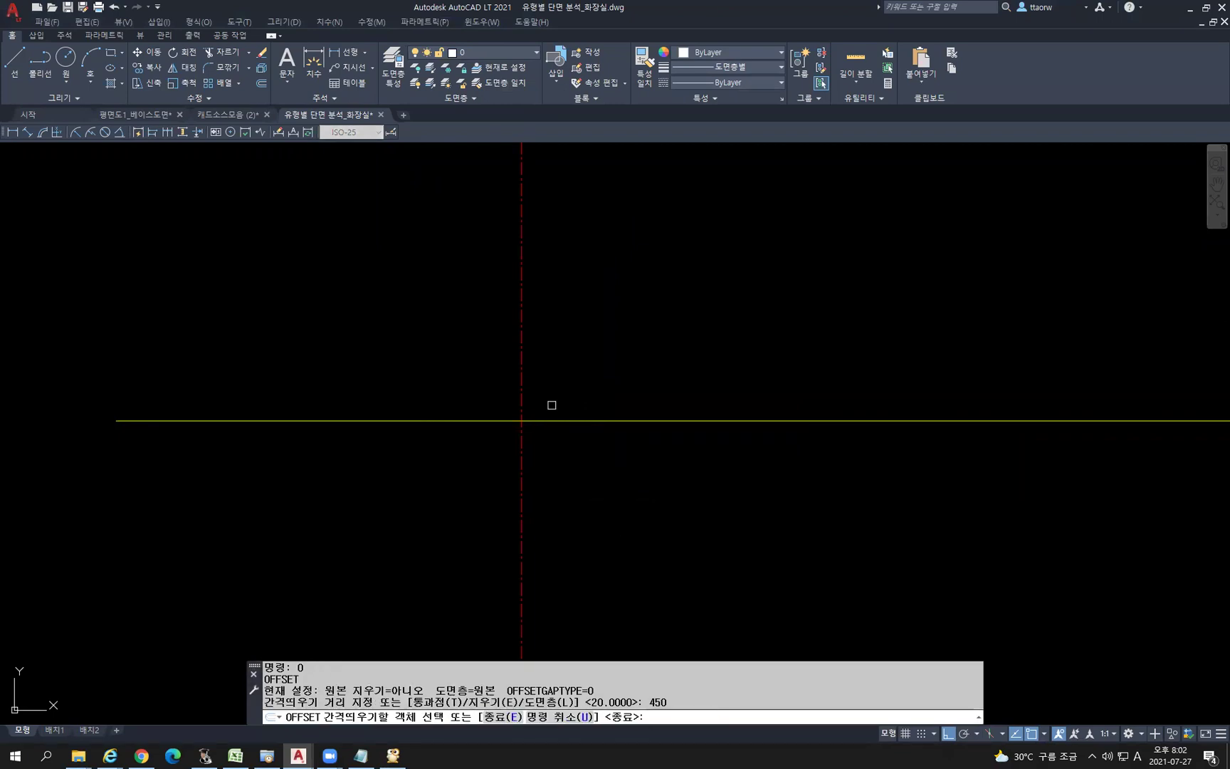
left_click(548, 420)
left_click(574, 368)
scroll(524, 417, "up", 2)
key("Return")
Offset the vertical centre line by 200 to both sides to form the wall faces
key("Return")
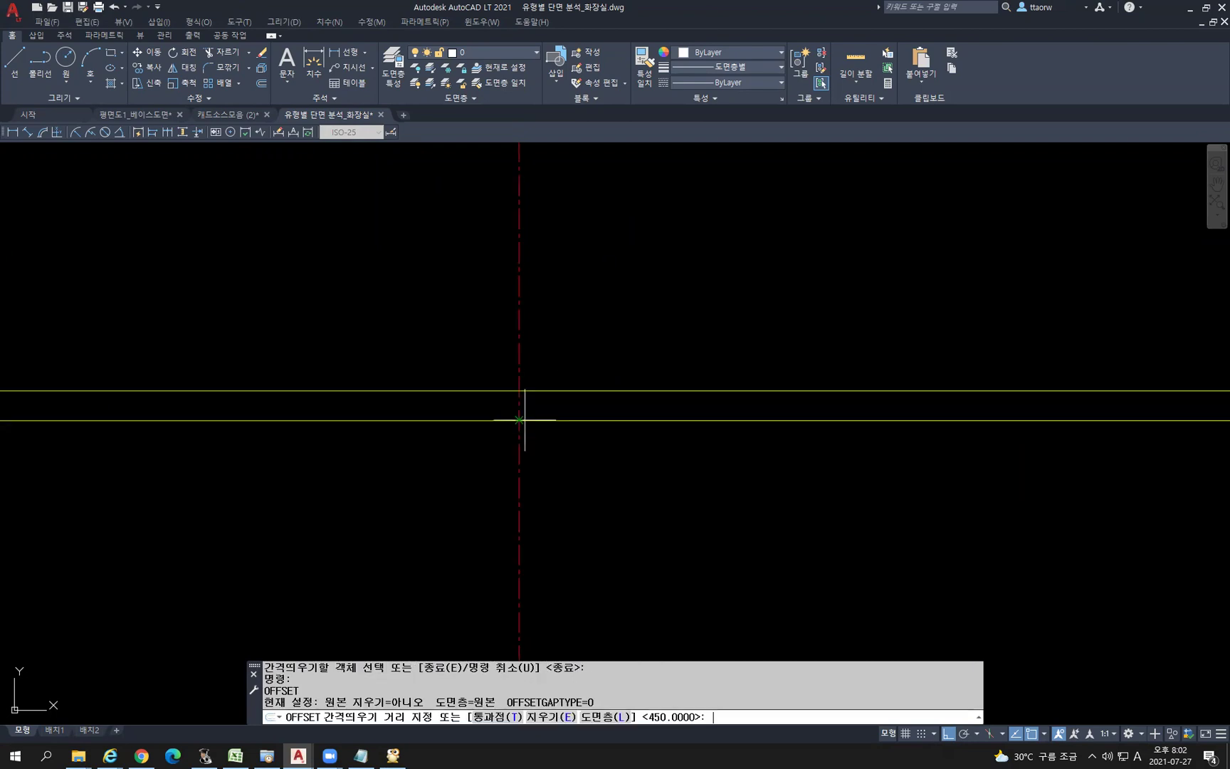
type("200")
key("Return")
left_click(519, 399)
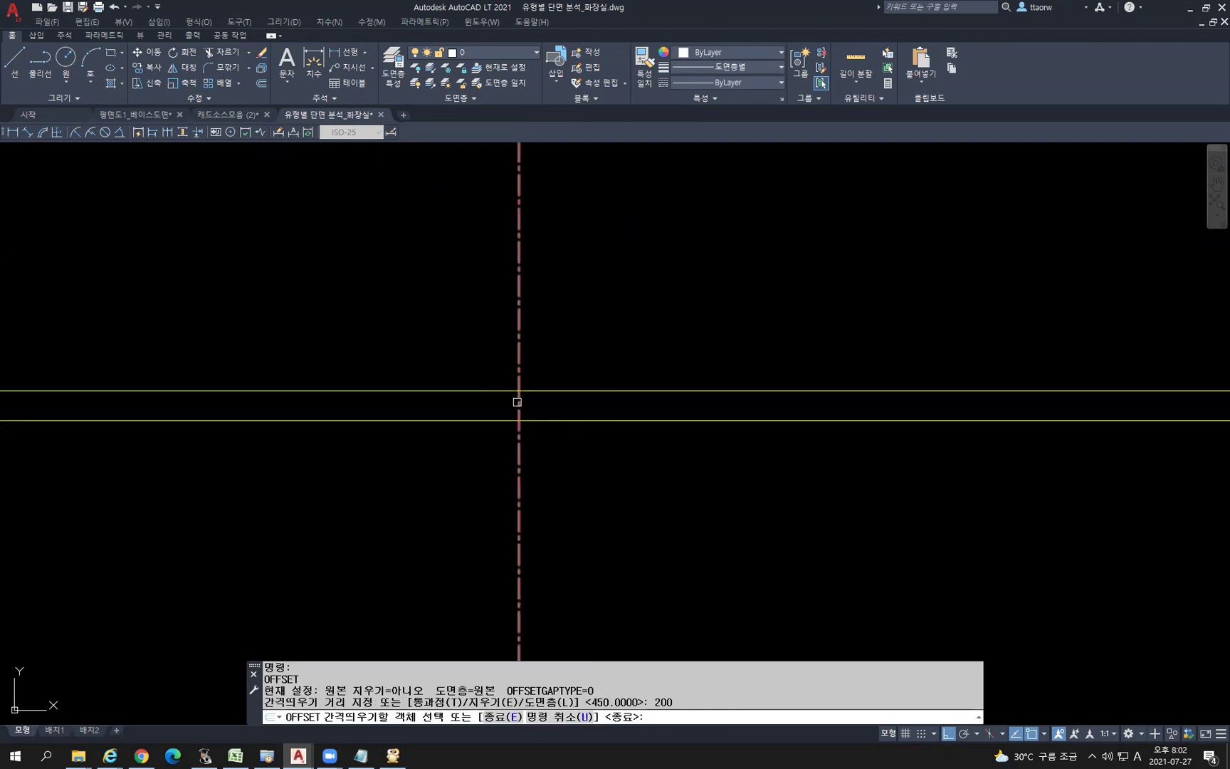
left_click(498, 406)
left_click(519, 406)
left_click(578, 414)
key("Escape")
Match the two offset wall lines to the properties of the yellow horizontal line
type("ma")
key("Return")
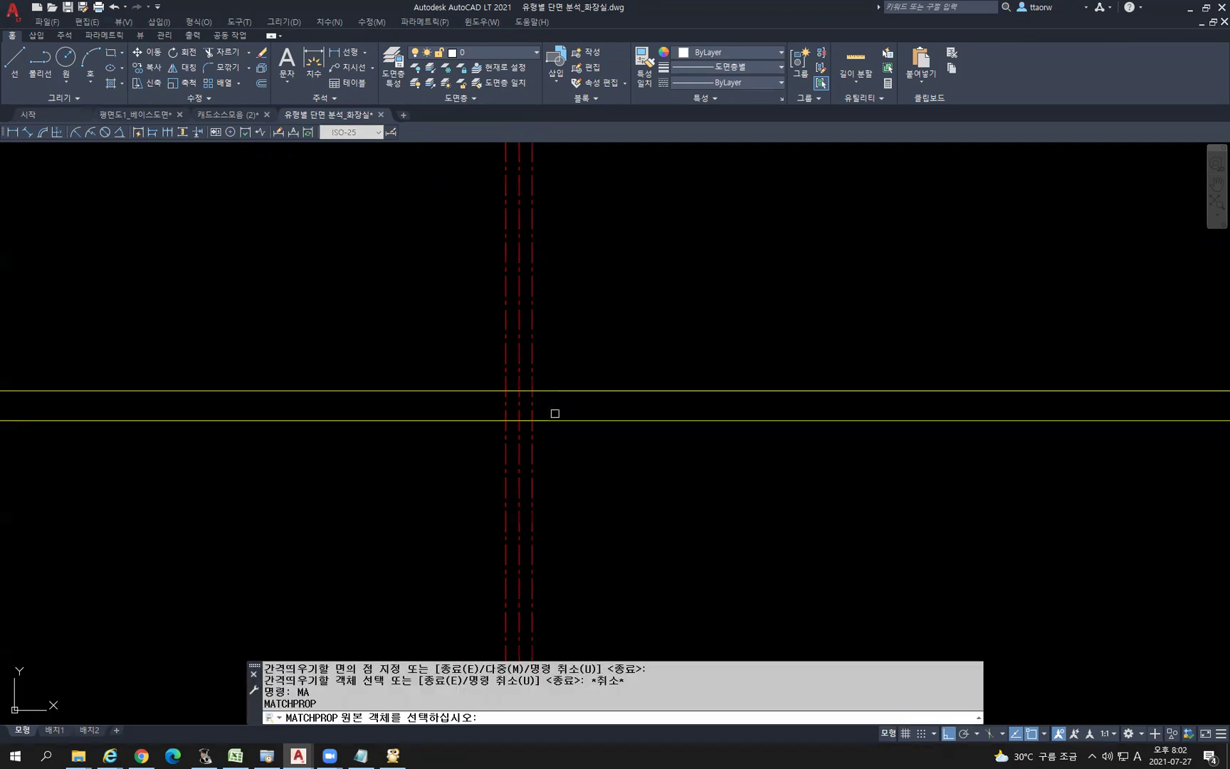
left_click(557, 420)
left_click(532, 445)
left_click(519, 453)
left_click(508, 441)
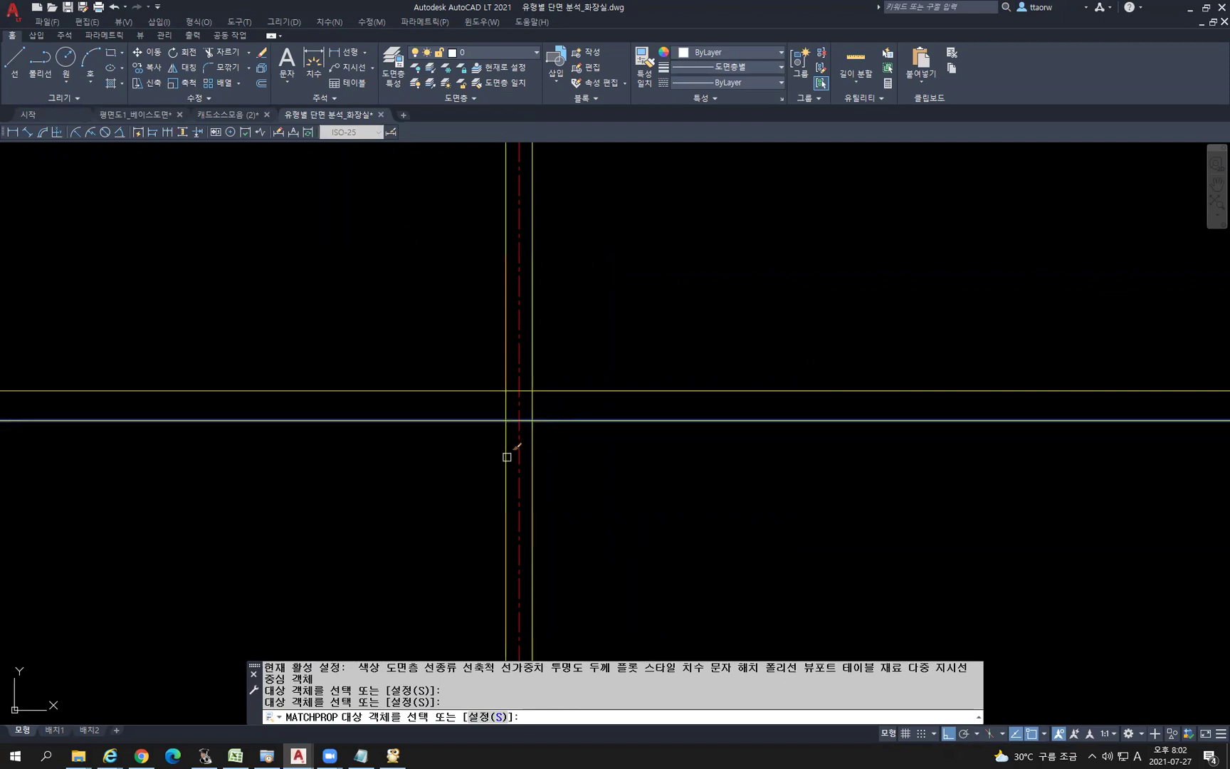
key("Escape")
key("Escape")
Trim the upper horizontal line left of the wall's outer face and the lower one right of that face
type("tr")
key("Return")
left_click(504, 402)
key("Return")
left_click(486, 388)
left_click(560, 425)
left_click(588, 415)
left_click(582, 431)
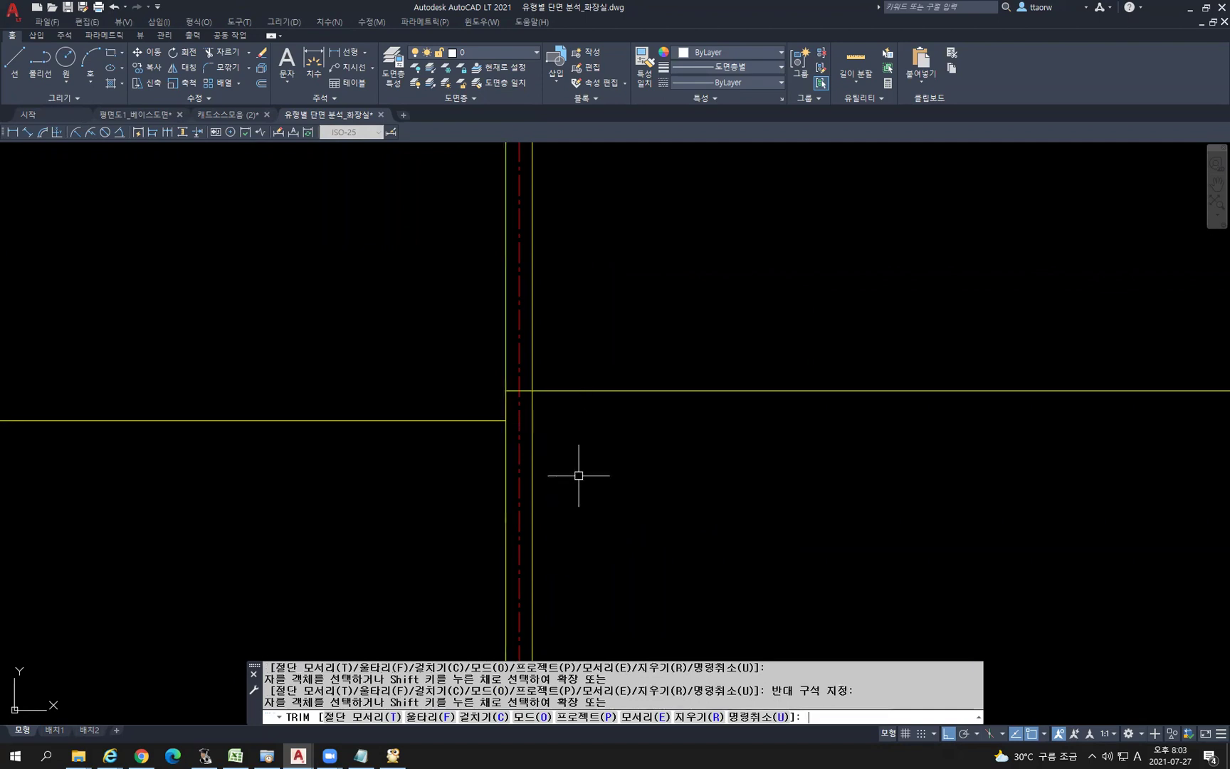
key("Return")
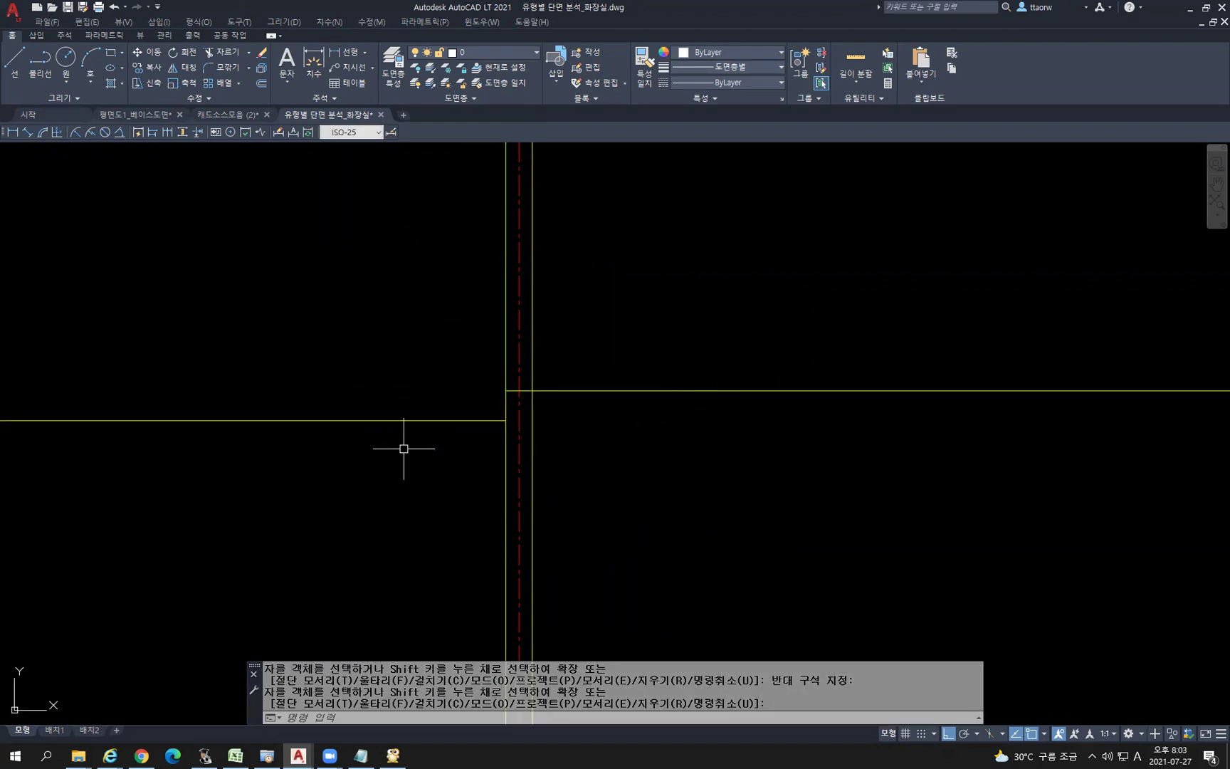
Offset the floor line on the right upward by 1200, and offset that copy upward by 1200 again
middle_click_drag(587, 387, 616, 459)
type("o")
key("Return")
type("1200")
key("Return")
left_click(624, 463)
left_click(647, 400)
left_click(640, 385)
left_click(653, 342)
key("Escape")
Trim the two upper offset lines at the wall's right face, keeping only the parts inside the wall
type("tr")
key("Return")
left_click(557, 359)
key("Return")
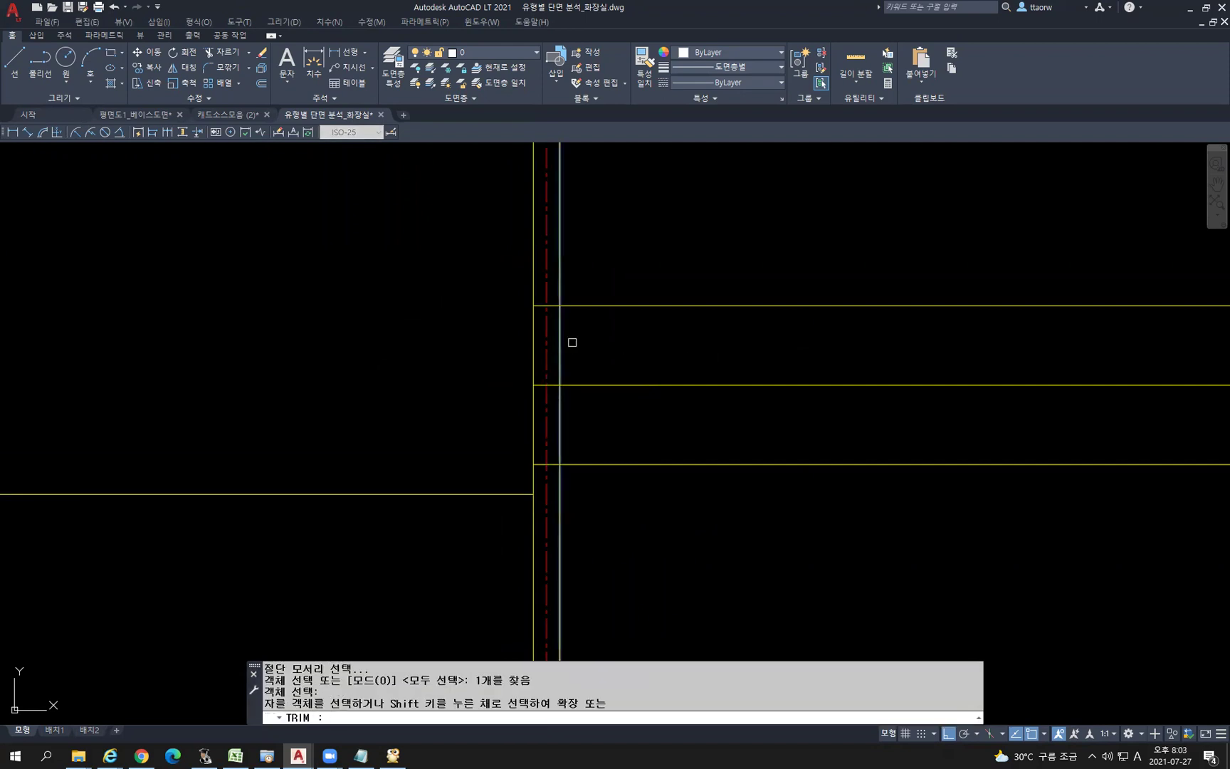
left_click(631, 416)
left_click(604, 245)
key("Return")
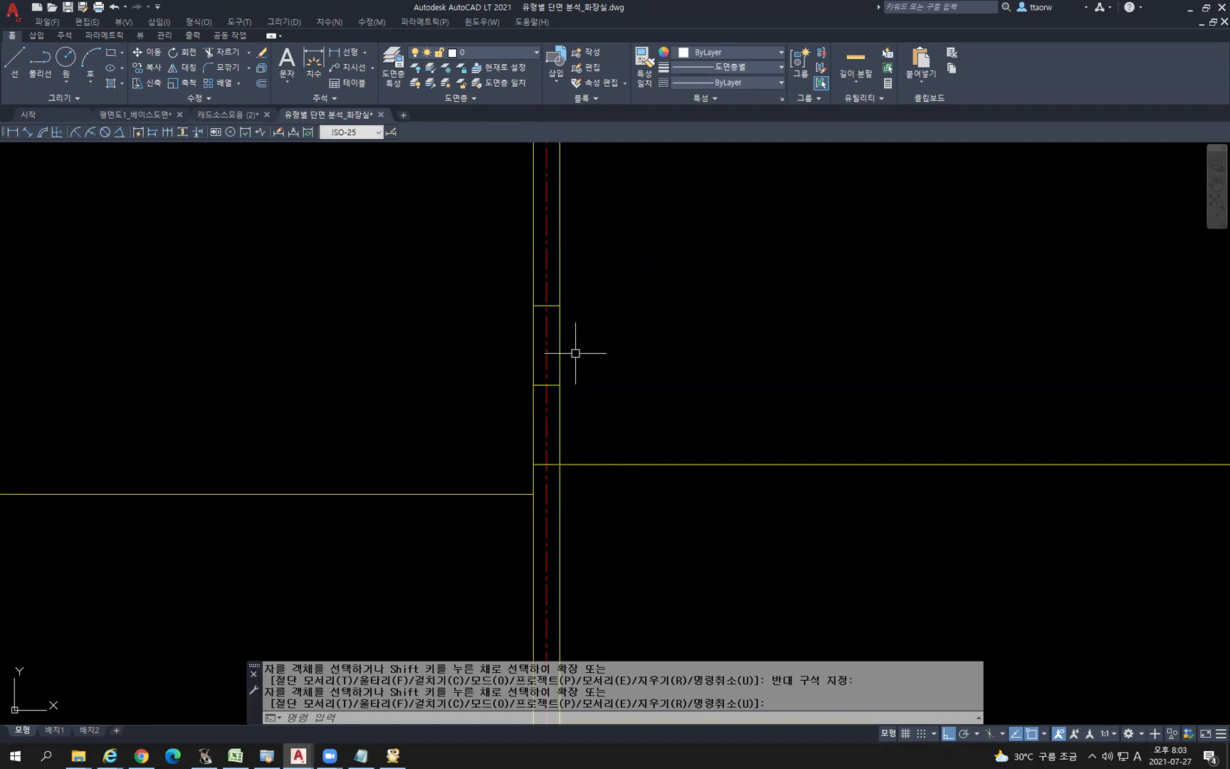
Offset the wall's right face line by 190 toward the inside of the wall
scroll(542, 362, "up", 4)
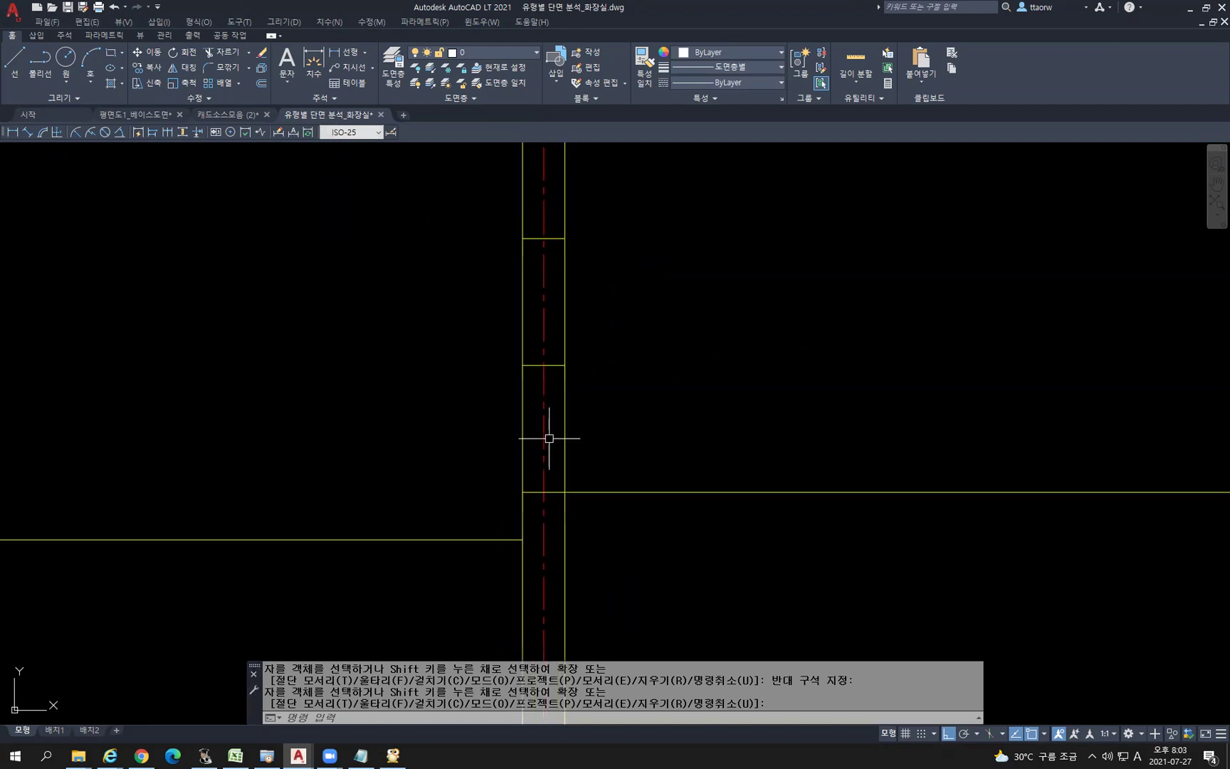
scroll(629, 431, "down", 3)
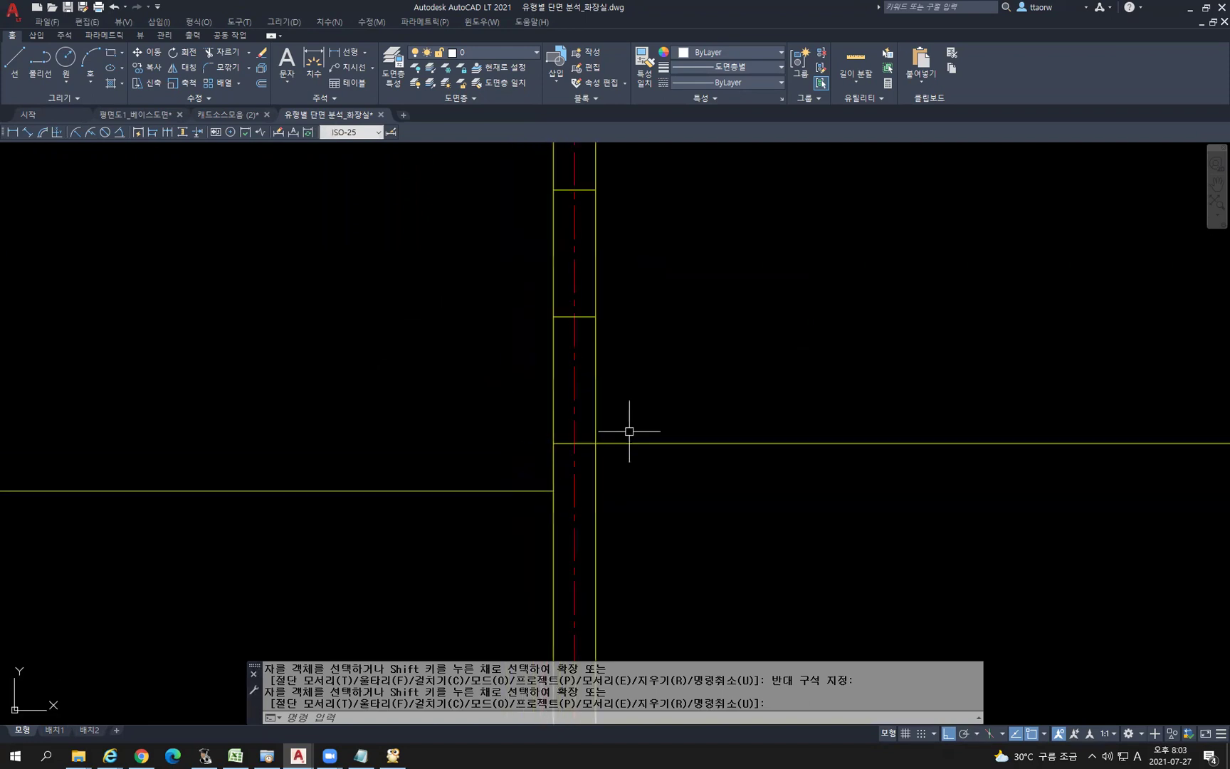
key("Escape")
key("Escape")
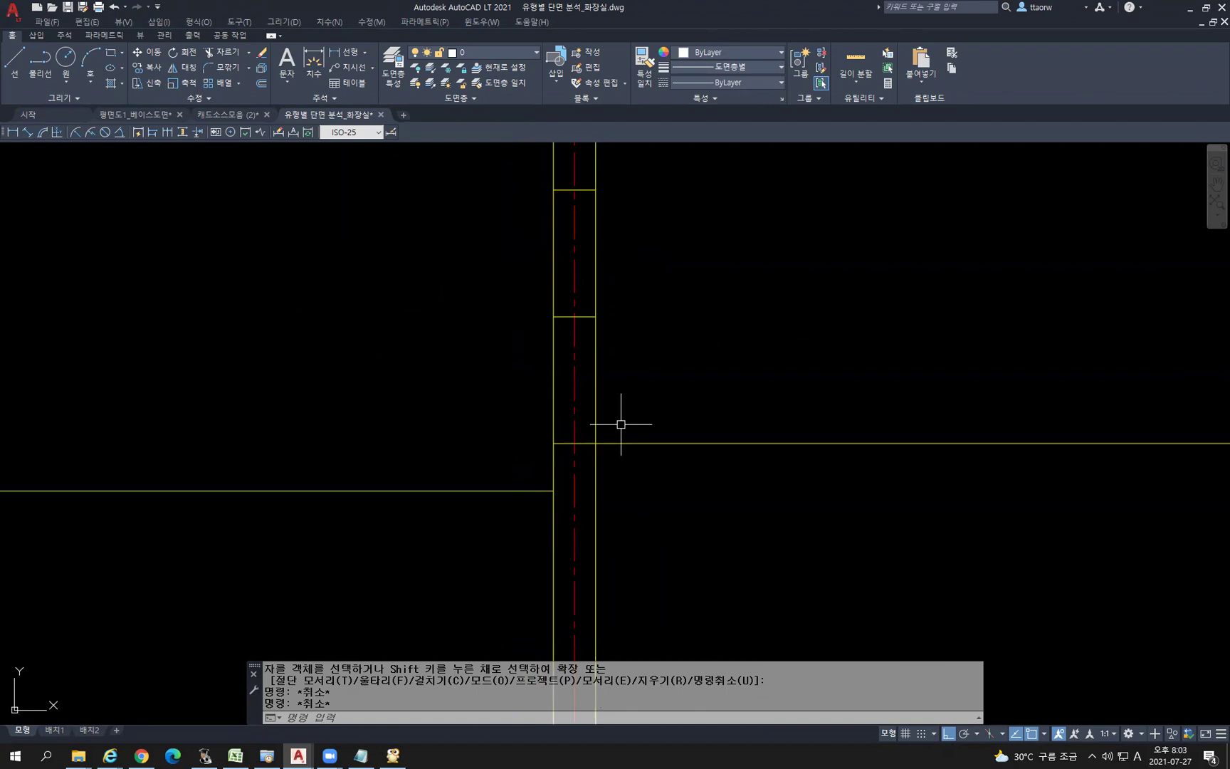
type("o")
key("Return")
type("190")
key("Return")
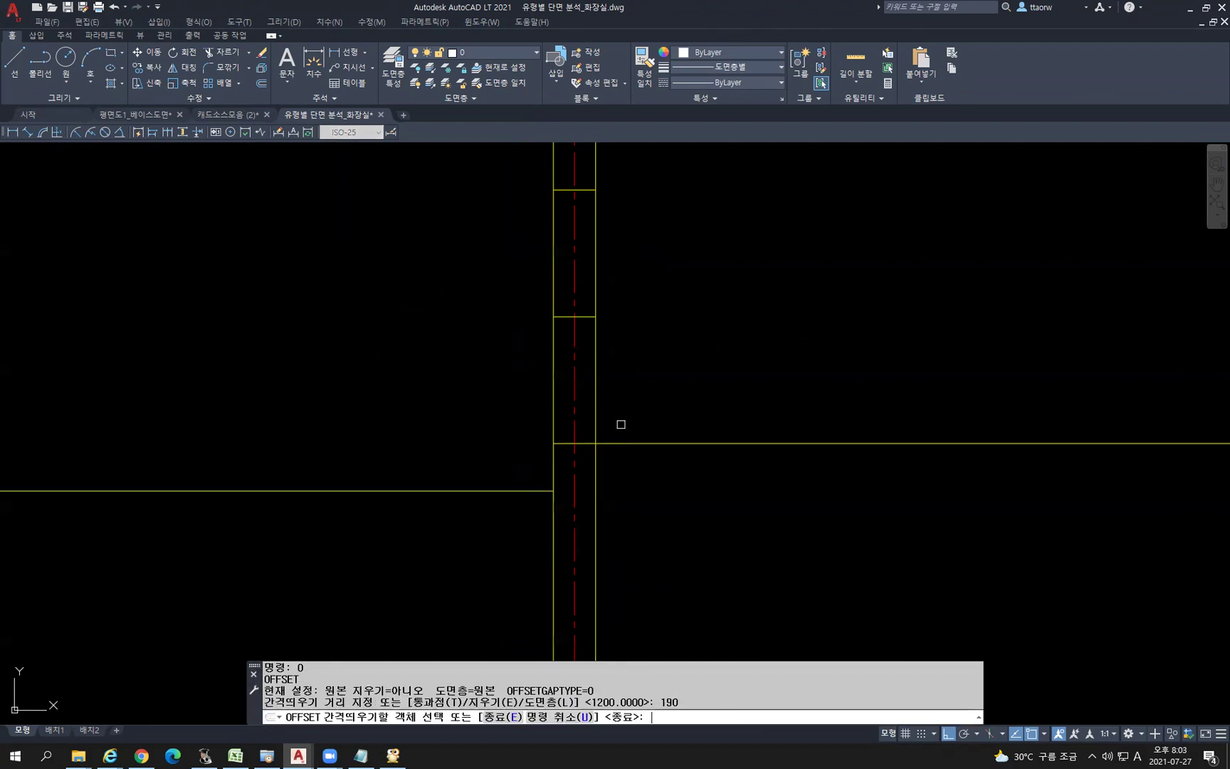
left_click(596, 395)
left_click(548, 393)
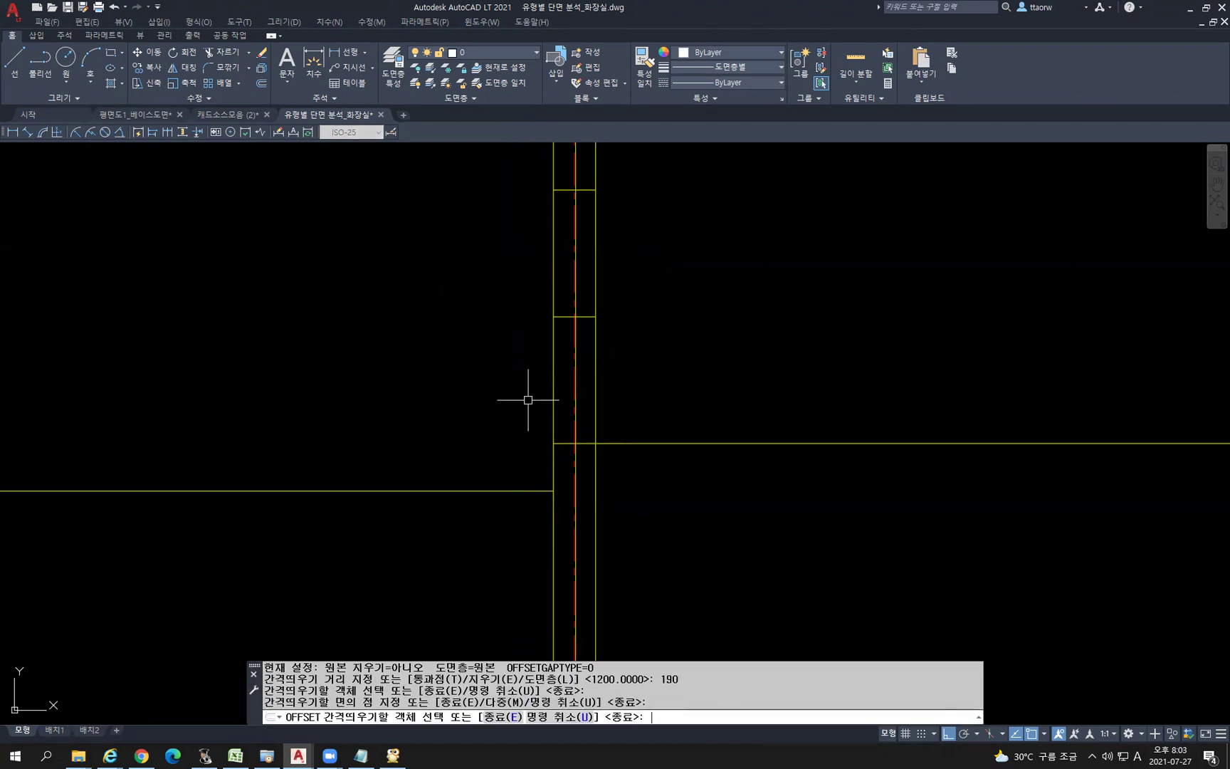
Offset the new inner wall line by 120 to the left, toward the outer face
key("Return")
key("Return")
type("120")
key("Return")
scroll(565, 356, "up", 3)
left_click(569, 349)
left_click(560, 359)
key("Escape")
Offset the floor line on the right side downward by 150 for the slab thickness
scroll(563, 279, "down", 4)
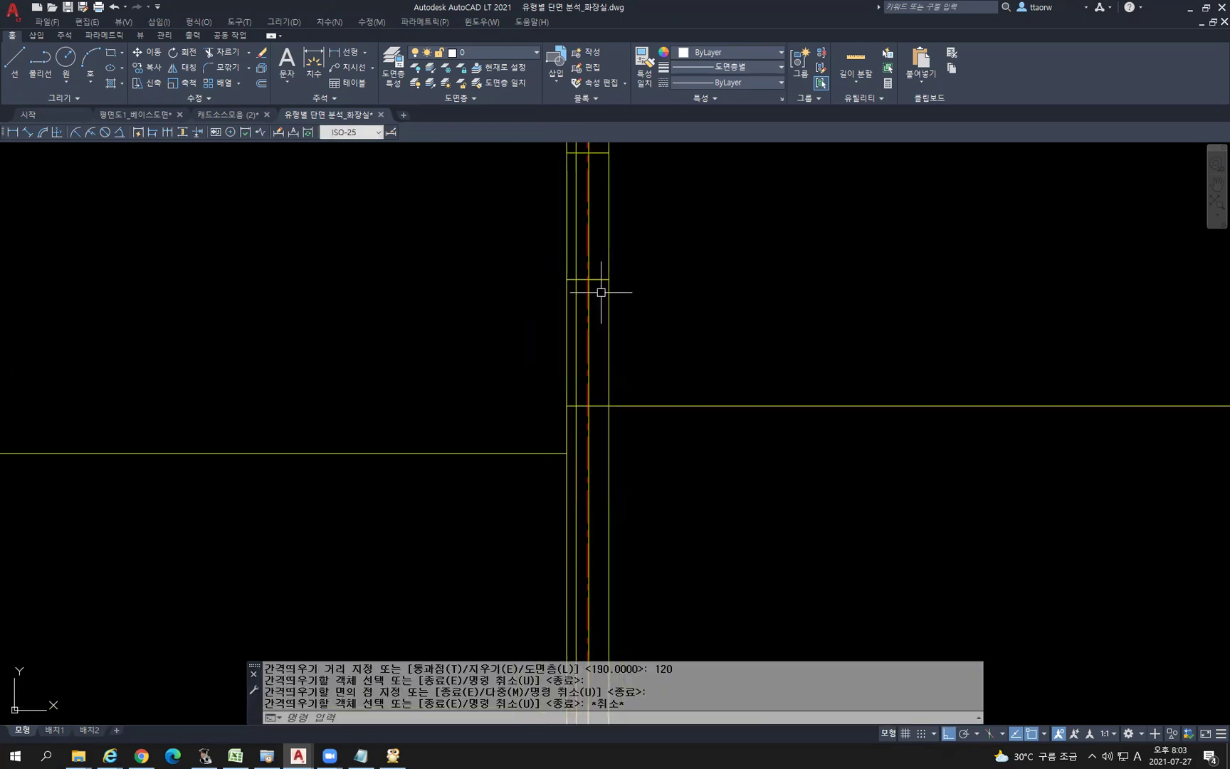
scroll(593, 414, "up", 4)
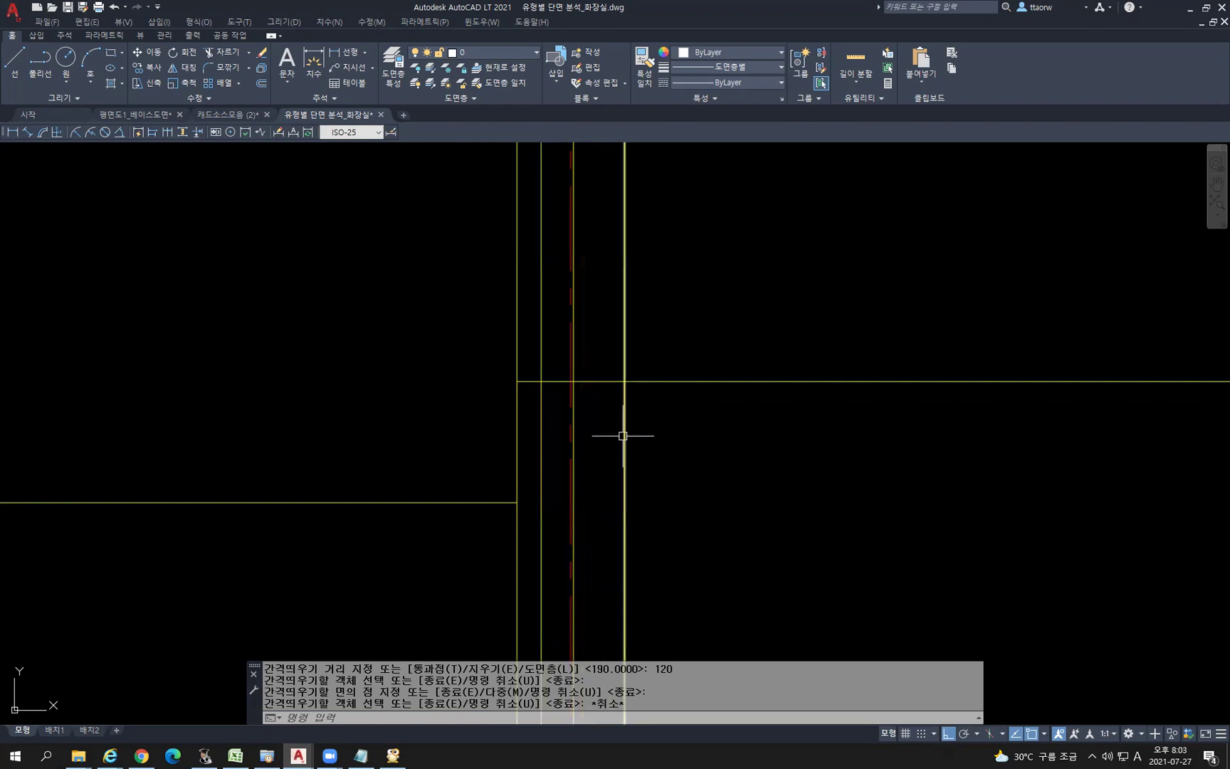
type("o")
key("Return")
type("150")
key("Return")
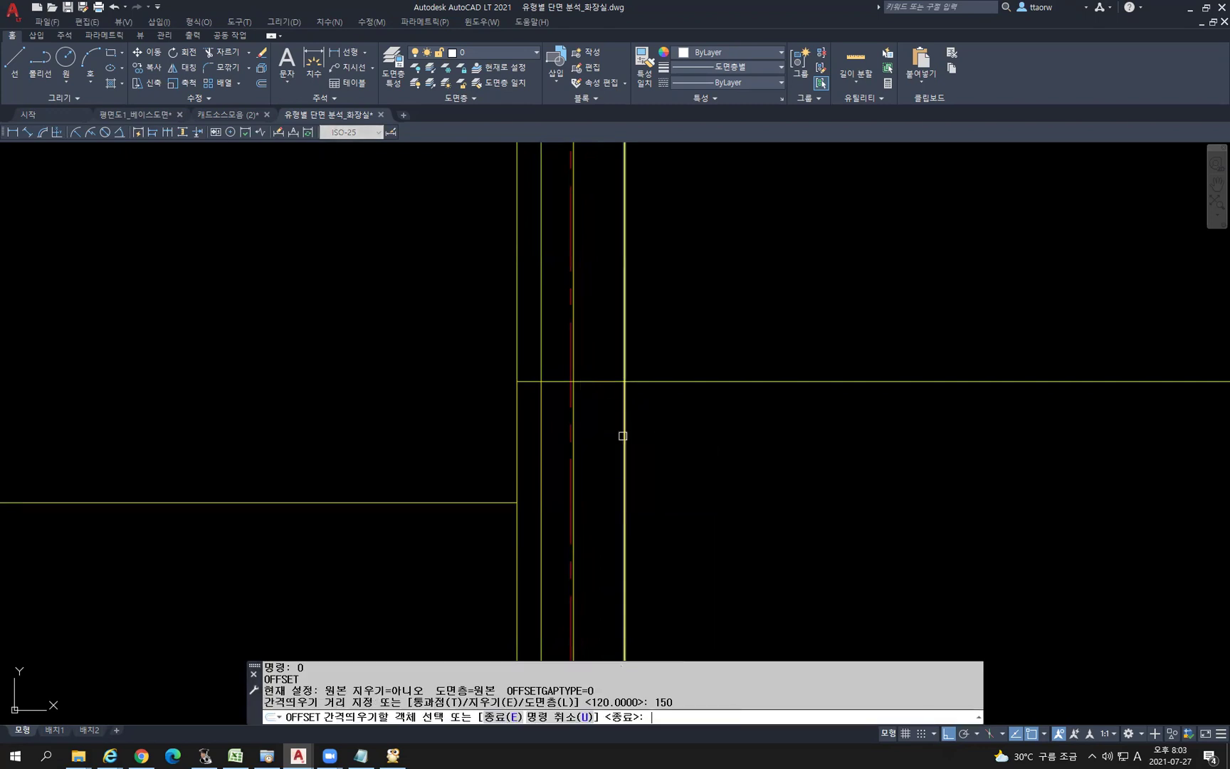
left_click(583, 380)
left_click(613, 477)
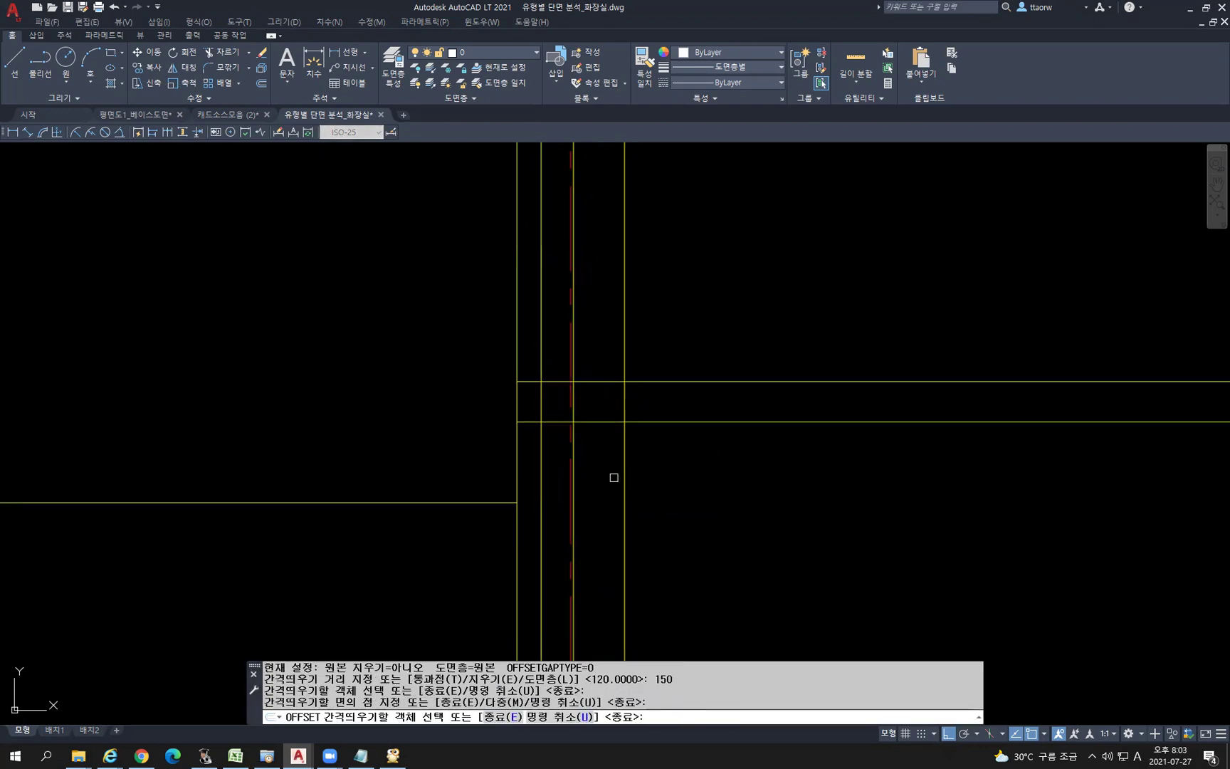
key("Escape")
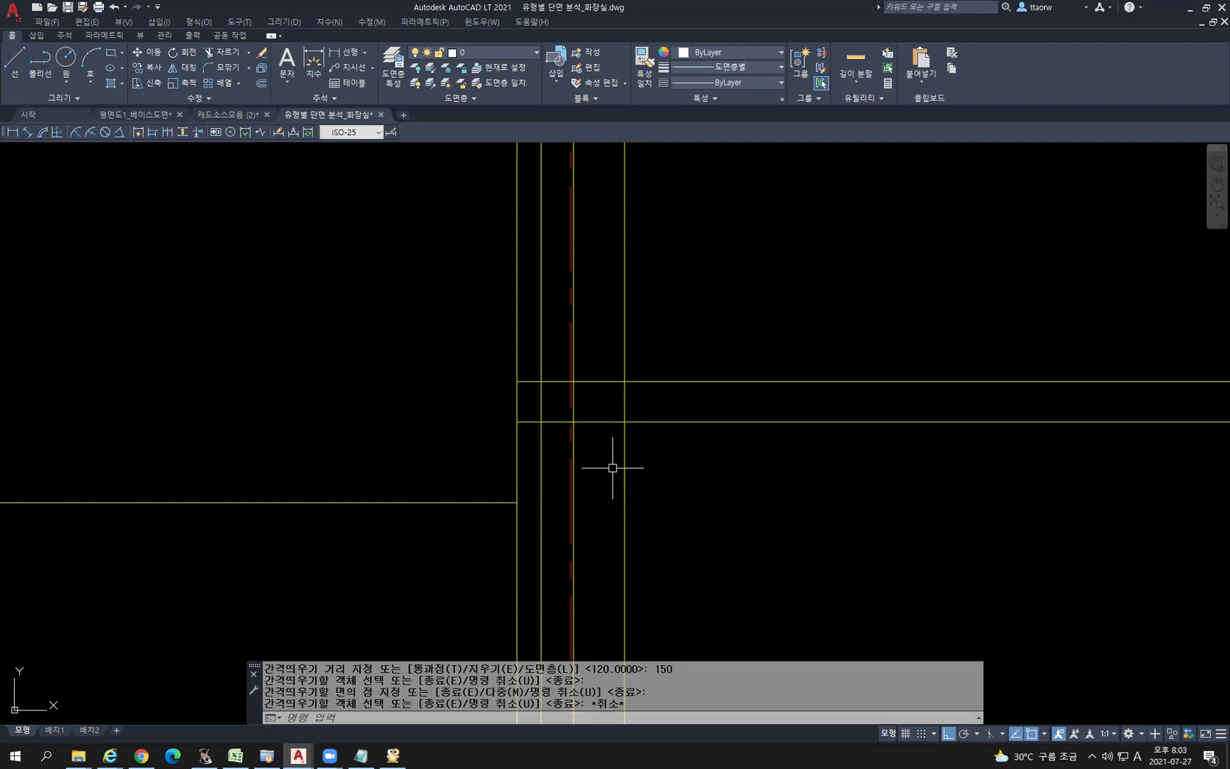
Trim the inner wall line above the floor line, using the floor line as the cutting edge
type("tr")
key("Return")
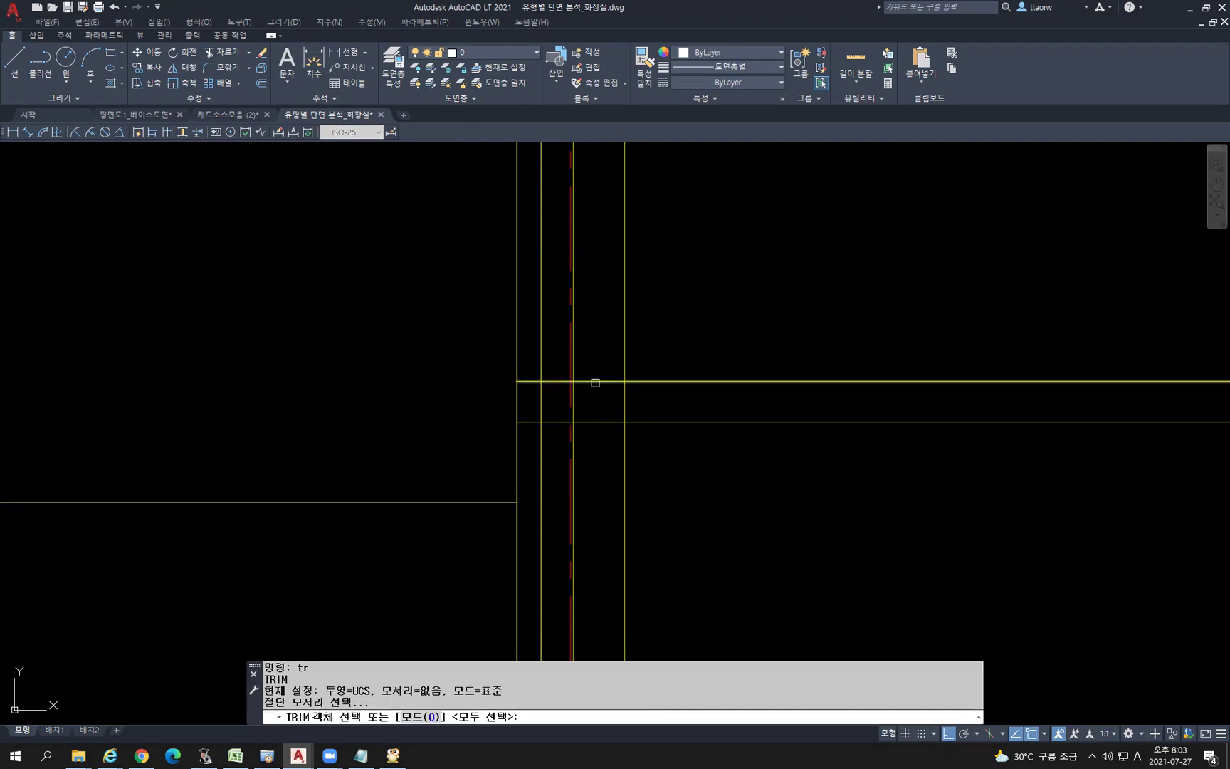
key("Return")
left_click(577, 351)
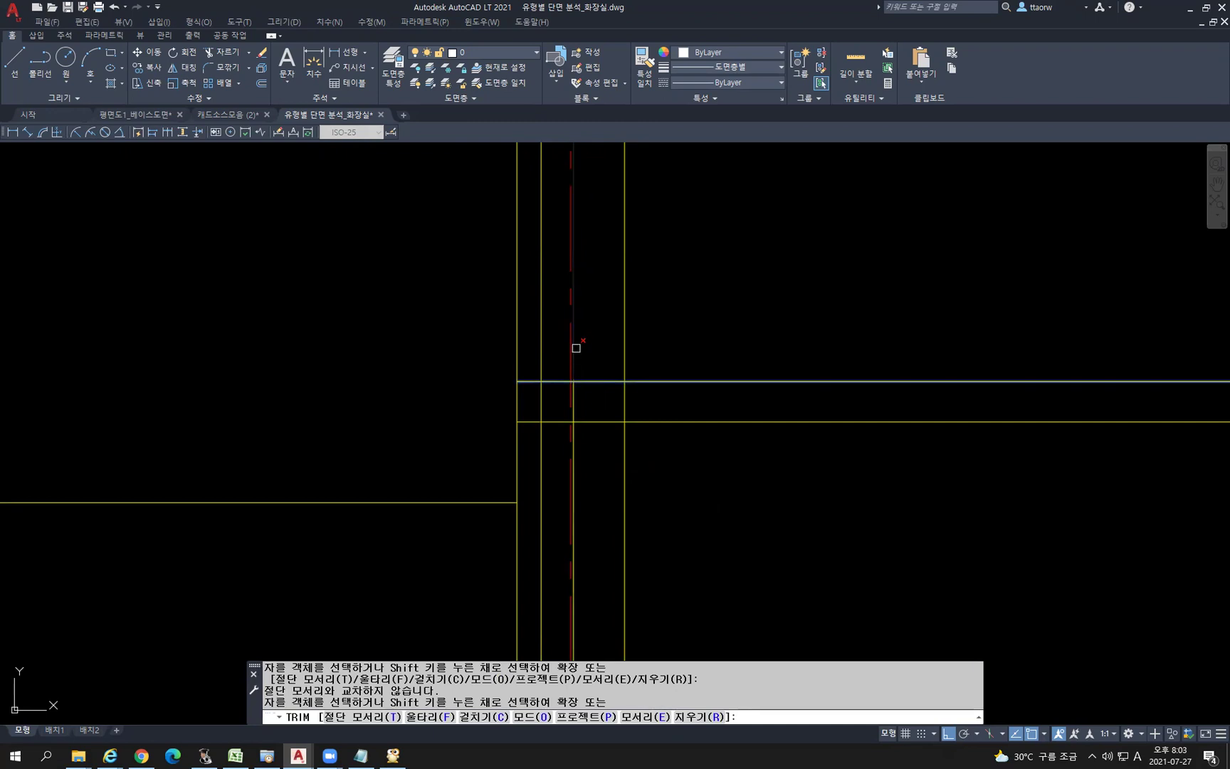
left_click(574, 356)
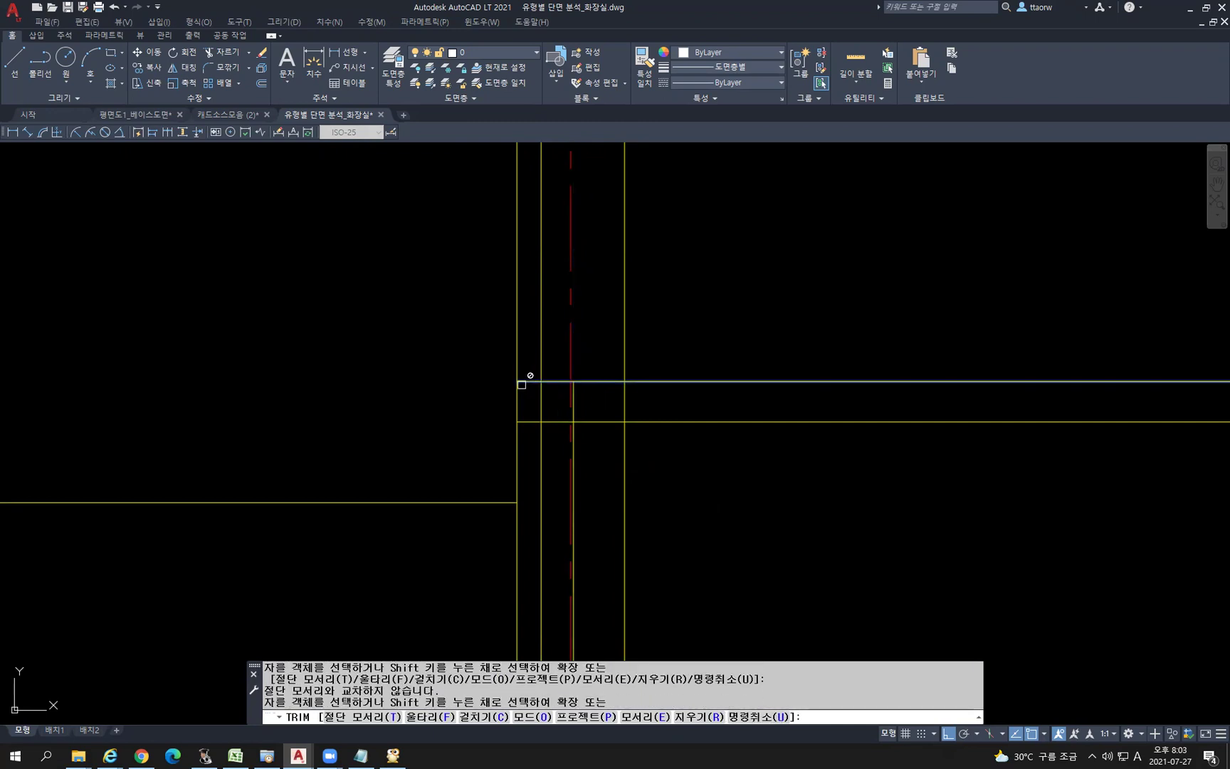
left_click(562, 385)
key("space")
Trim the slab underside line to the right of the inner wall line, and the inner wall line below the slab underside
key("space")
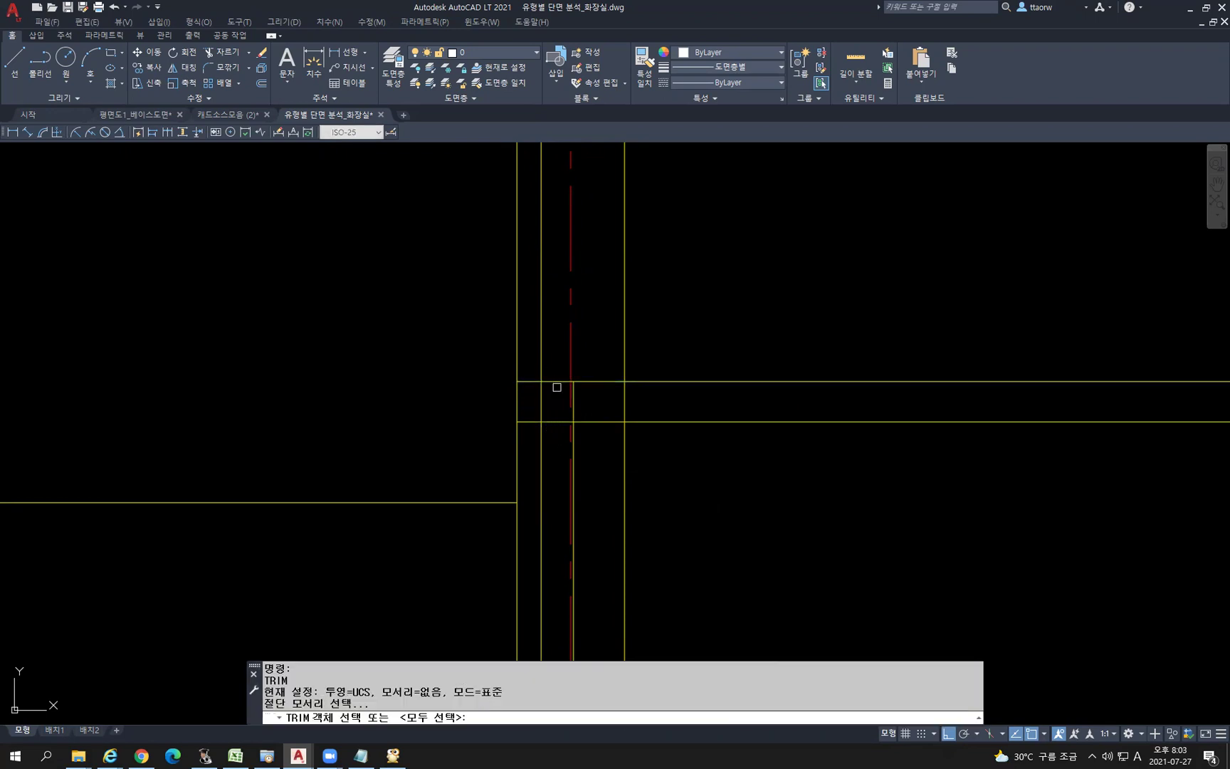
left_click(572, 395)
left_click(572, 395)
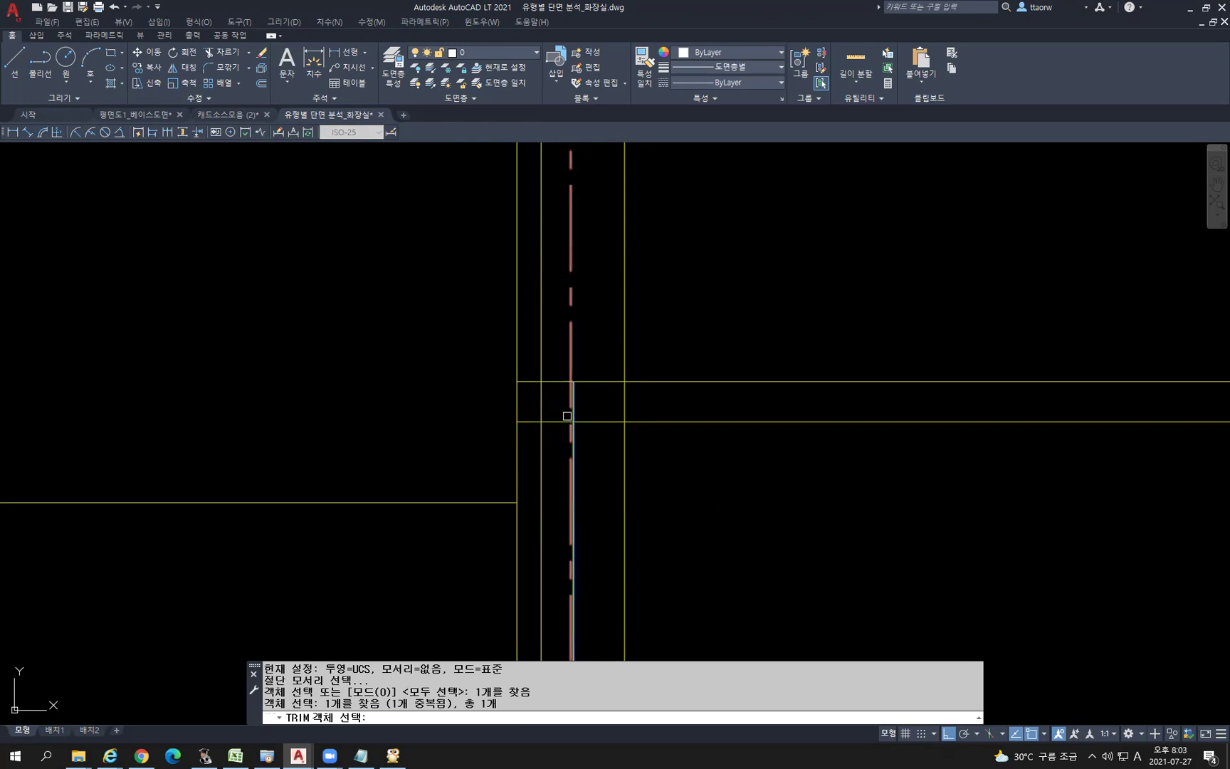
key("space")
left_click(586, 422)
left_click(574, 432)
key("space")
middle_click_drag(543, 430, 563, 495)
key("Escape")
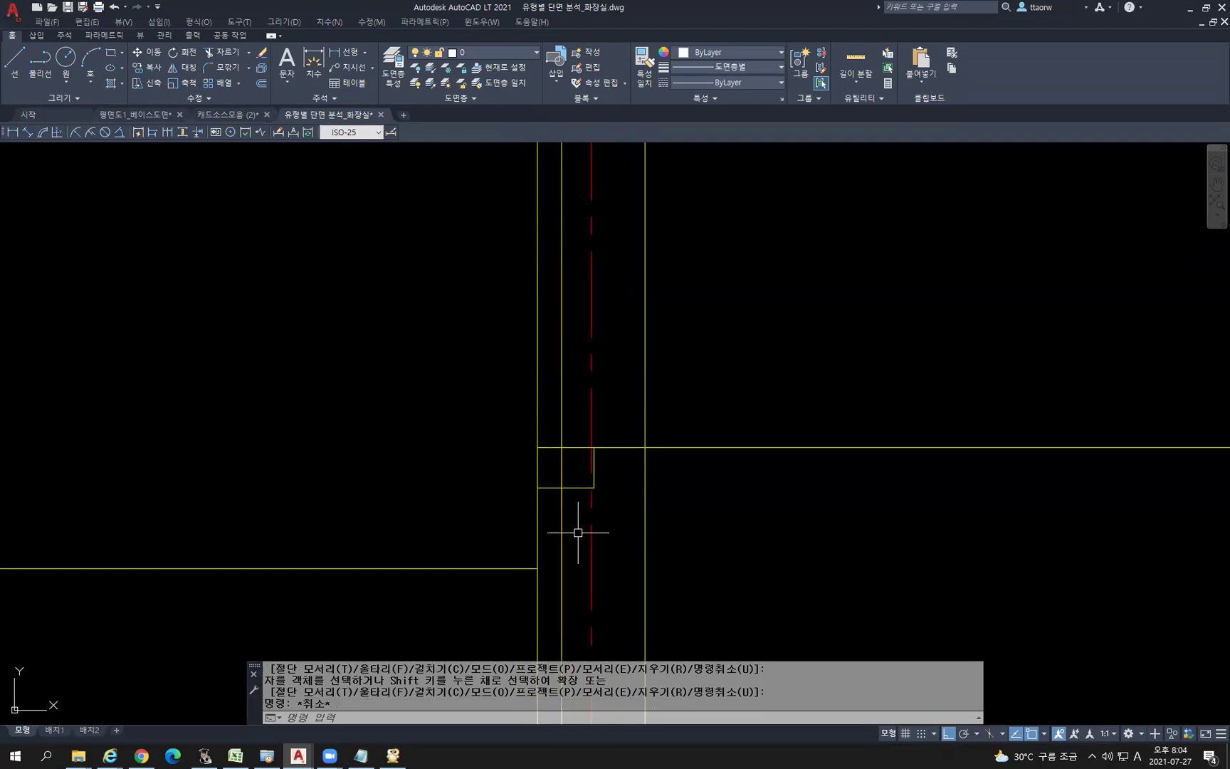
Trim the floor line left of the inner wall line and the left vertical inner line below the slab underside
type("TR")
key("space")
key("space")
left_click(578, 447)
key("space")
key("space")
key("space")
left_click(563, 503)
key("space")
scroll(677, 509, "down", 4)
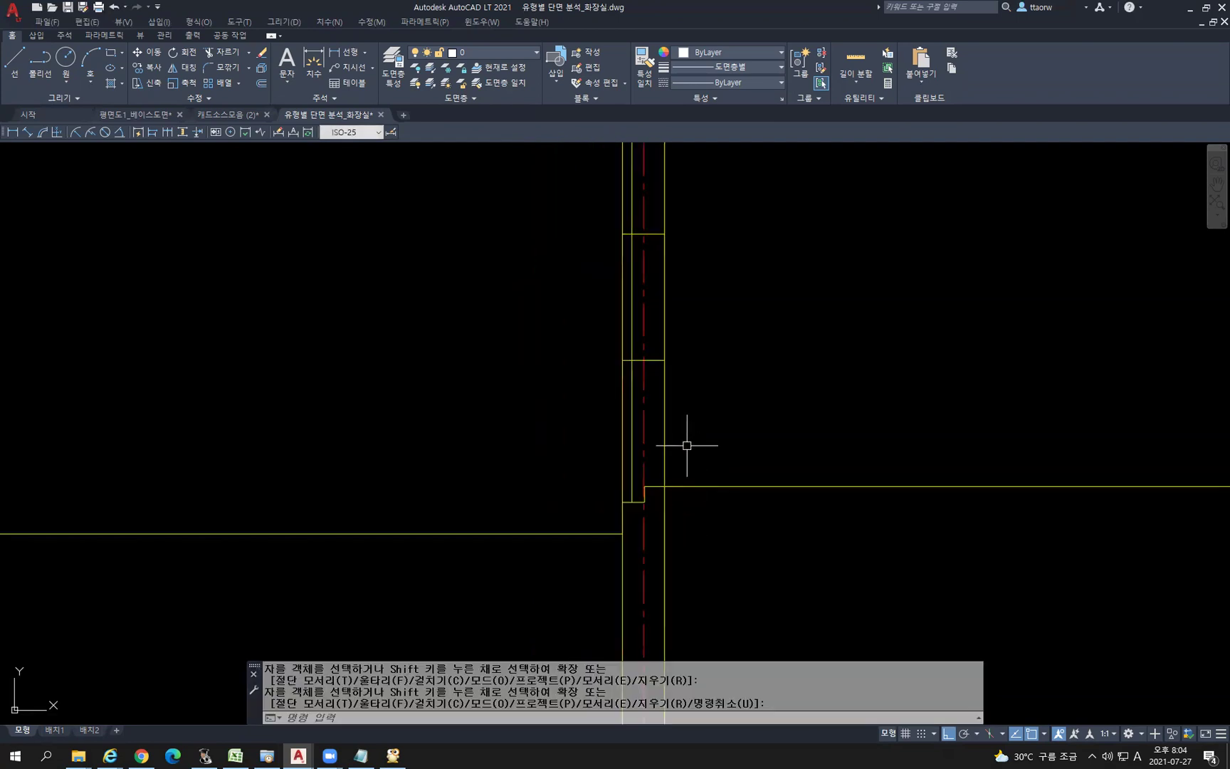
Offset the left vertical line inside the wall by 120 to the right
scroll(646, 370, "up", 2)
type("o")
key("space")
type("120")
key("Return")
left_click(637, 393)
left_click(674, 391)
key("Escape")
Trim both vertical inner lines above the lower horizontal line that crosses the wall
type("tr")
key("space")
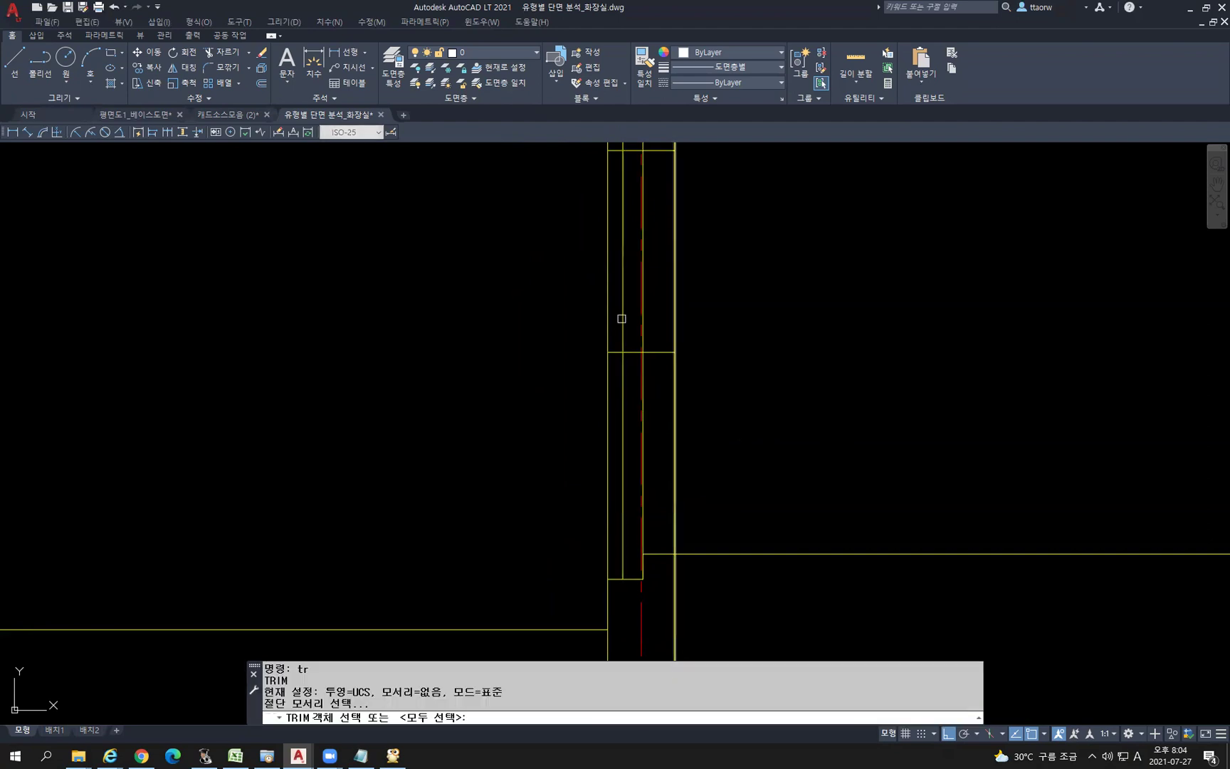
scroll(620, 319, "up", 2)
left_click(669, 371)
key("space")
scroll(651, 341, "up", 2)
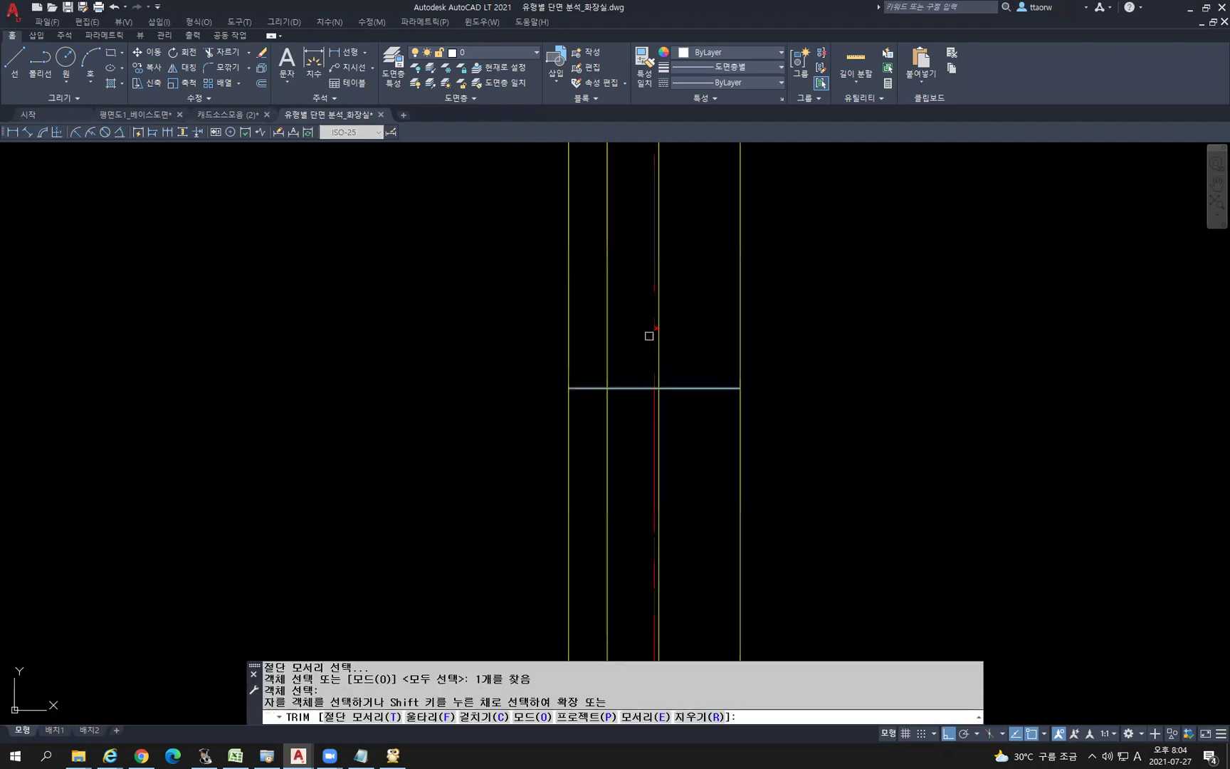
left_click(655, 348)
left_click(606, 342)
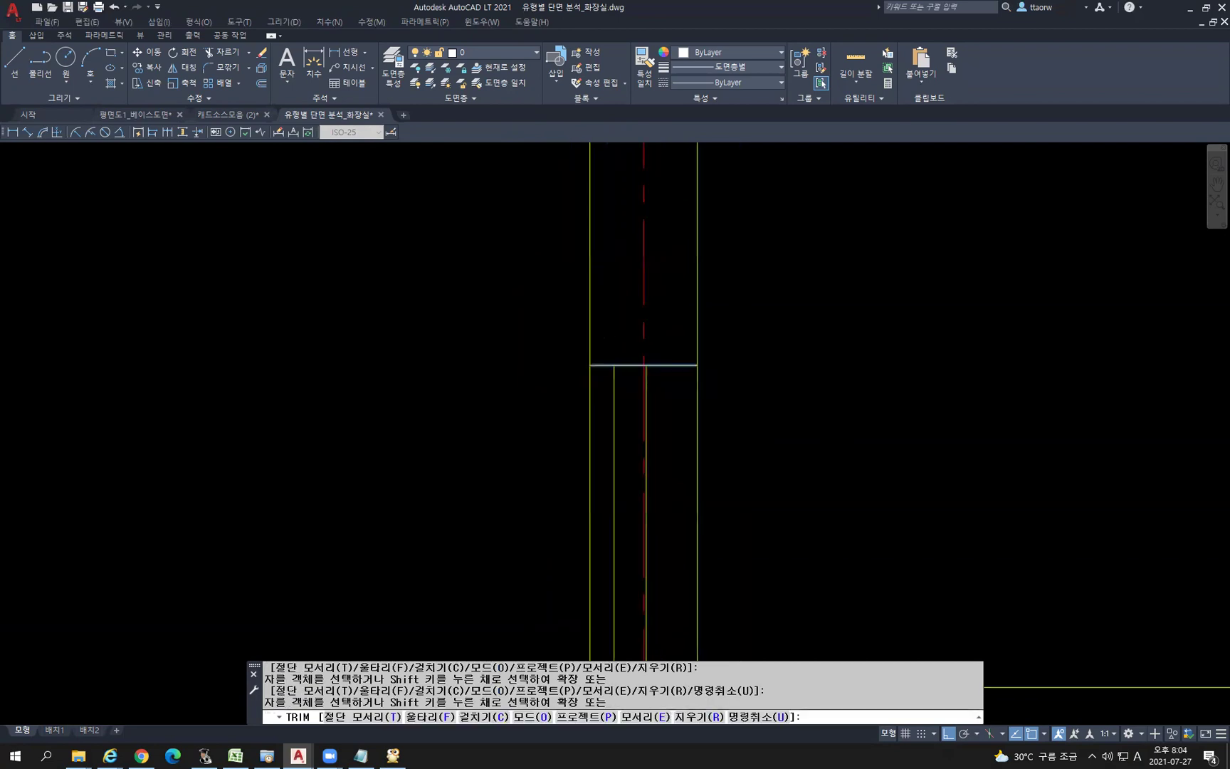
key("space")
Offset the lower horizontal line across the wall downward by 120 twice in succession
scroll(626, 521, "down", 2)
scroll(635, 322, "up", 2)
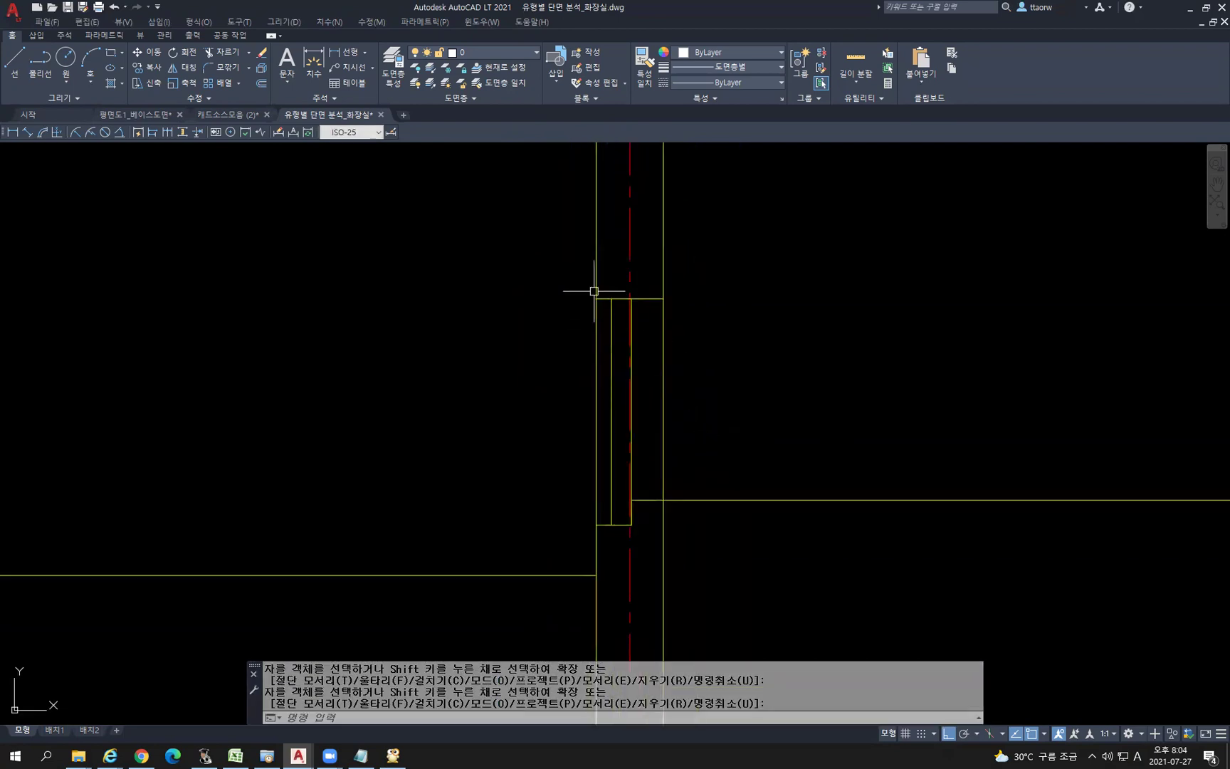
scroll(621, 423, "down", 2)
scroll(639, 356, "up", 2)
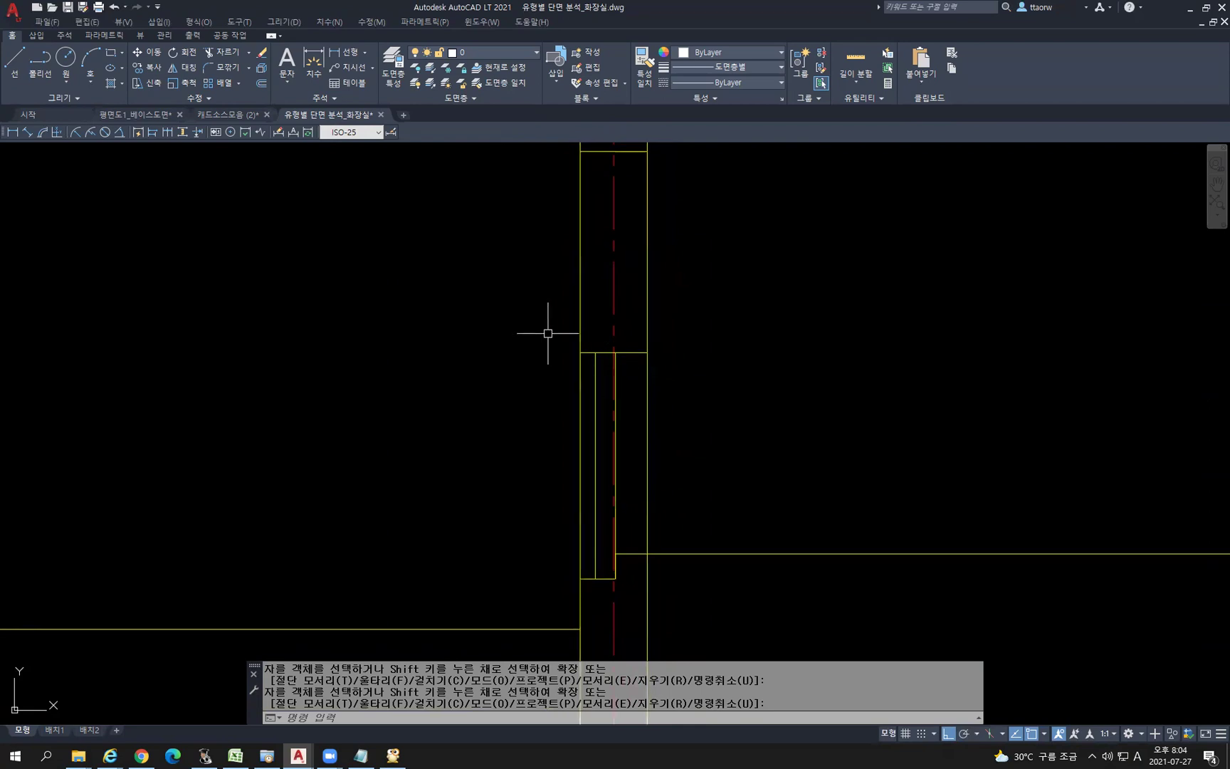
key("Escape")
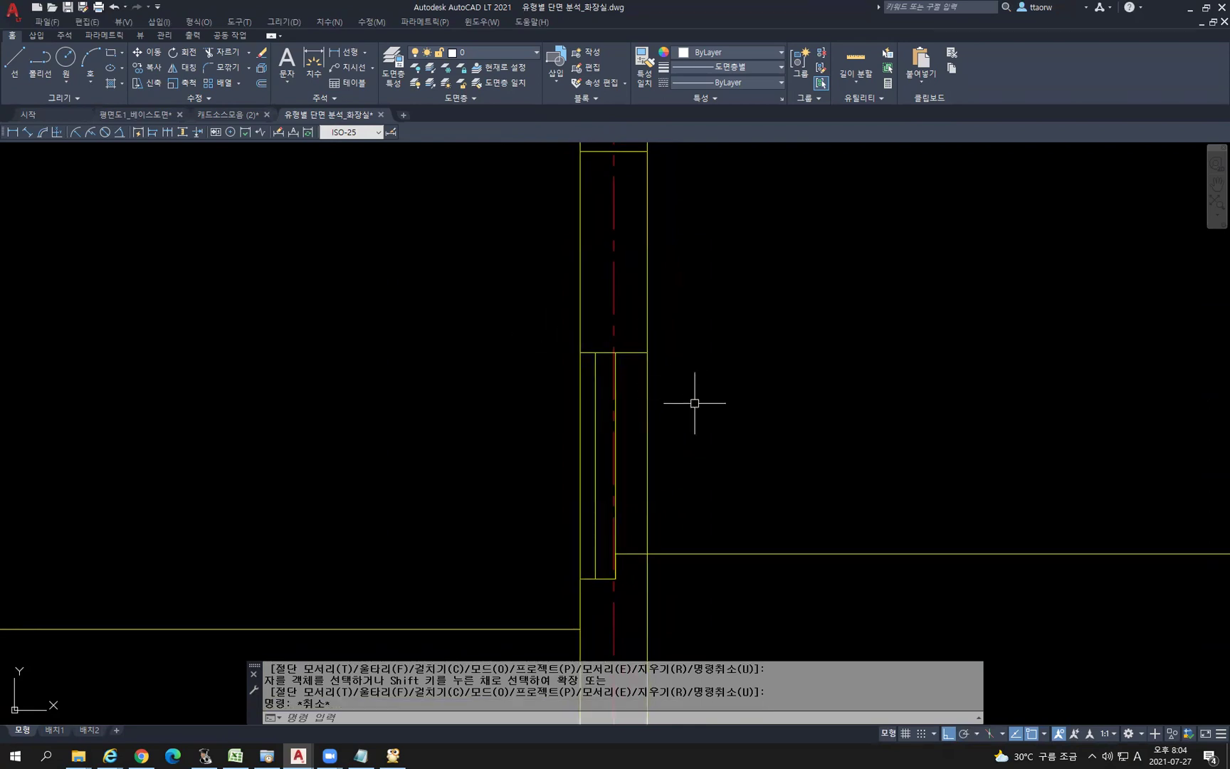
type("o")
key("Return")
type("120")
key("Return")
scroll(647, 361, "up", 3)
left_click(620, 331)
left_click(625, 417)
left_click(604, 385)
left_click(612, 434)
scroll(608, 427, "down", 4)
key("Escape")
Trim the two new 120-spaced horizontal lines to the right of the right inner vertical line
scroll(611, 339, "up", 2)
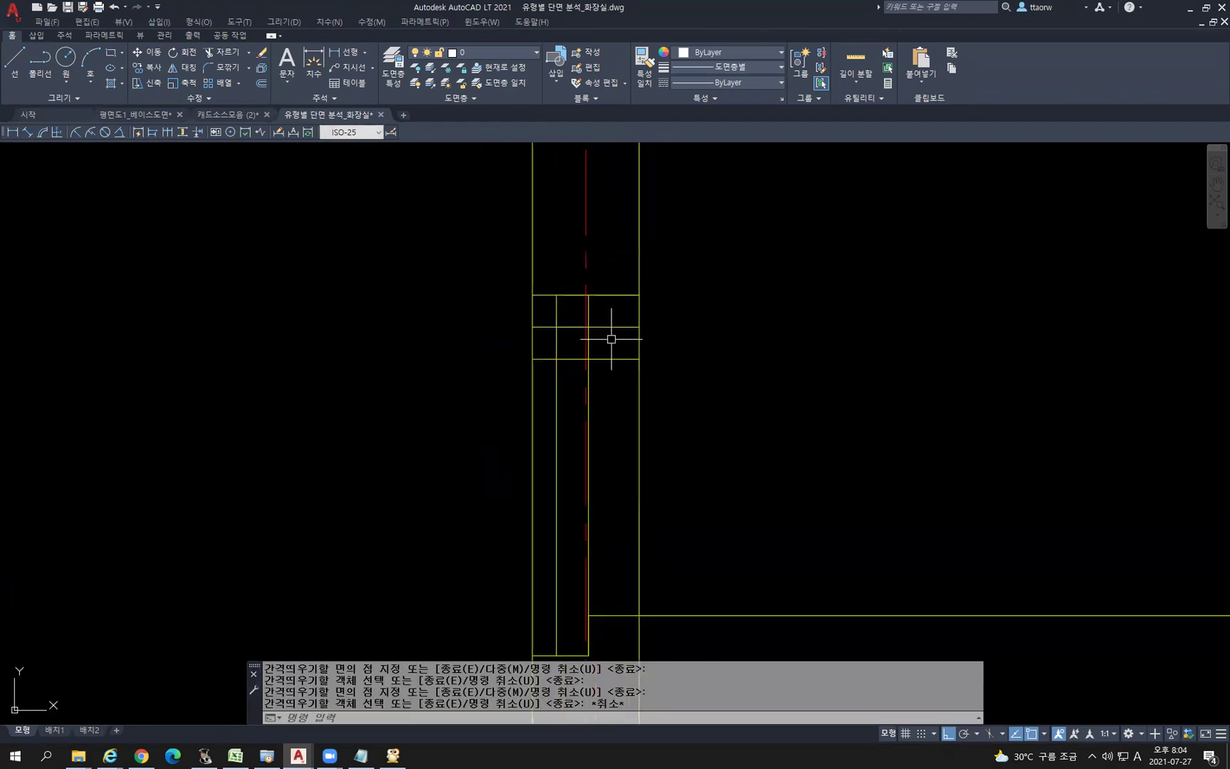
type("tr")
key("Return")
left_click(589, 344)
key("Return")
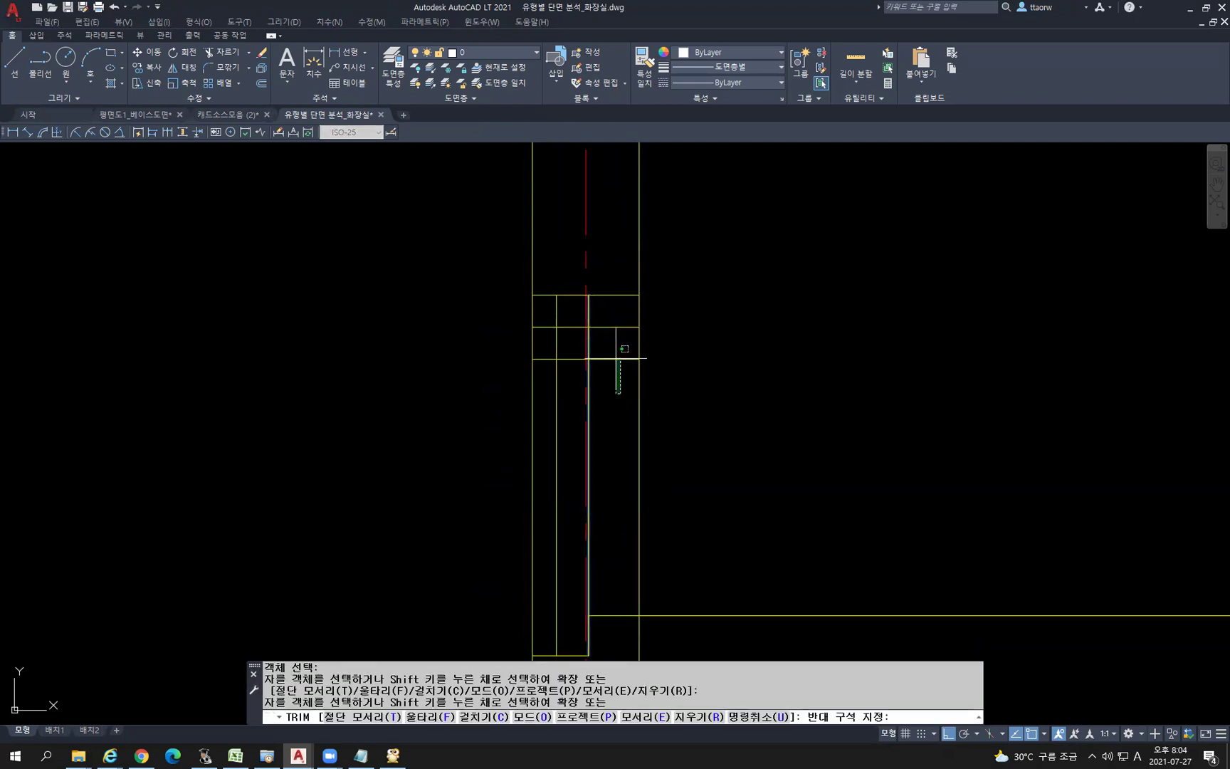
left_click_drag(607, 319, 585, 629)
mouse_move(671, 489)
middle_mouse_down()
mouse_move(714, 324)
mouse_move(714, 384)
middle_mouse_up()
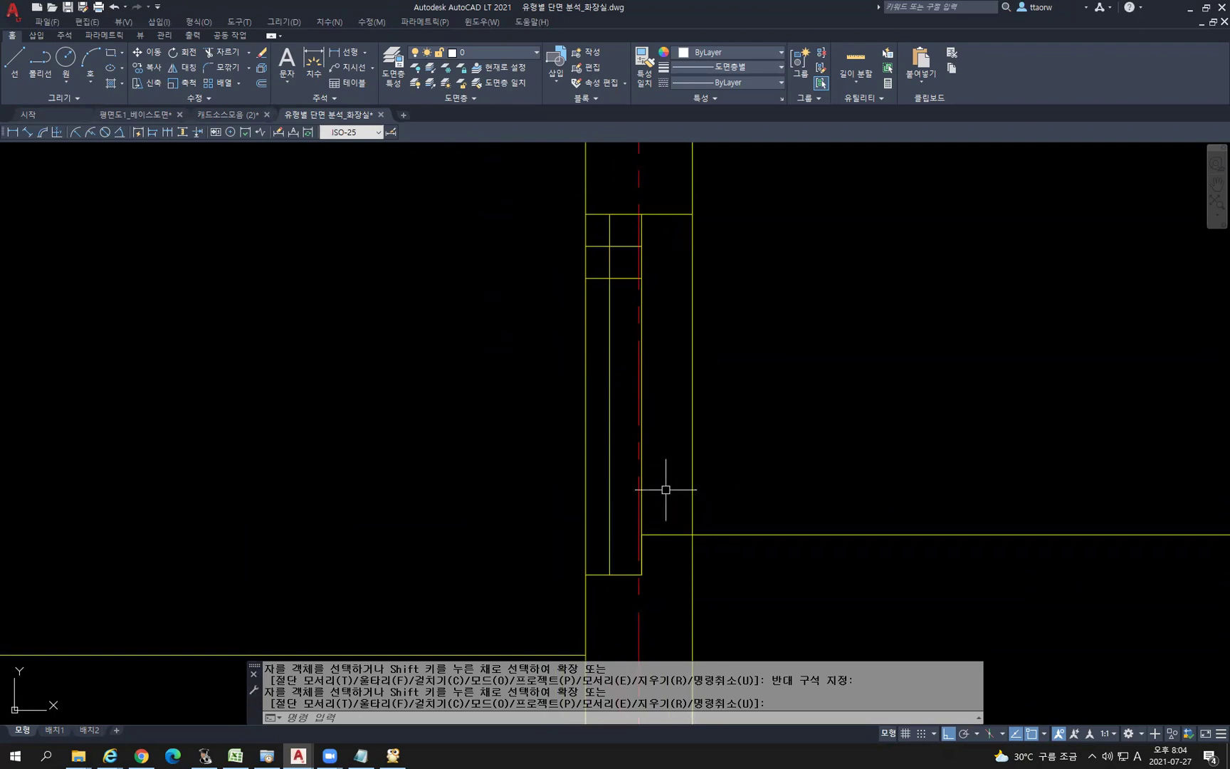
Trim the lower of the two offset horizontal lines to the left of the left inner vertical line
scroll(635, 220, "up", 2)
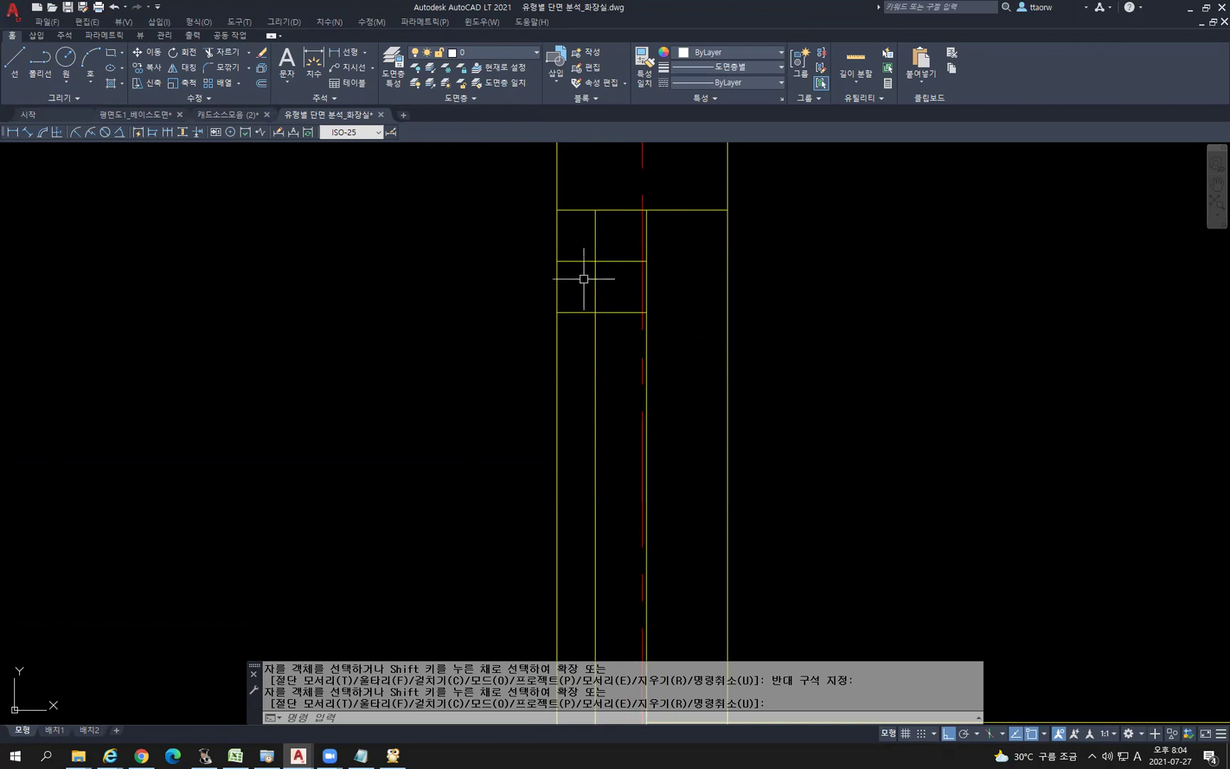
key("Escape")
type("tr")
key("Return")
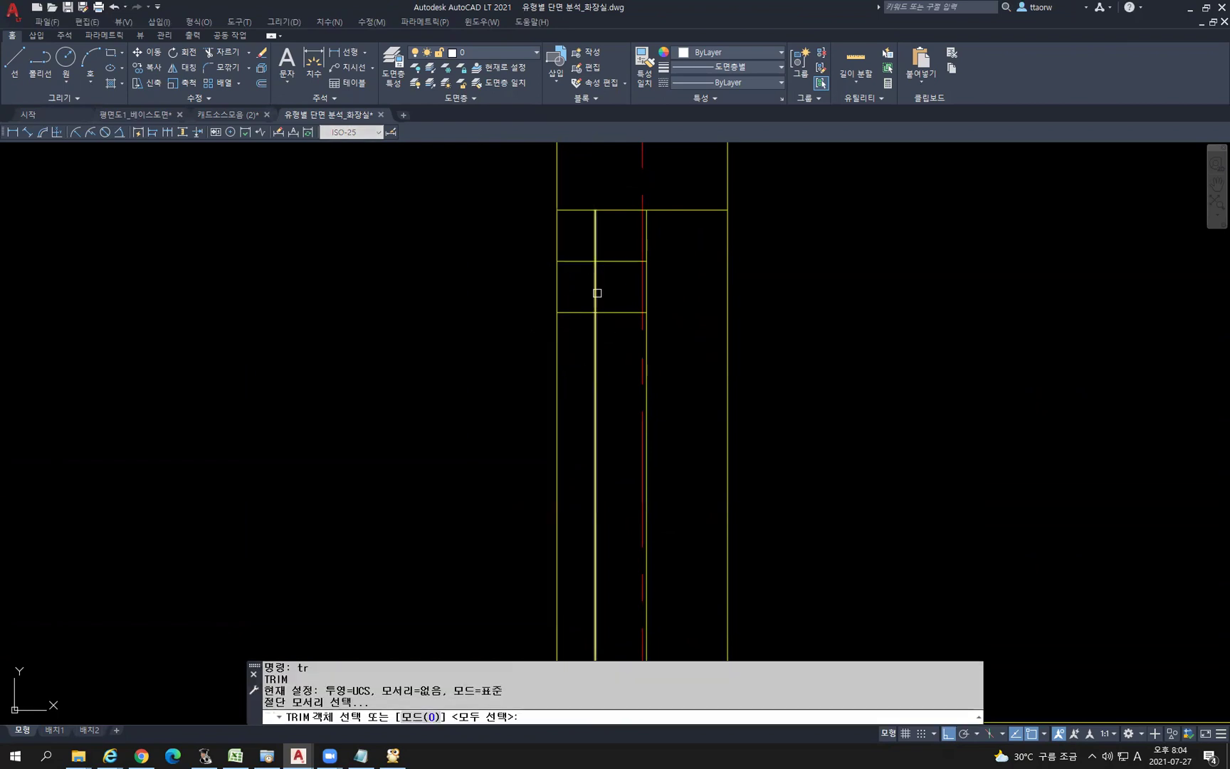
left_click(595, 287)
key("Return")
key("Return")
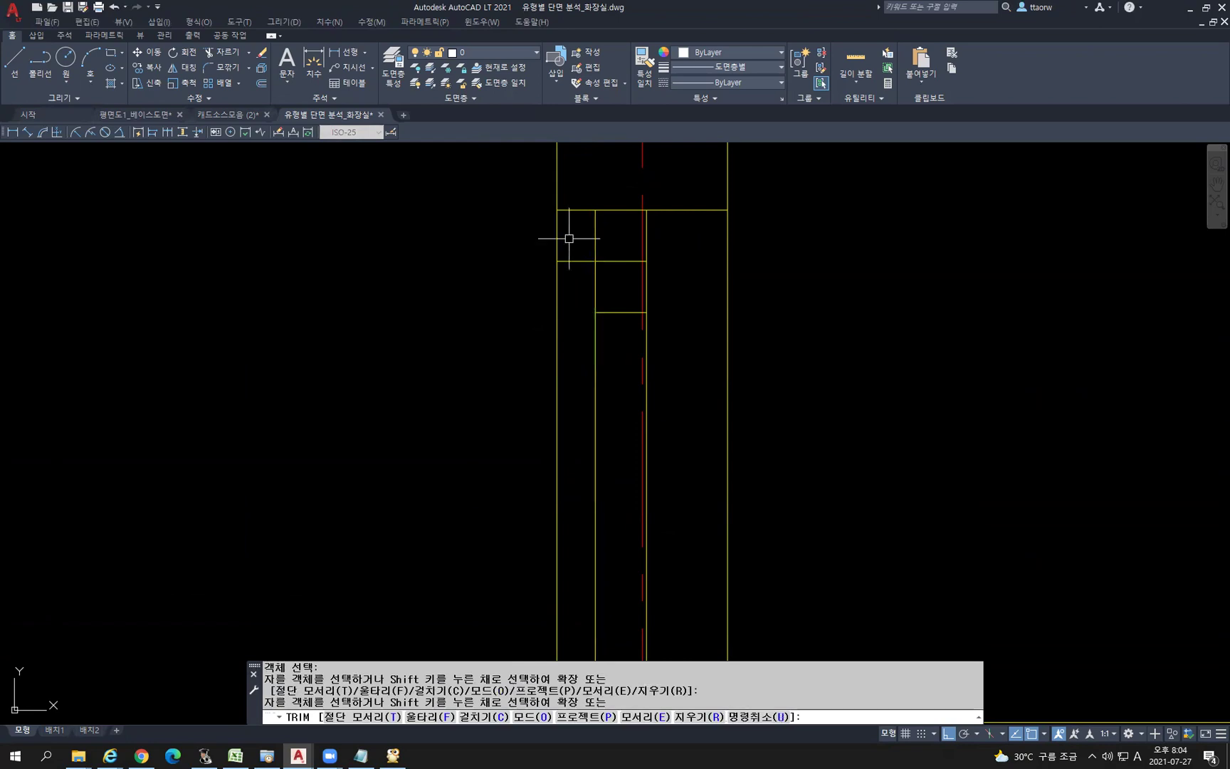
key("Return")
left_click(595, 268)
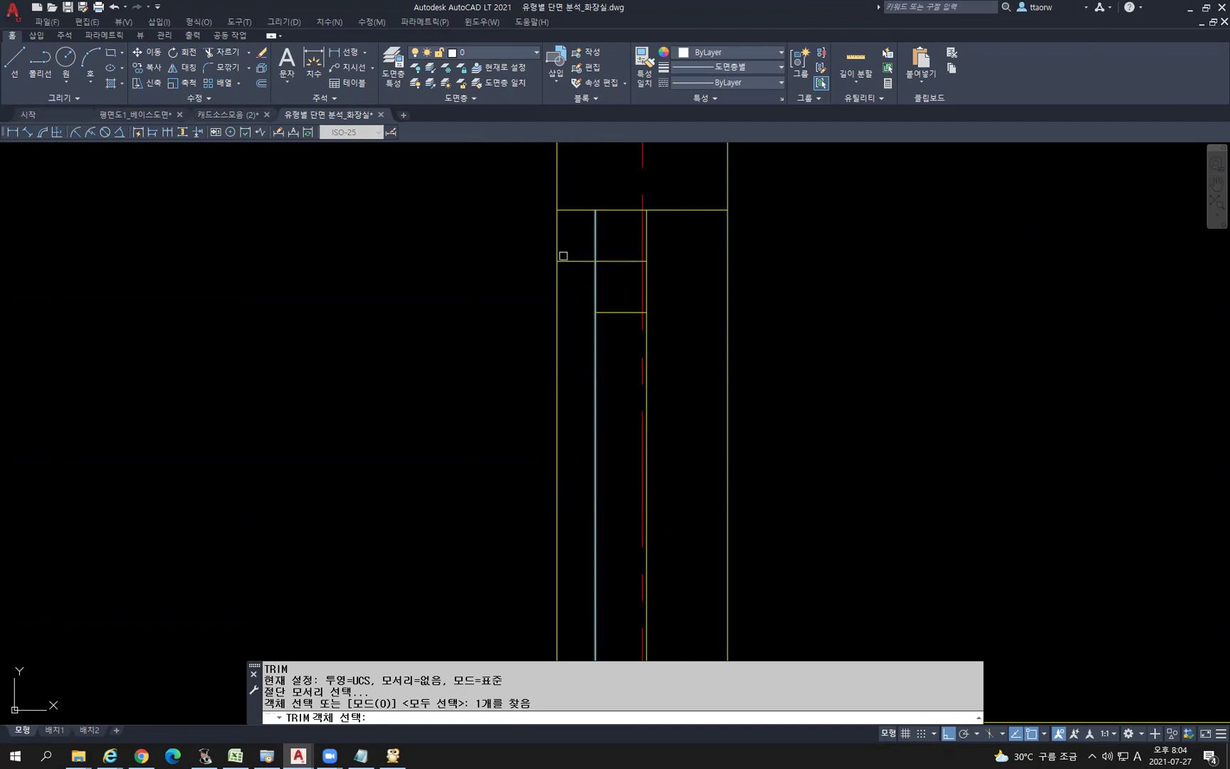
key("Escape")
Trim the left inner vertical line above the upper of the two offset horizontal lines
type("tr")
key("Return")
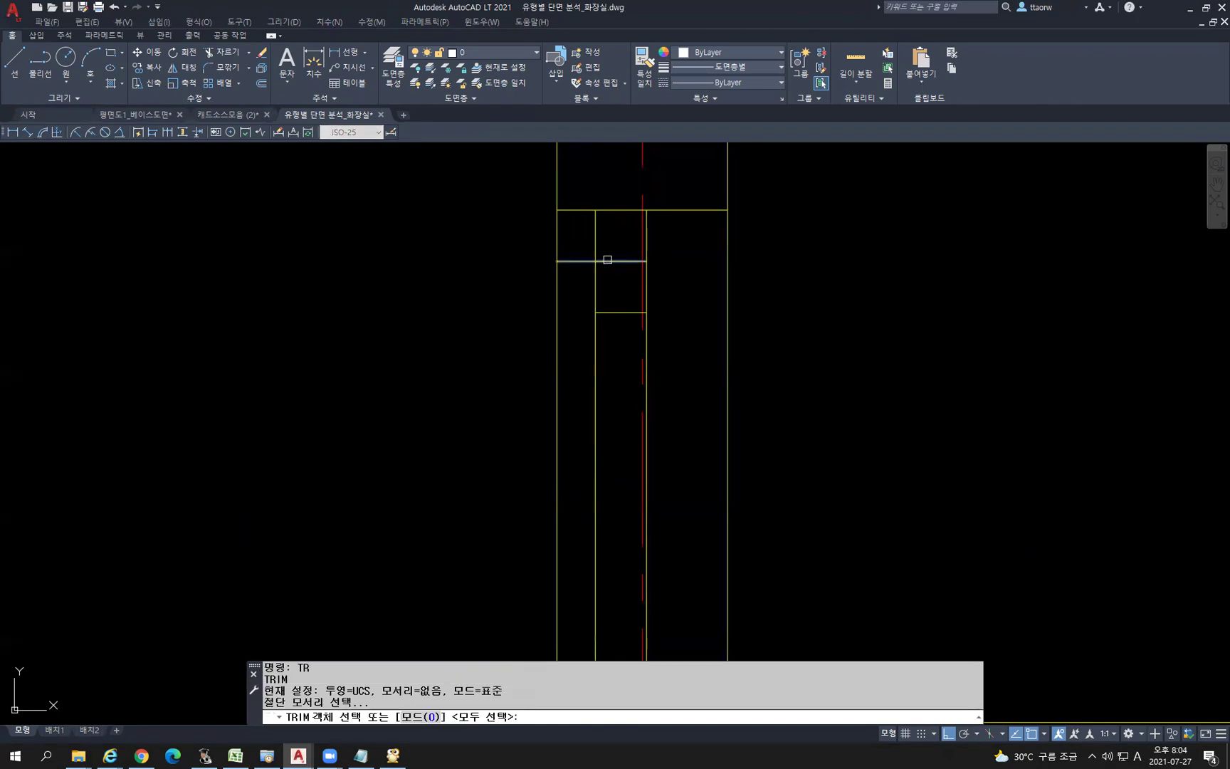
left_click(606, 261)
key("Return")
left_click(596, 241)
key("Return")
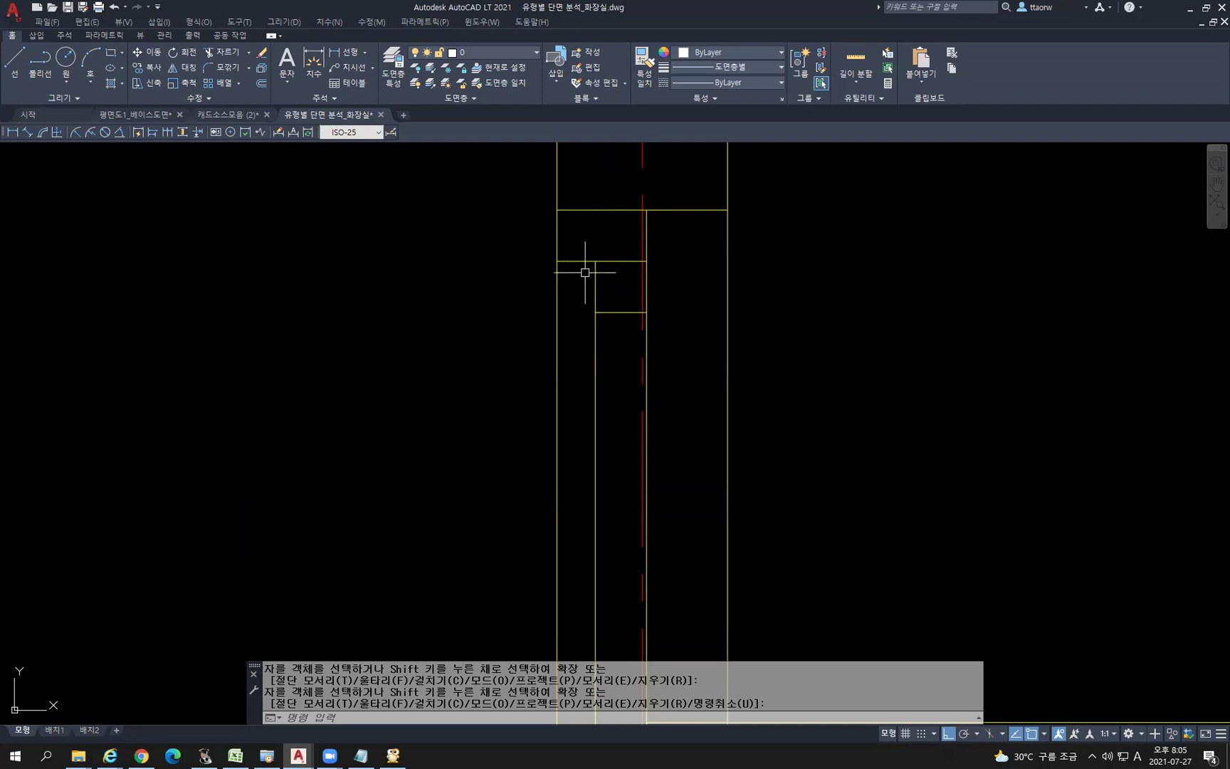
scroll(615, 318, "down", 2)
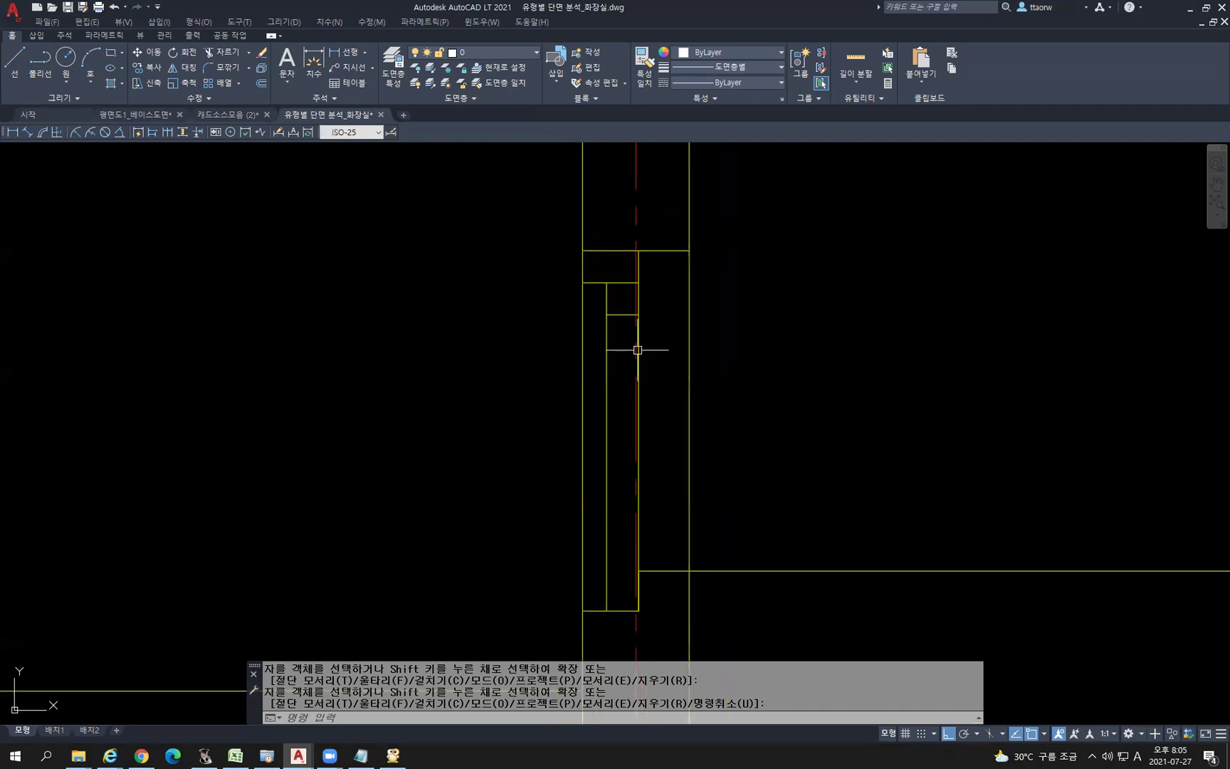
key("Return")
left_click(620, 316)
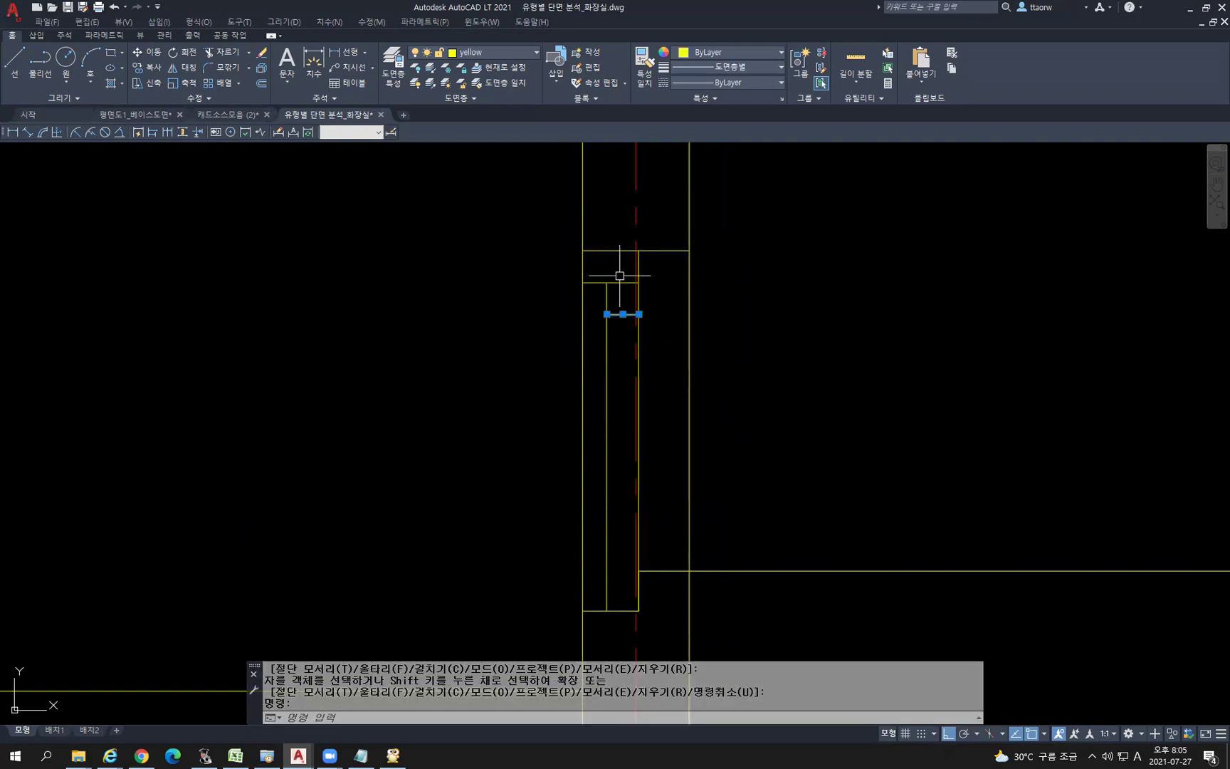
key("Escape")
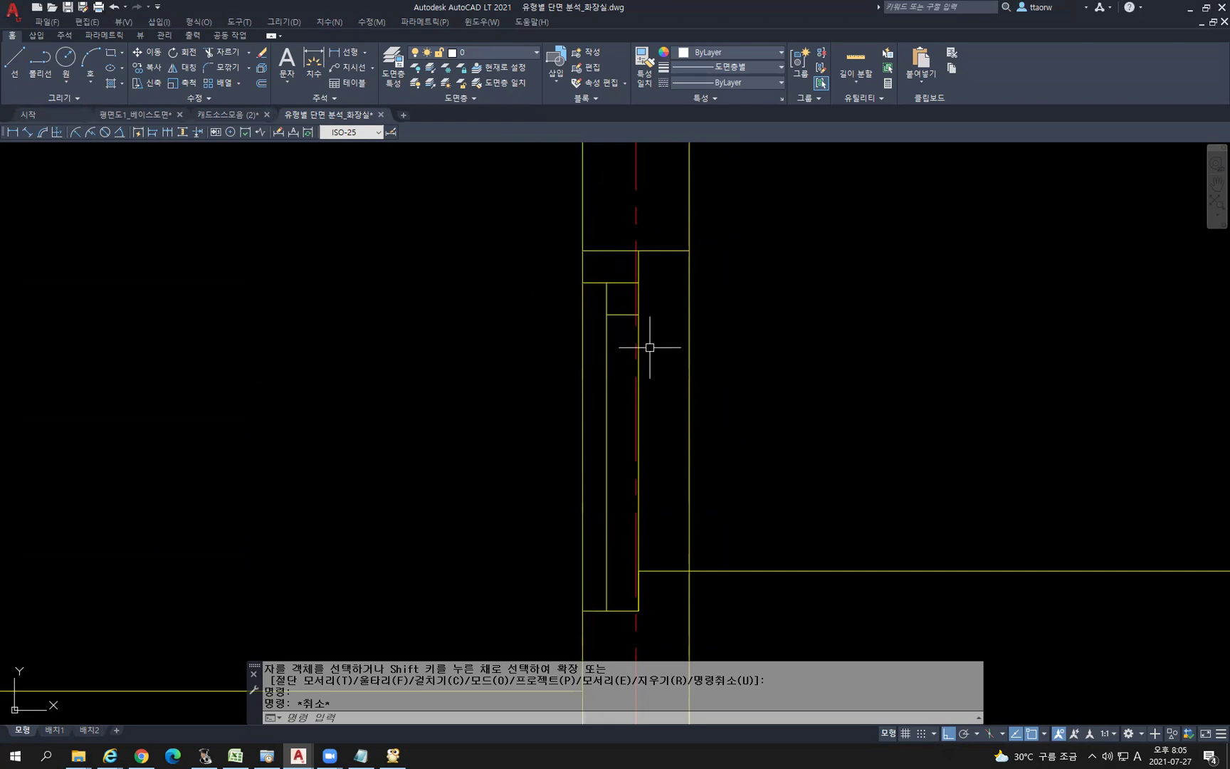
Trim the left inner vertical line between the two offset horizontal lines so it starts at the lower one
type("tr")
key("Return")
left_click(606, 319)
key("Return")
left_click(607, 300)
key("Return")
scroll(770, 358, "down", 2)
middle_click_drag(810, 366, 648, 365)
key("Escape")
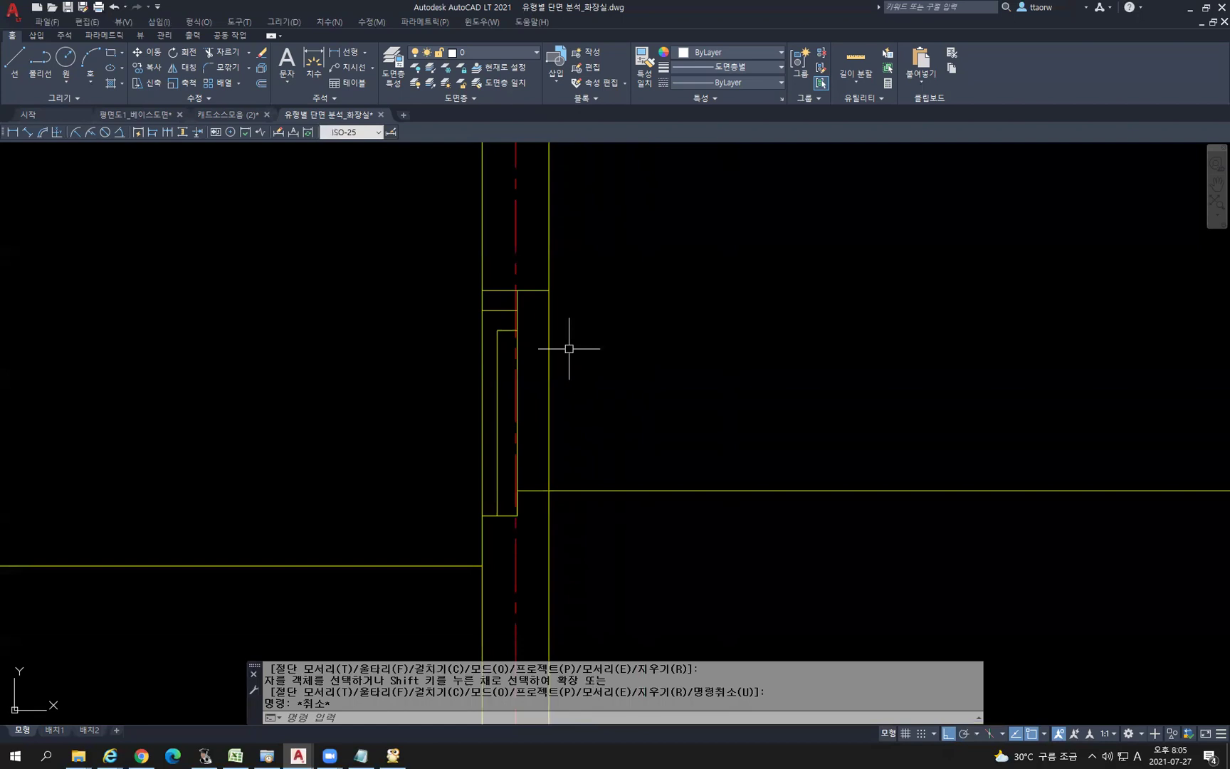
Trim the horizontal line topping the stepped detail between the wall's left face and the right inner vertical line
type("t")
key("Escape")
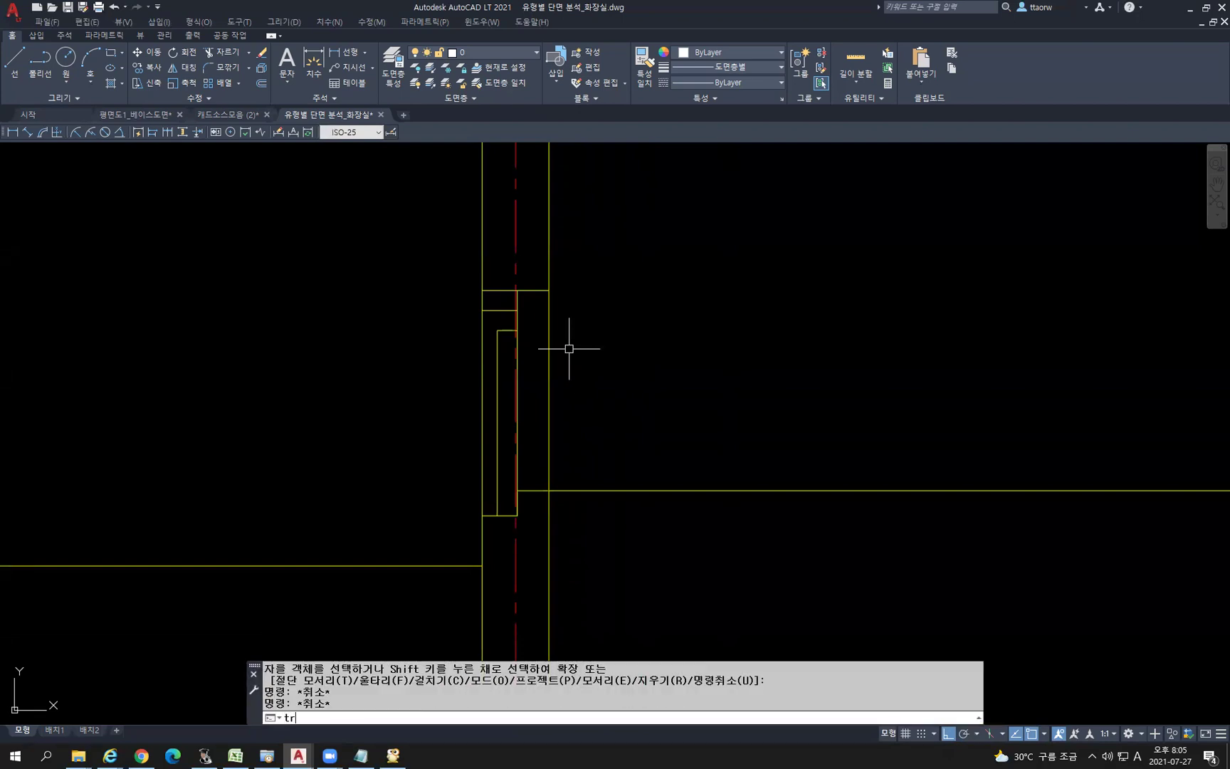
type("tr")
key("Return")
scroll(540, 309, "up", 4)
key("Return")
left_click(461, 261)
key("Return")
scroll(541, 224, "down", 2)
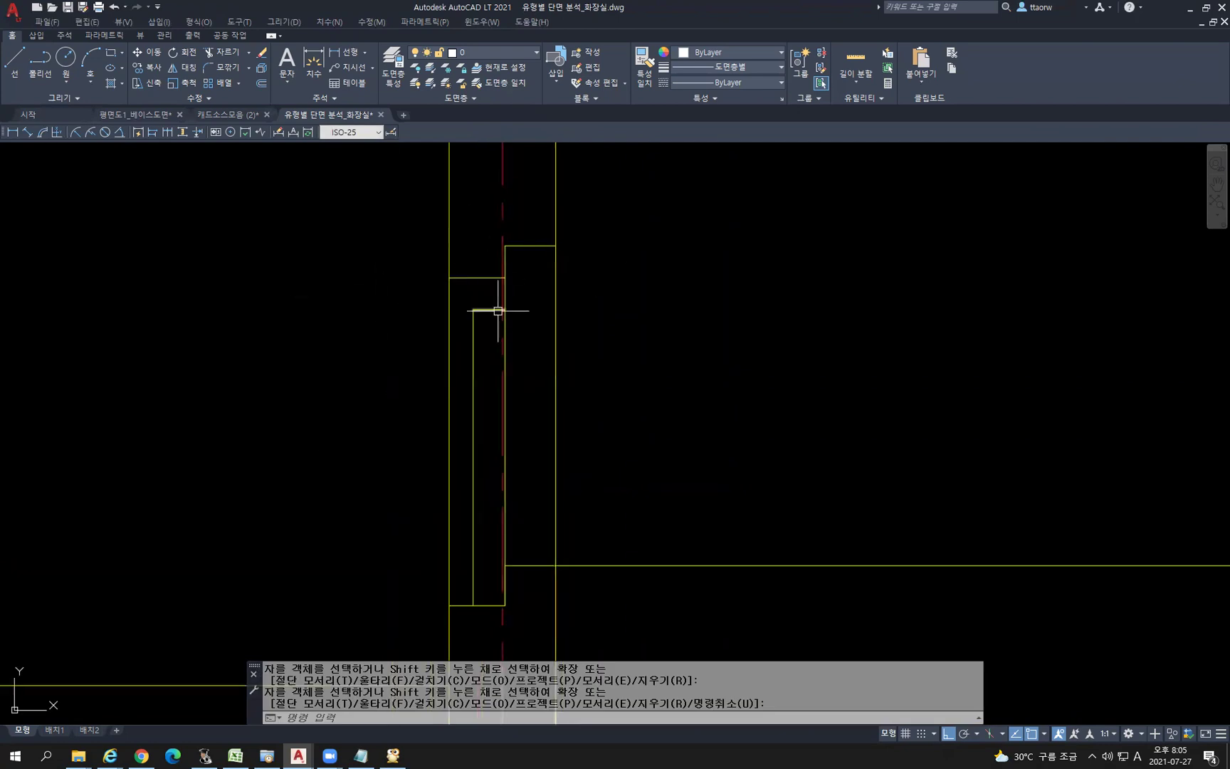
Draw a long horizontal line across the wall just above its upper horizontal line, extending far to the right
scroll(669, 260, "down", 4)
middle_click_drag(729, 375, 672, 414)
scroll(659, 412, "down", 2)
mouse_move(706, 494)
middle_mouse_down()
mouse_move(669, 373)
mouse_move(648, 368)
mouse_move(521, 411)
middle_mouse_up()
scroll(515, 409, "down", 1)
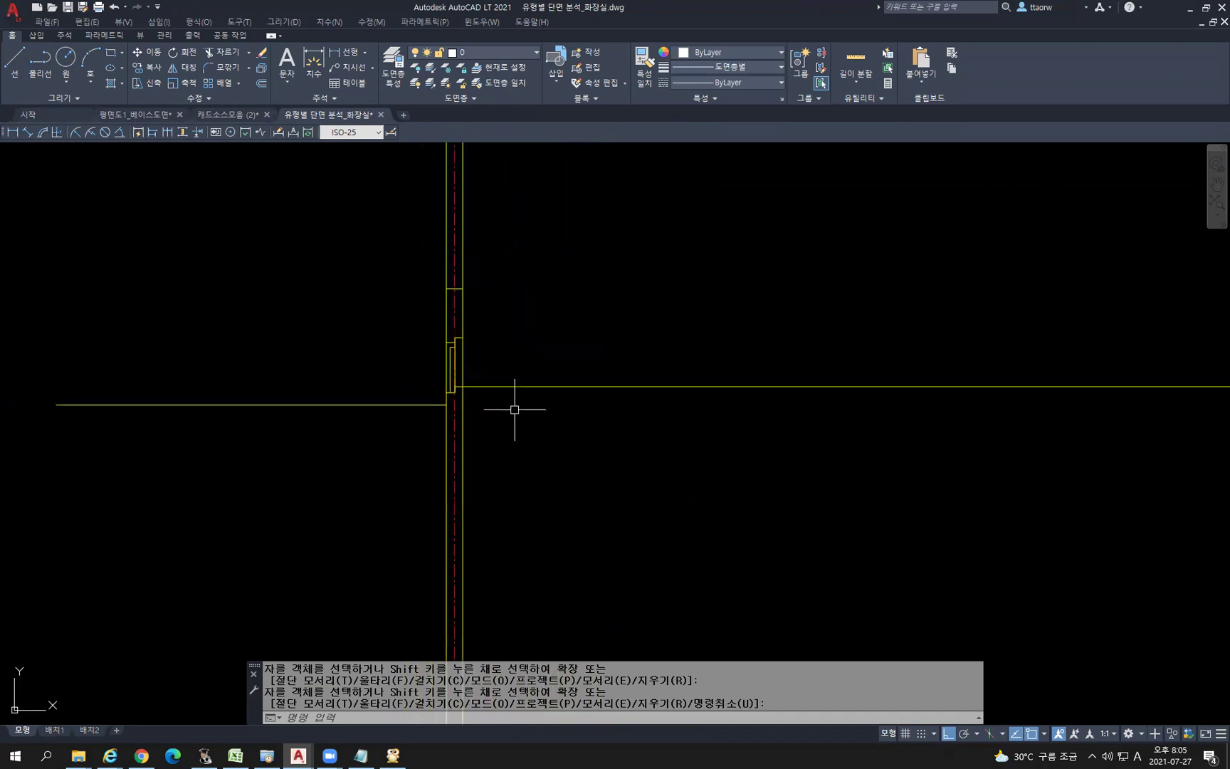
scroll(477, 355, "up", 2)
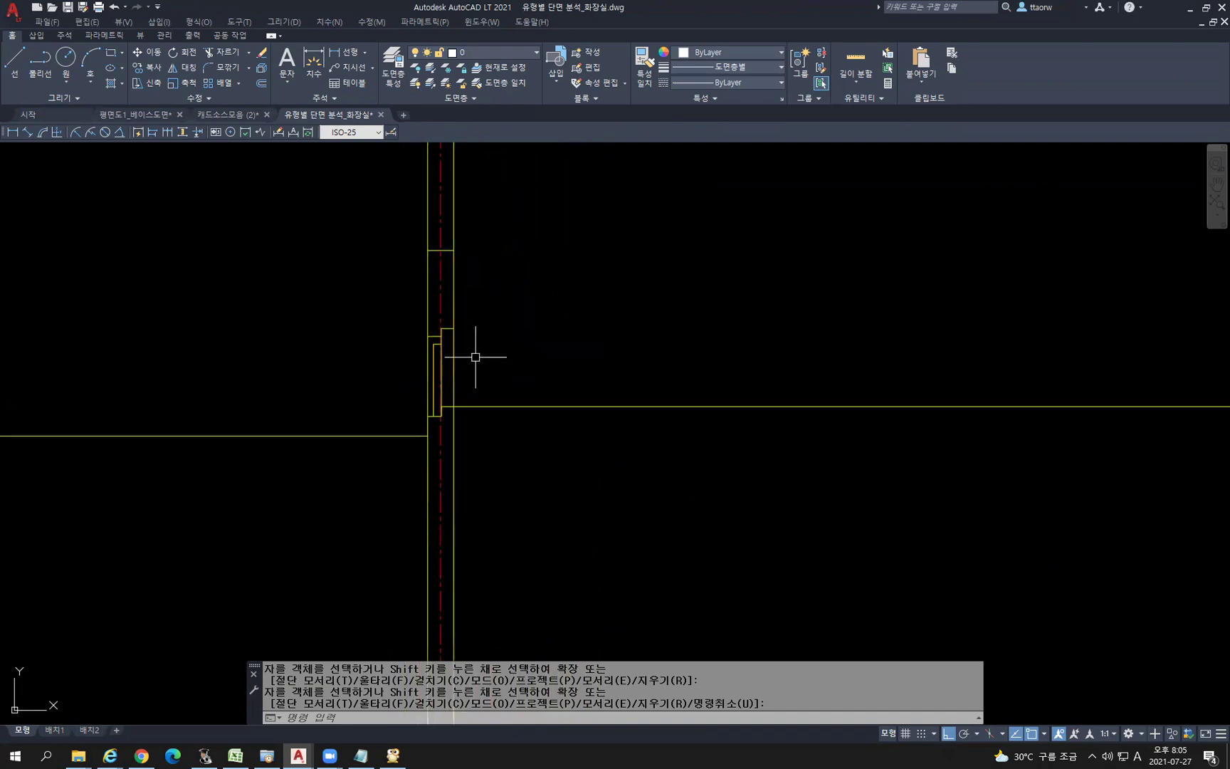
key("Escape")
type("l")
key("Return")
left_click(355, 215)
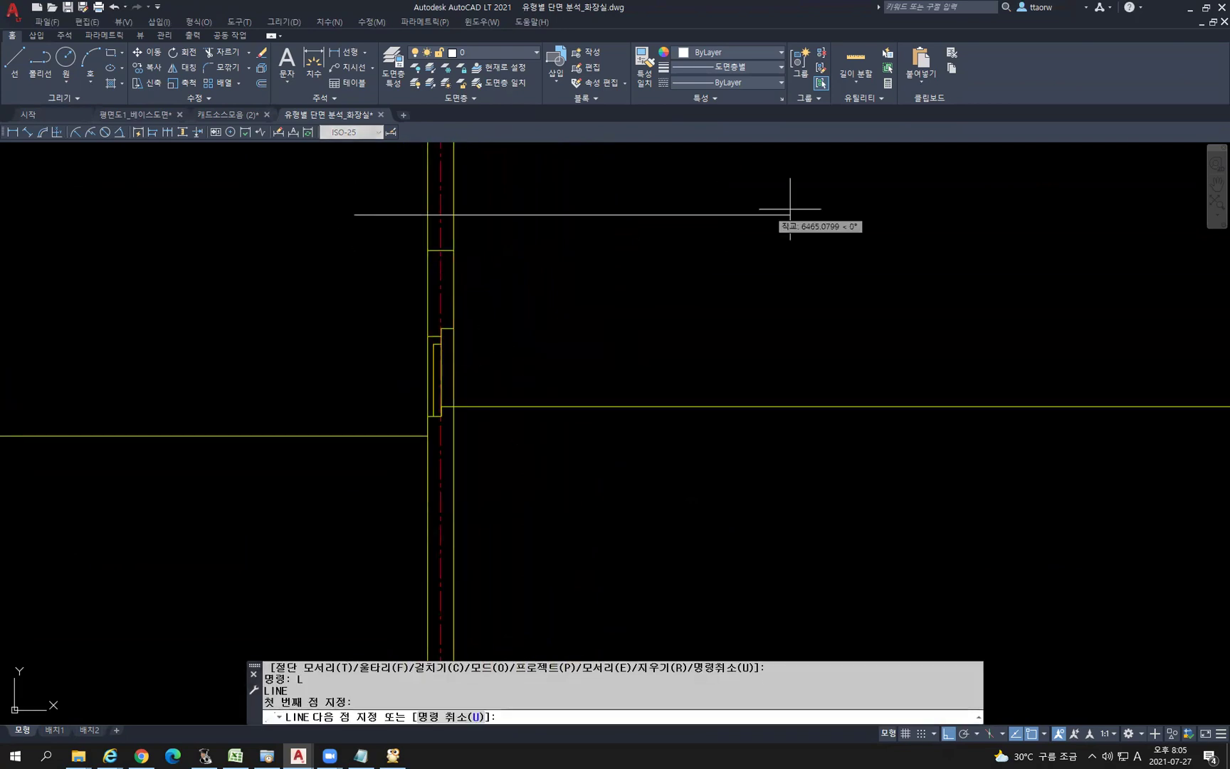
left_click(1002, 195)
key("Escape")
Trim the two wall face lines and the red centerline above the new long horizontal line
type("tr")
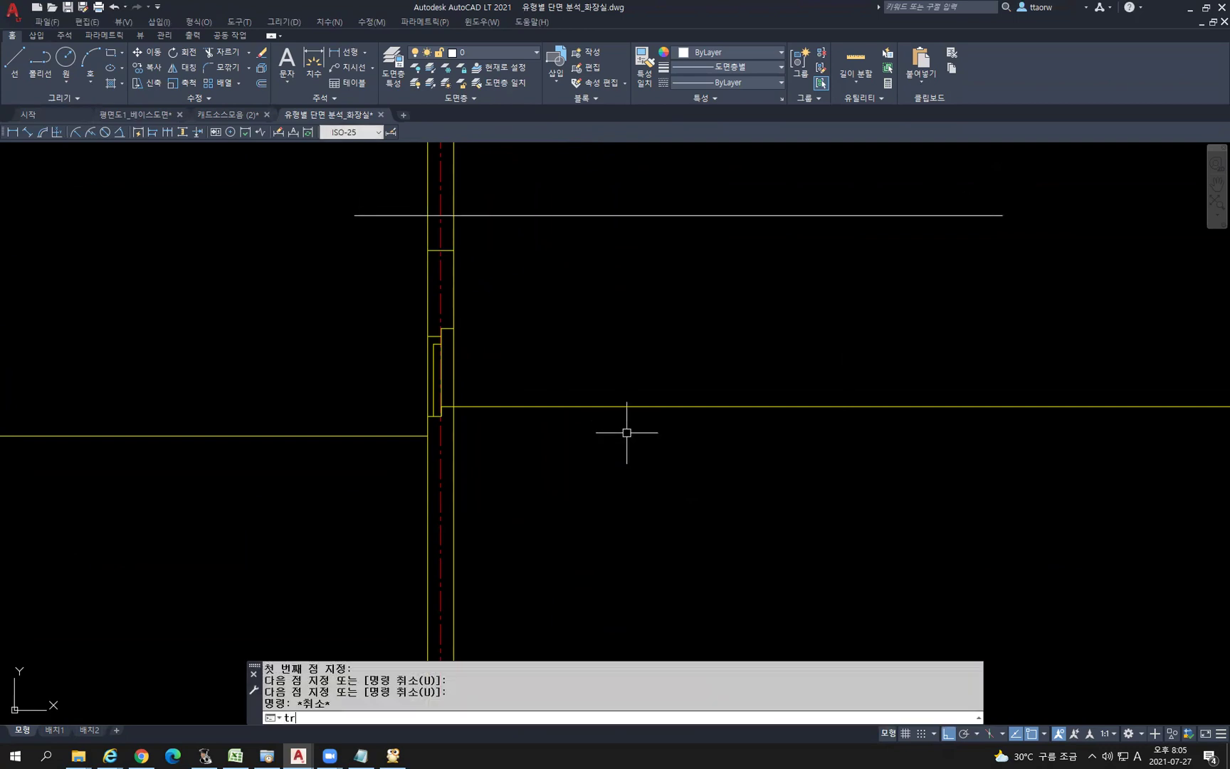
key("Return")
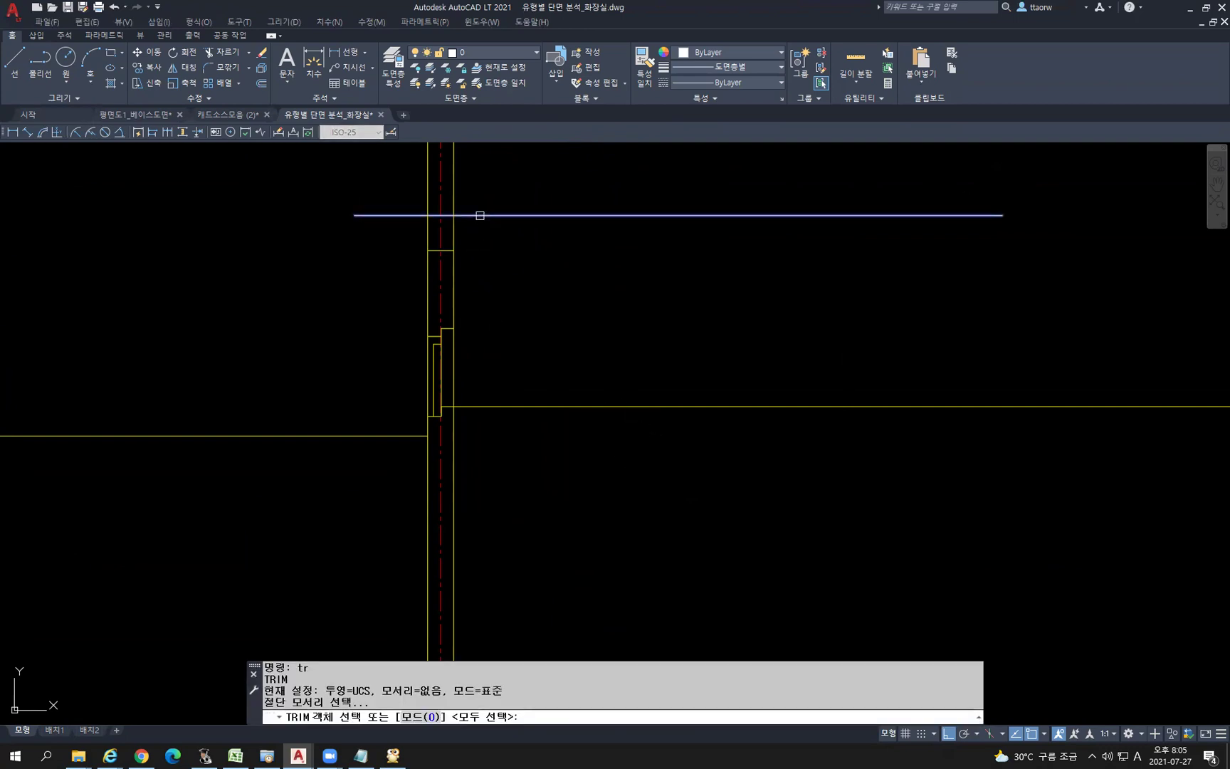
left_click(477, 215)
key("Return")
left_click(427, 195)
left_click(452, 198)
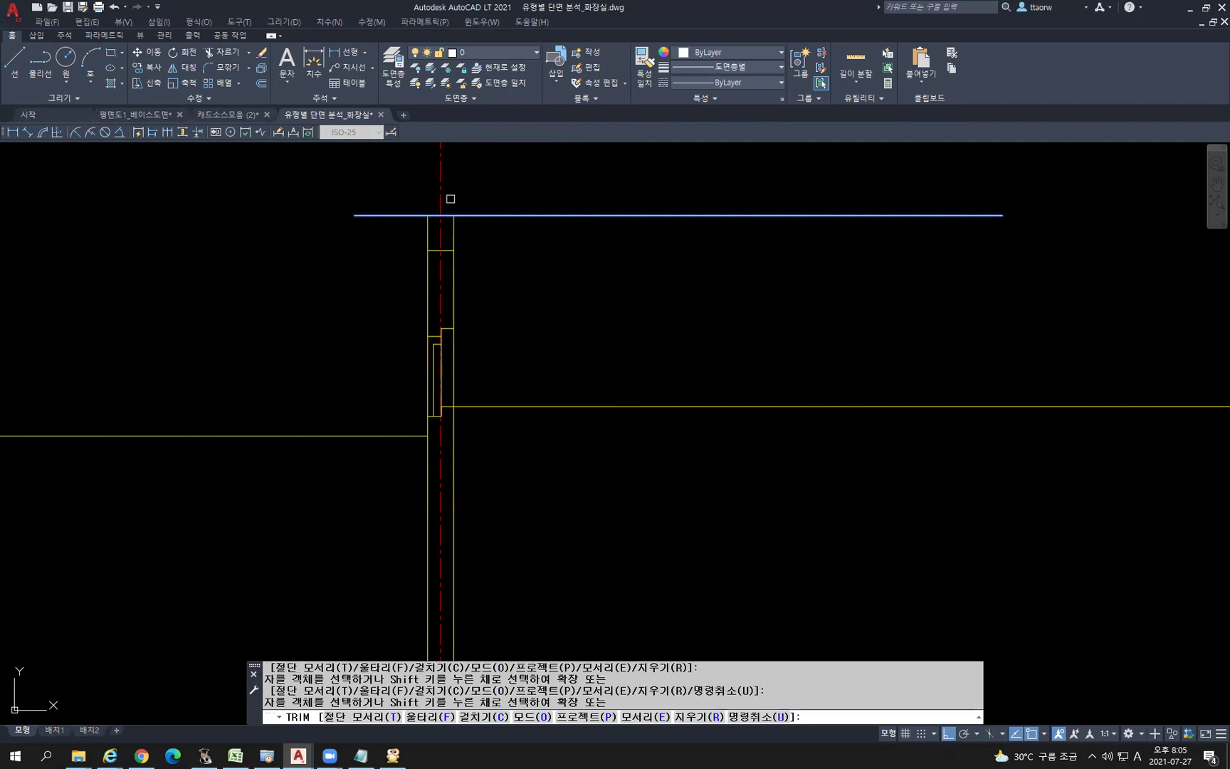
key("Escape")
key("Escape")
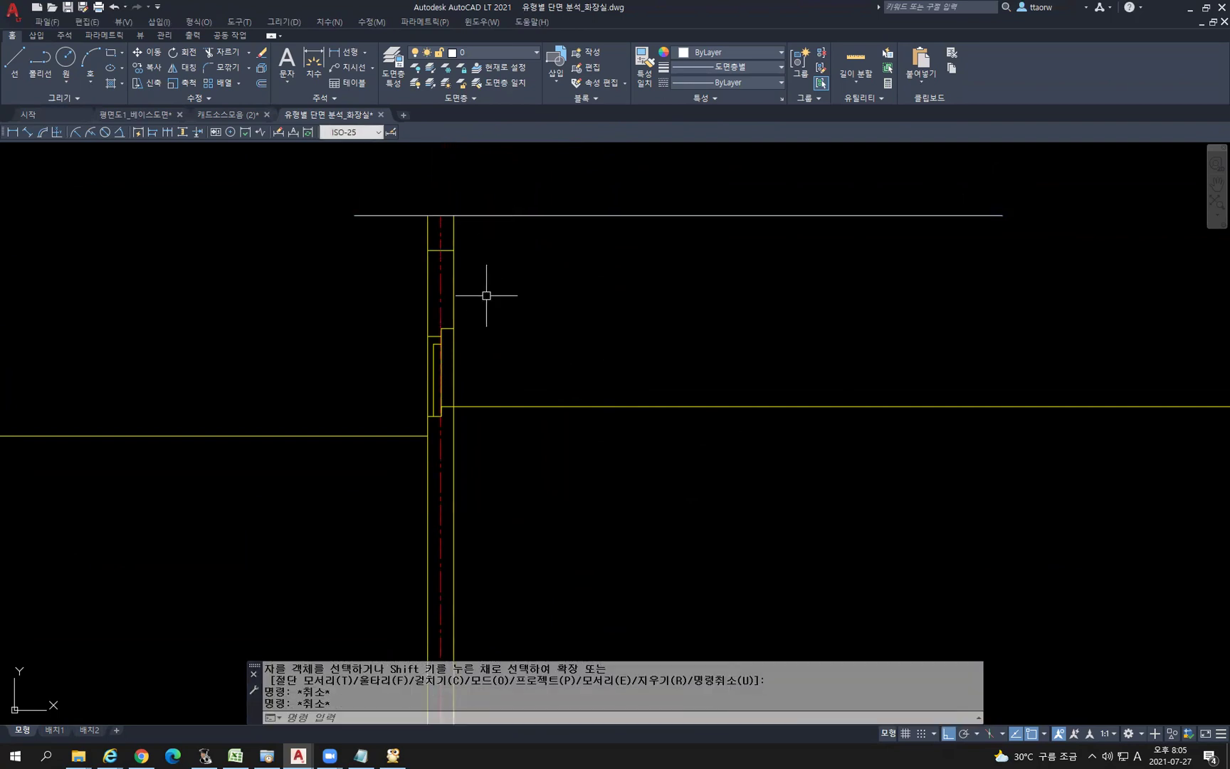
Stretch the wall's red centerline upward so its upper end extends past the long horizontal line
left_click(439, 236)
left_click(440, 207)
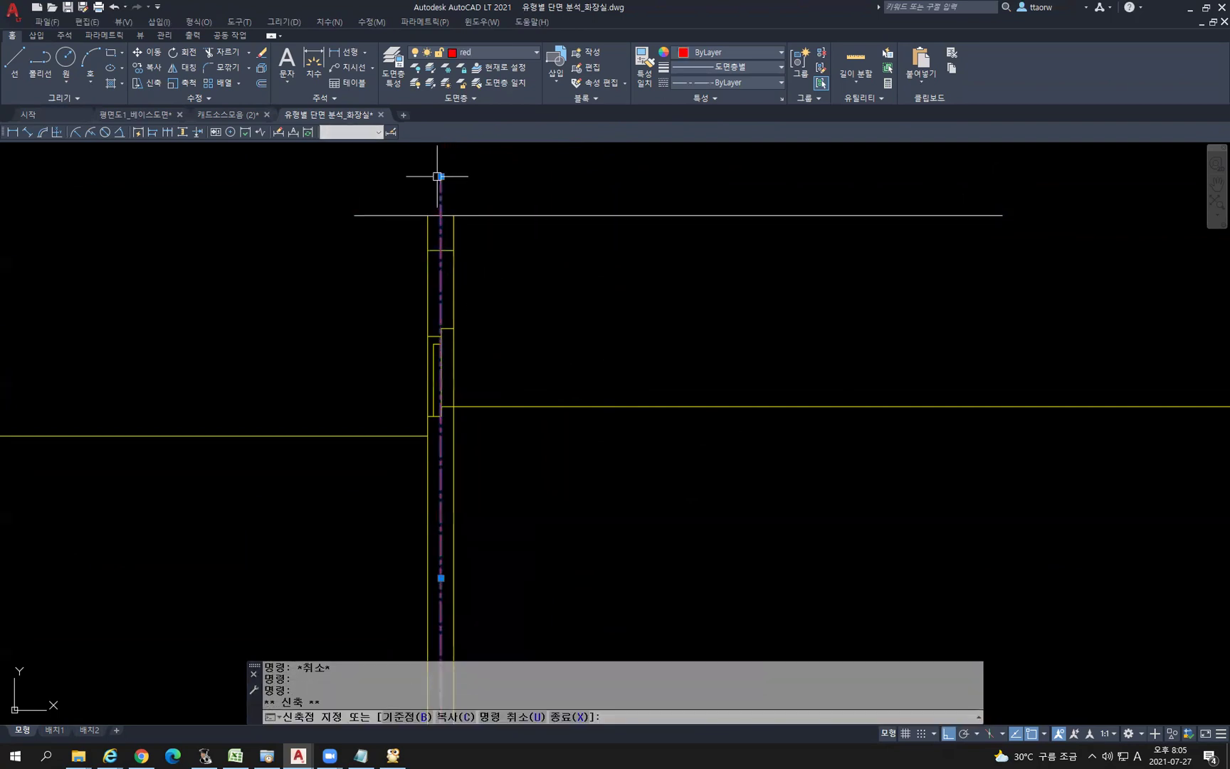
left_click(440, 176)
key("Escape")
Check the kitchen plan image, and offset the wall's red centerline 4500 to the right for the opposite wall
type("o")
key("Return")
type("45")
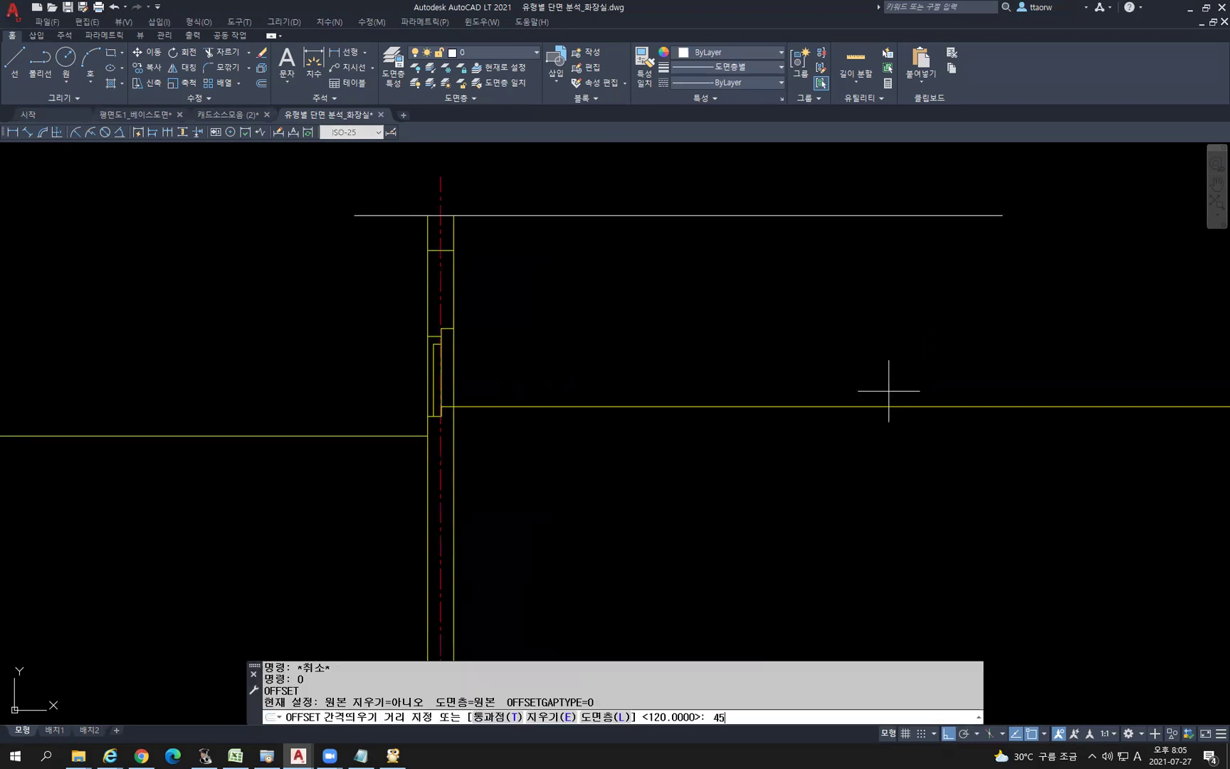
type("00")
key("Return")
left_click(396, 754)
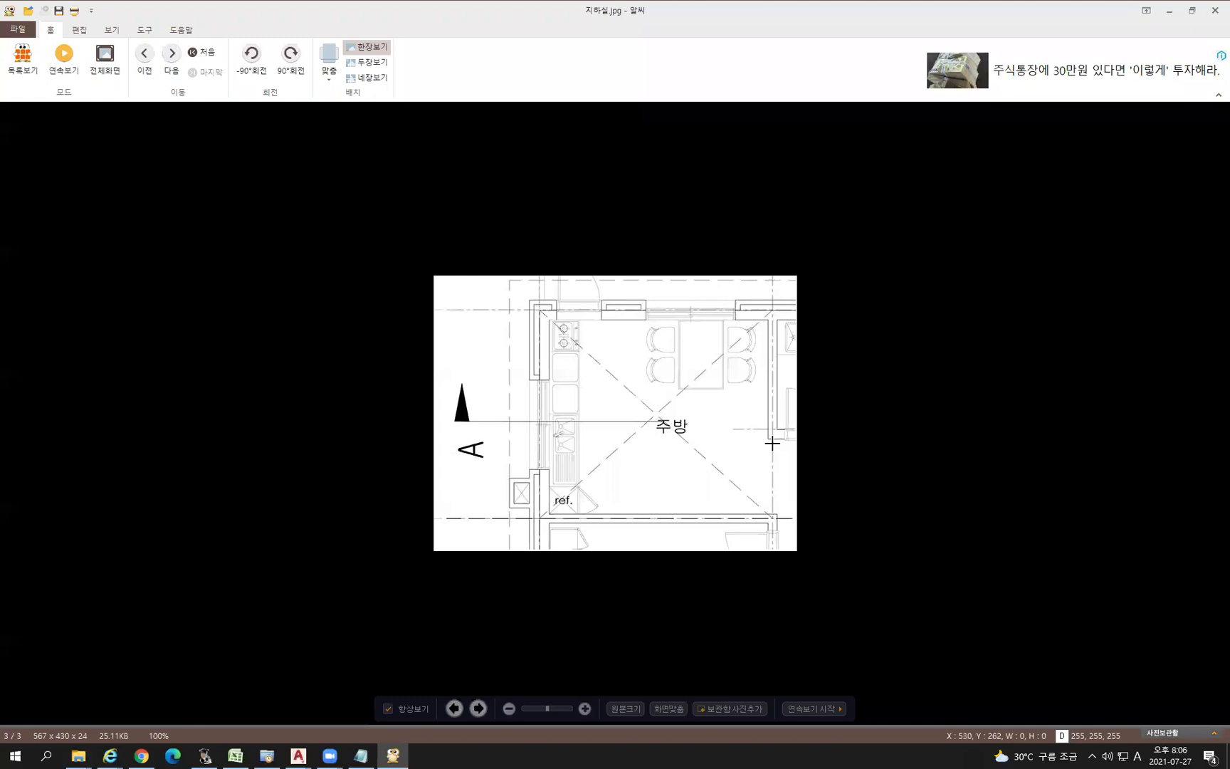
left_click(1169, 14)
left_click(438, 229)
left_click(705, 258)
key("Escape")
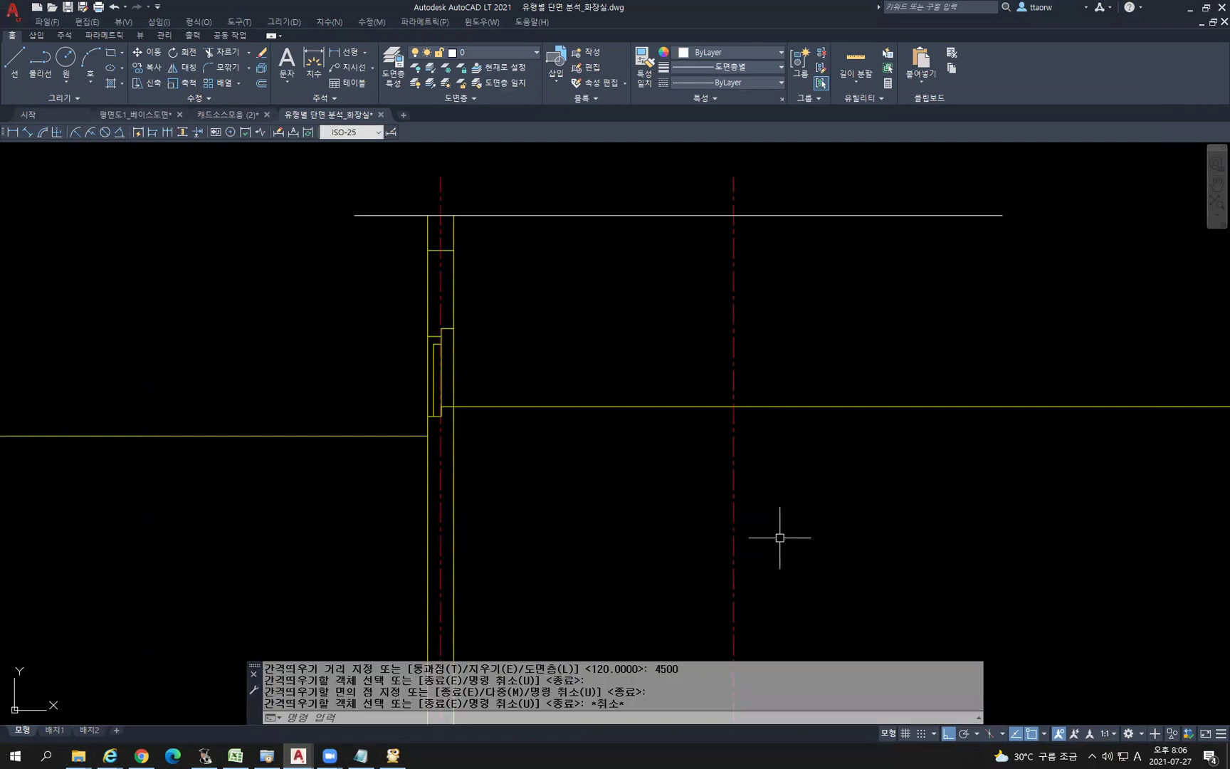
Check the opposite wall in the plan image, and offset its centerline by 190/2 to both sides for the wall faces
key("alt+Tab")
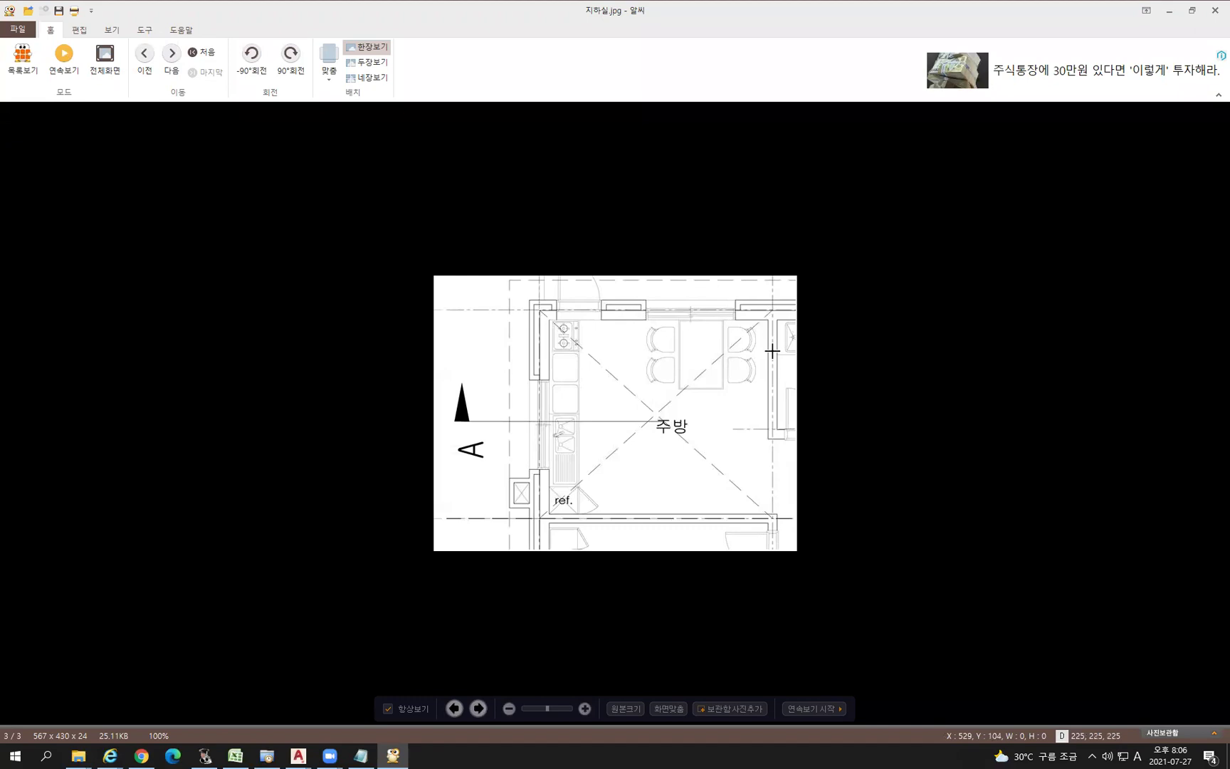
left_click(1173, 13)
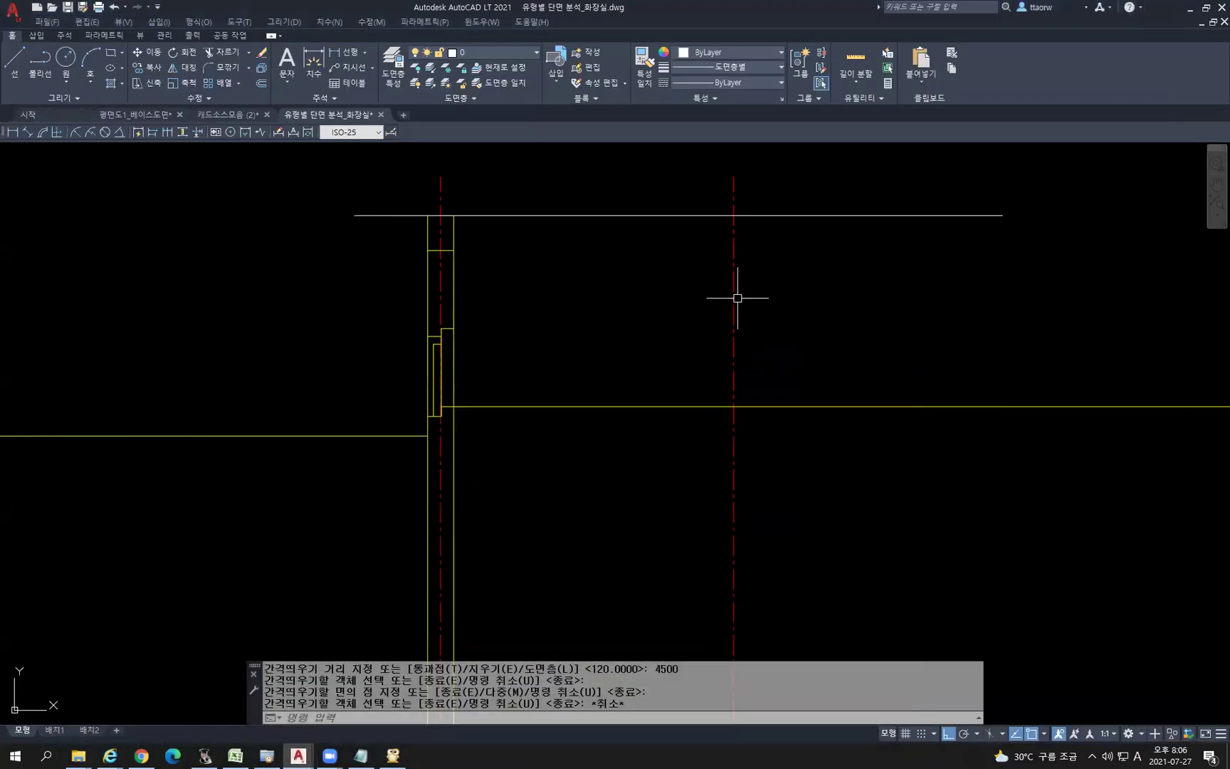
type("o")
key("Return")
type("1")
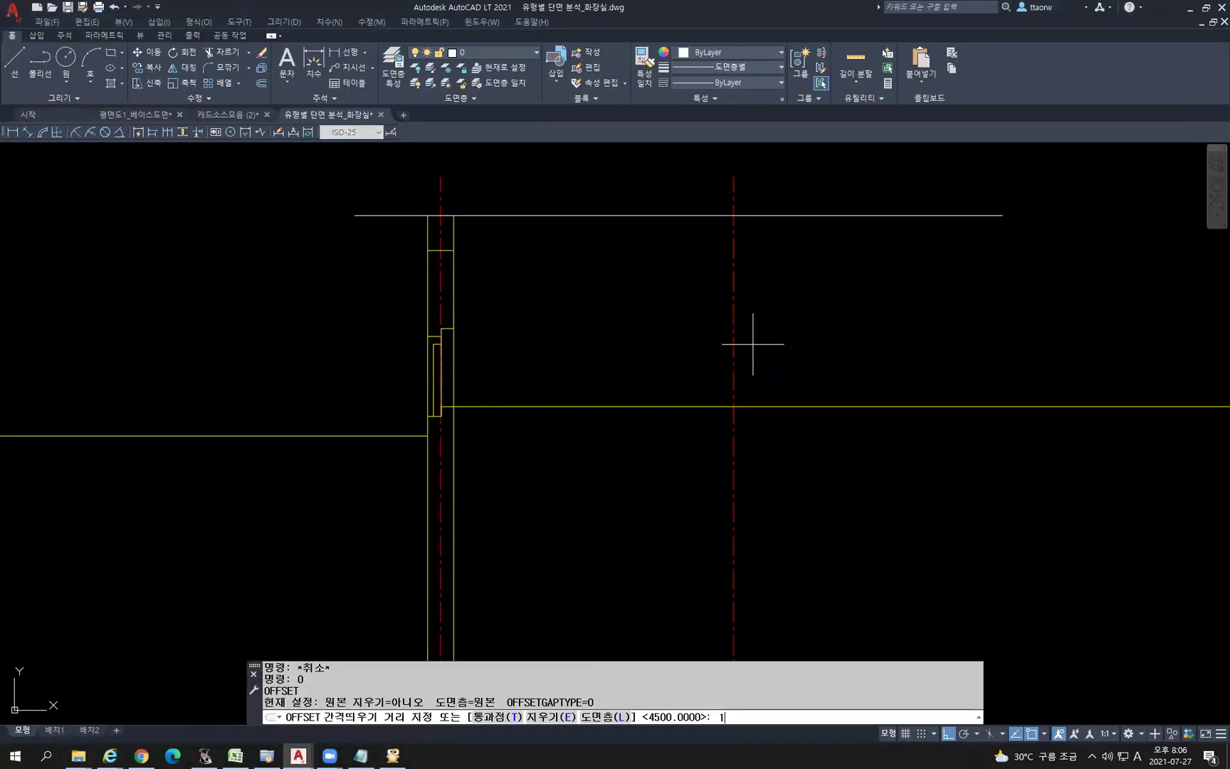
type("90/2")
key("Return")
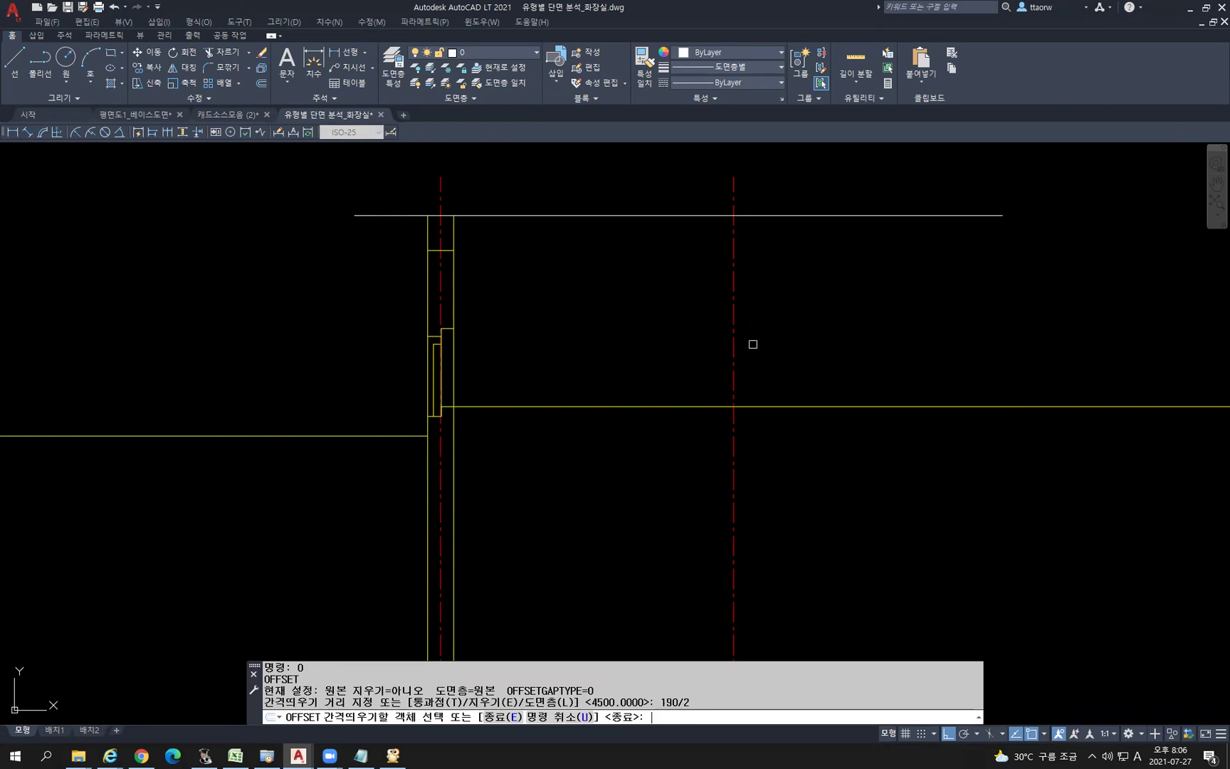
left_click(733, 368)
left_click(672, 382)
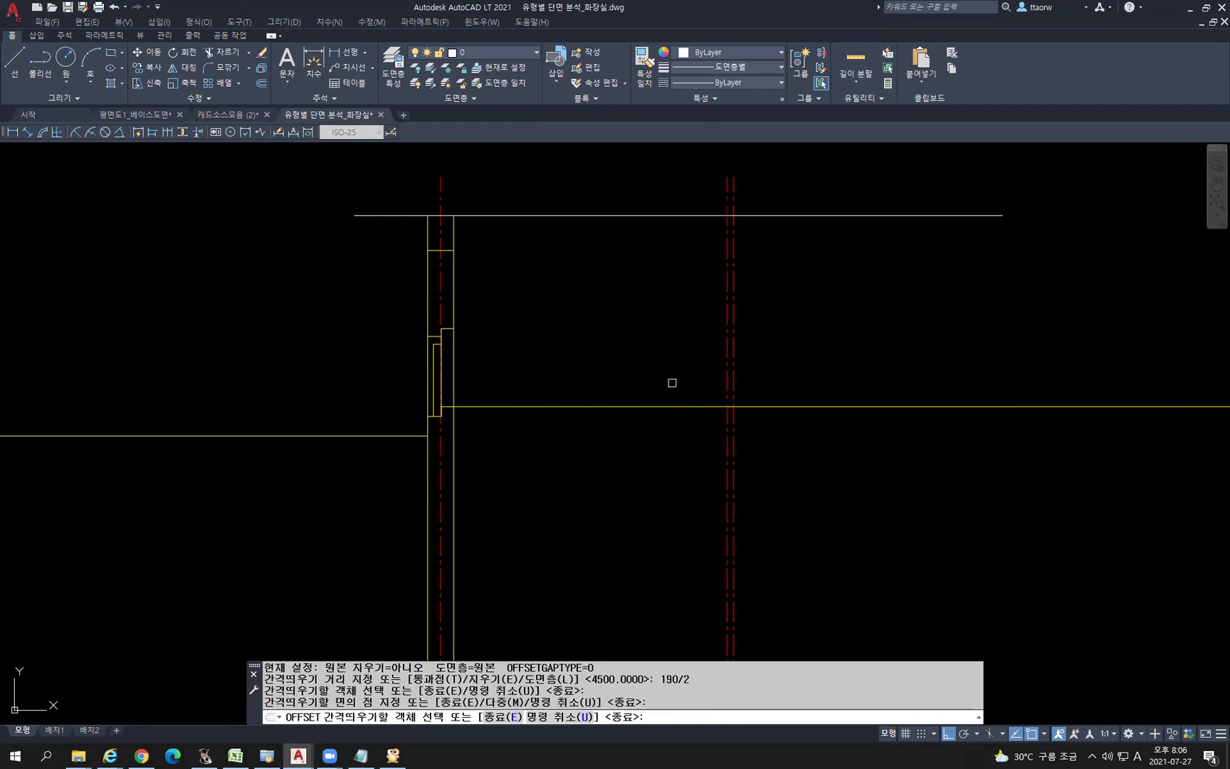
left_click(731, 367)
left_click(749, 359)
key("Escape")
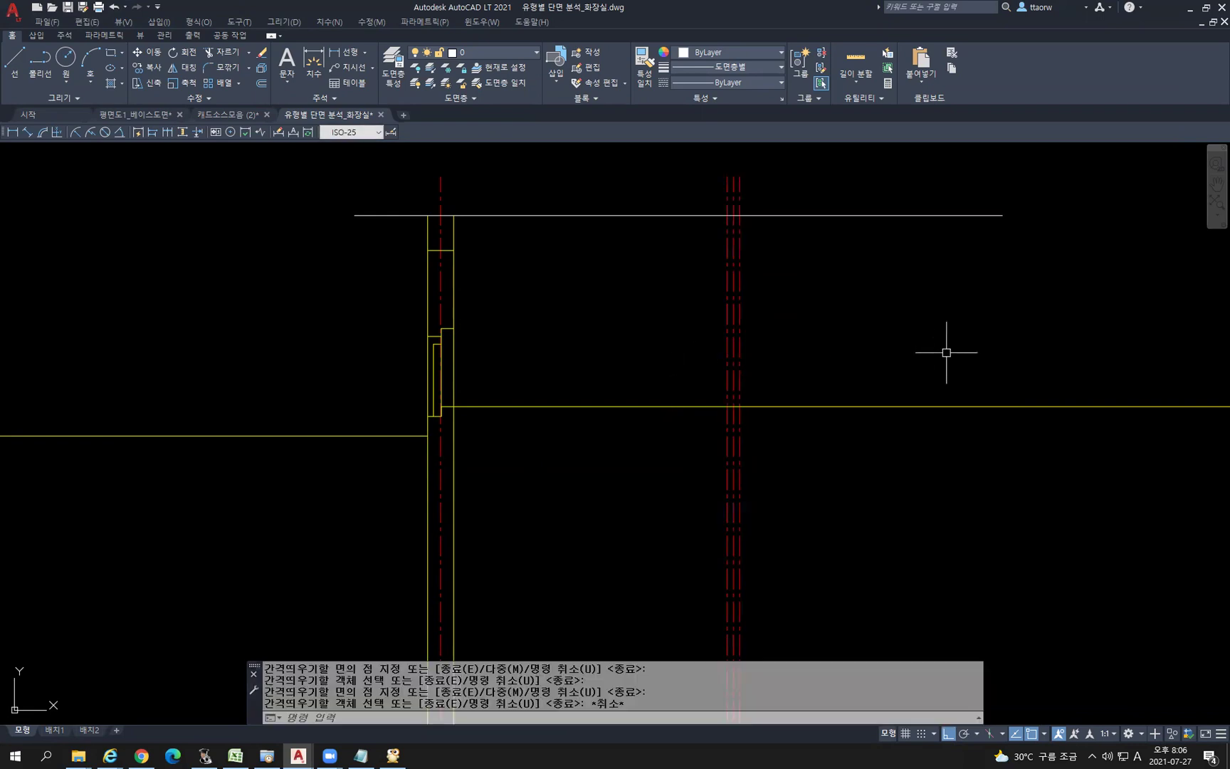
Match the properties of the yellow floor line onto the two offset lines beside the right centerline
type("ma")
key("Return")
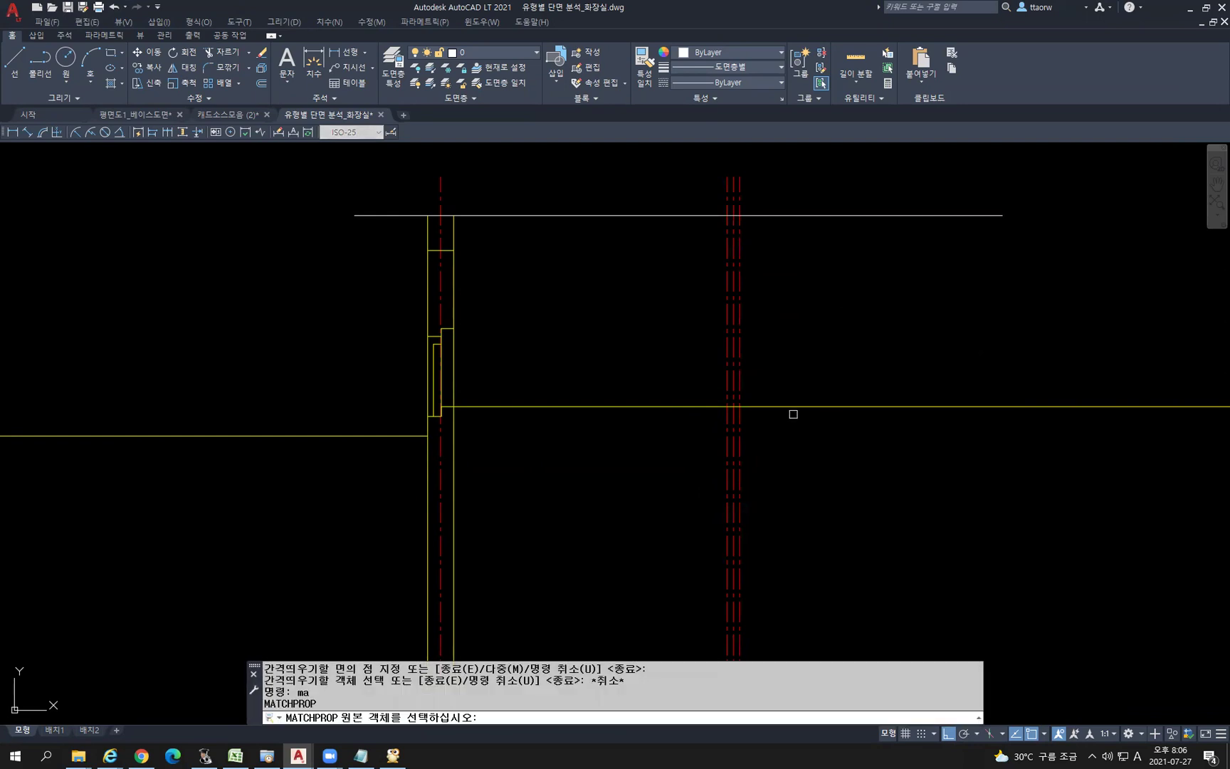
left_click(790, 406)
left_click(741, 354)
left_click(728, 352)
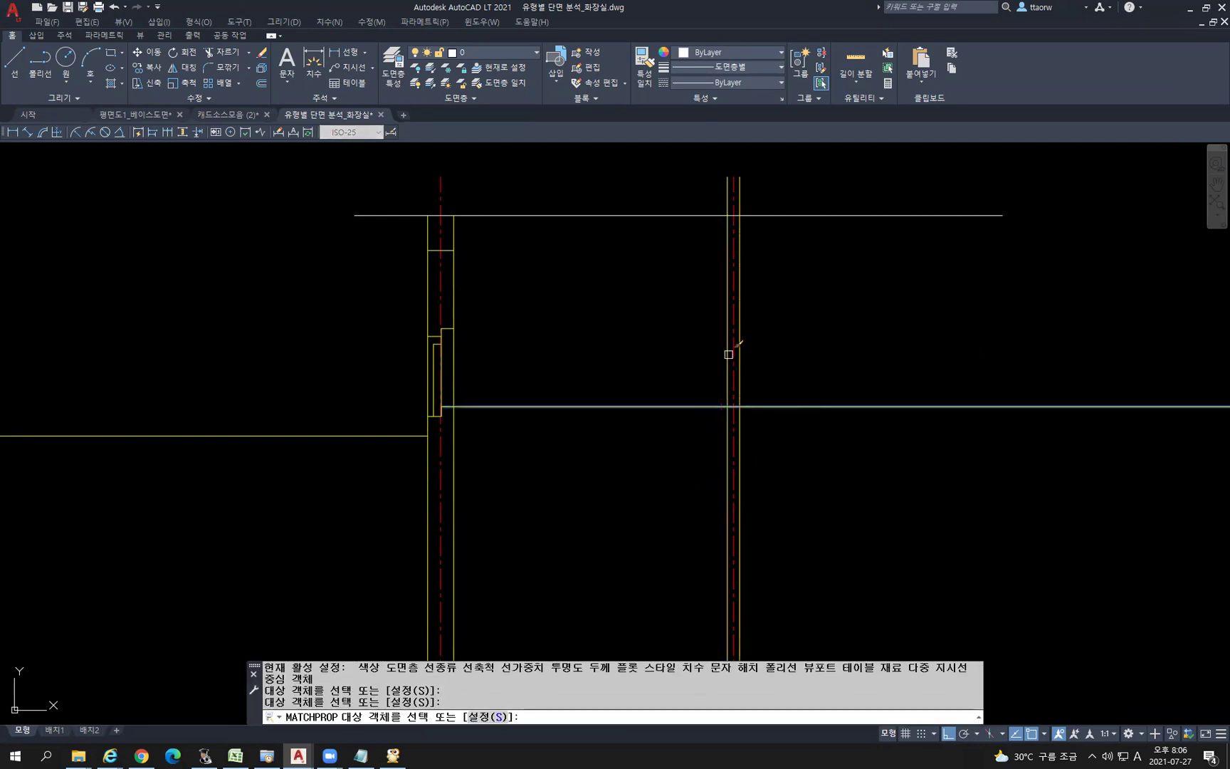
key("Return")
key("Escape")
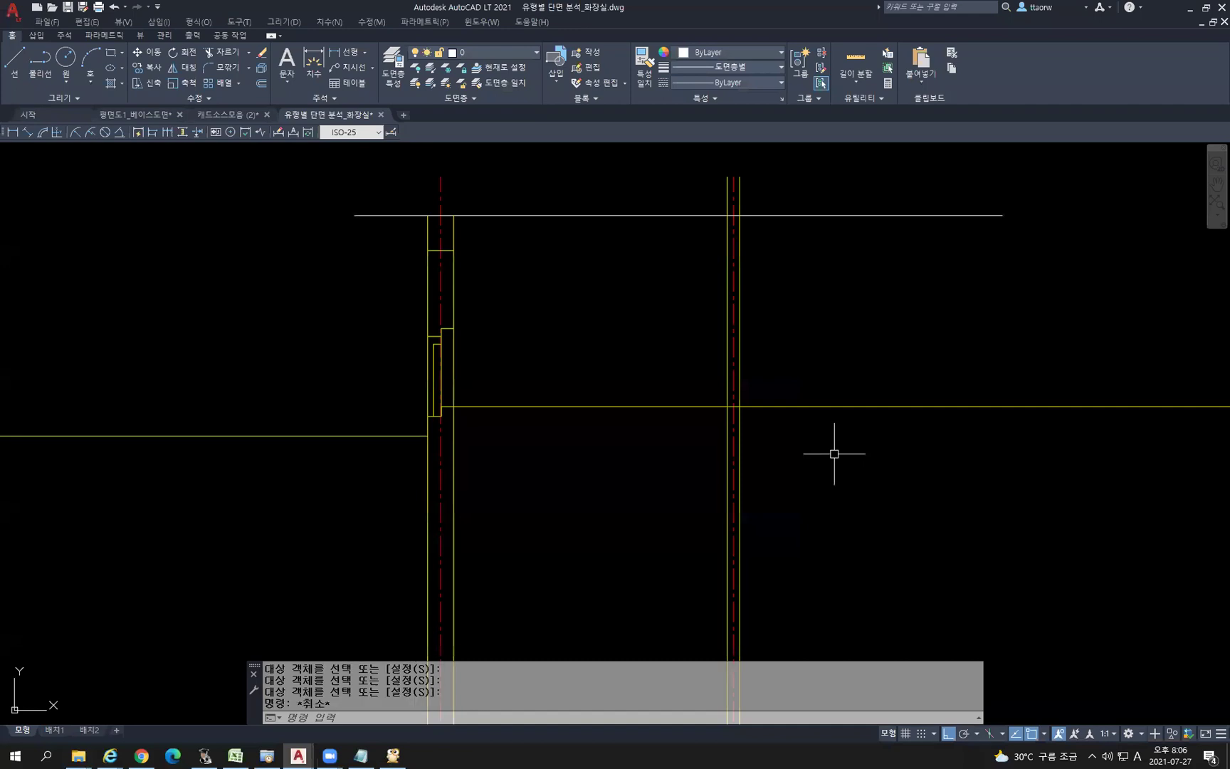
Trim the right wall's two face lines above the long horizontal line
type("tr")
key("Return")
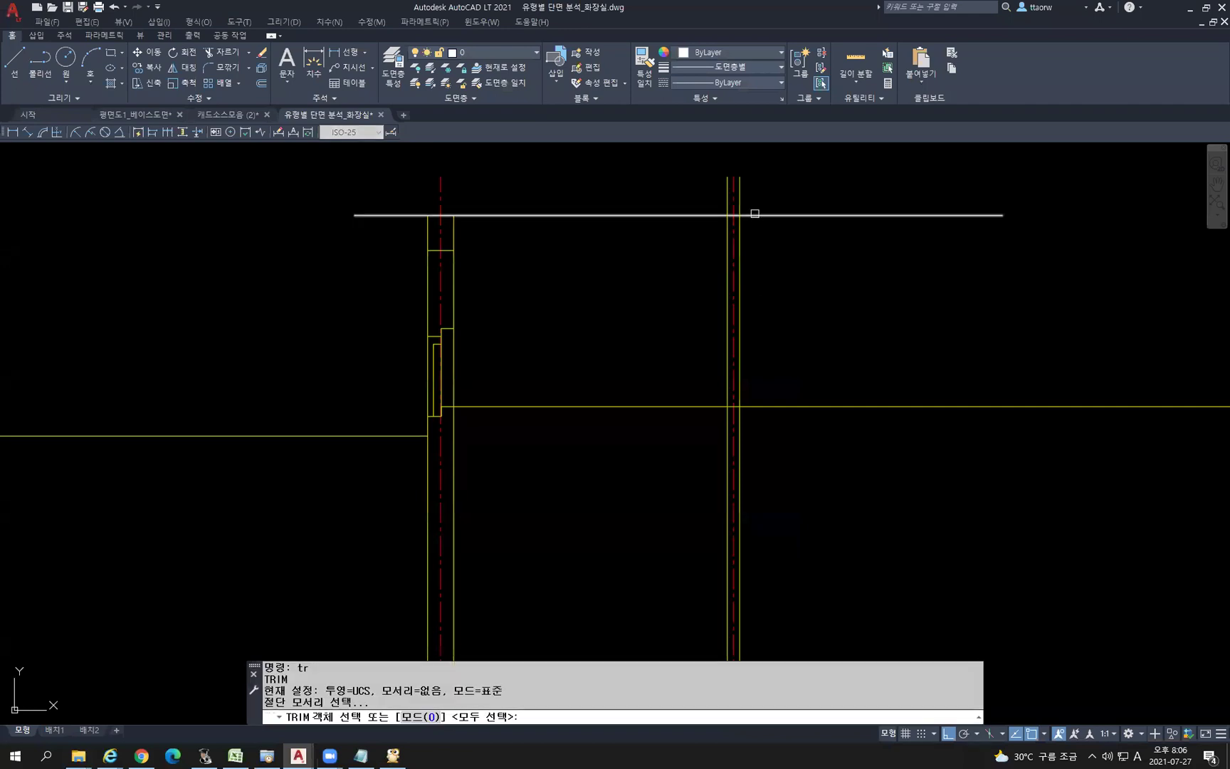
left_click(749, 214)
key("Return")
left_click(739, 199)
left_click(727, 199)
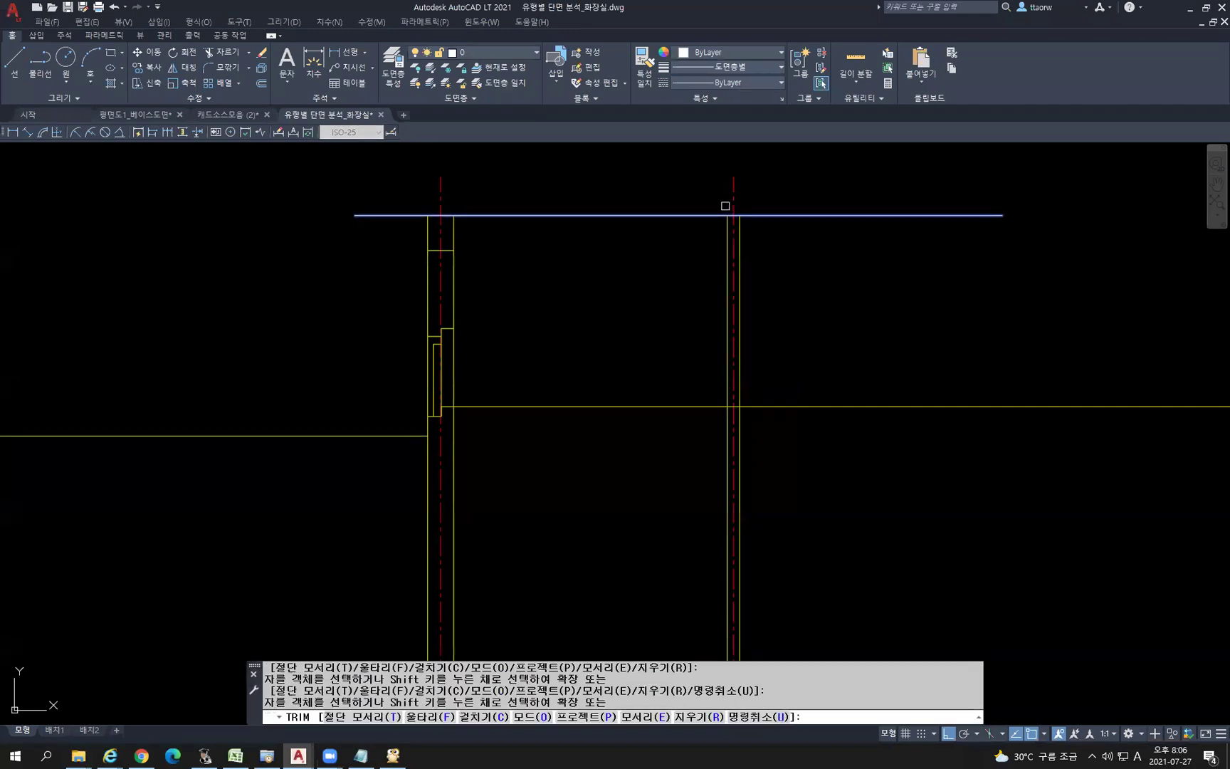
key("Return")
Offset the yellow floor line to the right of the left wall 100 downward
middle_click_drag(790, 582, 869, 451)
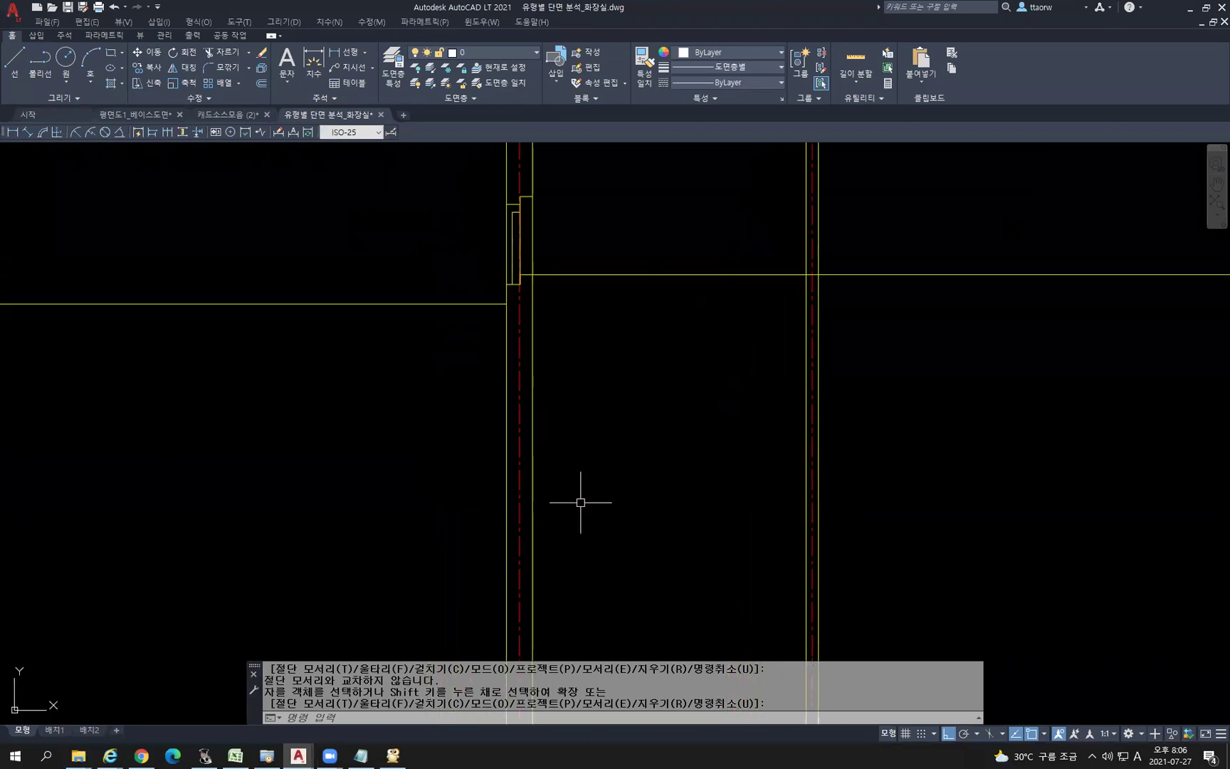
scroll(699, 505, "down", 2)
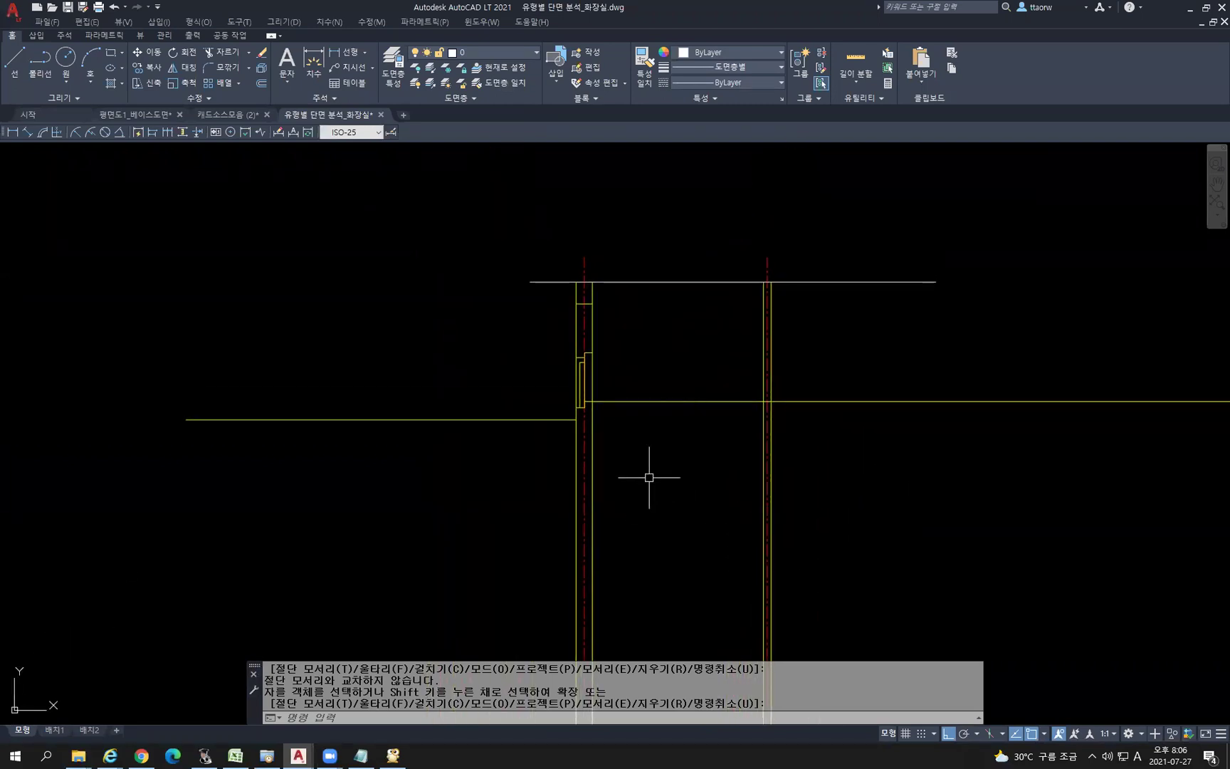
scroll(659, 436, "up", 2)
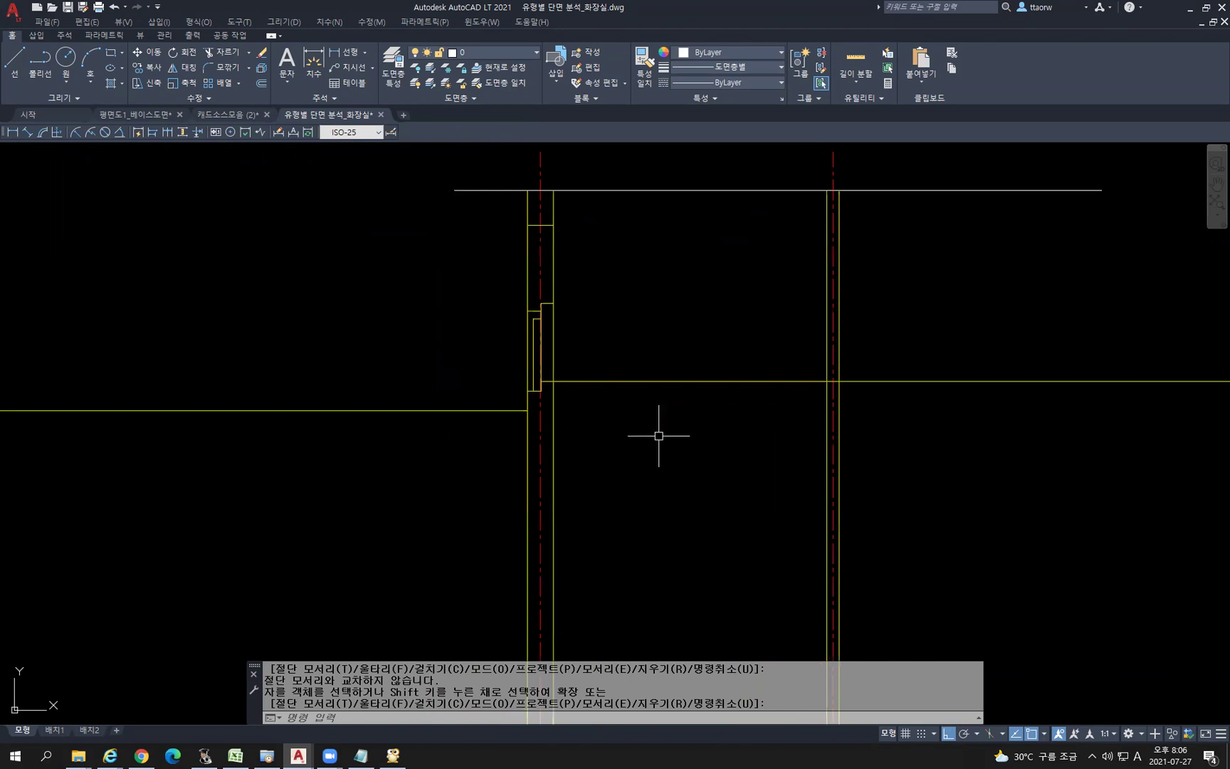
key("Escape")
key("Escape")
key("Escape")
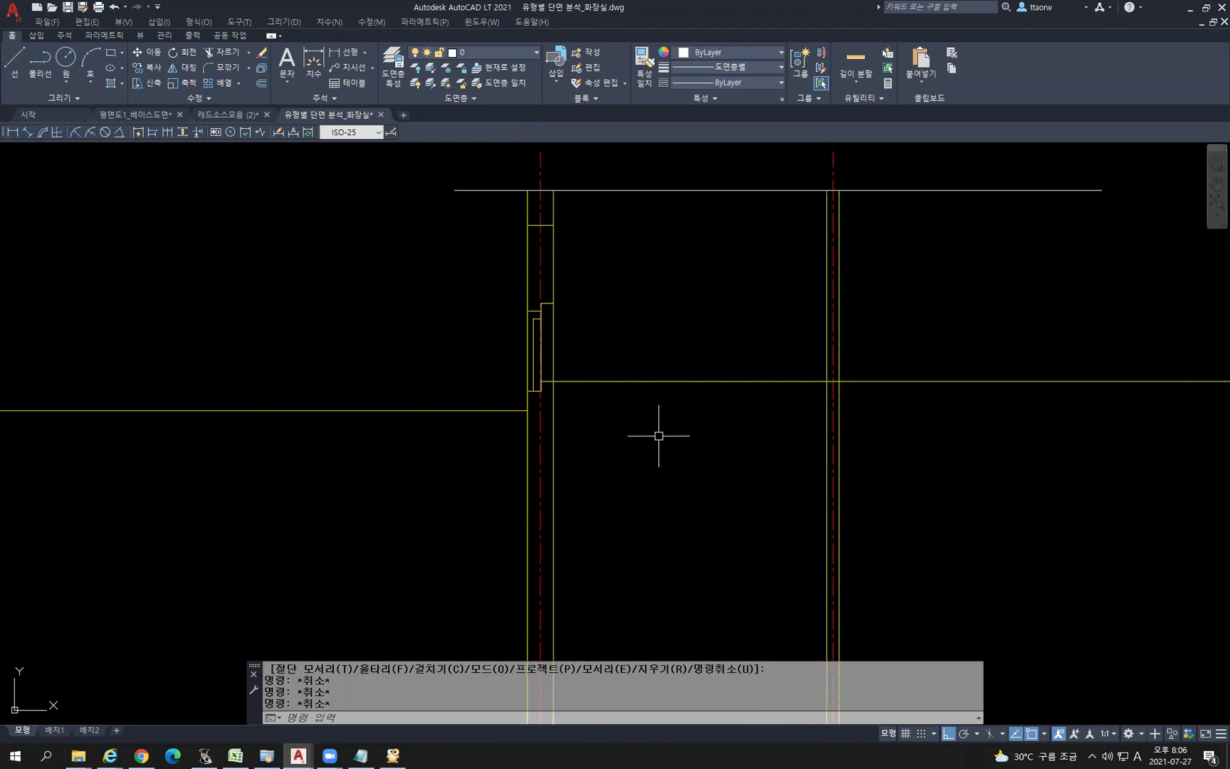
type("o")
key("Return")
type("1")
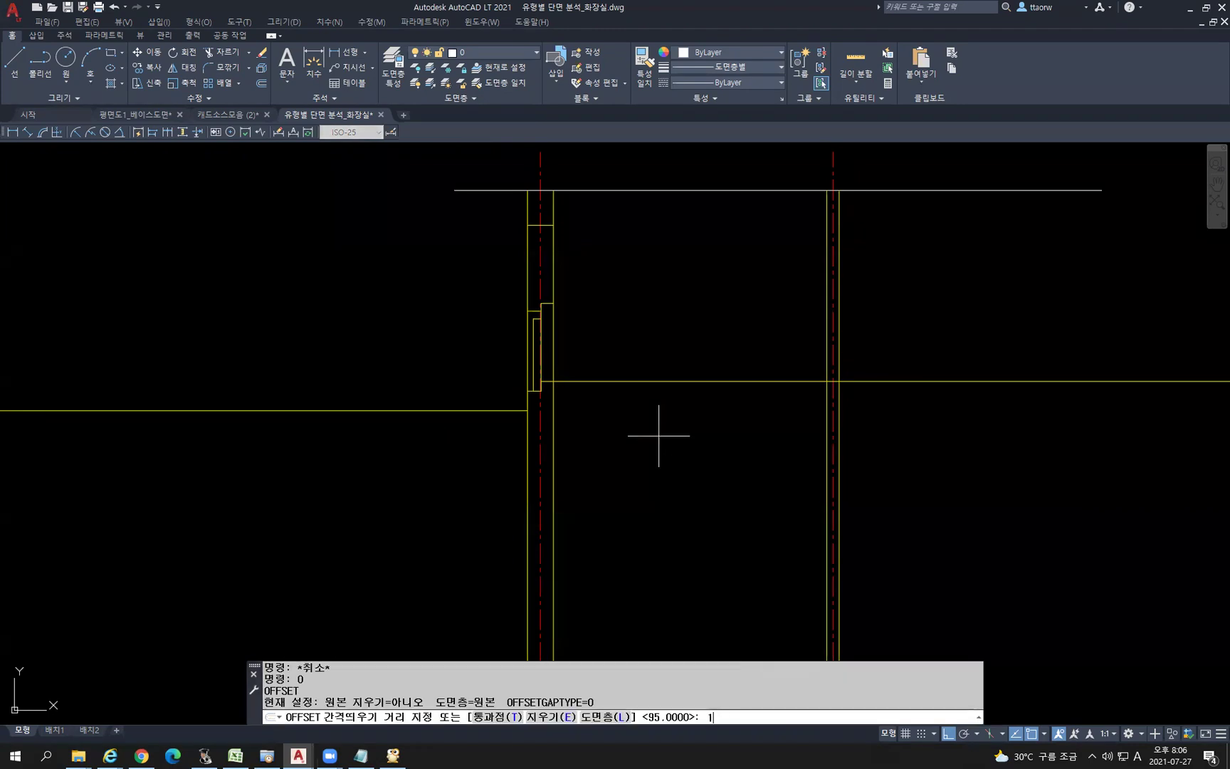
type("00")
key("Return")
left_click(682, 382)
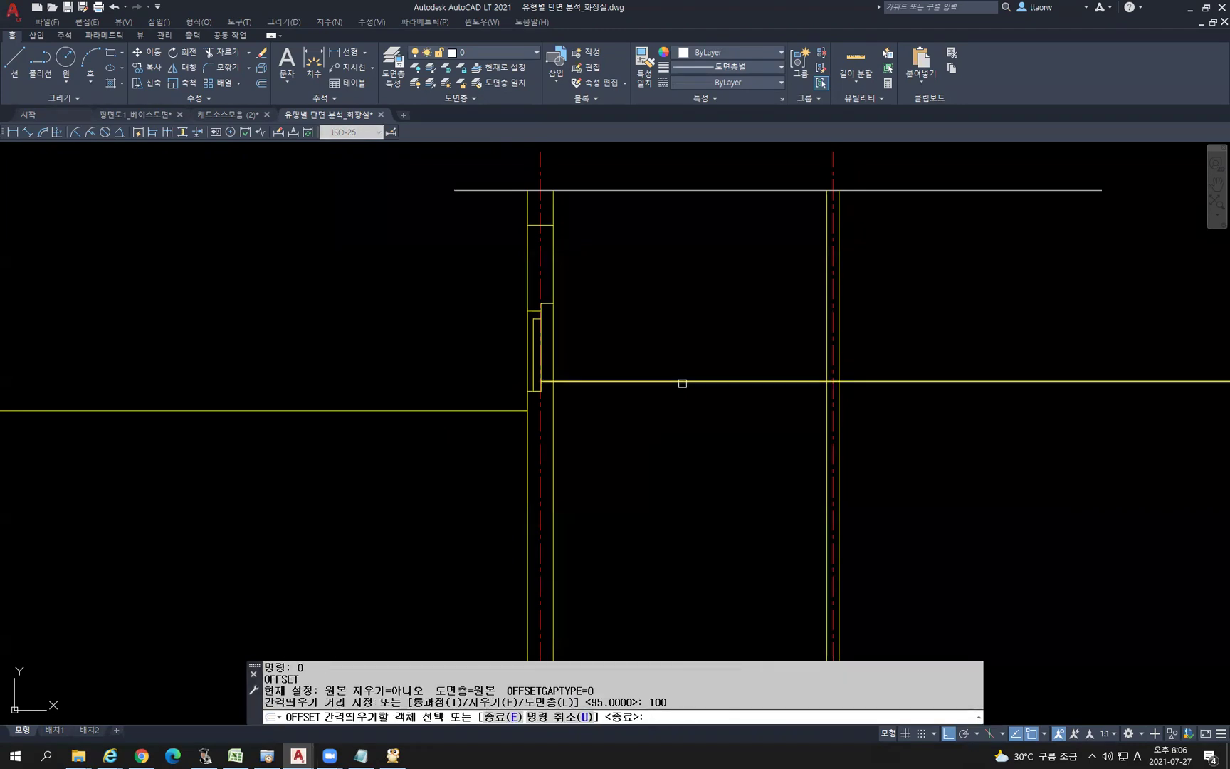
left_click(686, 436)
key("Escape")
Trim both floor lines where they pass between the right wall's two faces
type("tr")
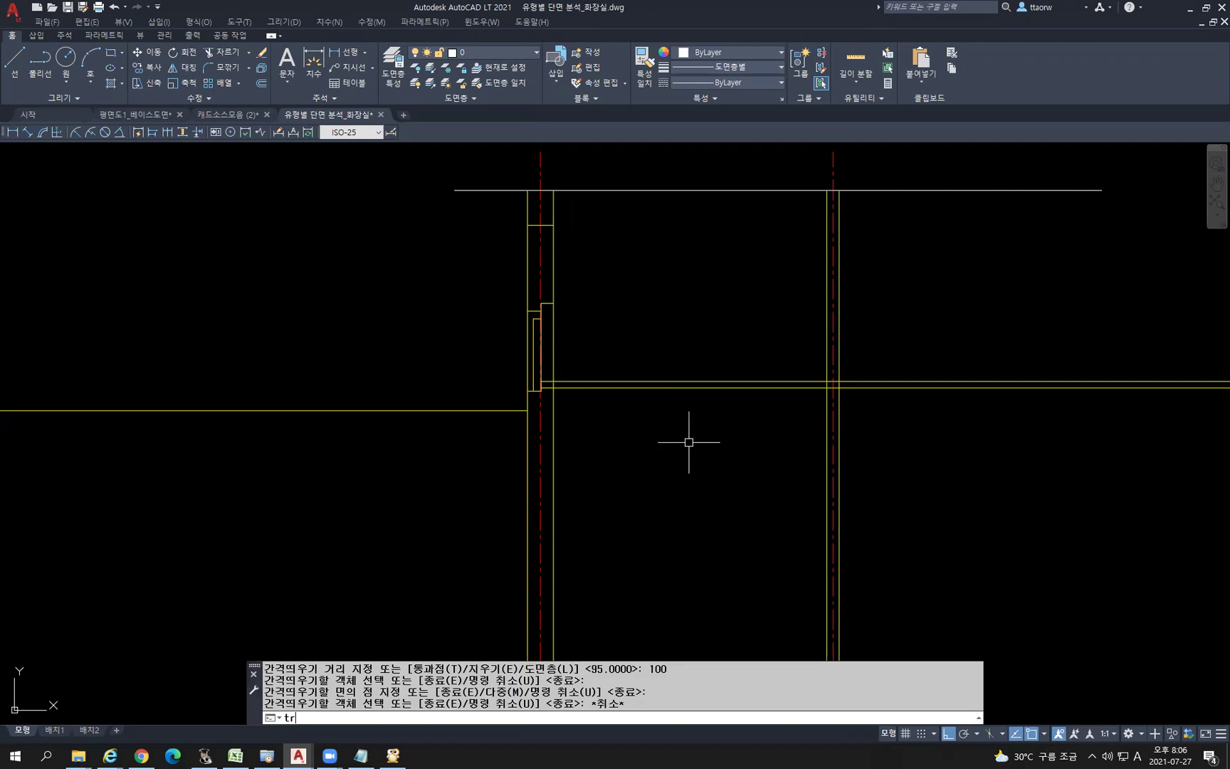
key("Return")
scroll(881, 407, "up", 2)
left_click(890, 426)
left_click(803, 351)
key("Return")
scroll(797, 376, "up", 4)
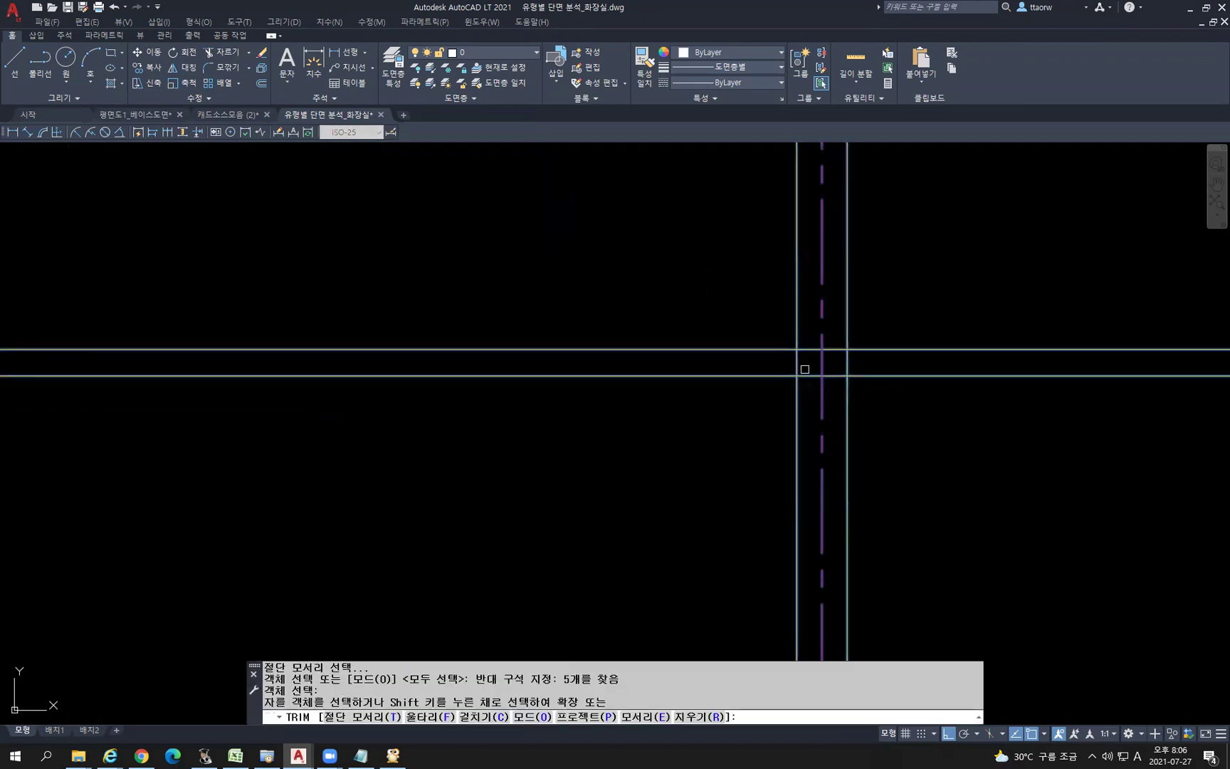
left_click(806, 381)
left_click(806, 345)
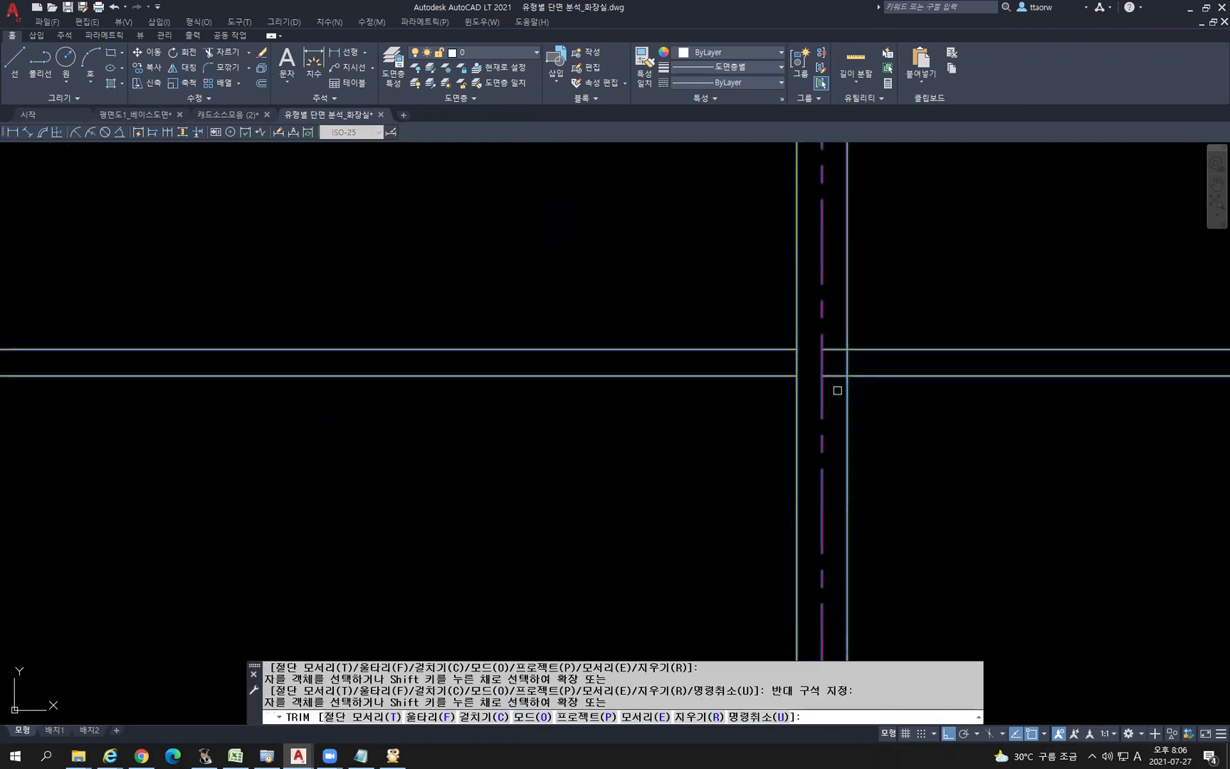
left_click(837, 390)
left_click(832, 340)
scroll(854, 361, "down", 4)
key("Return")
Trim the lower floor line inside the left wall so it starts at the wall's right face
middle_click_drag(396, 486, 445, 492)
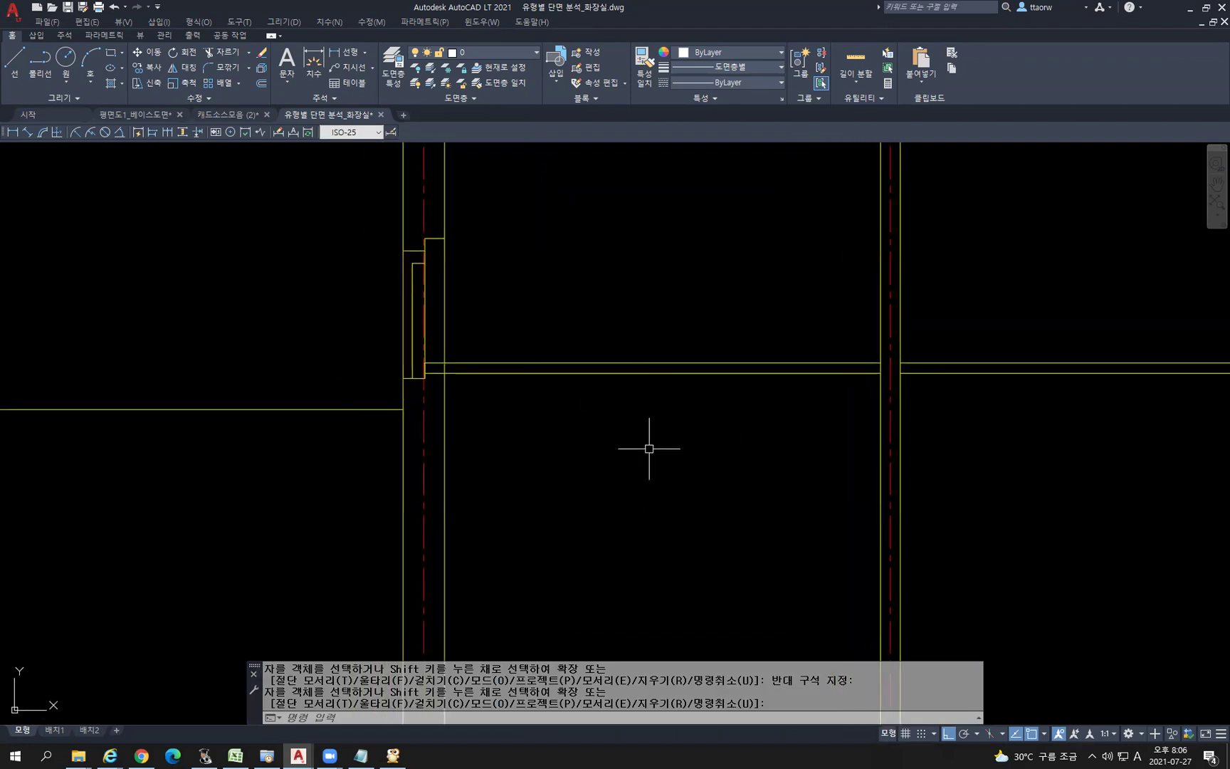
type("tr")
key("Return")
scroll(456, 381, "up", 4)
left_click(461, 382)
key("Return")
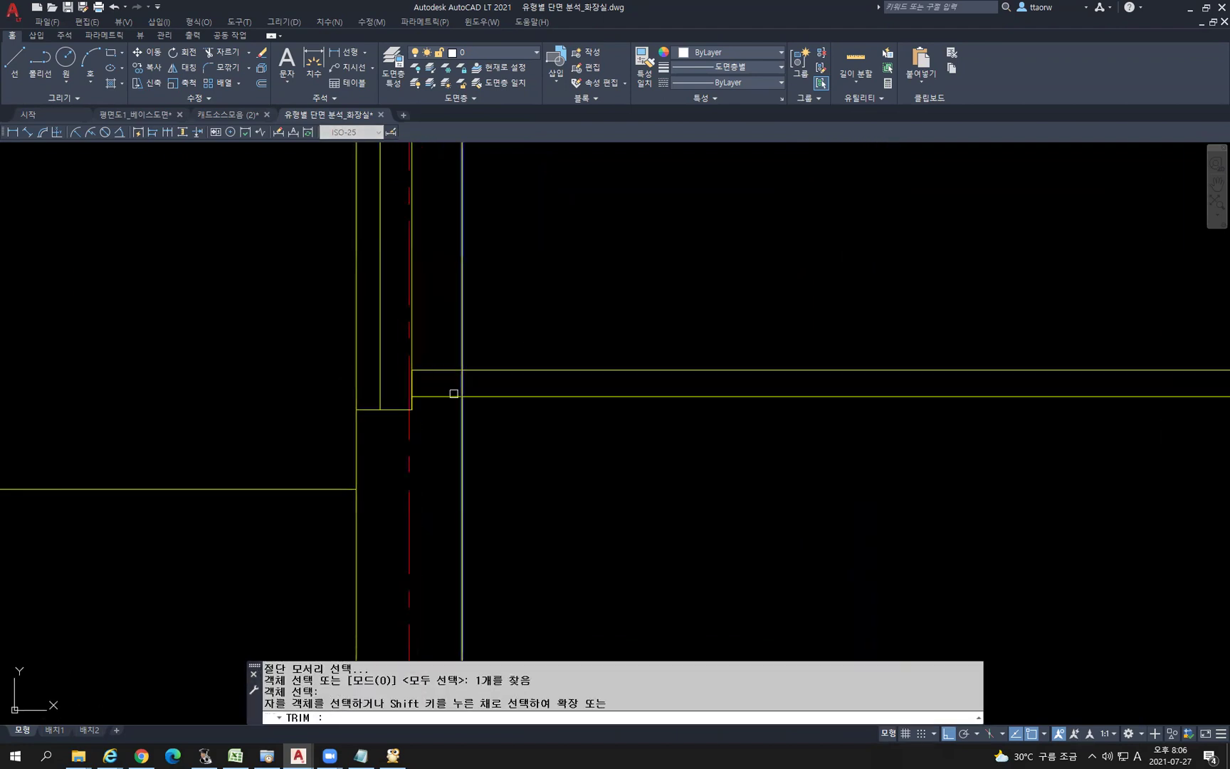
left_click(435, 442)
left_click(438, 376)
scroll(637, 472, "down", 4)
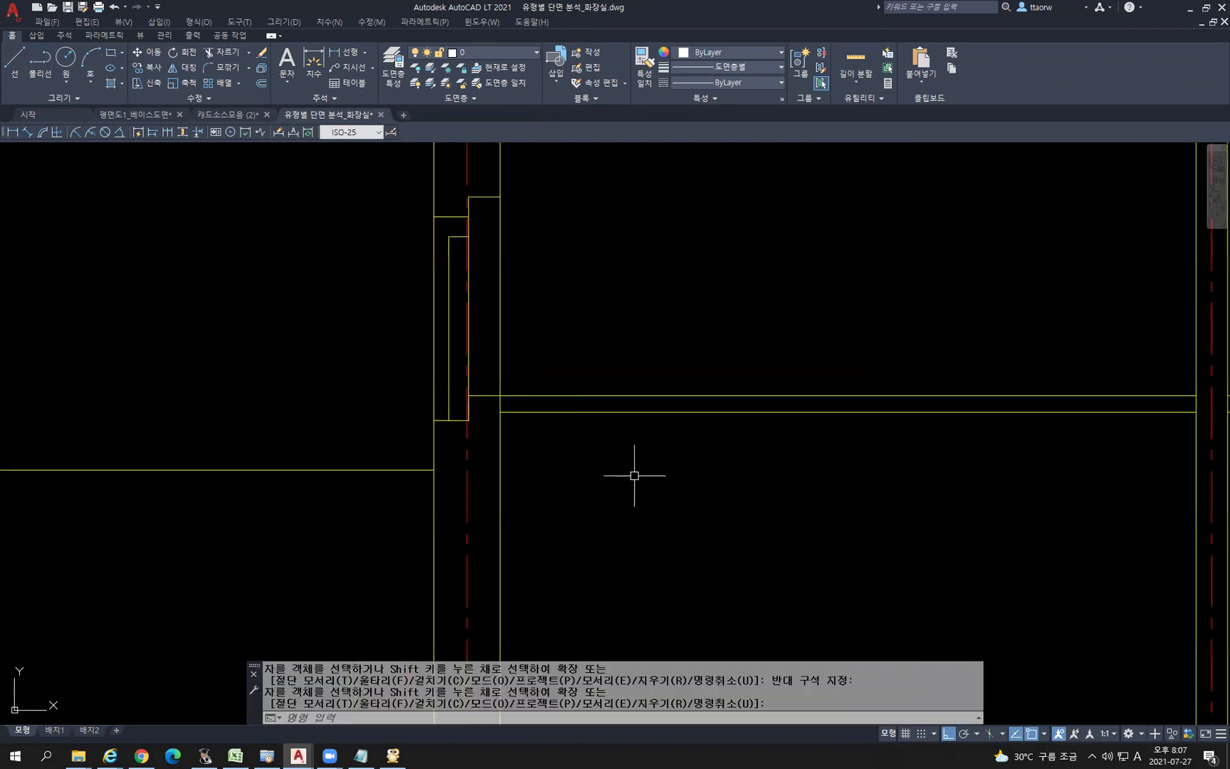
key("Escape")
key("Escape")
Offset the lower floor line between the two walls 50 downward
scroll(658, 470, "up", 2)
middle_click_drag(658, 470, 746, 412)
key("Escape")
type("o")
key("Return")
type("50")
key("Return")
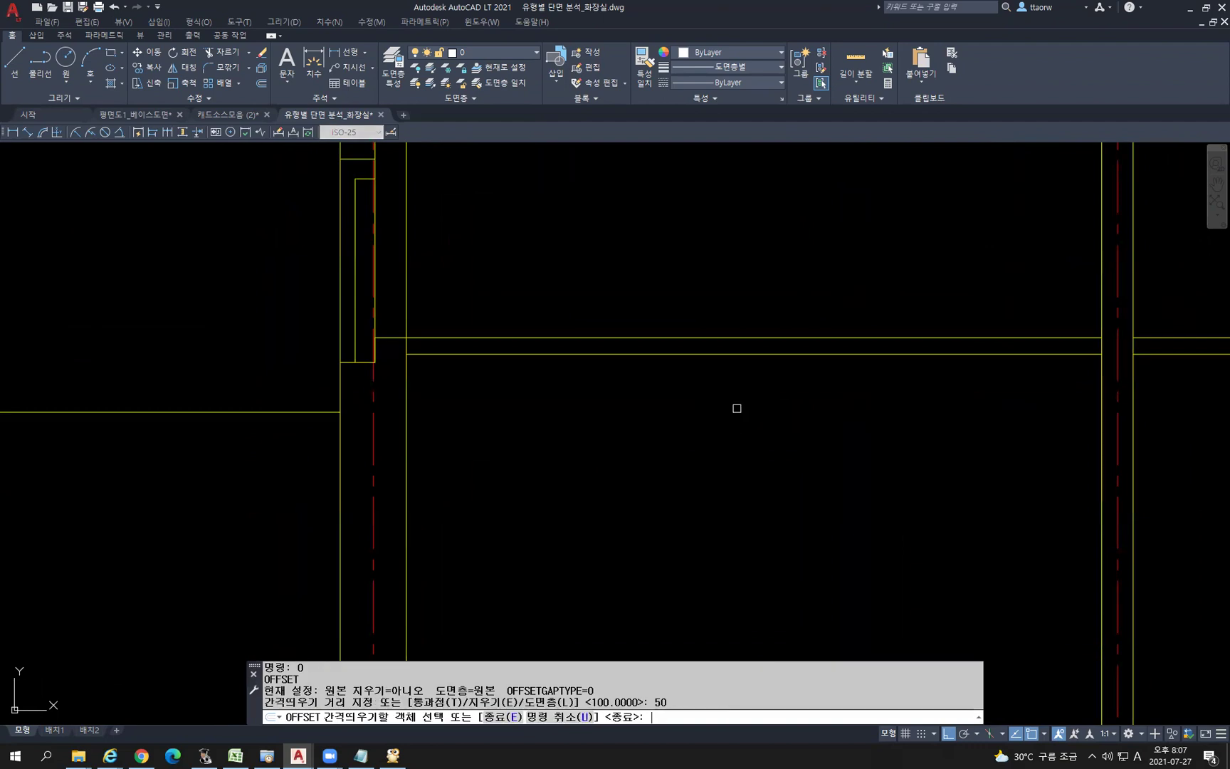
left_click(690, 354)
left_click(690, 423)
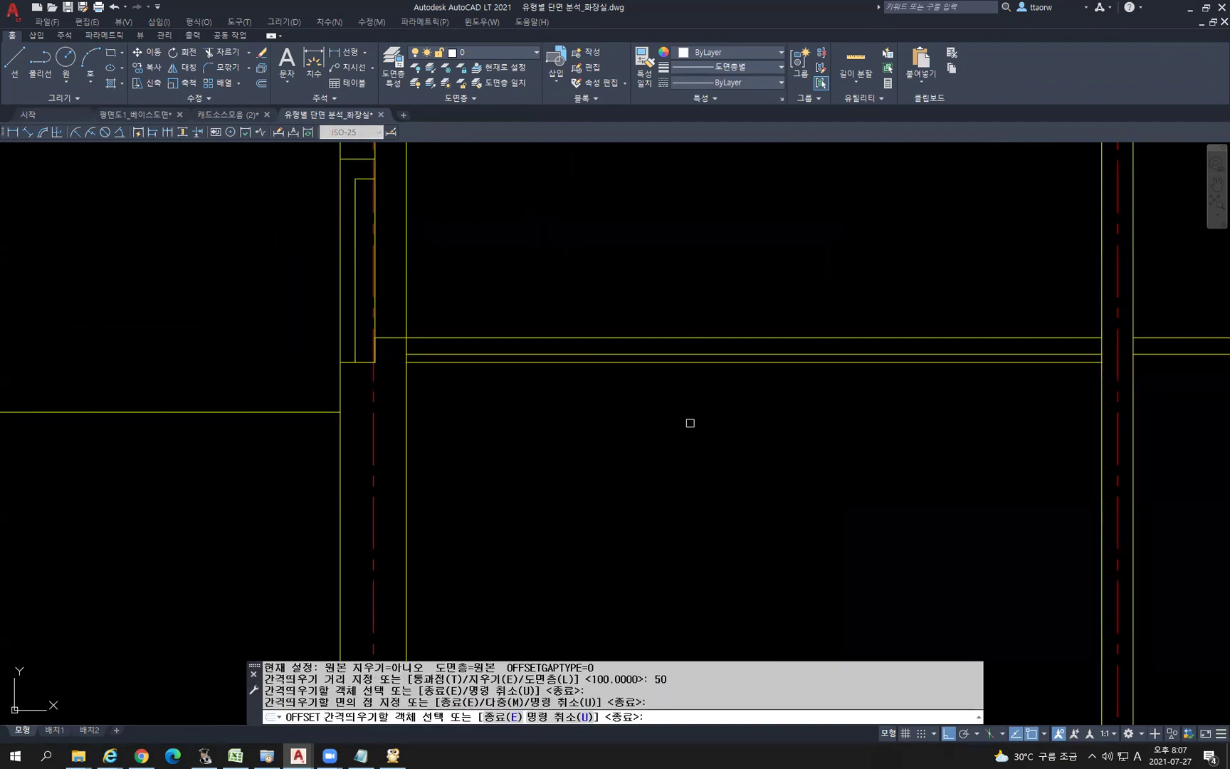
key("Return")
Offset the lowest floor line between the two walls 150 downward to form the slab's underside
key("Return")
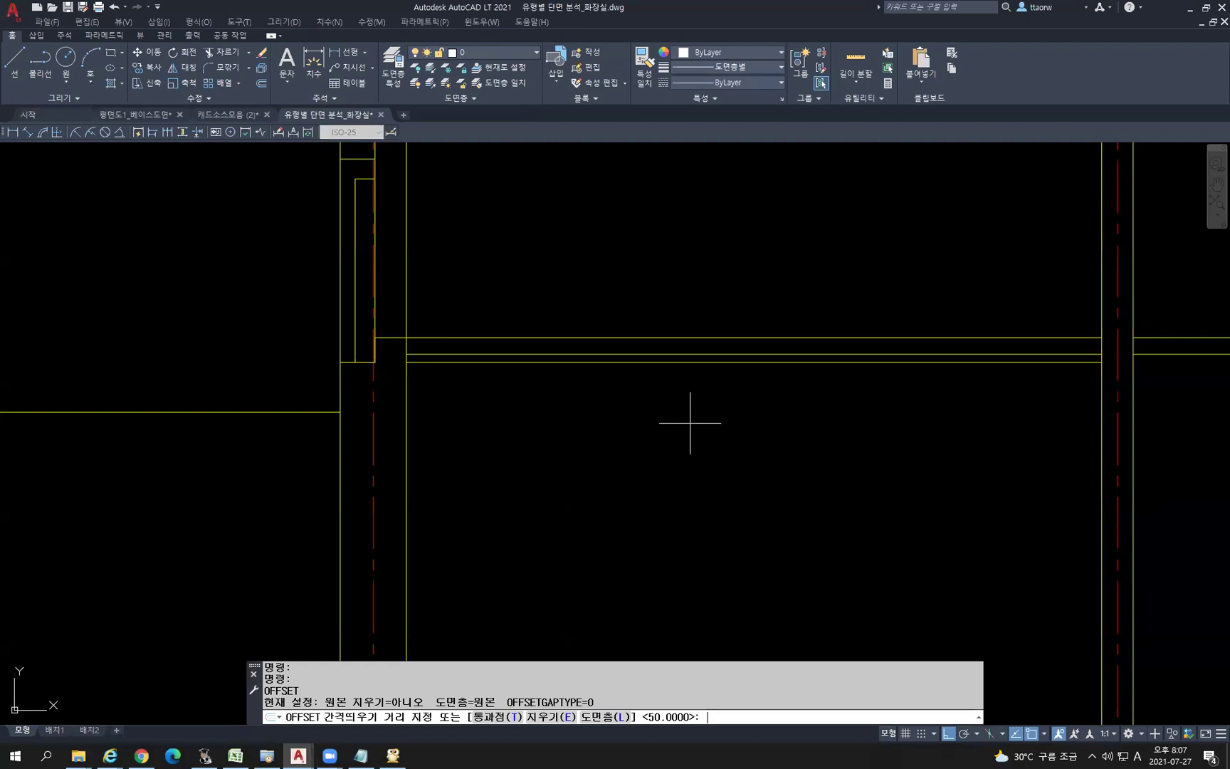
key("Return")
left_click(706, 362)
left_click(711, 453)
key("Escape")
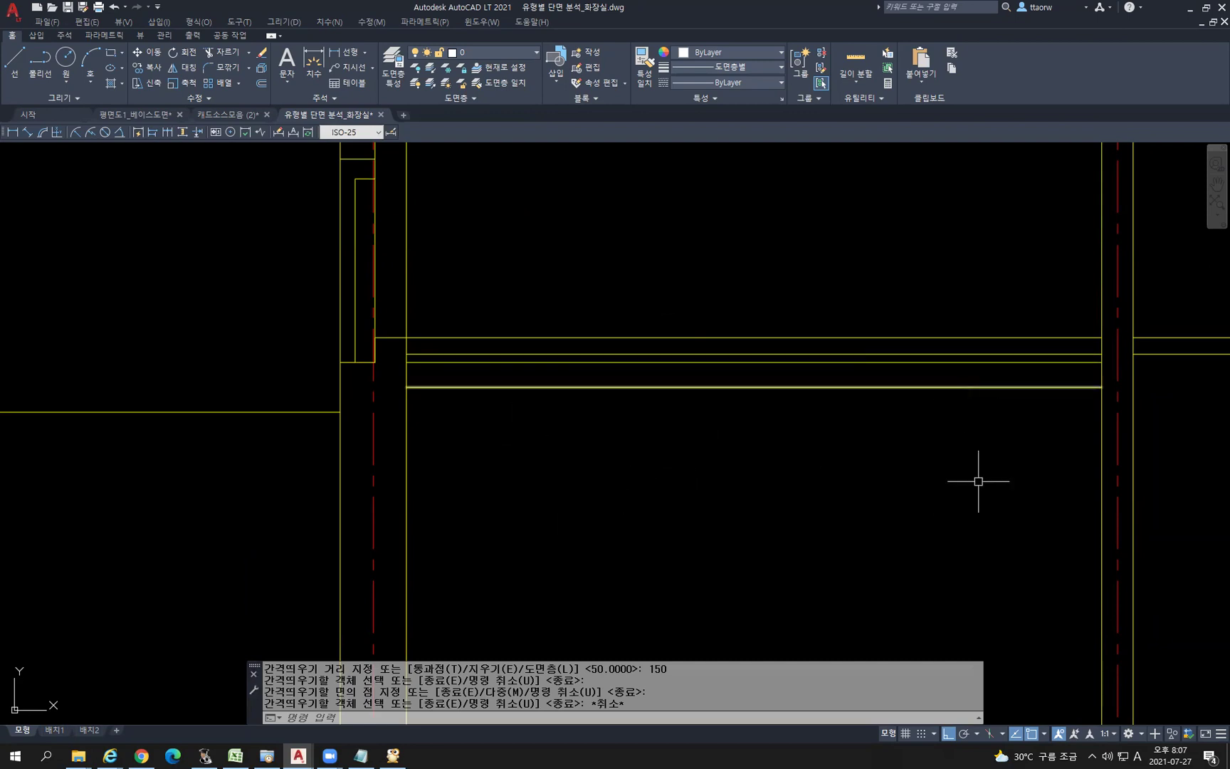
left_click(836, 387)
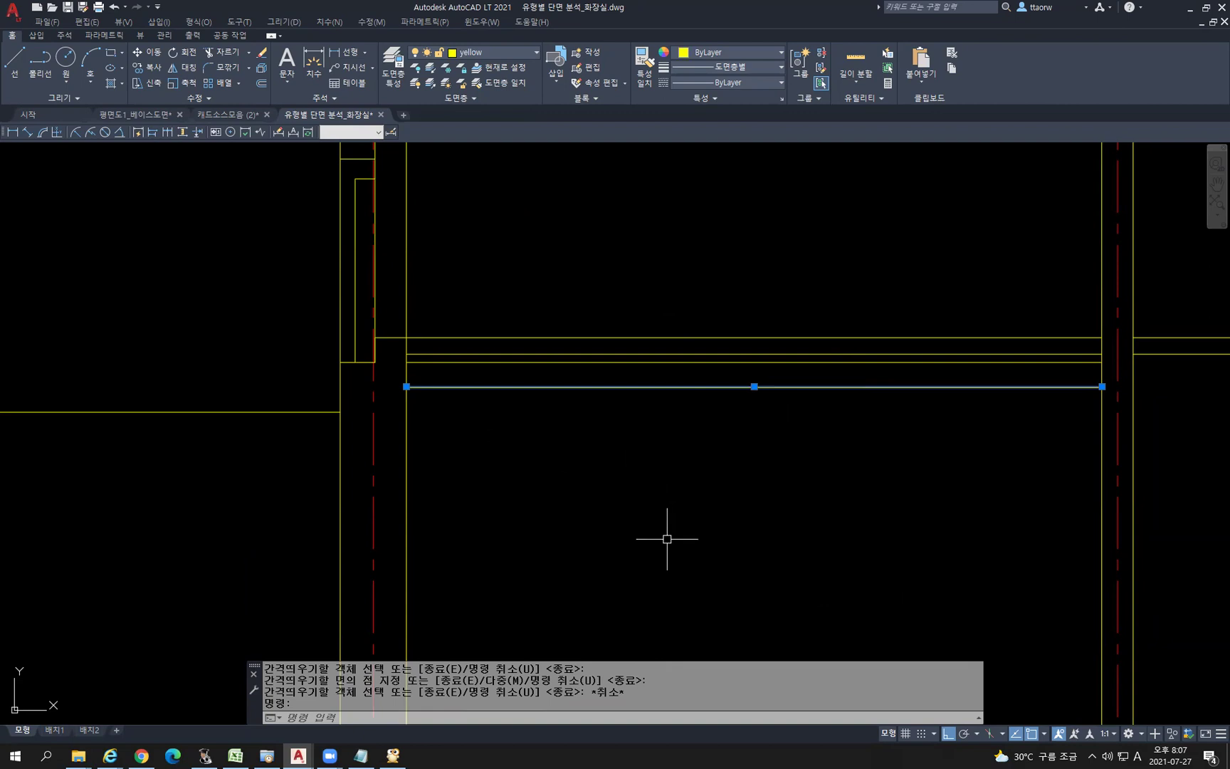
key("Escape")
Trim both walls' inner faces where they cross the slab between its top line and its underside
type("tr")
key("Return")
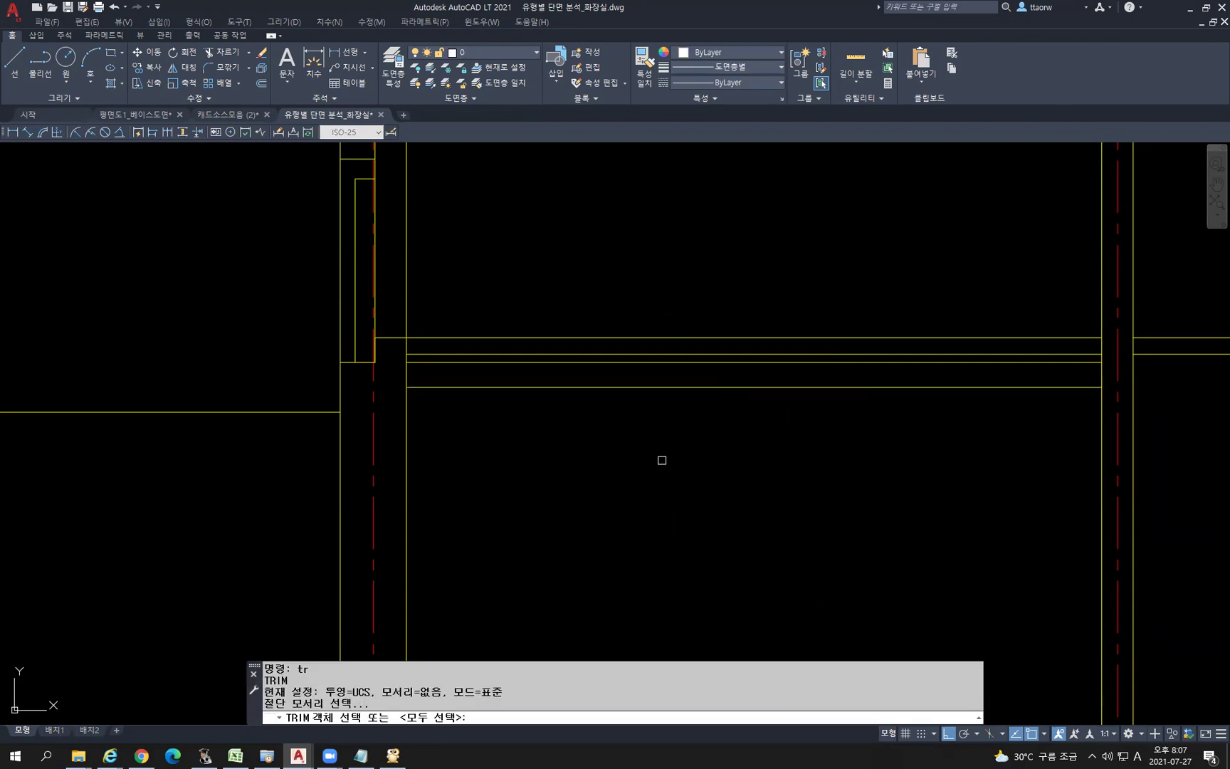
left_click(1187, 466)
left_click(360, 259)
key("Return")
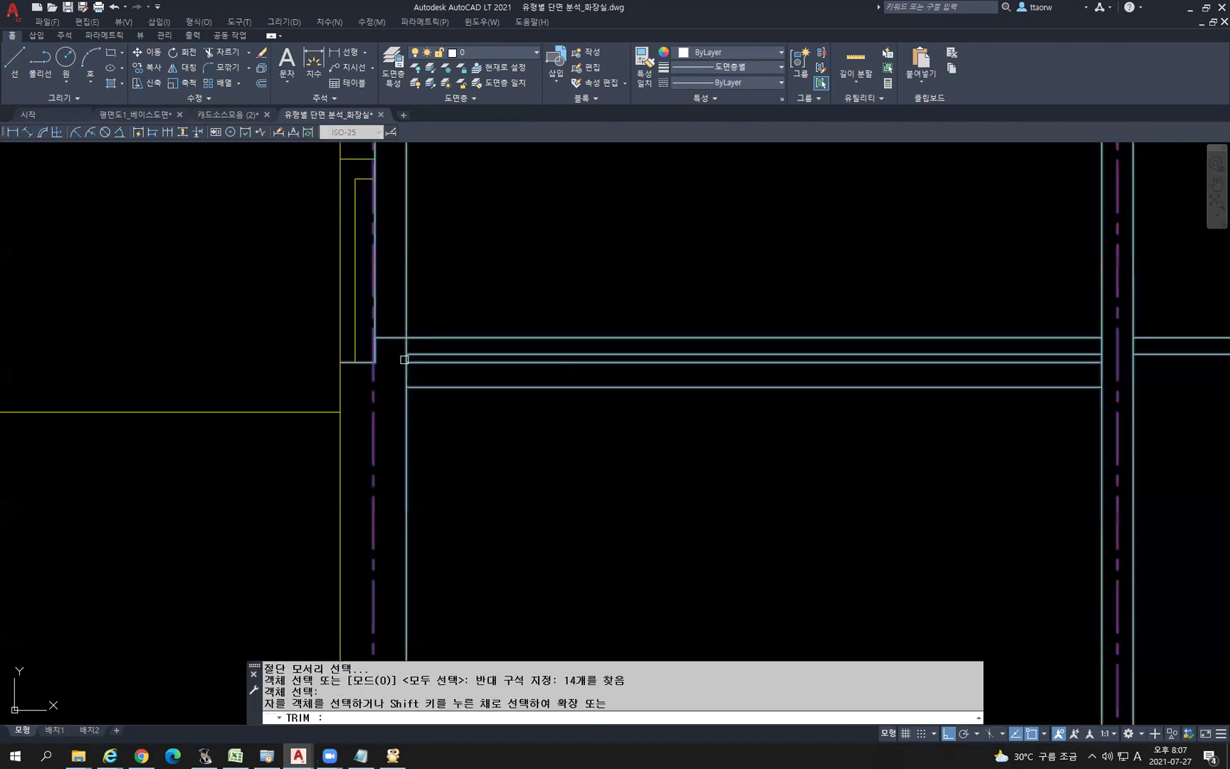
left_click(404, 378)
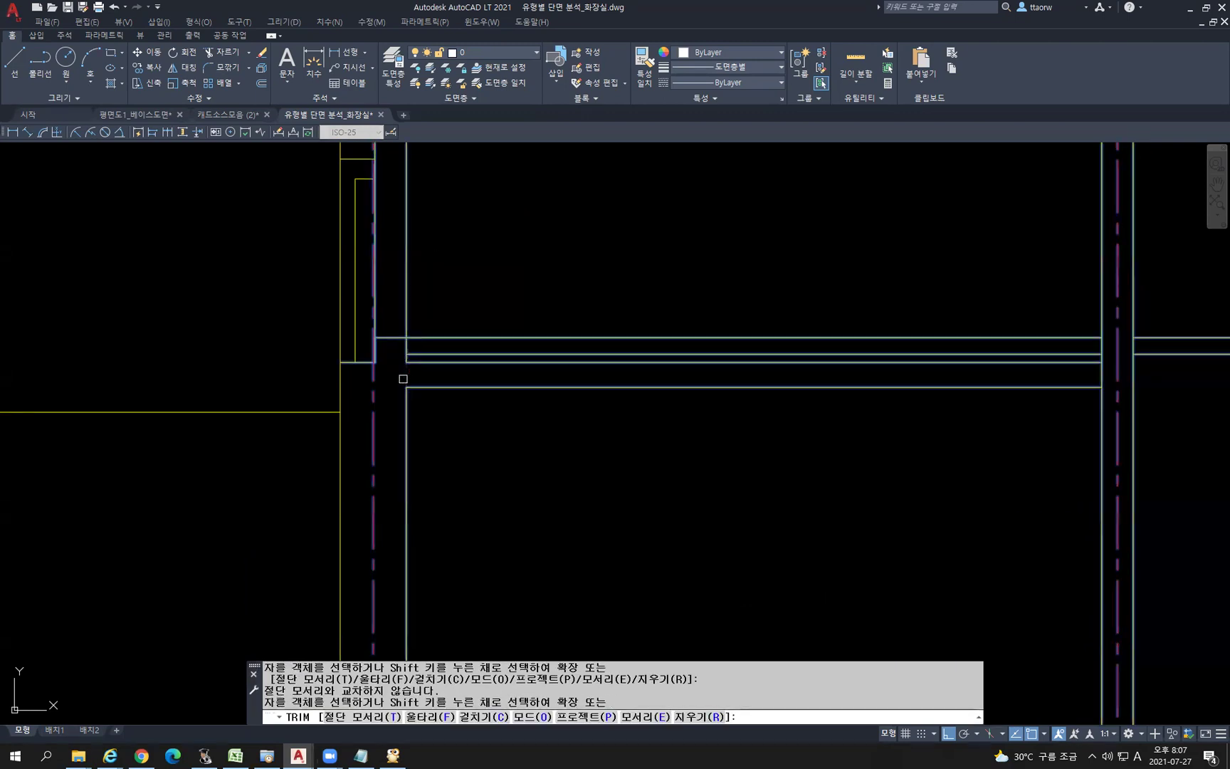
left_click(1099, 374)
key("Return")
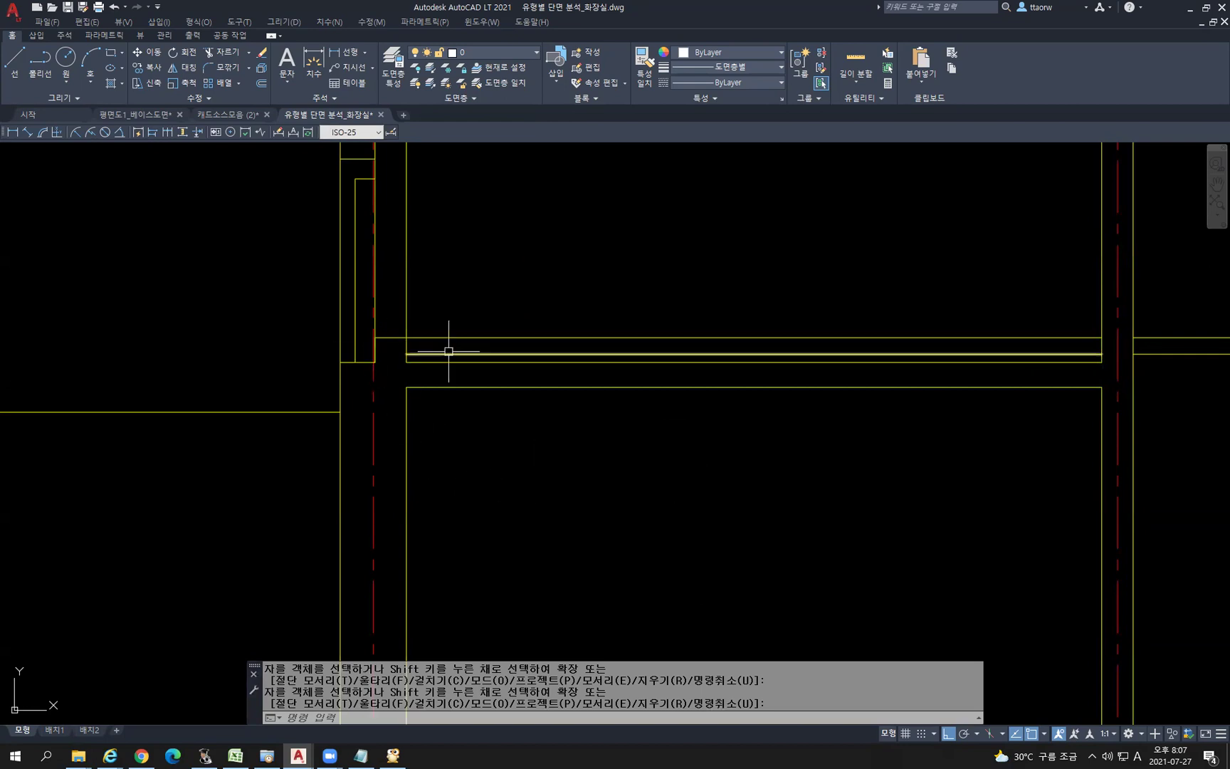
Offset the left wall's inner face 50 to the right and the line just above the slab top 50 upward
type("o")
key("Return")
type("50")
key("Return")
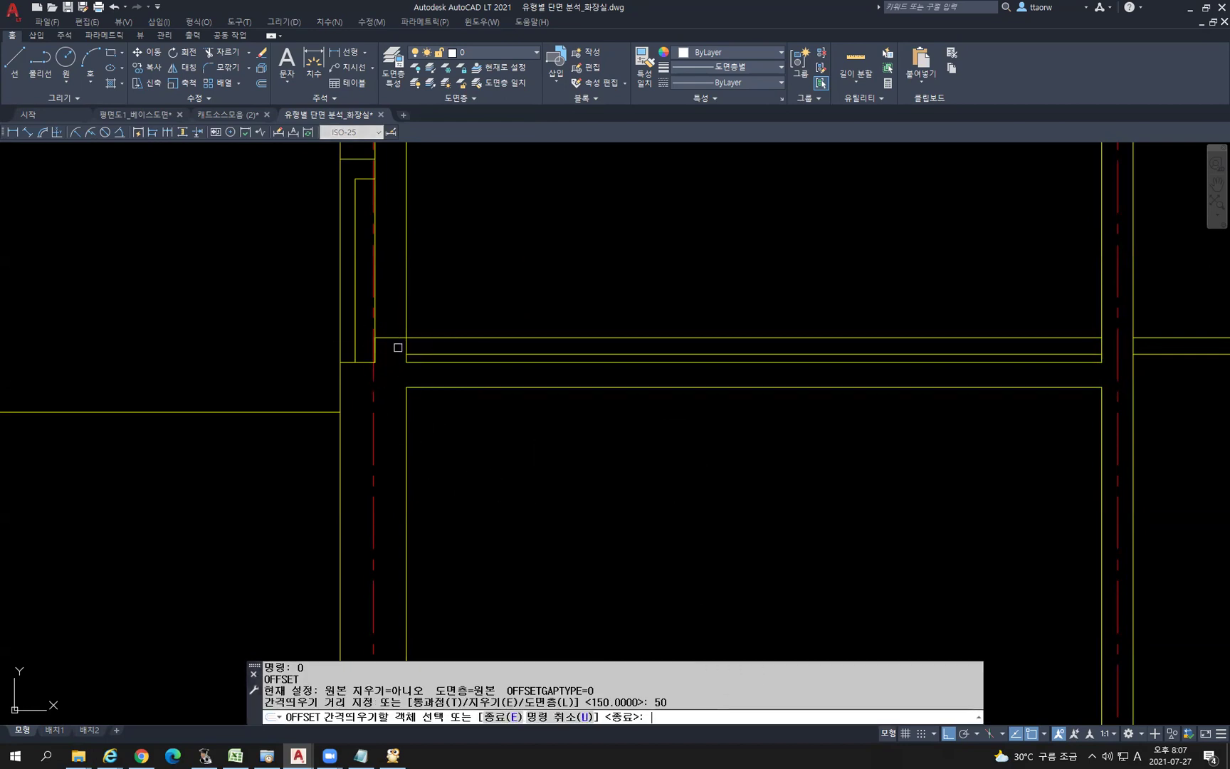
scroll(398, 347, "up", 4)
left_click(412, 351)
left_click(429, 352)
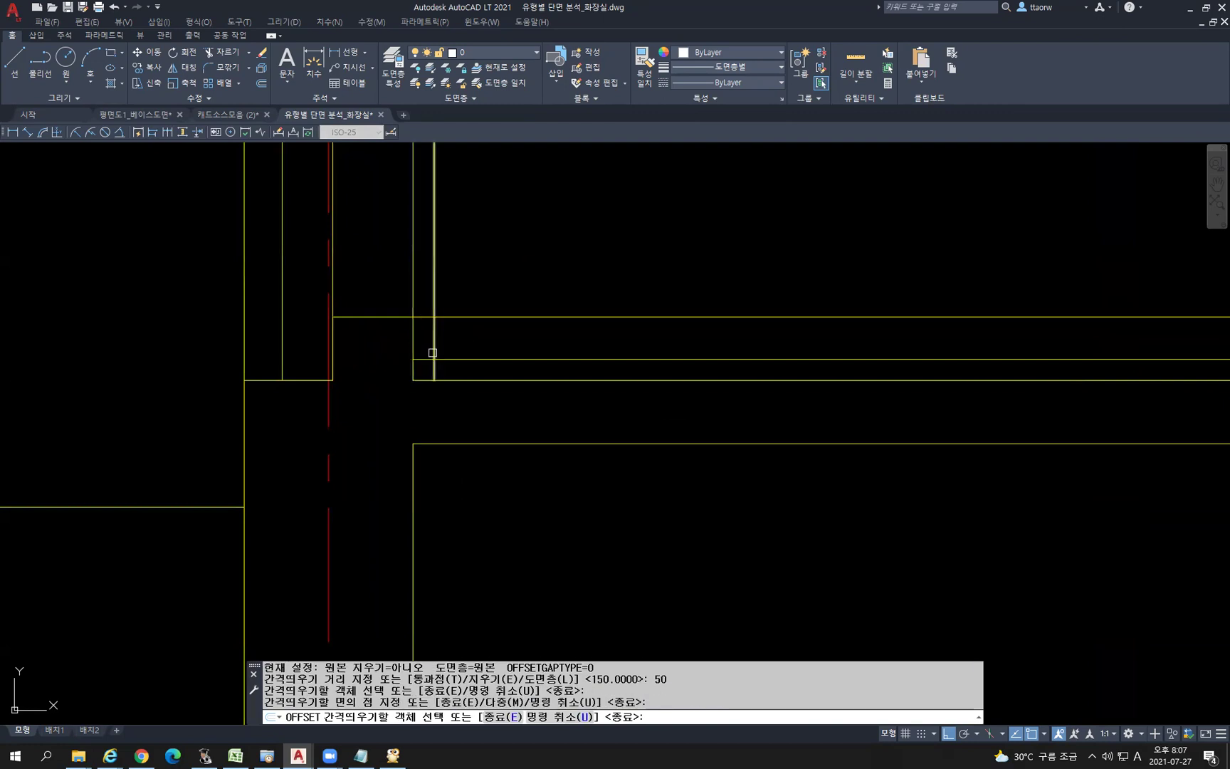
left_click(456, 360)
left_click(453, 349)
scroll(719, 352, "up", 1)
scroll(417, 388, "down", 1)
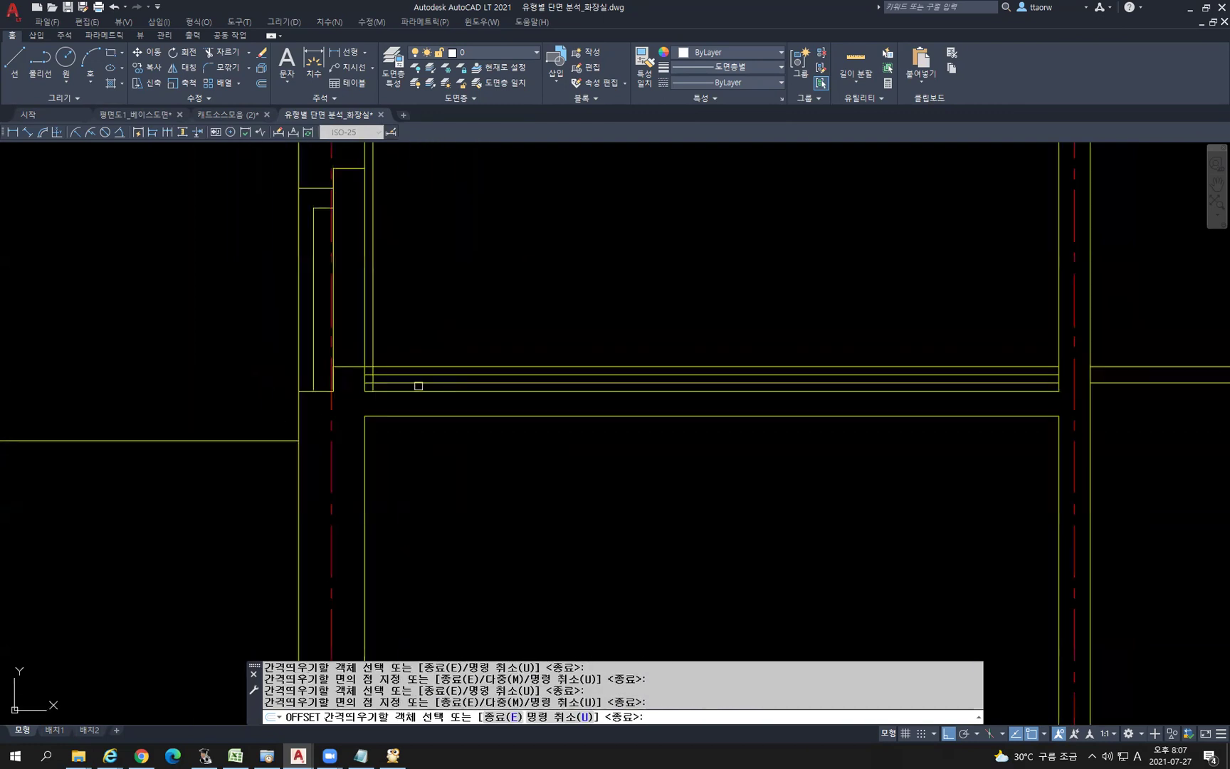
Fillet the offset lines and the floor layer line with radius 0 into a small step against the left wall
key("Escape")
type("f")
key("Return")
type("m")
key("Return")
left_click(385, 341)
left_click(398, 346)
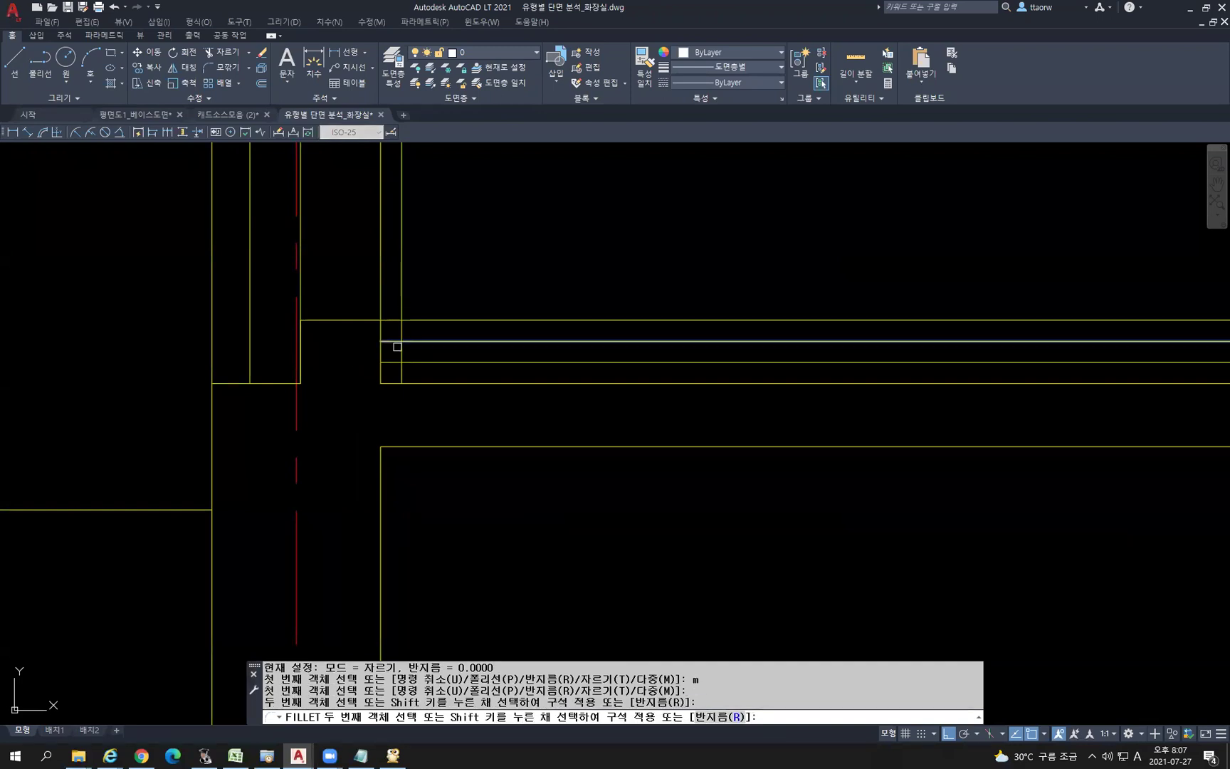
left_click(398, 348)
left_click(402, 352)
left_click(402, 356)
scroll(398, 359, "down", 1)
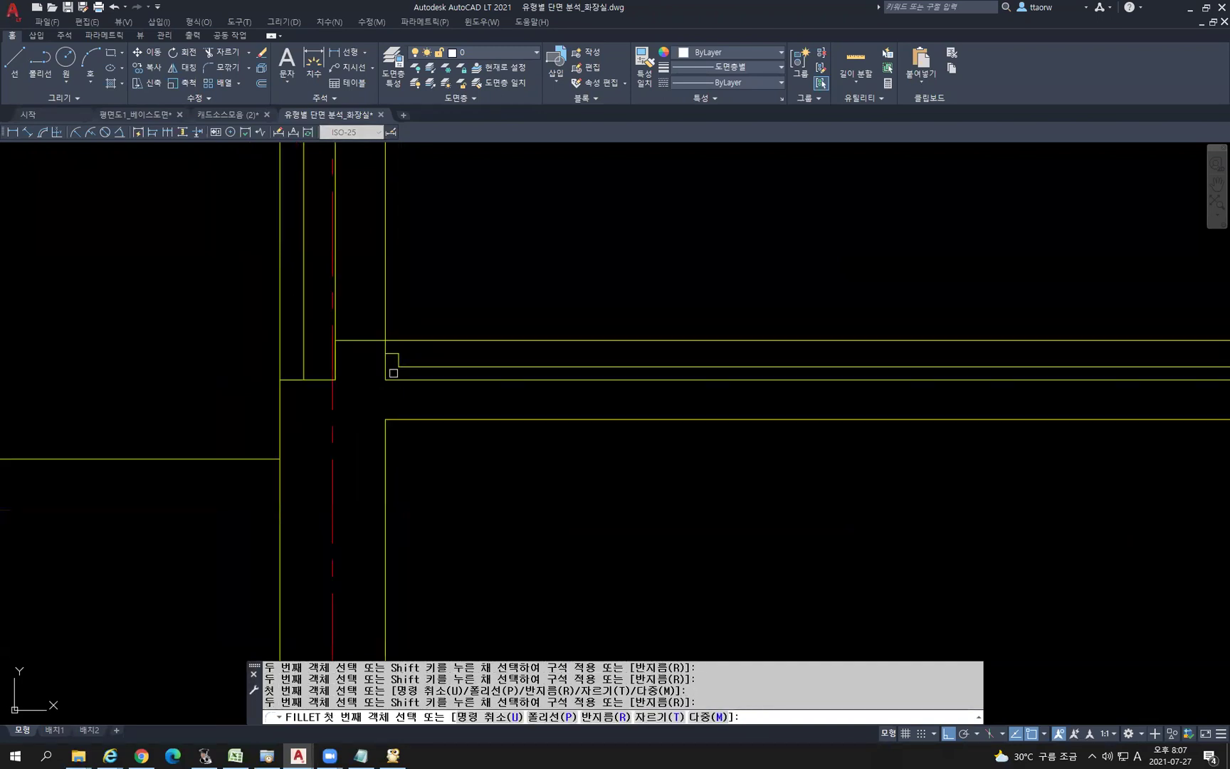
key("Escape")
Mirror the small step's two lines about the floor's vertical midline to the right wall, keeping the originals
scroll(385, 376, "down", 1)
left_click(363, 340)
left_click(419, 393)
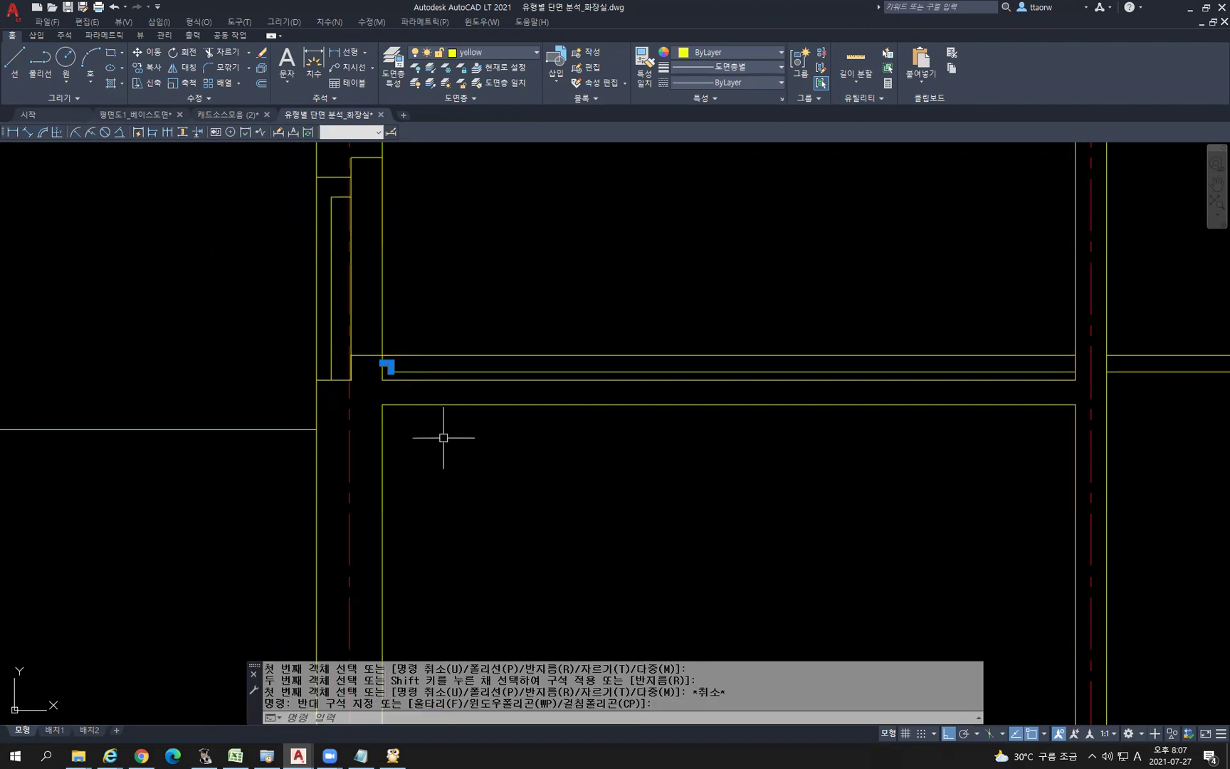
type("mi")
key("Return")
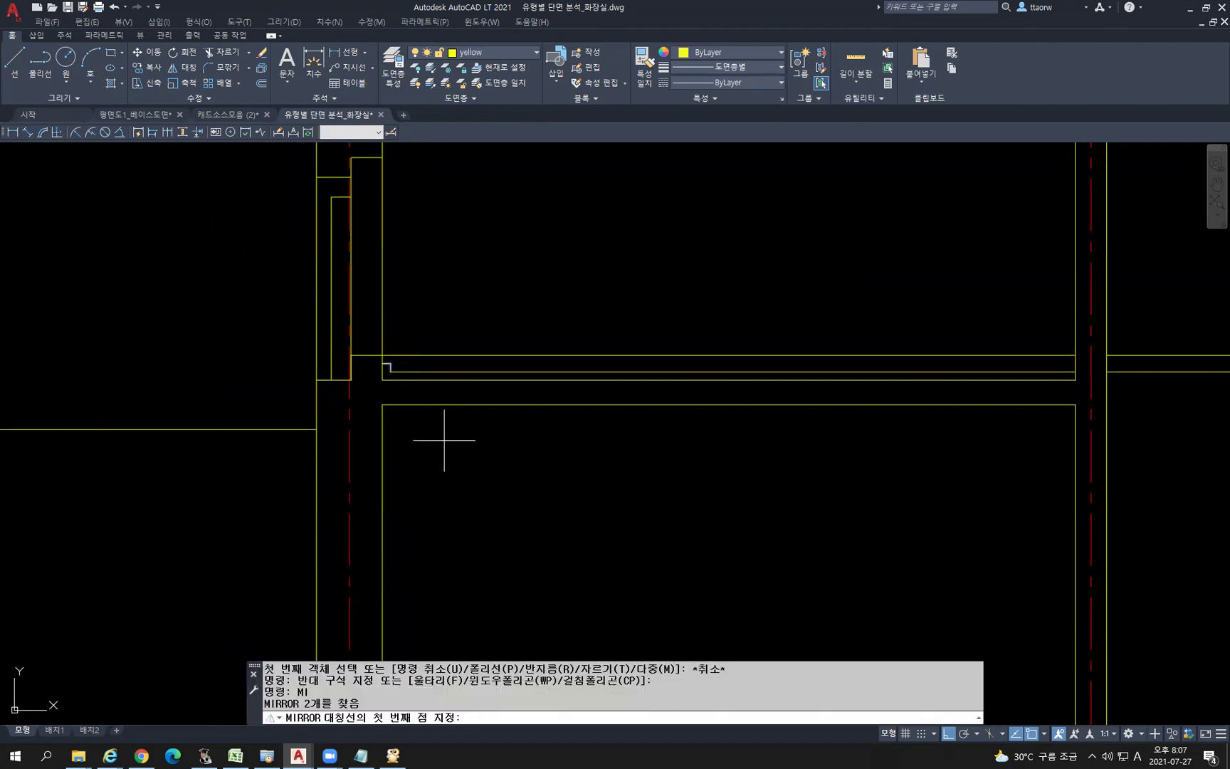
left_click(730, 380)
left_click(746, 253)
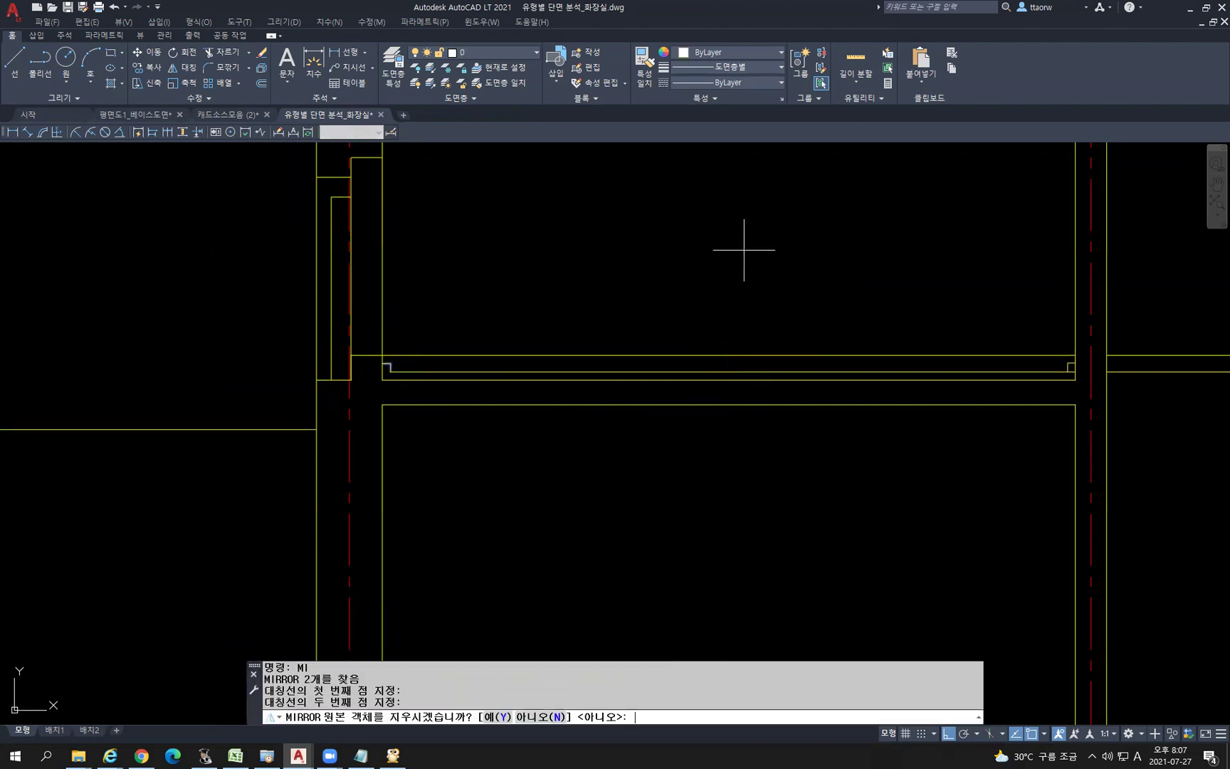
key("Return")
Trim the floor layer line where it runs on beneath the mirrored step at the right wall
type("tr")
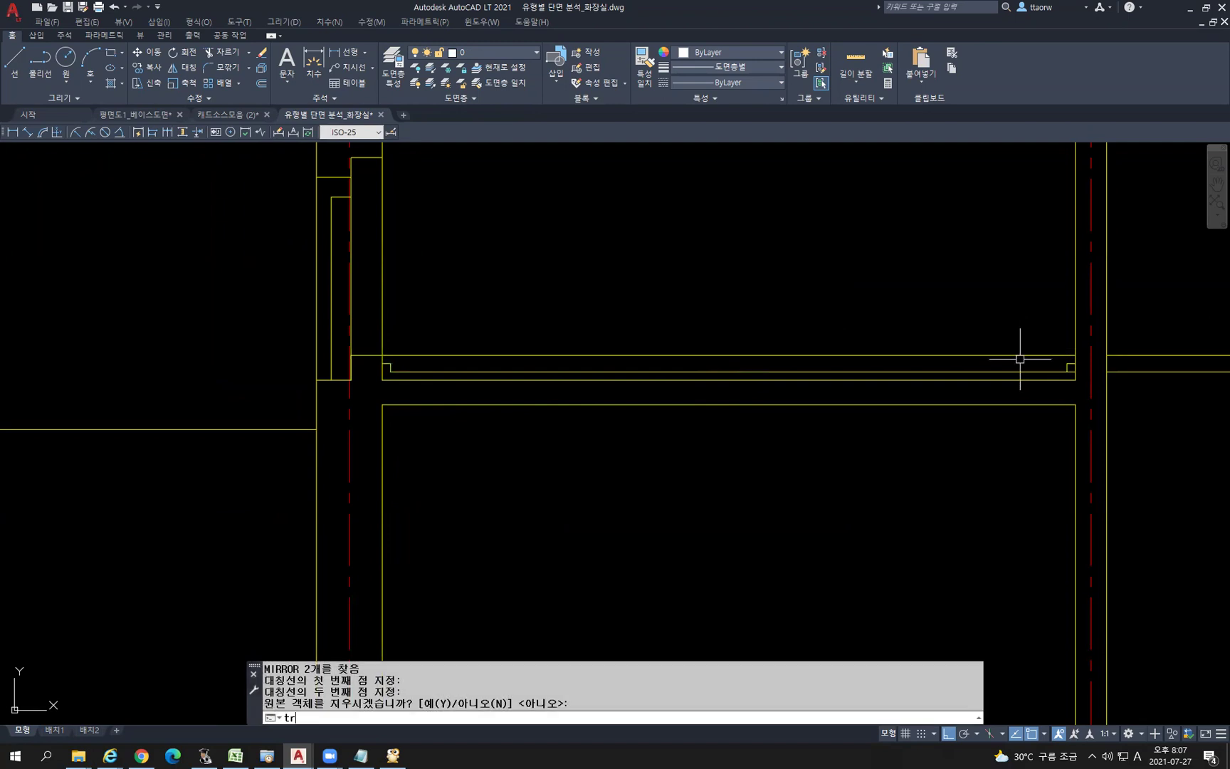
key("Return")
scroll(1100, 389, "up", 4)
key("Return")
left_click(1026, 342)
scroll(1106, 364, "down", 2)
scroll(609, 398, "down", 3)
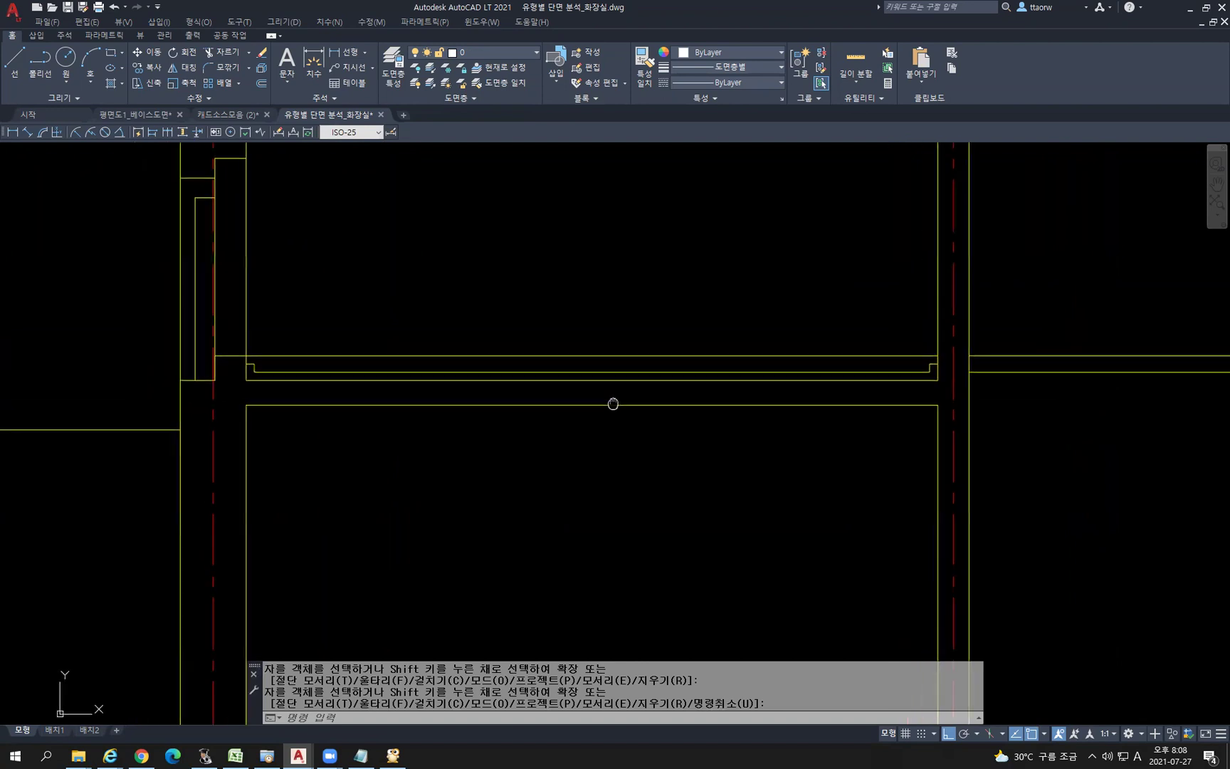
key("Escape")
Offset the left wall's inner face 125 to the right as a guide for the first heating pipe
scroll(246, 370, "up", 4)
type("o")
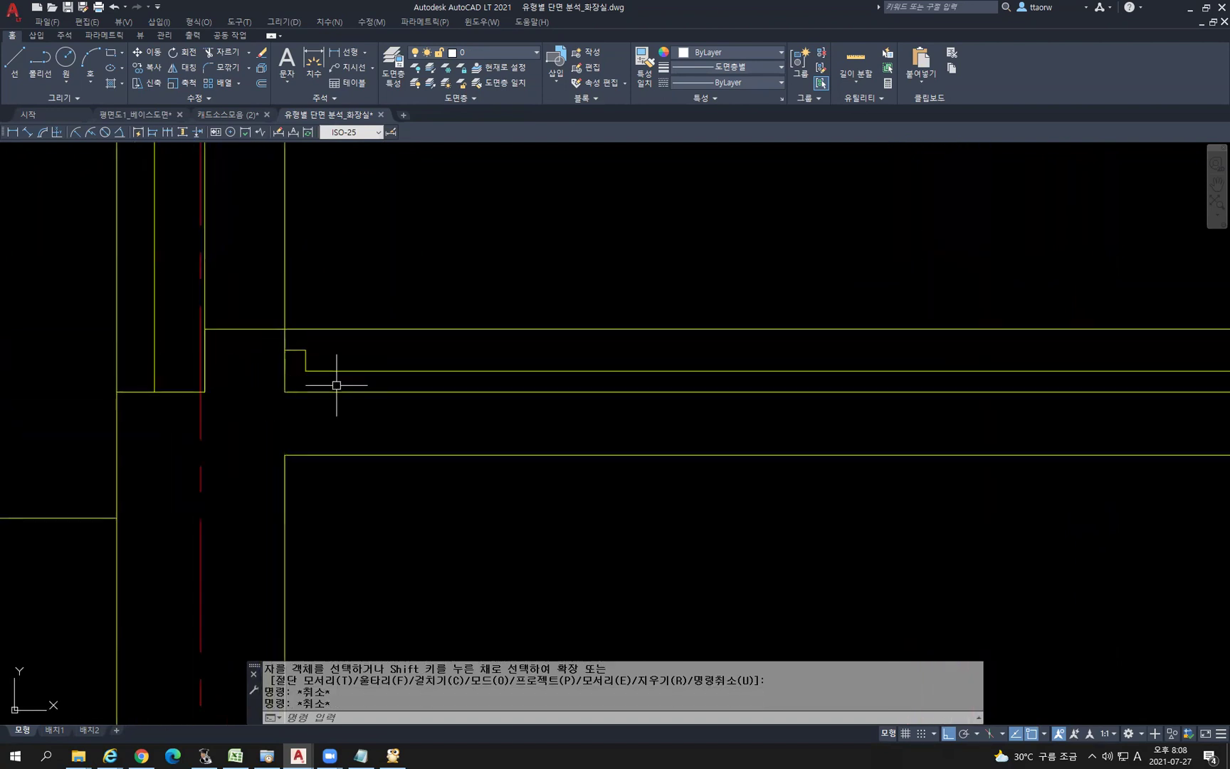
key("Return")
type("125")
key("Return")
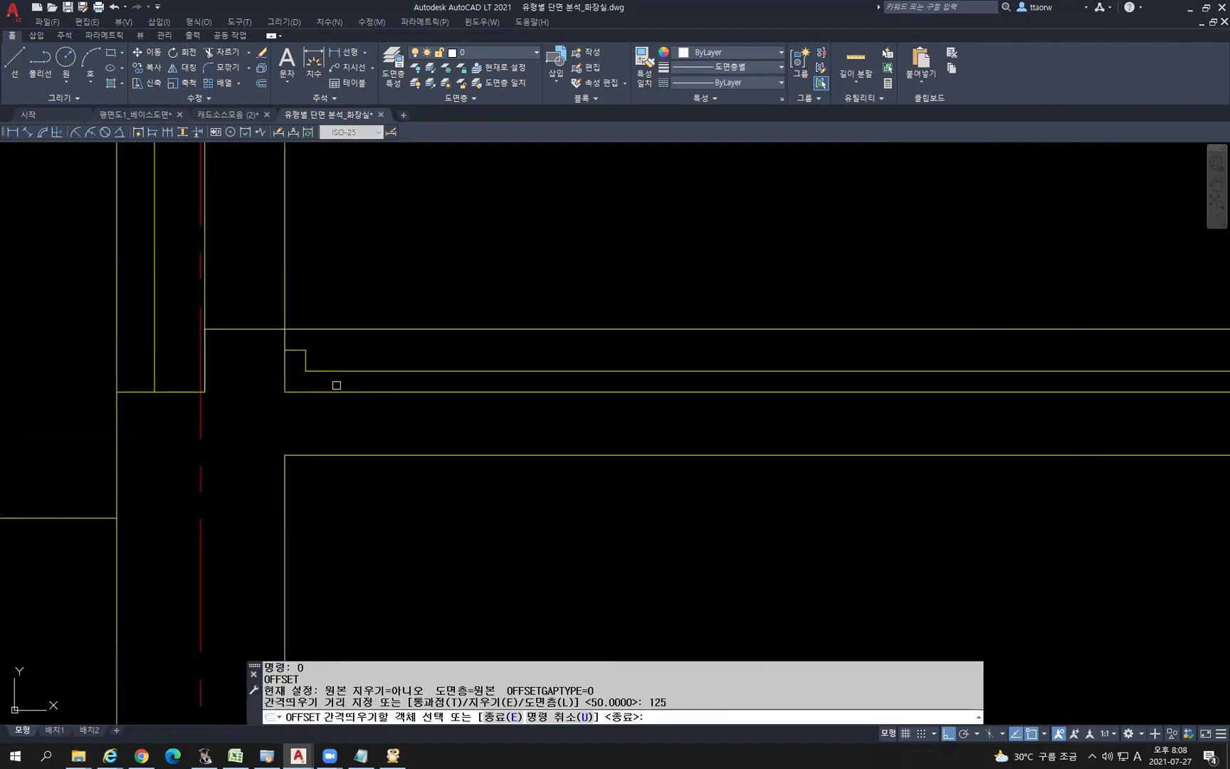
left_click(284, 352)
left_click(557, 294)
key("Escape")
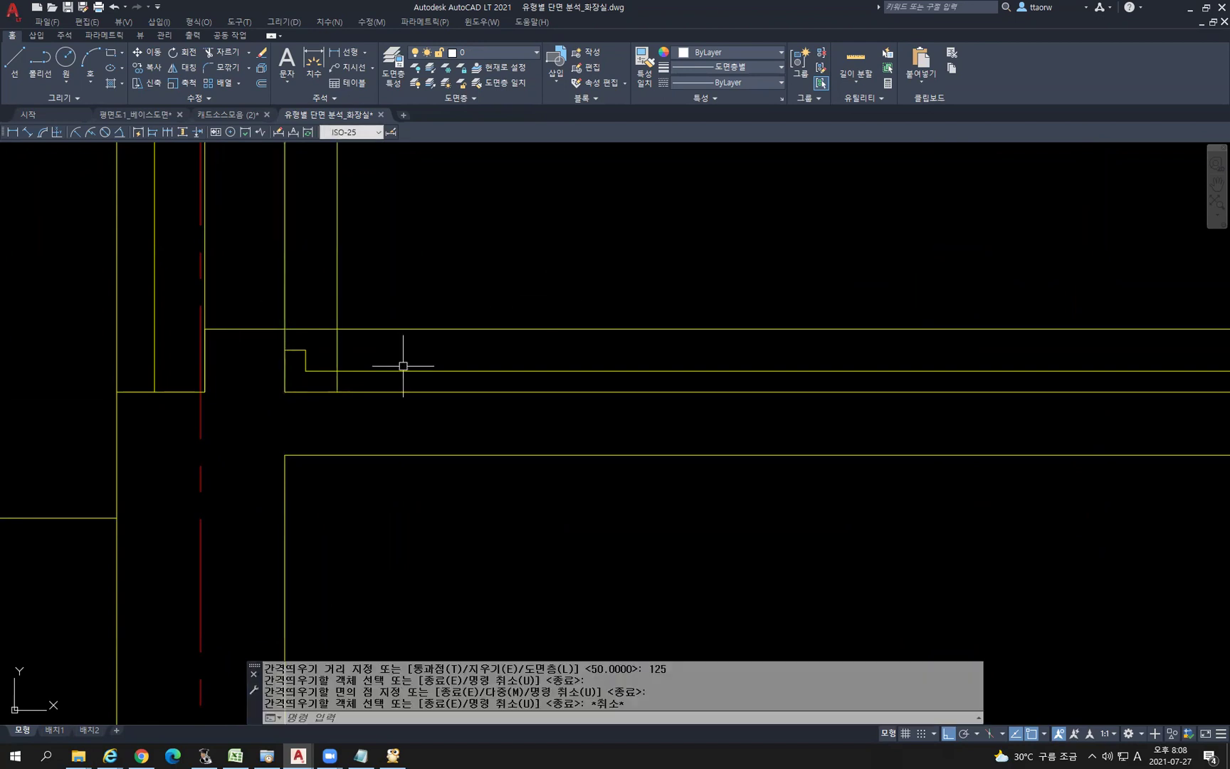
Offset the stepped layer's long horizontal line 50 upward as the pipe's horizontal guide
scroll(326, 351, "up", 4)
type("o")
key("Return")
type("50")
key("Return")
left_click(427, 398)
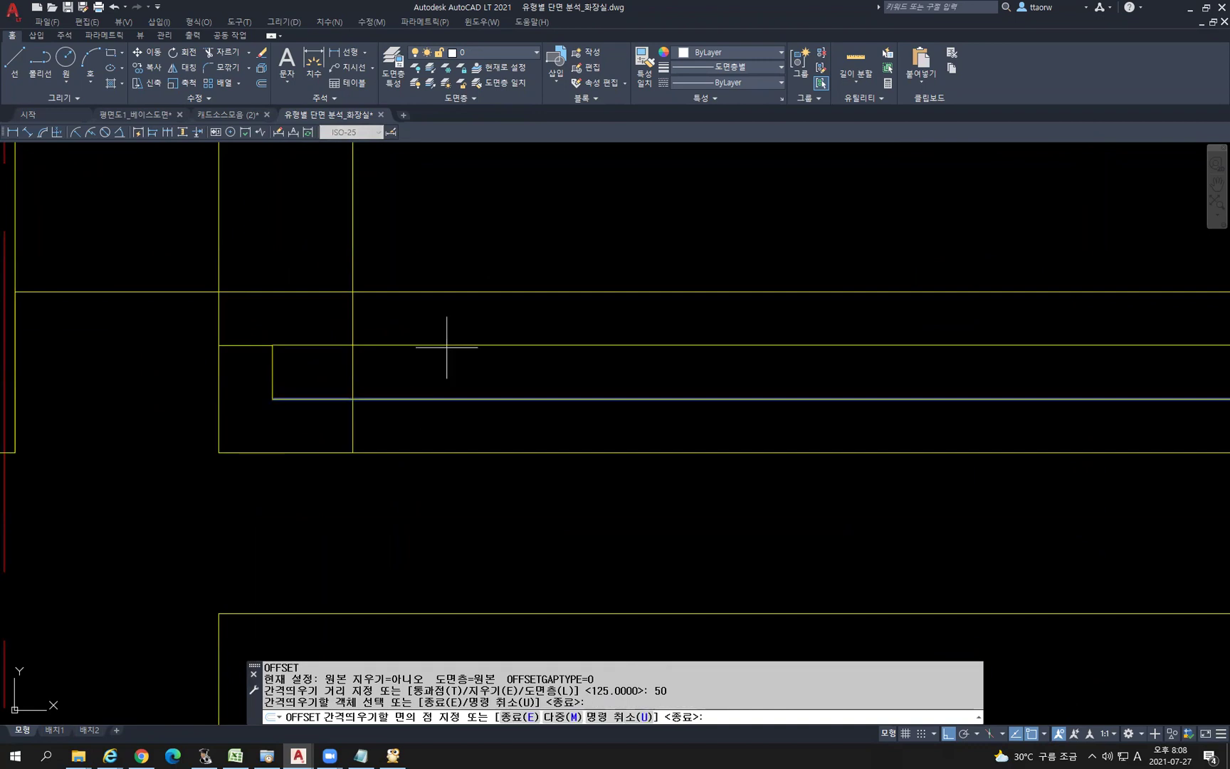
left_click(352, 340)
key("Escape")
Draw a circle of radius 12.5 centred on the intersection of the two guide lines
type("c")
key("Return")
left_click(352, 345)
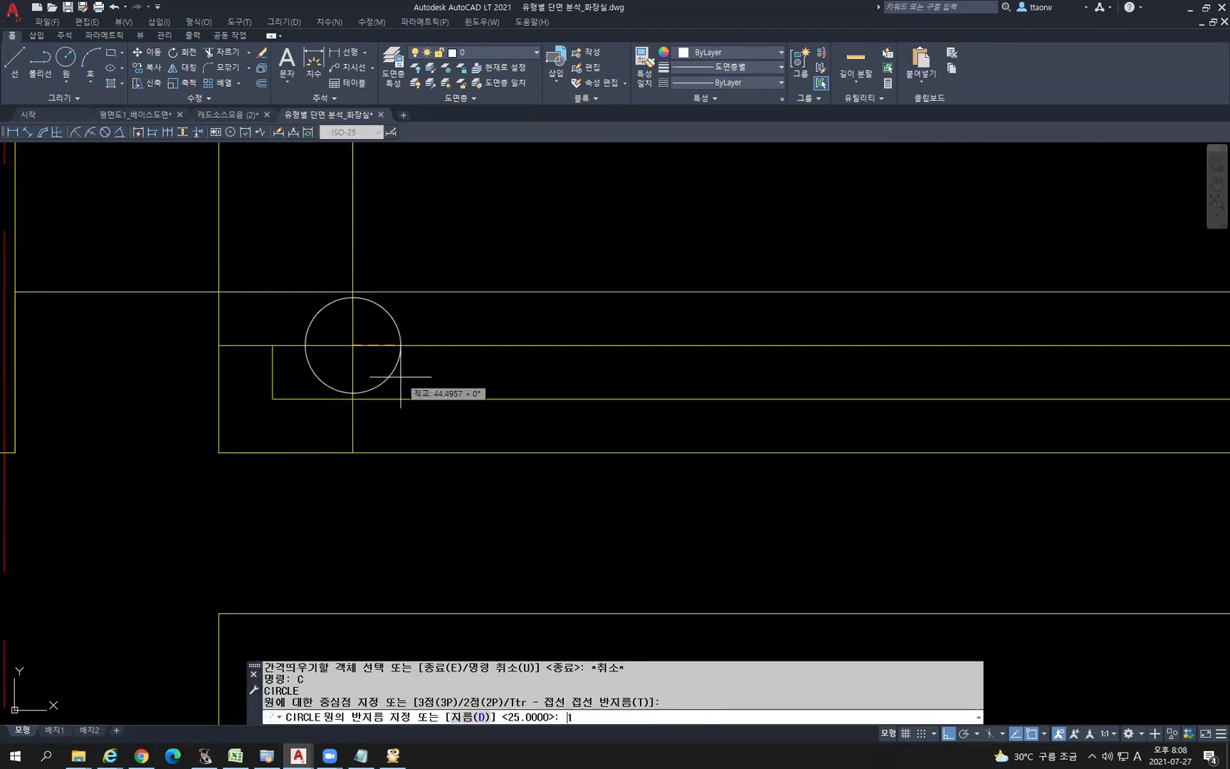
key("Return")
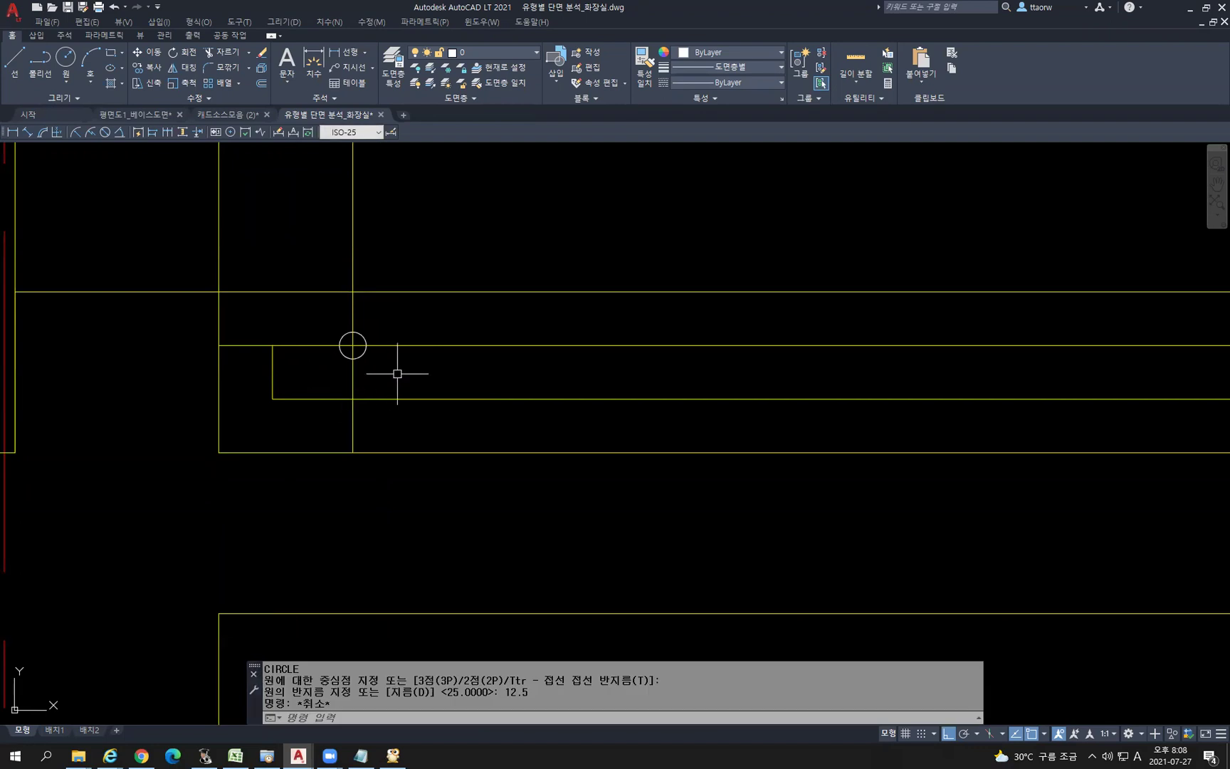
Offset the pipe circle 5 outward
type("o")
key("Return")
type("5")
key("Return")
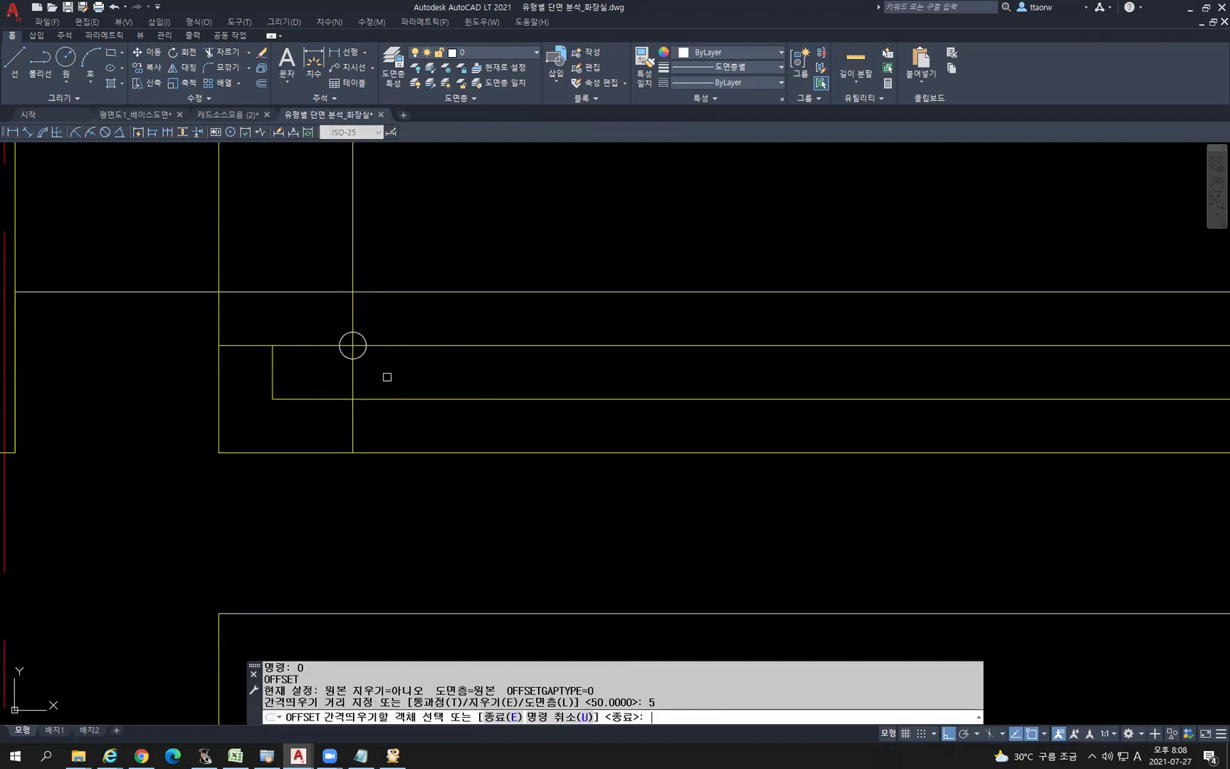
left_click(352, 345)
left_click(492, 391)
key("Escape")
Trim the two guide lines outside the outer circle to leave a centre cross, and delete the outer circle
type("tr")
key("Return")
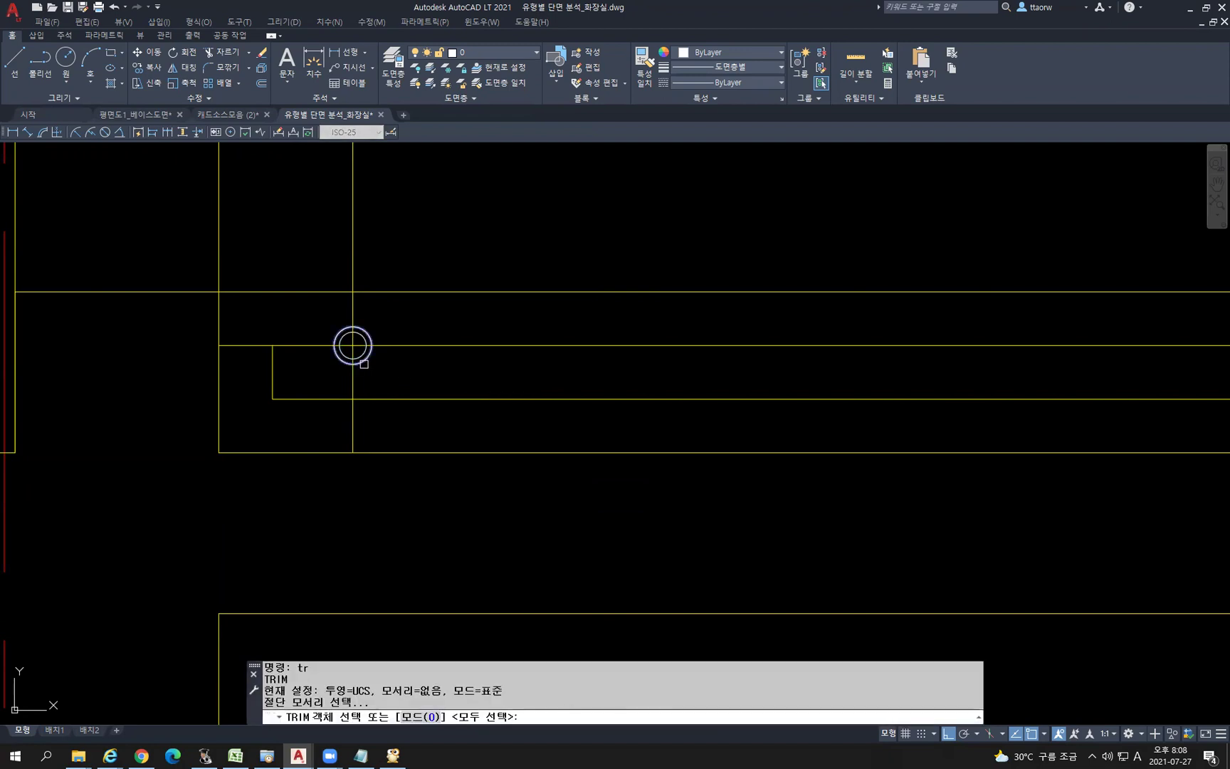
key("Return")
left_click(441, 345)
left_click(376, 319)
left_click(332, 315)
left_click_drag(333, 316, 324, 374)
left_click(350, 374)
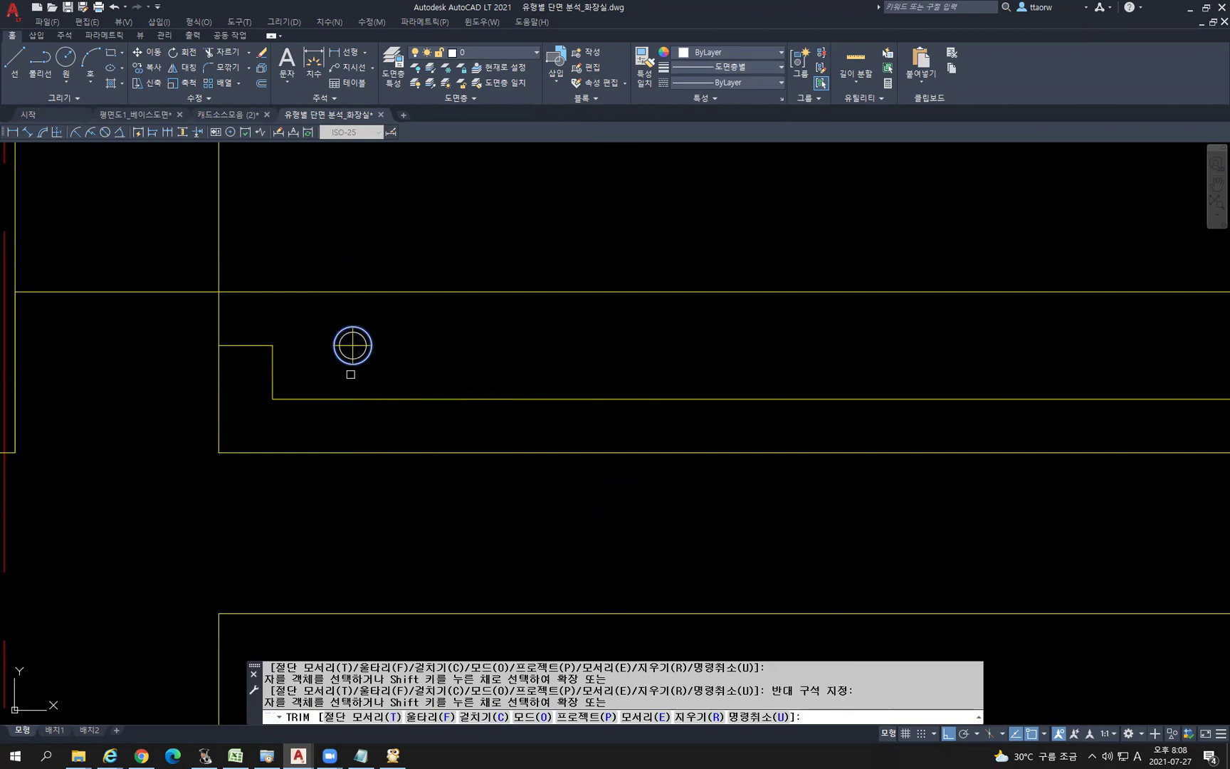
key("Escape")
left_click(365, 358)
key("Delete")
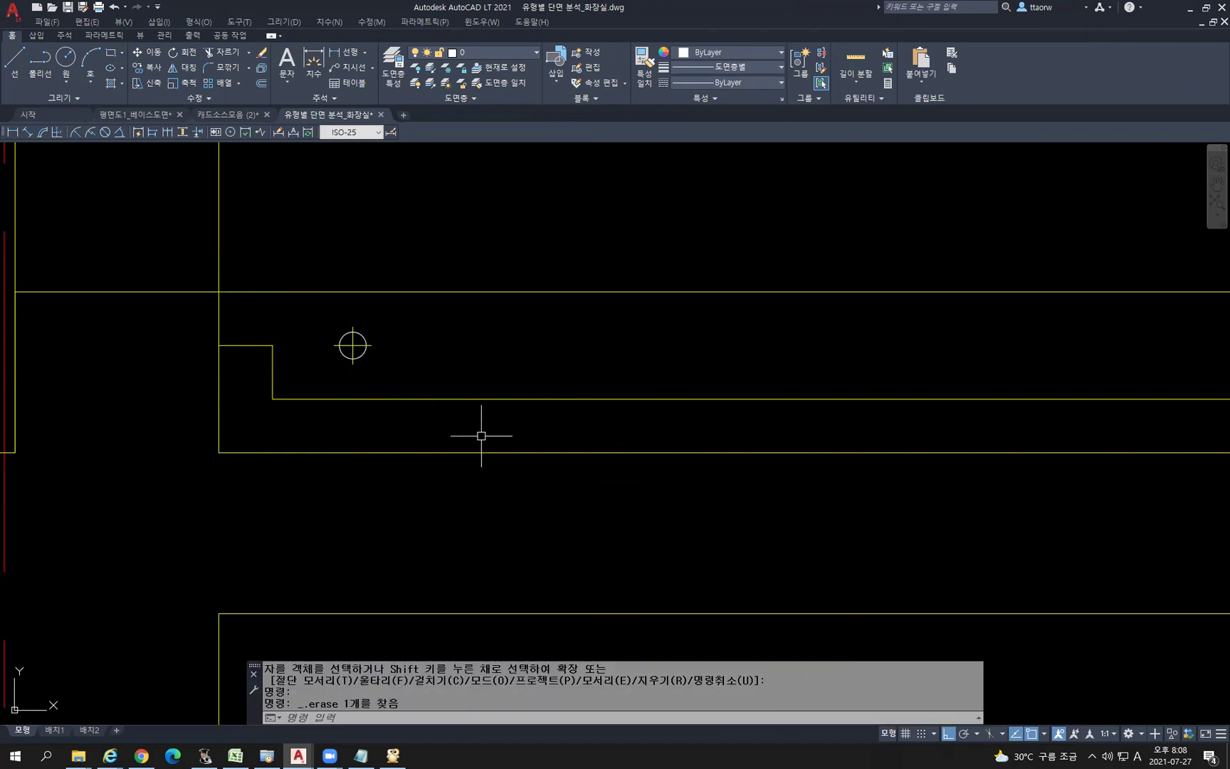
Match the pipe's centre cross lines to the properties of the red wall centre line
type("ma")
key("Return")
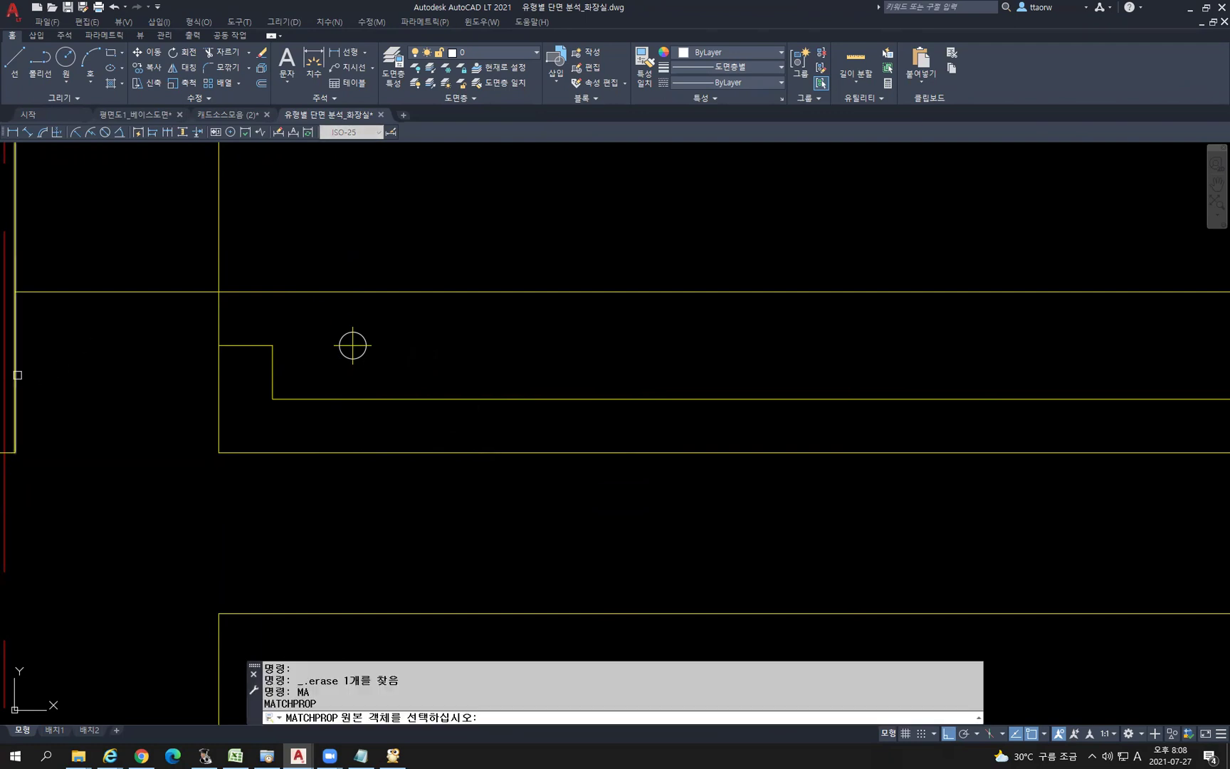
left_click(4, 370)
scroll(317, 358, "up", 4)
left_click(426, 327)
left_click(406, 339)
key("Return")
Match the pipe circle to the properties of the yellow floor layer line
key("Return")
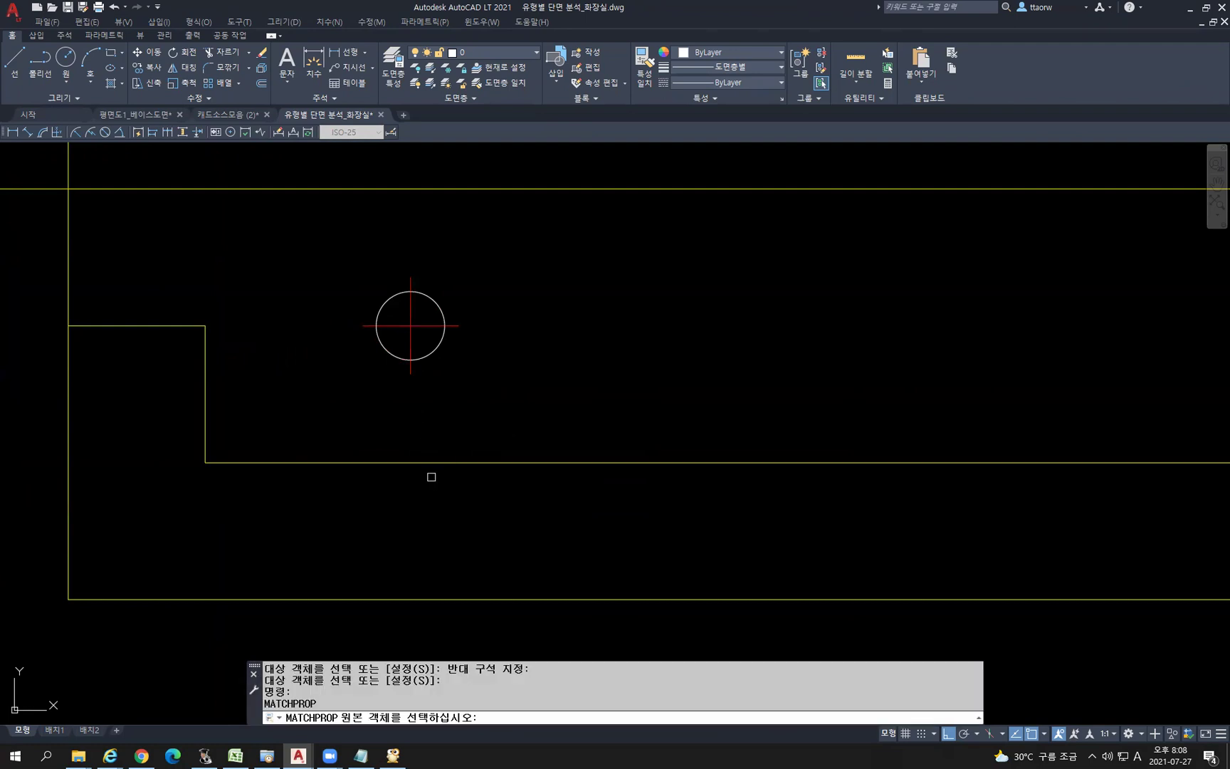
left_click(426, 463)
left_click(422, 356)
left_click(422, 357)
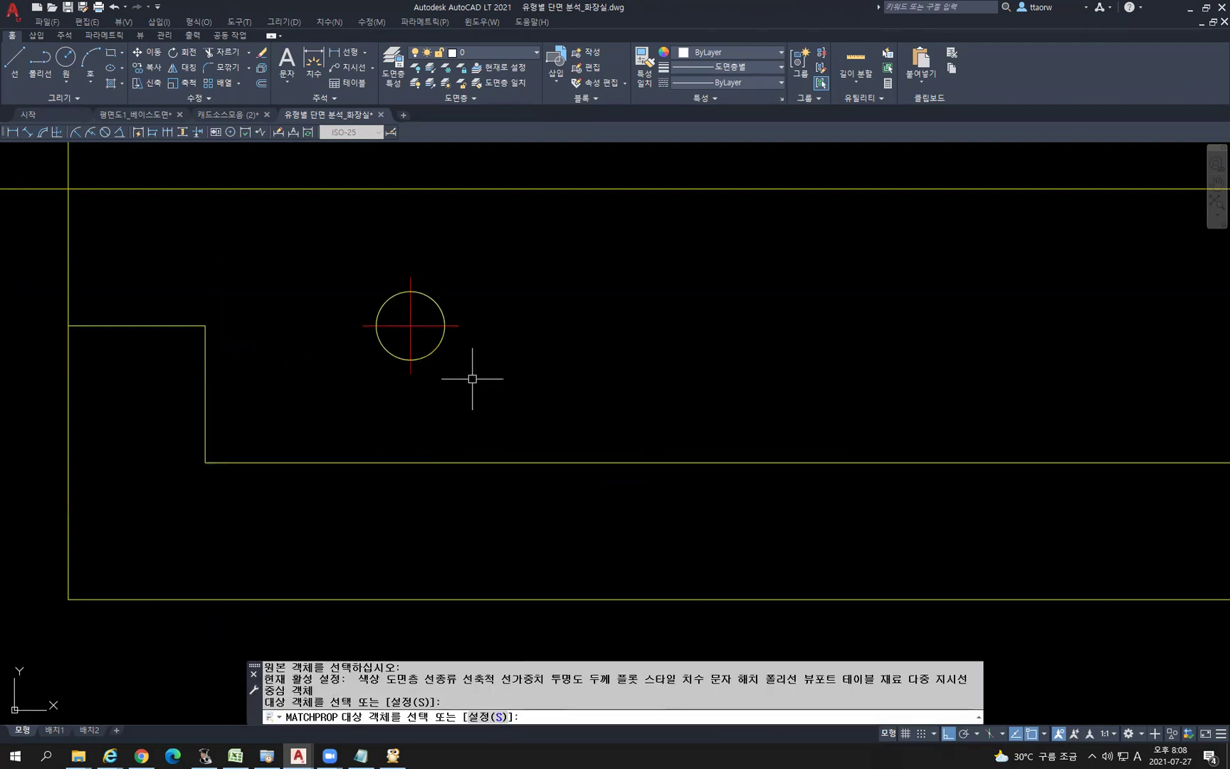
key("Return")
scroll(472, 378, "down", 5)
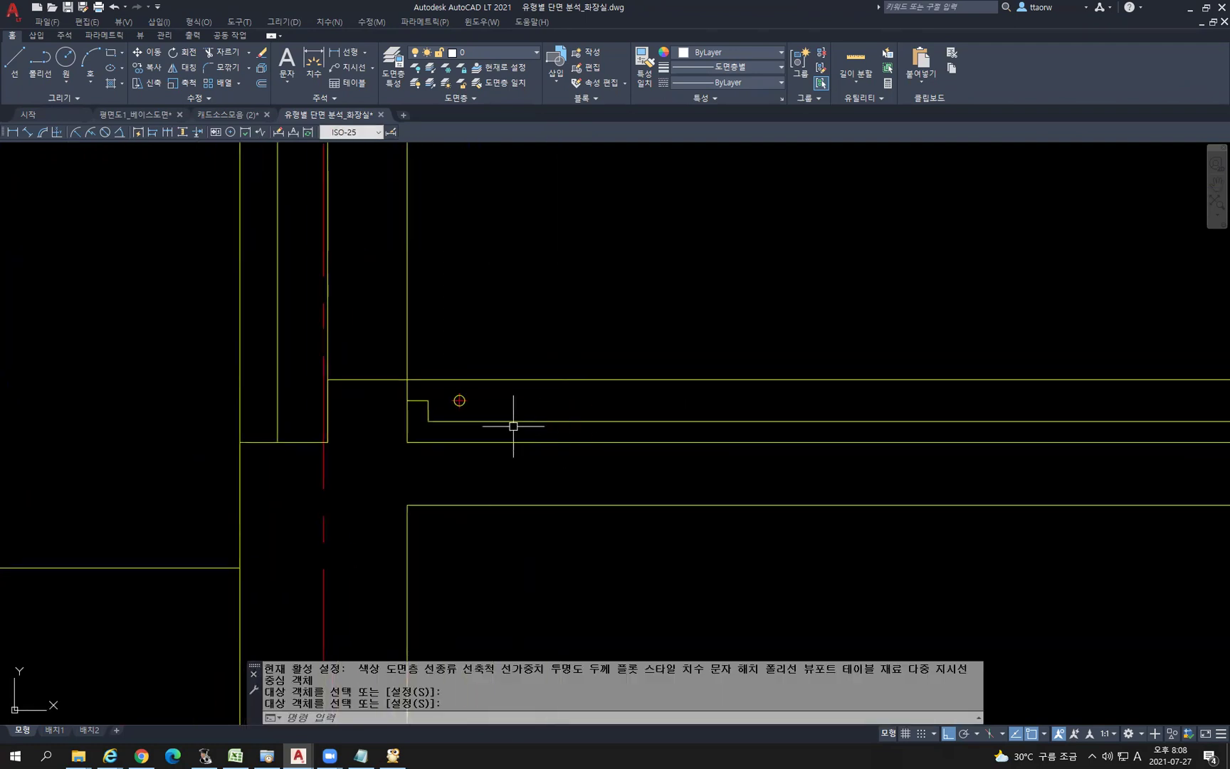
Offset the vertical line of the pipe's centre cross 250 to the right
scroll(501, 419, "up", 4)
type("O")
key("Return")
type("250")
key("Return")
left_click(387, 349)
left_click(569, 353)
key("Escape")
Copy the pipe circle with its centre cross from its centre onto the midpoint of the offset mark
left_click(356, 334)
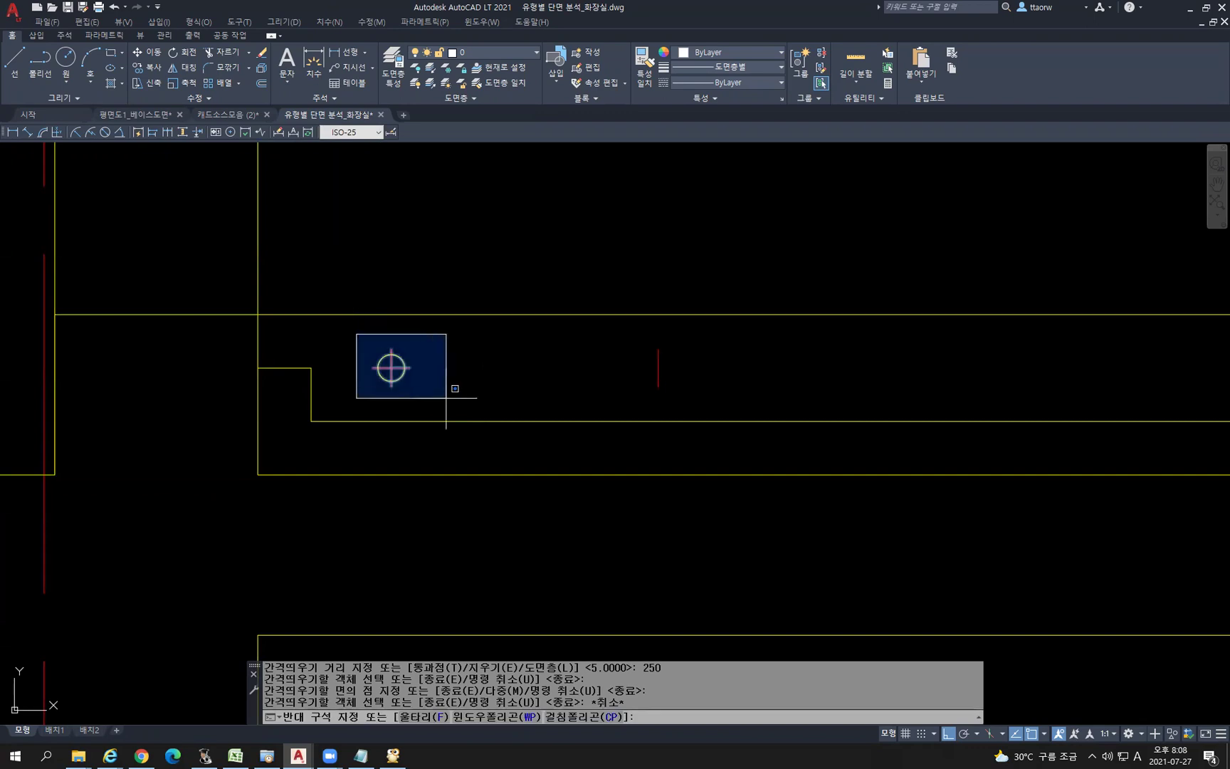
left_click(446, 398)
type("co")
key("Return")
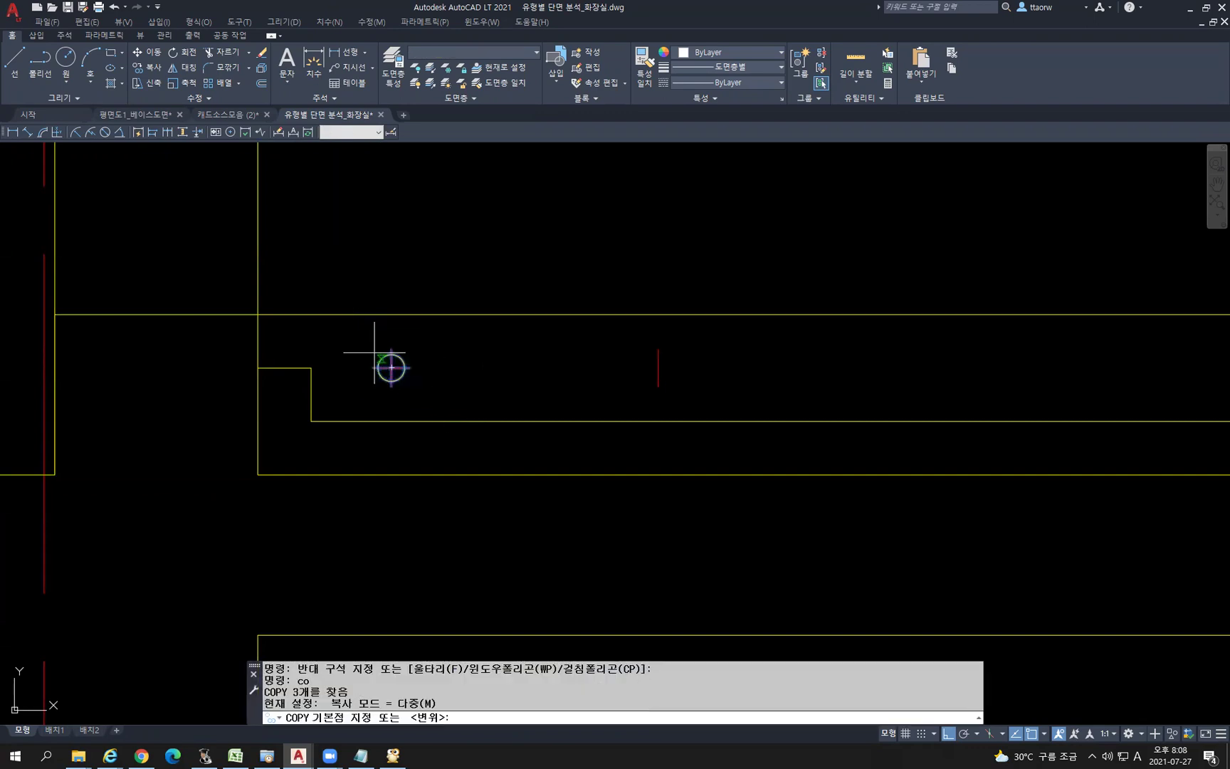
left_click(390, 367)
left_click(659, 368)
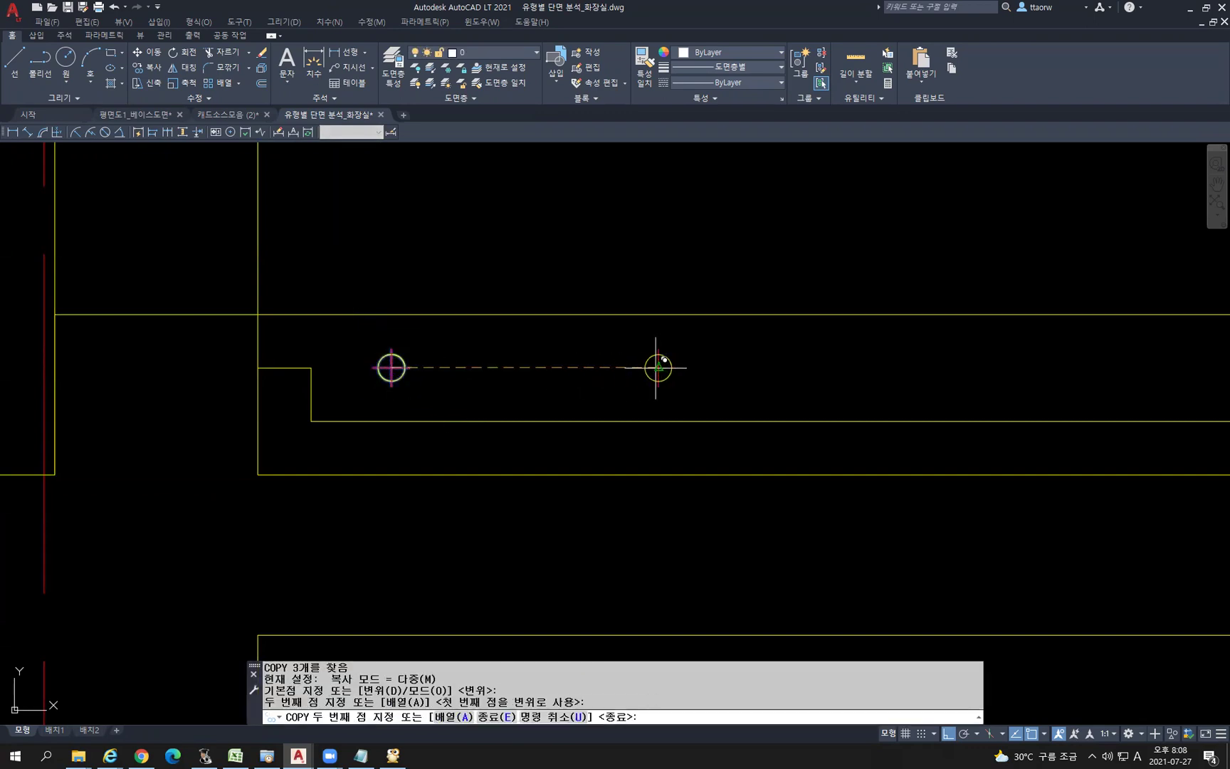
scroll(406, 473, "down", 2)
key("Escape")
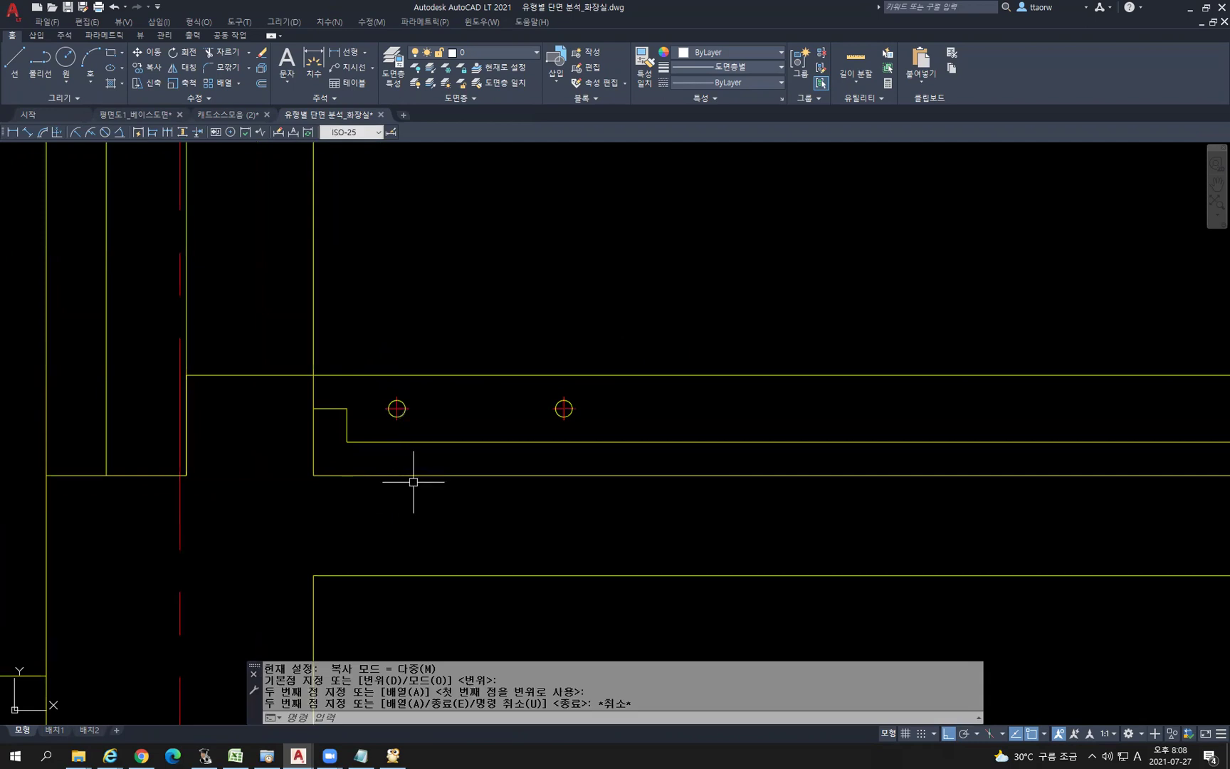
Draw two horizontal lines joining the upper and the lower quadrant points of the two pipe circles
scroll(320, 423, "up", 4)
type("l")
key("Return")
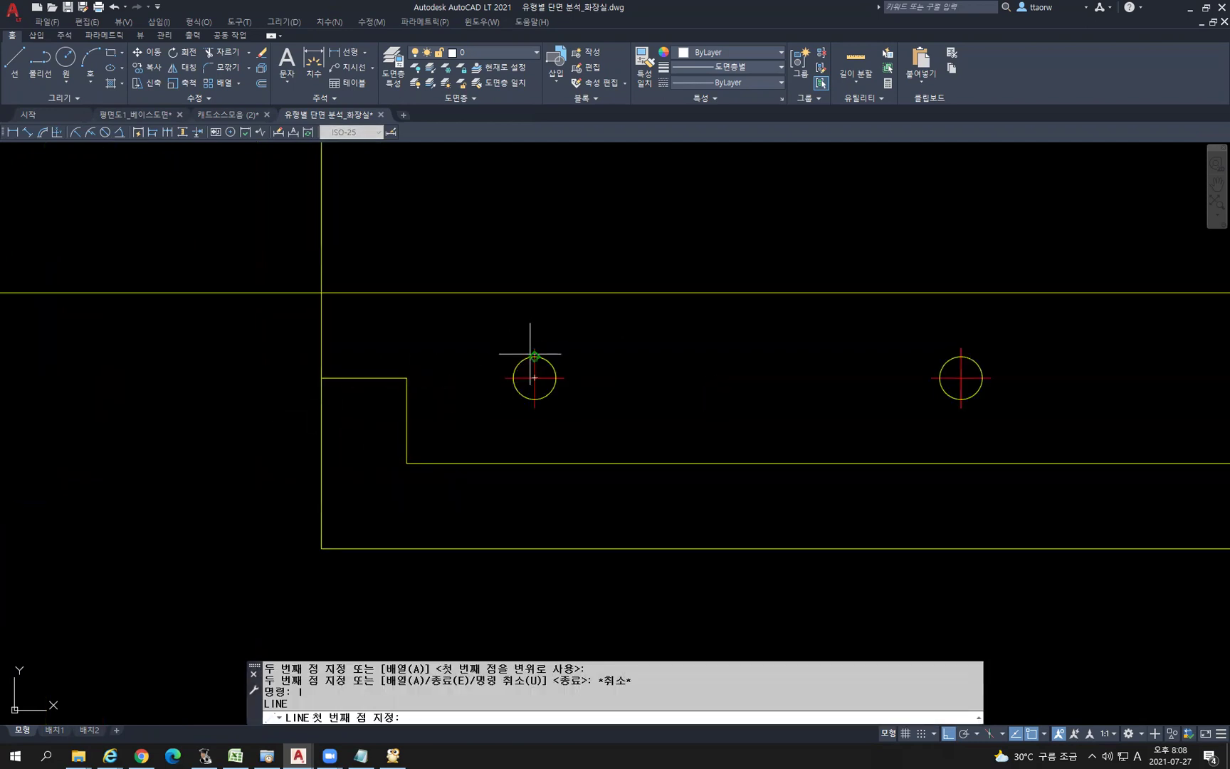
left_click(534, 355)
left_click(960, 356)
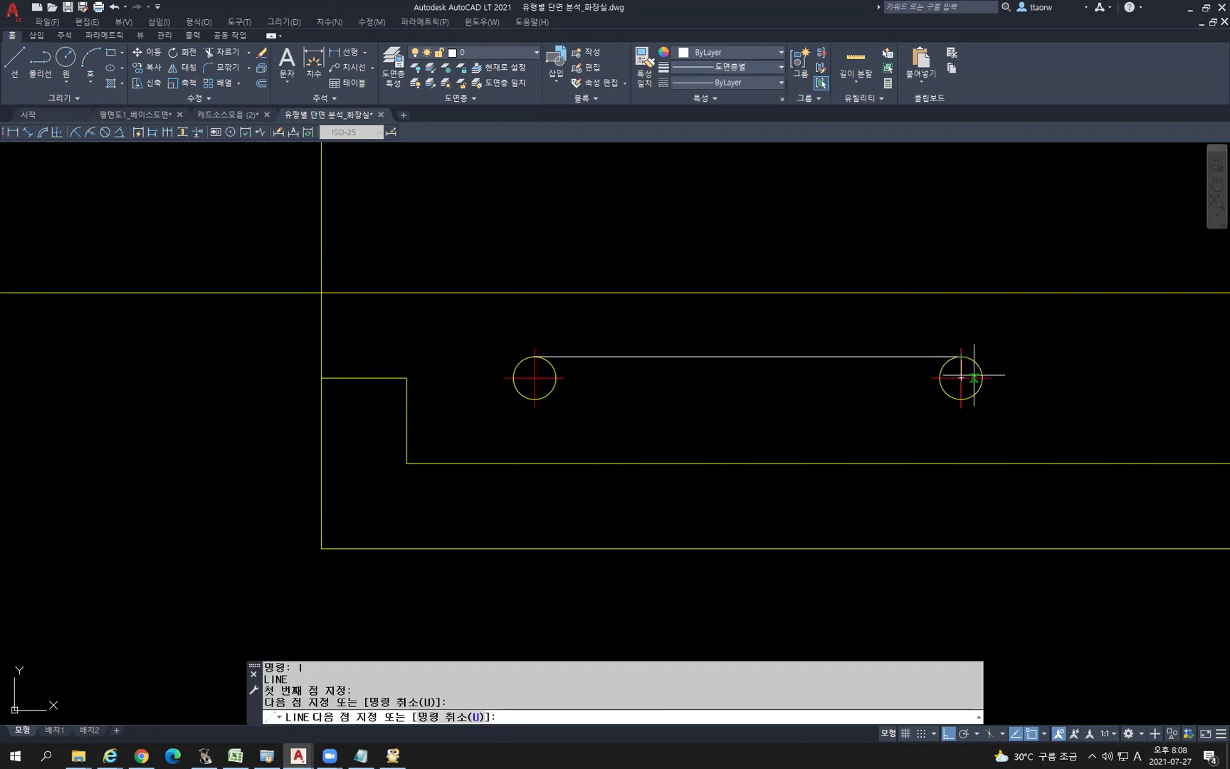
key("Return")
key("Return")
left_click(960, 399)
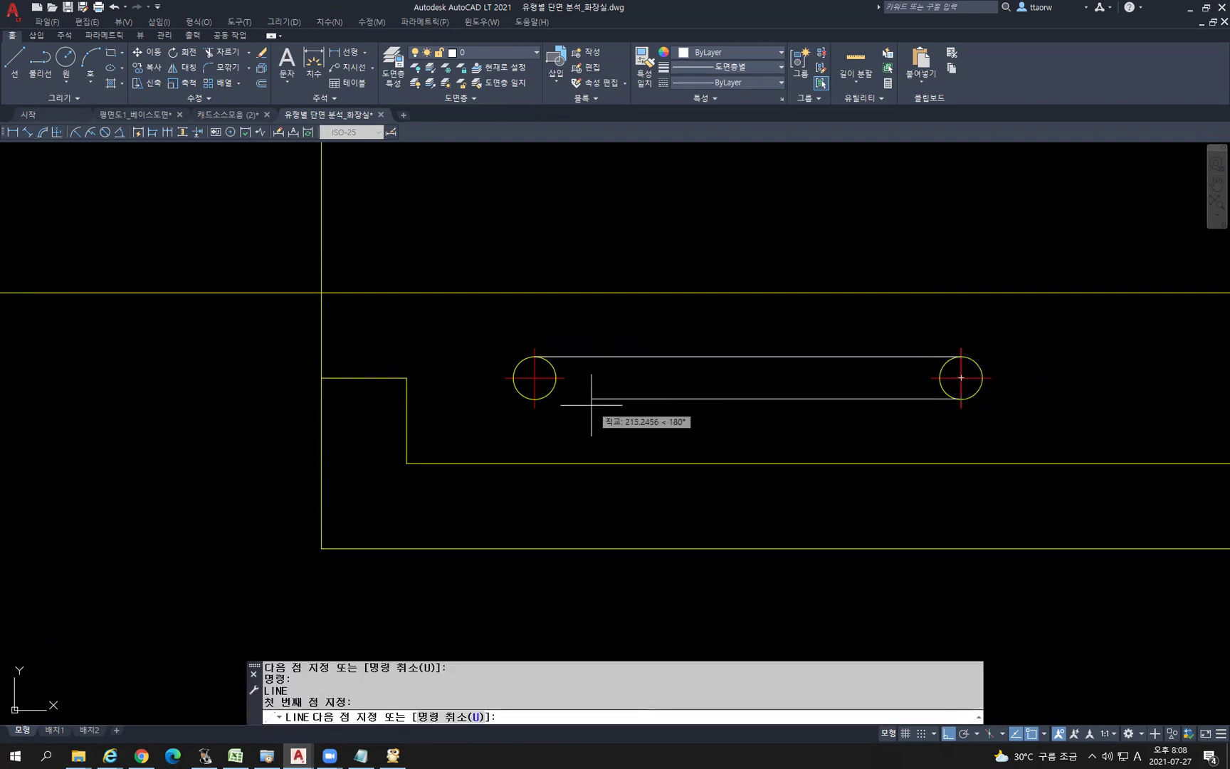
left_click(534, 399)
key("Return")
Put the two lines connecting the pipe circles on the blue layer with the HIDDEN linetype
left_click(743, 400)
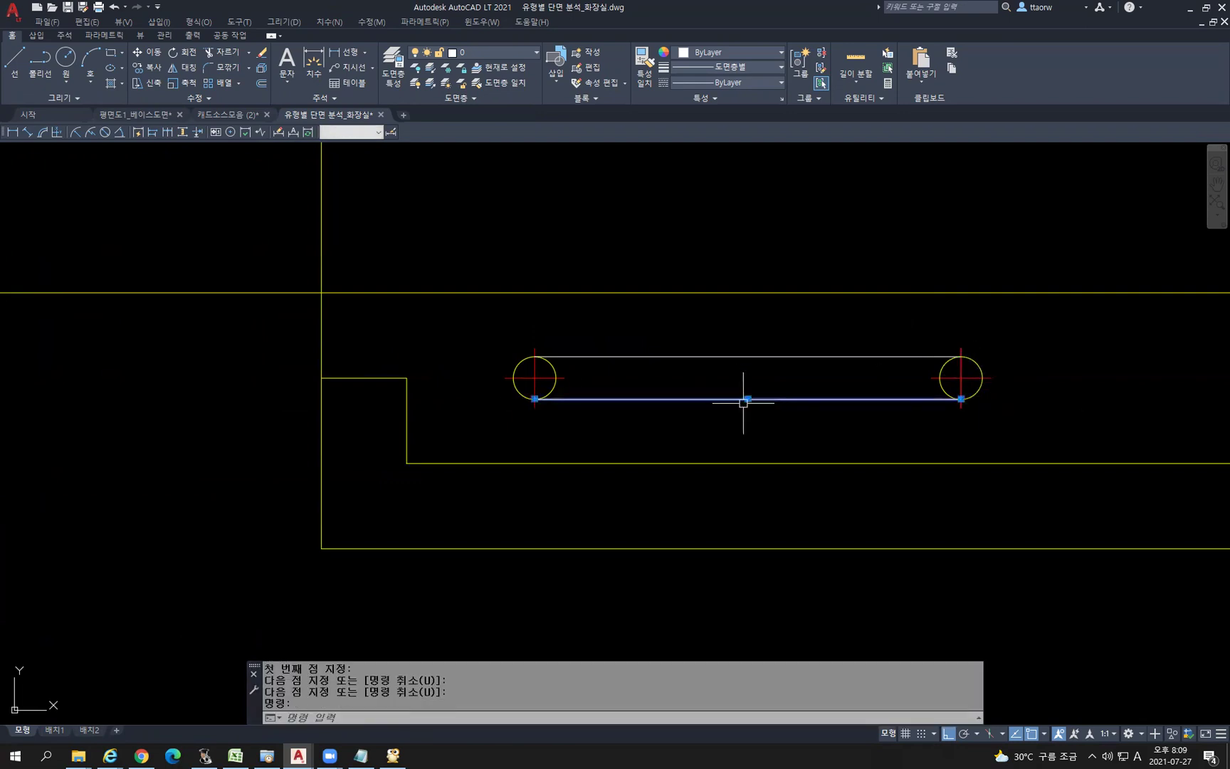
left_click(684, 376)
left_click(642, 345)
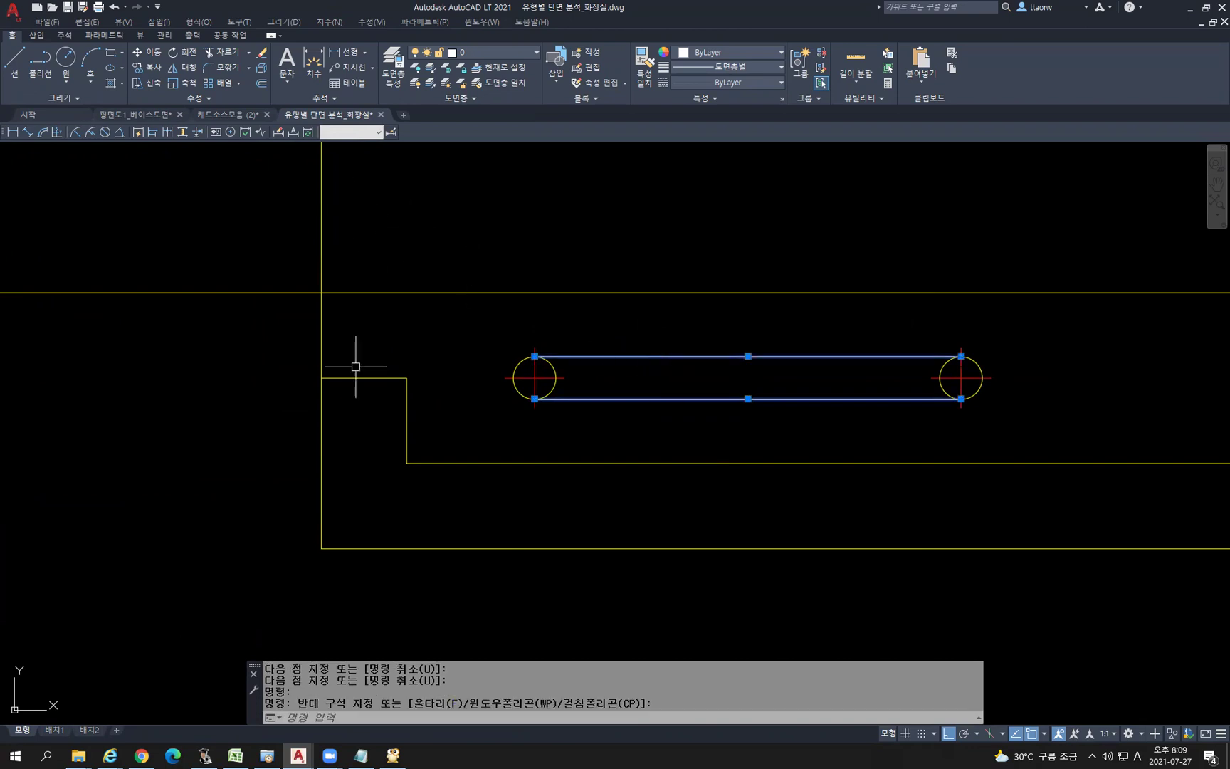
left_click(491, 50)
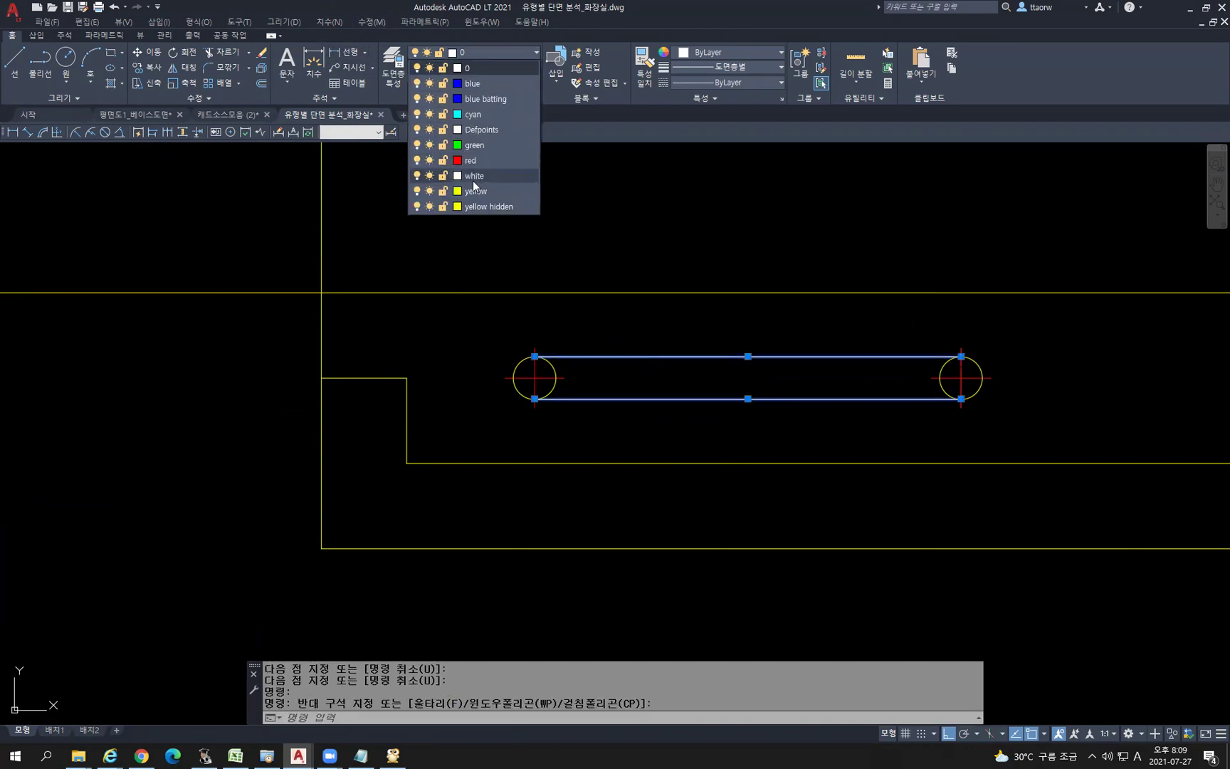
left_click(471, 83)
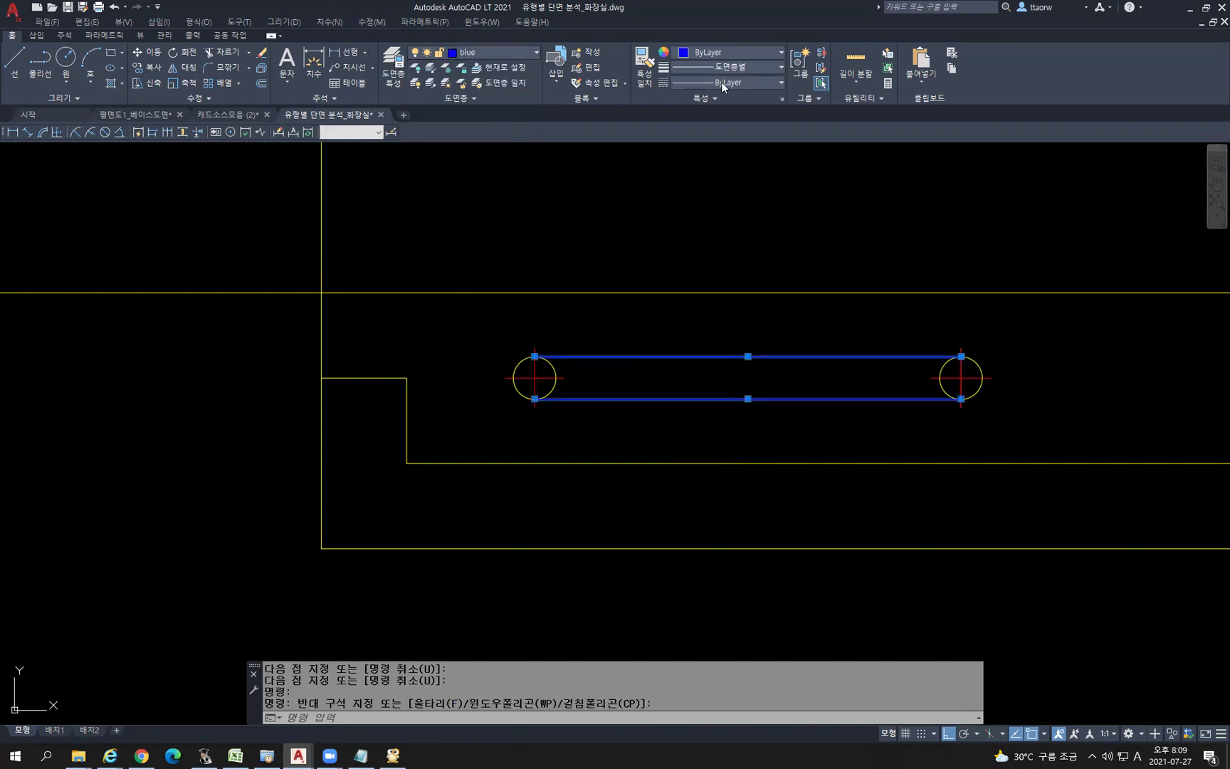
left_click(721, 82)
left_click(722, 178)
key("Escape")
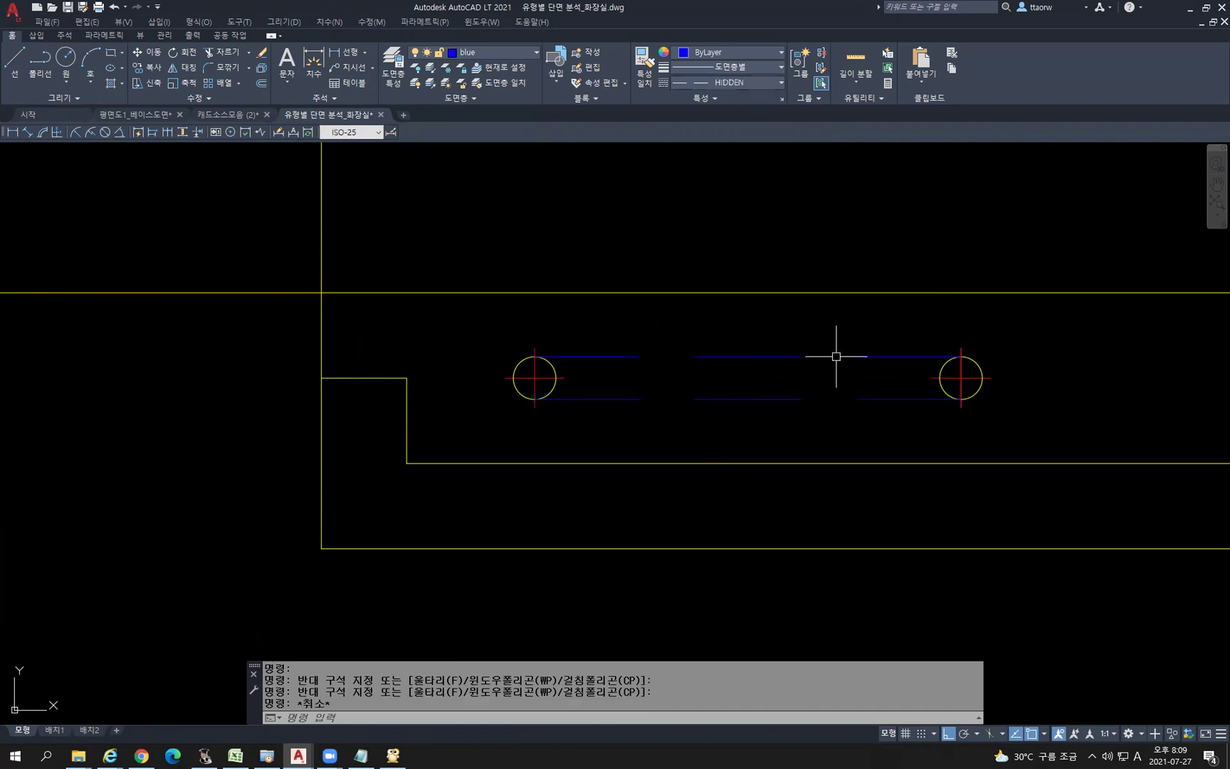
Start a classic rectangular array (ARRAYCLASSIC) and set it to 1 row and 8 columns
scroll(859, 519, "down", 4)
scroll(579, 373, "down", 4)
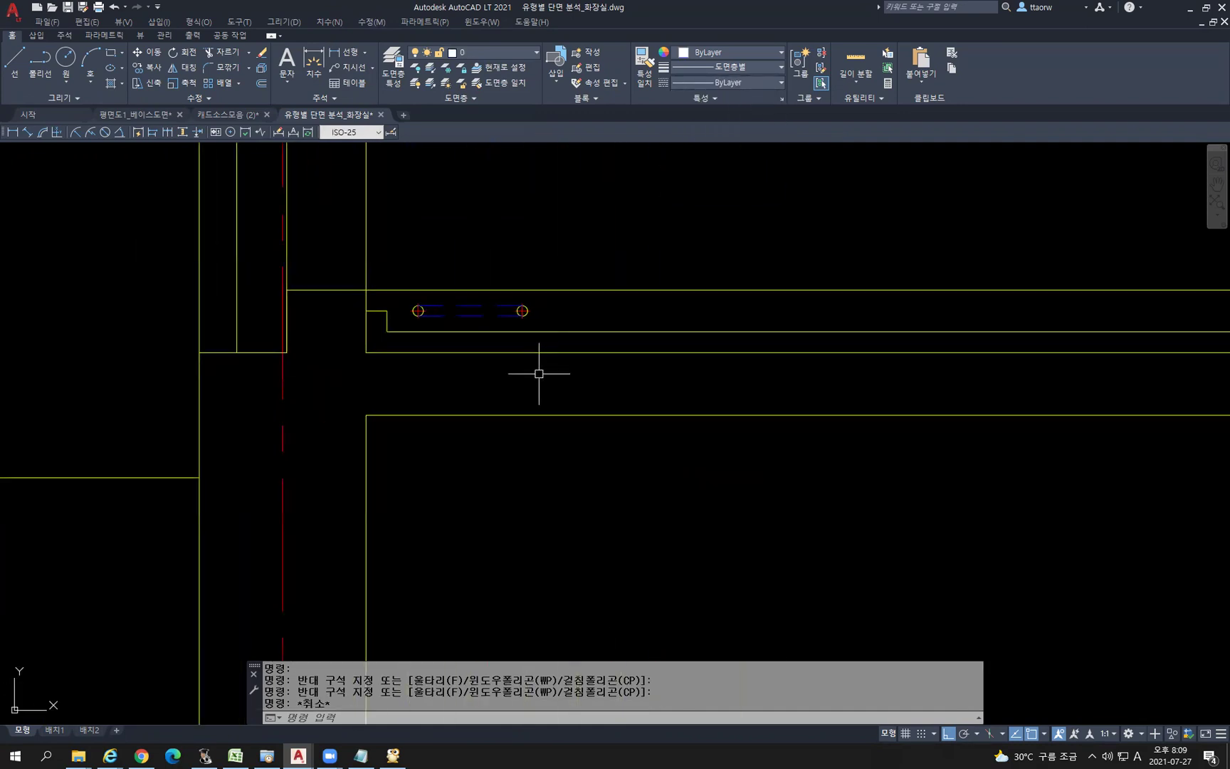
scroll(538, 351, "up", 3)
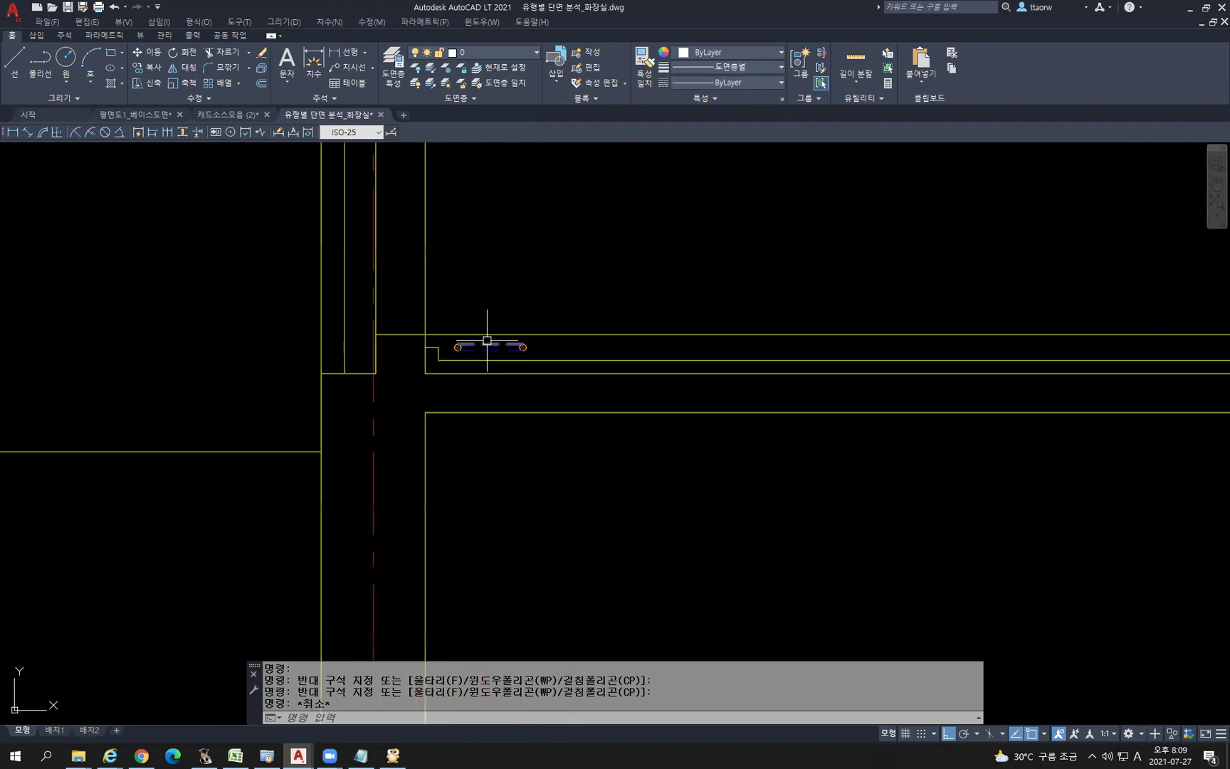
middle_click_drag(483, 335, 155, 323)
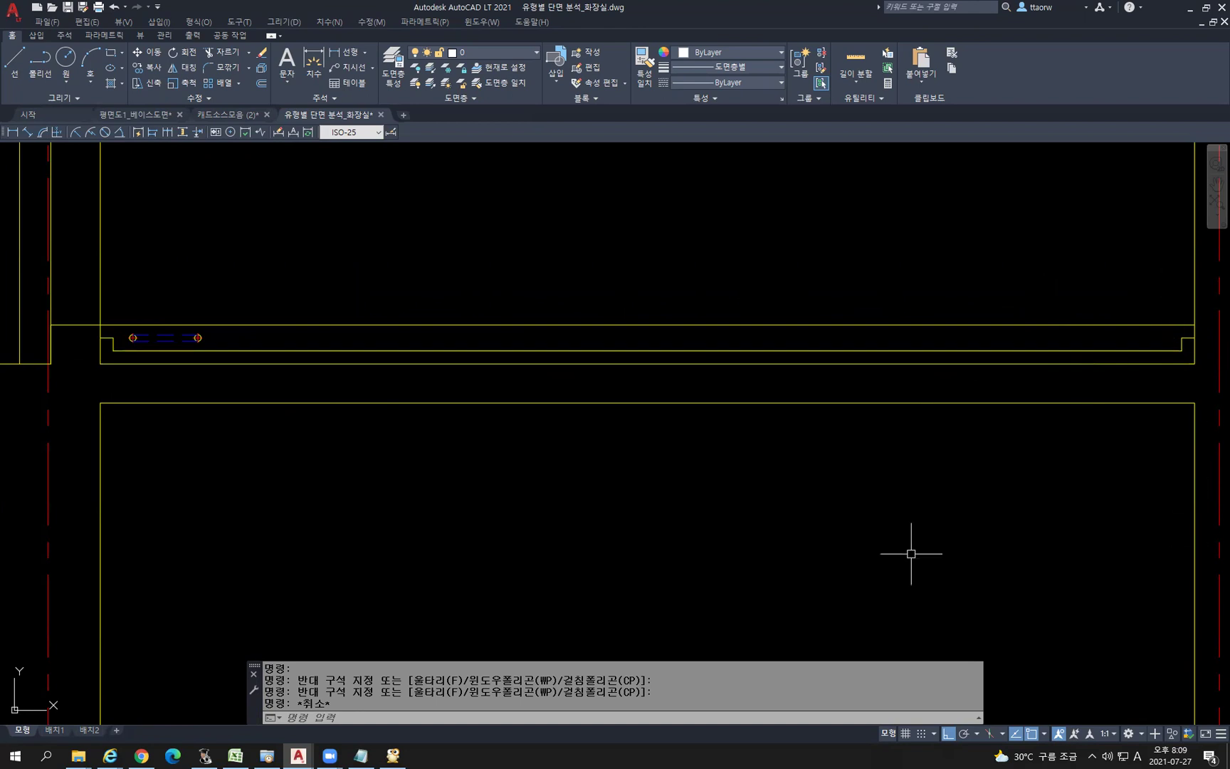
middle_click_drag(135, 333, 255, 310)
key("Escape")
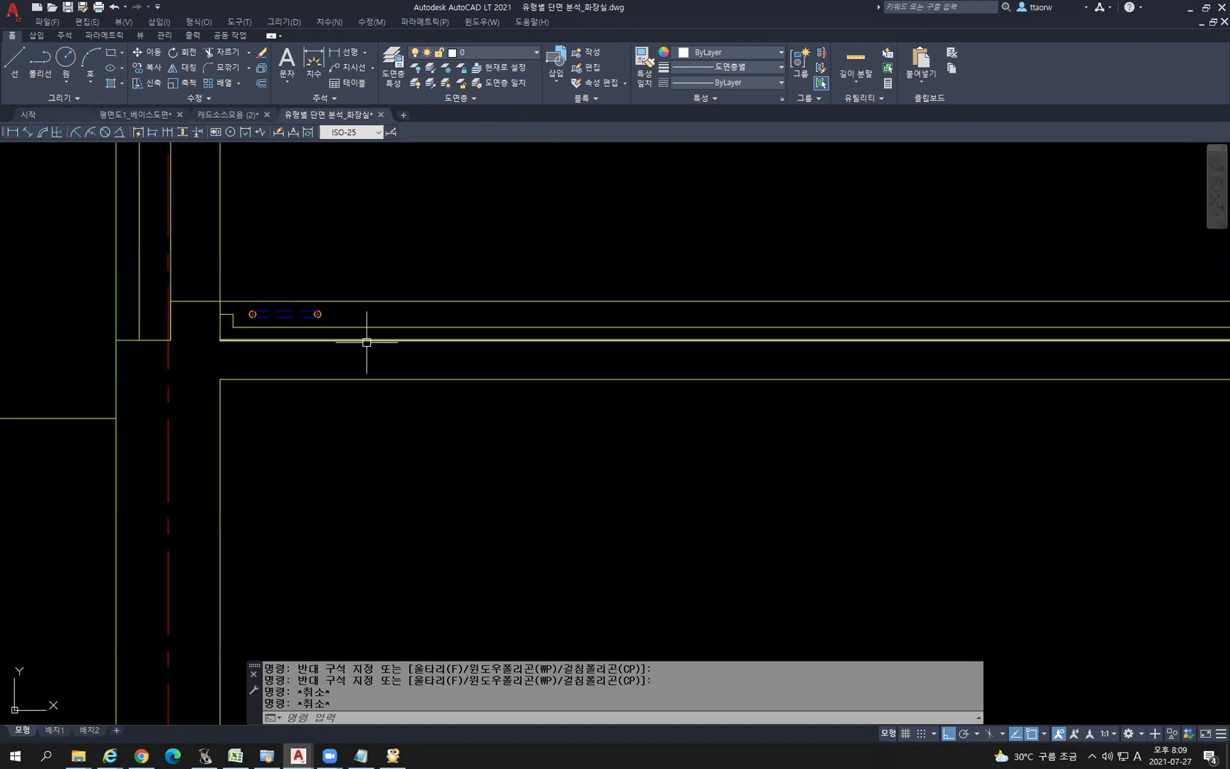
type("h")
key("BackSpace")
type("ARRAYCLASSIC")
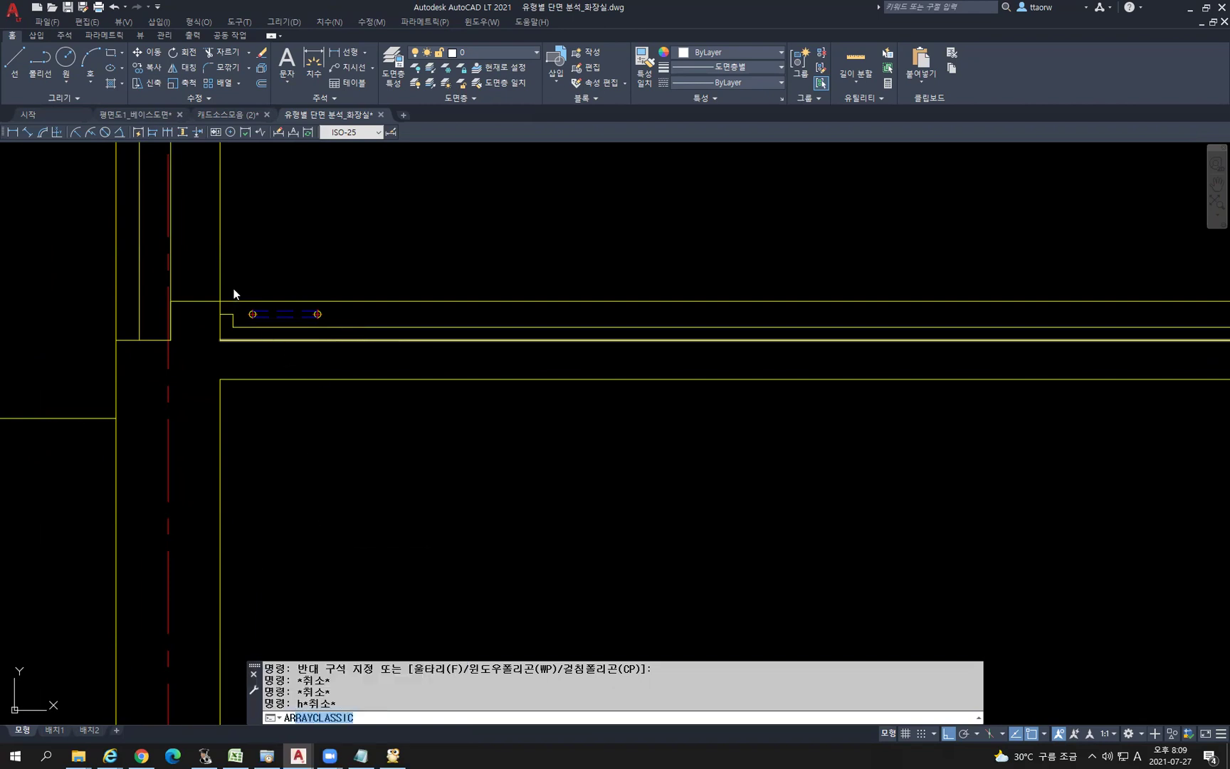
key("Return")
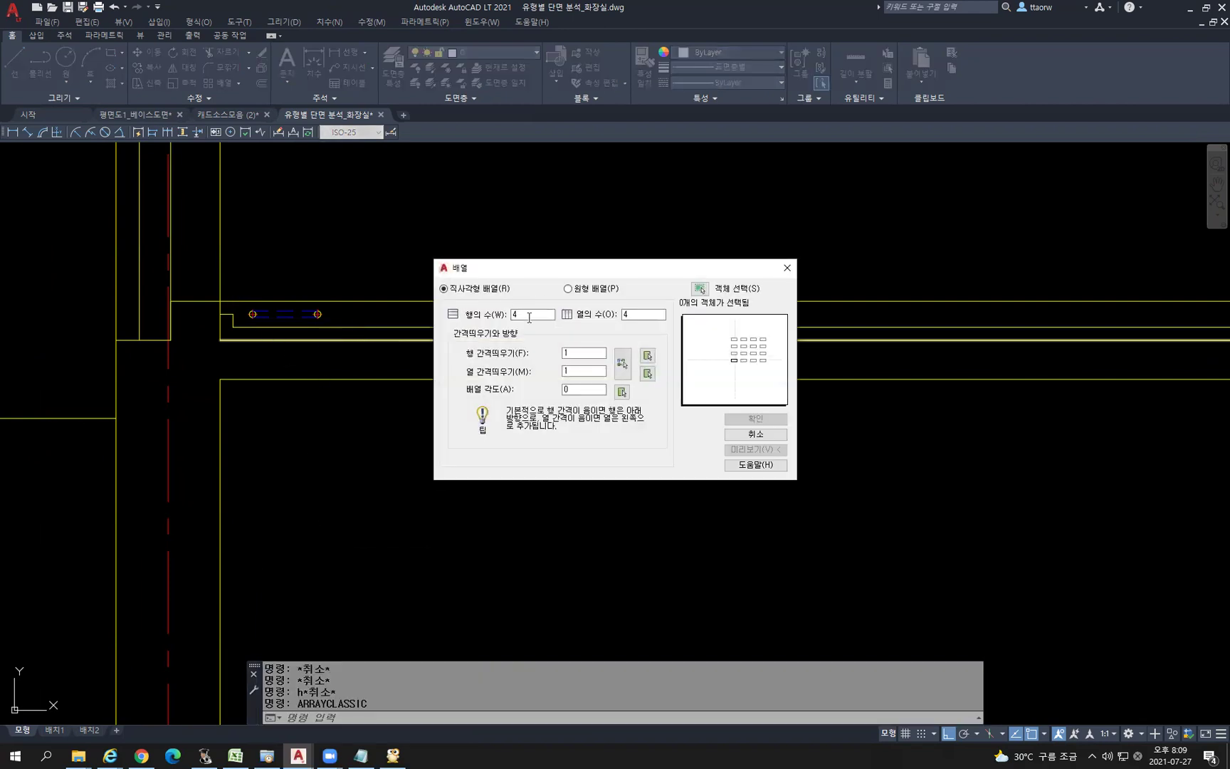
type("1")
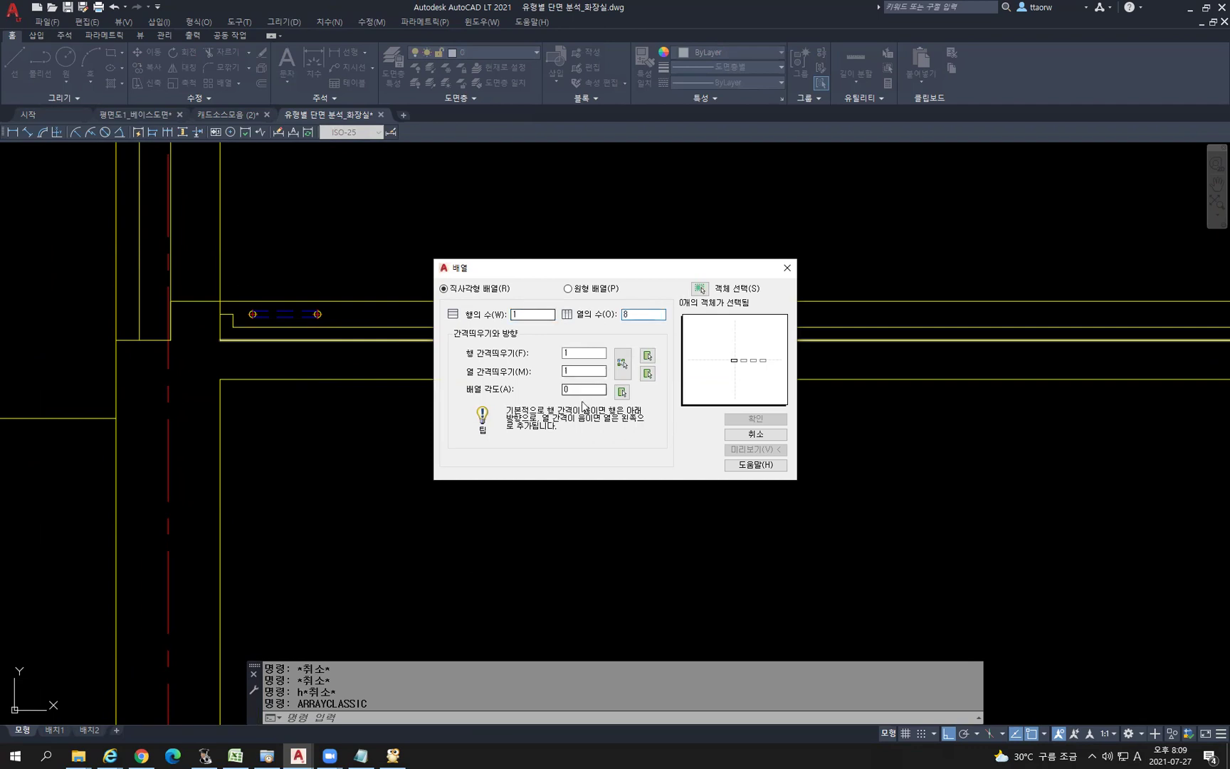
Array both pipes with their cross lines and connecting lines at a column spacing of 500 along the floor
left_click(700, 289)
left_click(232, 279)
left_click(369, 380)
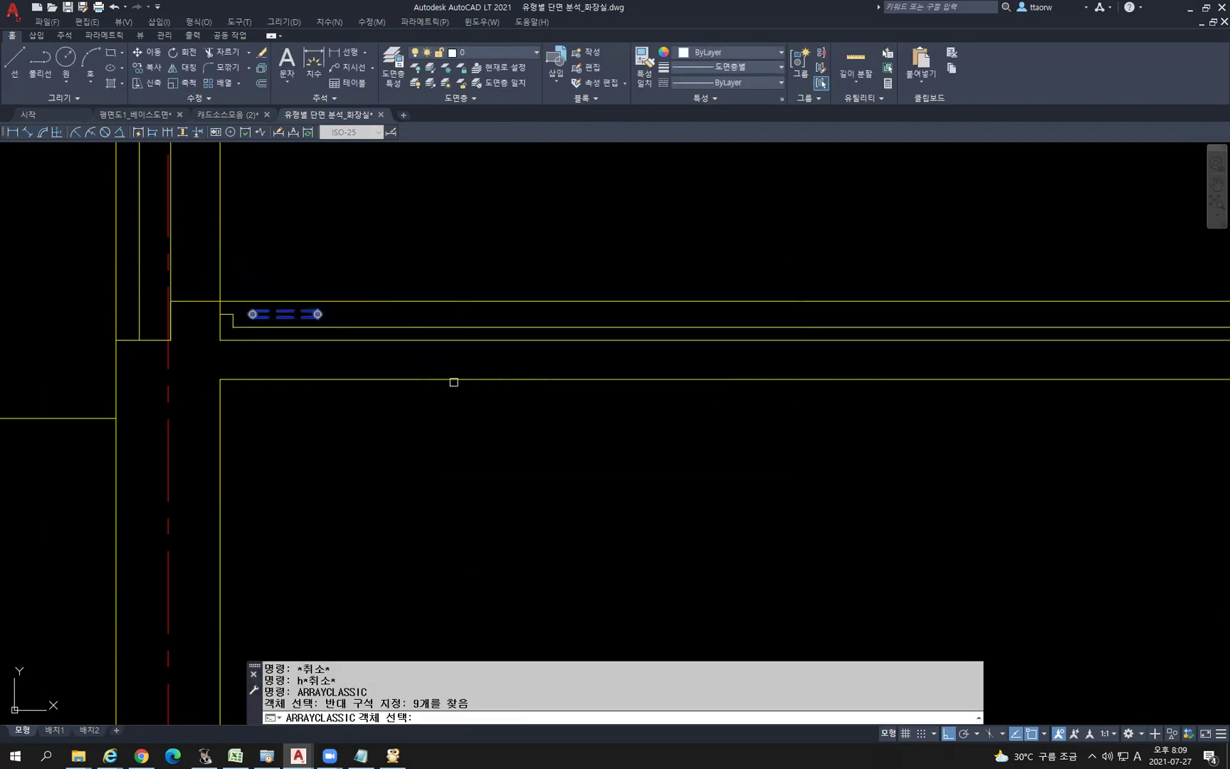
key("Return")
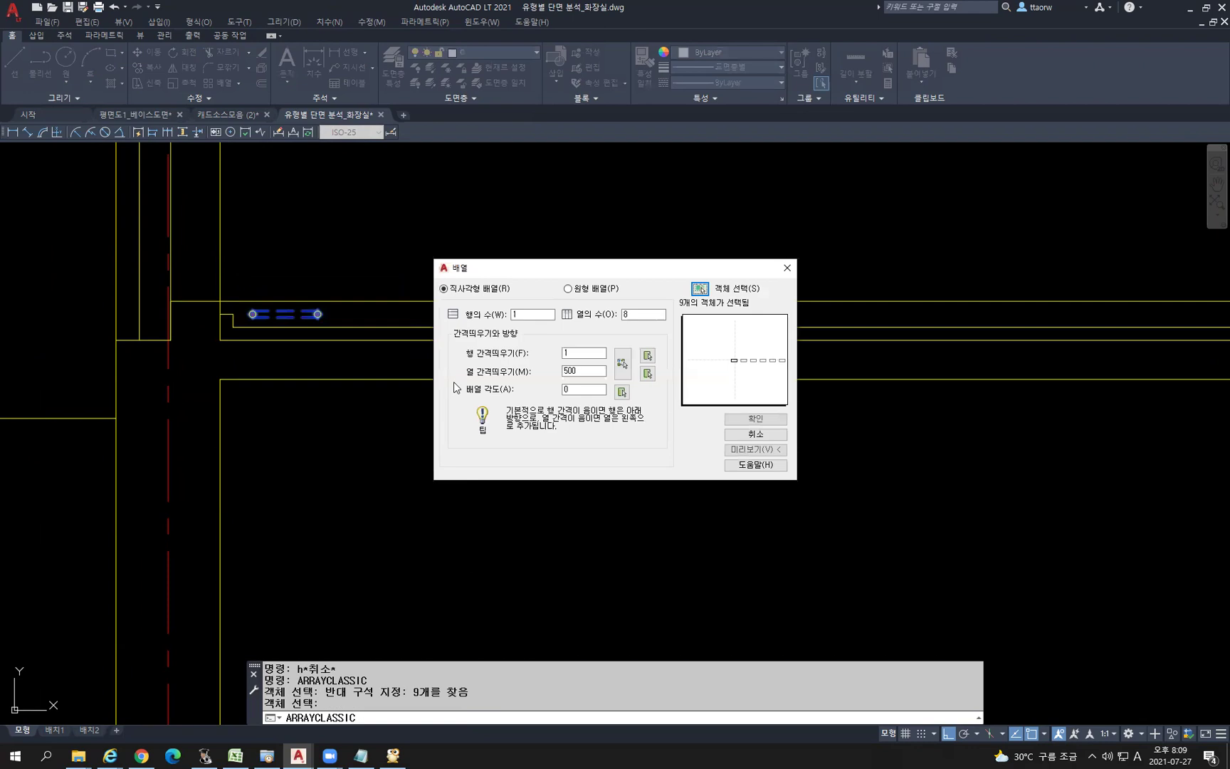
left_click(774, 450)
scroll(756, 461, "down", 4)
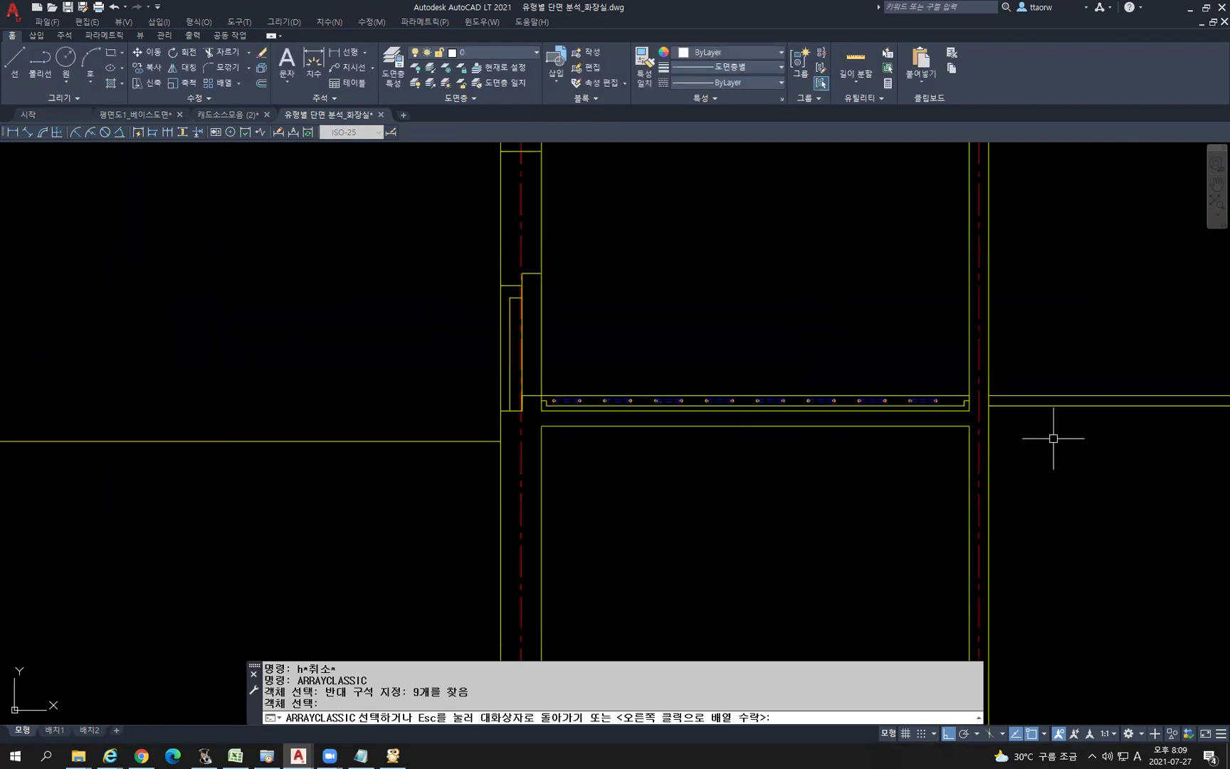
right_click(829, 498)
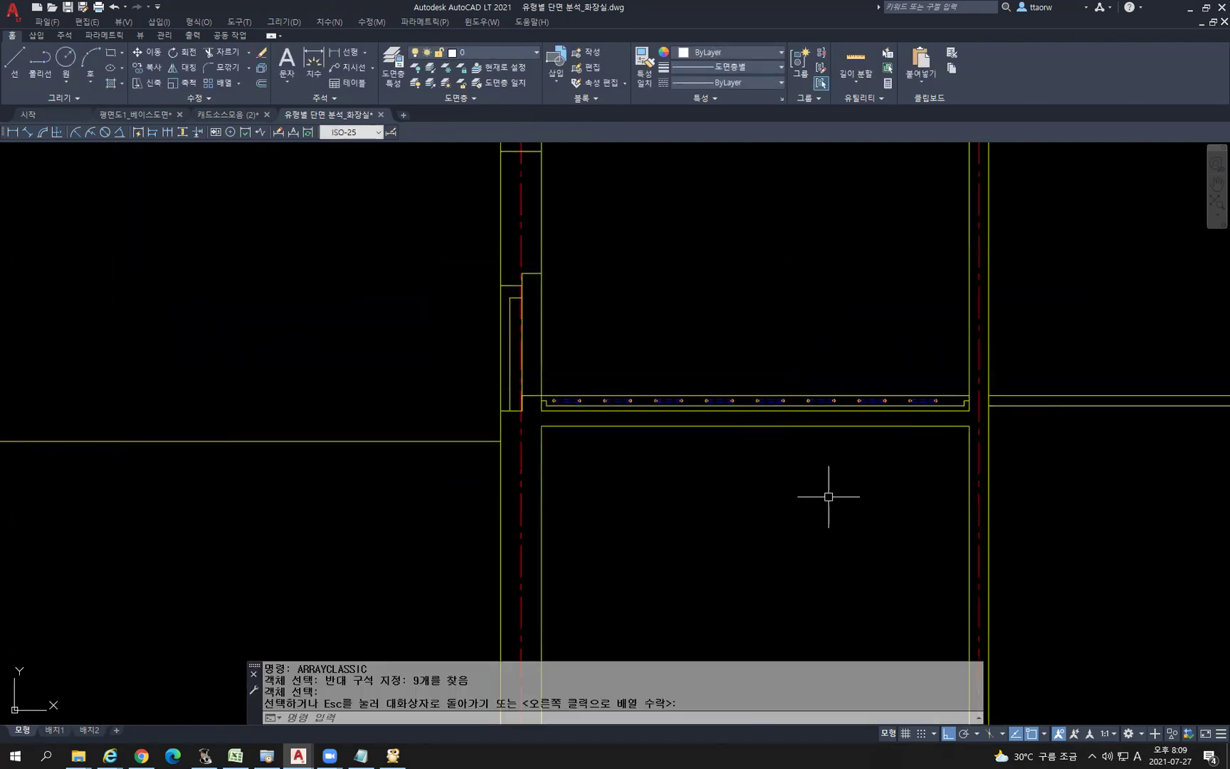
Move the whole row of floor heating pipes a short distance horizontally to the right
scroll(712, 494, "up", 3)
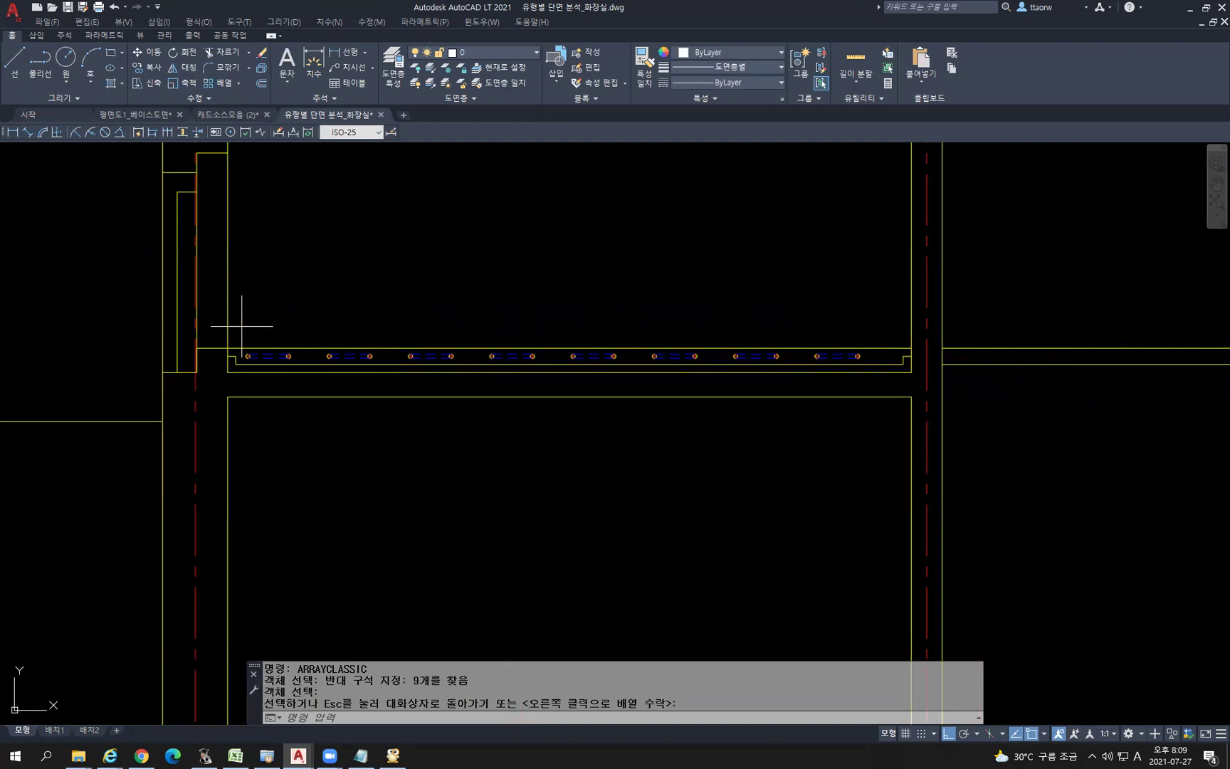
left_click(242, 325)
left_click(871, 411)
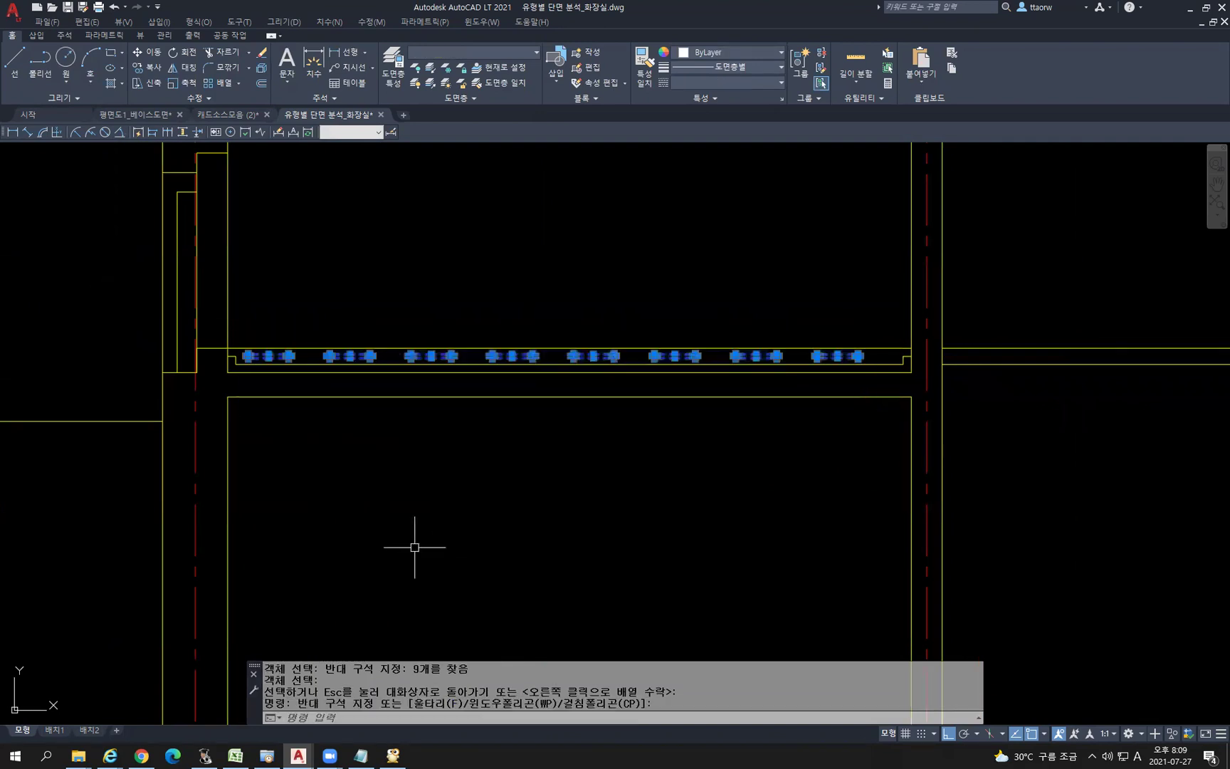
type("m")
key("Return")
left_click(398, 493)
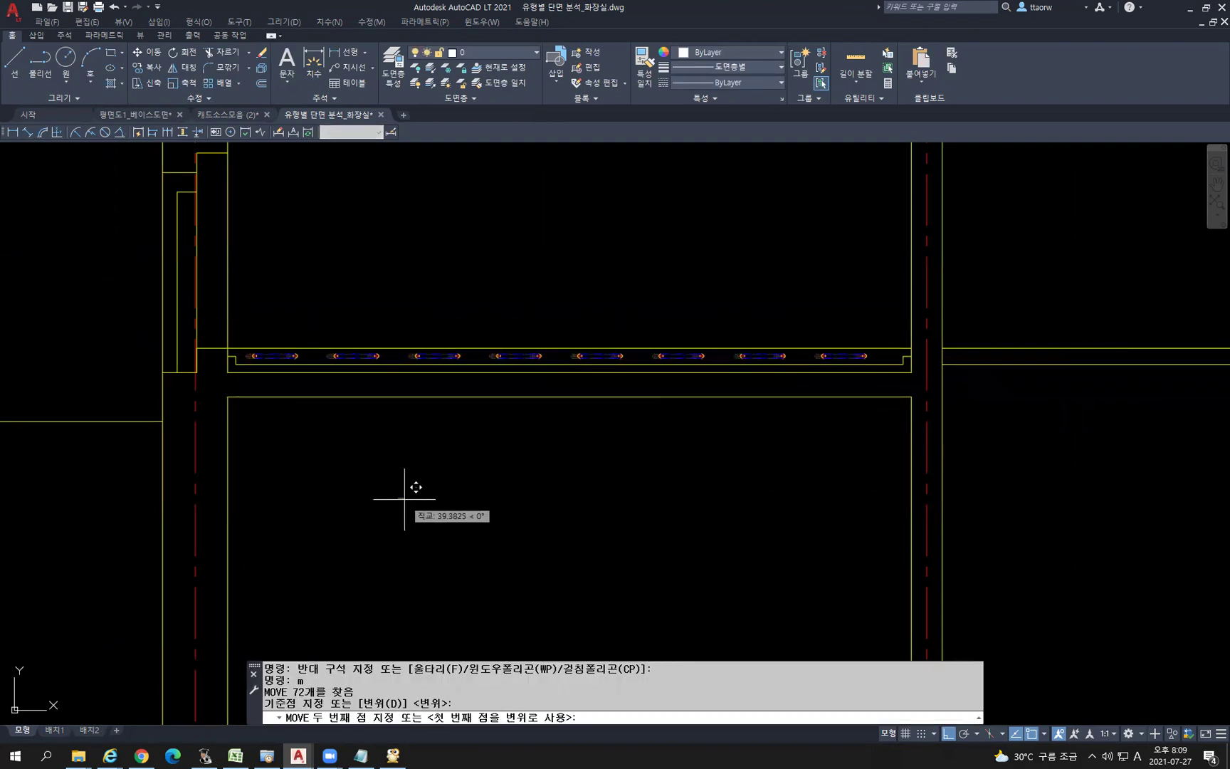
key("Escape")
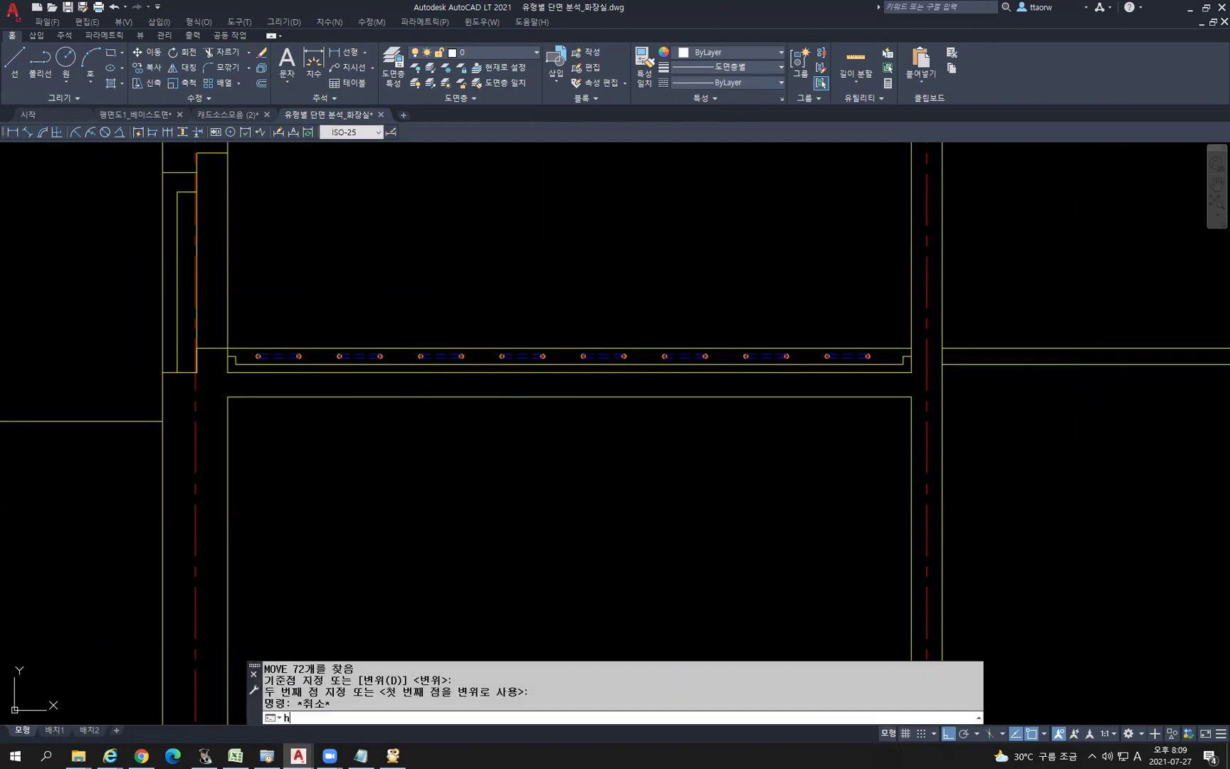
Hatch the stepped floor layer beneath the pipes with a user-defined double pattern at angle 45 and spacing 20
key("Return")
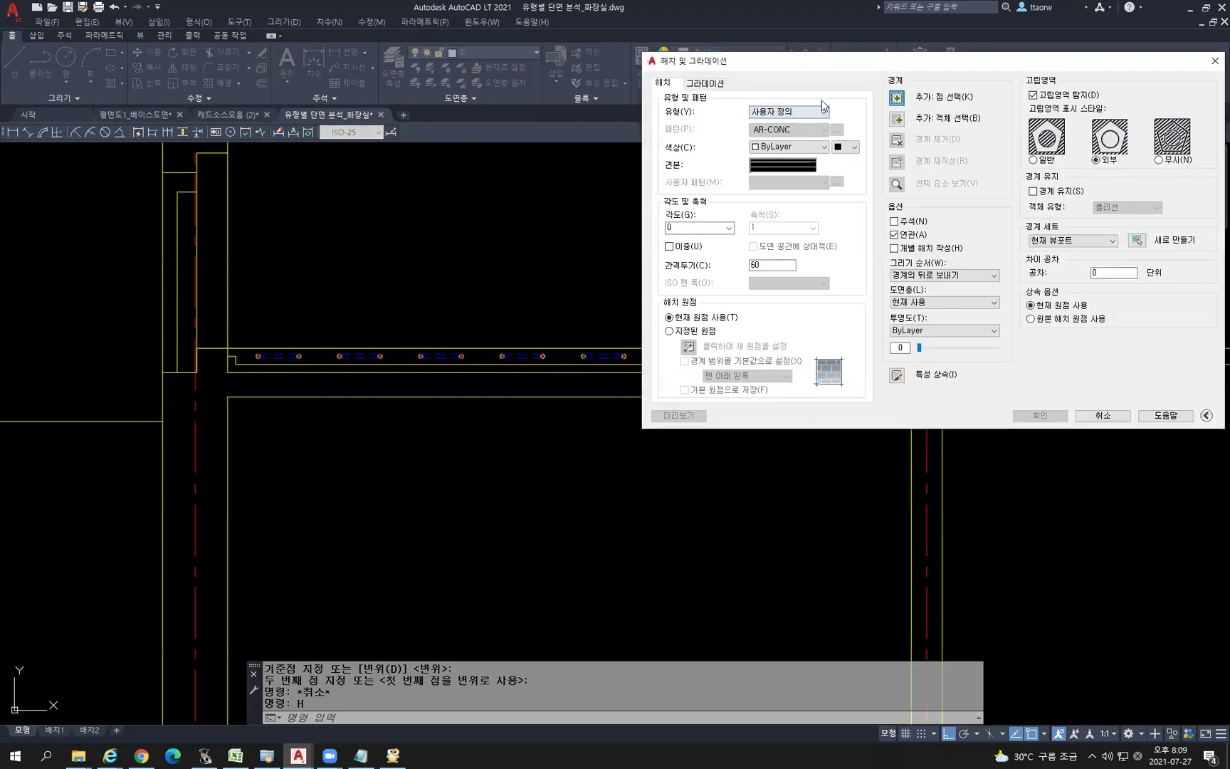
type("20")
left_click(898, 99)
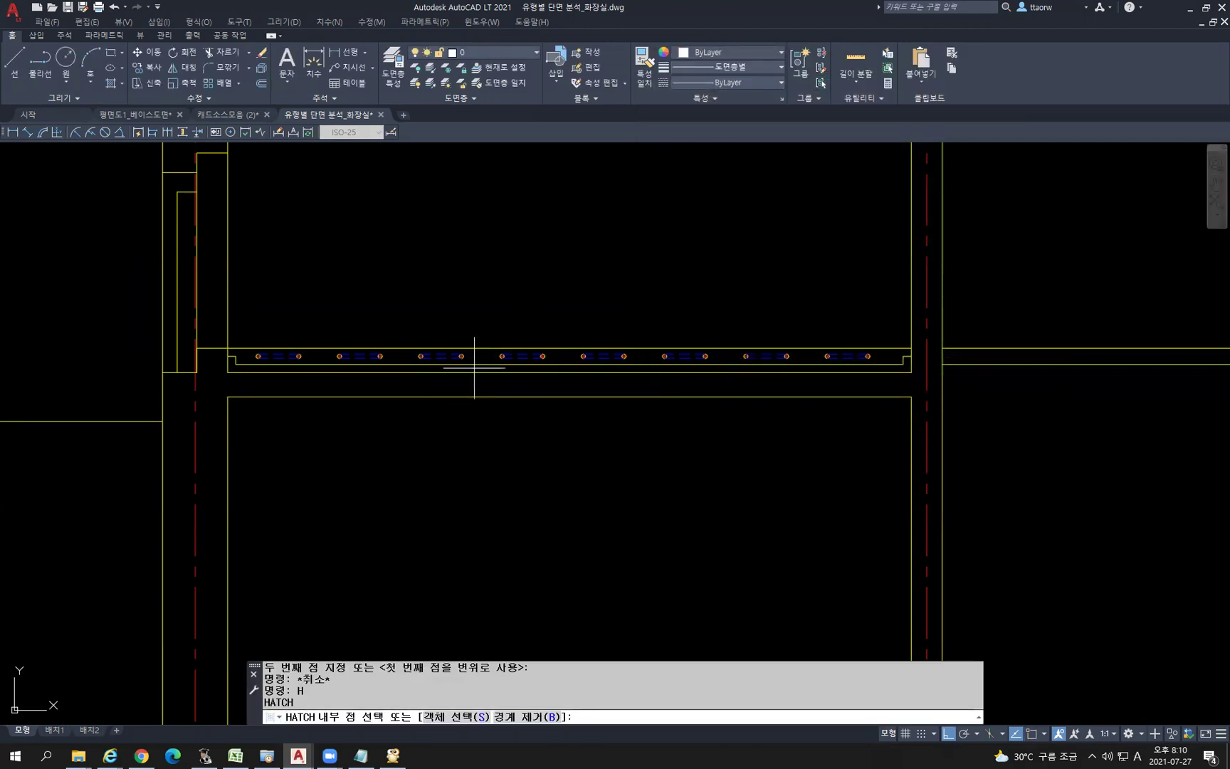
left_click(474, 367)
key("Return")
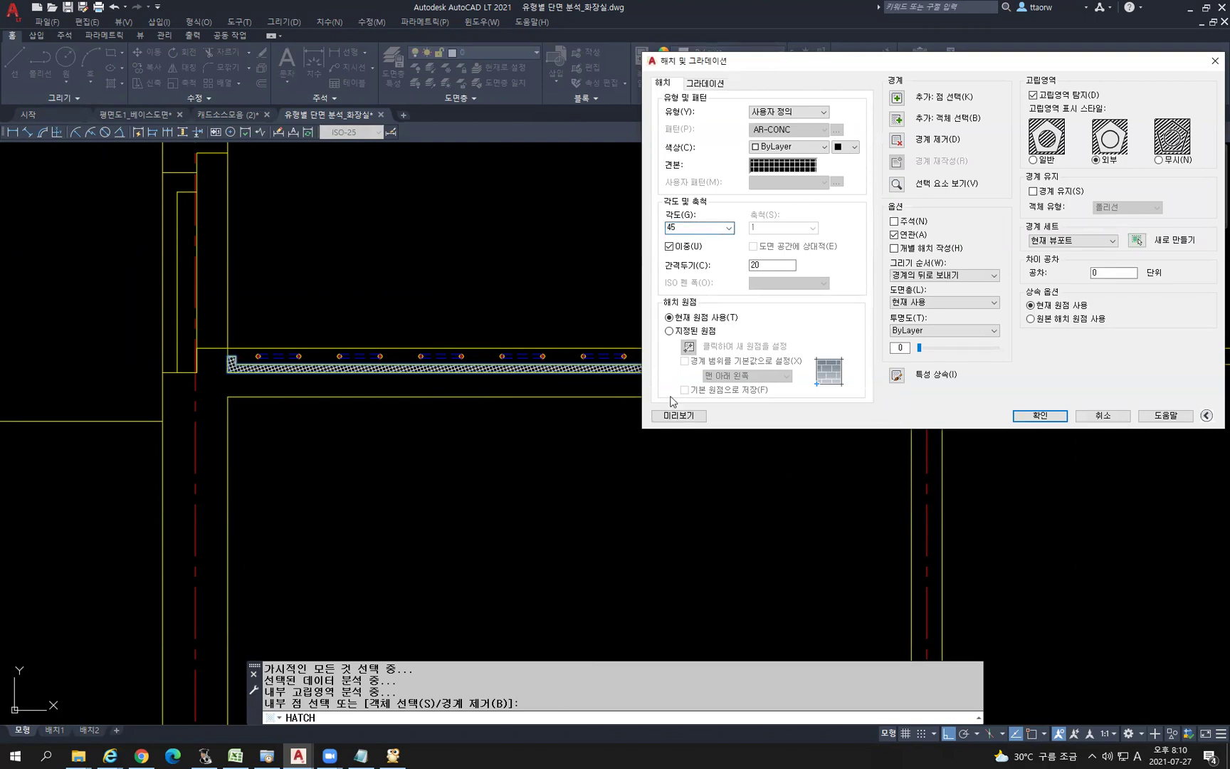
left_click(1040, 416)
key("Escape")
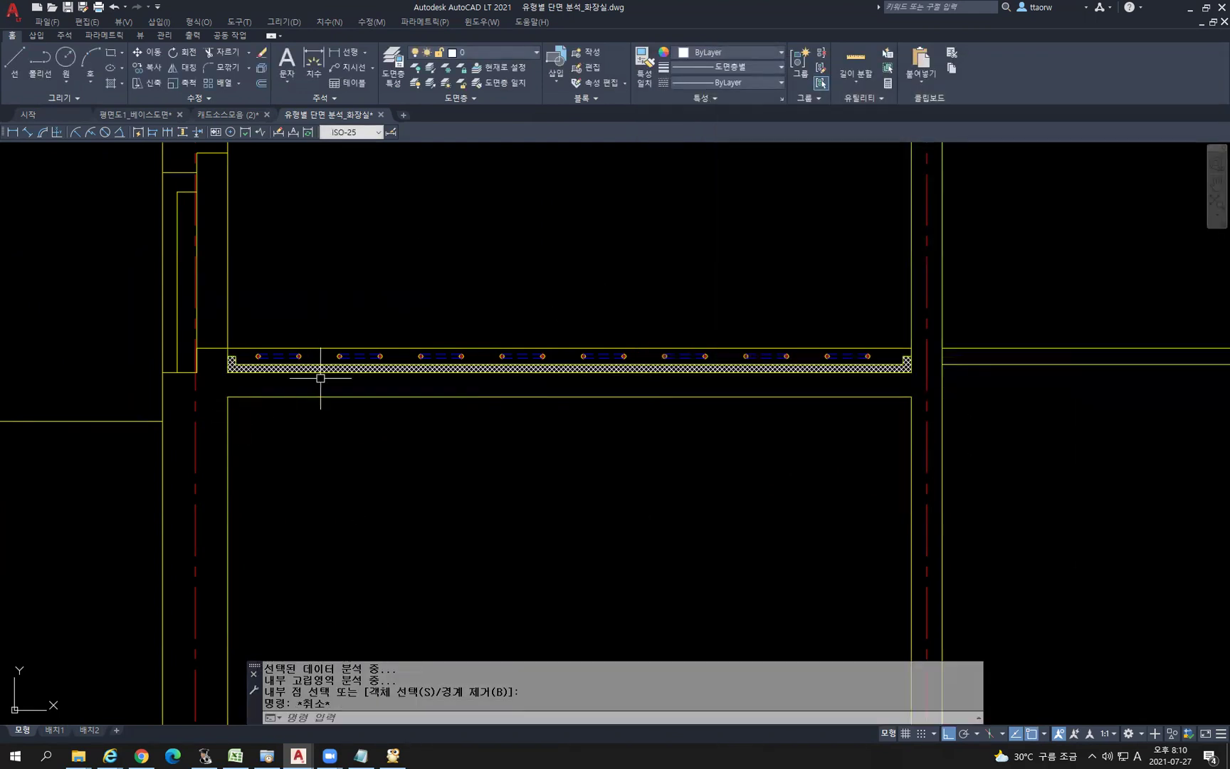
Assign the cross hatch of the stepped floor layer to the blue layer
scroll(319, 367, "up", 2)
left_click(319, 367)
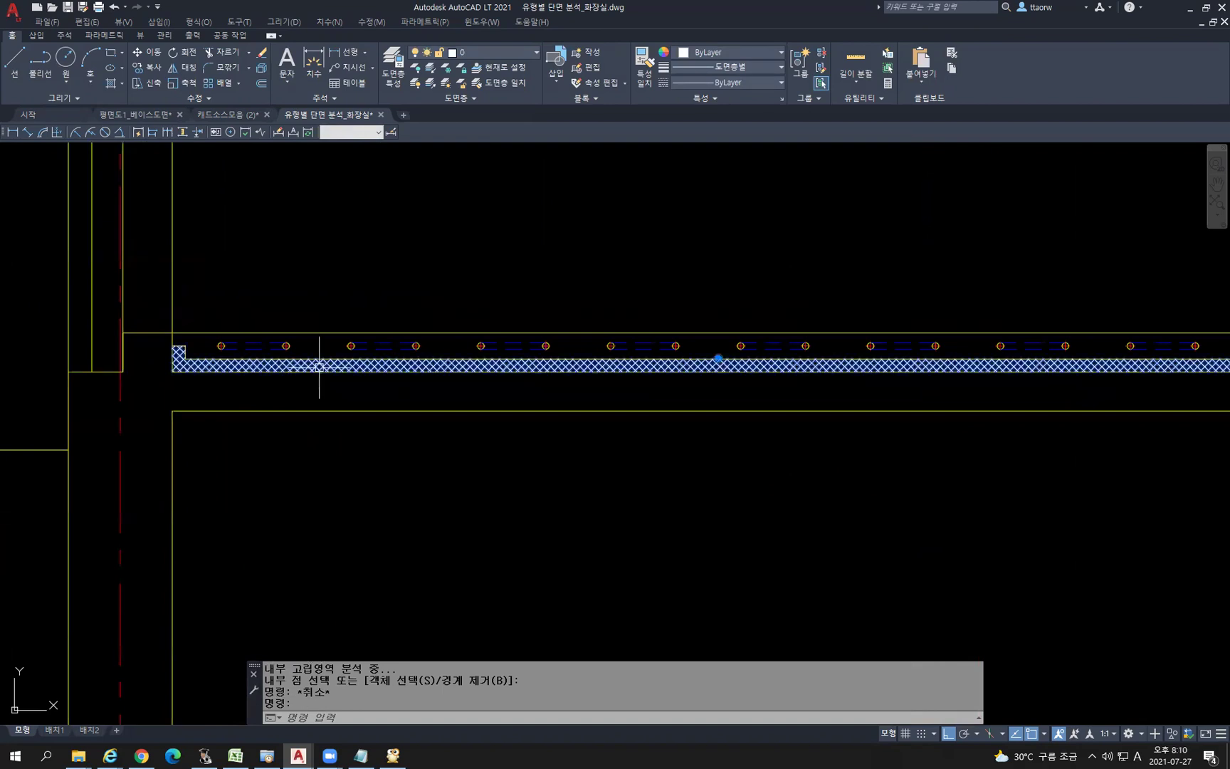
left_click(12, 37)
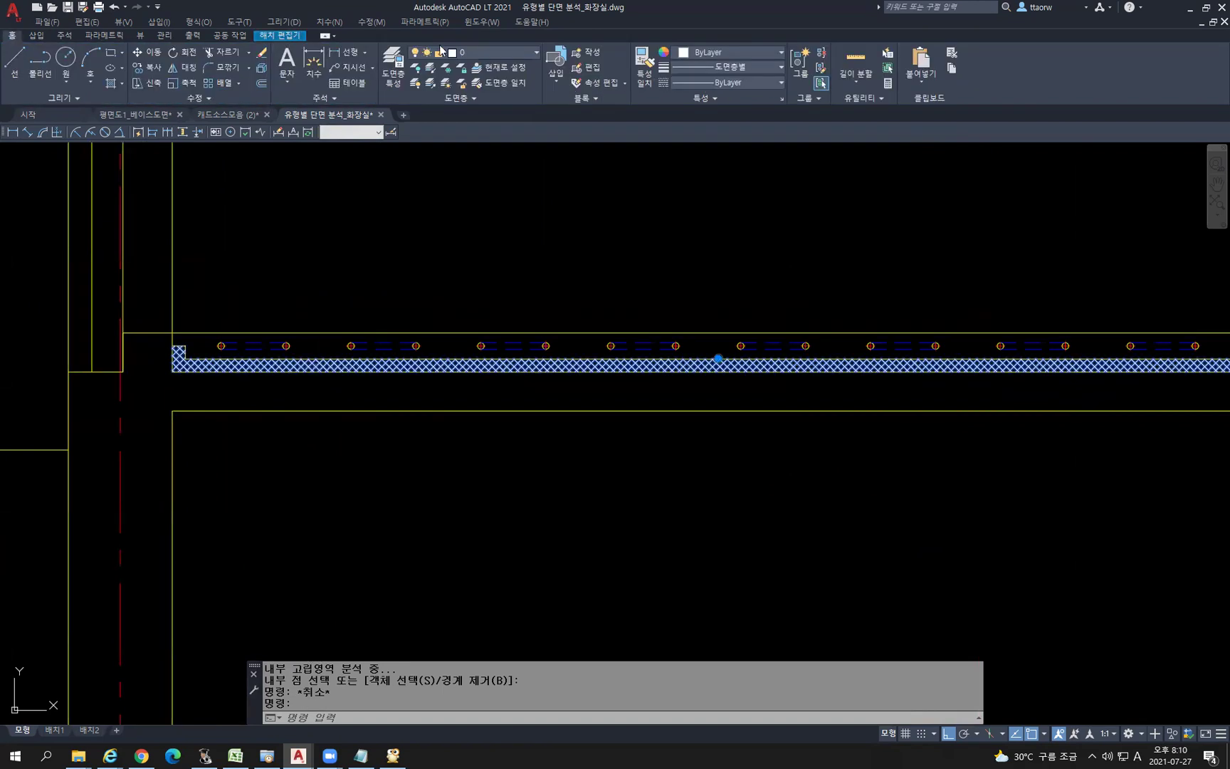
left_click(481, 50)
key("Escape")
key("Escape")
scroll(656, 391, "down", 4)
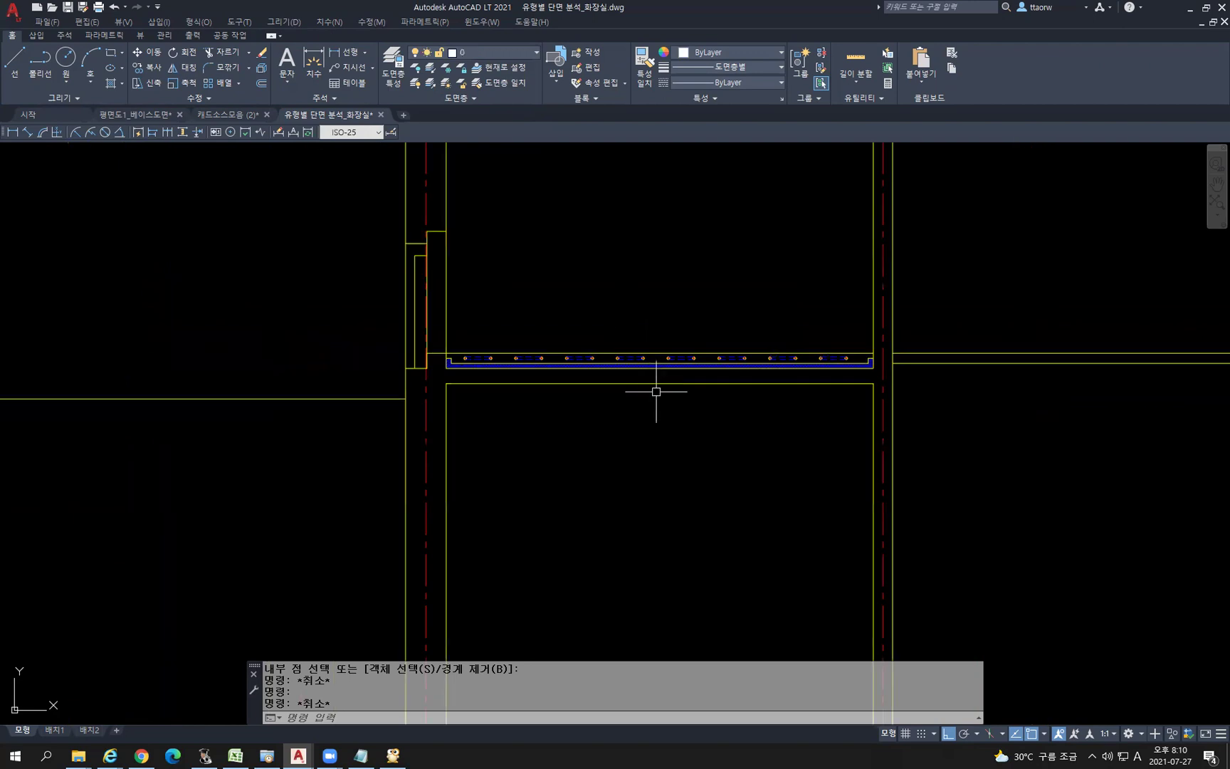
Offset the floor's top surface line 10 downward to create the floor finish thickness
middle_click_drag(689, 410, 671, 383)
type("o")
key("Return")
type("1")
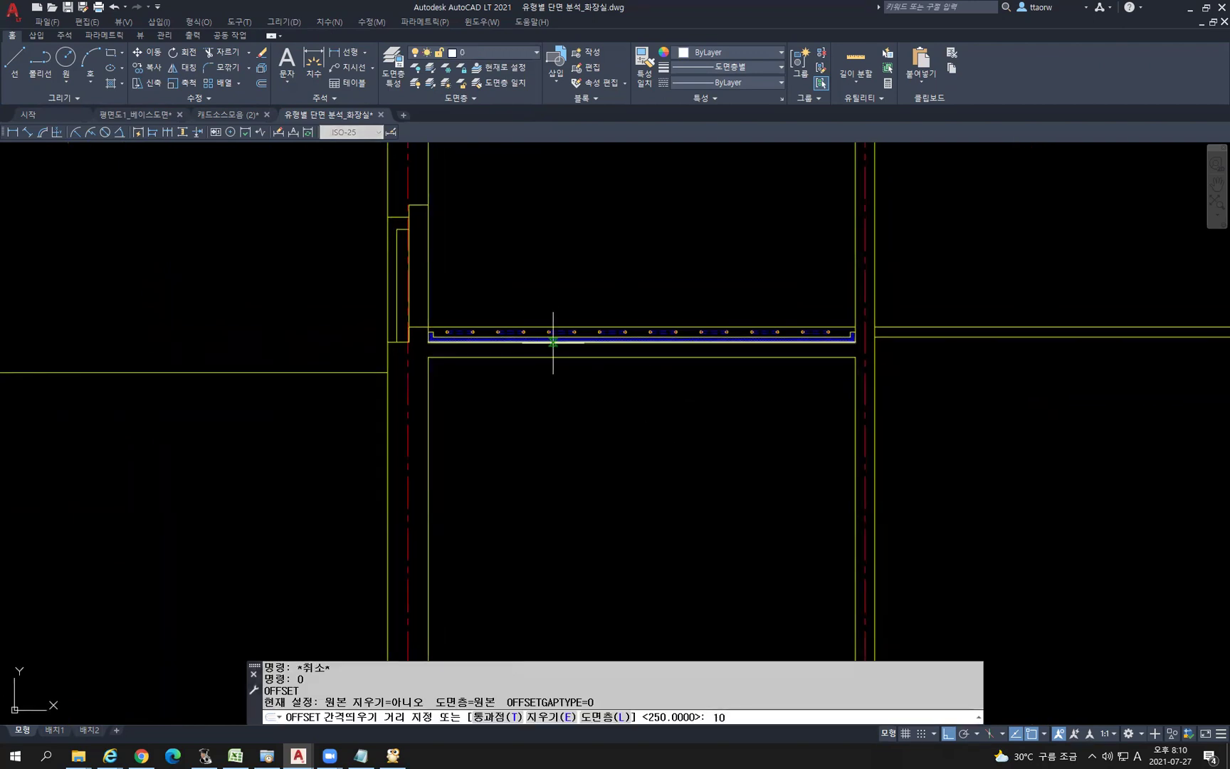
type("0")
key("Return")
scroll(548, 334, "up", 3)
left_click(565, 388)
key("Escape")
type("ma")
key("Return")
scroll(285, 370, "up", 4)
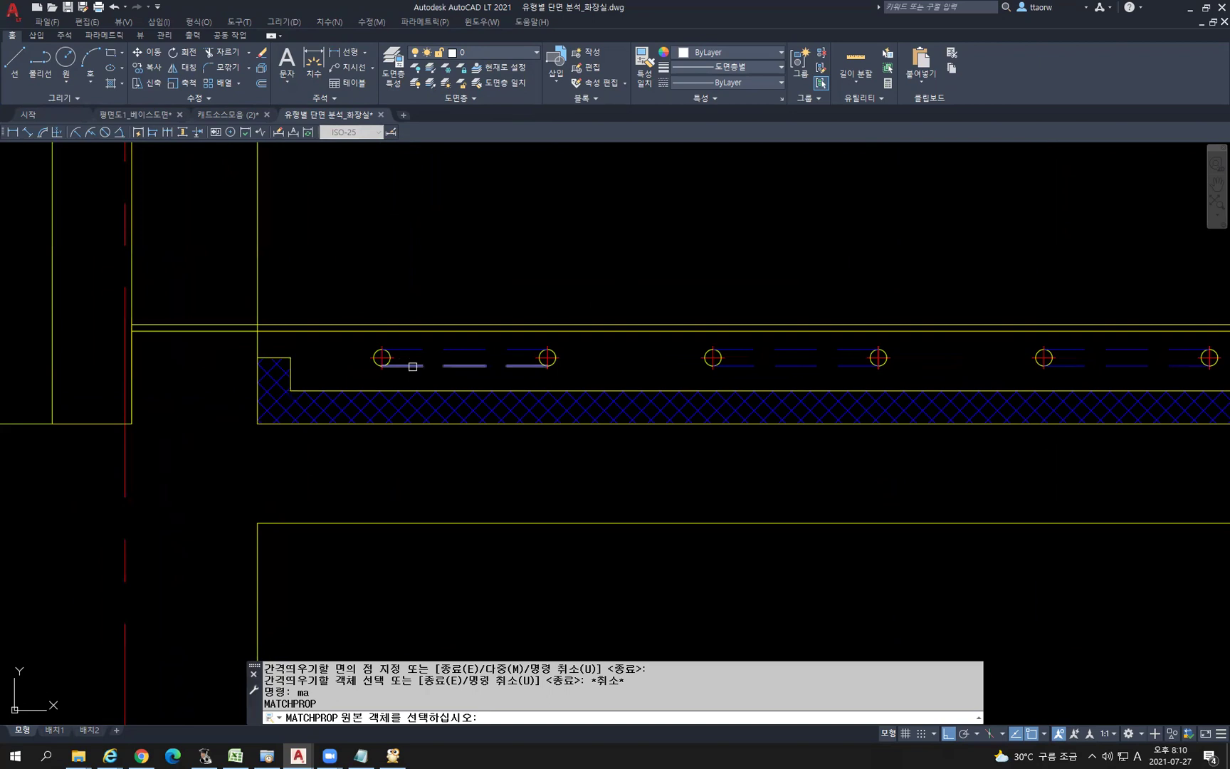
scroll(352, 354, "down", 8)
scroll(354, 349, "up", 6)
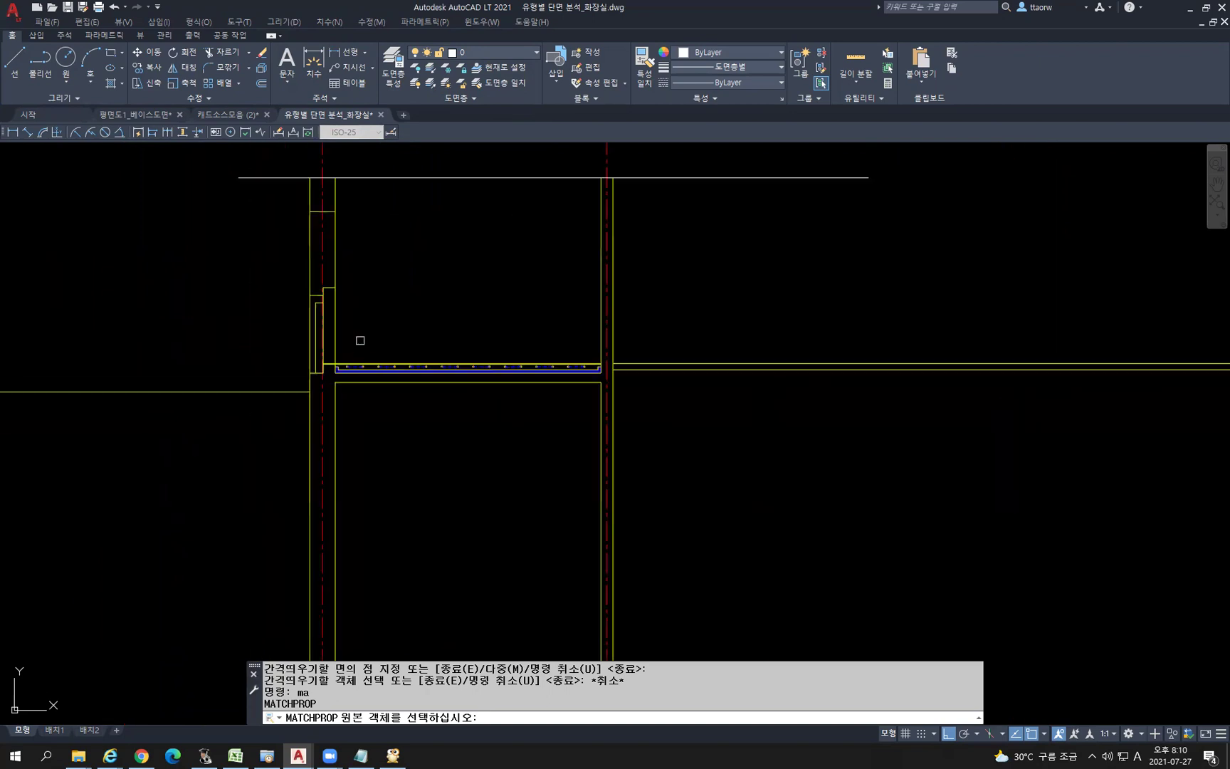
key("Escape")
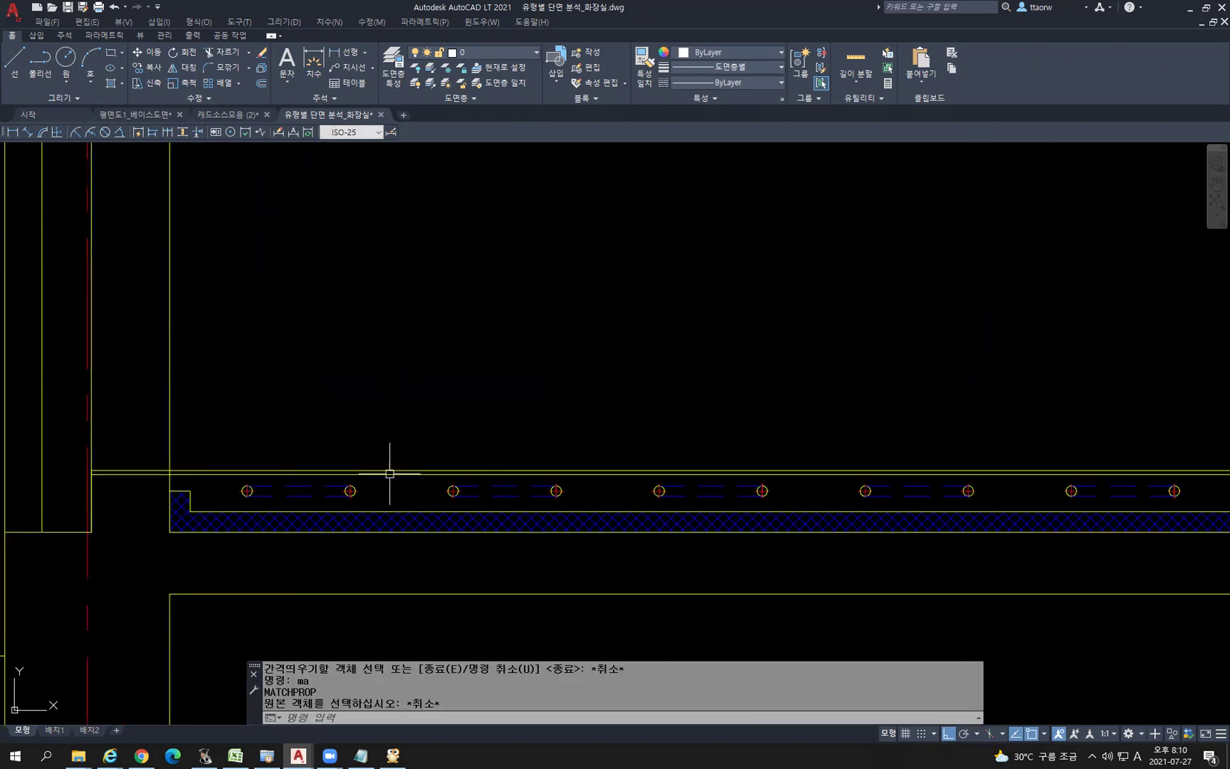
Assign the offset floor finish line above the heating pipes to the blue layer
left_click(389, 473)
left_click(510, 50)
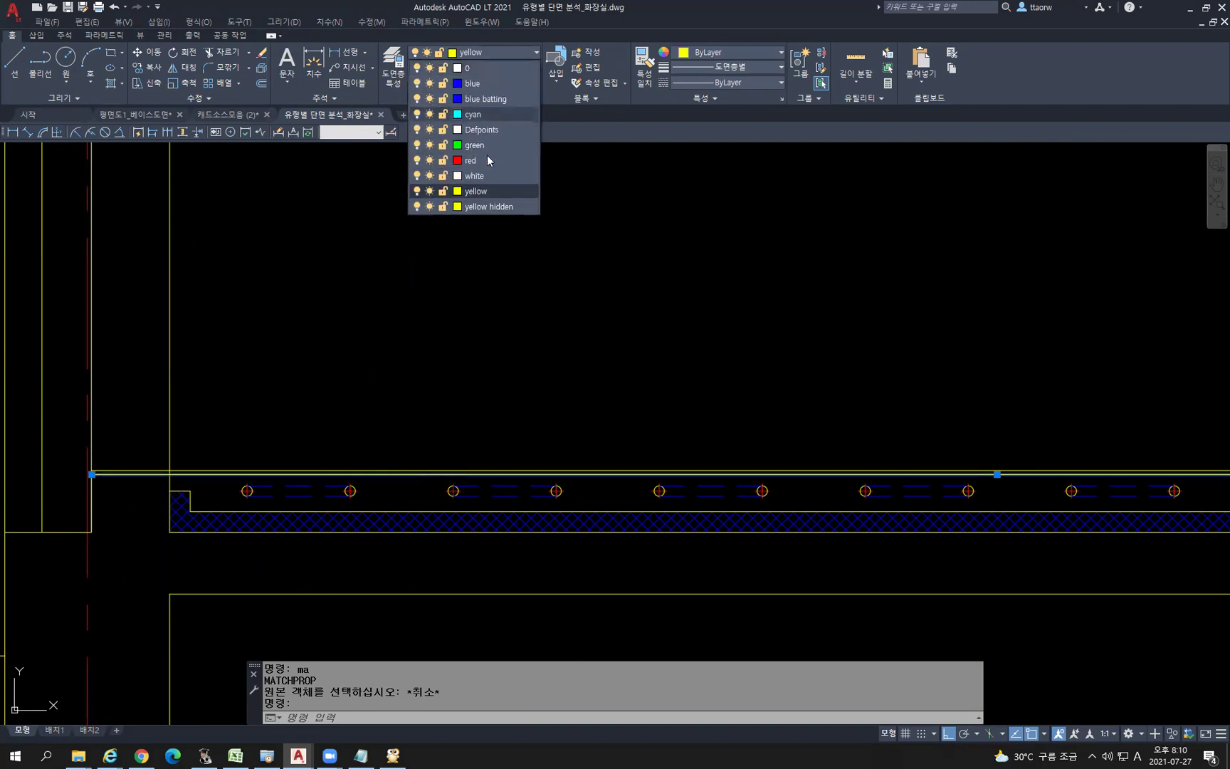
left_click(471, 68)
key("Escape")
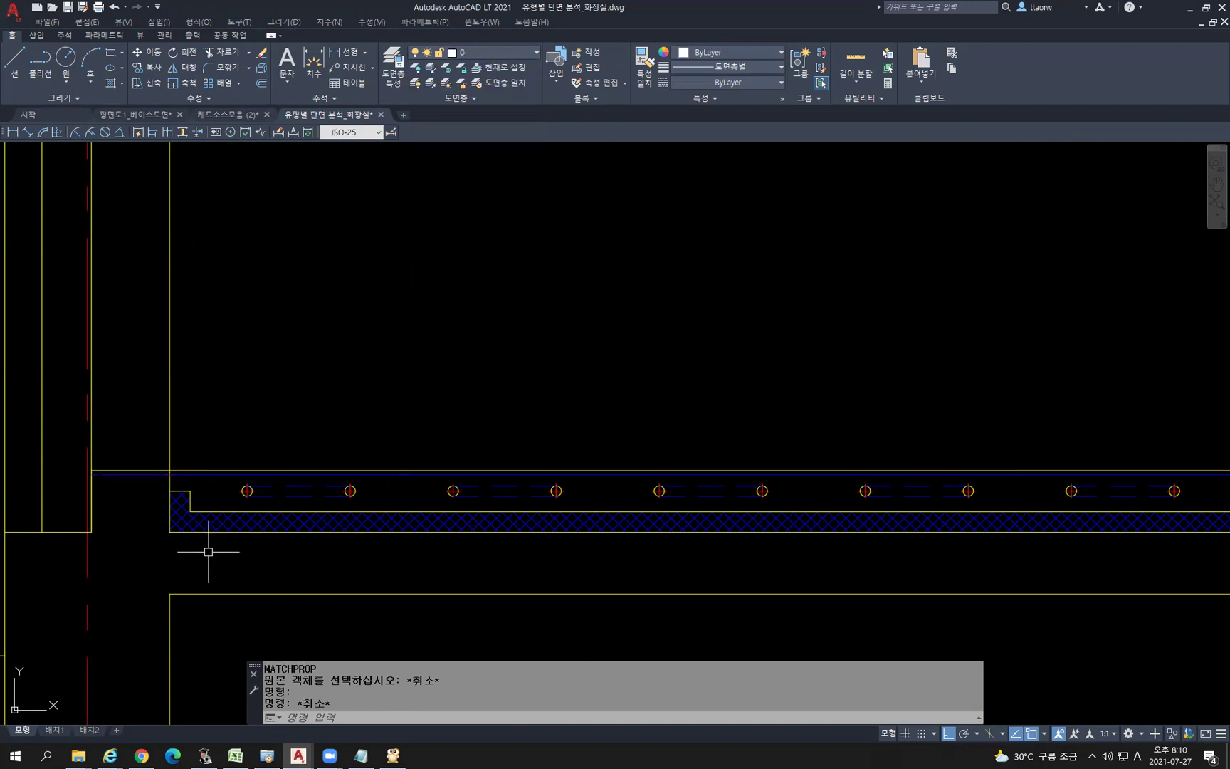
Trim the blue floor finish line where it crosses the left wall, using all objects as cutting edges
type("tr")
key("Return")
scroll(156, 485, "up", 2)
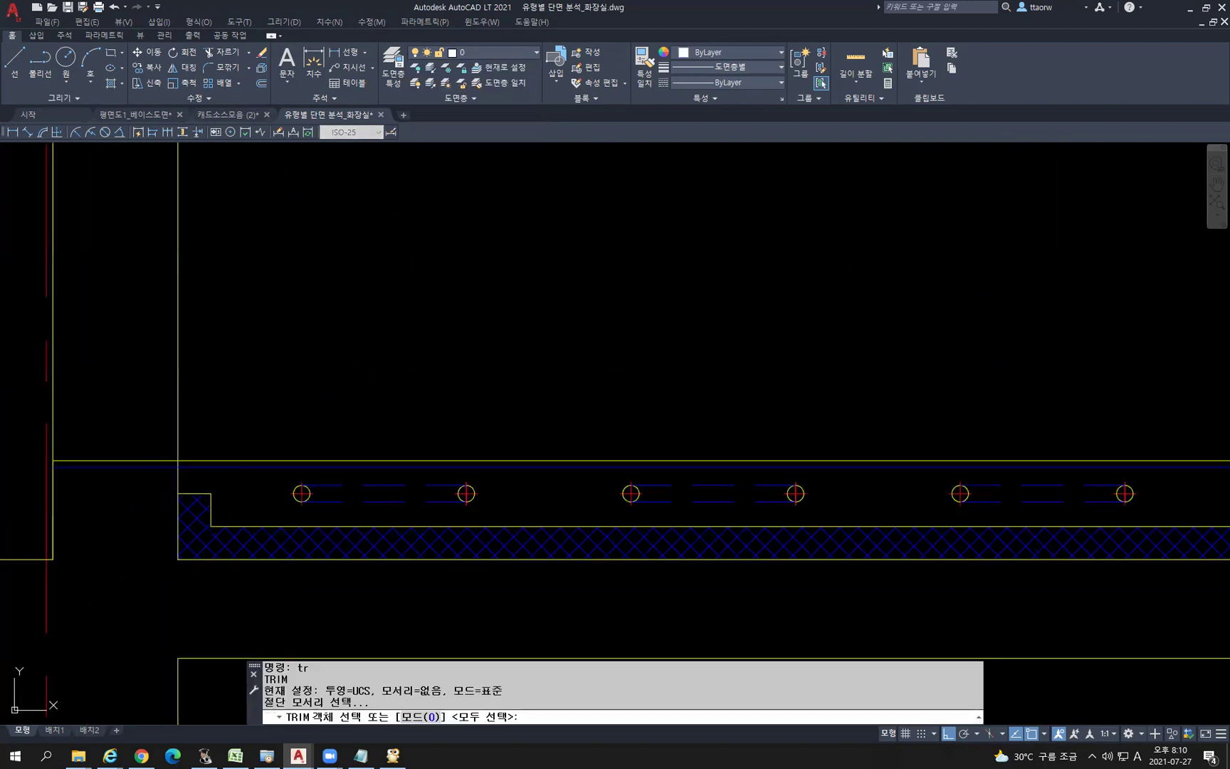
key("Return")
left_click(153, 464)
scroll(102, 423, "down", 4)
middle_click_drag(872, 443, 779, 433)
scroll(746, 444, "up", 3)
scroll(647, 464, "down", 3)
middle_click_drag(597, 469, 982, 303)
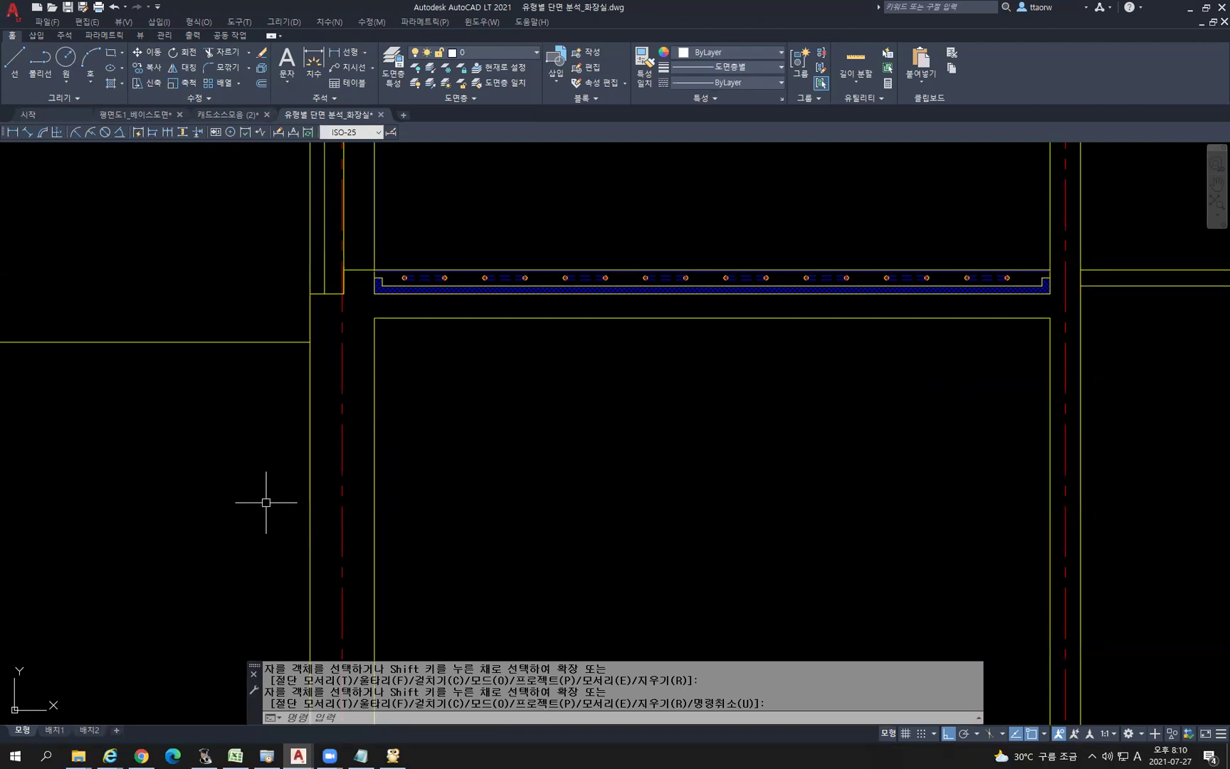
Offset the underside line of the floor slab 2100 downward between the two walls
scroll(448, 483, "down", 3)
middle_click_drag(447, 483, 439, 327)
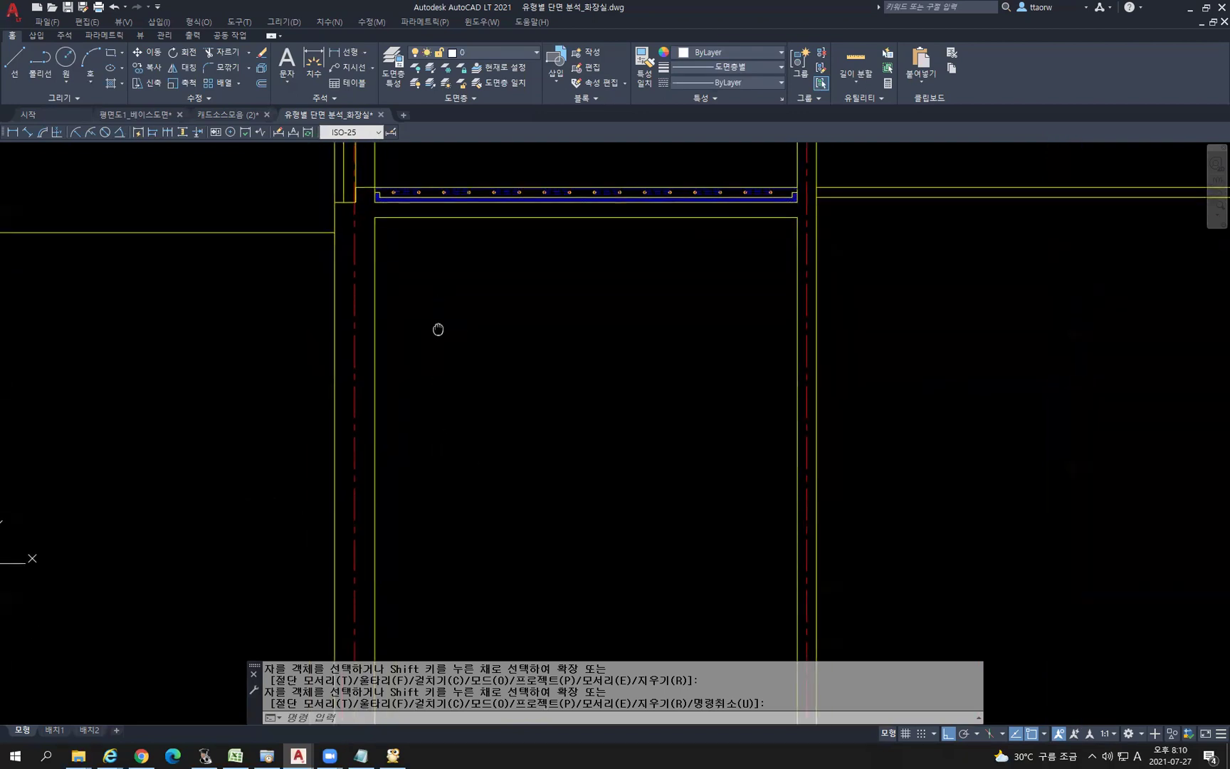
key("Escape")
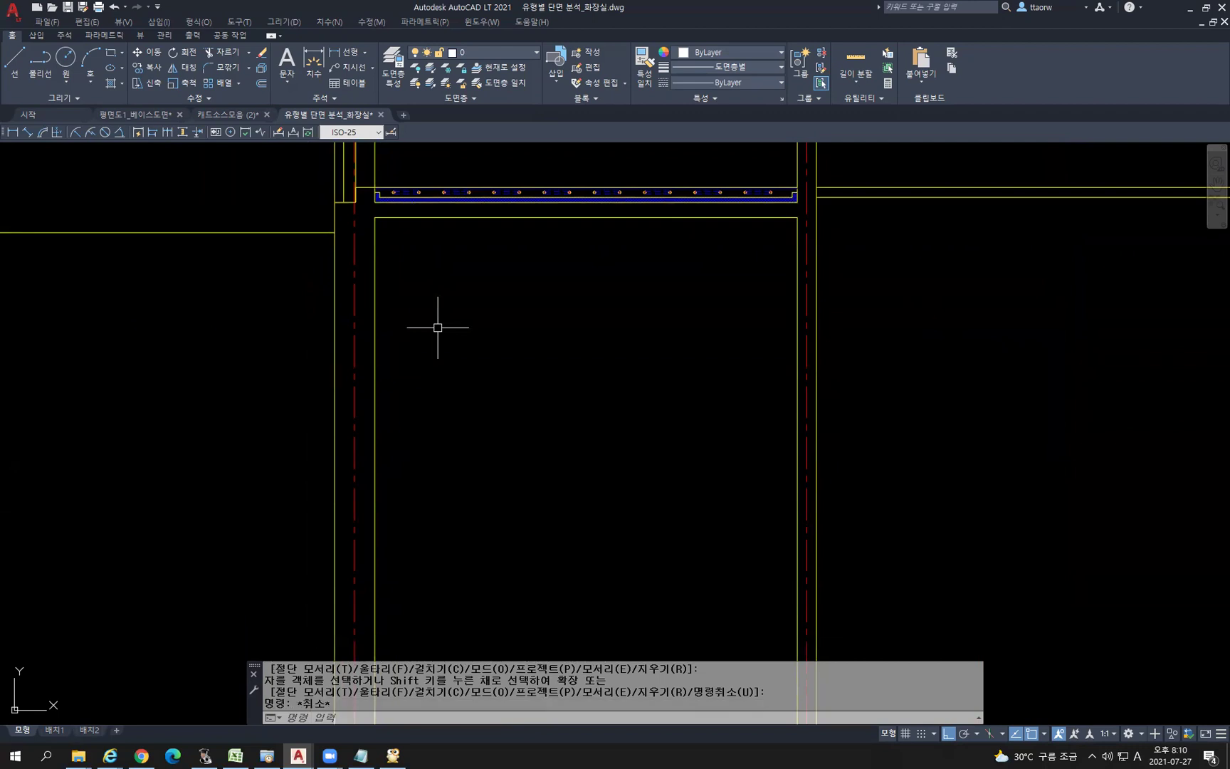
type("o")
key("Return")
type("2")
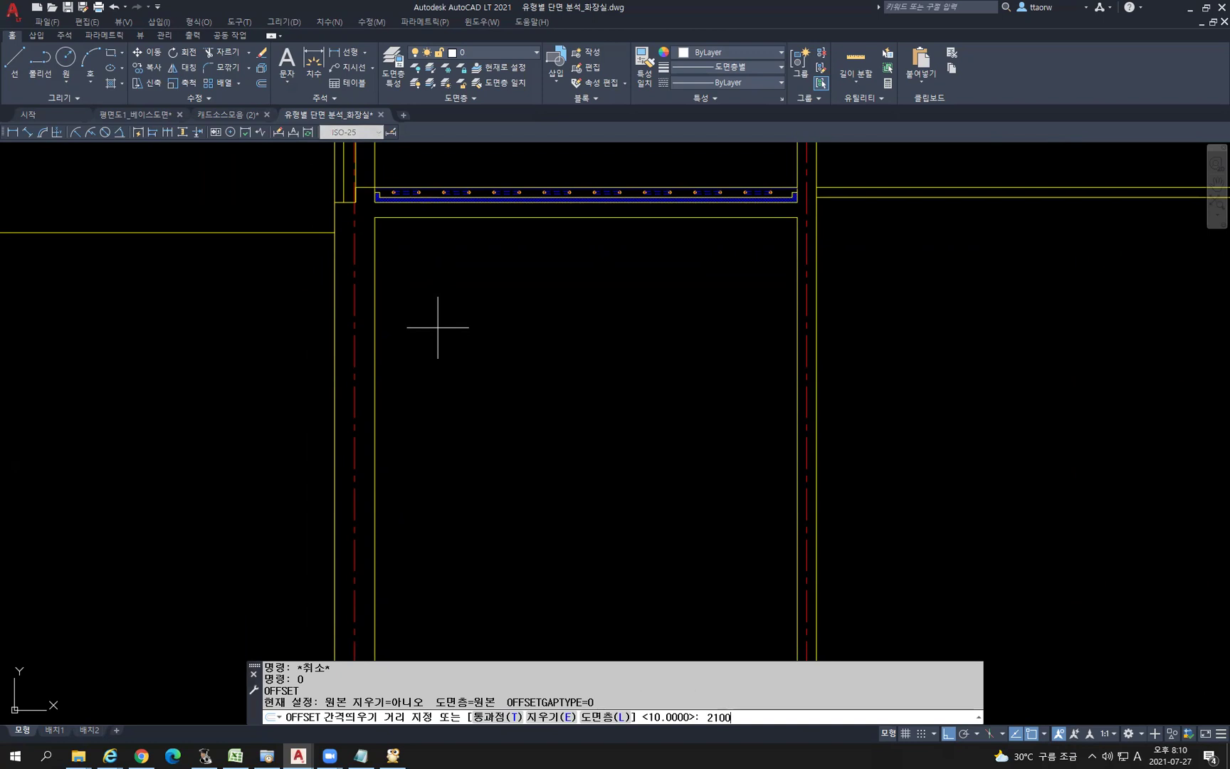
type("100")
key("Return")
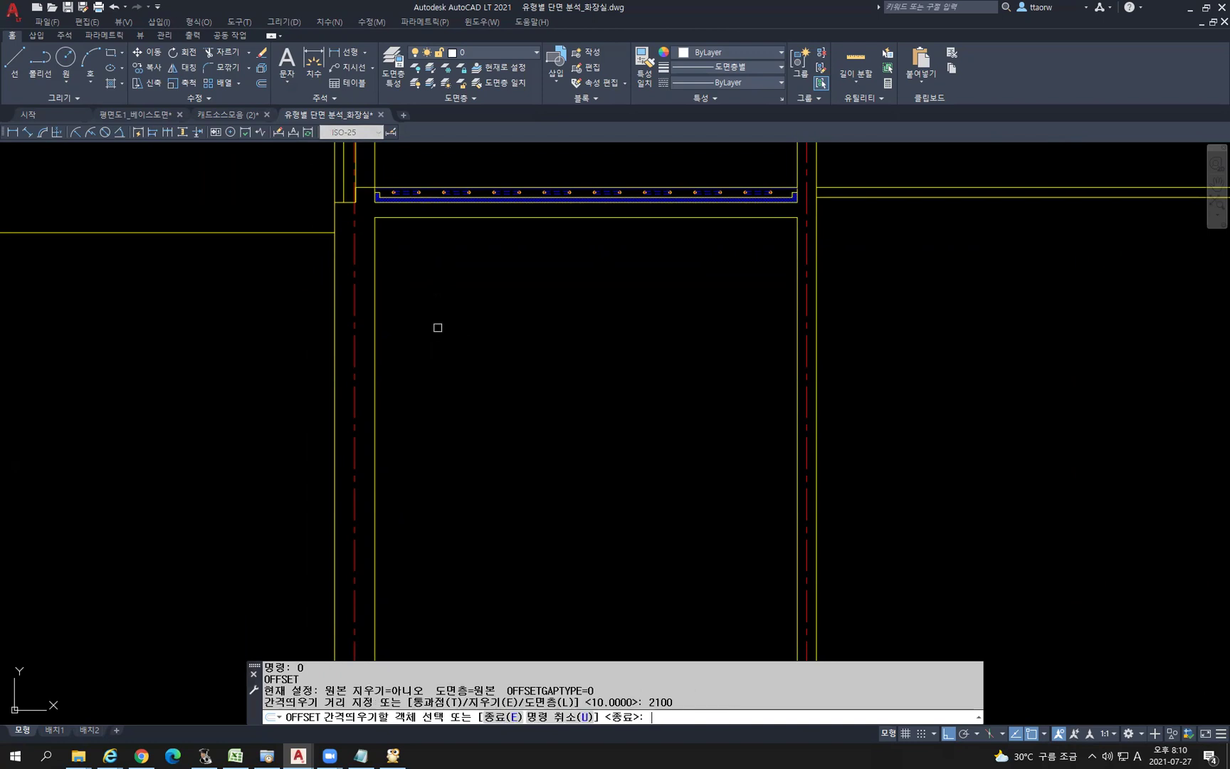
left_click(513, 219)
left_click(493, 573)
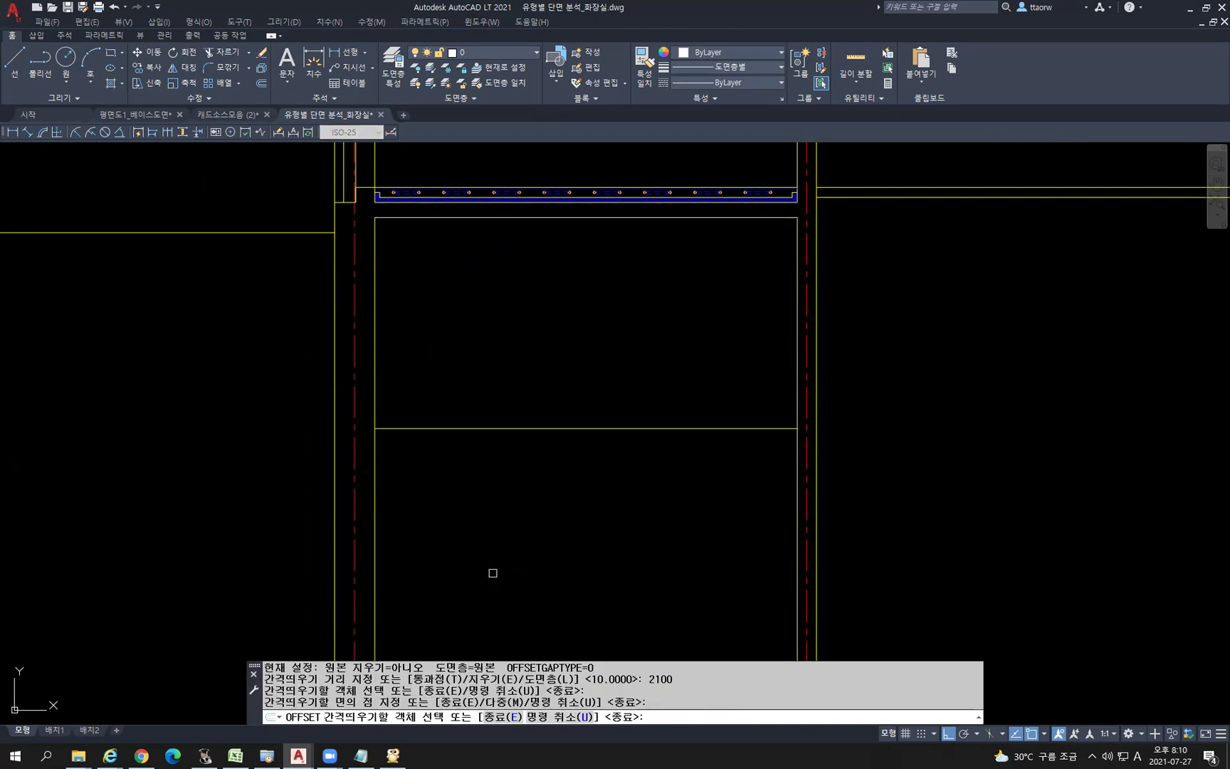
key("Escape")
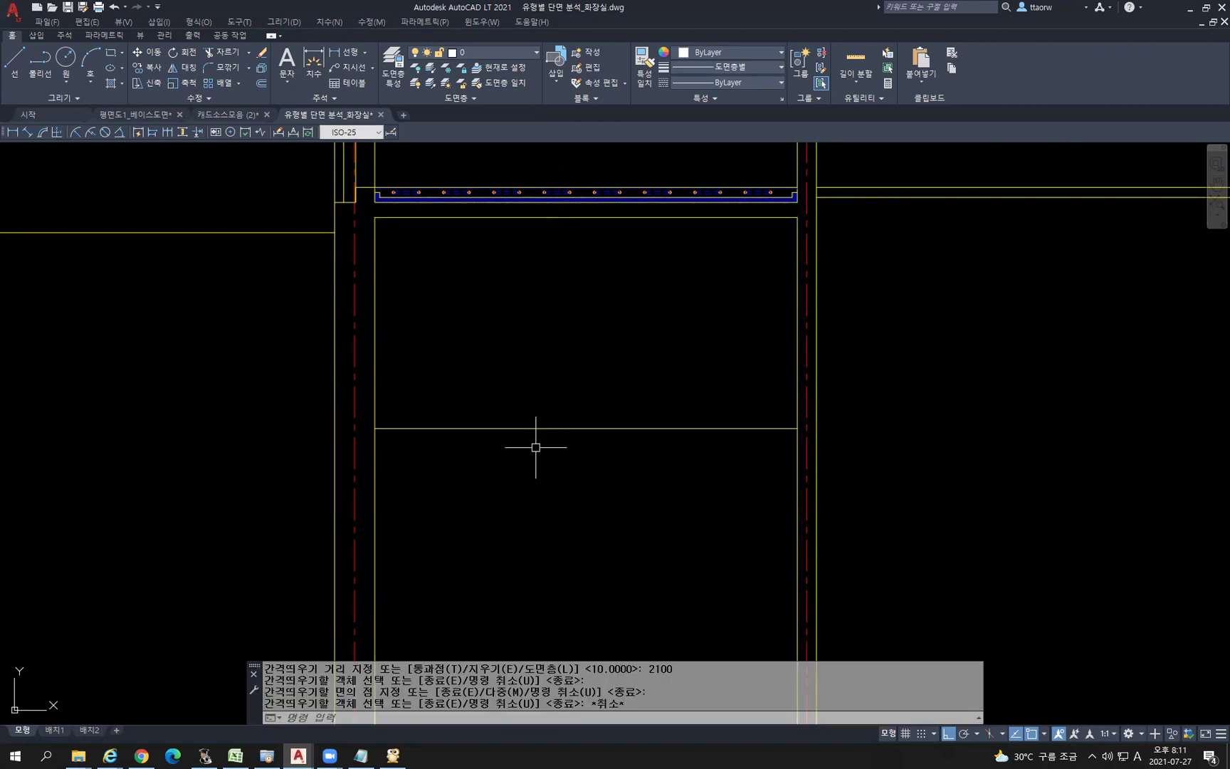
key("Escape")
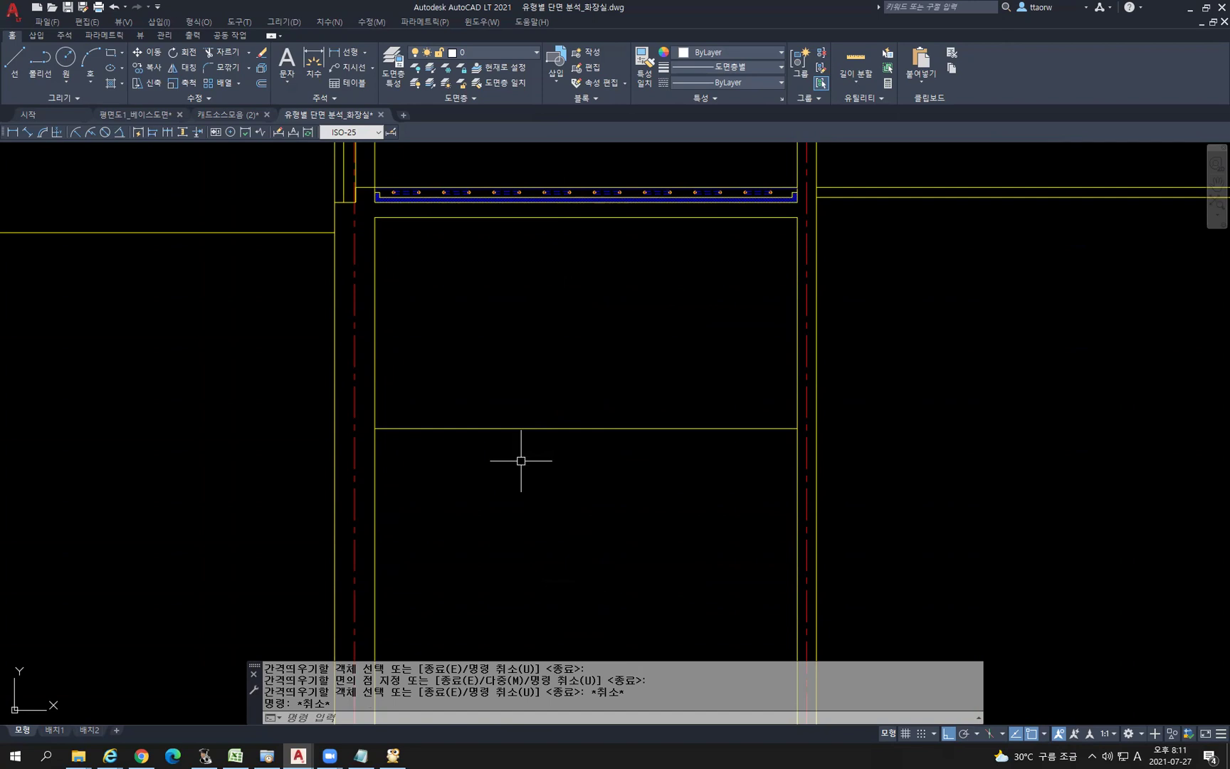
Offset the new horizontal line 400 downward to form the foundation slab thickness
type("o")
key("Return")
key("Return")
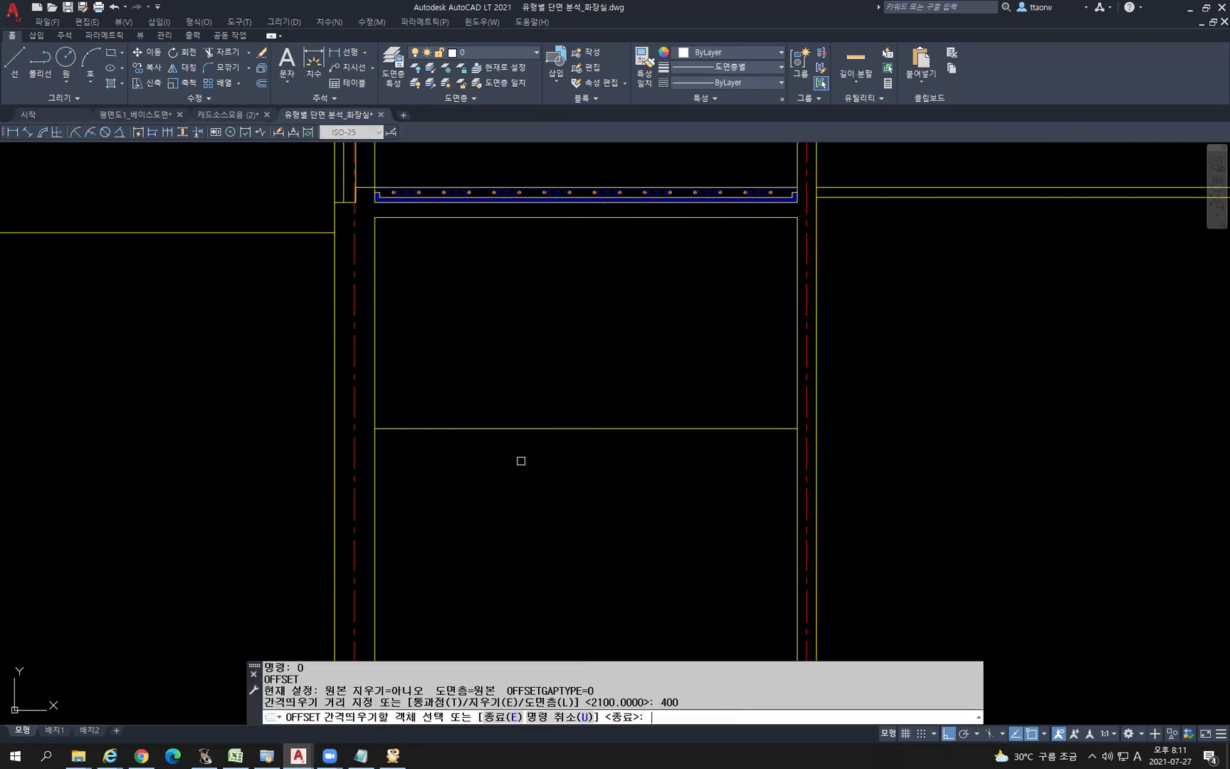
left_click(552, 428)
left_click(577, 513)
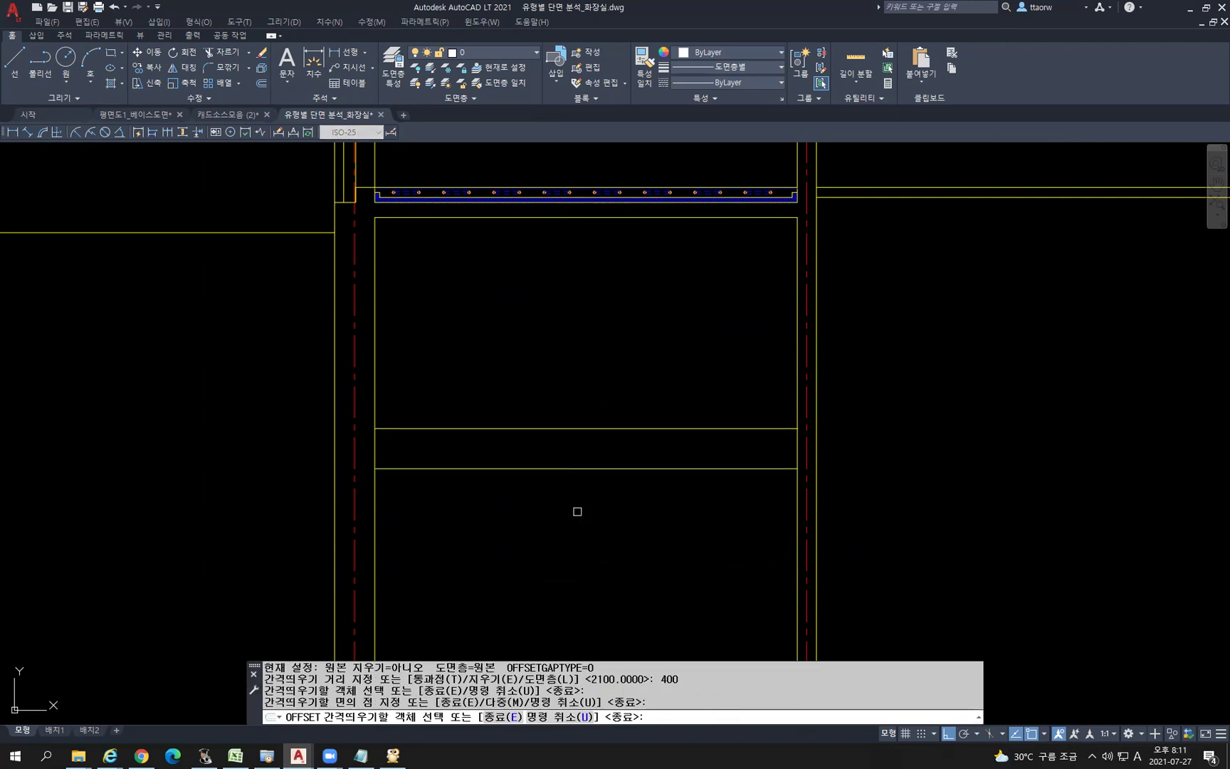
key("Return")
Offset the foundation slab's bottom line 50 downward for the thin layer beneath it
key("Return")
type("50")
key("Return")
left_click(577, 469)
left_click(584, 513)
key("Return")
Offset the lowest horizontal line another 200 downward to form the base layer
key("Return")
type("200")
key("Return")
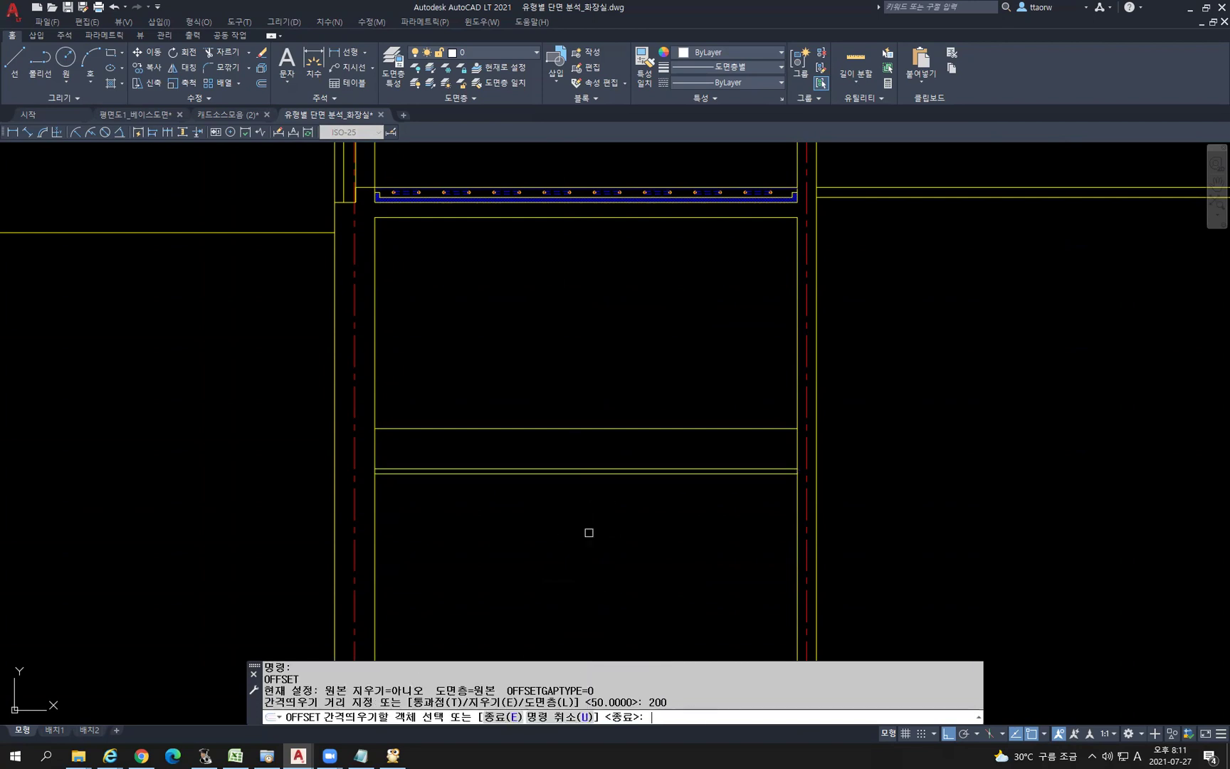
left_click(593, 473)
left_click(607, 533)
scroll(608, 530, "down", 2)
mouse_move(608, 519)
middle_mouse_down()
mouse_move(674, 415)
mouse_move(544, 478)
middle_mouse_up()
key("Escape")
scroll(628, 462, "up", 2)
key("Escape")
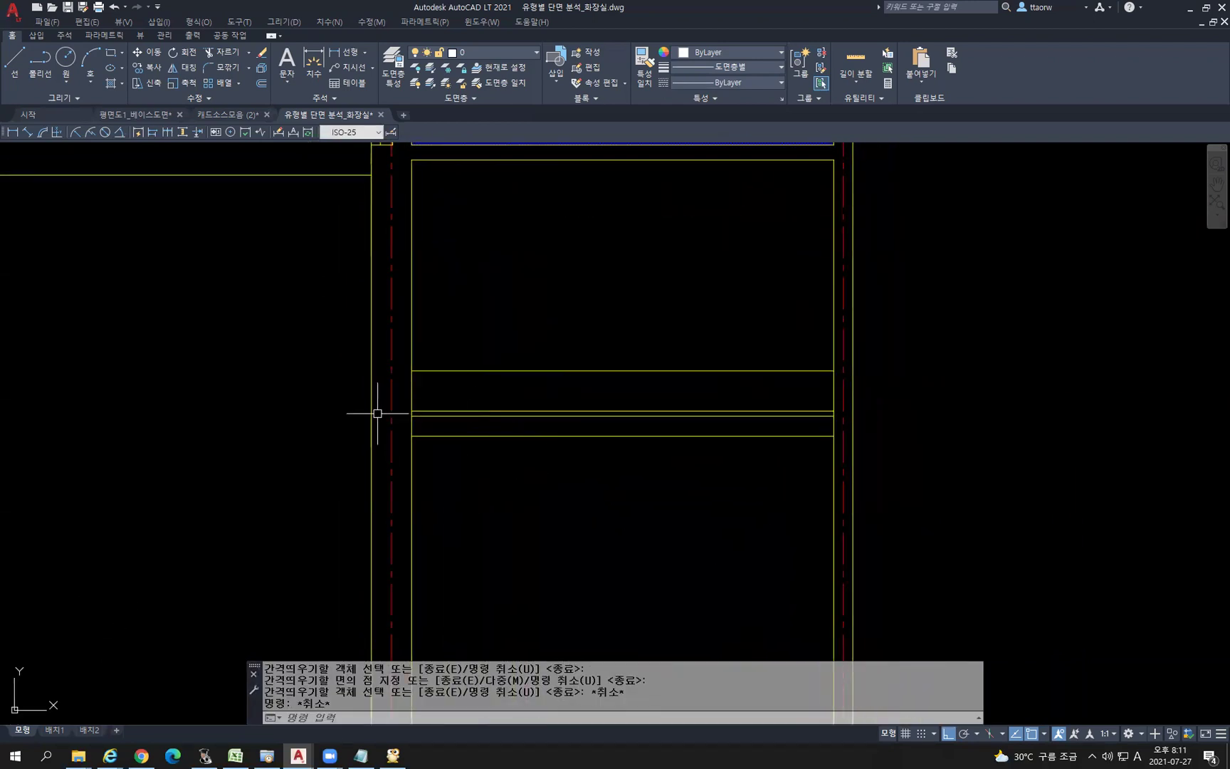
Offset the outer face lines of both walls 200 outward
type("O")
key("Return")
type("200")
key("Return")
left_click(371, 412)
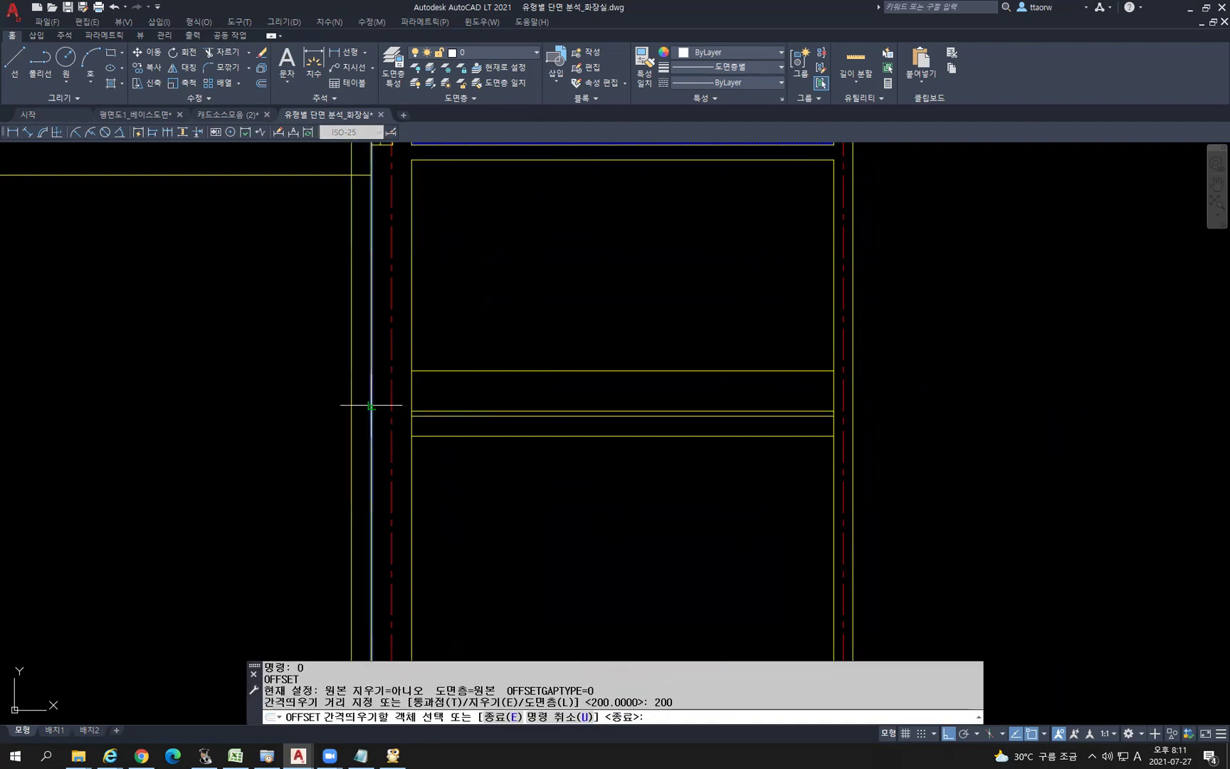
left_click(354, 406)
left_click(852, 389)
left_click(896, 410)
key("Escape")
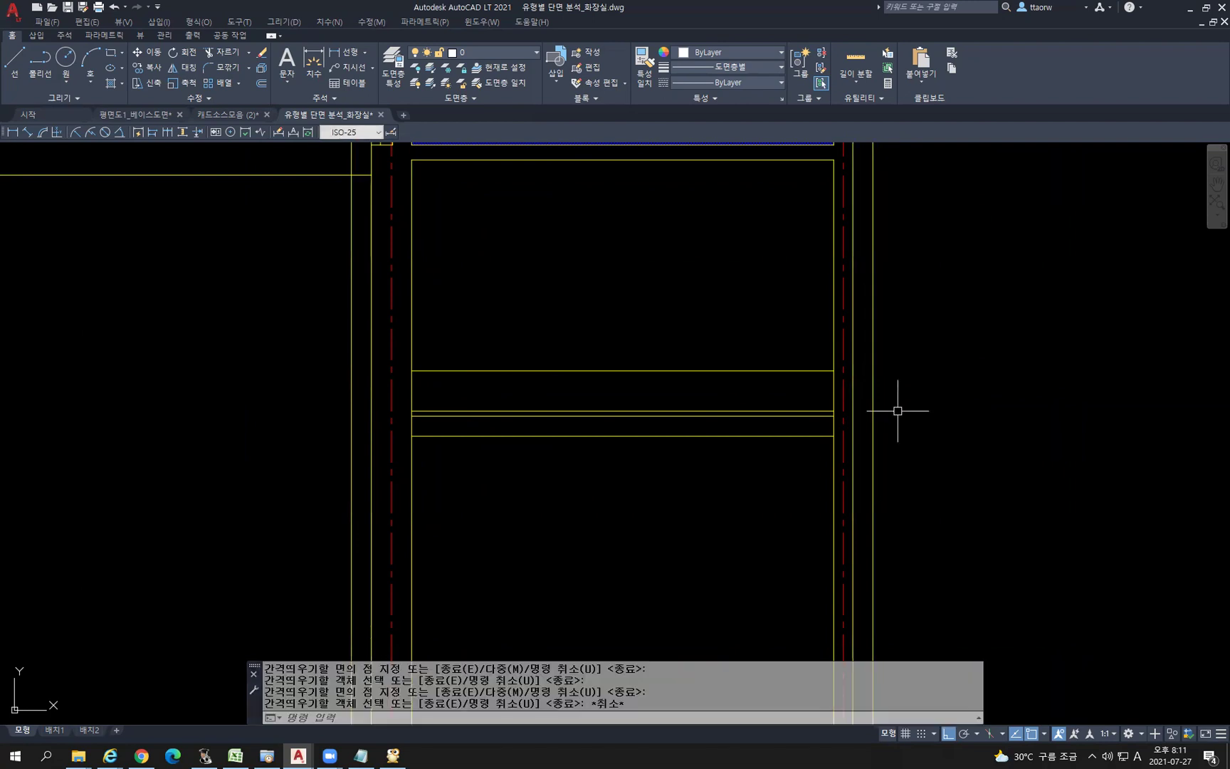
Join the foundation's top line to both new outer vertical lines with zero-radius fillets
type("F")
key("Return")
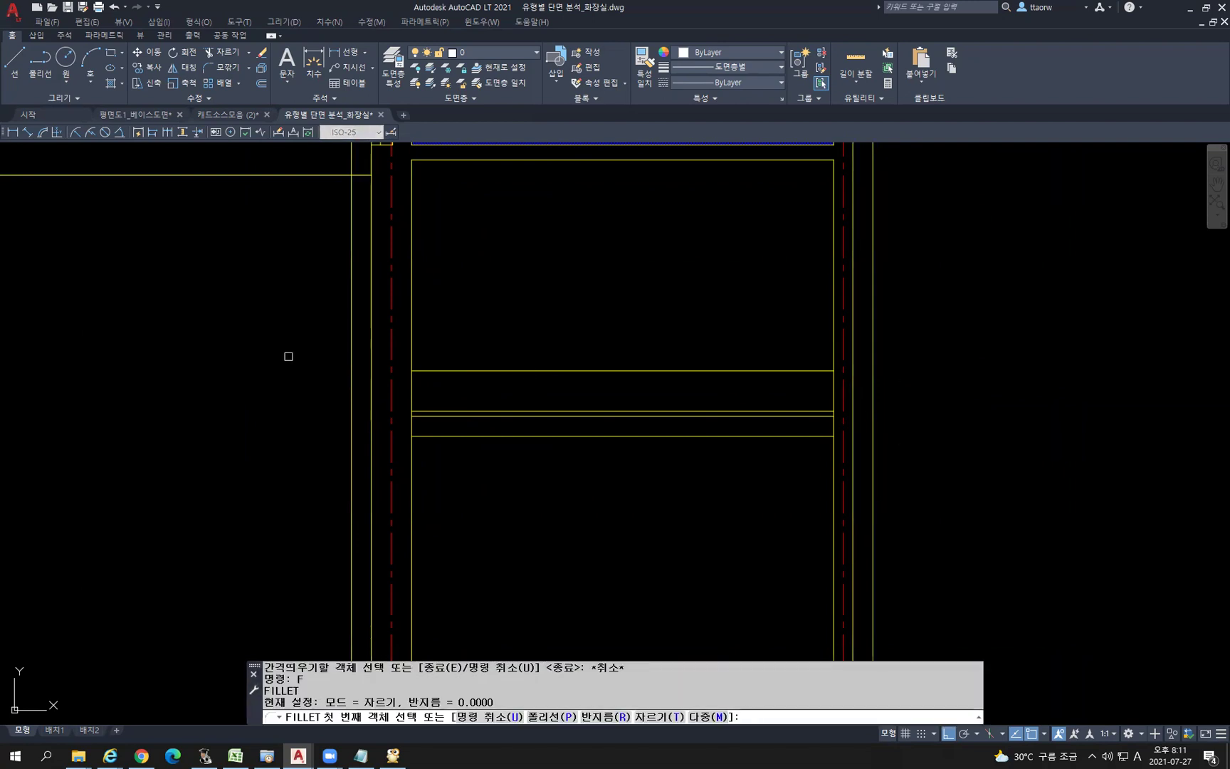
left_click(351, 403)
left_click(470, 370)
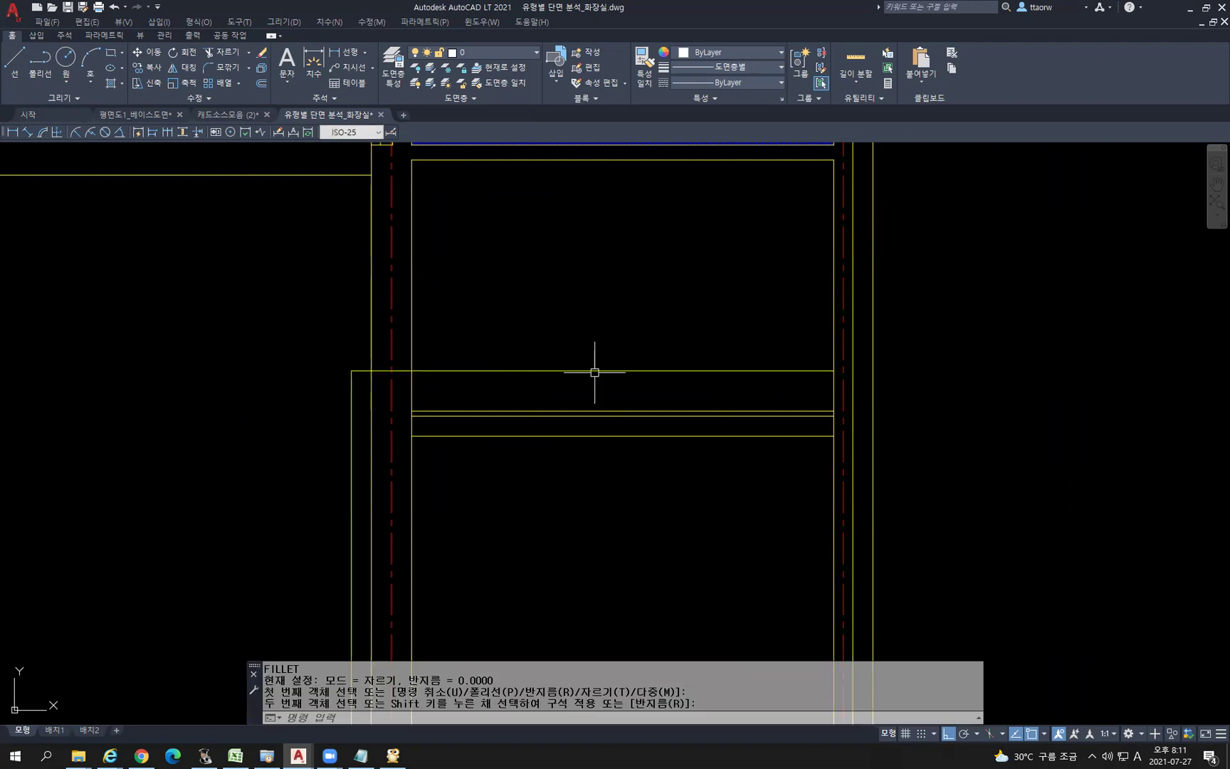
key("Return")
left_click(749, 369)
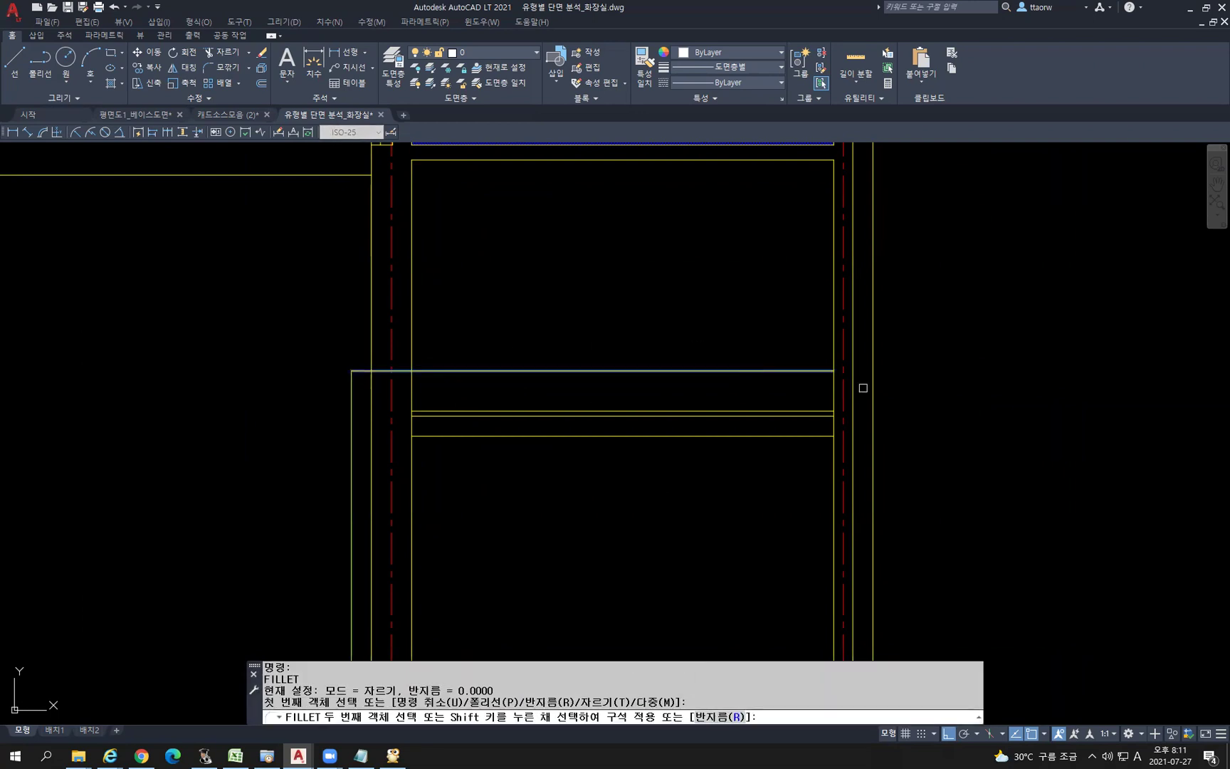
left_click(872, 400)
key("Escape")
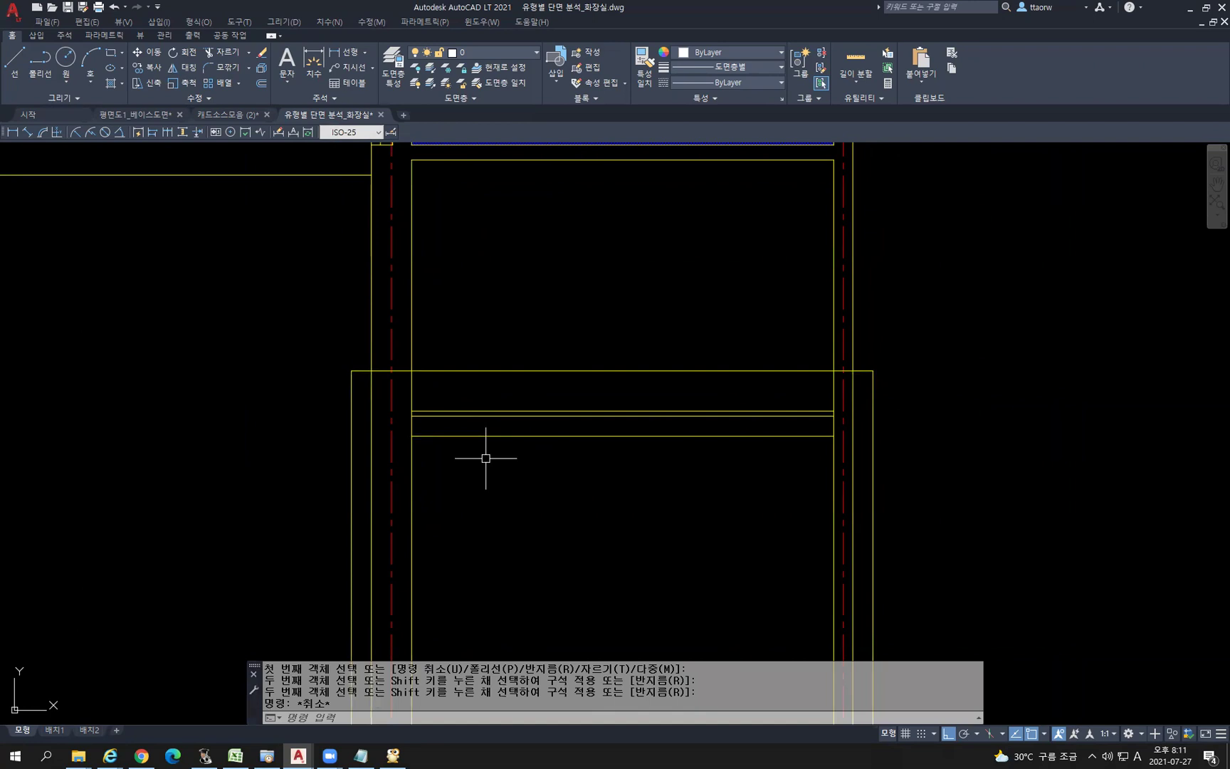
Offset the foundation's two outer vertical lines 100 outward
type("o")
key("Return")
type("100")
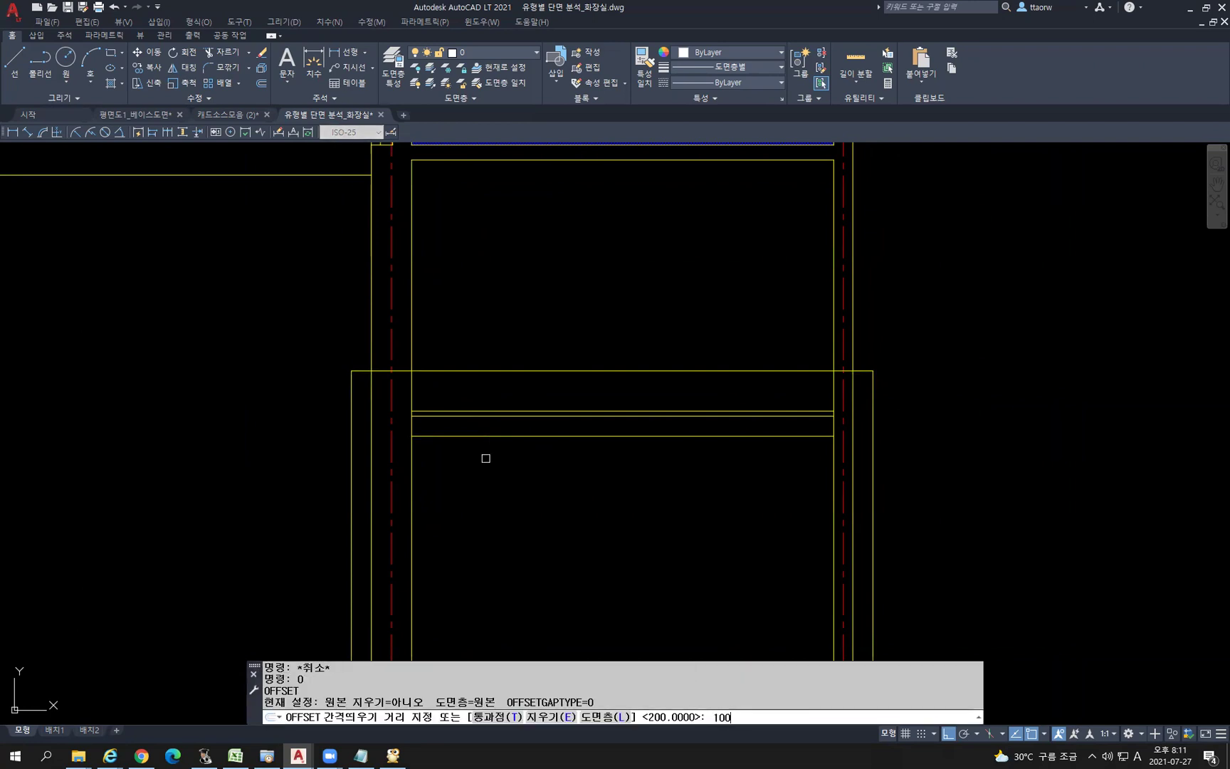
key("Return")
scroll(483, 458, "up", 2)
left_click(278, 381)
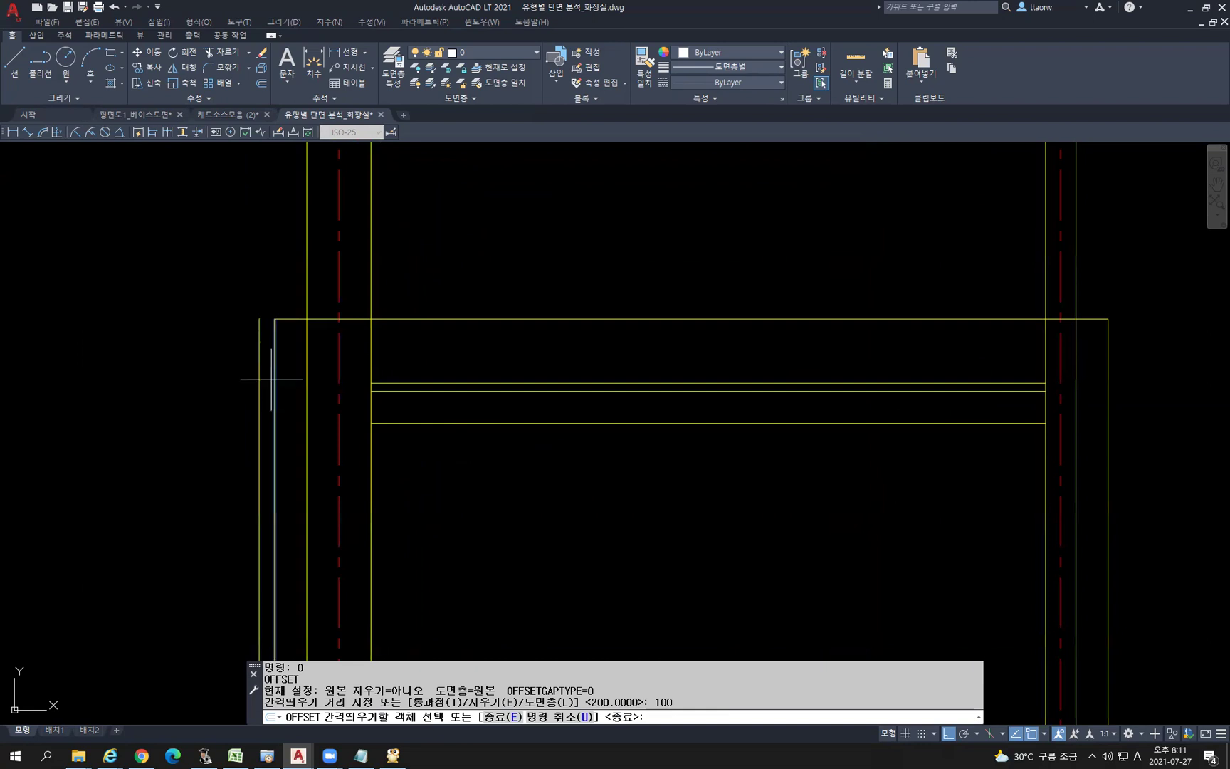
left_click(148, 396)
left_click(1108, 384)
left_click(1139, 384)
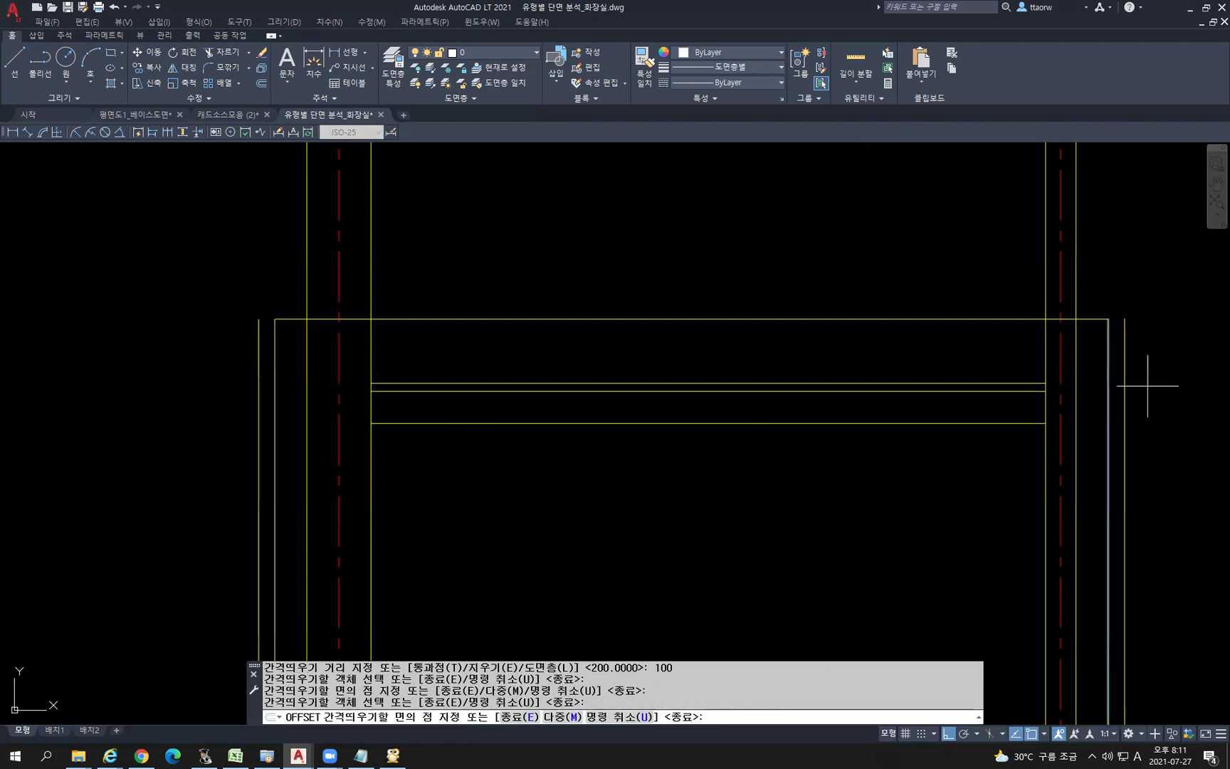
key("Escape")
scroll(1039, 420, "down", 2)
mouse_move(960, 455)
middle_mouse_down()
mouse_move(779, 549)
mouse_move(793, 549)
middle_mouse_up()
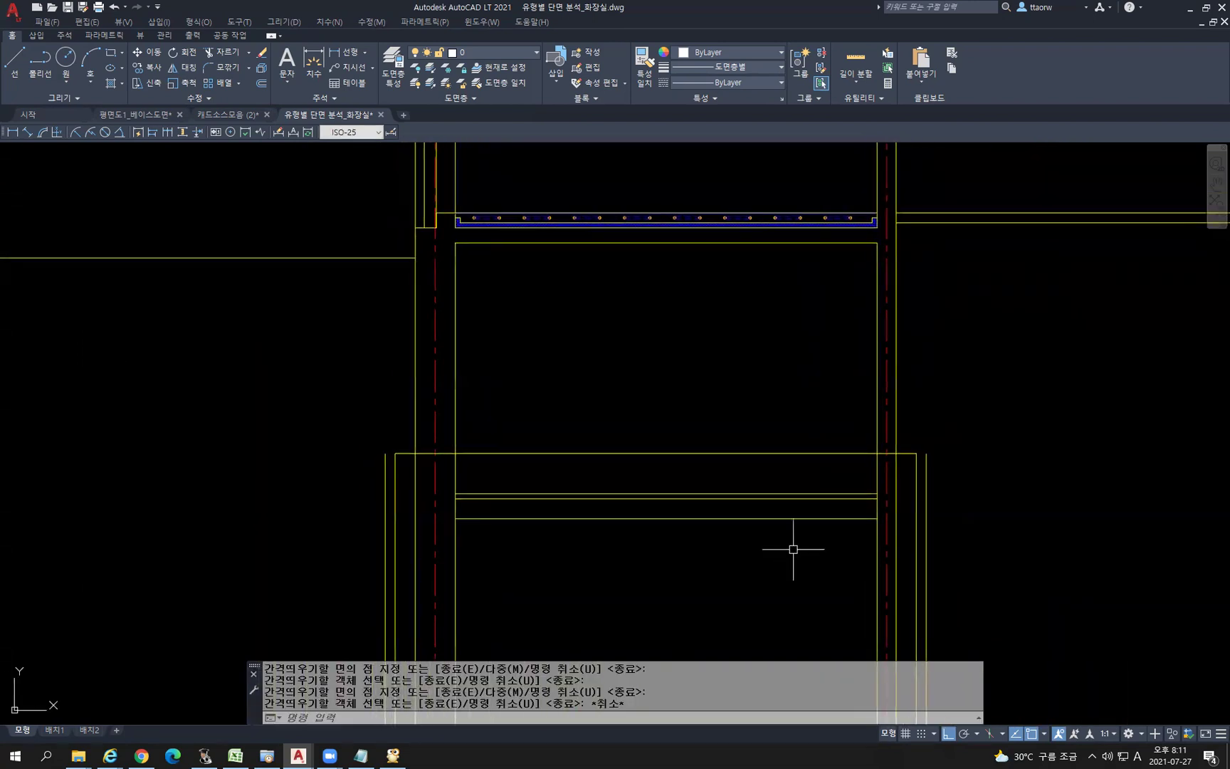
Join the outermost verticals to the foundation's bottom line and the lowest base line with multiple zero-radius fillets, closing the base rectangle
key("Escape")
key("Escape")
type("f")
key("Return")
type("m")
key("Return")
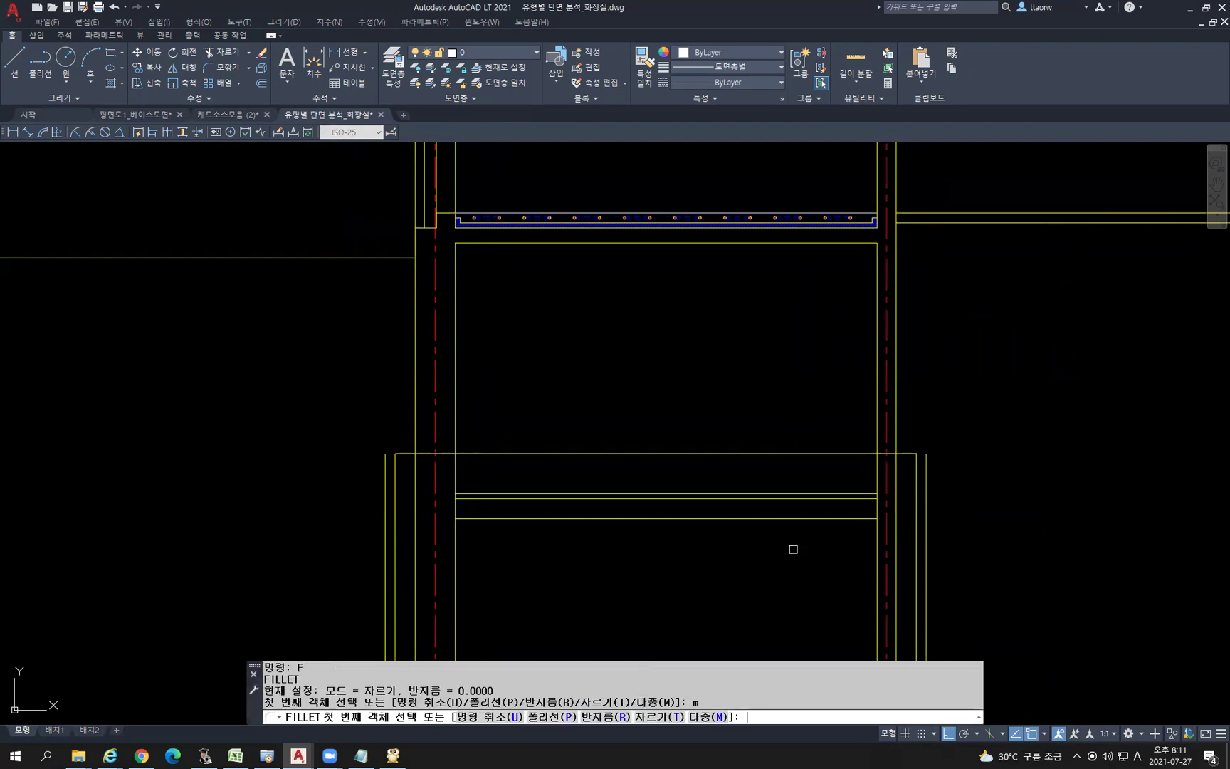
left_click(503, 519)
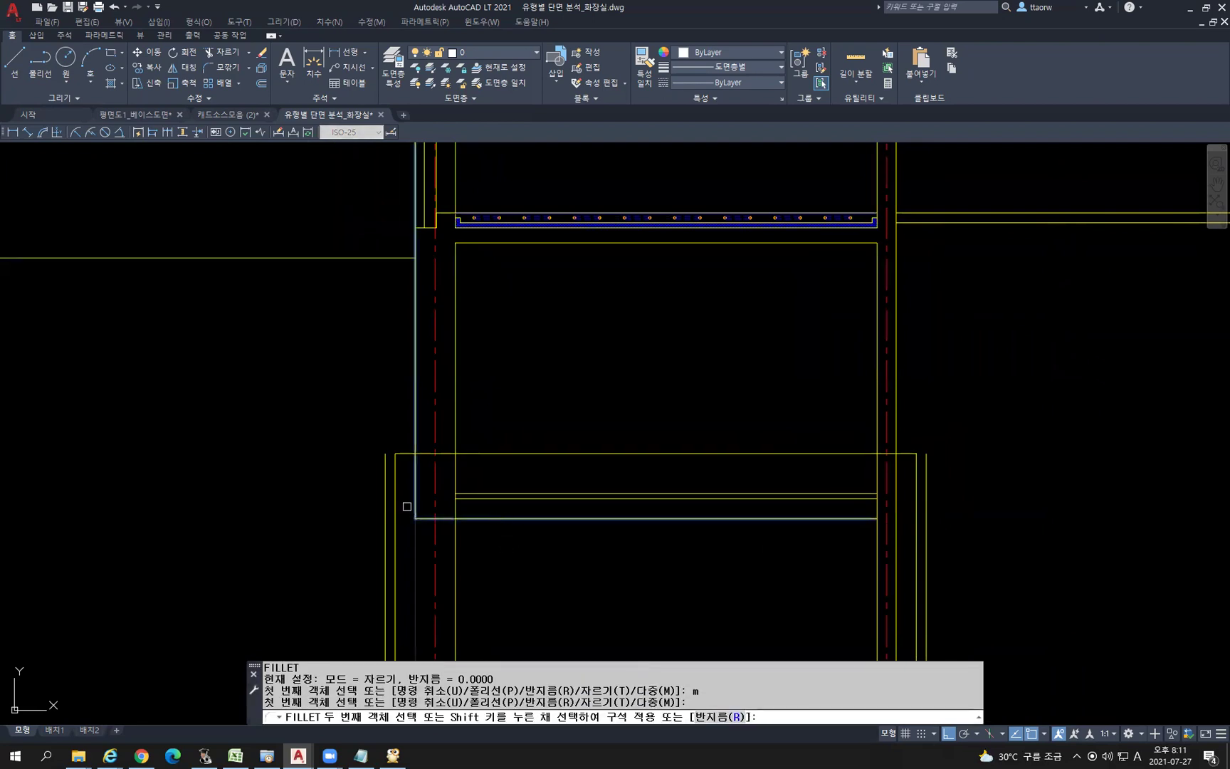
left_click(385, 510)
left_click(384, 510)
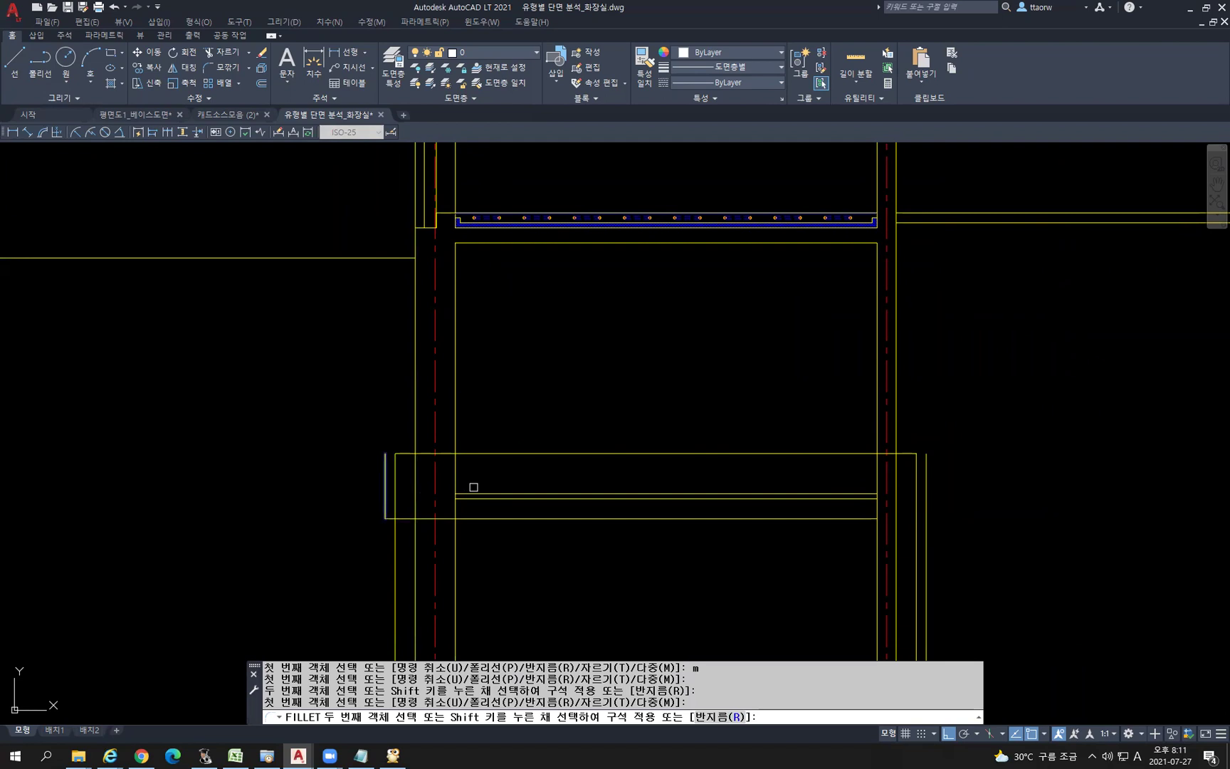
left_click(472, 494)
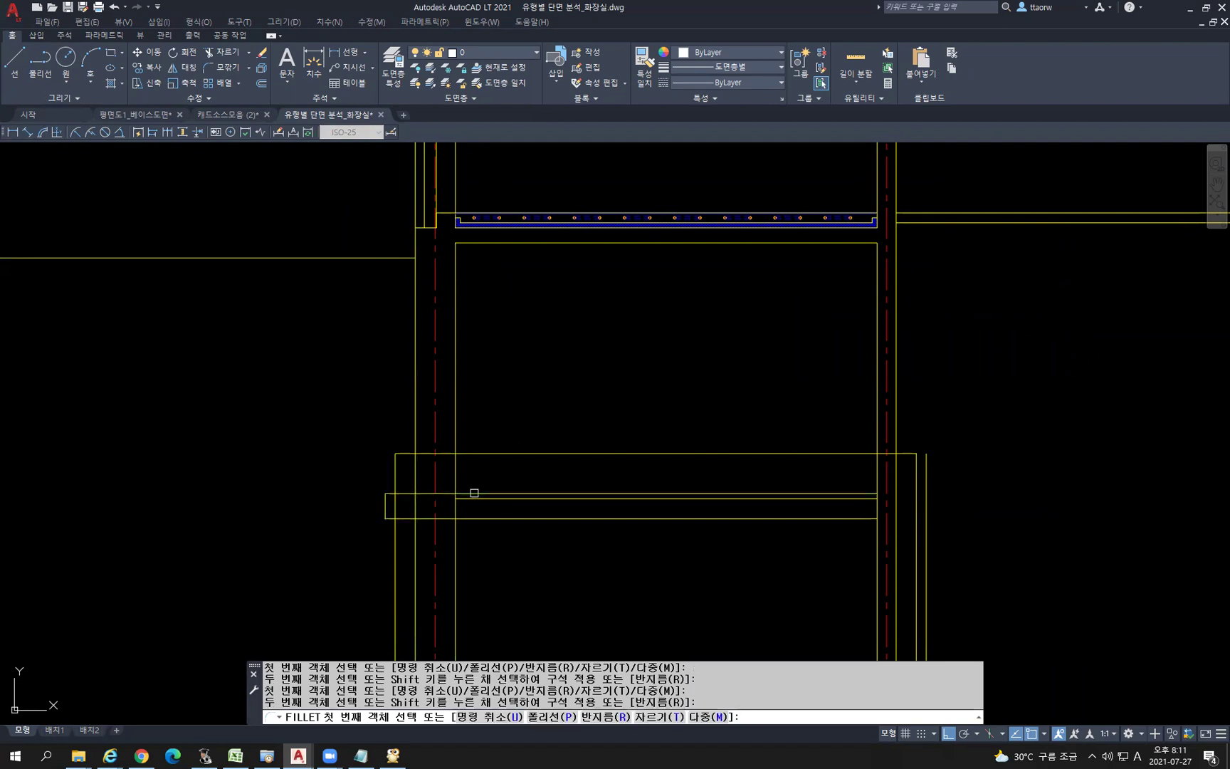
left_click(833, 494)
left_click(926, 508)
left_click(871, 518)
left_click(925, 512)
key("Escape")
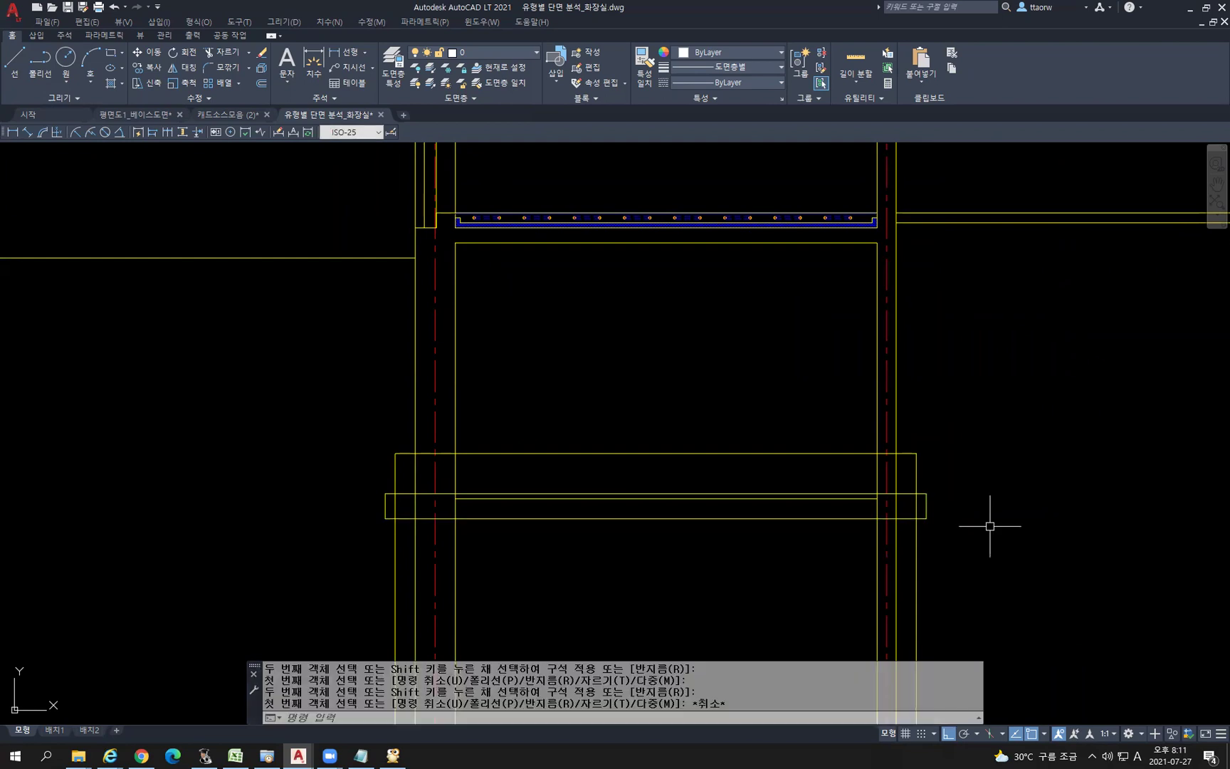
Extend the thin layer's lower line at both ends to the base rectangle's outer vertical edges
type("ex")
key("Return")
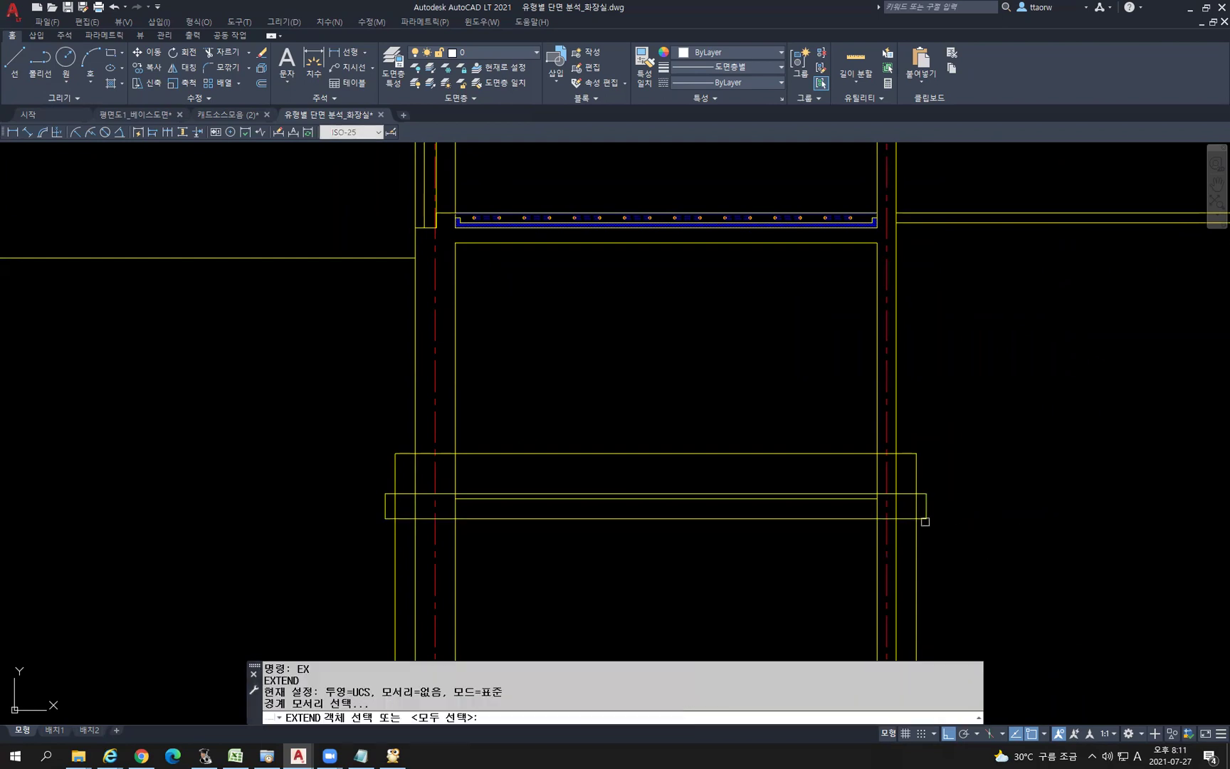
left_click(925, 507)
left_click(395, 507)
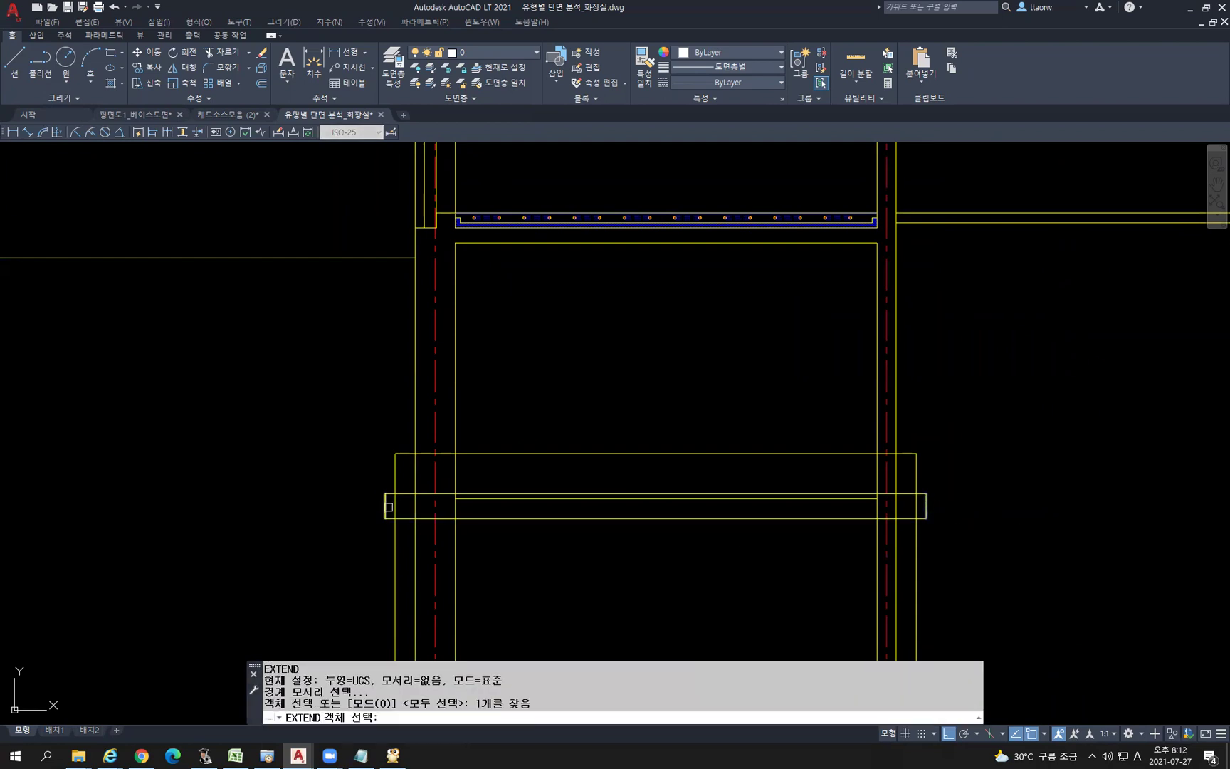
key("Return")
left_click(491, 500)
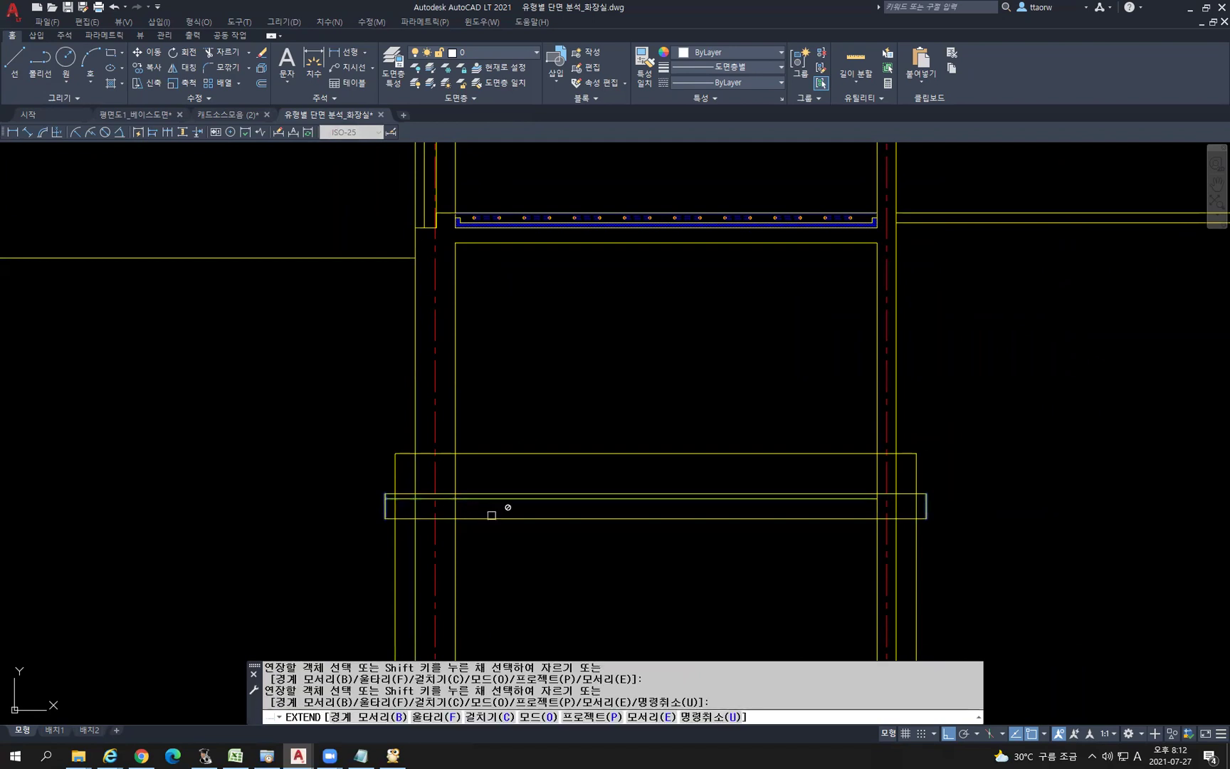
left_click(873, 500)
left_click(880, 499)
left_click(853, 501)
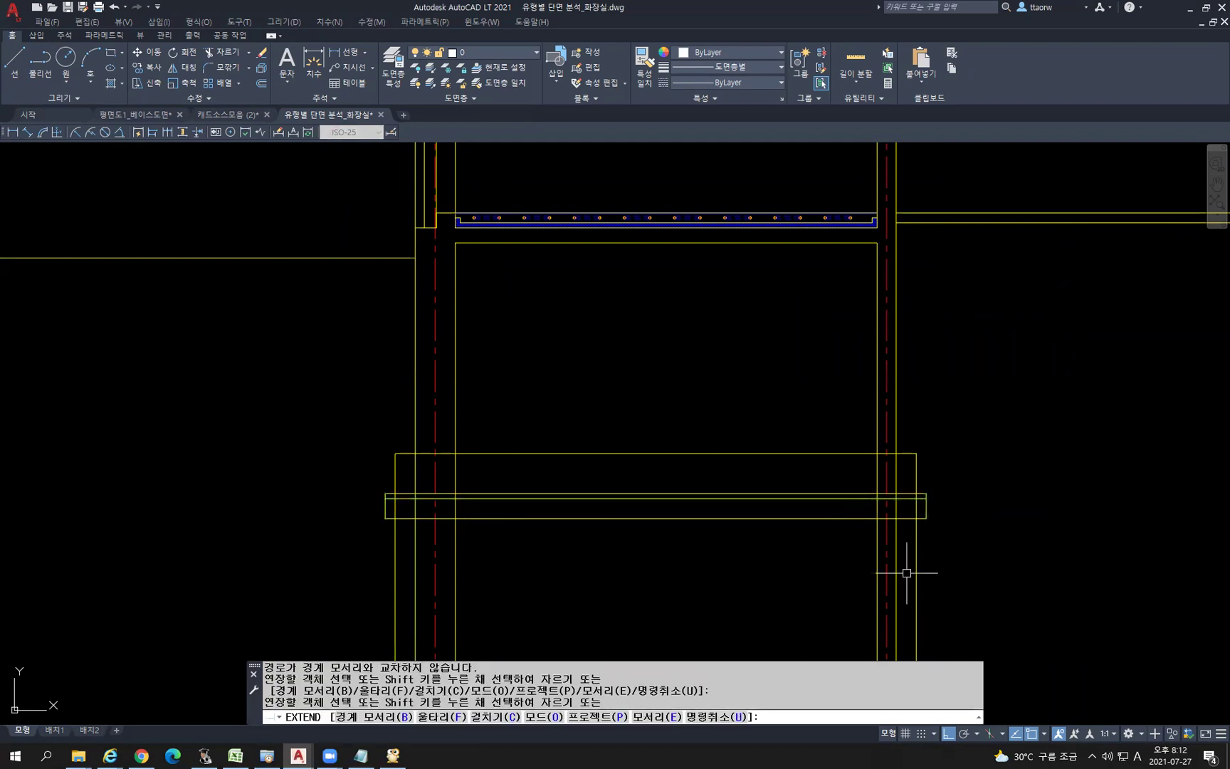
key("Escape")
Trim the wall lines and the foundation's outer vertical lines below the foundation's bottom line on both sides
type("tr")
key("Return")
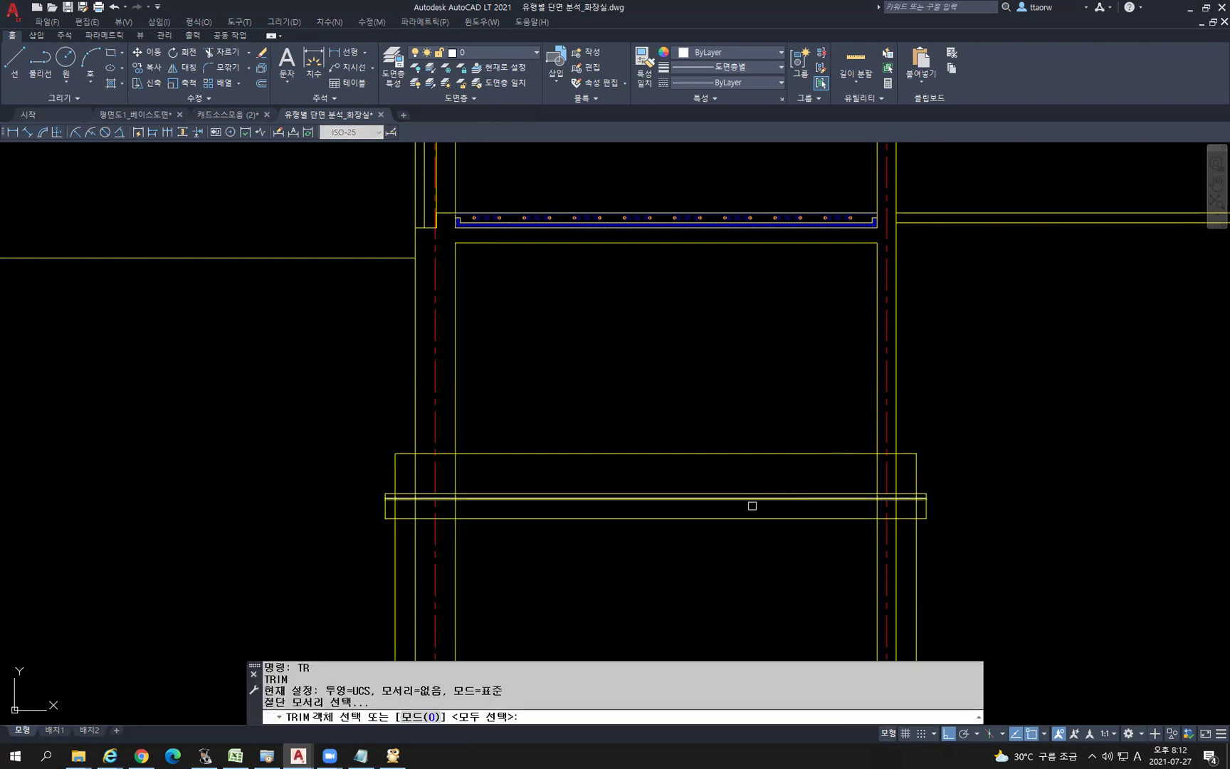
left_click(796, 493)
key("Return")
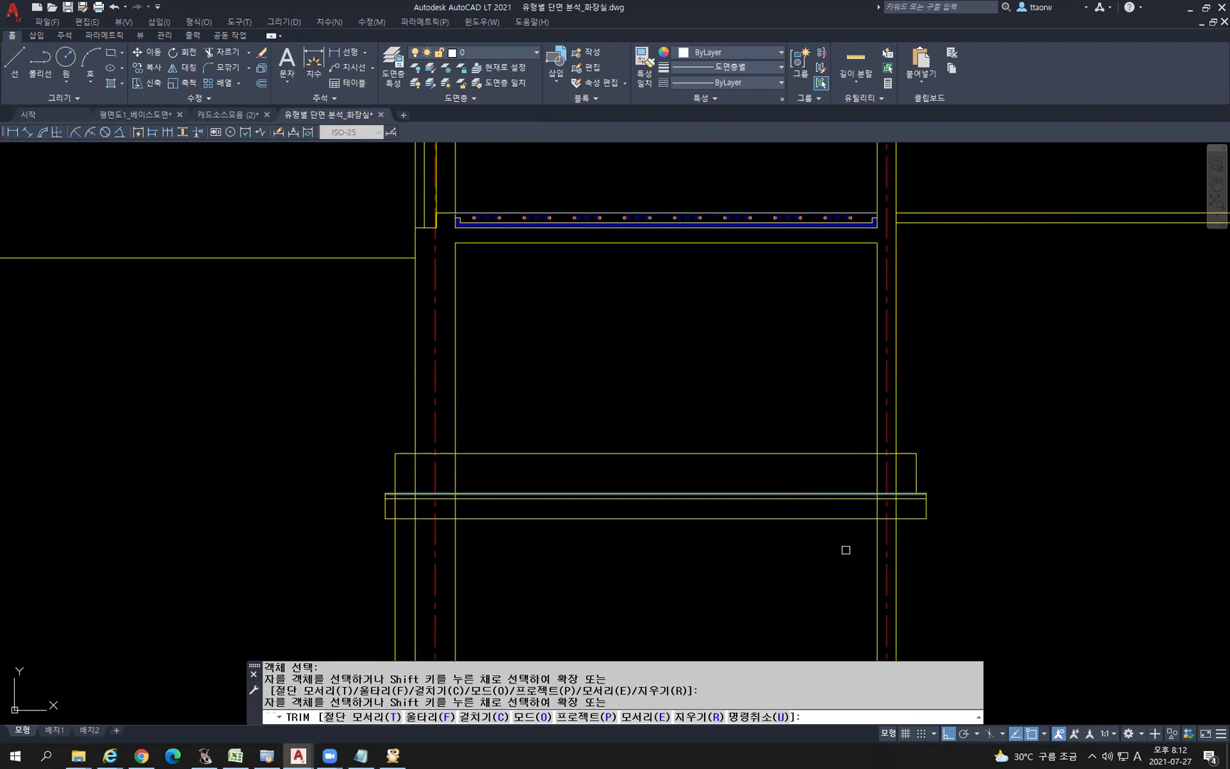
left_click(877, 533)
left_click(876, 526)
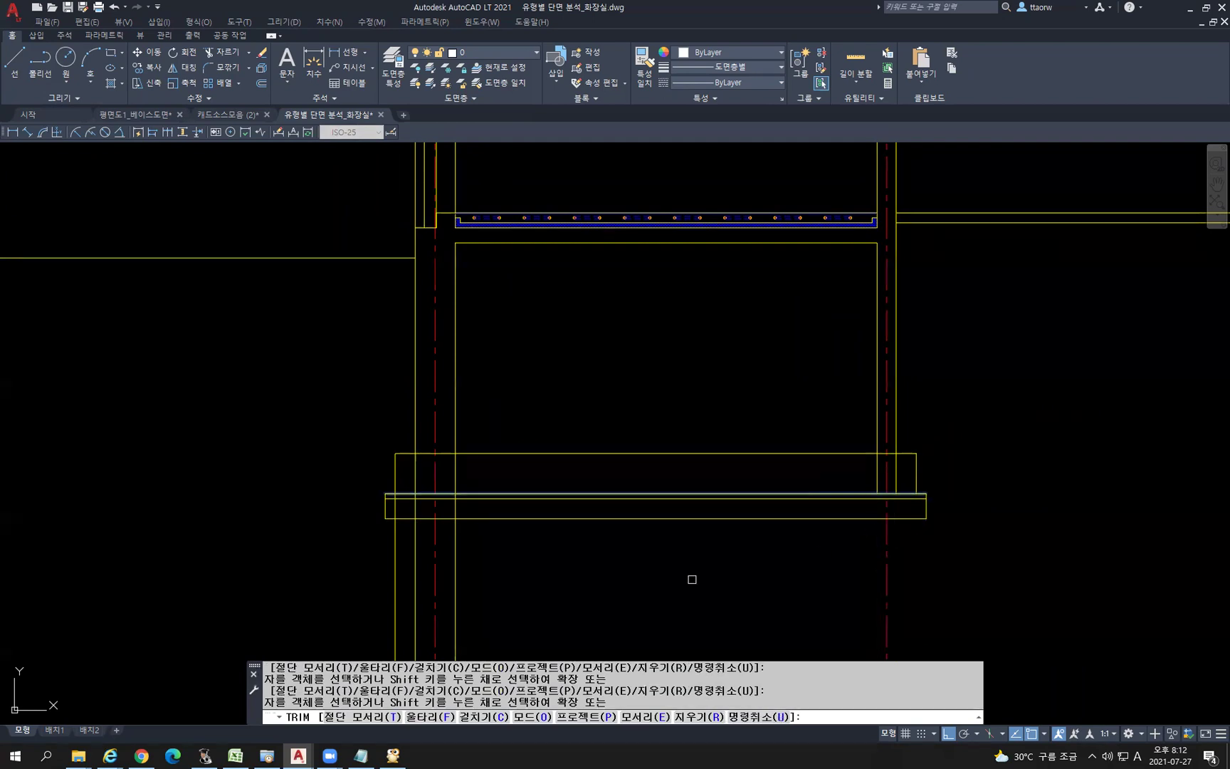
left_click(457, 544)
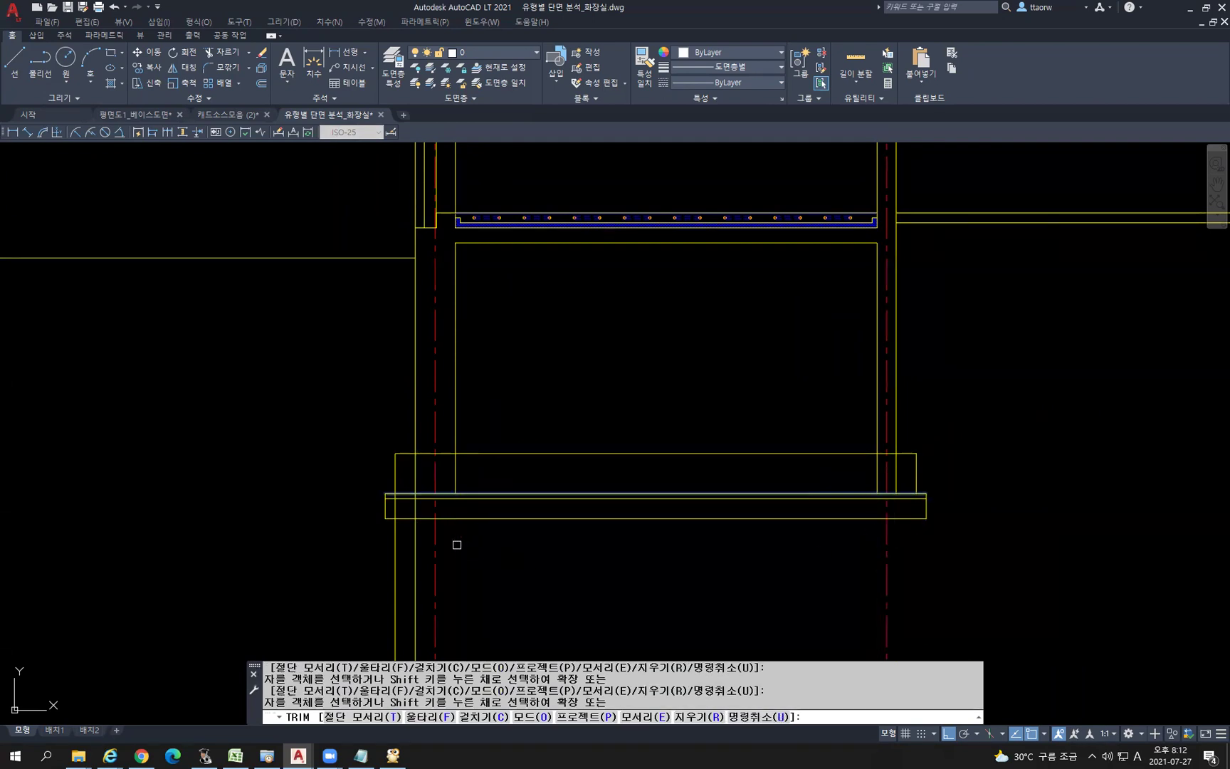
left_click(396, 538)
key("Return")
Trim the four wall lines inside the foundation slab, using the slab's top line as the cutting edge
key("Return")
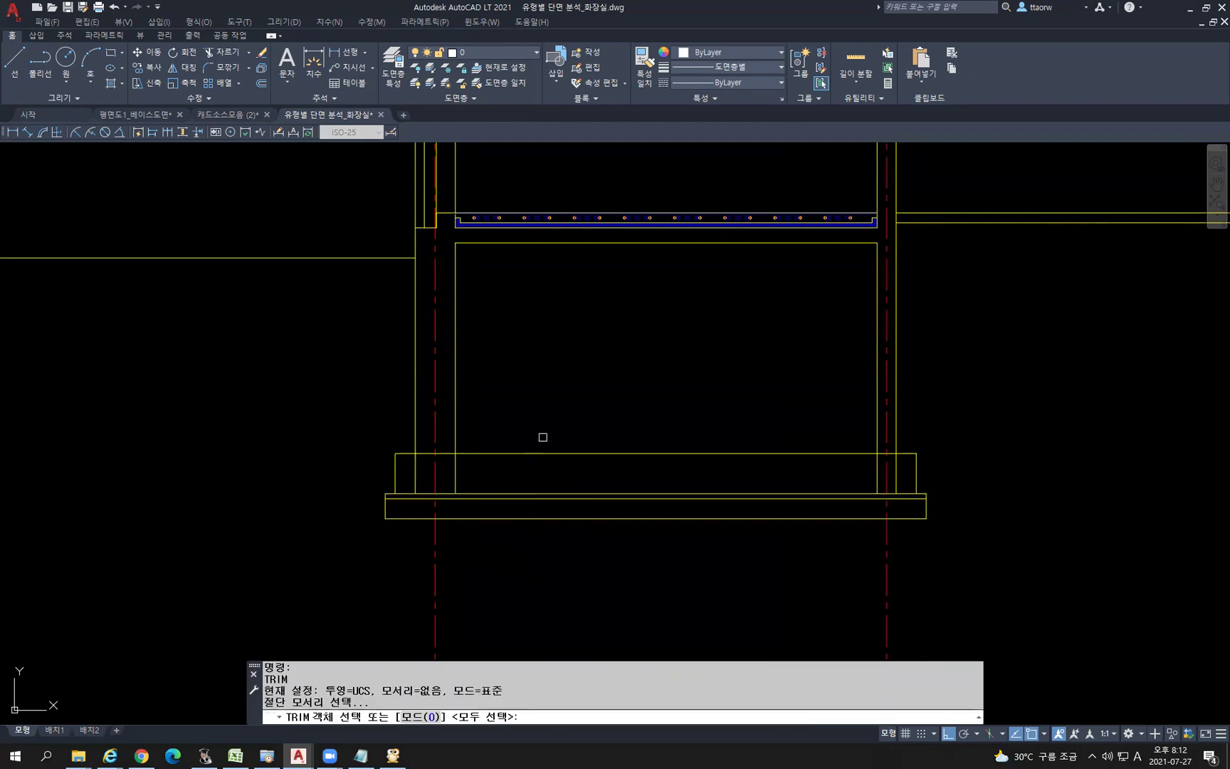
left_click(531, 451)
key("Return")
left_click(451, 473)
left_click(452, 473)
left_click(458, 473)
left_click(453, 475)
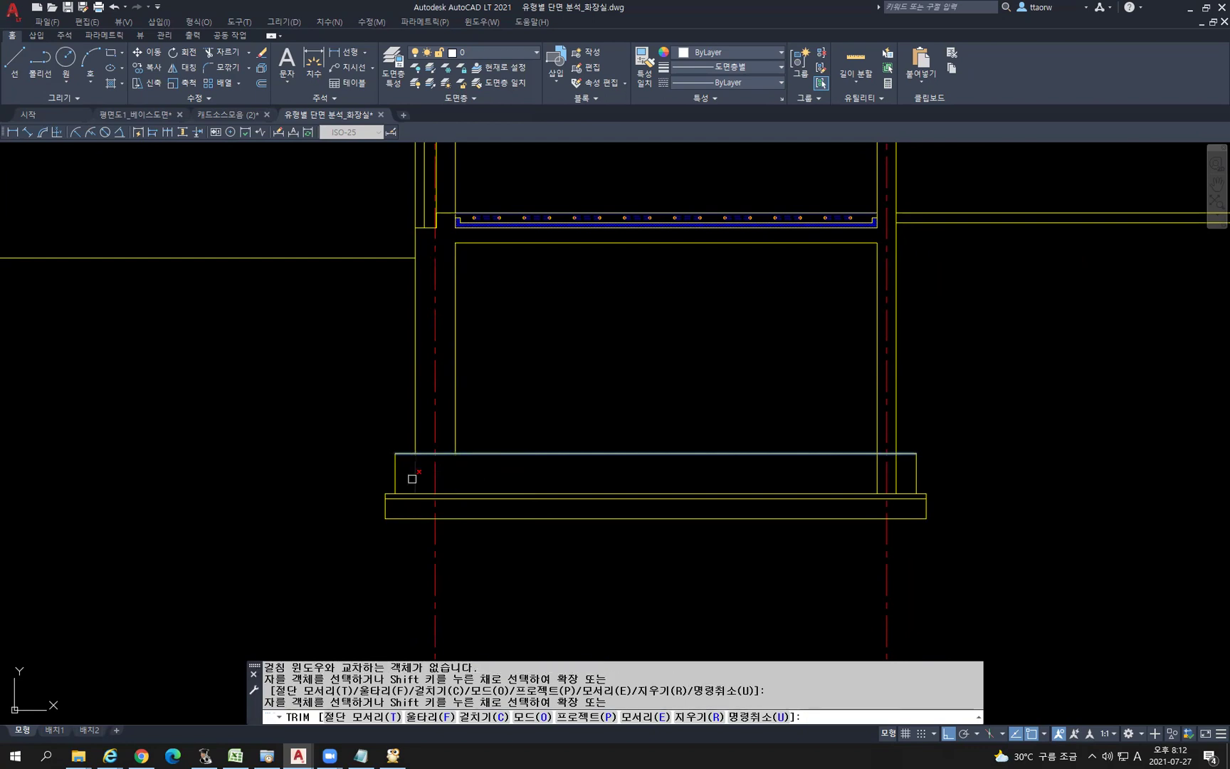
left_click(412, 479)
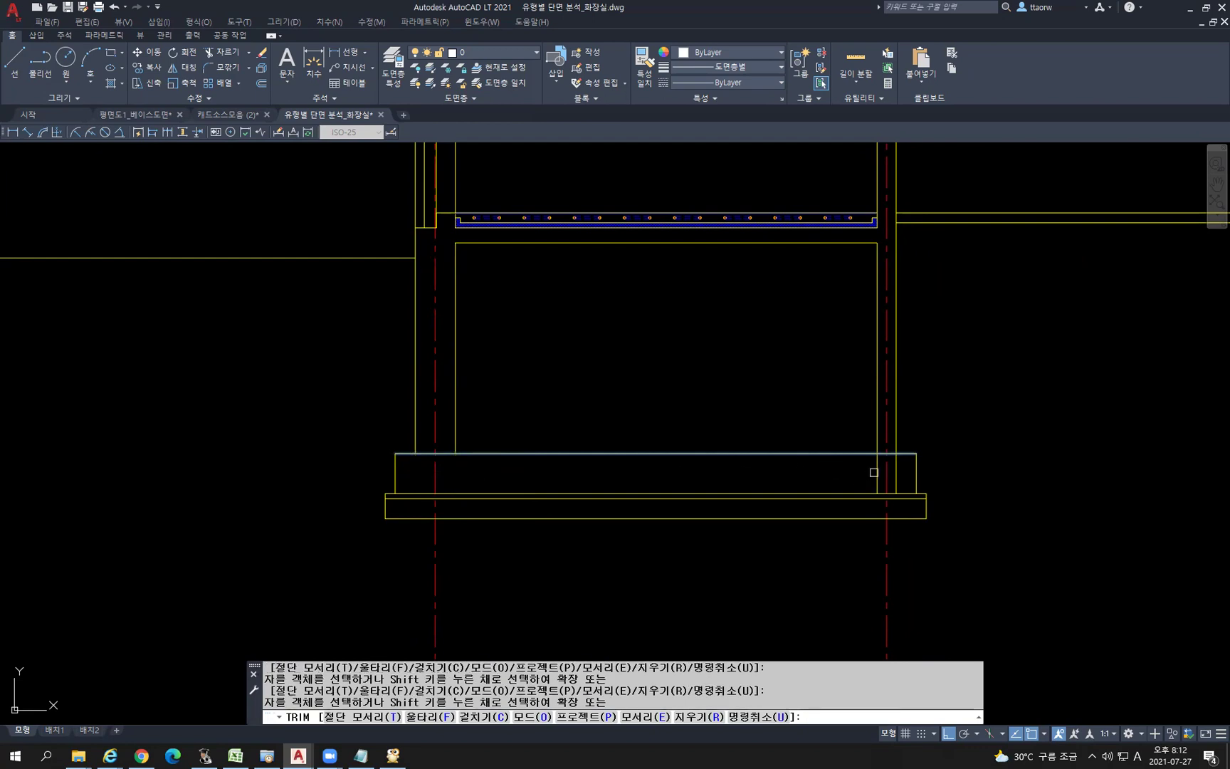
key("Return")
Trim away the foundation's top line within both wall thicknesses so the walls open into the slab
key("Return")
left_click(1026, 569)
left_click(334, 376)
key("Return")
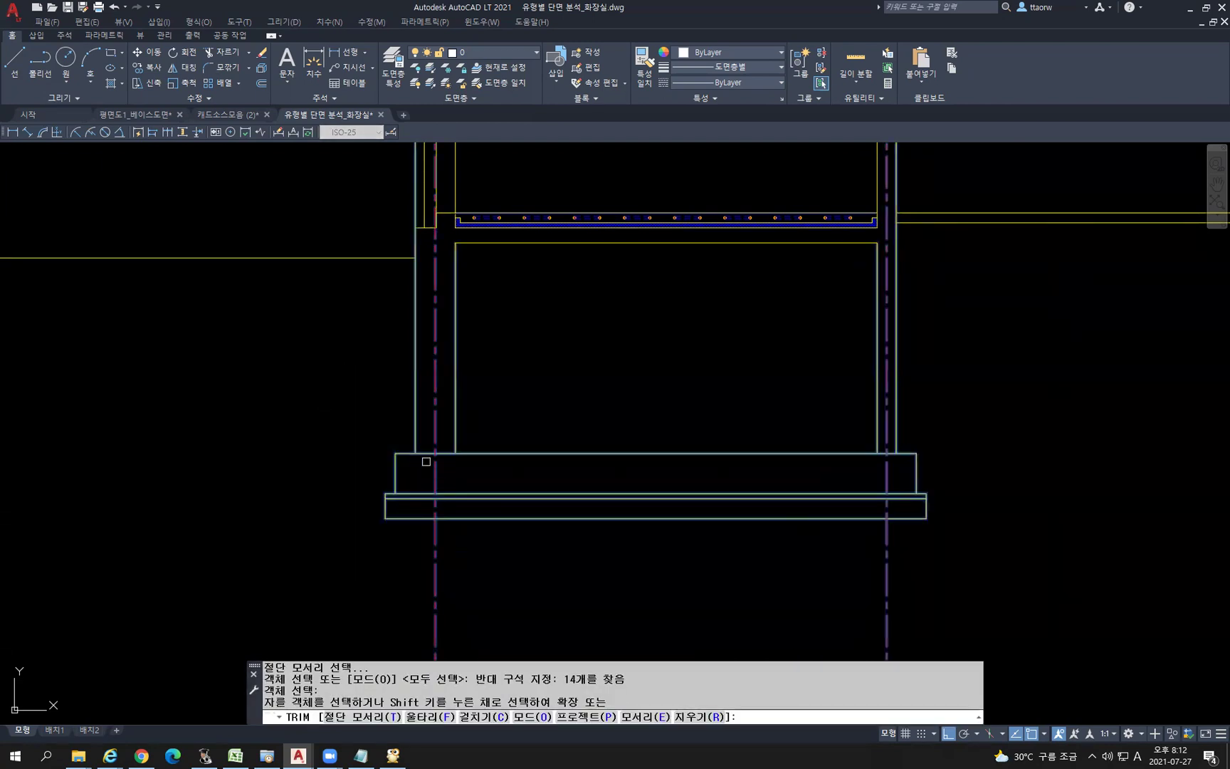
left_click(430, 453)
left_click(446, 453)
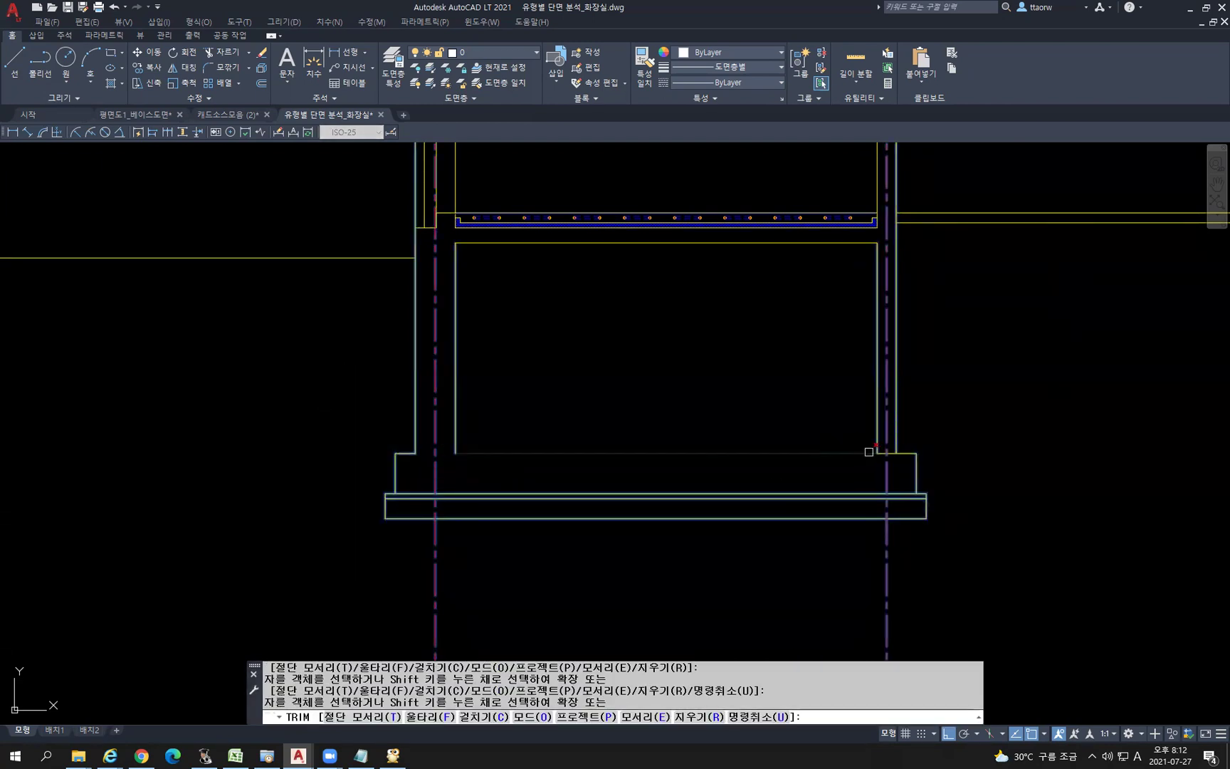
scroll(872, 452, "up", 4)
left_click(891, 459)
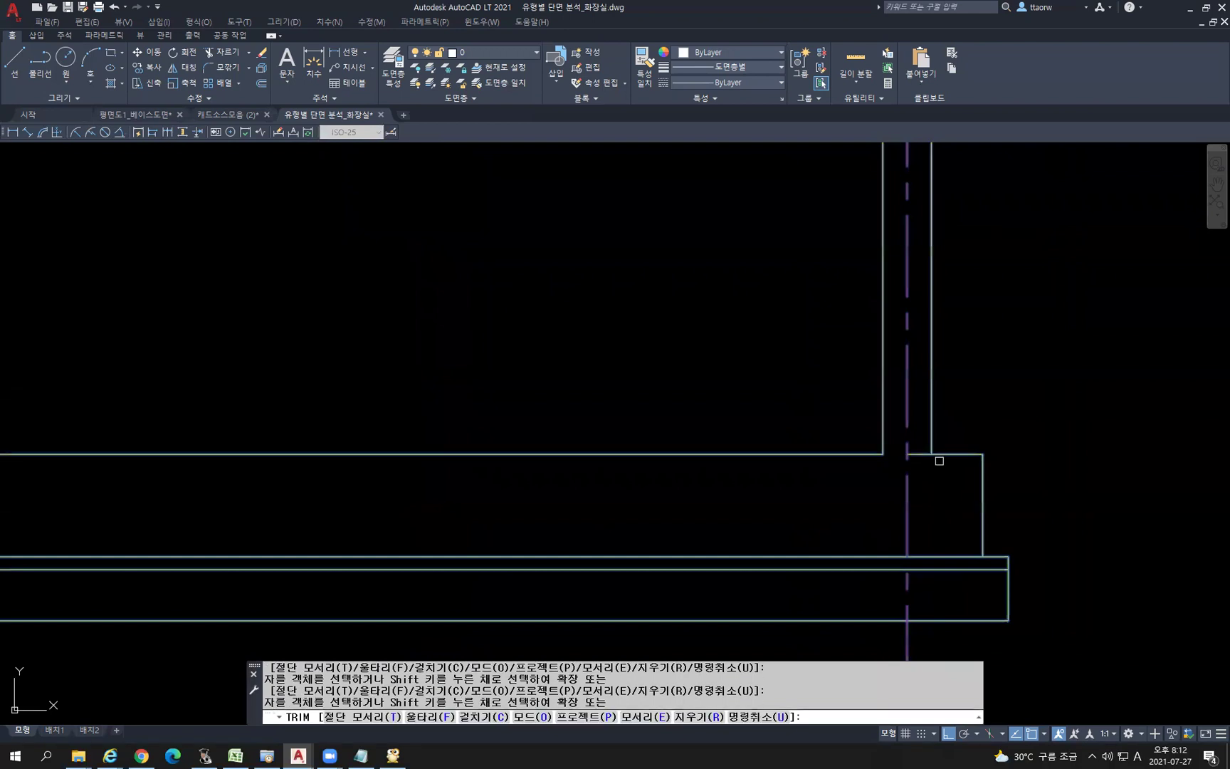
key("Return")
Examine the foundation outline and compare it with the labelled floor layers of the reference section
scroll(925, 448, "down", 2)
scroll(996, 459, "down", 2)
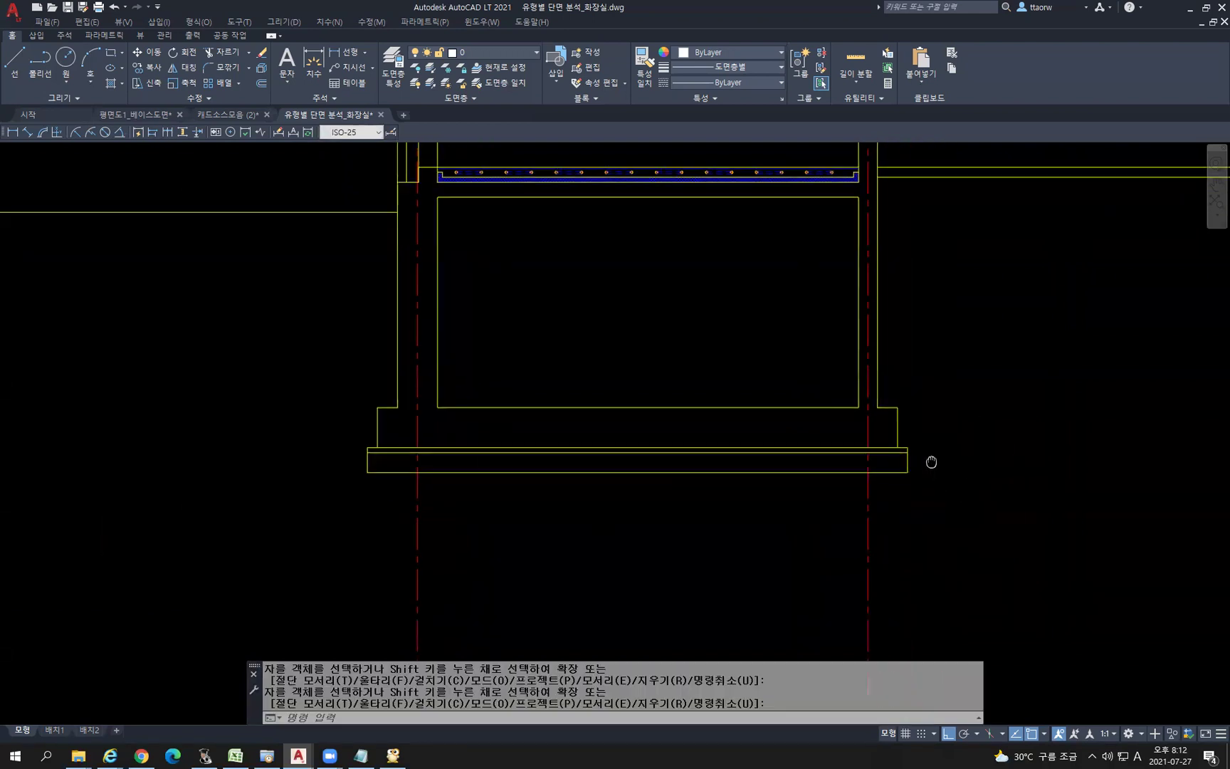
scroll(688, 499, "down", 2)
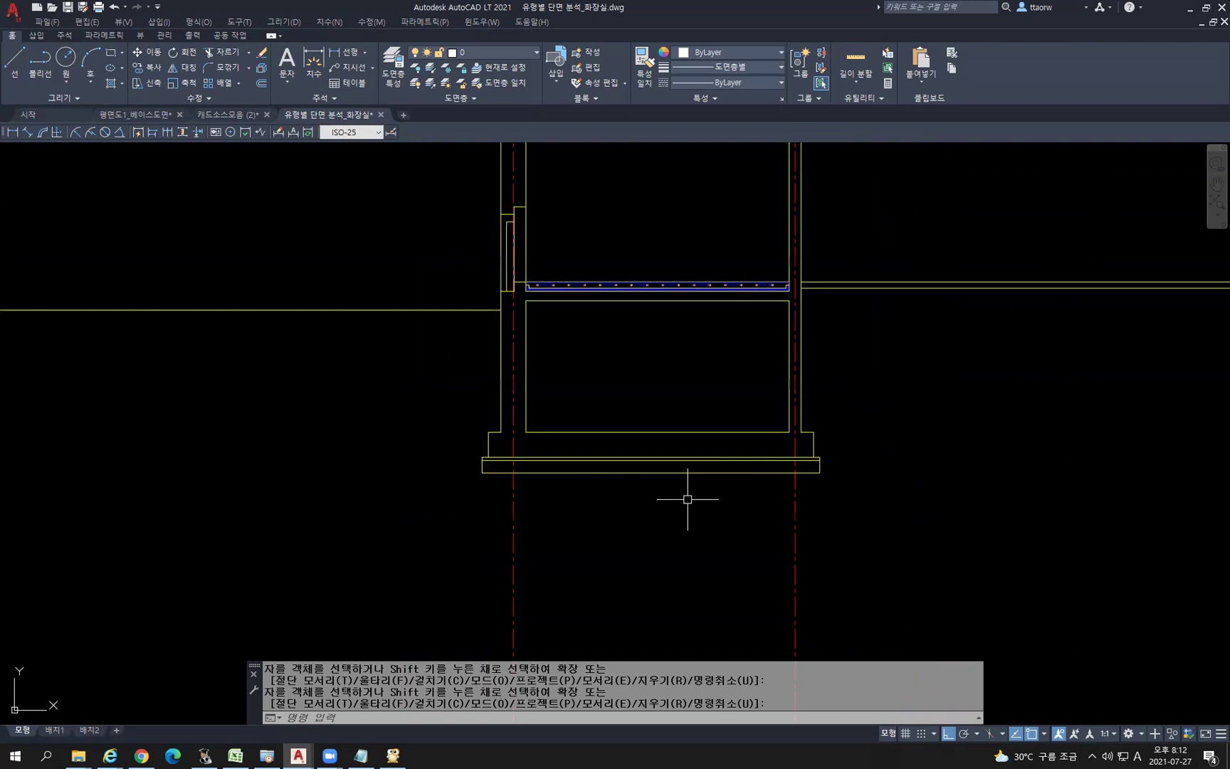
scroll(634, 454, "up", 3)
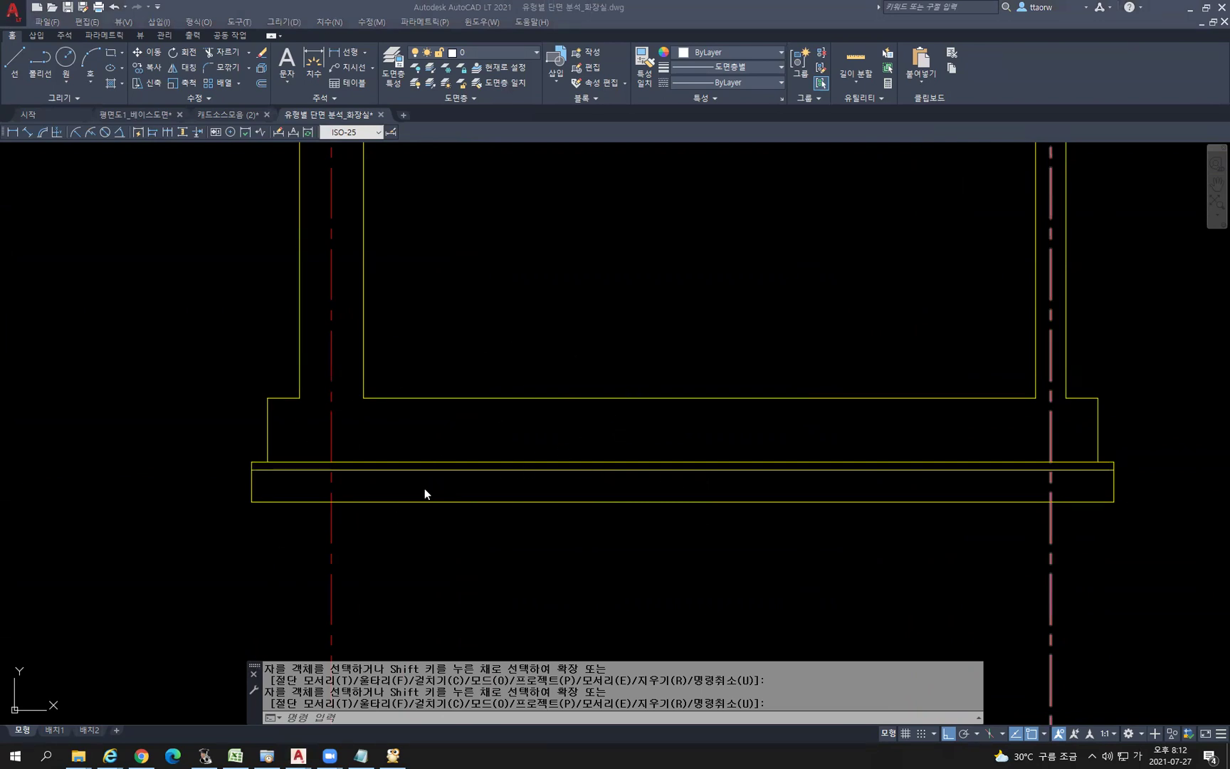
scroll(414, 482, "down", 4)
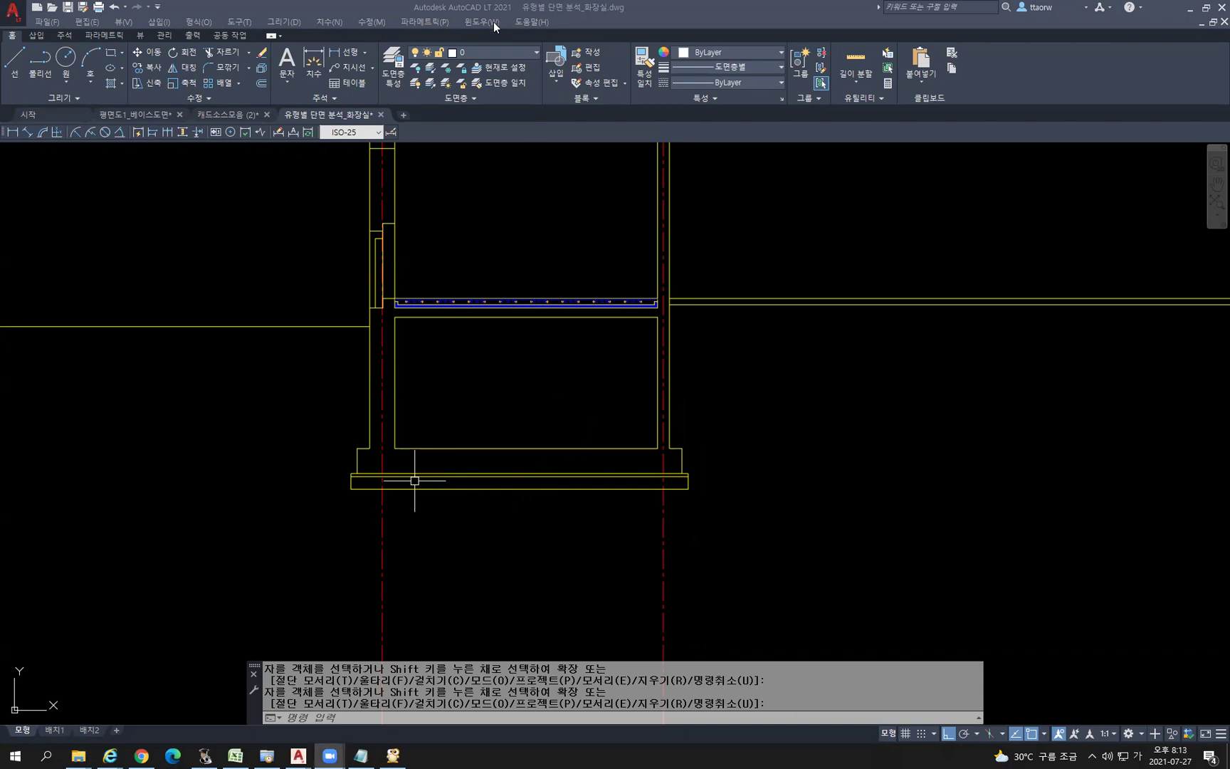
mouse_move(526, 423)
middle_mouse_down()
mouse_move(645, 417)
mouse_move(670, 469)
middle_mouse_up()
scroll(635, 417, "up", 2)
key("Escape")
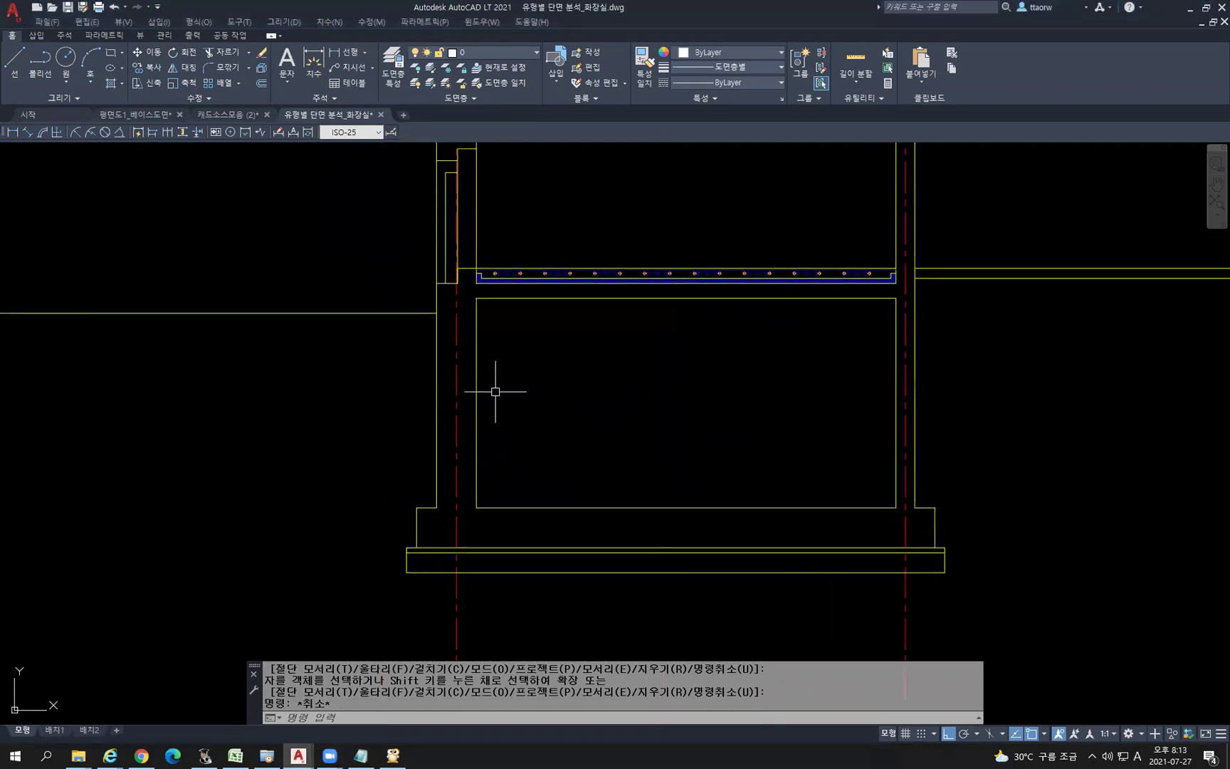
scroll(492, 392, "down", 6)
scroll(522, 500, "up", 3)
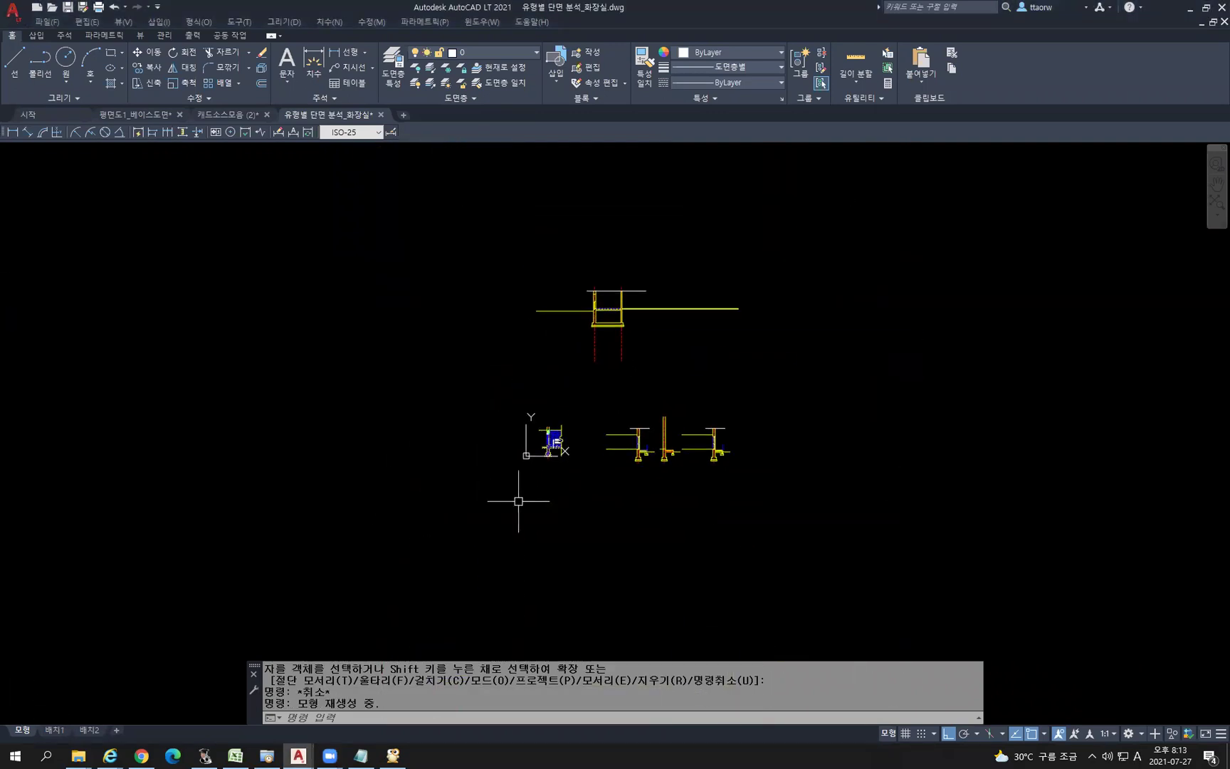
scroll(541, 491, "up", 6)
mouse_move(512, 322)
middle_mouse_down()
mouse_move(473, 312)
mouse_move(464, 444)
middle_mouse_up()
scroll(464, 444, "up", 4)
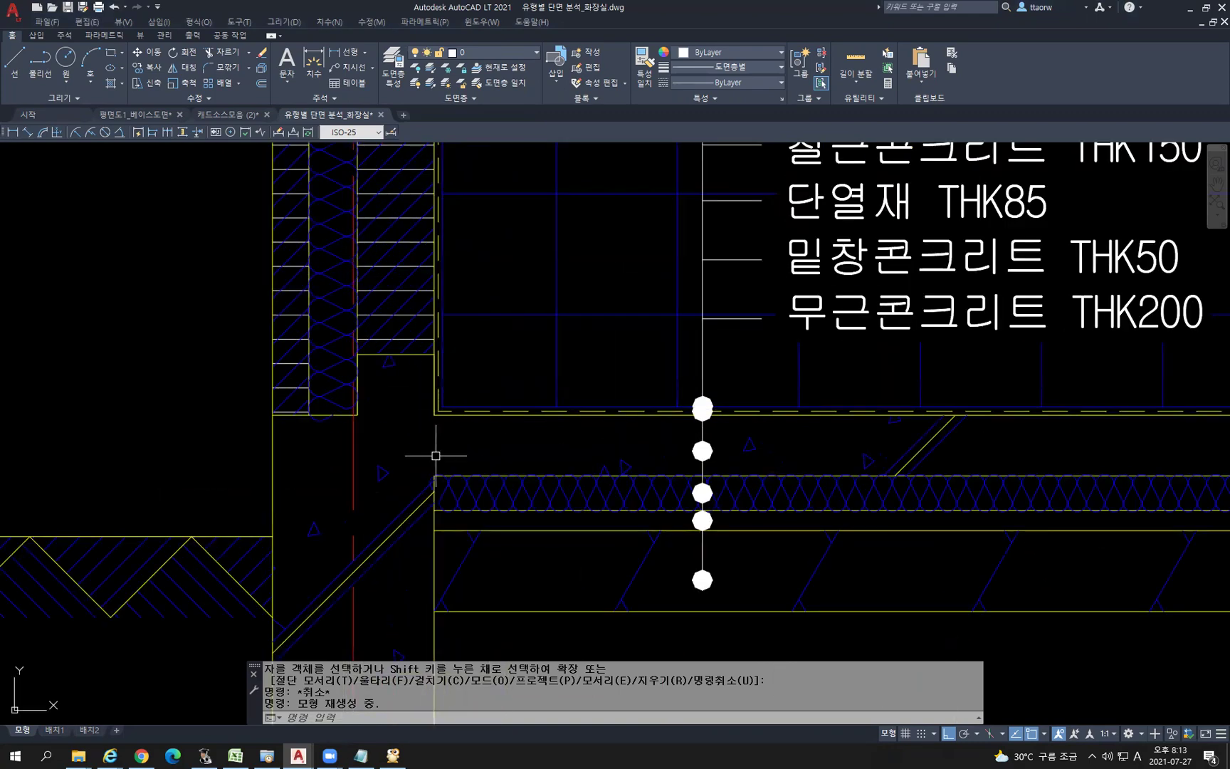
scroll(430, 434, "down", 8)
scroll(589, 338, "up", 4)
scroll(672, 352, "up", 6)
middle_click_drag(656, 357, 516, 387)
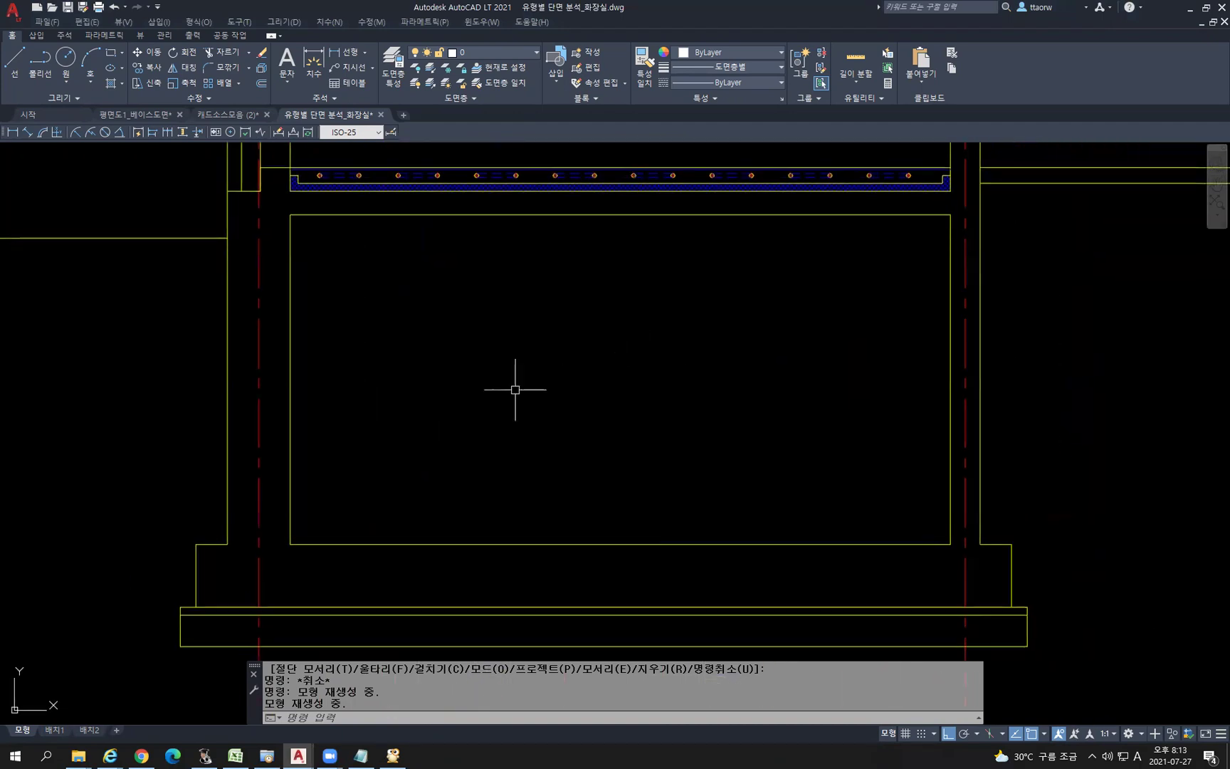
key("Escape")
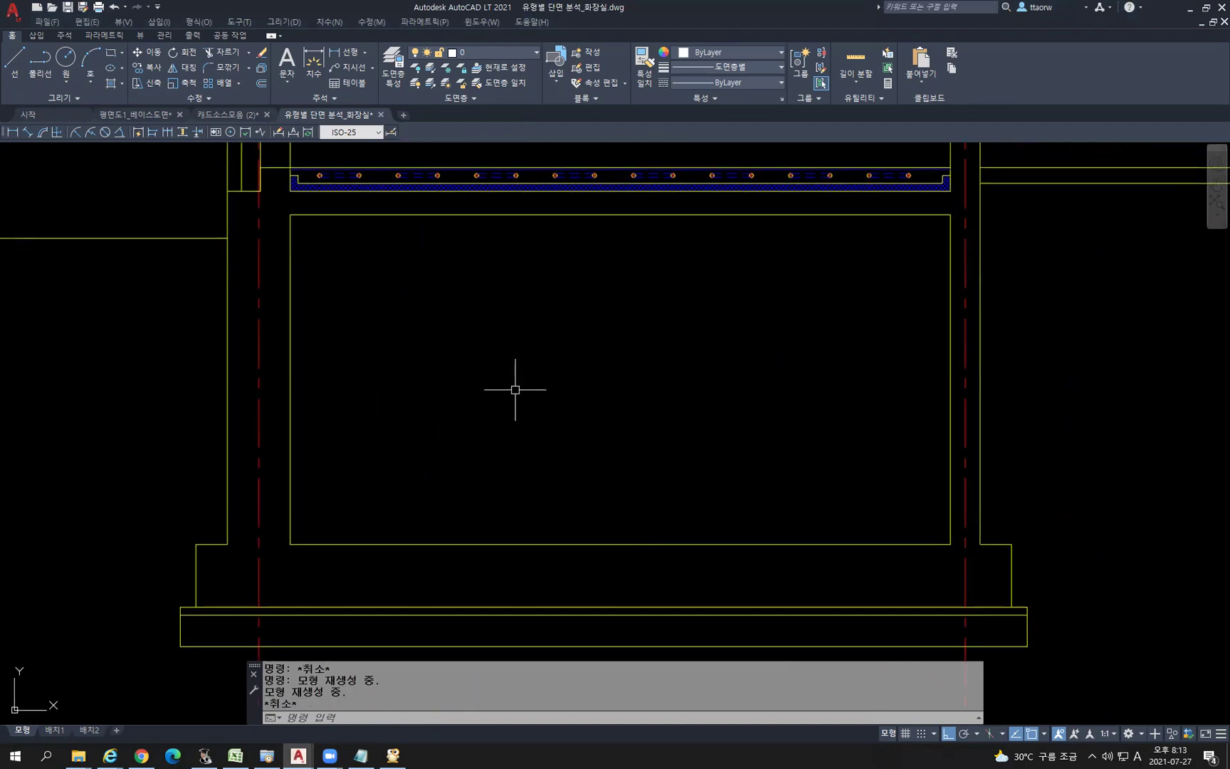
Draw a trial horizontal line from the left ground line's end across the section past the right wall, and erase it
type("l")
key("Return")
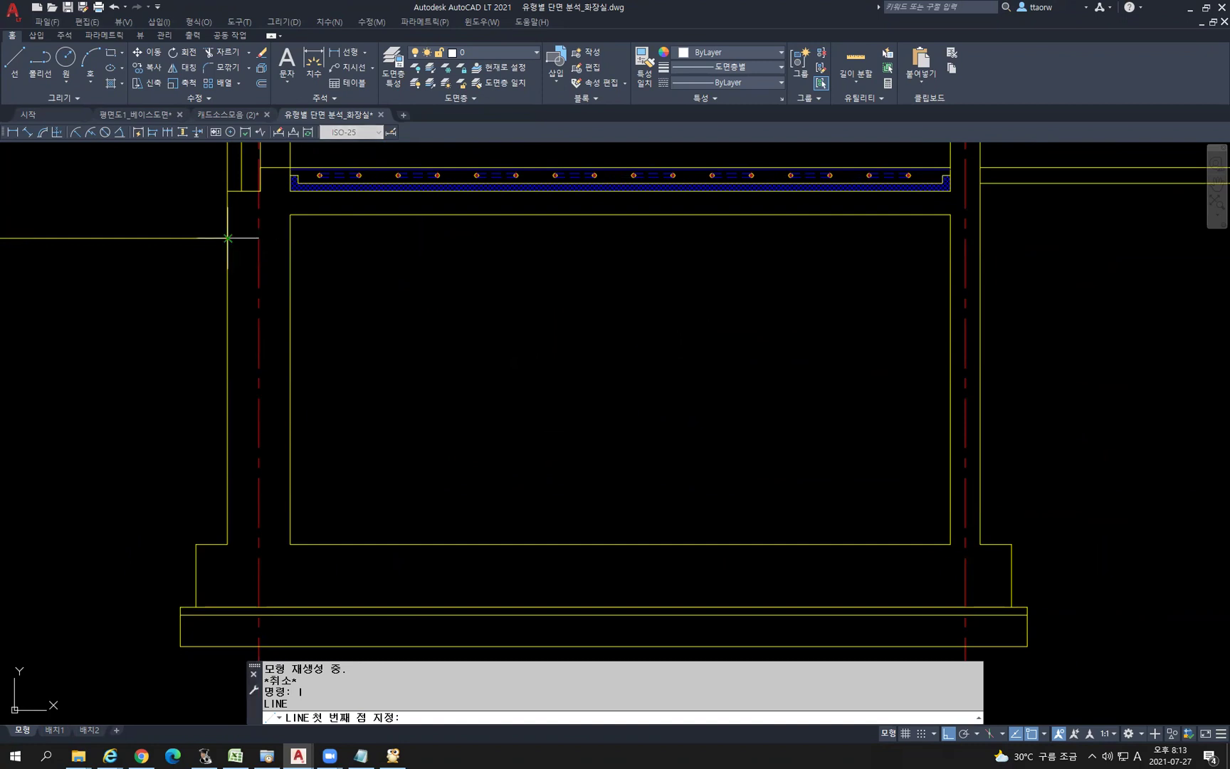
left_click(228, 238)
left_click(1147, 246)
key("Return")
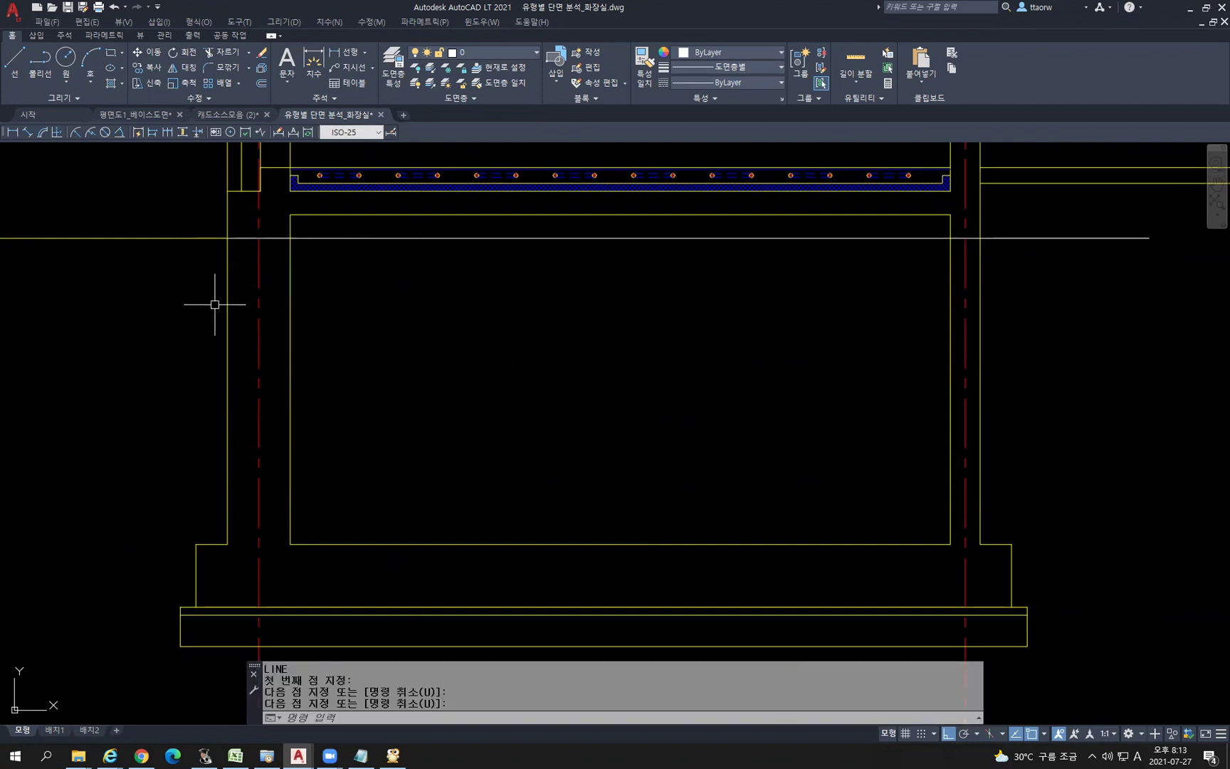
left_click(324, 239)
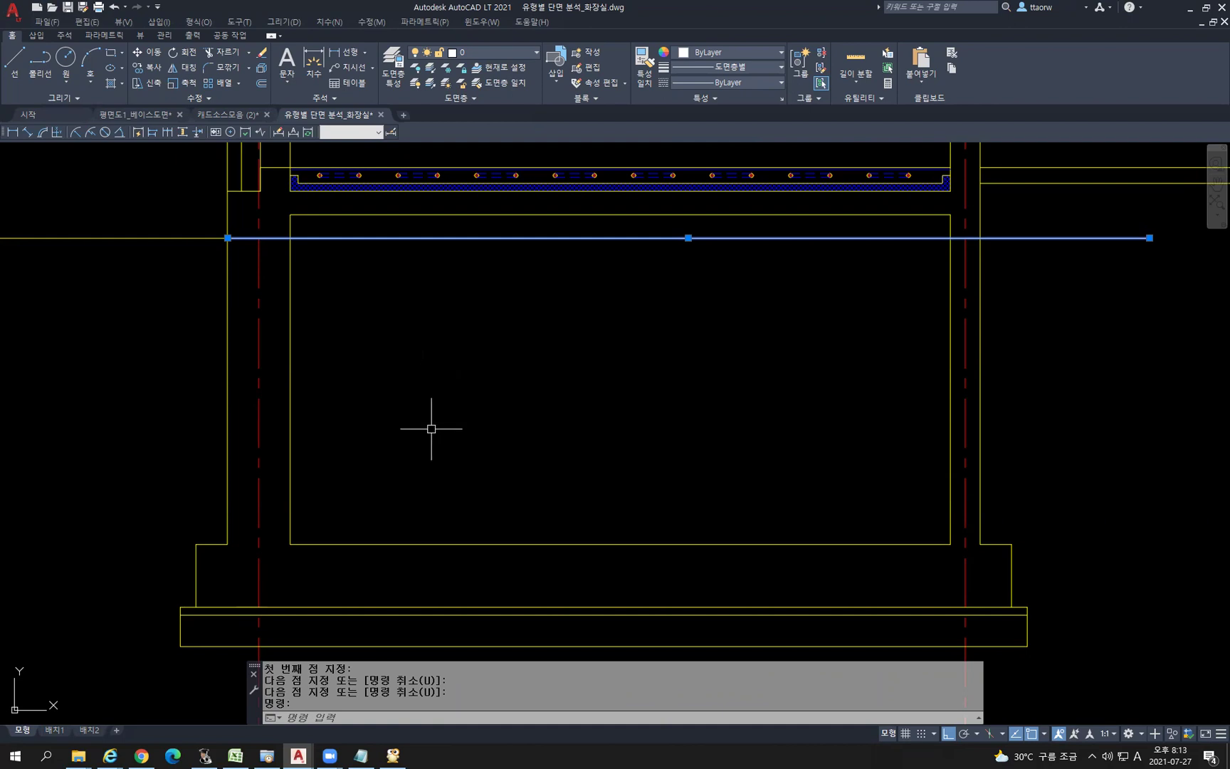
key("Delete")
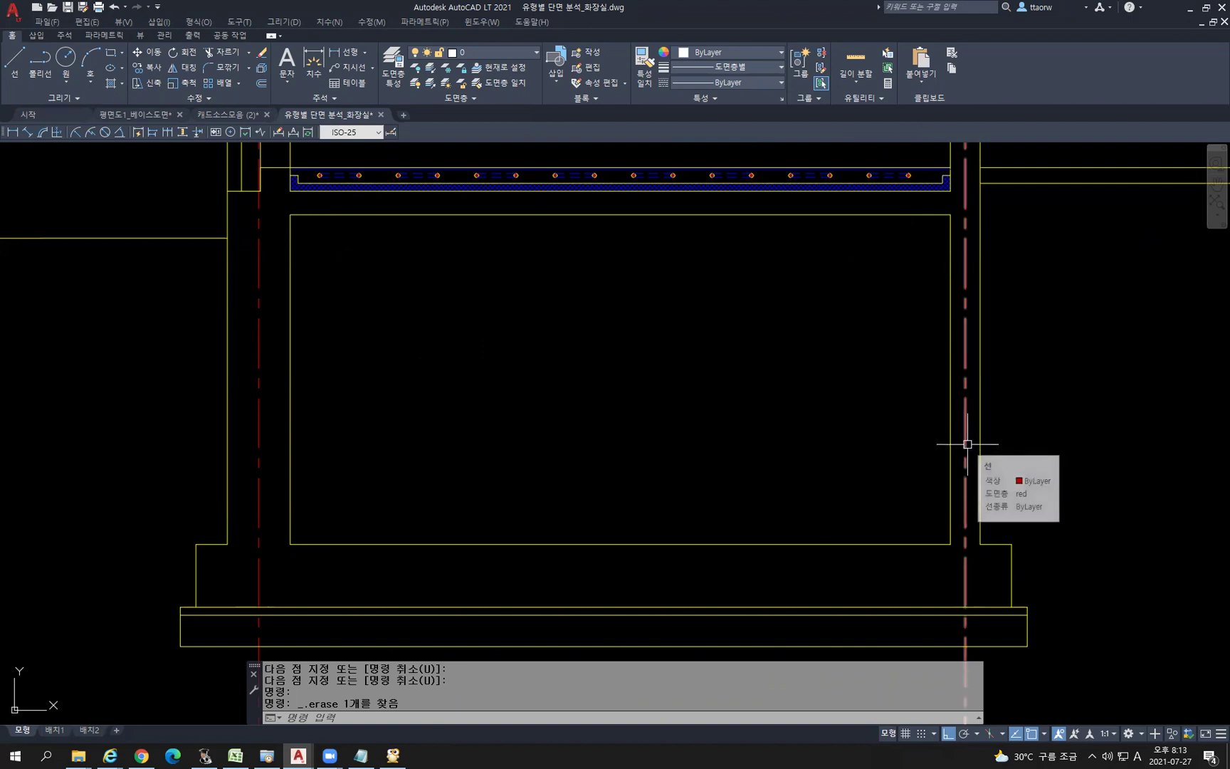
key("ctrl+z")
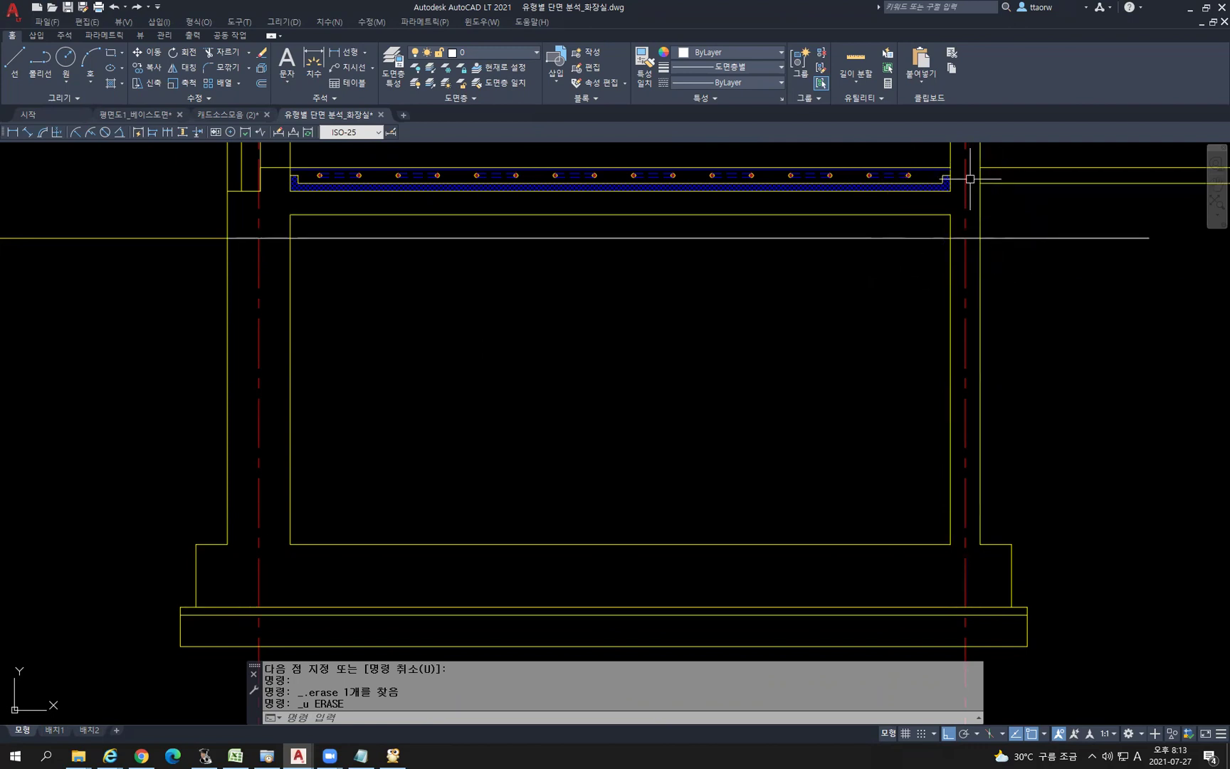
left_click(912, 238)
key("Delete")
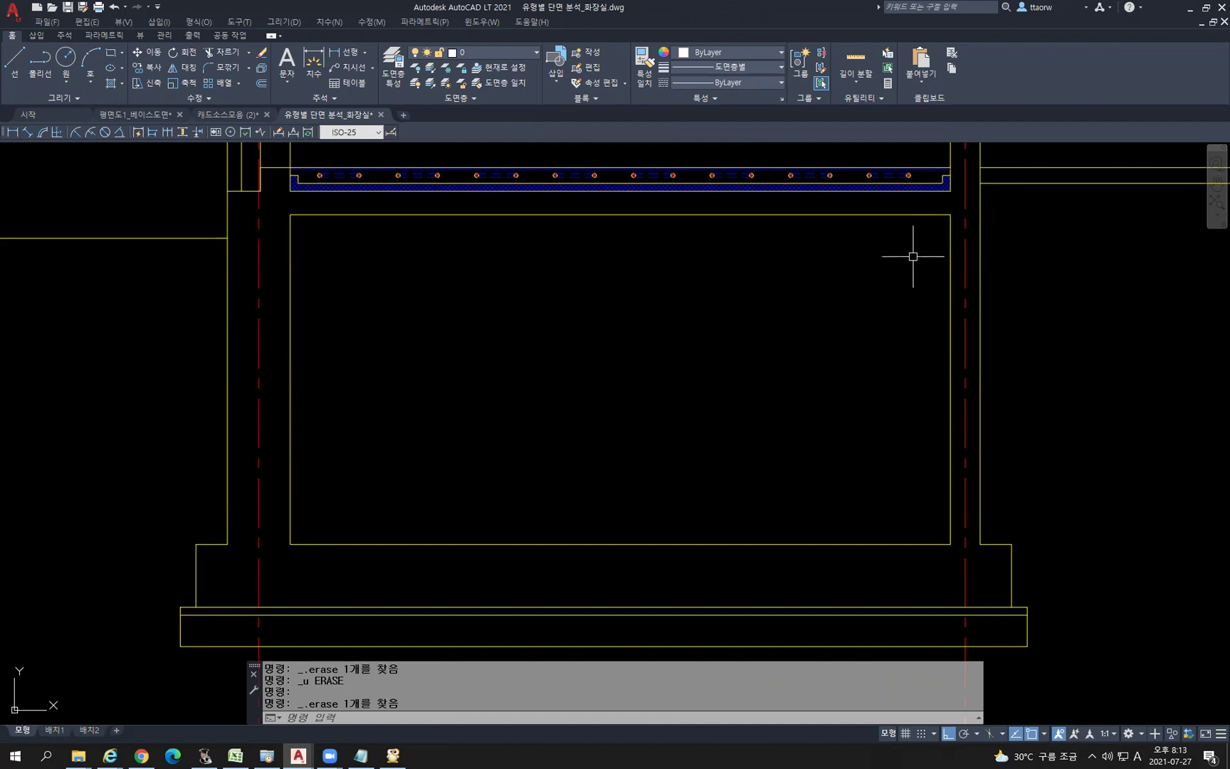
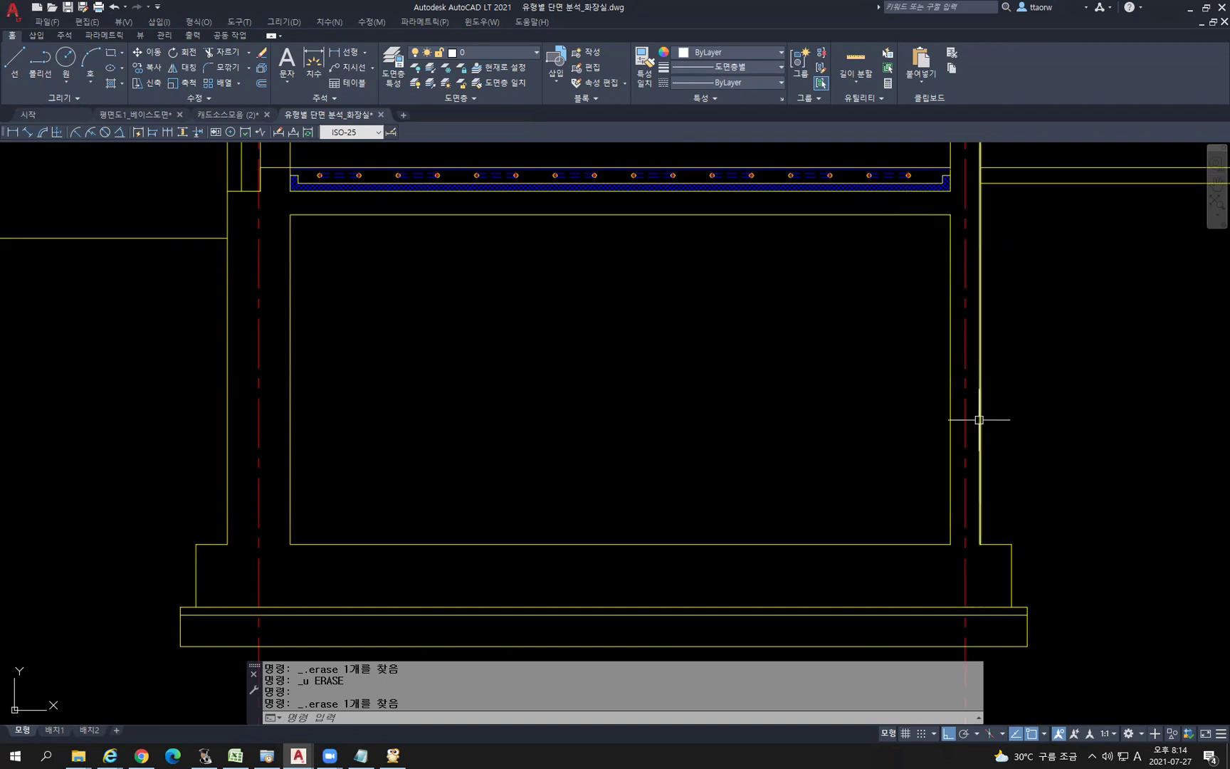
Offset the floor slab's top line 500 downward to mark the beam's underside
type("o")
key("Return")
type("500")
key("Return")
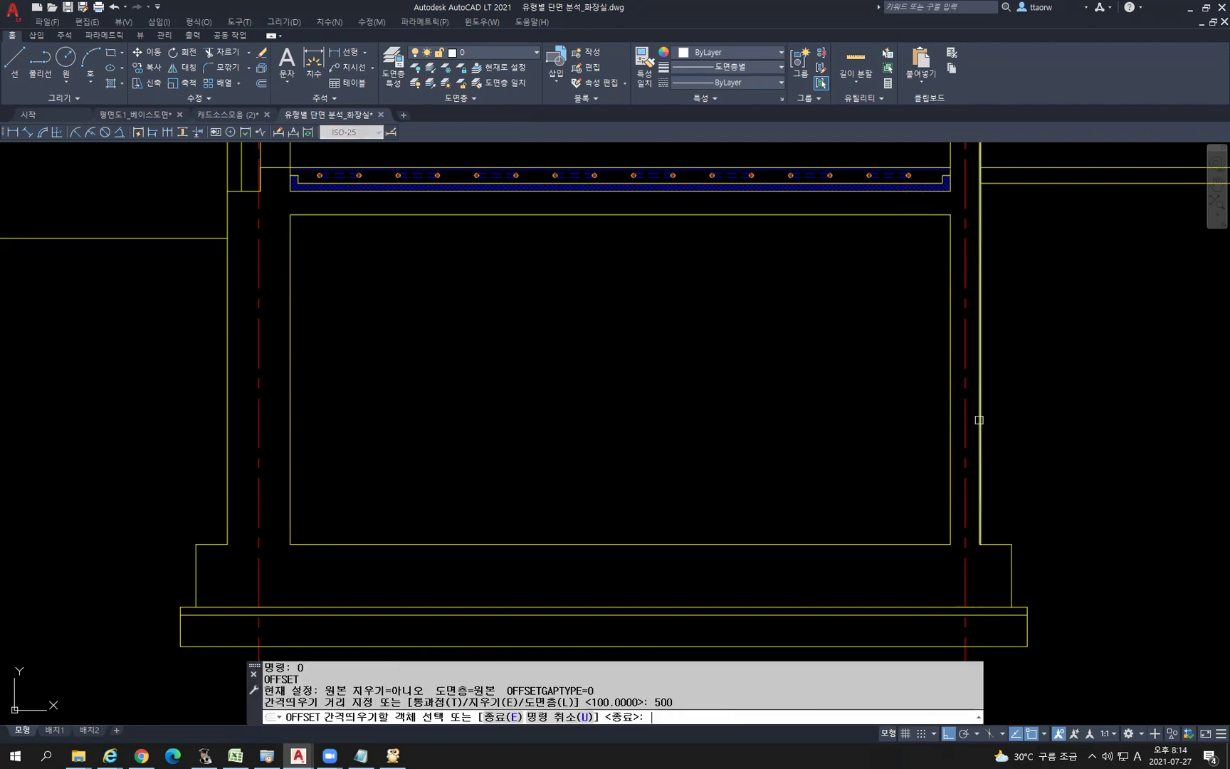
left_click(817, 197)
left_click(836, 330)
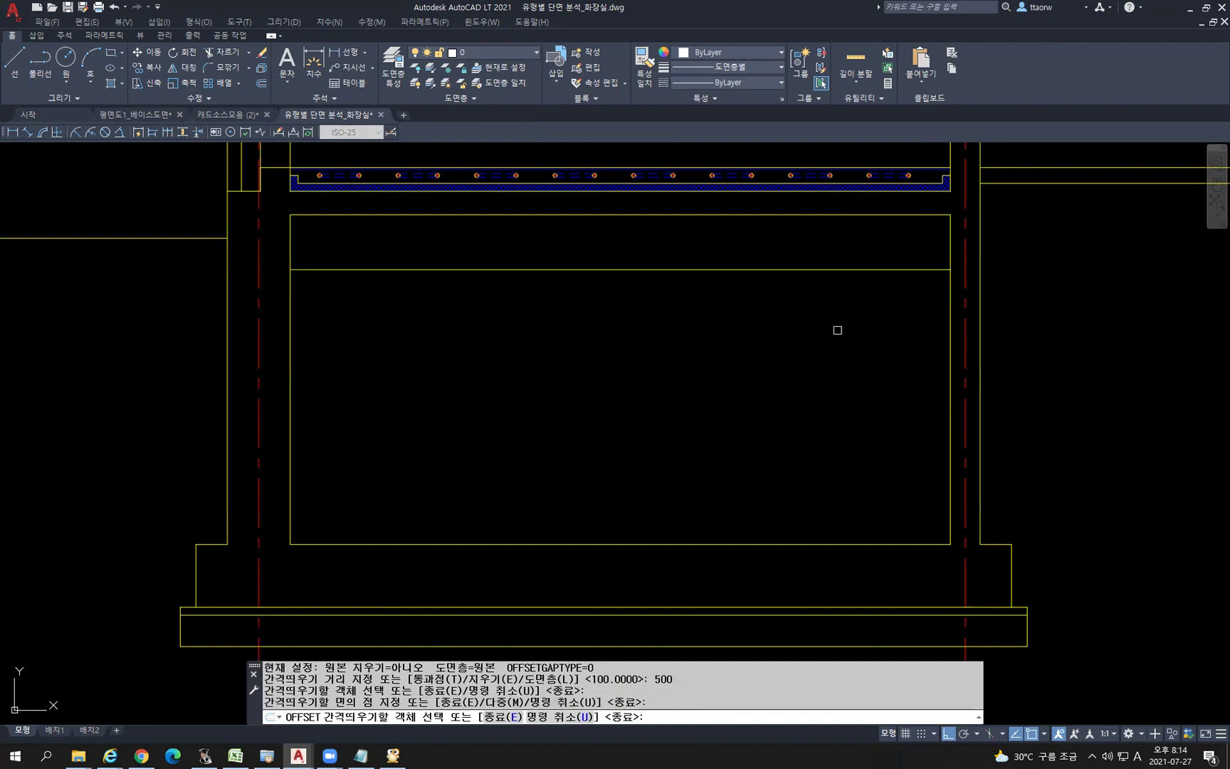
key("Return")
Offset the right wall's centreline 300 inward to mark the beam's inner face
key("Return")
type("300")
key("Return")
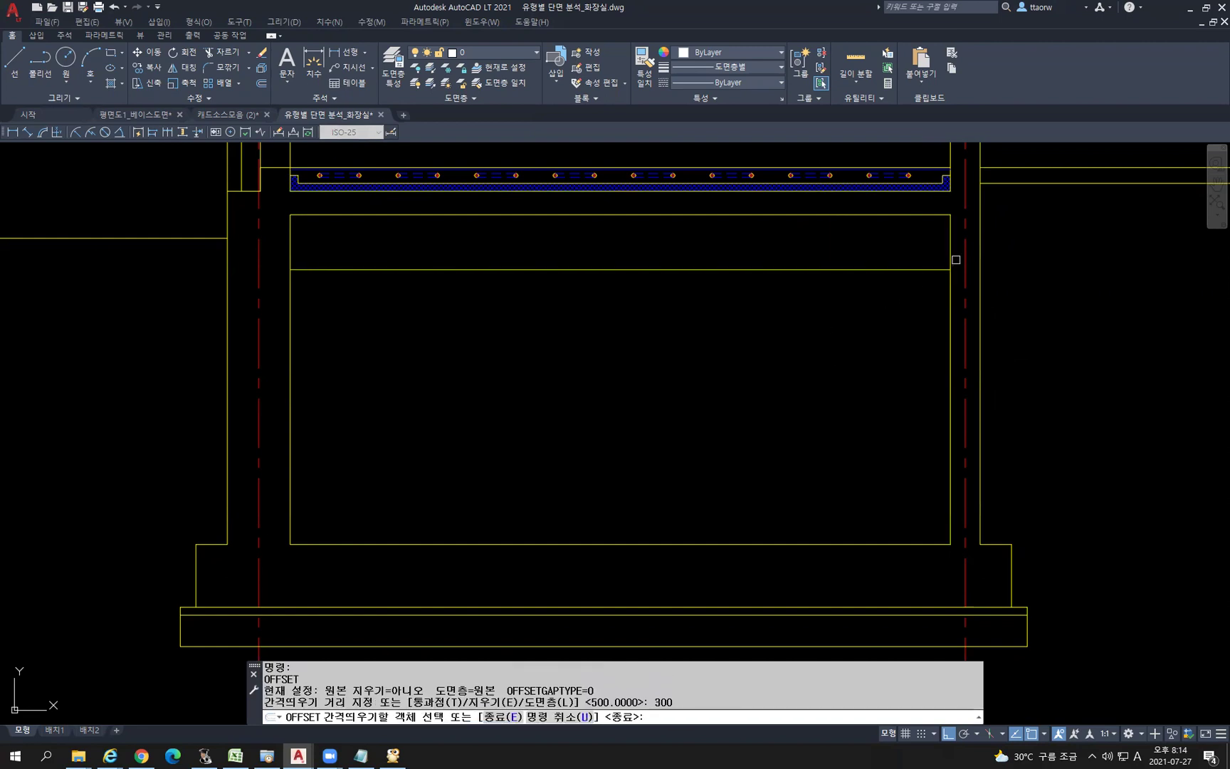
left_click(966, 253)
left_click(894, 305)
key("Escape")
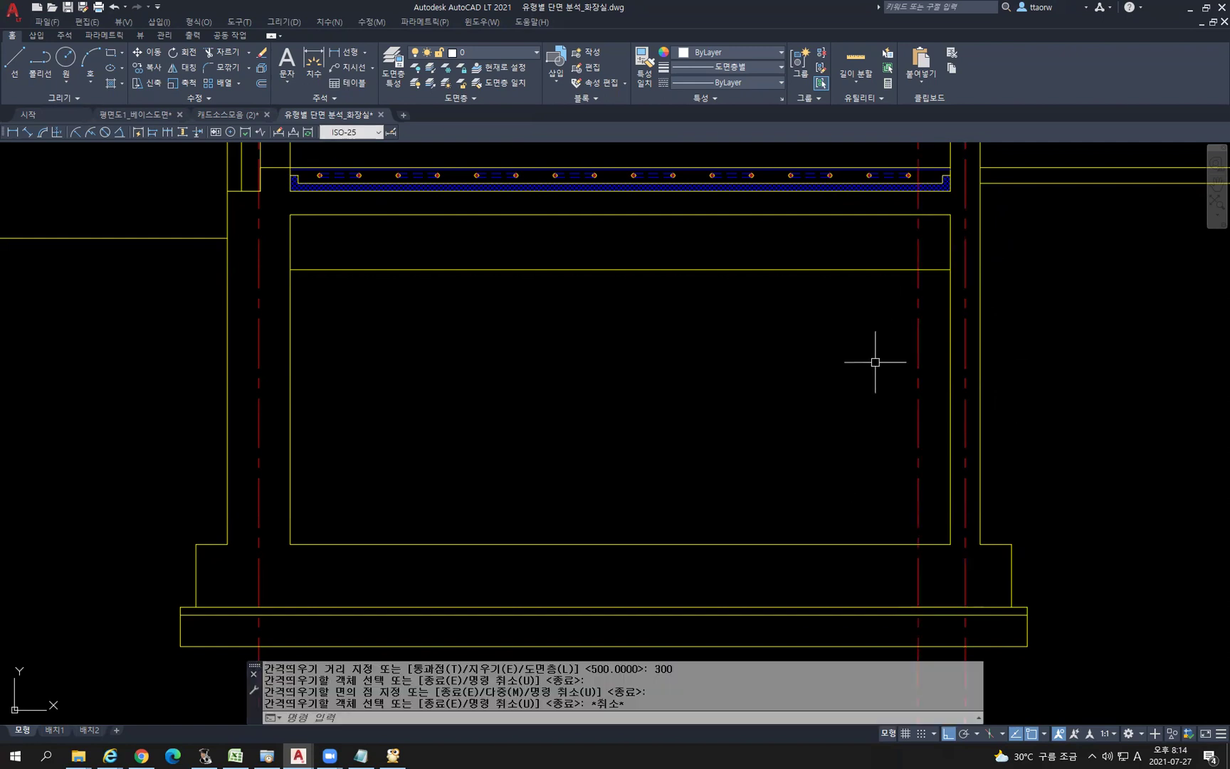
Fillet the beam's inner vertical line and its underside line into a sharp corner, keeping the part beside the right wall
type("F")
key("Return")
left_click(917, 251)
left_click(926, 269)
key("Escape")
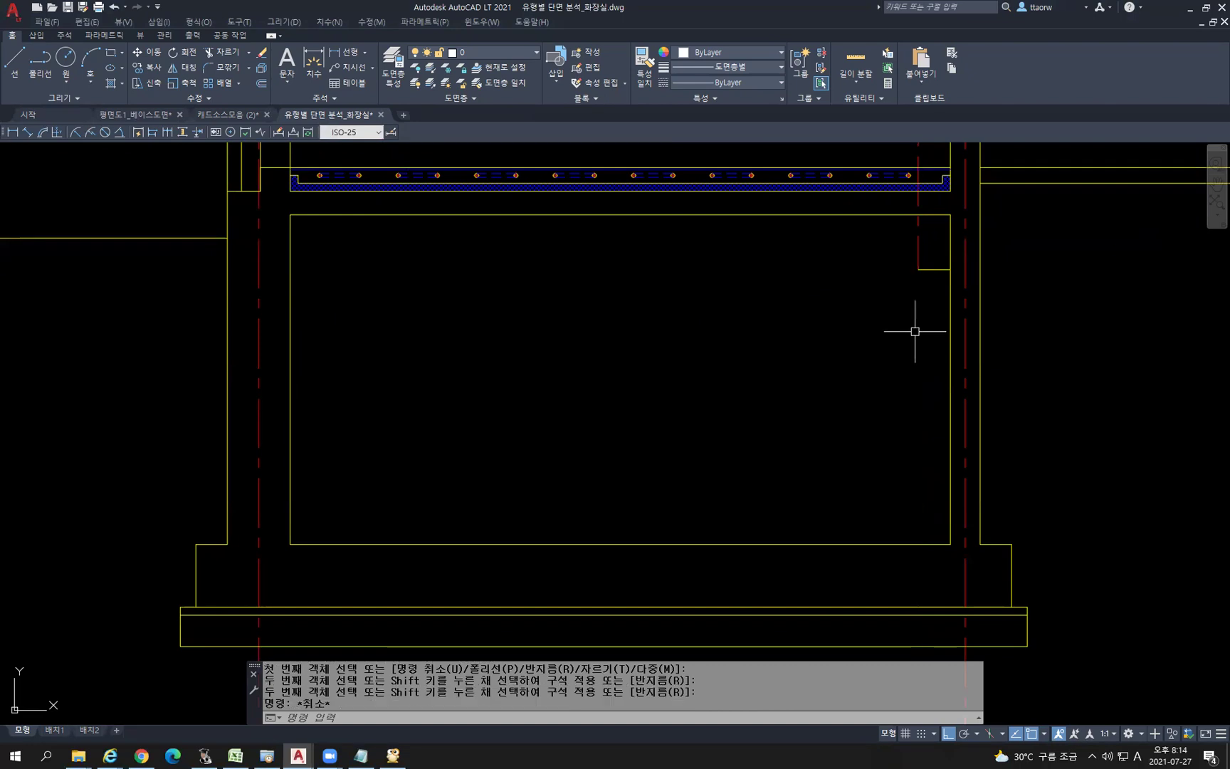
Fillet the beam's inner face to the slab's underside and the beam's underside to the right wall's inner line with sharp corners
key("space")
left_click(919, 244)
left_click(898, 215)
key("Escape")
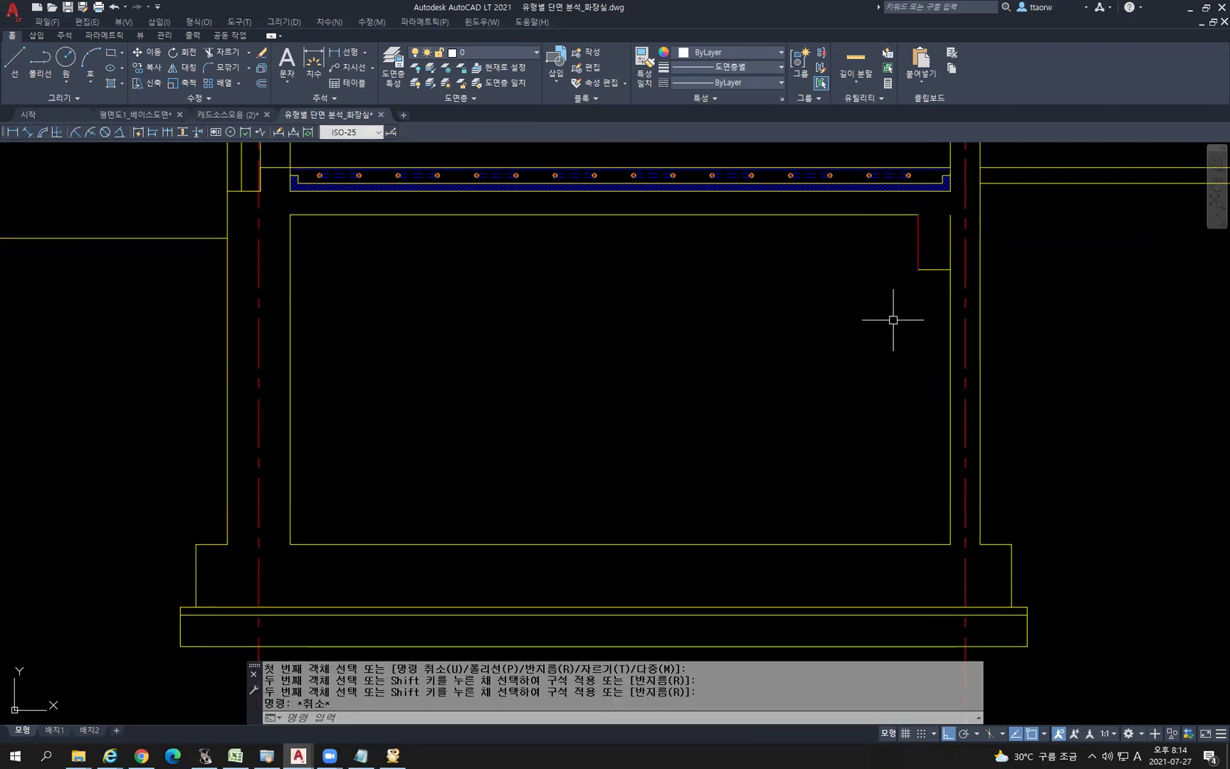
key("space")
left_click(932, 270)
left_click(950, 299)
key("Escape")
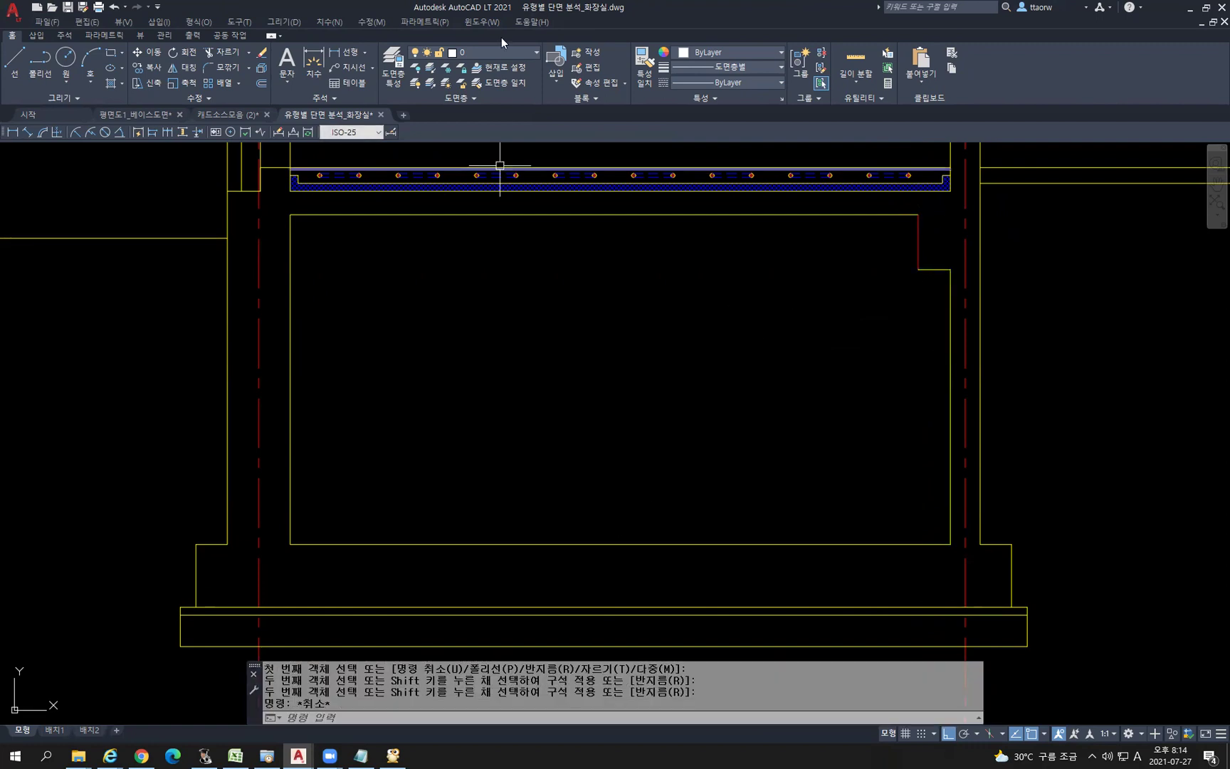
Add a vertical linear dimension from the floor slab's top line to the beam's underside, placed beside the beam's inner face
left_click(358, 52)
middle_click_drag(709, 275, 708, 367)
scroll(887, 294, "up", 3)
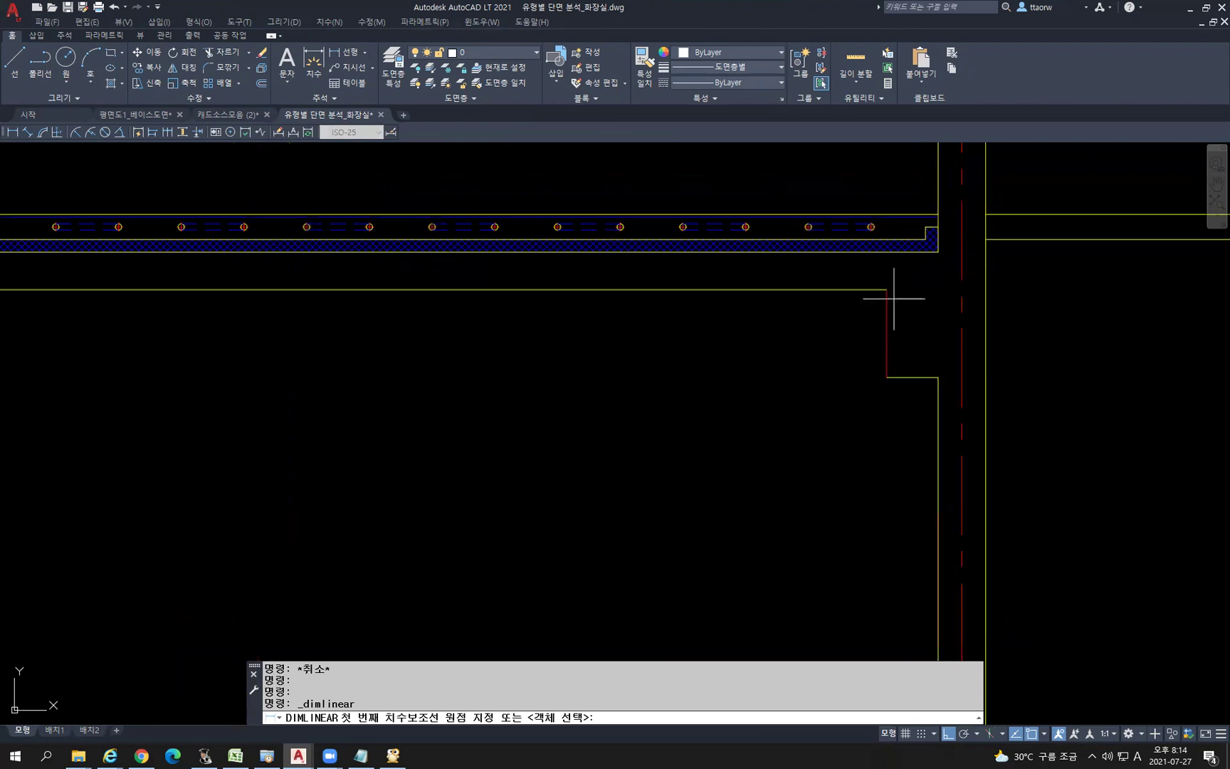
left_click(885, 252)
left_click(886, 377)
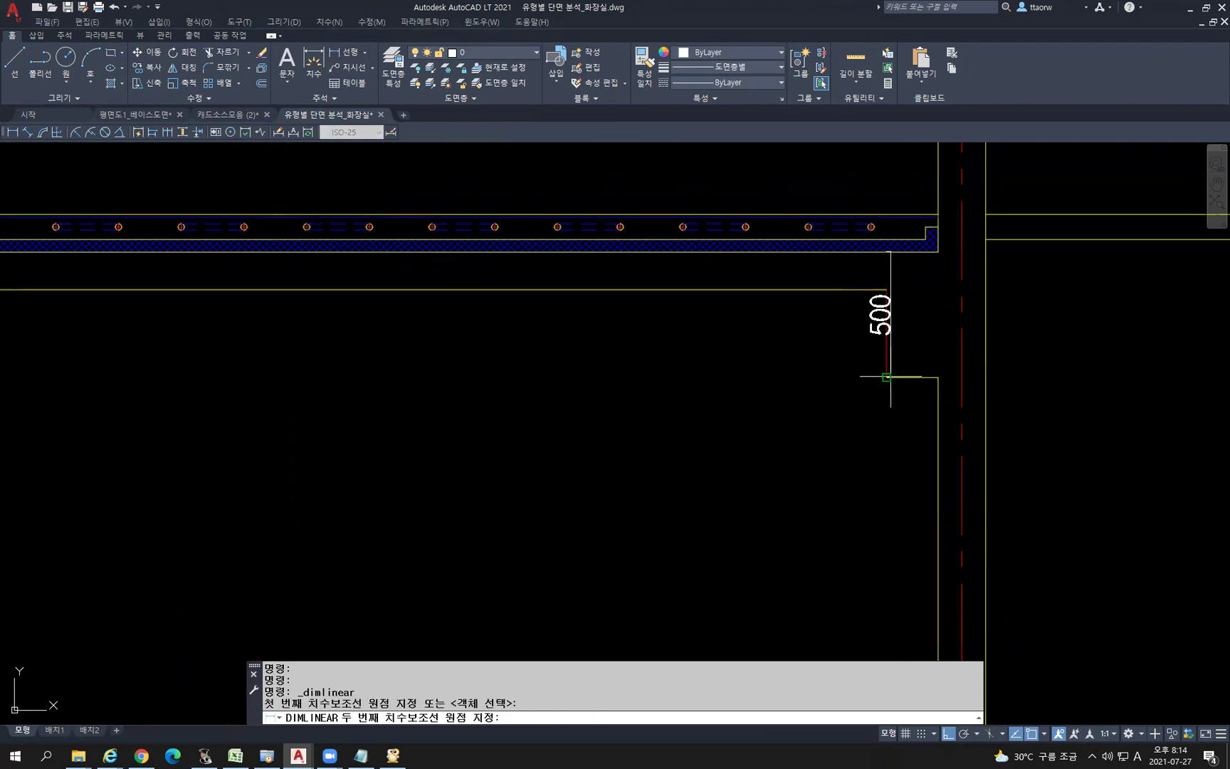
left_click(841, 395)
Add a horizontal linear dimension below the beam, from its inner face to the right wall's centreline
left_click(348, 53)
left_click(886, 377)
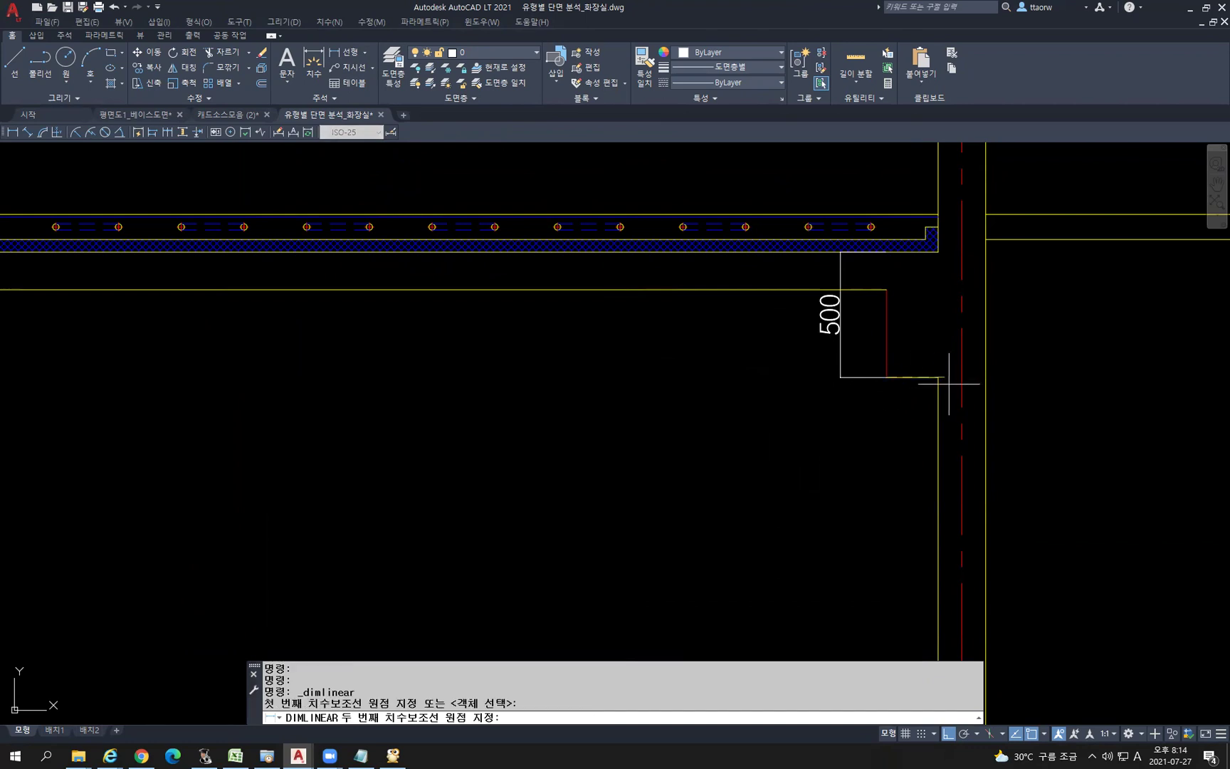
left_click(961, 377)
left_click(925, 432)
key("Escape")
scroll(816, 489, "down", 2)
middle_click_drag(816, 489, 875, 467)
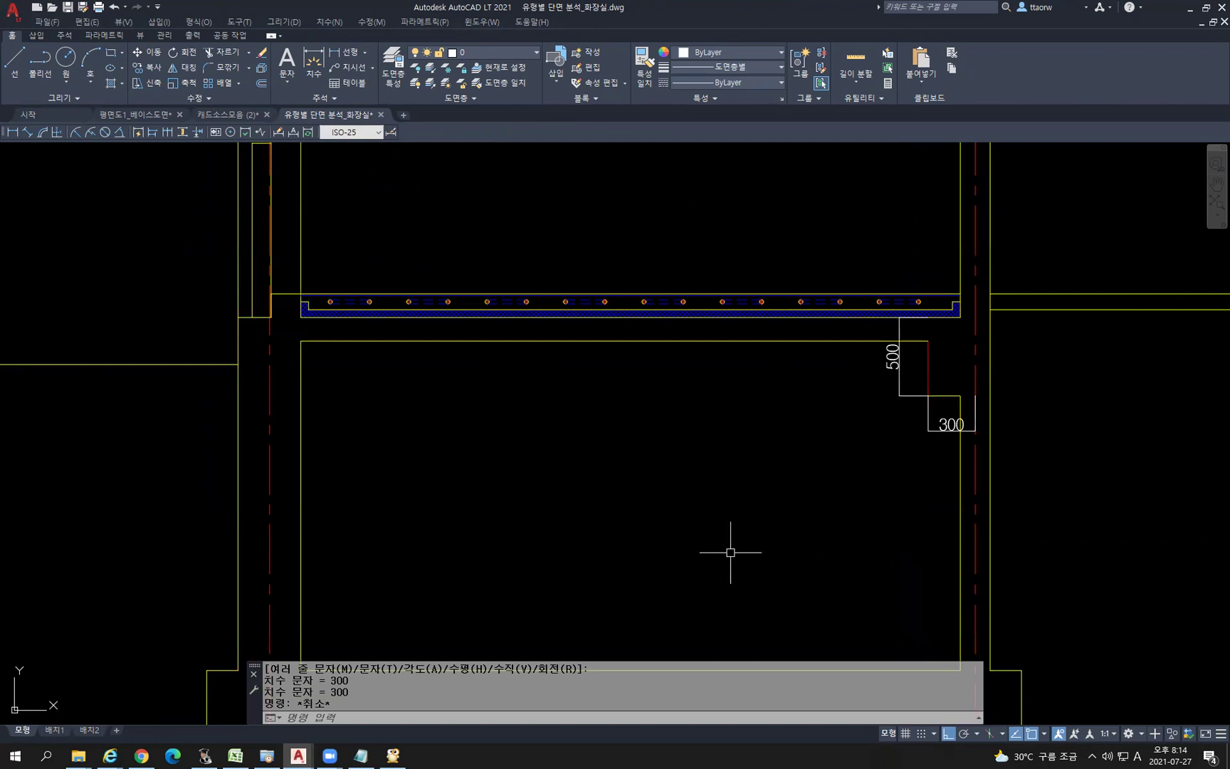
Match the properties of the slab's underside line onto the beam's red inner face line
type("ma")
key("Return")
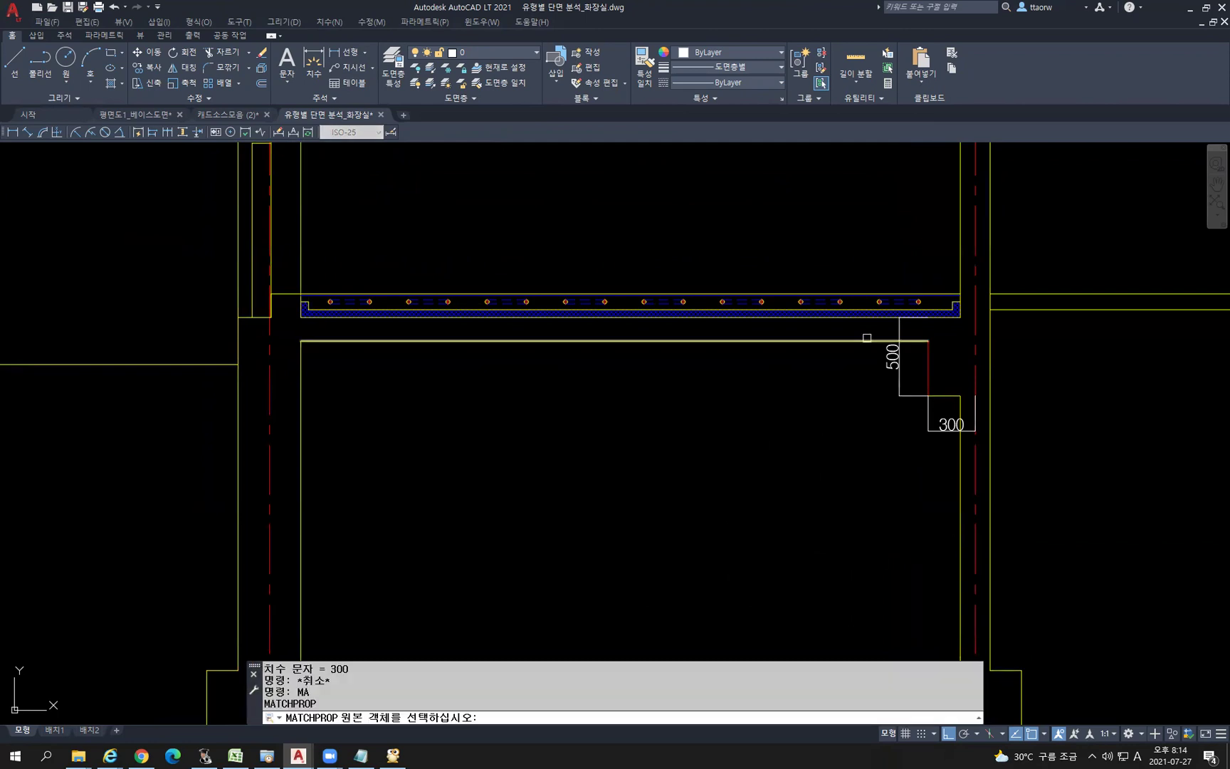
left_click(871, 341)
left_click(923, 363)
left_click(932, 363)
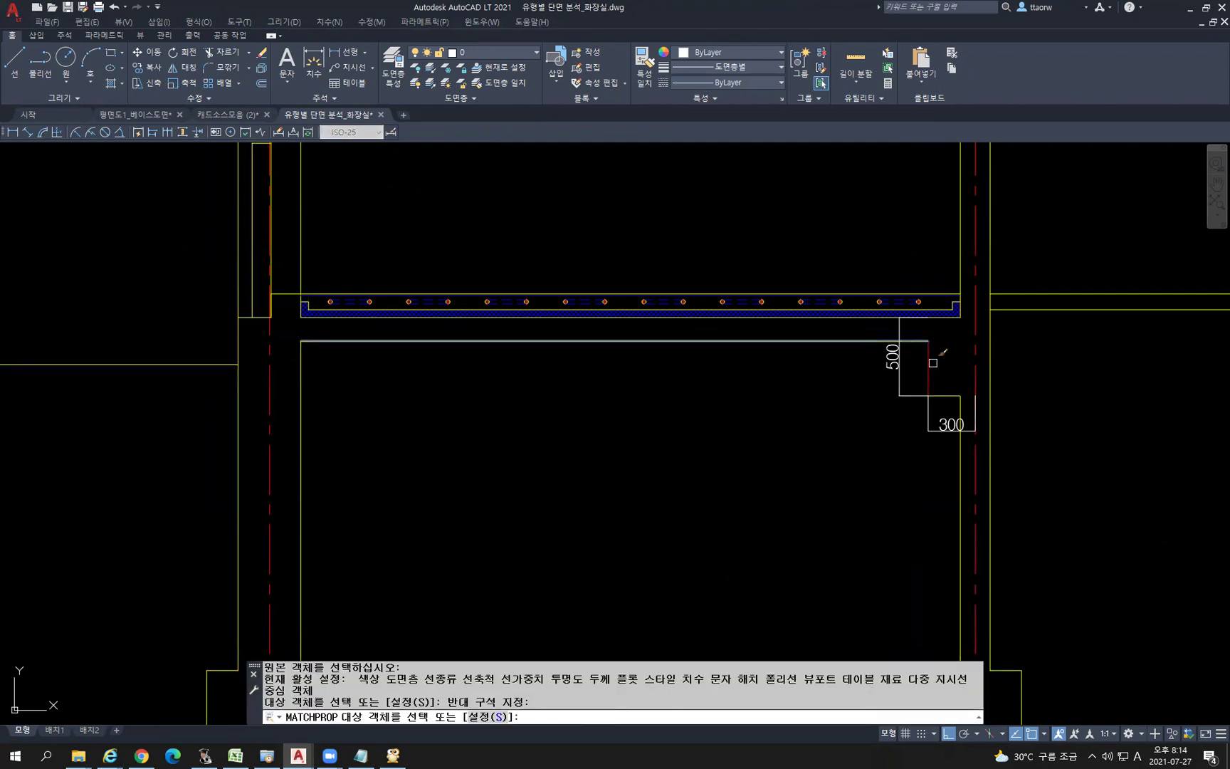
left_click(900, 398)
key("Return")
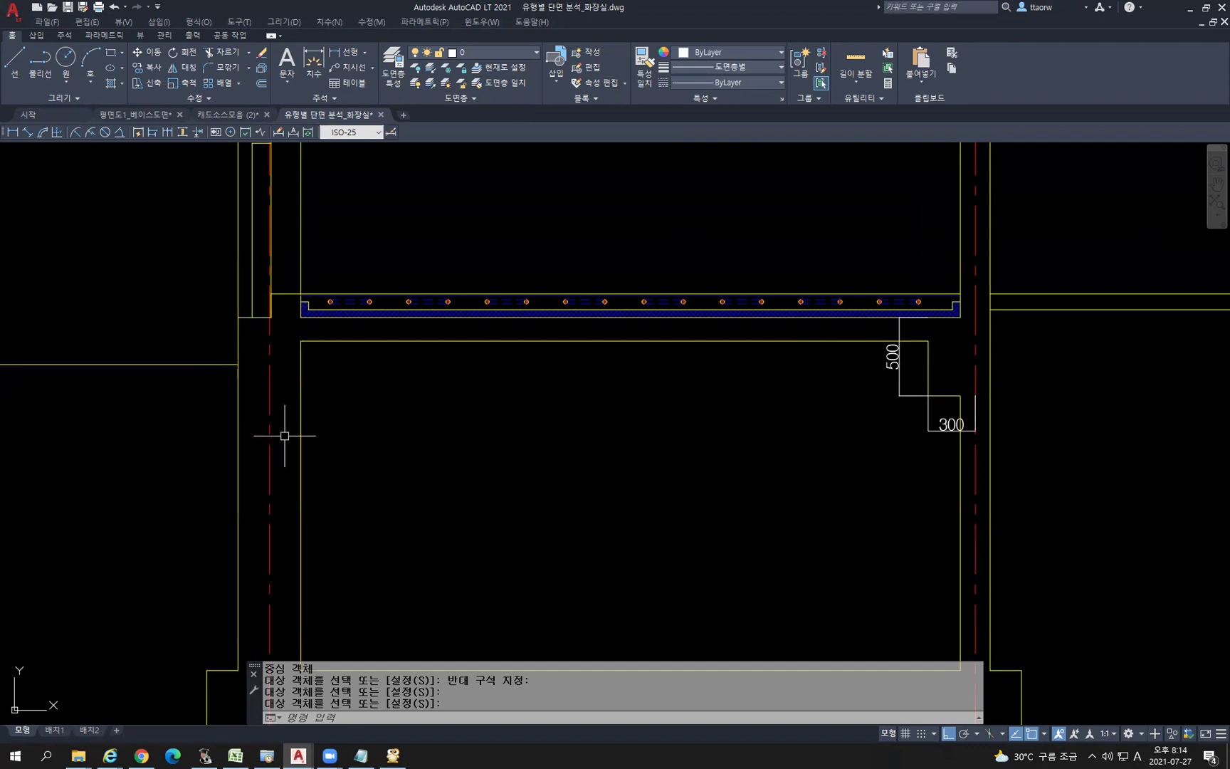
Dimension the beam's width horizontally from its inner face to the right wall's outer line
middle_click_drag(428, 448, 475, 443)
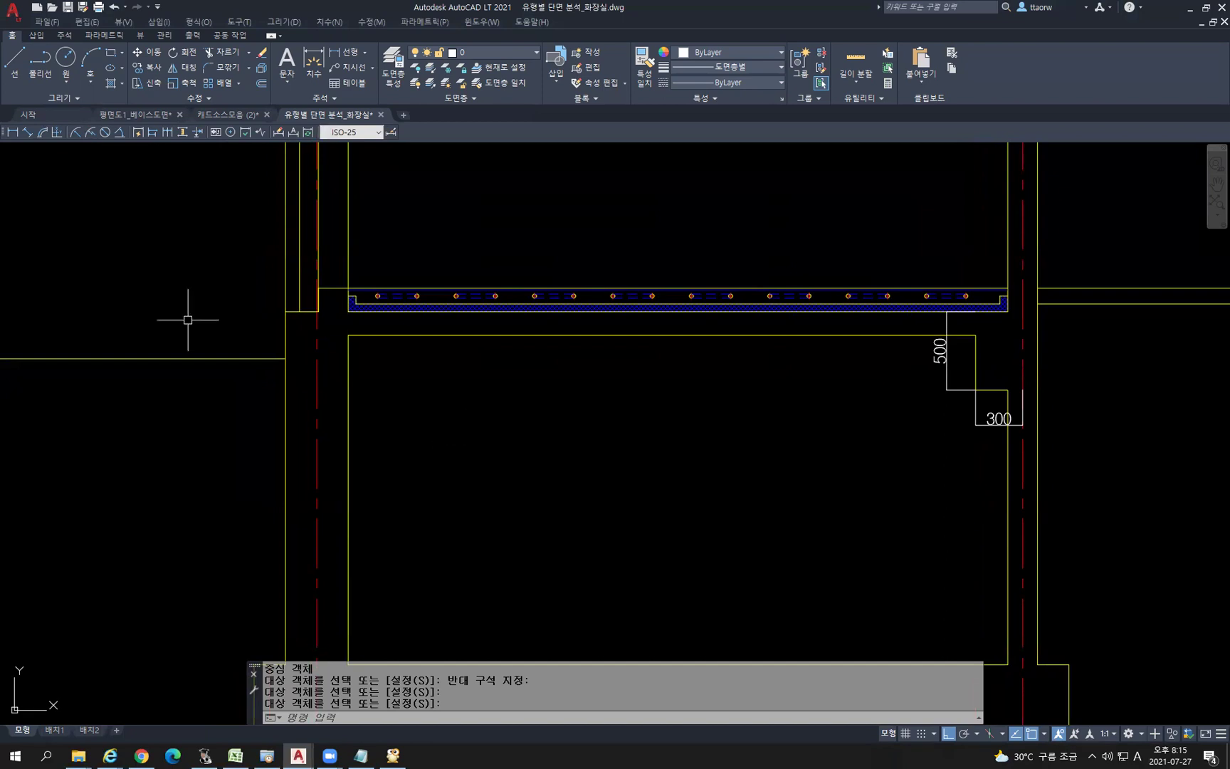
key("Return")
key("Return")
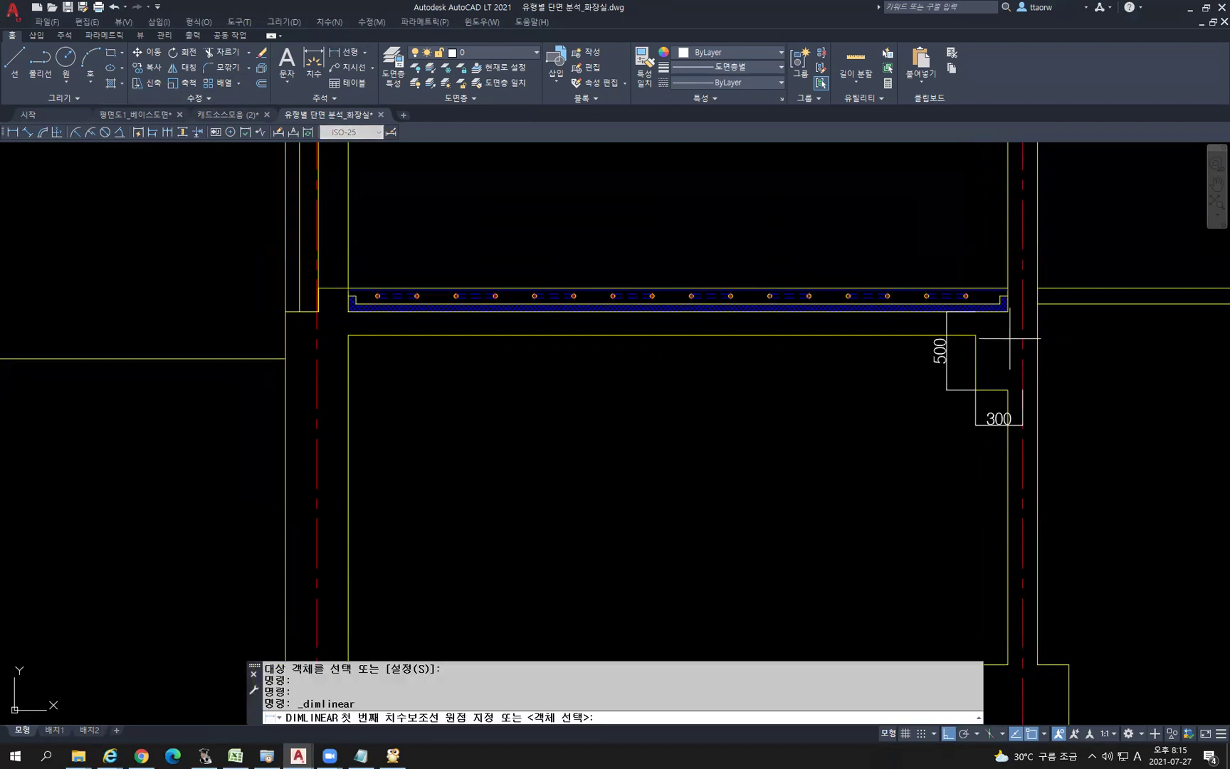
left_click(970, 340)
left_click(1037, 334)
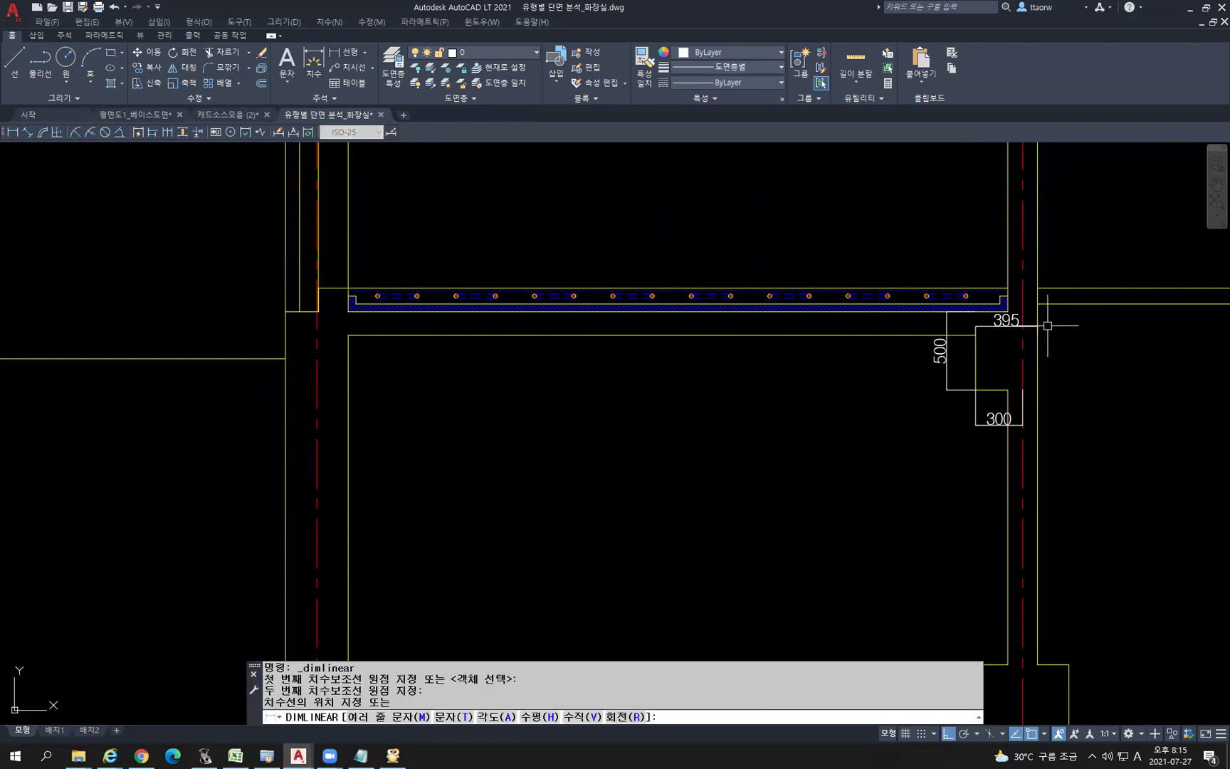
left_click(1046, 326)
Dimension the left wall's thickness just below the floor slab
left_click(345, 54)
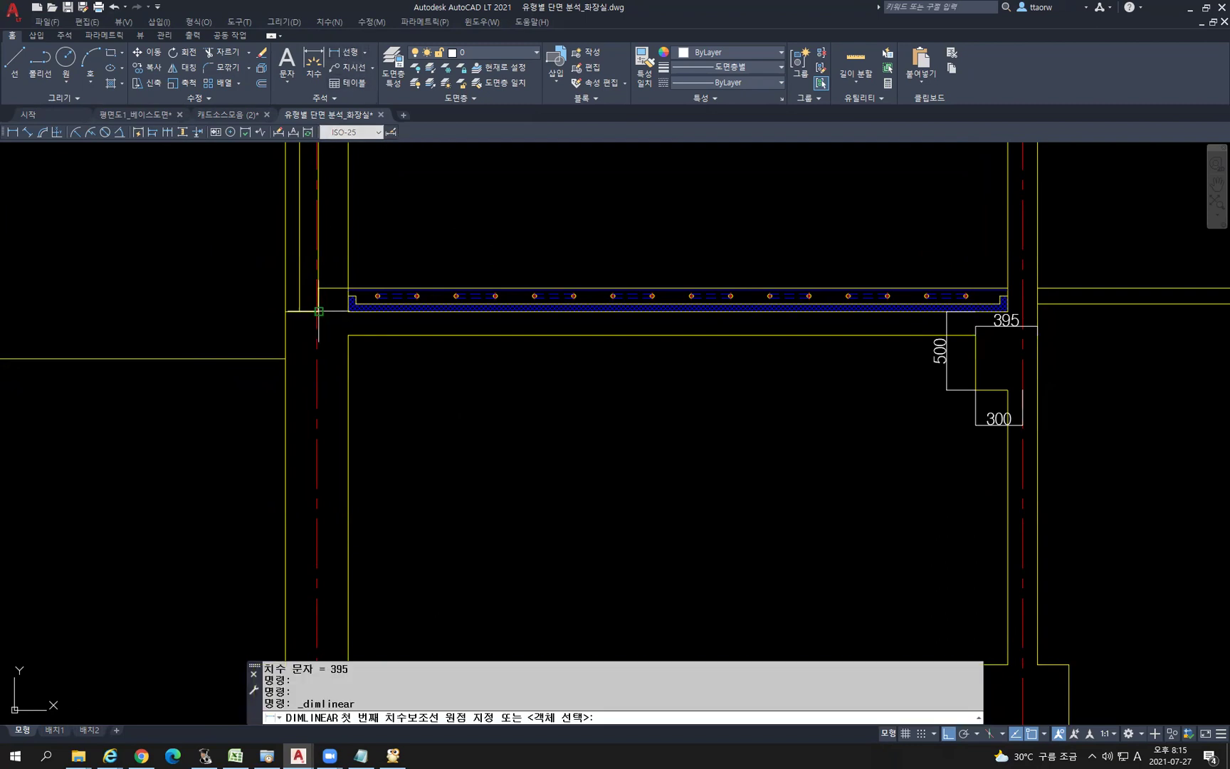
left_click(348, 342)
left_click(285, 334)
left_click(317, 389)
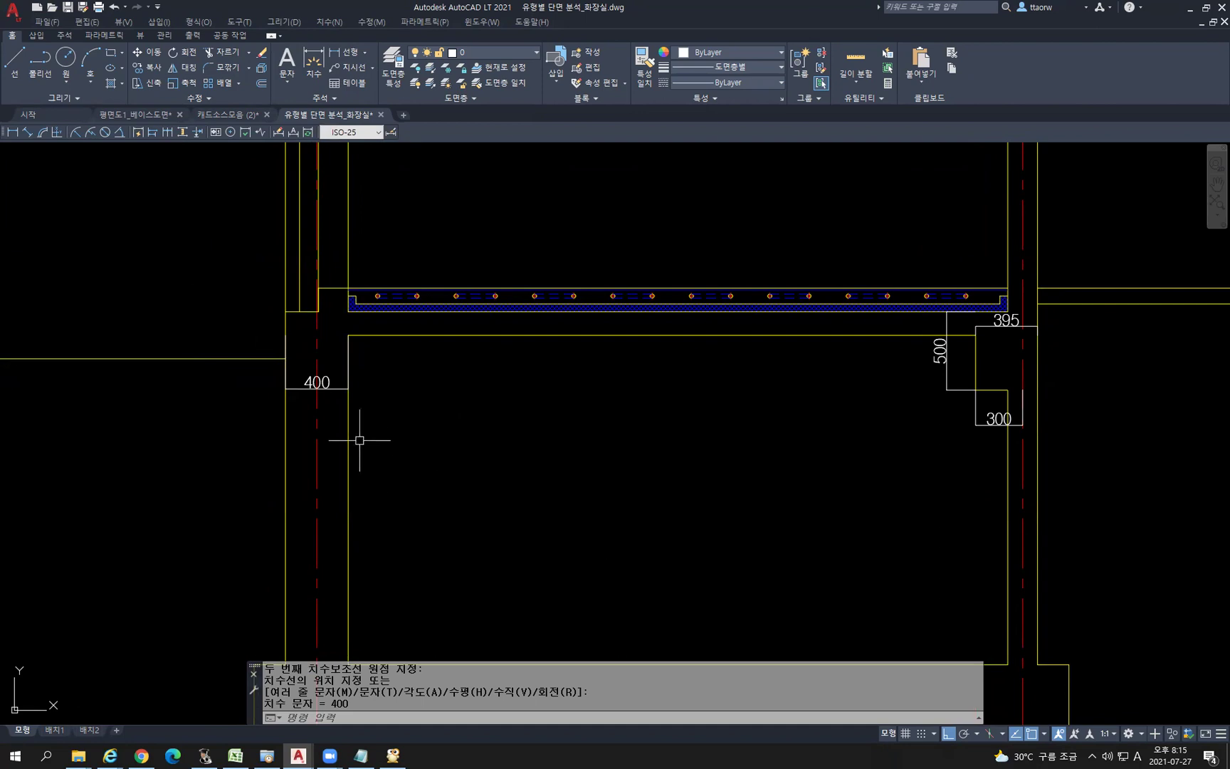
key("Escape")
Delete the left wall's thickness dimension and the beam dimension that reaches the right wall's outer line
left_click(317, 388)
key("Delete")
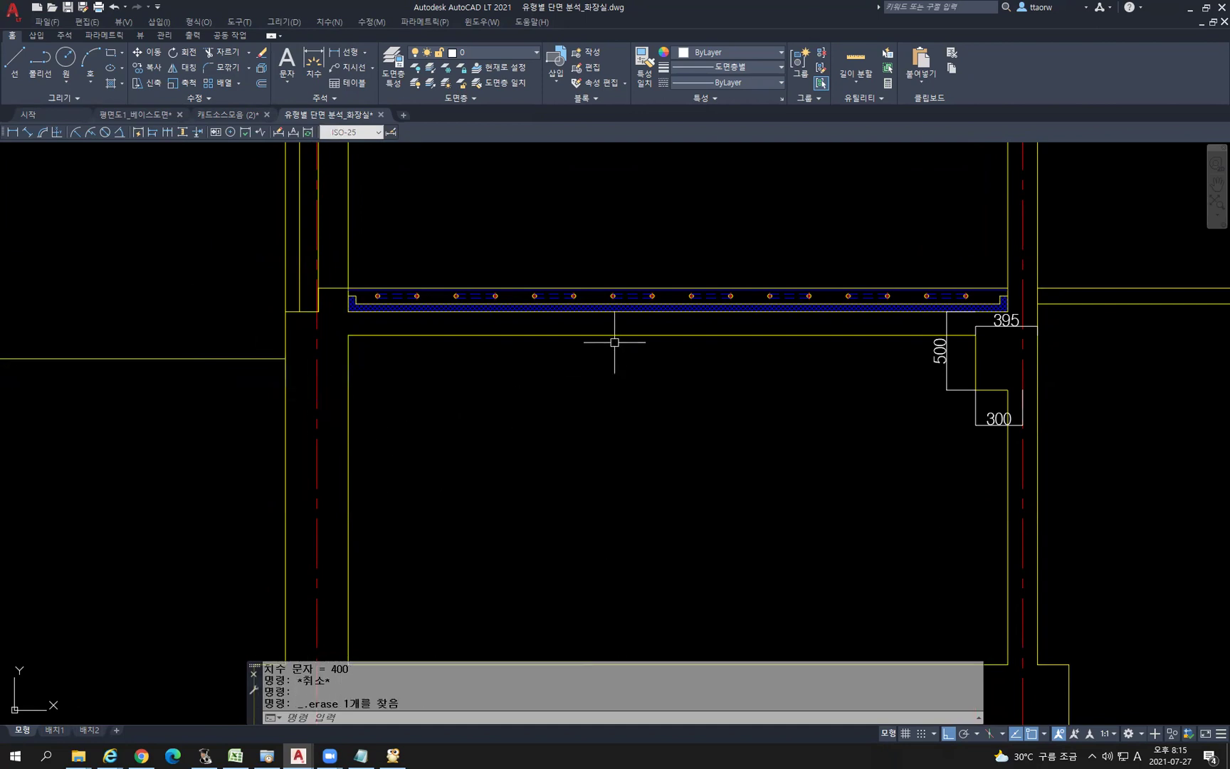
left_click(1003, 327)
key("Delete")
Move the beam's horizontal 300 dimension straight down, clear of the beam's underside
left_click(989, 425)
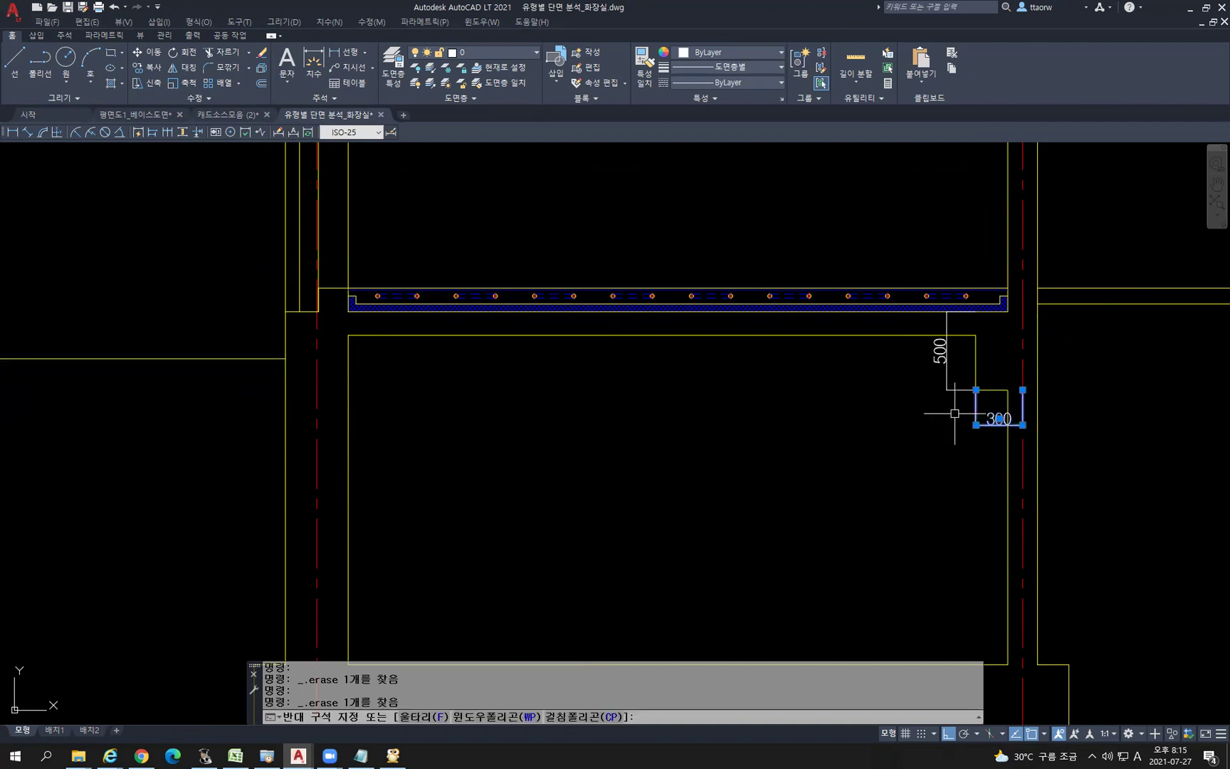
left_click(933, 451)
key("Escape")
type("m")
key("space")
left_click(910, 425)
left_click(913, 453)
Move the beam's vertical 500 dimension horizontally away from the beam's inner face
left_click(945, 377)
type("m")
key("space")
left_click(845, 401)
left_click(826, 413)
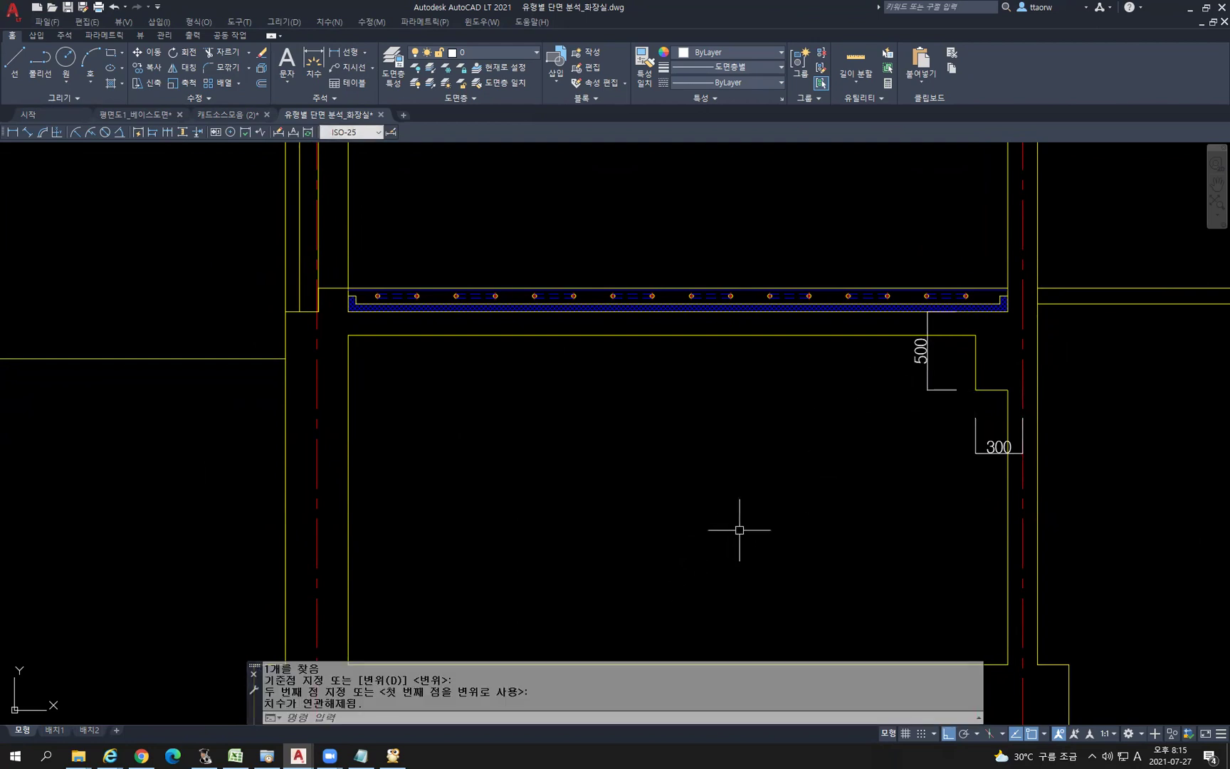
key("Escape")
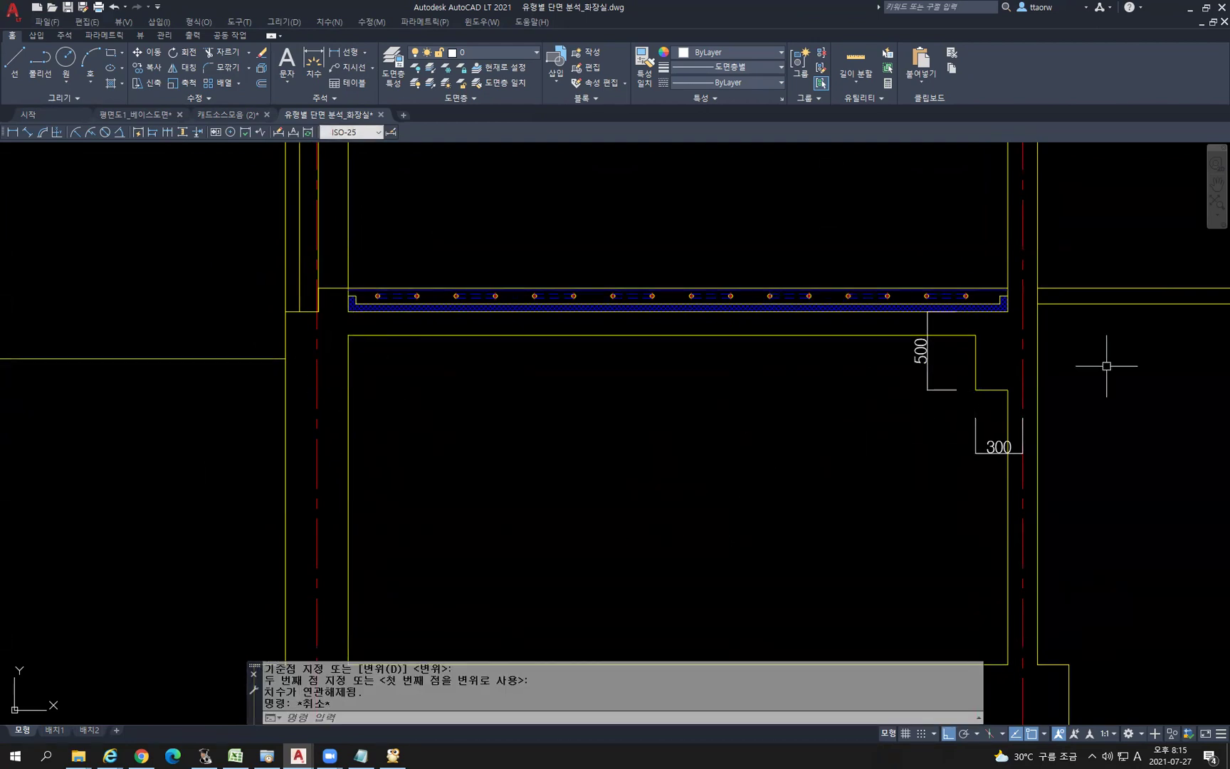
scroll(1007, 439, "down", 3)
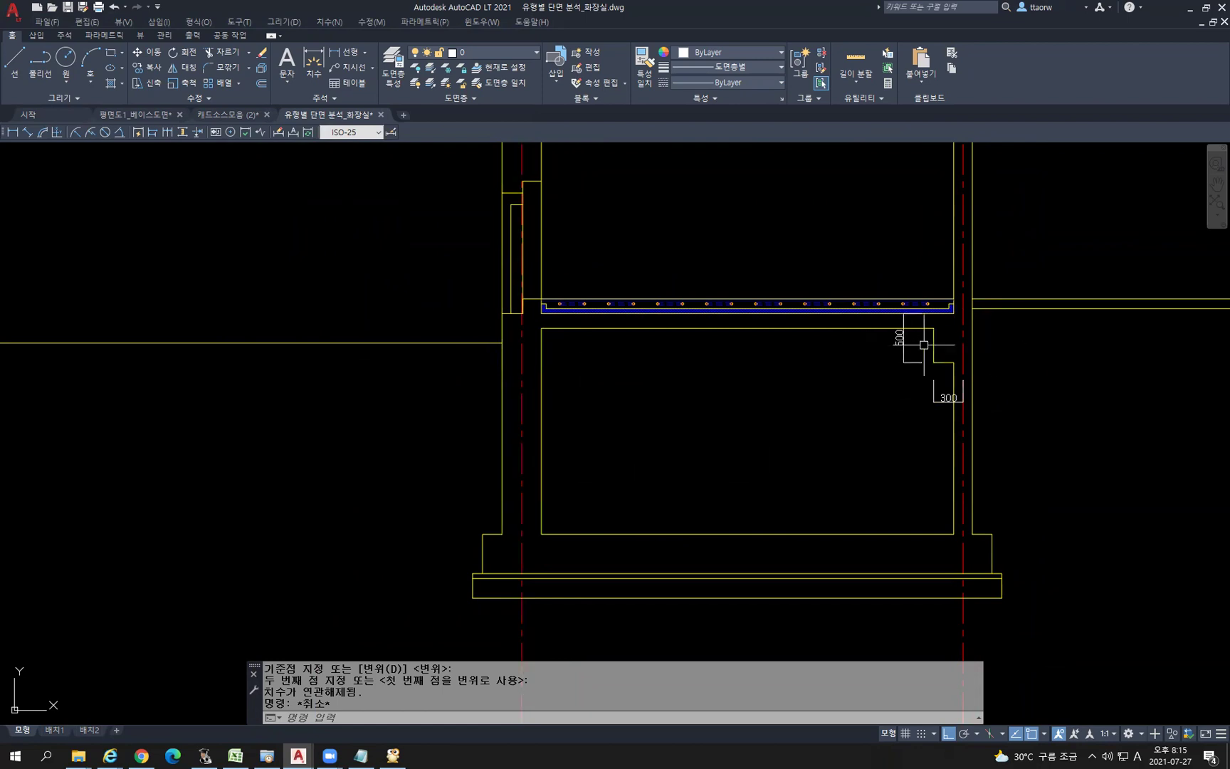
left_click(945, 420)
left_click(906, 397)
left_click(906, 376)
left_click(867, 352)
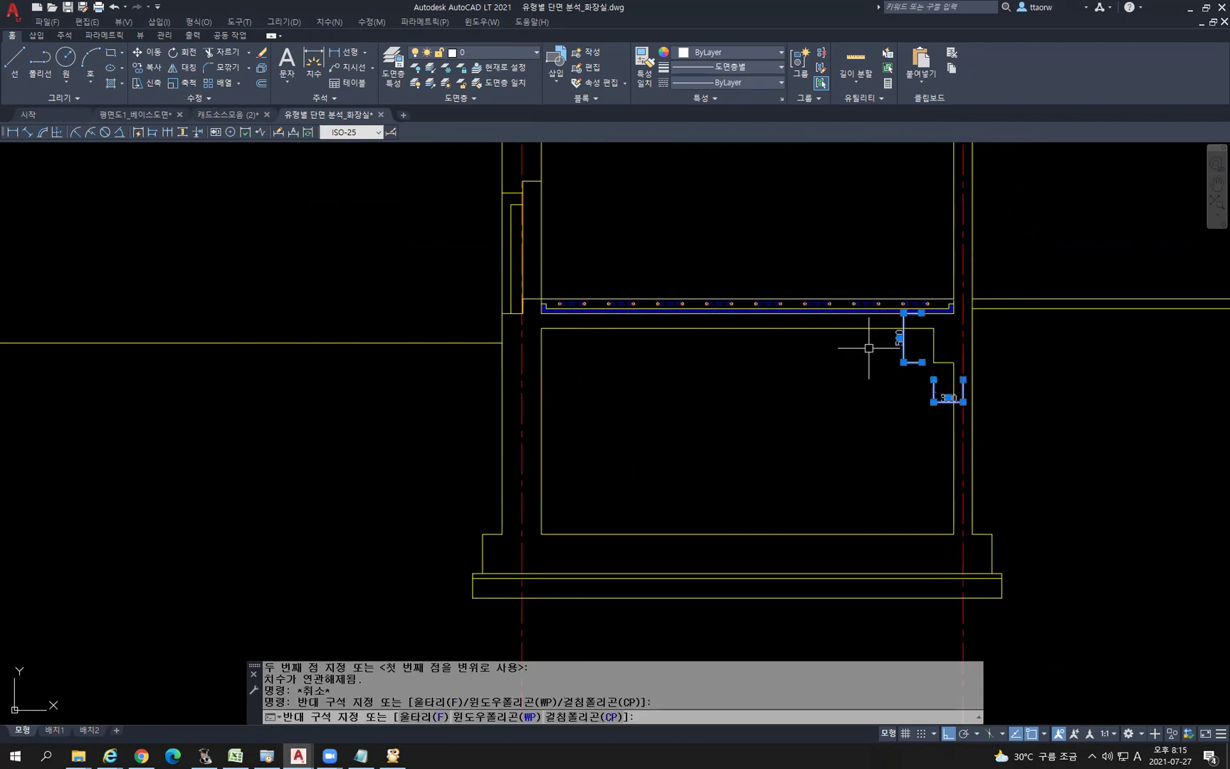
key("Escape")
Stretch the vertical 500 dimension's line across the right wall to the wall's outer side
left_click(902, 360)
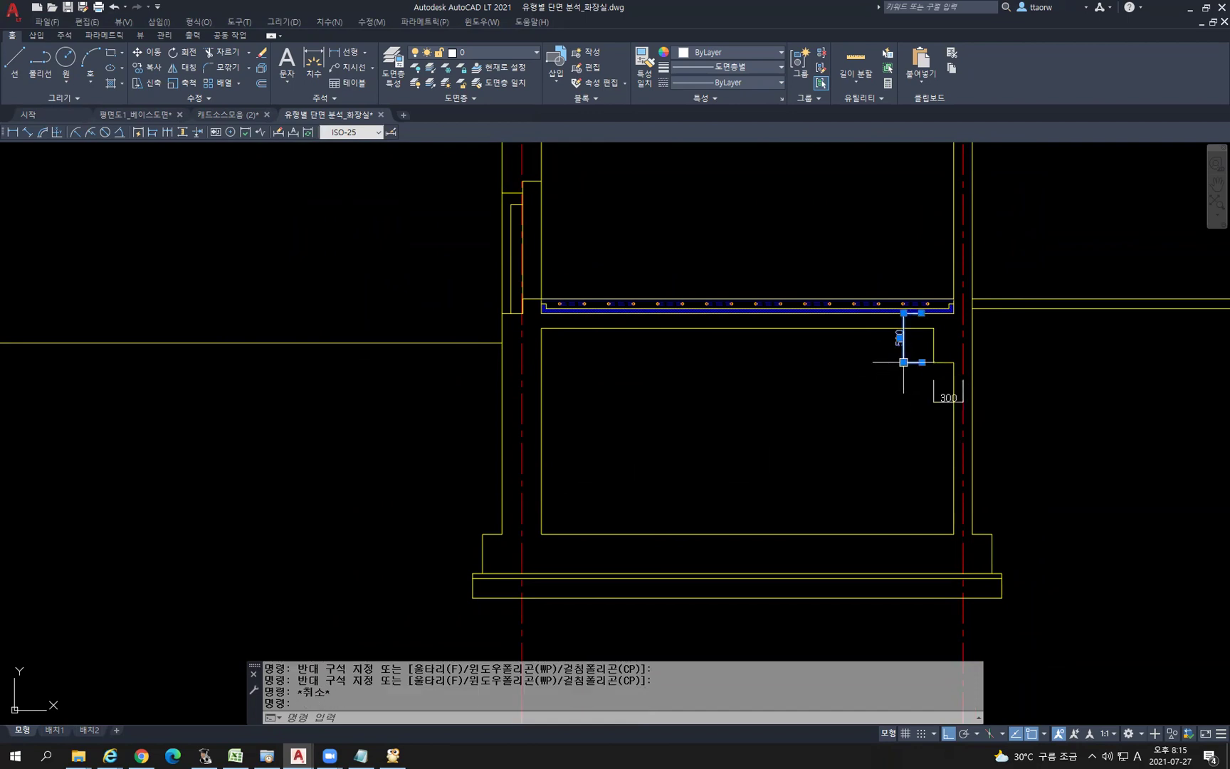
left_click(903, 362)
key("Escape")
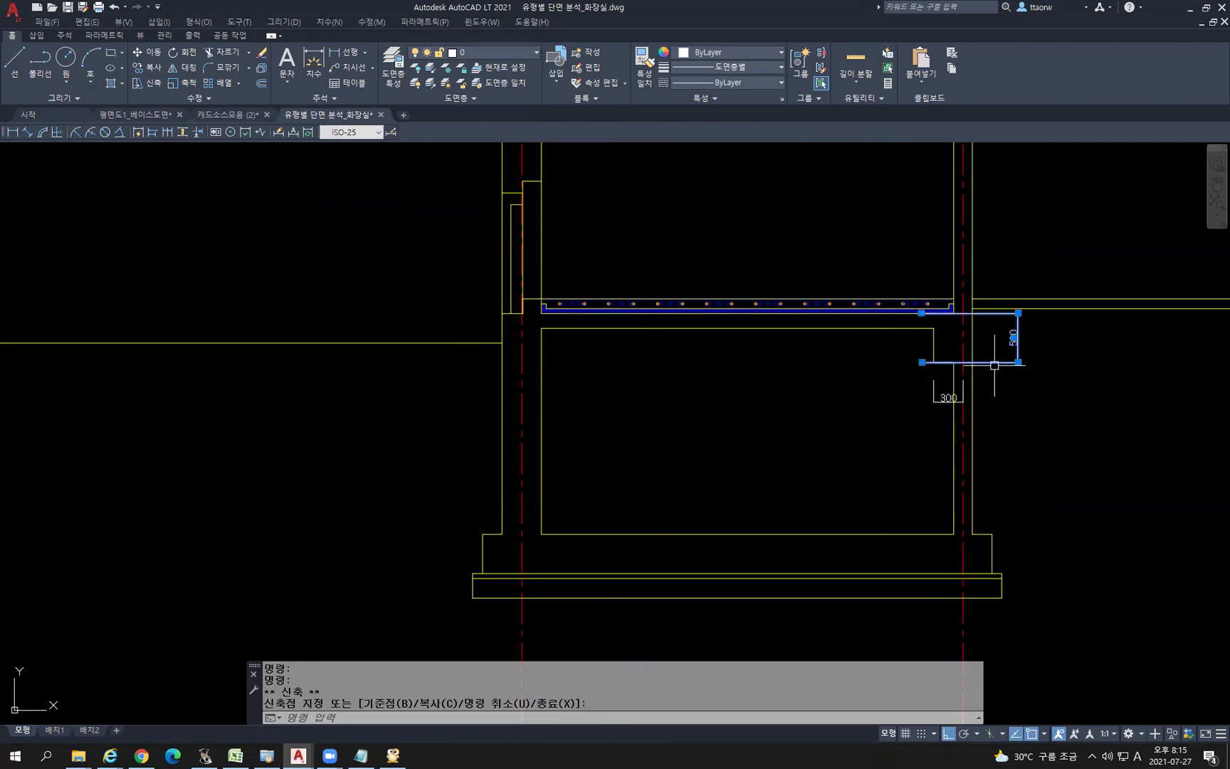
scroll(980, 362, "up", 4)
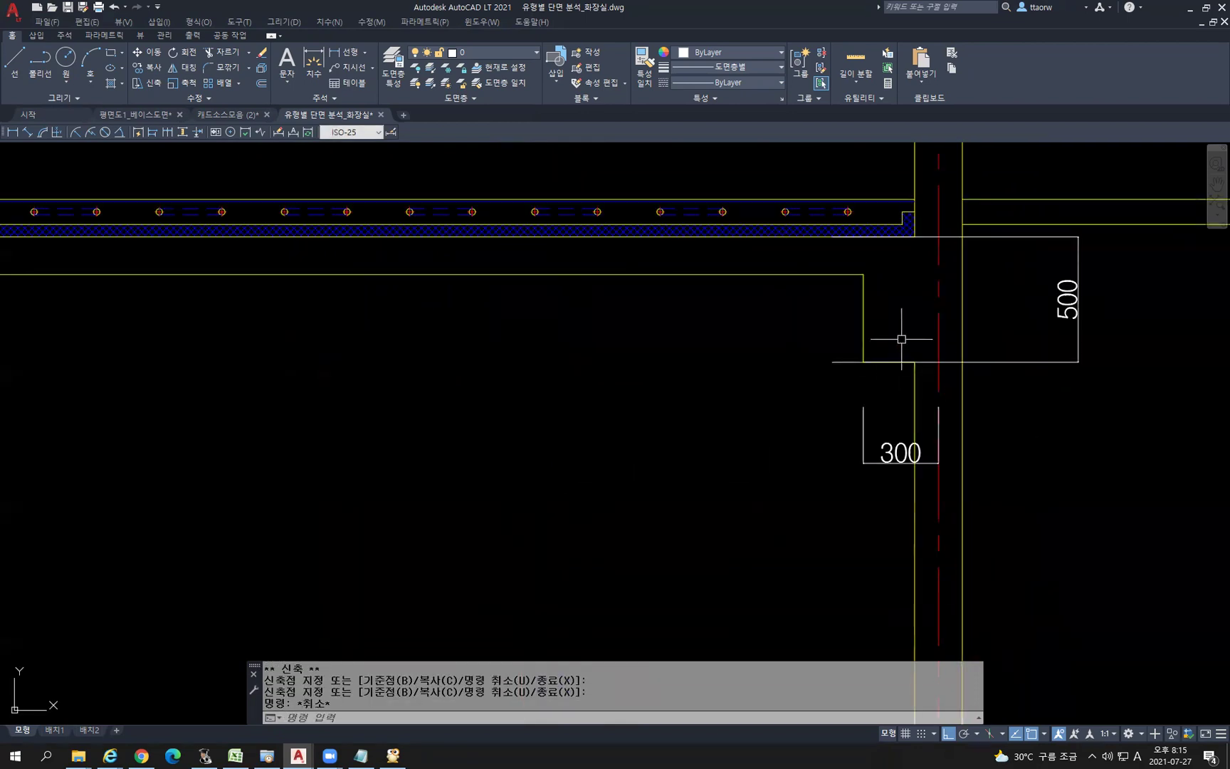
left_click(1096, 392)
left_click(1041, 321)
key("Escape")
Shorten both extension lines of the 500 dimension so they start beyond the right wall's outer line
left_click(829, 364)
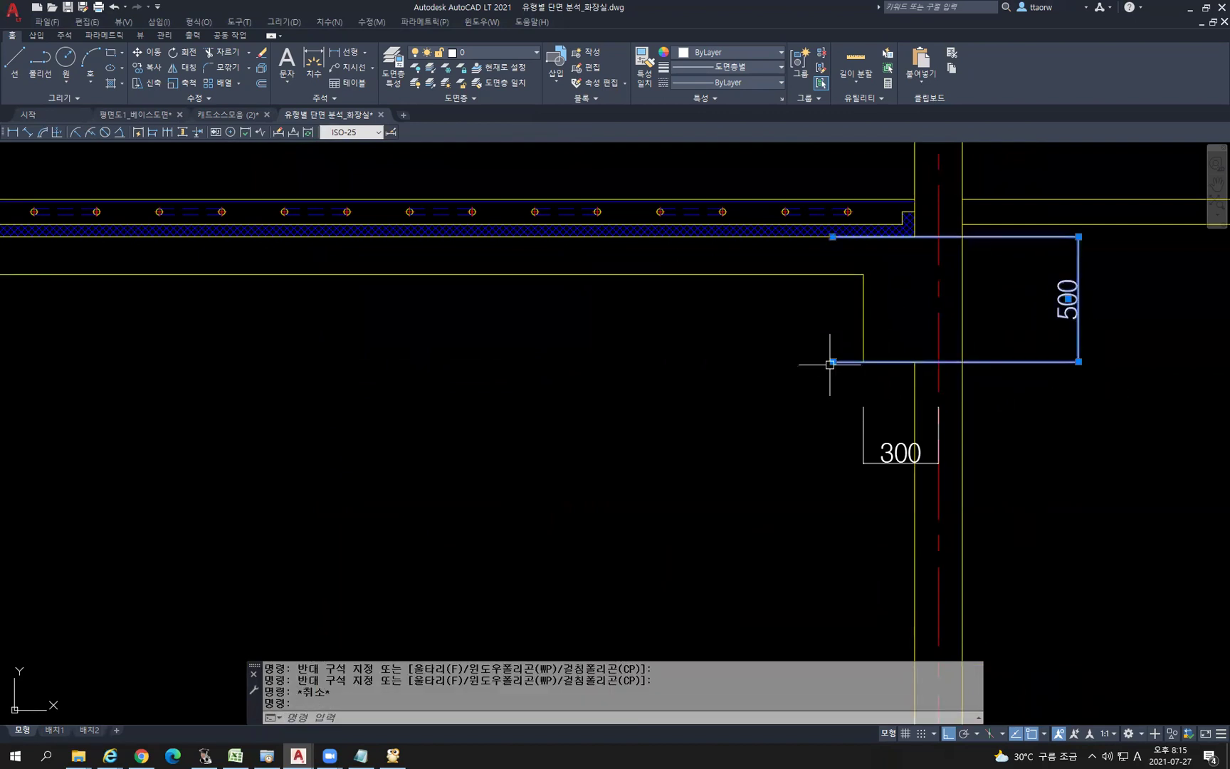
left_click(832, 362)
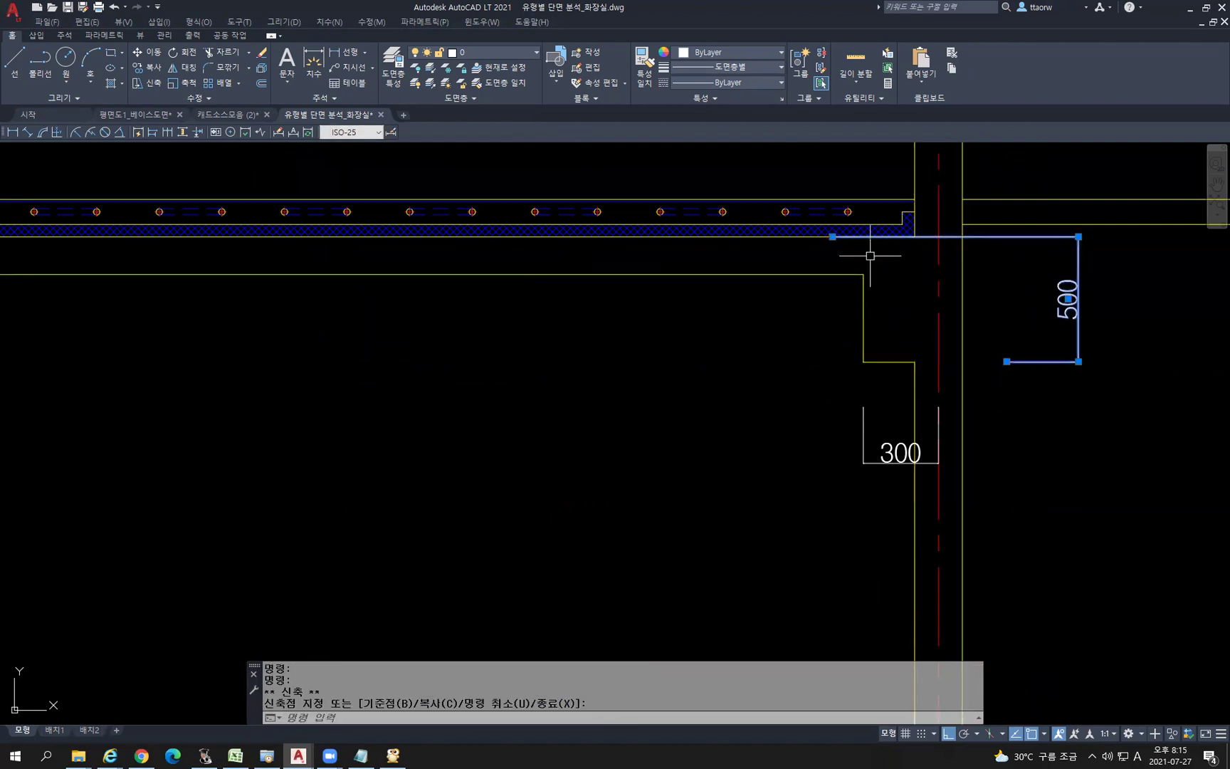
key("Escape")
key("Escape")
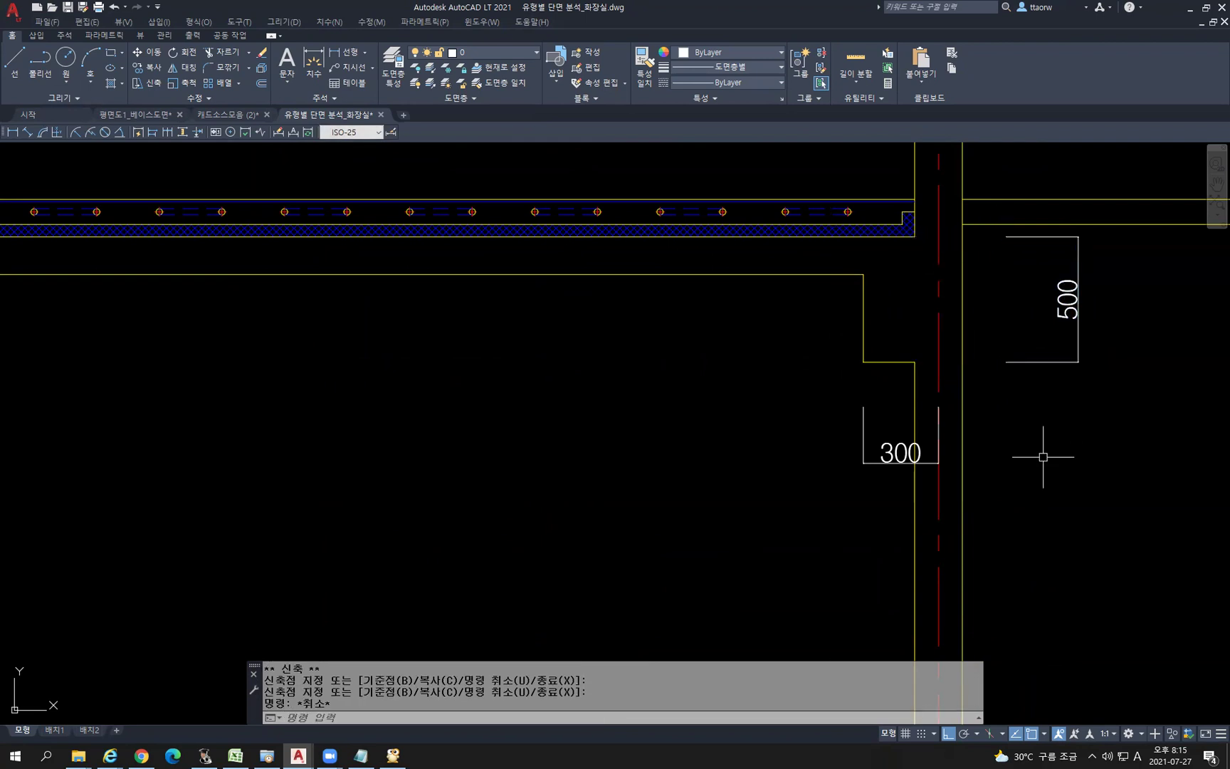
Start an Offset with a distance of 10
scroll(925, 438, "down", 4)
scroll(838, 446, "up", 2)
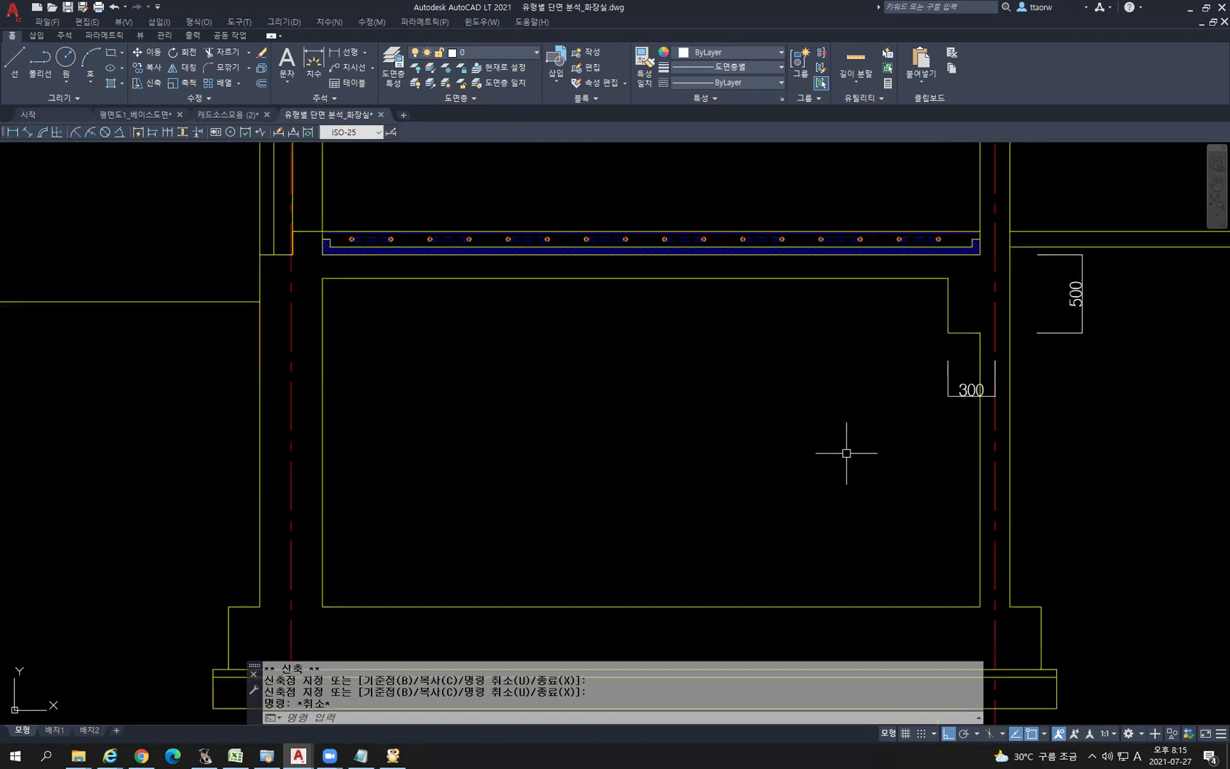
key("Escape")
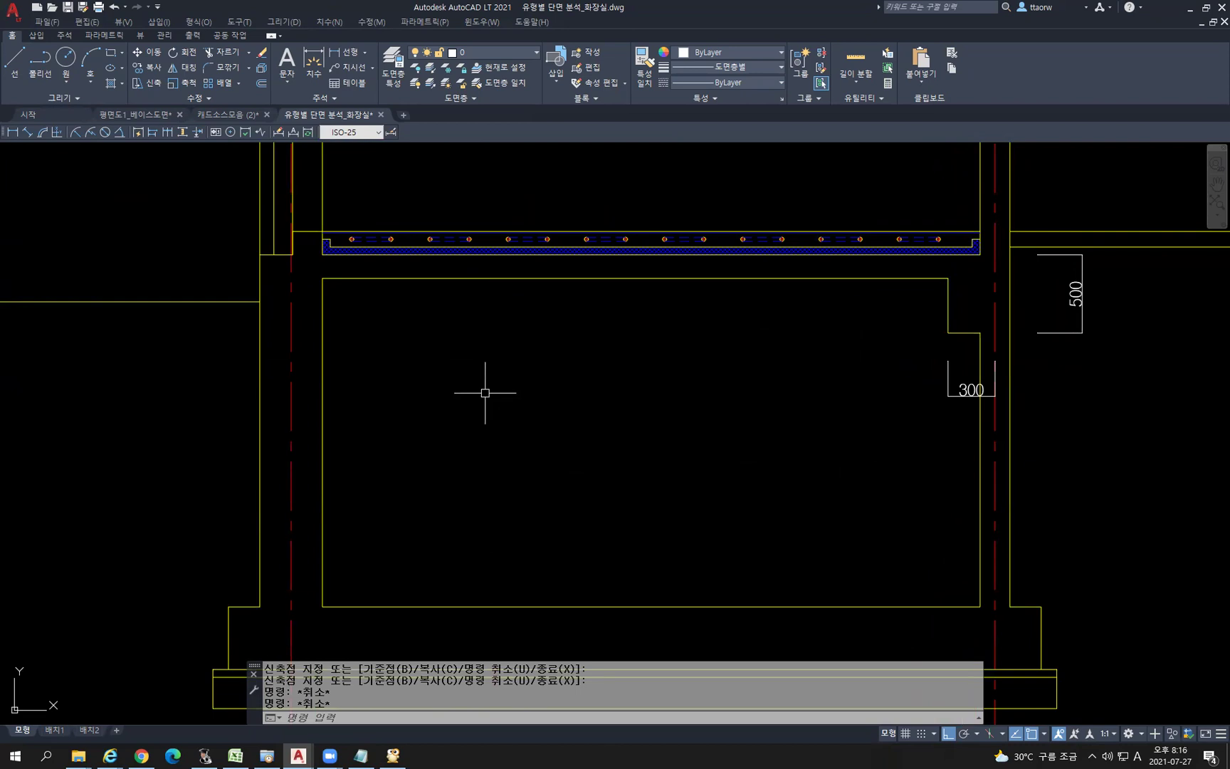
type("o")
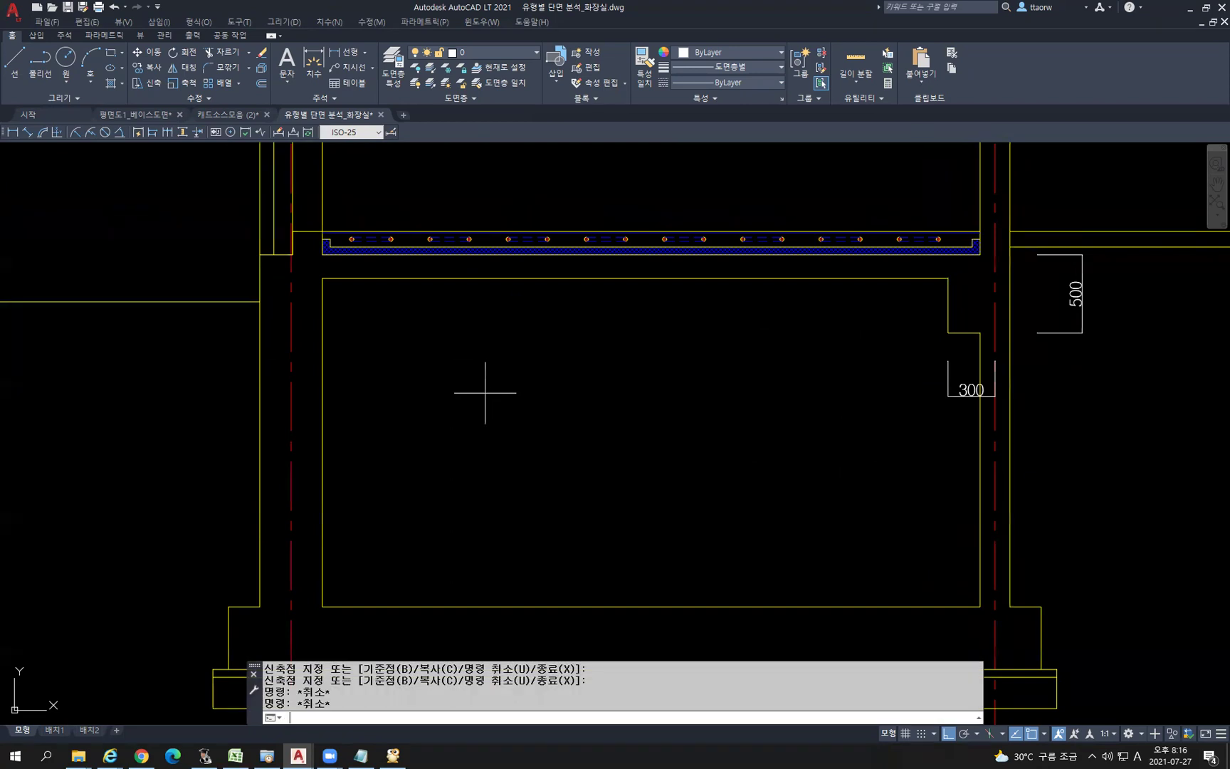
key("Return")
type("10")
key("Return")
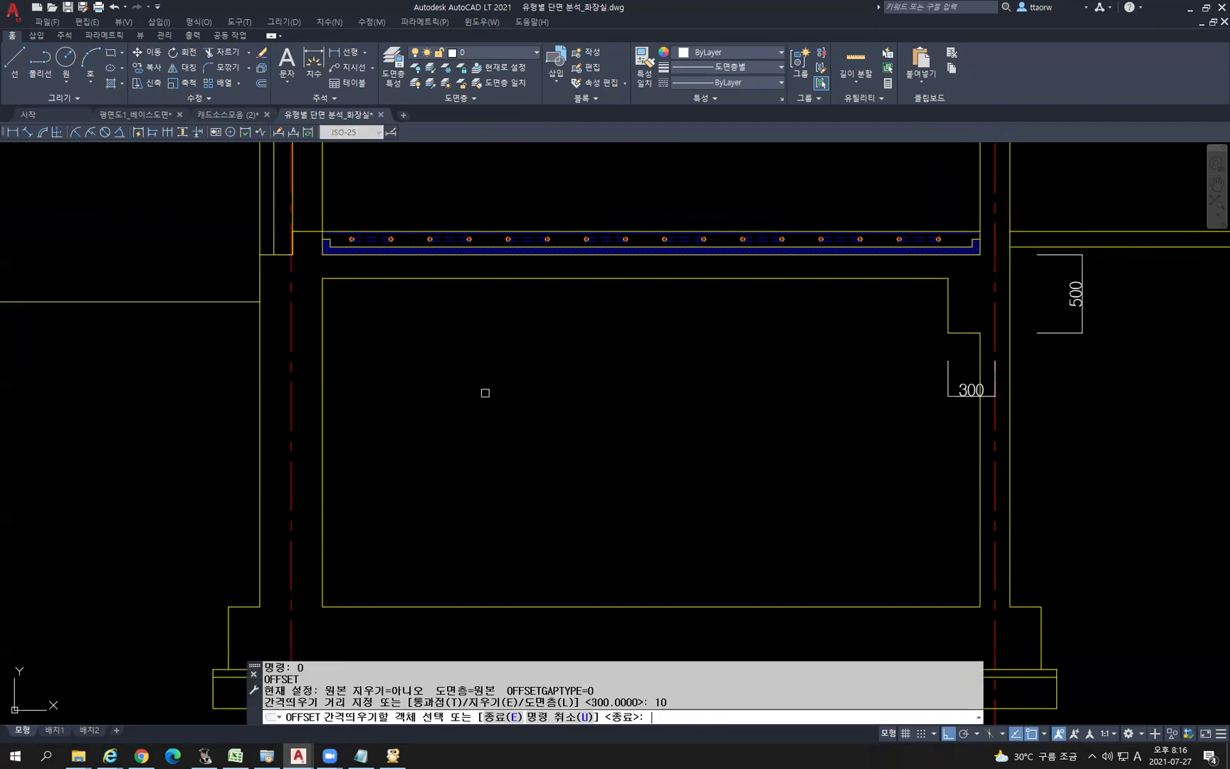
Offset the lower room's left wall line inward twice at a distance of 10, and its ceiling line inward once
left_click(325, 338)
left_click(362, 350)
scroll(323, 343, "up", 4)
left_click(323, 344)
left_click(427, 349)
scroll(425, 348, "down", 2)
left_click(413, 243)
left_click(412, 266)
scroll(425, 297, "down", 2)
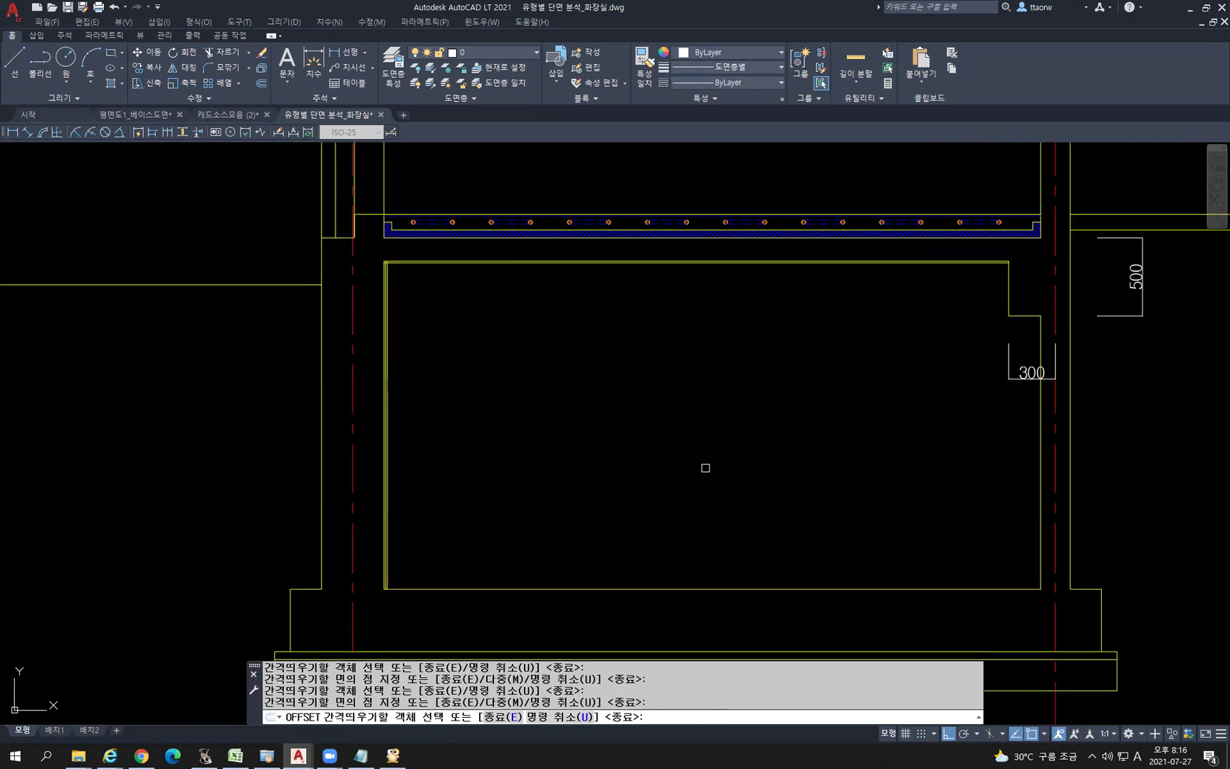
Offset the lower room's floor line upward twice at a distance of 10
scroll(706, 468, "down", 2)
scroll(675, 555, "up", 4)
left_click(656, 516)
left_click(658, 482)
scroll(654, 513, "up", 3)
scroll(669, 489, "down", 4)
scroll(1037, 407, "down", 2)
Offset the lower room's right wall line inward twice at a distance of 10
middle_click_drag(1037, 407, 832, 437)
scroll(958, 367, "up", 2)
left_click(995, 327)
left_click(886, 343)
scroll(987, 278, "up", 2)
left_click(995, 264)
left_click(995, 256)
left_click(939, 297)
scroll(830, 368, "down", 2)
middle_click_drag(845, 274, 809, 371)
scroll(808, 372, "up", 3)
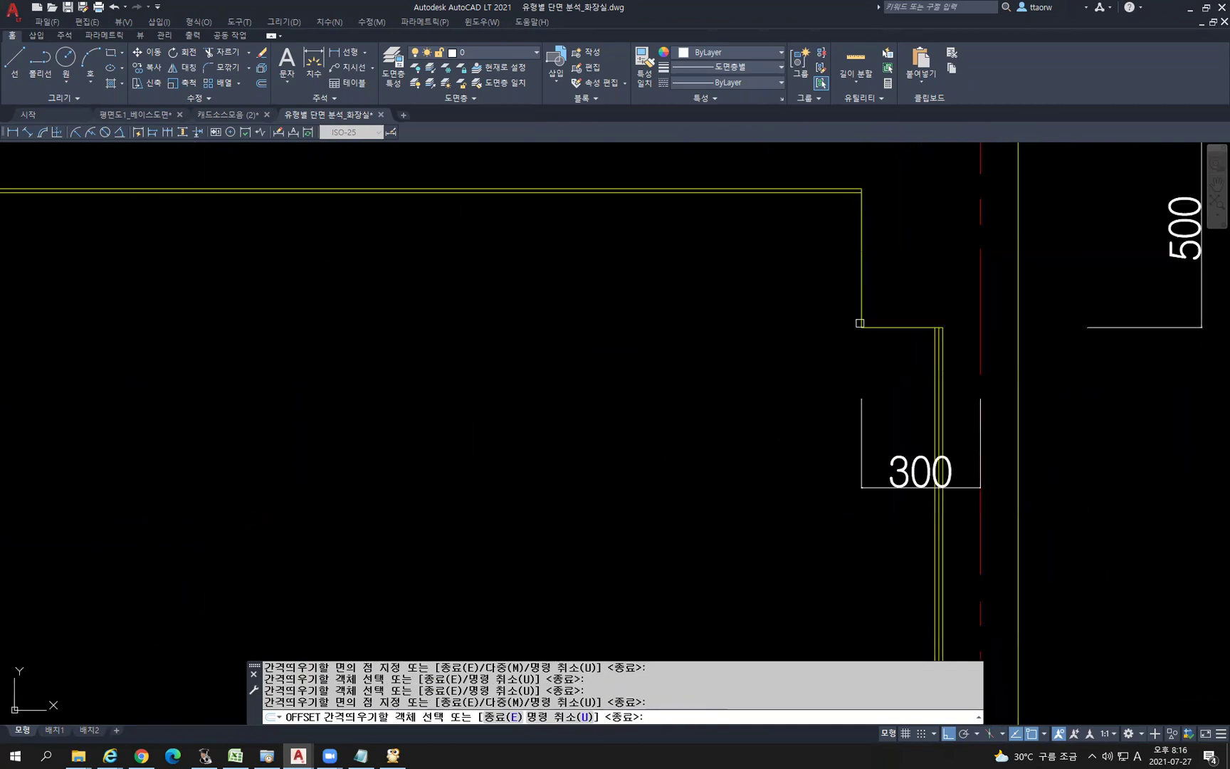
Offset the horizontal and vertical lines of the upper-right step into the room twice each at a distance of 10
left_click(868, 334)
left_click(876, 336)
left_click(875, 327)
left_click(879, 364)
left_click(862, 250)
left_click(812, 268)
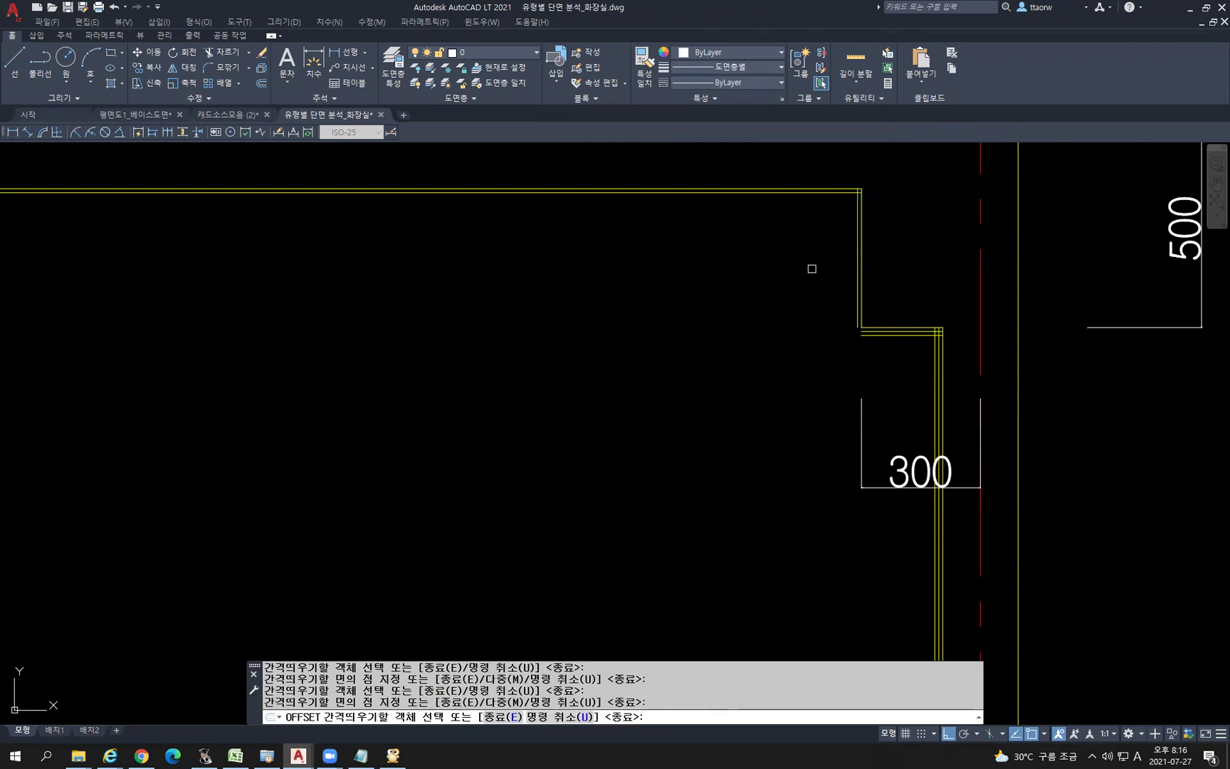
key("Escape")
scroll(755, 356, "down", 5)
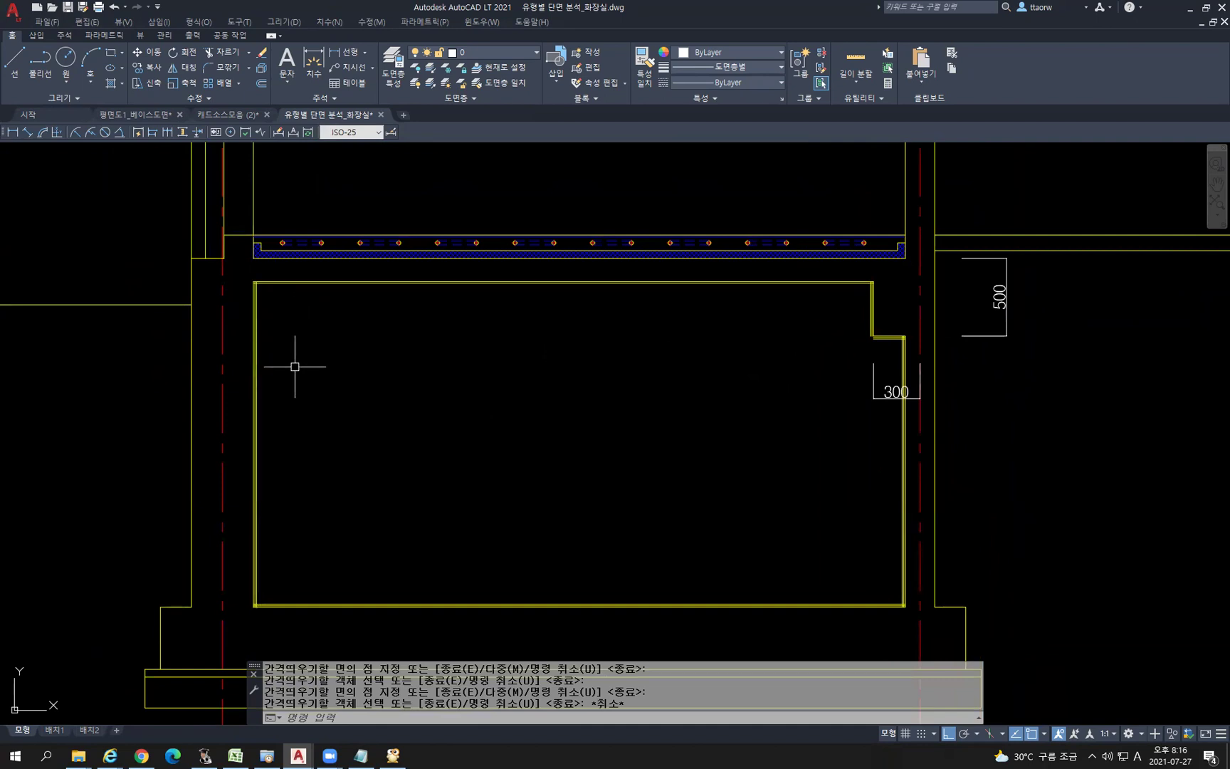
Fillet both offset line pairs at the room's lower-left corner with radius 0, using the Multiple option
key("Escape")
type("F")
key("Return")
type("m")
key("Return")
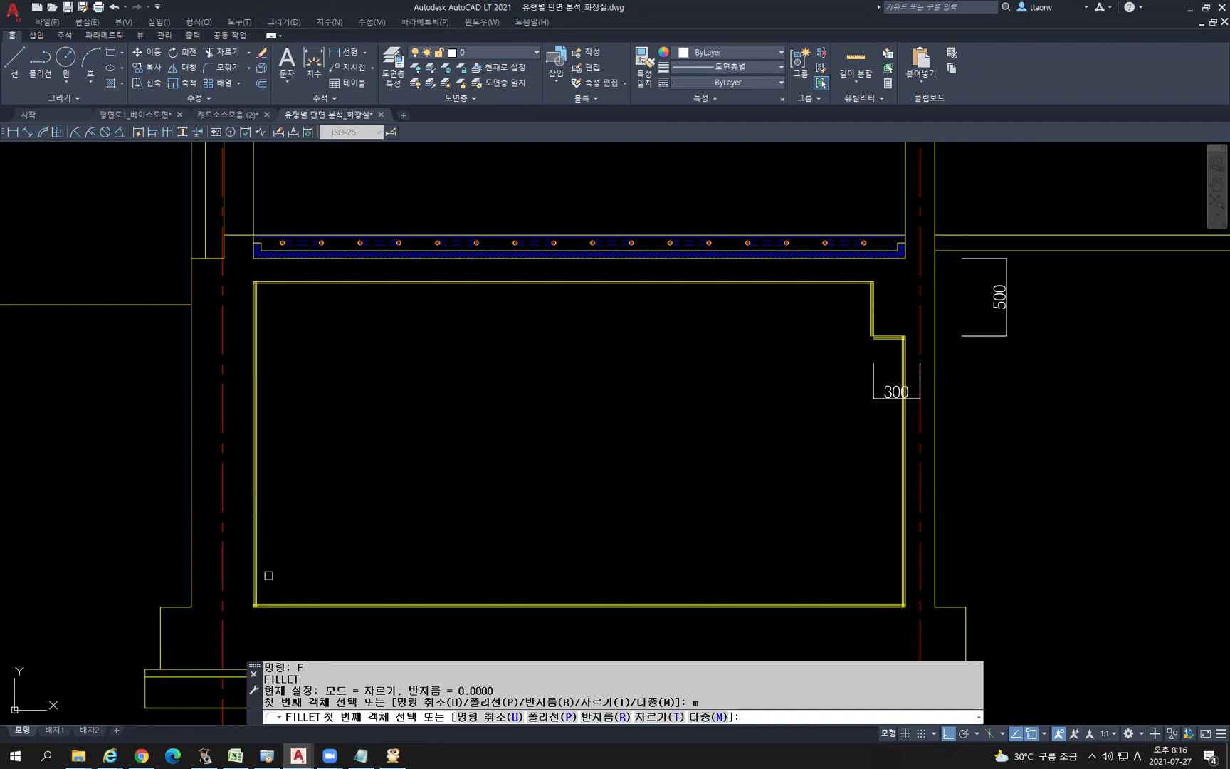
scroll(266, 574, "up", 6)
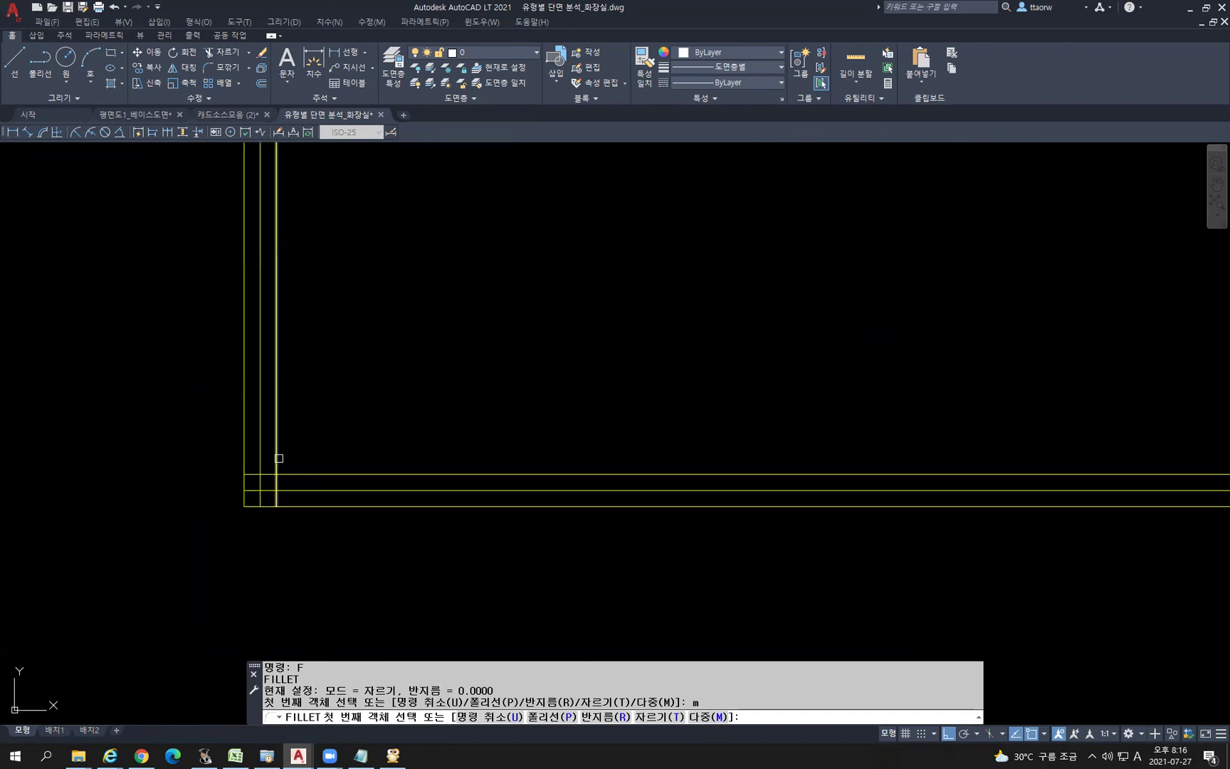
left_click(277, 458)
left_click(280, 473)
left_click(259, 479)
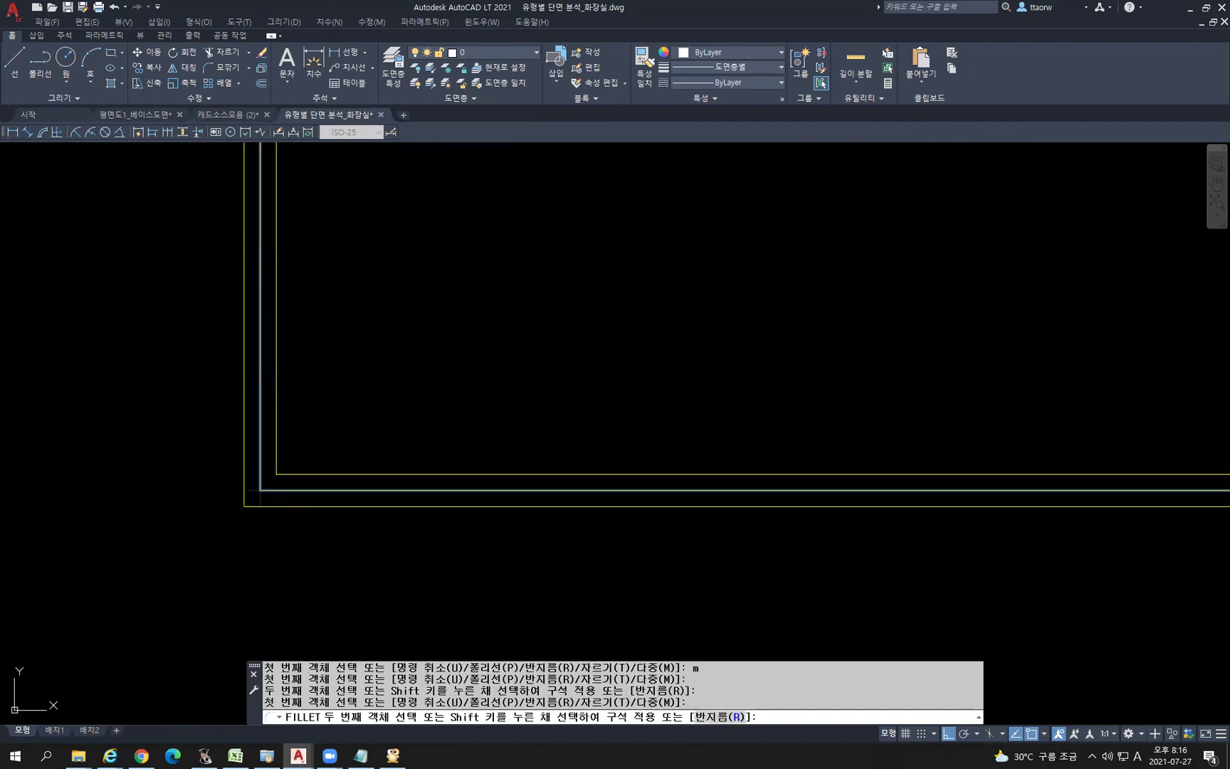
left_click(266, 490)
Fillet both offset line pairs into sharp corners at the room's lower-right corner
scroll(302, 482, "down", 4)
scroll(926, 413, "down", 2)
middle_click_drag(954, 411, 512, 428)
middle_click_drag(883, 375, 132, 425)
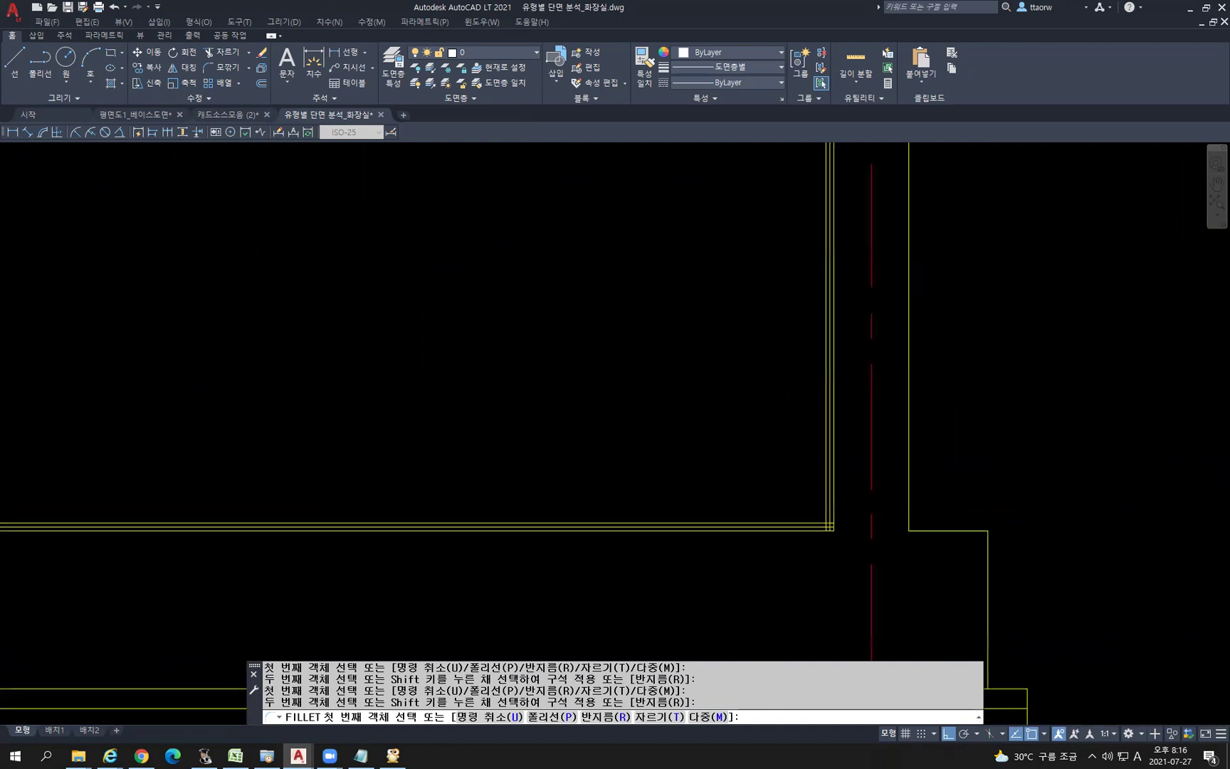
scroll(822, 537, "up", 5)
left_click(812, 483)
left_click(812, 480)
left_click(836, 471)
left_click(834, 494)
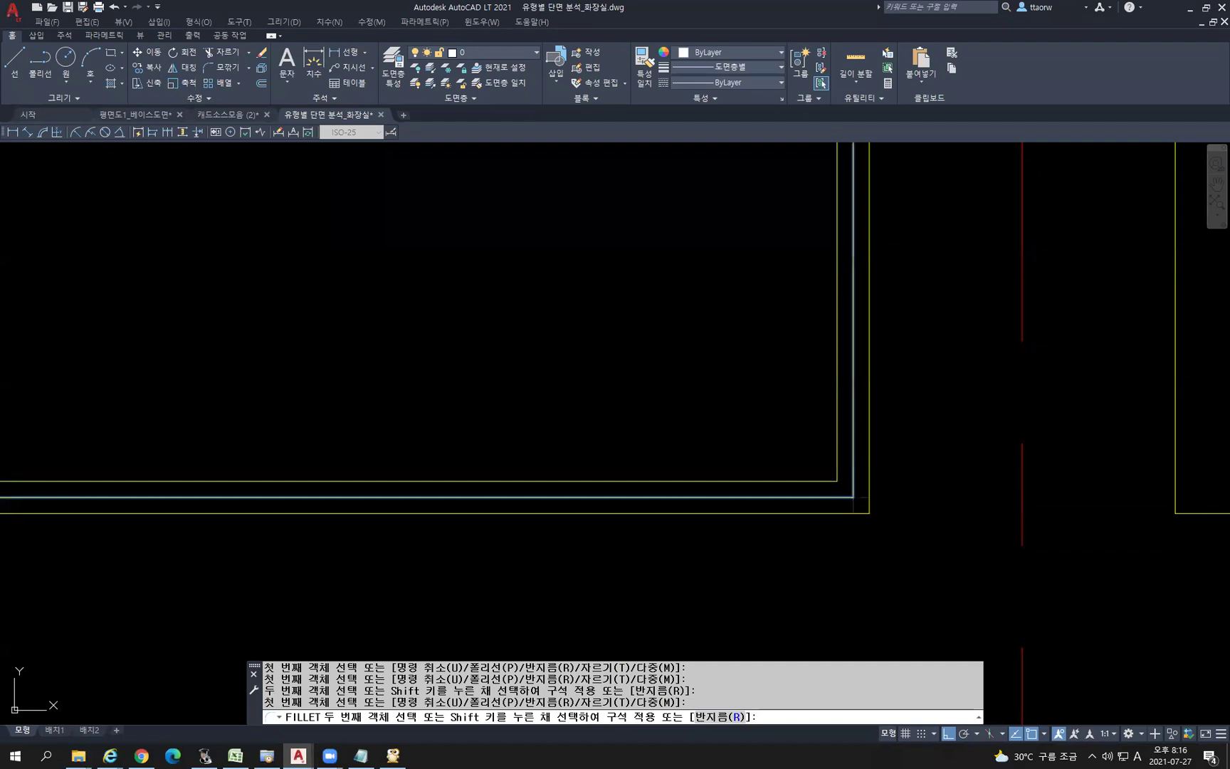
left_click(853, 486)
Fillet both offset line pairs where the step's horizontal underside meets the right wall
scroll(868, 489, "down", 9)
middle_click_drag(860, 370, 863, 461)
scroll(882, 327, "up", 8)
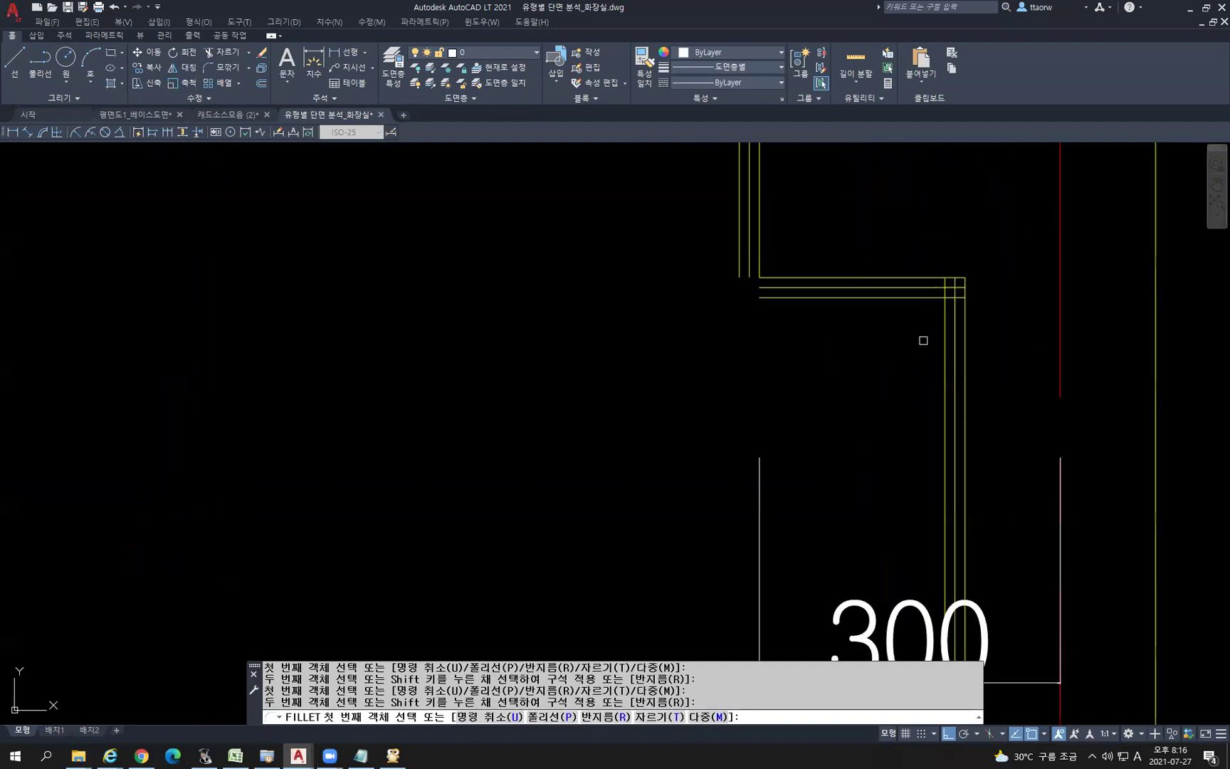
scroll(954, 307, "up", 2)
left_click(928, 292)
left_click(940, 311)
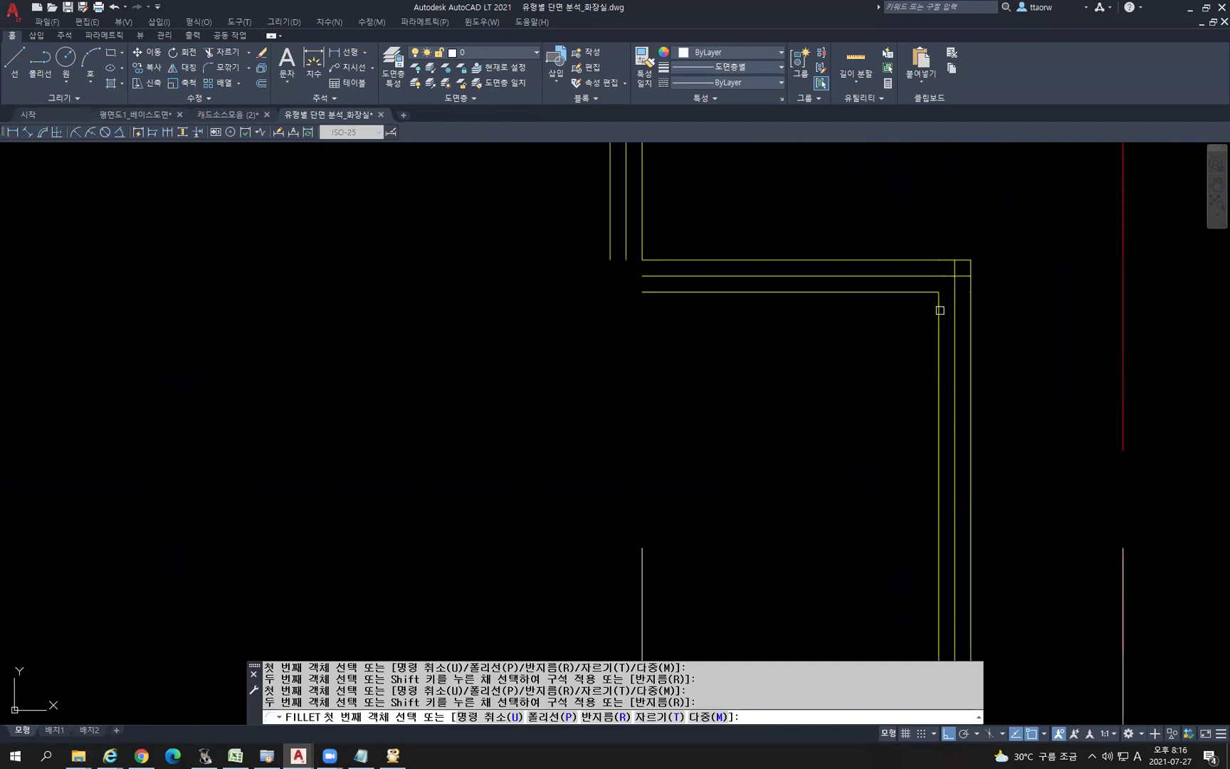
left_click(939, 276)
left_click(954, 297)
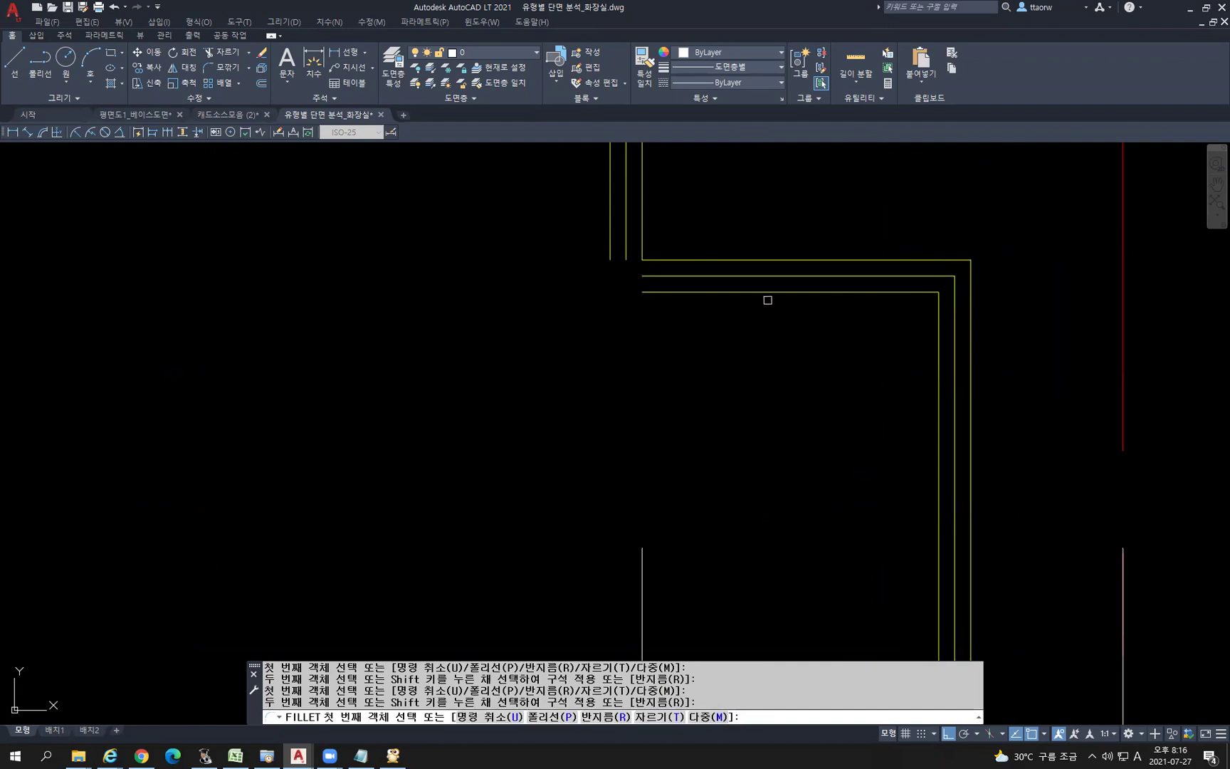
Fillet the step's vertical and horizontal offset lines together at its projecting corner
left_click(701, 294)
left_click(609, 242)
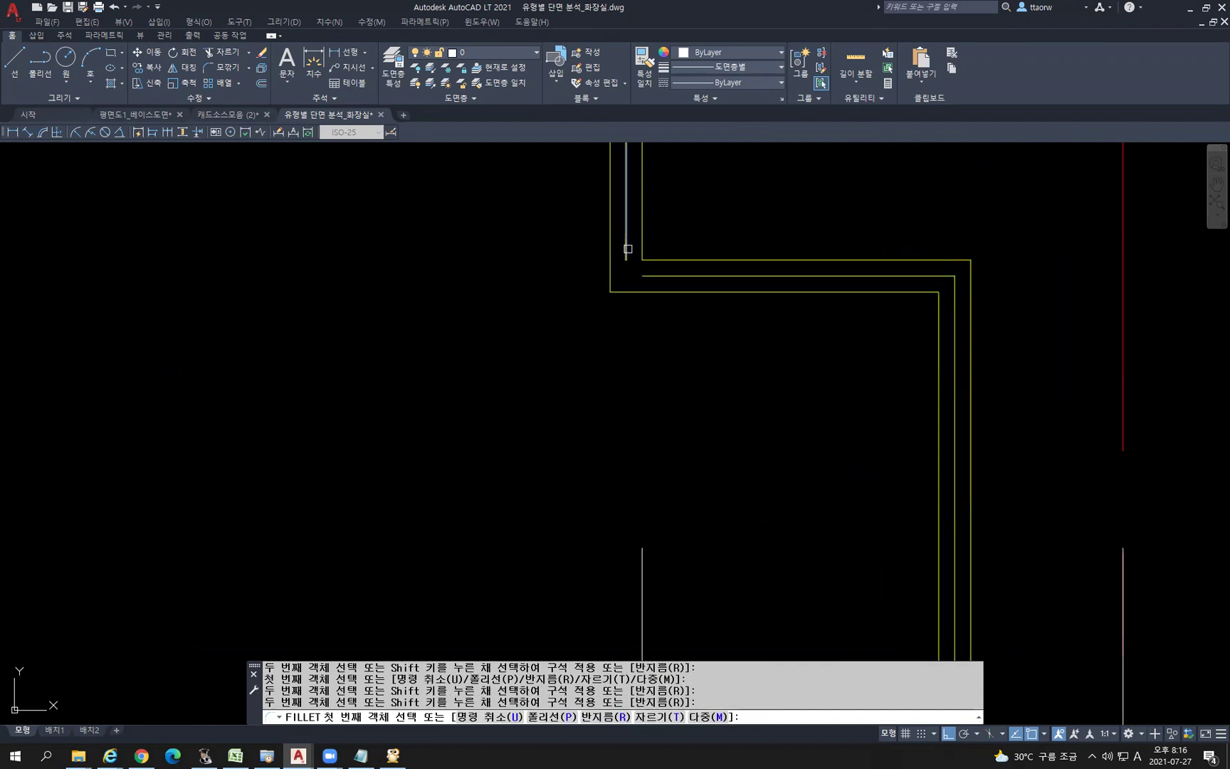
left_click(627, 248)
left_click(651, 274)
Trim the offset ceiling line at its right end, using the step's innermost vertical line as the cutting edge
scroll(819, 359, "down", 4)
scroll(740, 281, "up", 3)
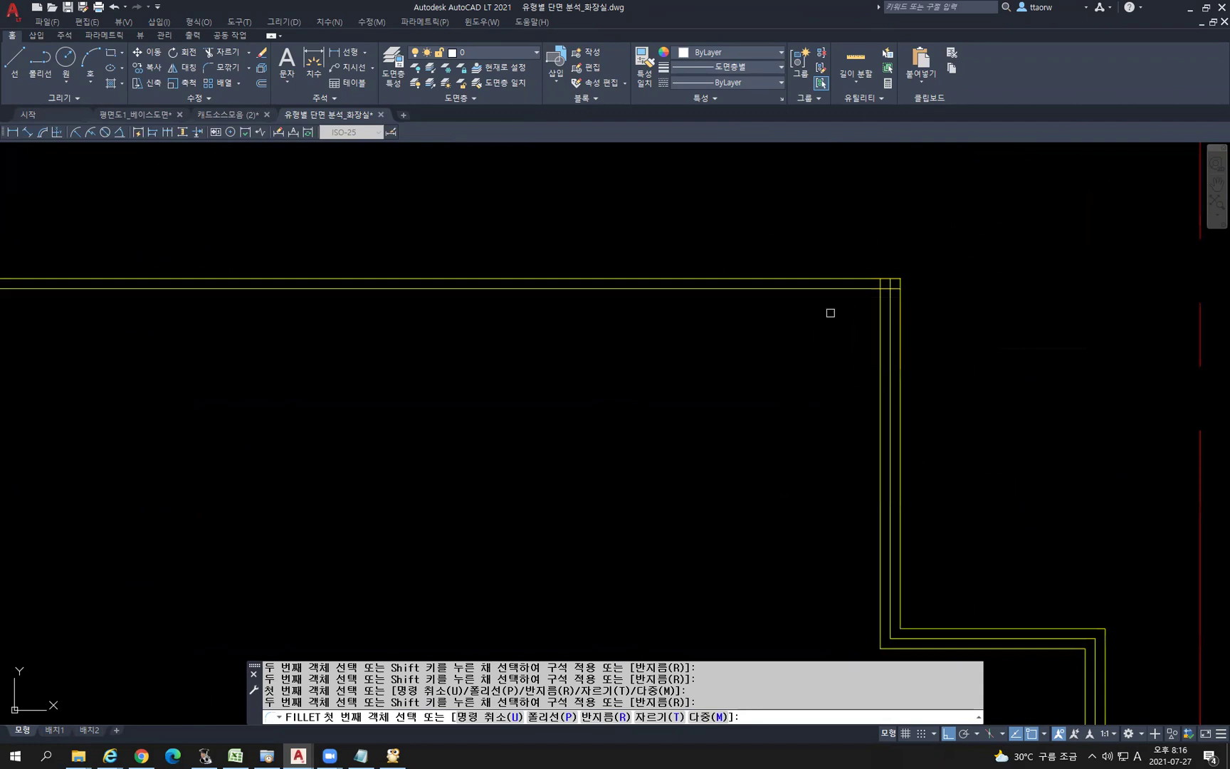
scroll(830, 312, "up", 2)
key("Escape")
type("tr")
key("Return")
left_click(910, 278)
key("Return")
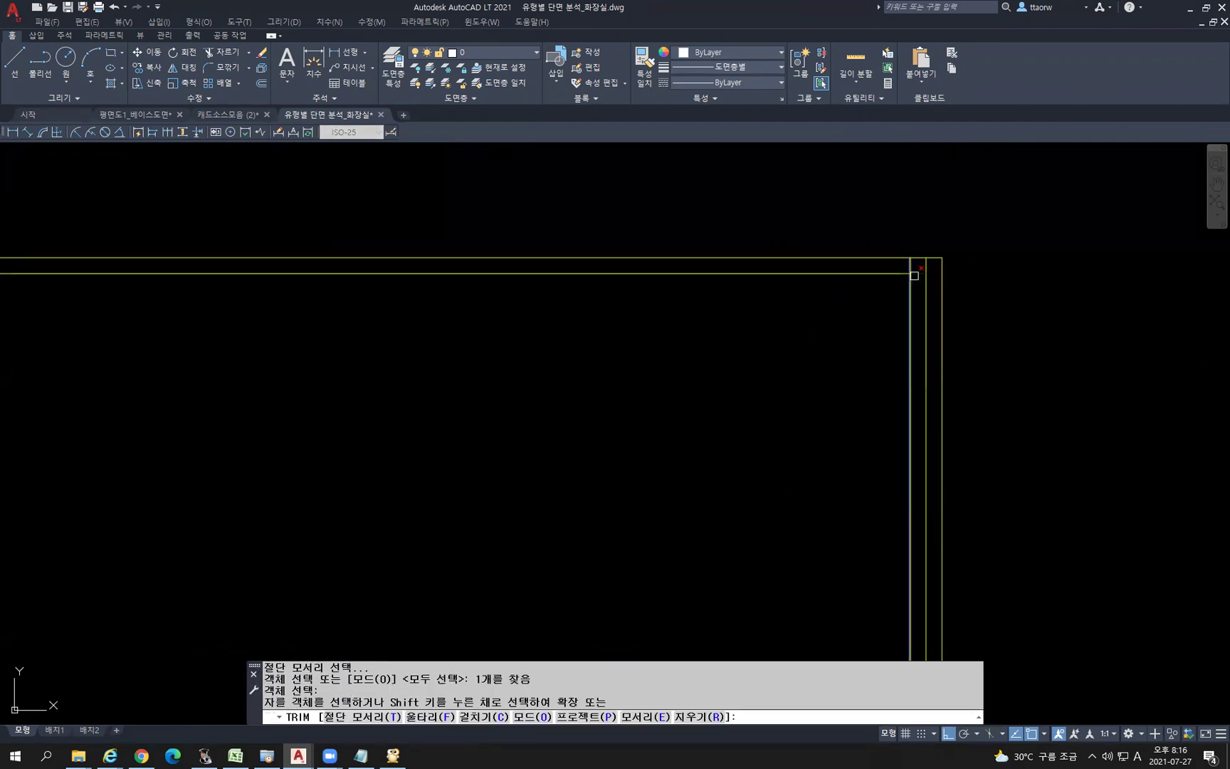
left_click(917, 274)
left_click(921, 329)
Trim the left end of the offset ceiling line back to the innermost line of the left wall
scroll(827, 327, "down", 5)
middle_click_drag(423, 421, 788, 407)
middle_click_drag(367, 456, 696, 422)
middle_click_drag(141, 318, 527, 320)
scroll(475, 268, "up", 8)
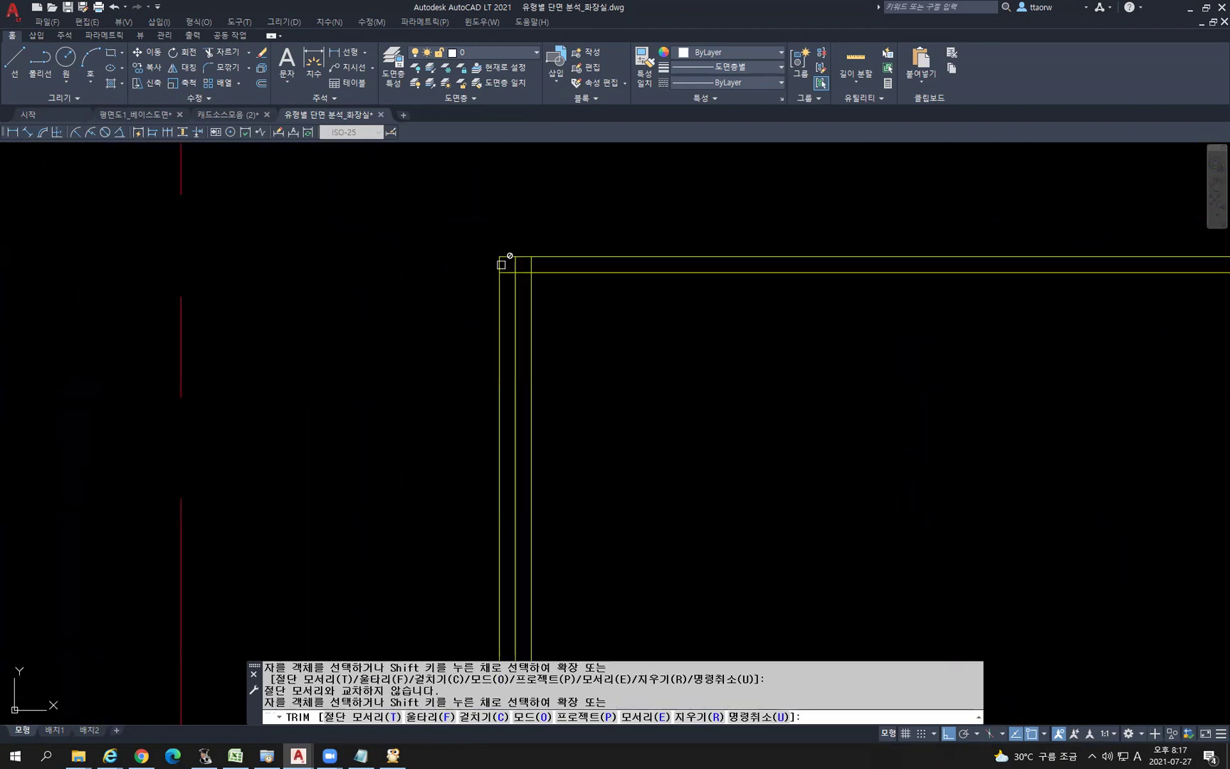
key("Return")
key("Return")
left_click(547, 276)
key("Return")
left_click(535, 276)
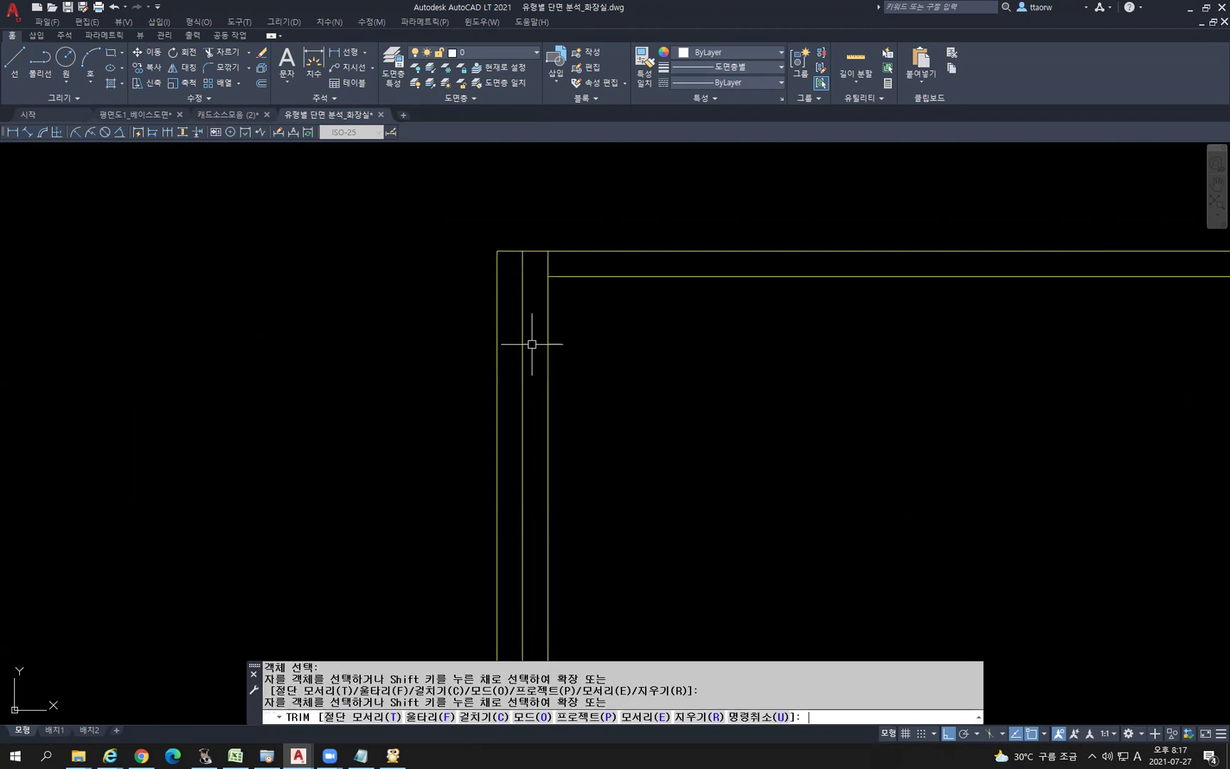
key("Return")
Match the innermost left wall line and the offset ceiling line to the blue line near the top of the floor build-up
scroll(534, 344, "down", 4)
middle_click_drag(665, 351, 483, 288)
scroll(483, 288, "down", 1)
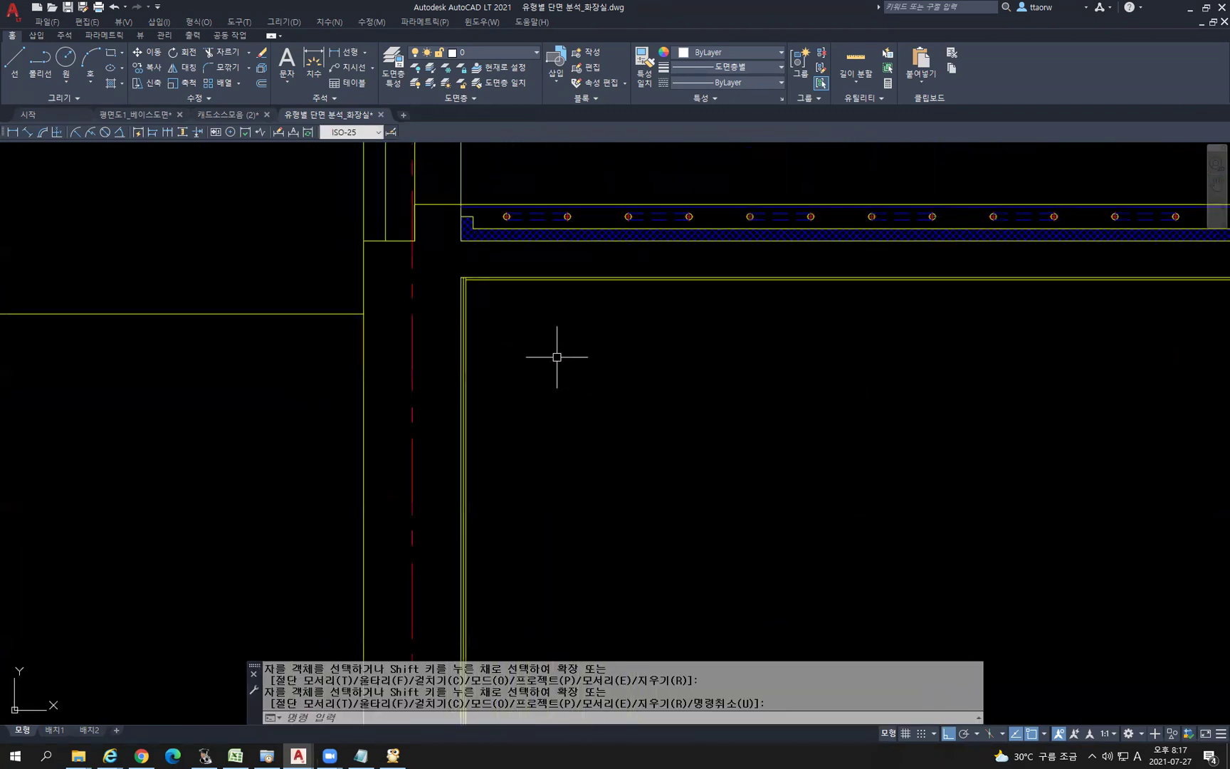
type("ma")
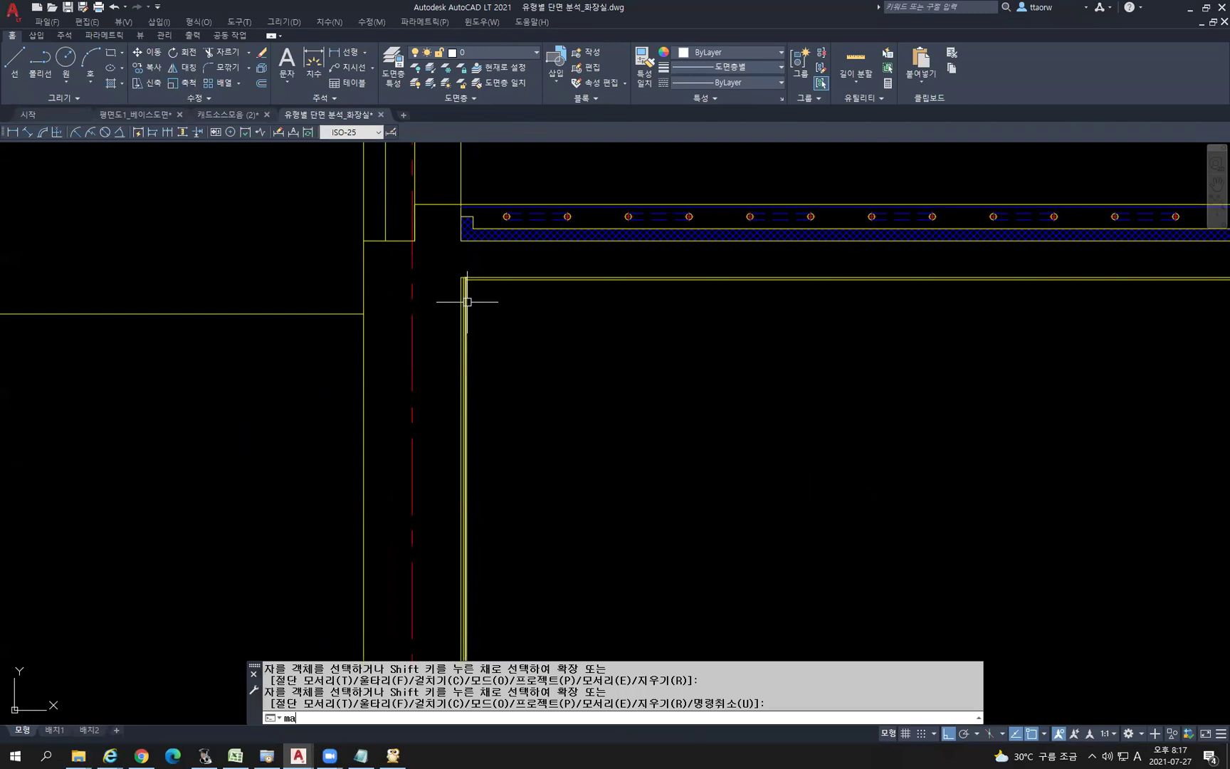
key("Return")
scroll(427, 183, "up", 6)
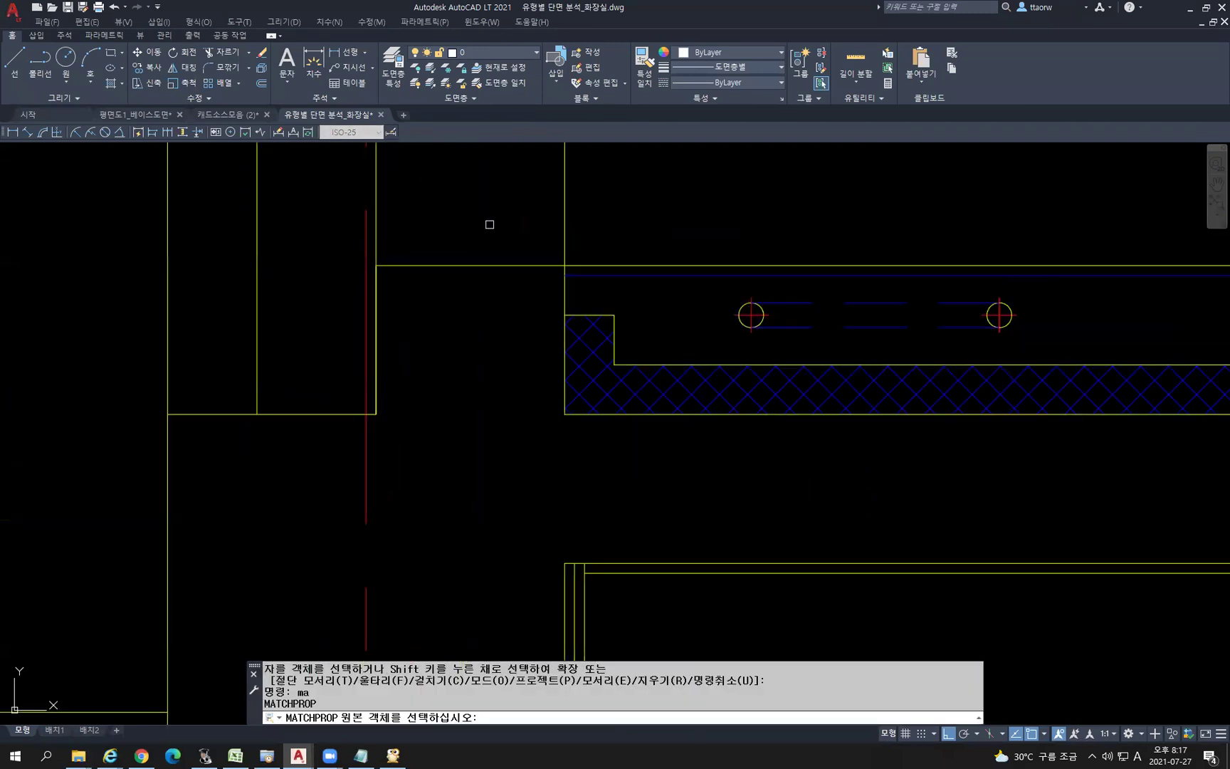
left_click(636, 272)
scroll(626, 399, "down", 5)
scroll(573, 412, "up", 5)
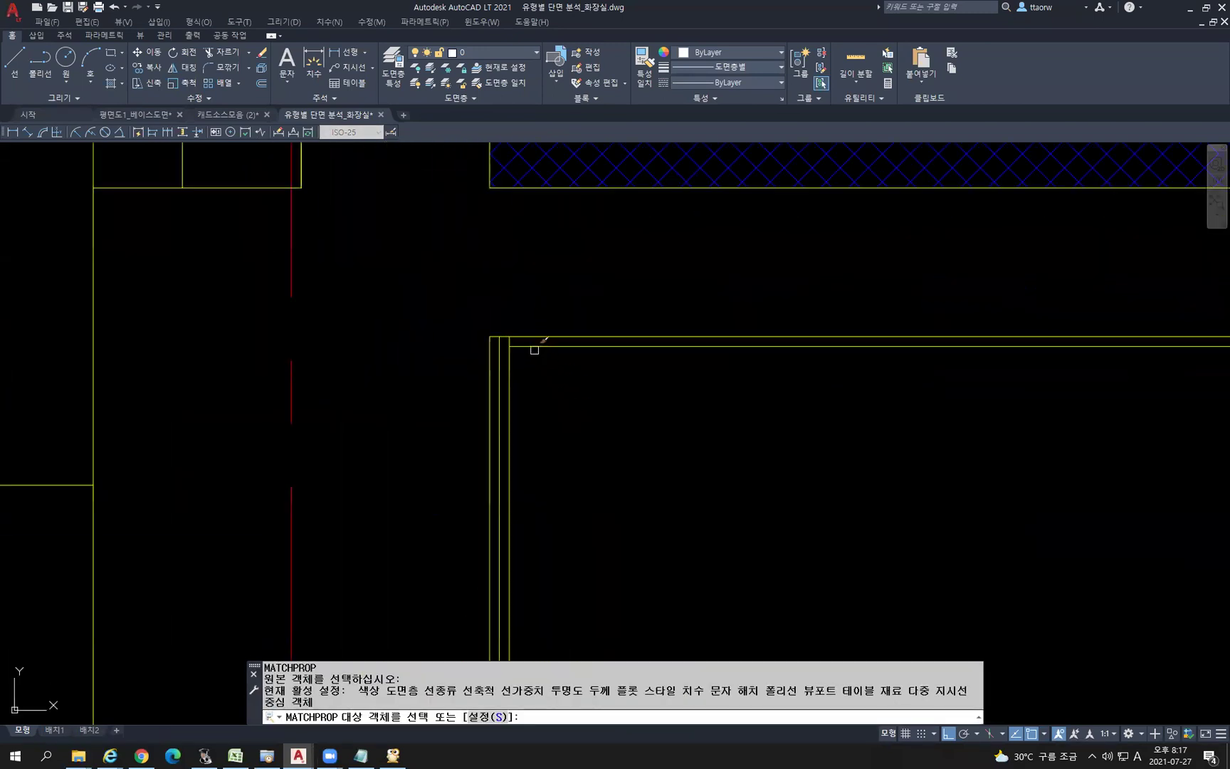
left_click(535, 348)
scroll(686, 376, "down", 6)
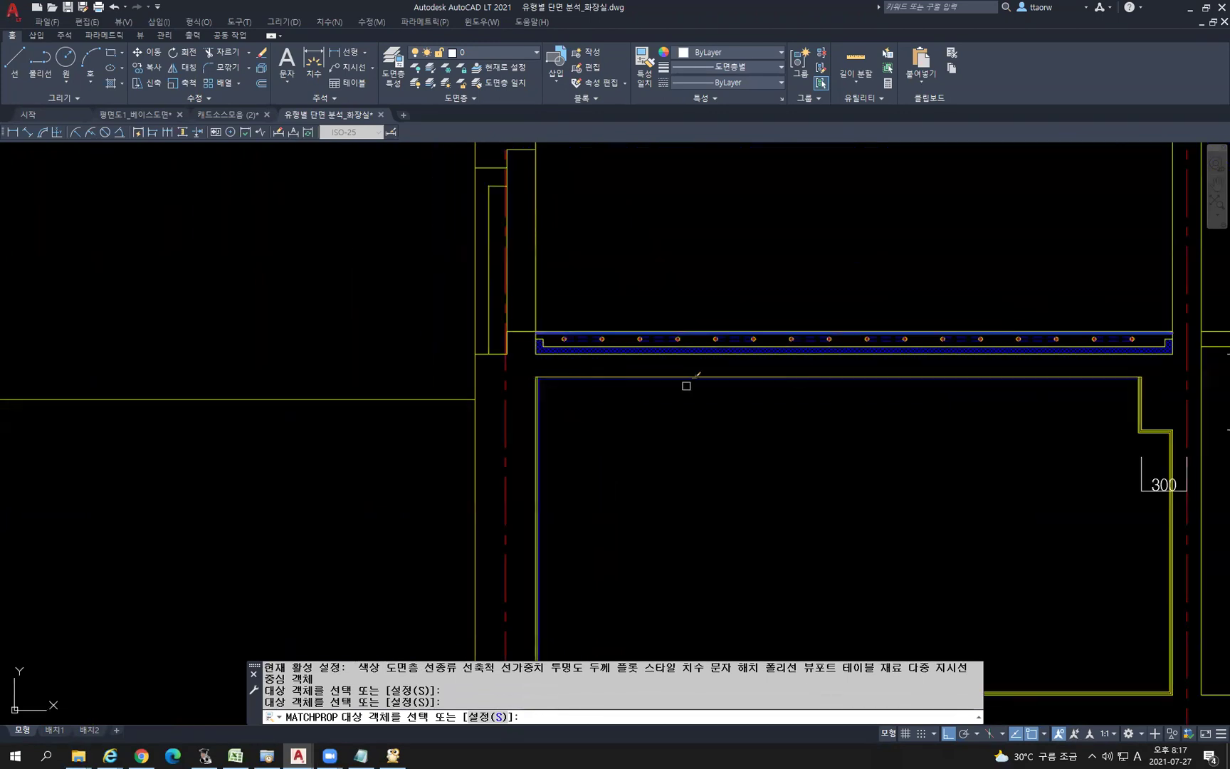
Apply the same blue line properties to the innermost lines of the step, right wall and floor
scroll(864, 393, "up", 5)
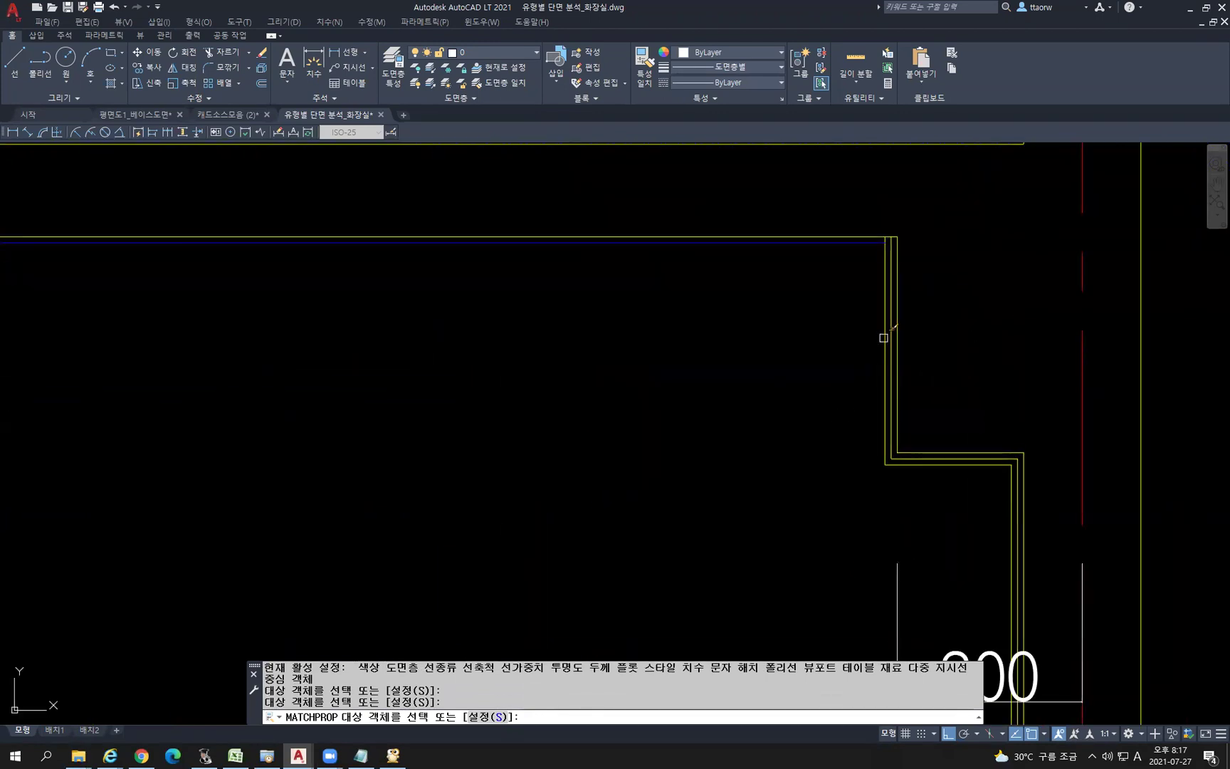
left_click(884, 338)
scroll(883, 342, "down", 5)
scroll(887, 425, "up", 5)
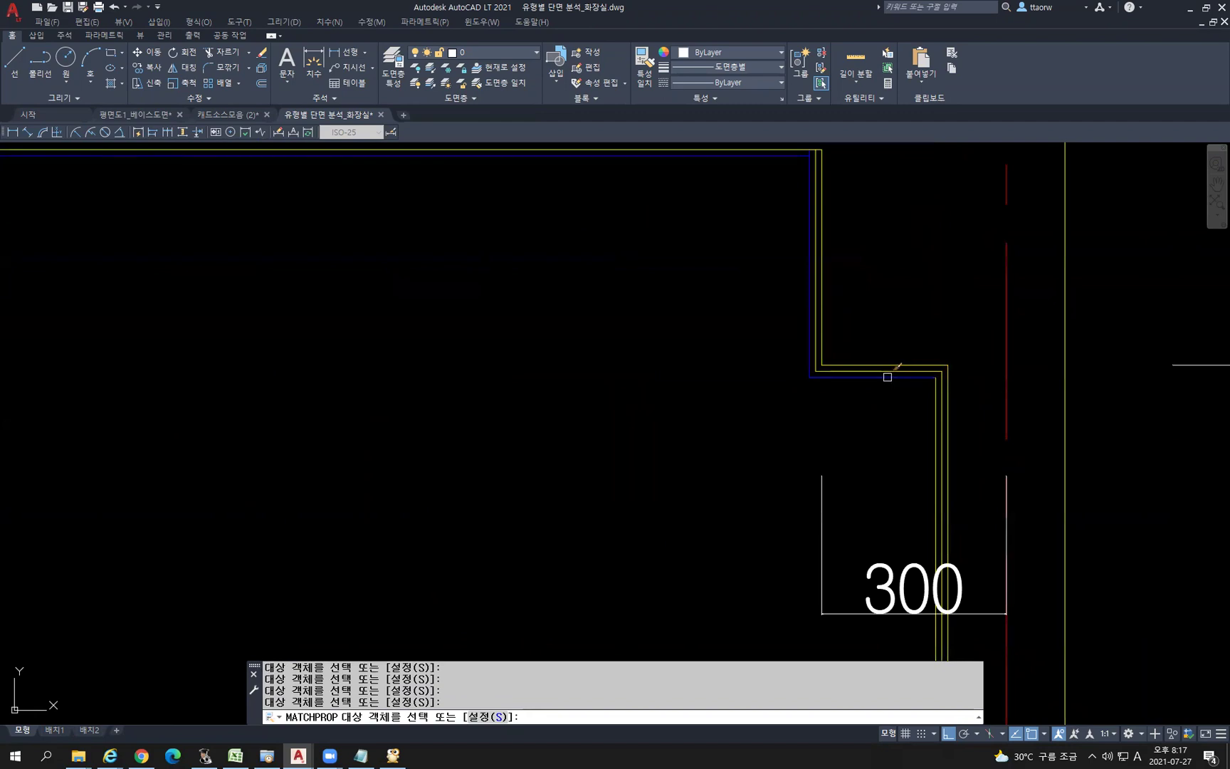
scroll(897, 406, "down", 5)
scroll(911, 421, "up", 5)
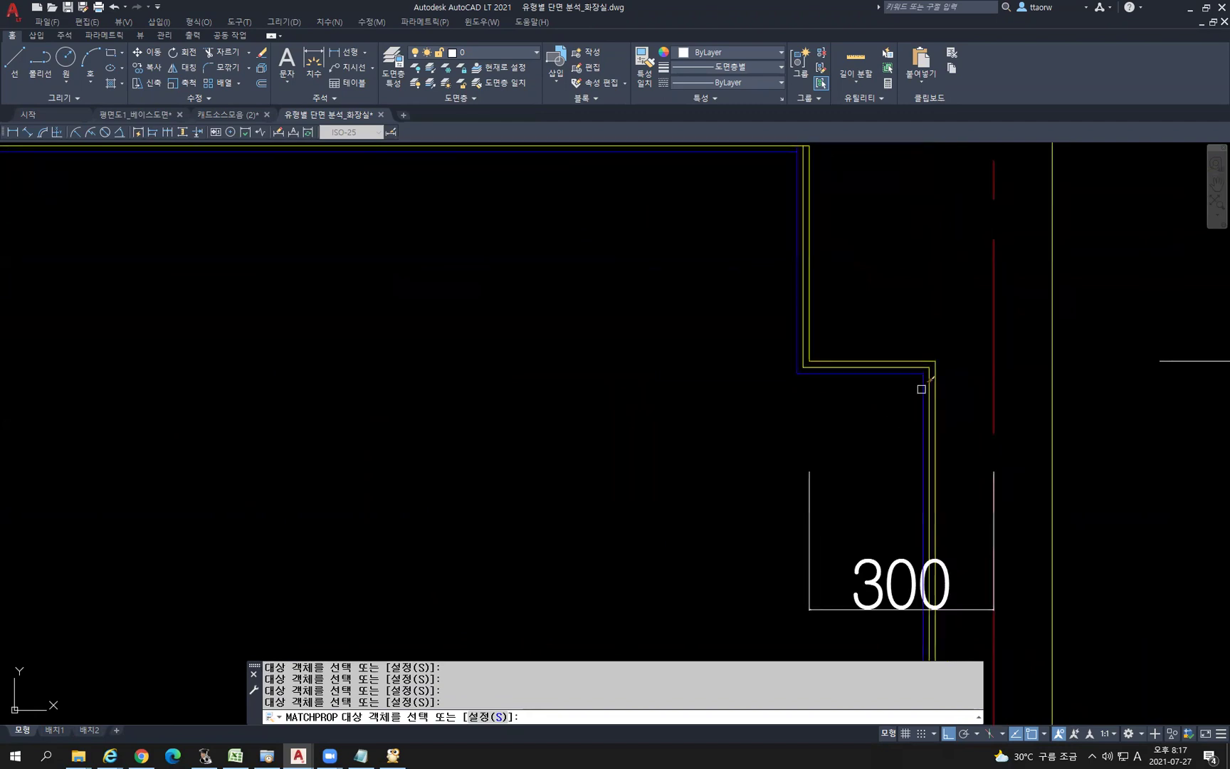
scroll(892, 404, "down", 5)
middle_click_drag(785, 510, 738, 255)
middle_click_drag(802, 456, 823, 382)
scroll(881, 504, "up", 5)
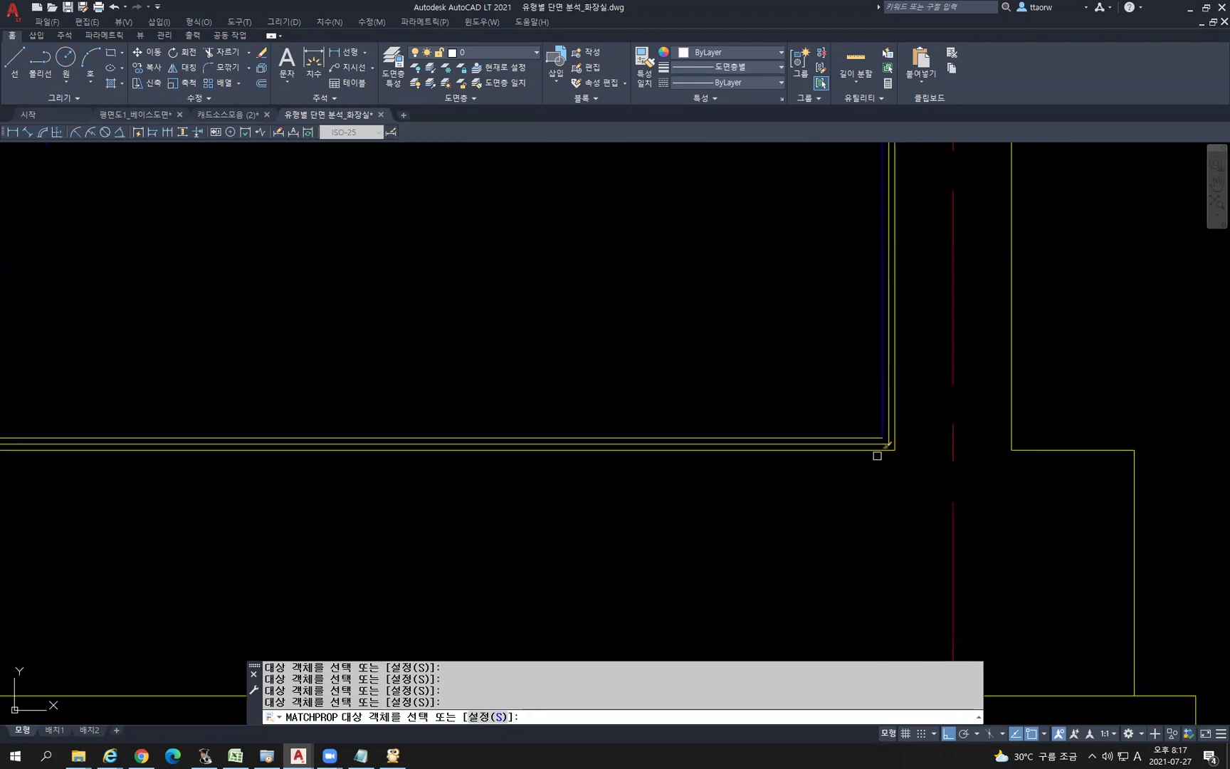
key("Return")
scroll(890, 449, "down", 6)
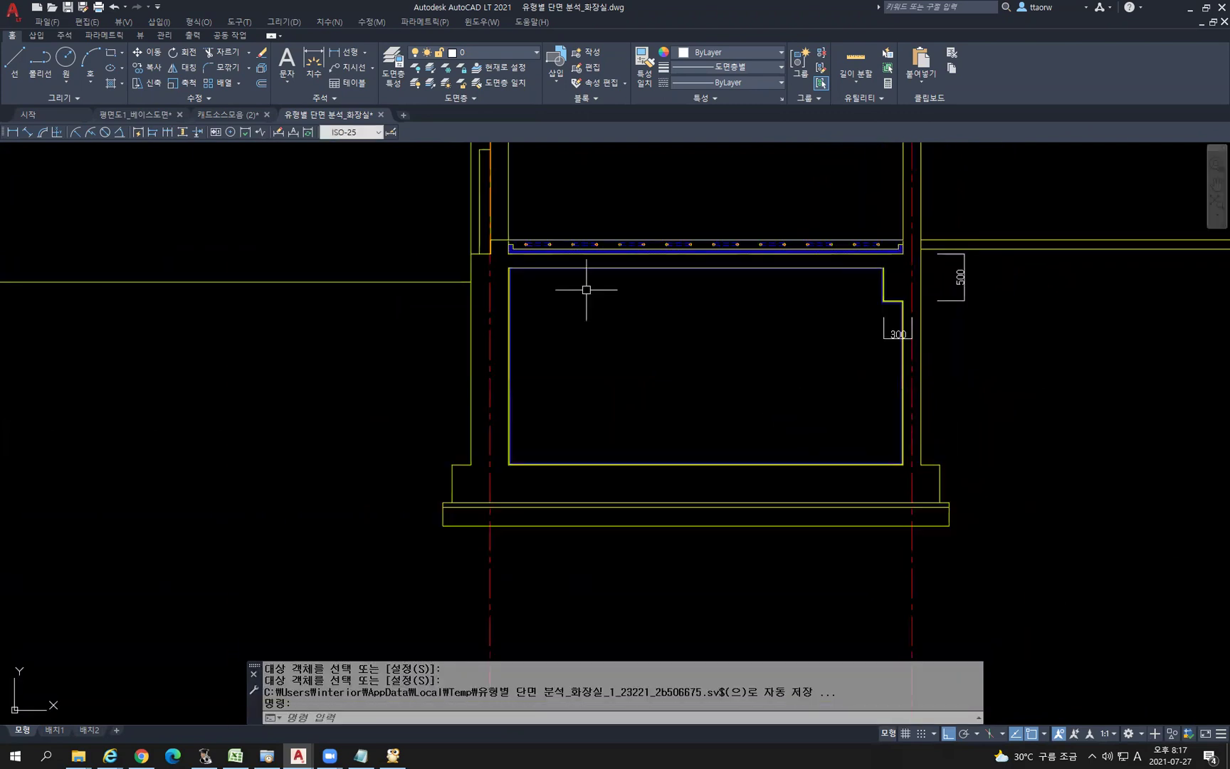
Set the linetype of the left wall's middle offset line to HIDDEN
scroll(585, 290, "up", 8)
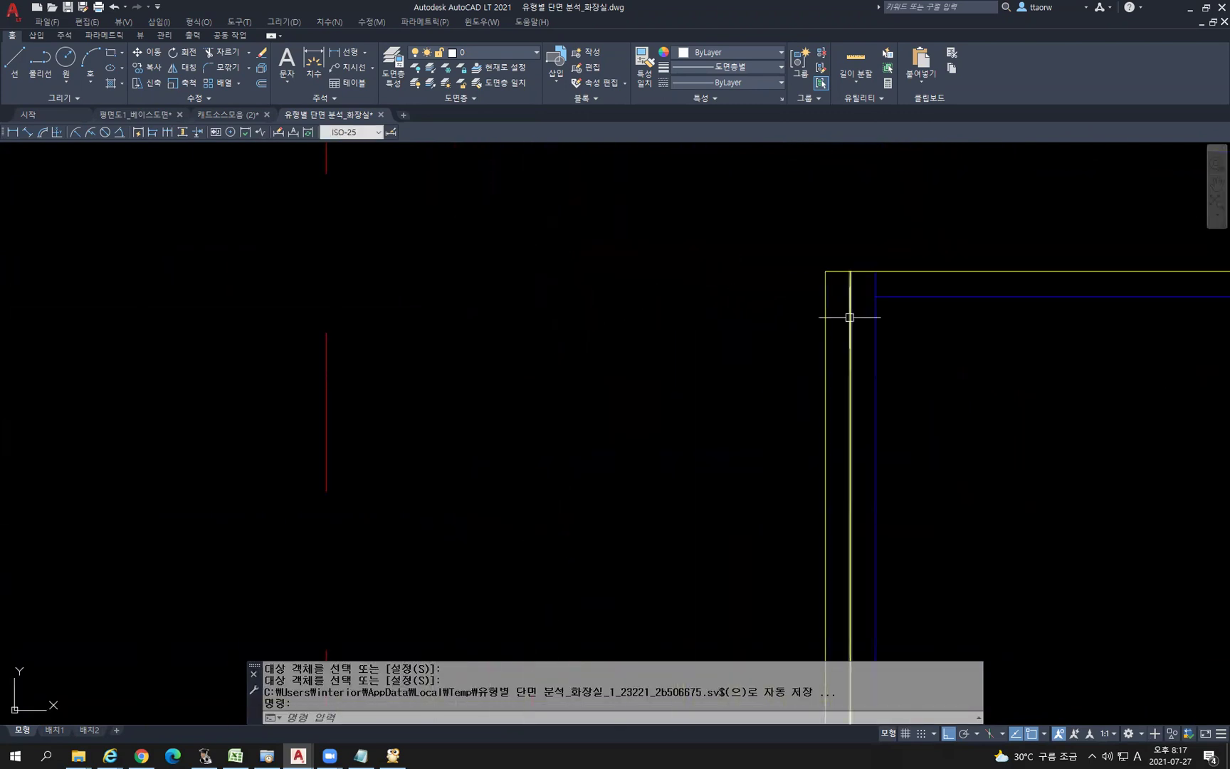
left_click(849, 317)
left_click(692, 82)
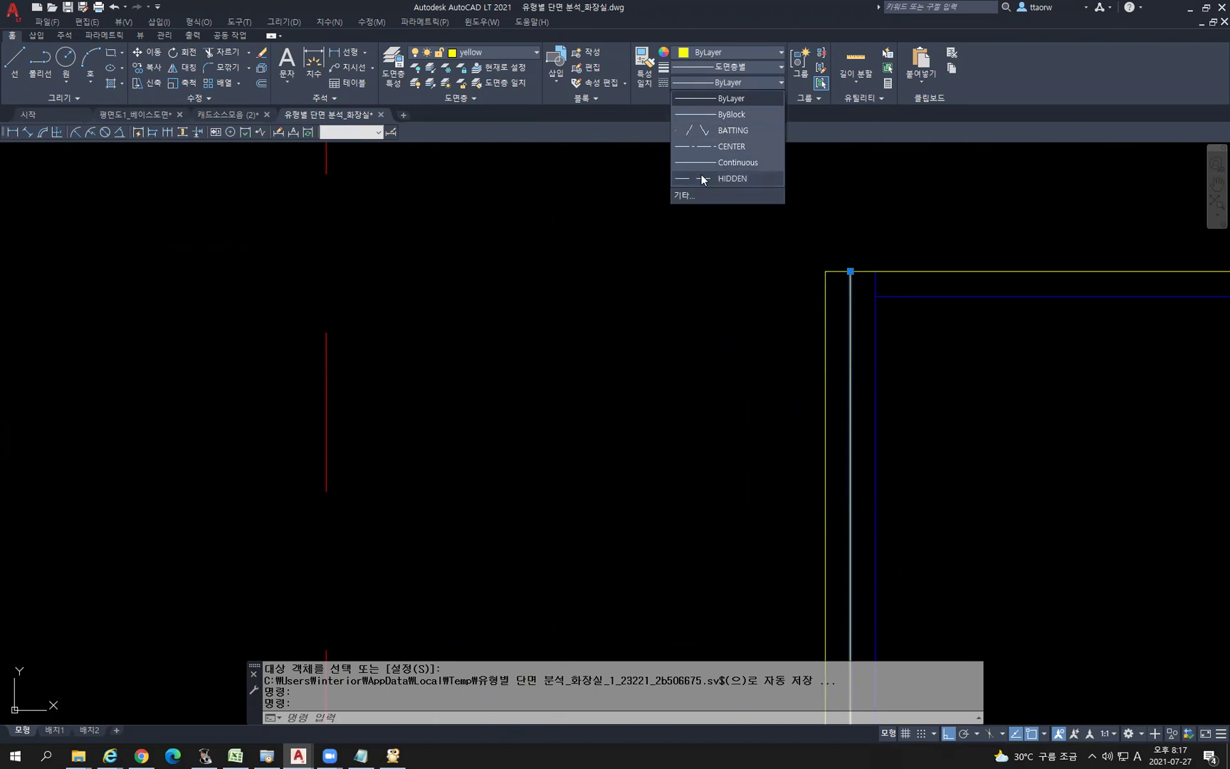
left_click(701, 174)
scroll(769, 328, "down", 4)
scroll(769, 327, "down", 4)
middle_click_drag(731, 221, 426, 406)
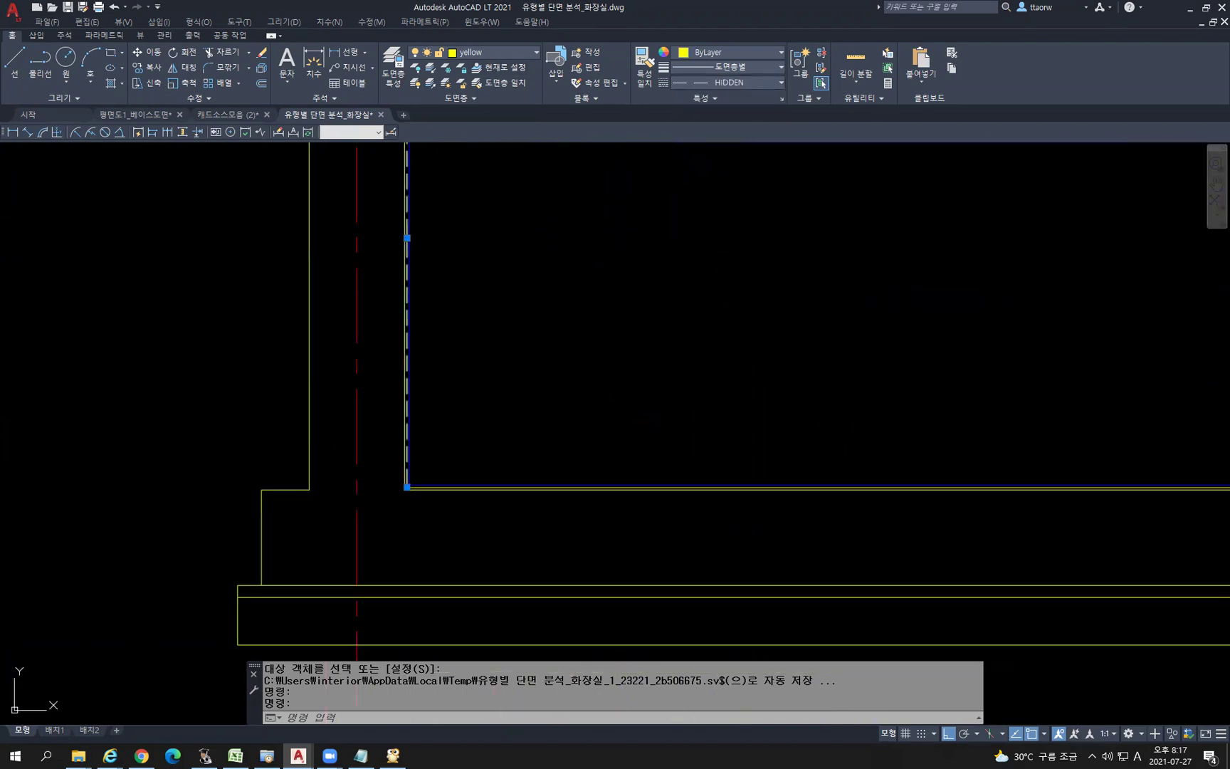
key("Escape")
Match the floor's middle offset line to the left wall's HIDDEN line
type("ma")
key("Return")
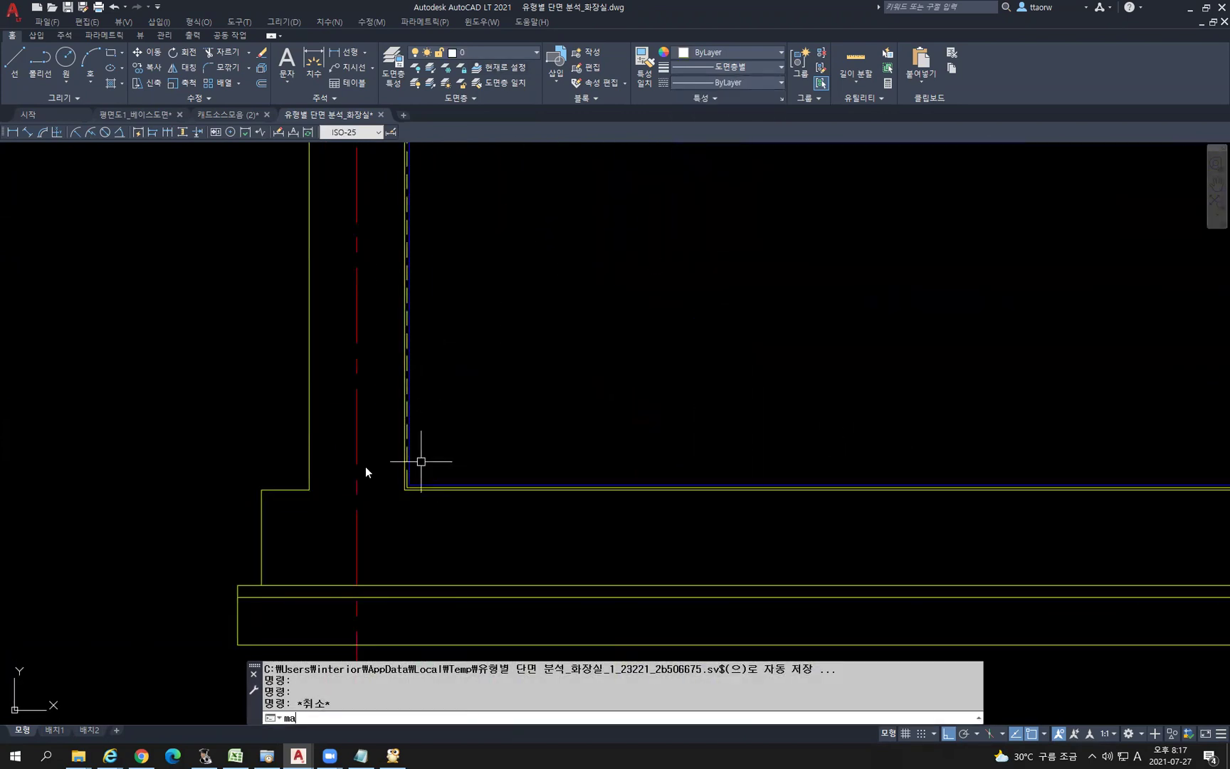
scroll(431, 487, "up", 6)
left_click(421, 487)
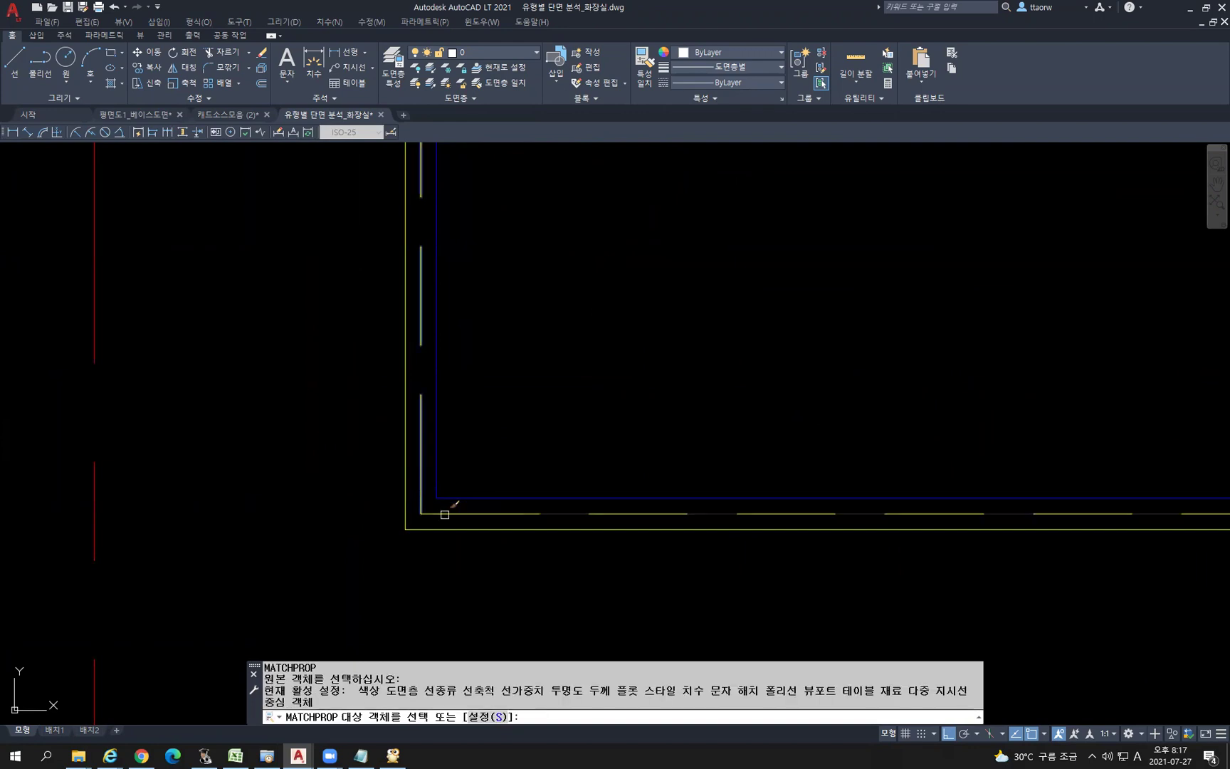
scroll(439, 502, "down", 5)
scroll(692, 481, "up", 3)
scroll(662, 524, "up", 8)
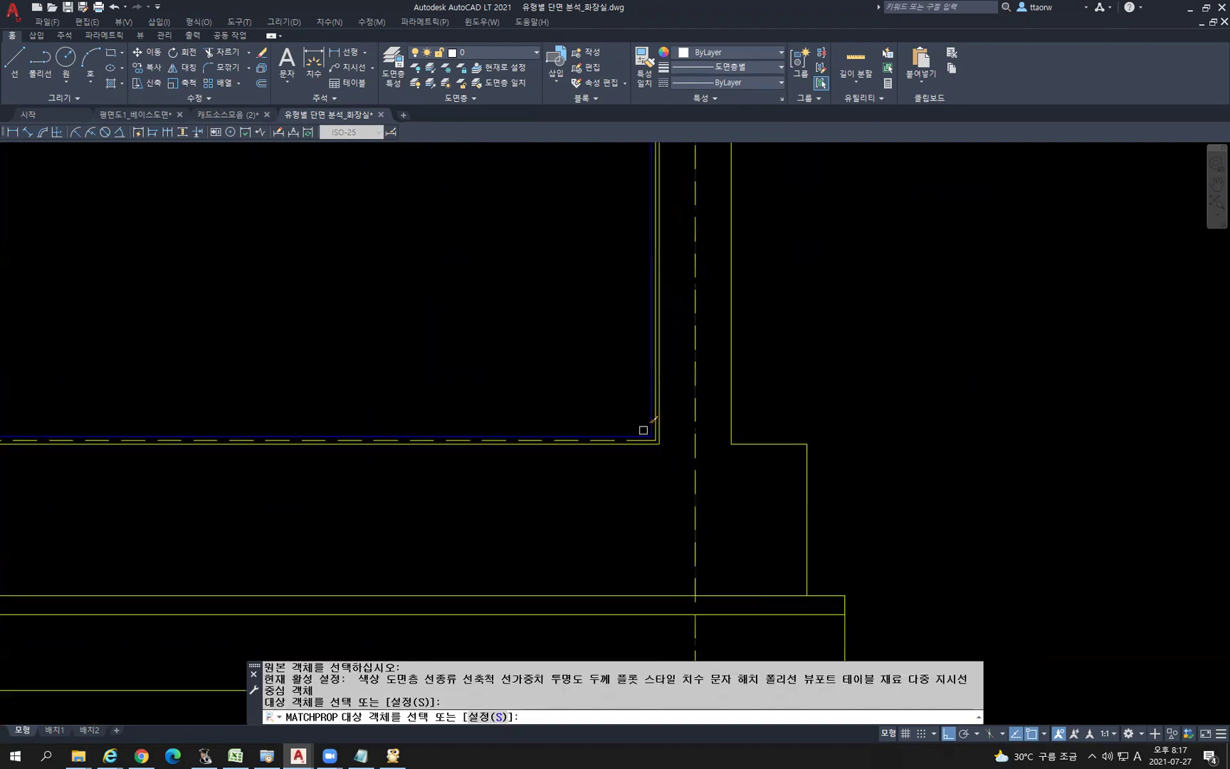
Apply the HIDDEN line's properties to the middle offset lines of the right wall and the step, keeping the centre line red
left_click(696, 355)
scroll(717, 357, "down", 3)
middle_click_drag(624, 332, 659, 558)
scroll(747, 349, "up", 5)
scroll(640, 398, "up", 4)
scroll(635, 368, "down", 2)
scroll(579, 456, "down", 2)
scroll(589, 284, "up", 3)
scroll(585, 280, "down", 3)
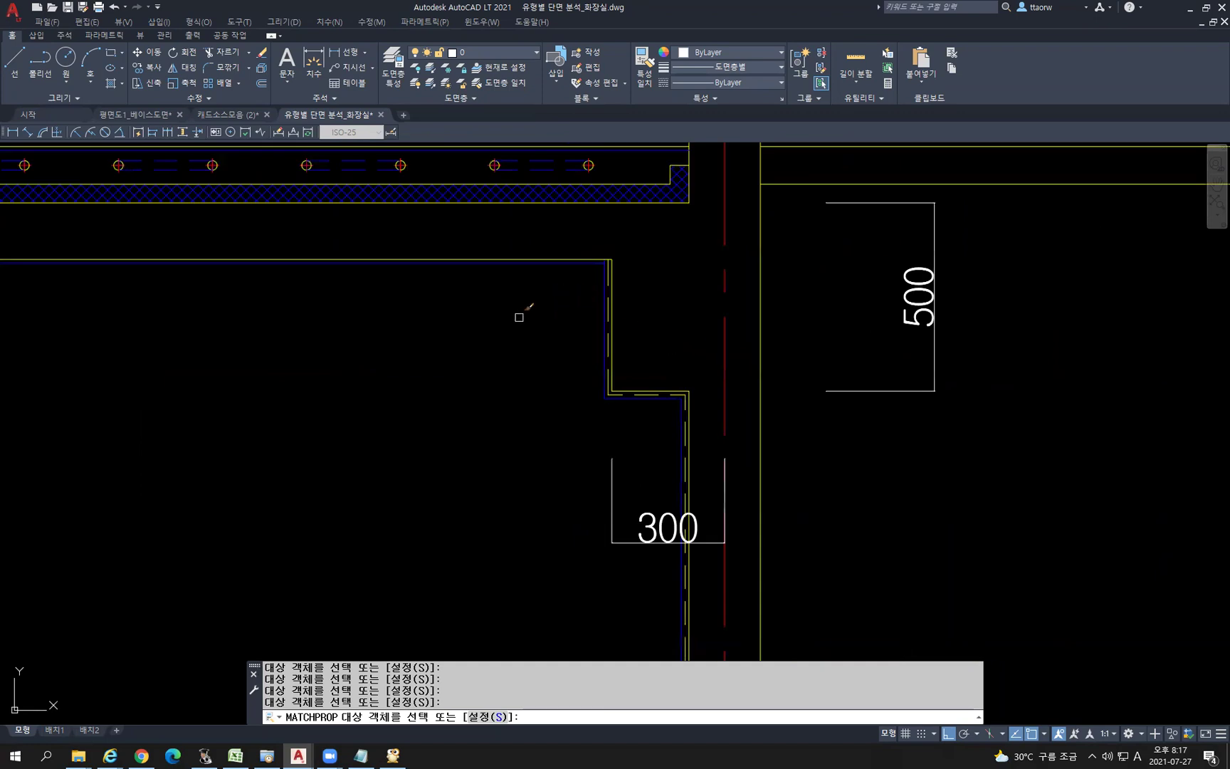
key("Escape")
scroll(518, 316, "down", 3)
scroll(585, 449, "down", 2)
mouse_move(585, 448)
middle_mouse_down()
mouse_move(641, 456)
mouse_move(584, 469)
mouse_move(692, 526)
middle_mouse_up()
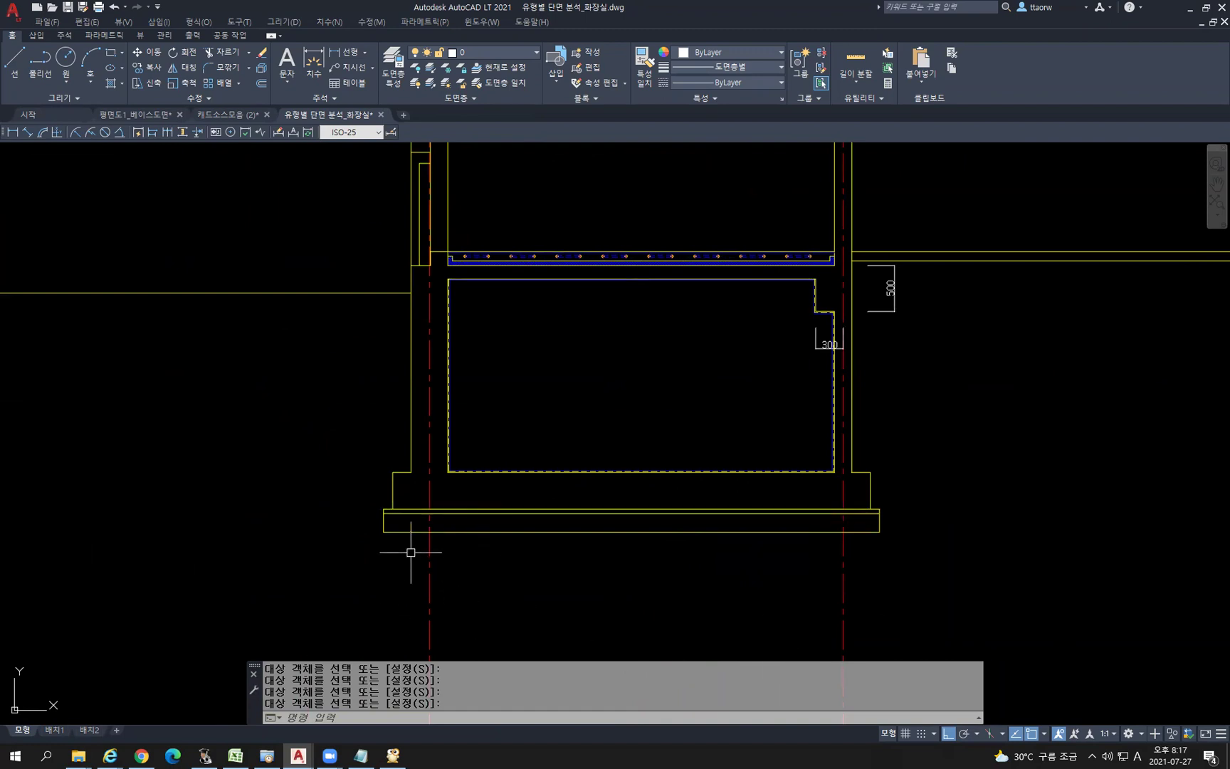
Draw a 45-degree diagonal line crossing the bottom slab of the lower room, with polar tracking on
scroll(492, 504, "up", 2)
type("l")
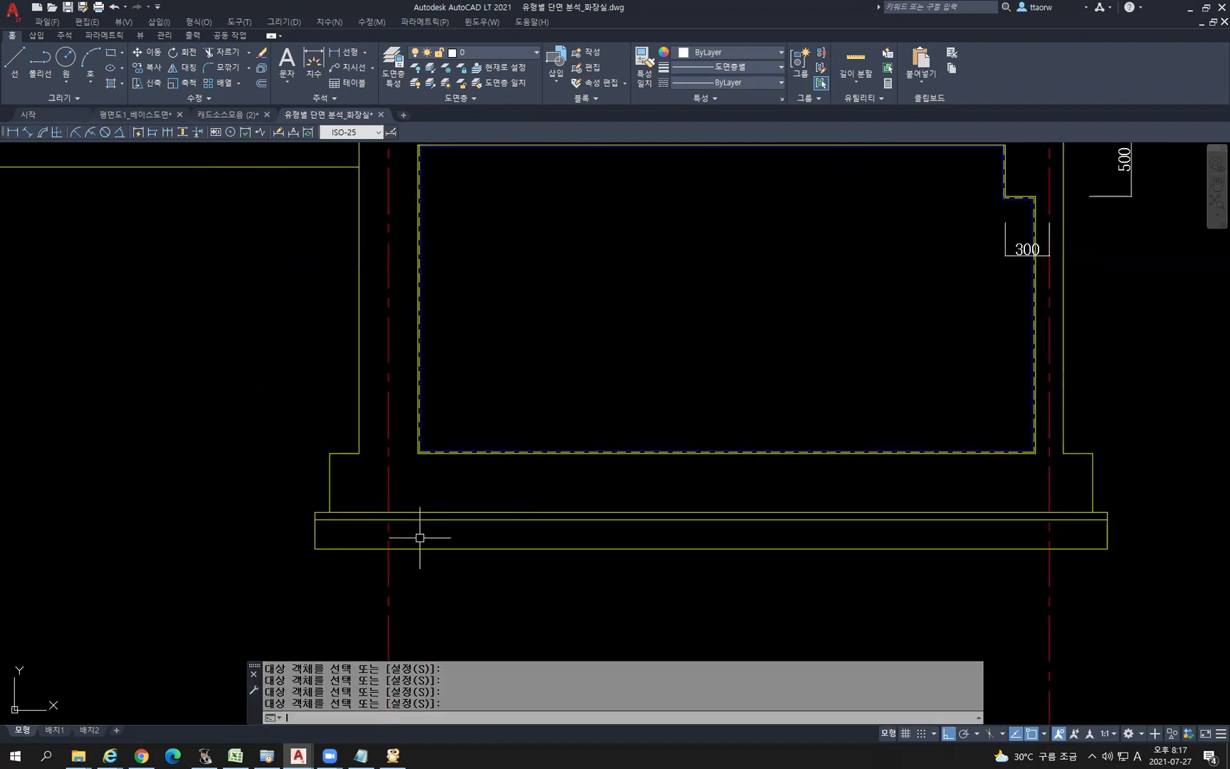
key("Return")
scroll(653, 483, "up", 2)
left_click(687, 393)
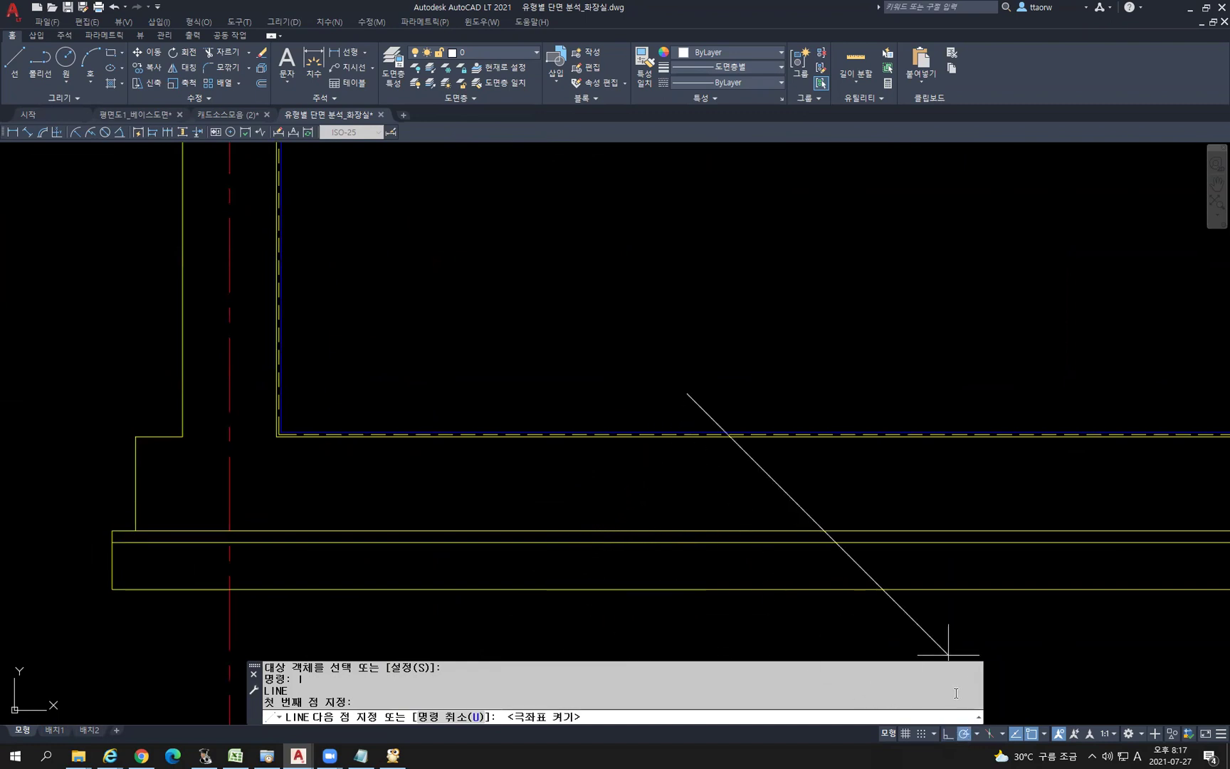
left_click(975, 734)
left_click(989, 590)
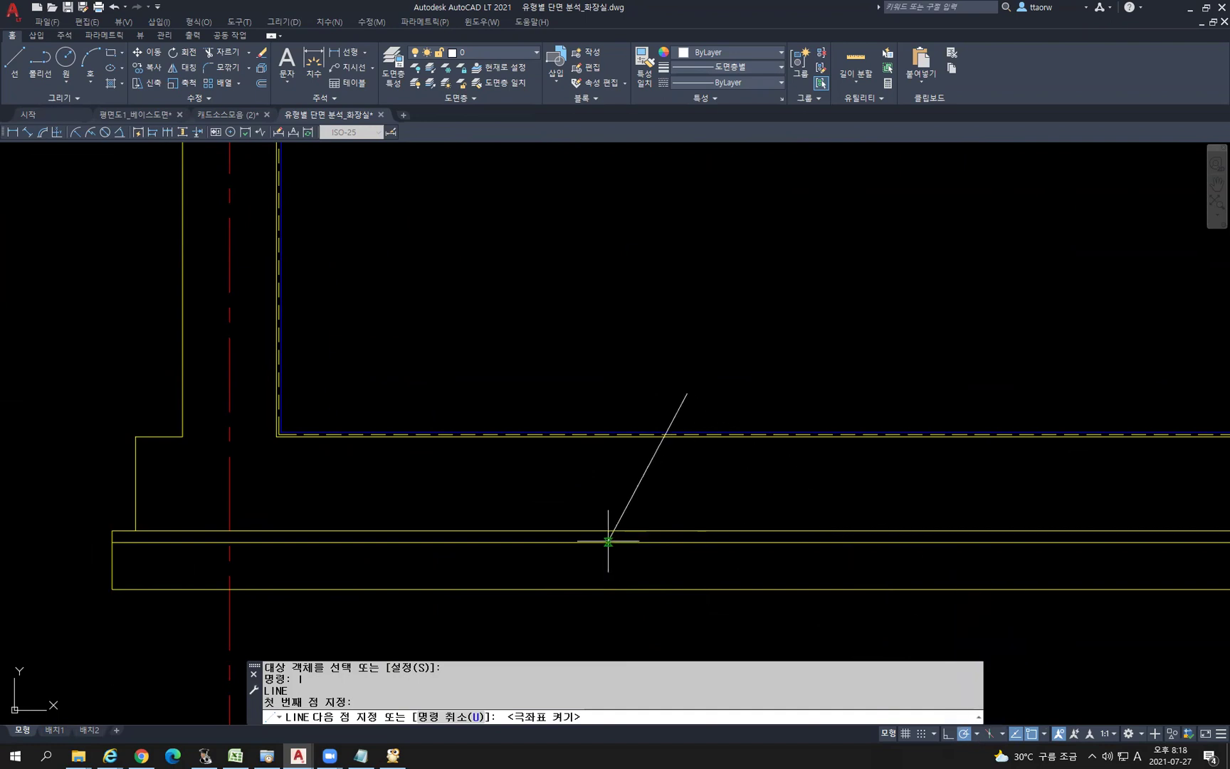
left_click(515, 566)
key("Escape")
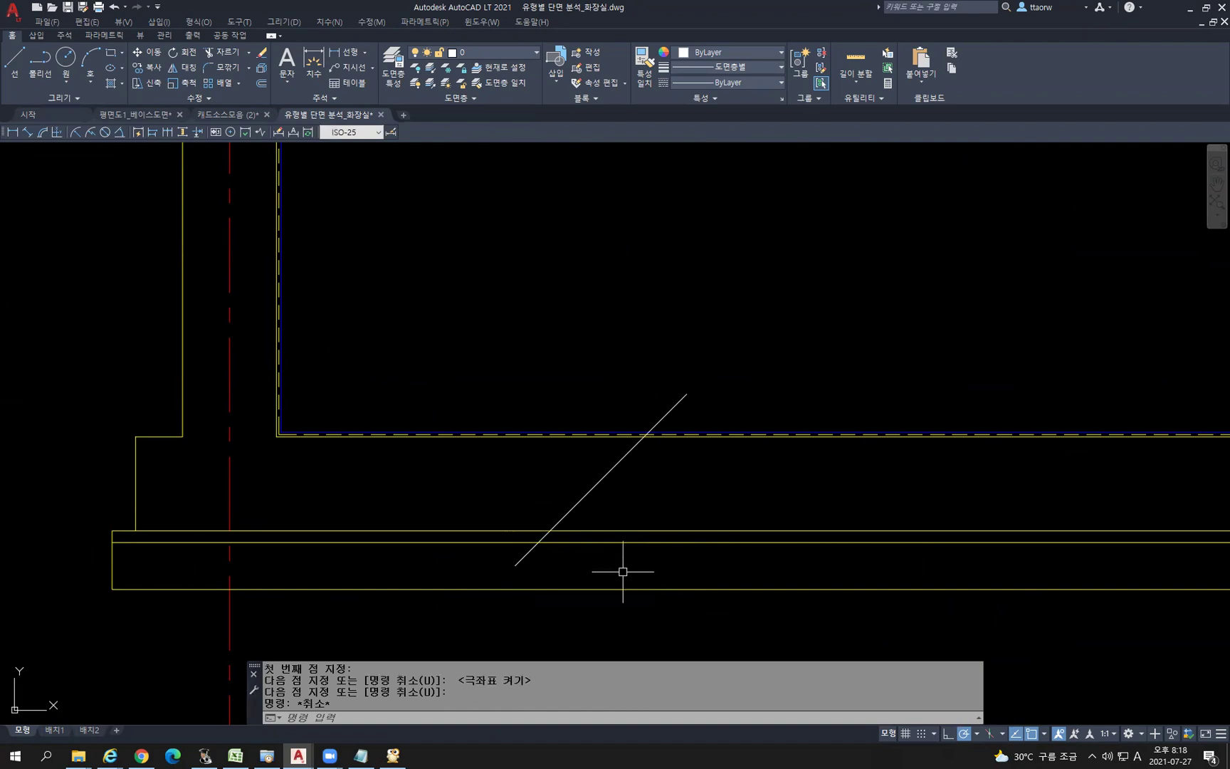
type("o")
key("Return")
type("12")
key("F1")
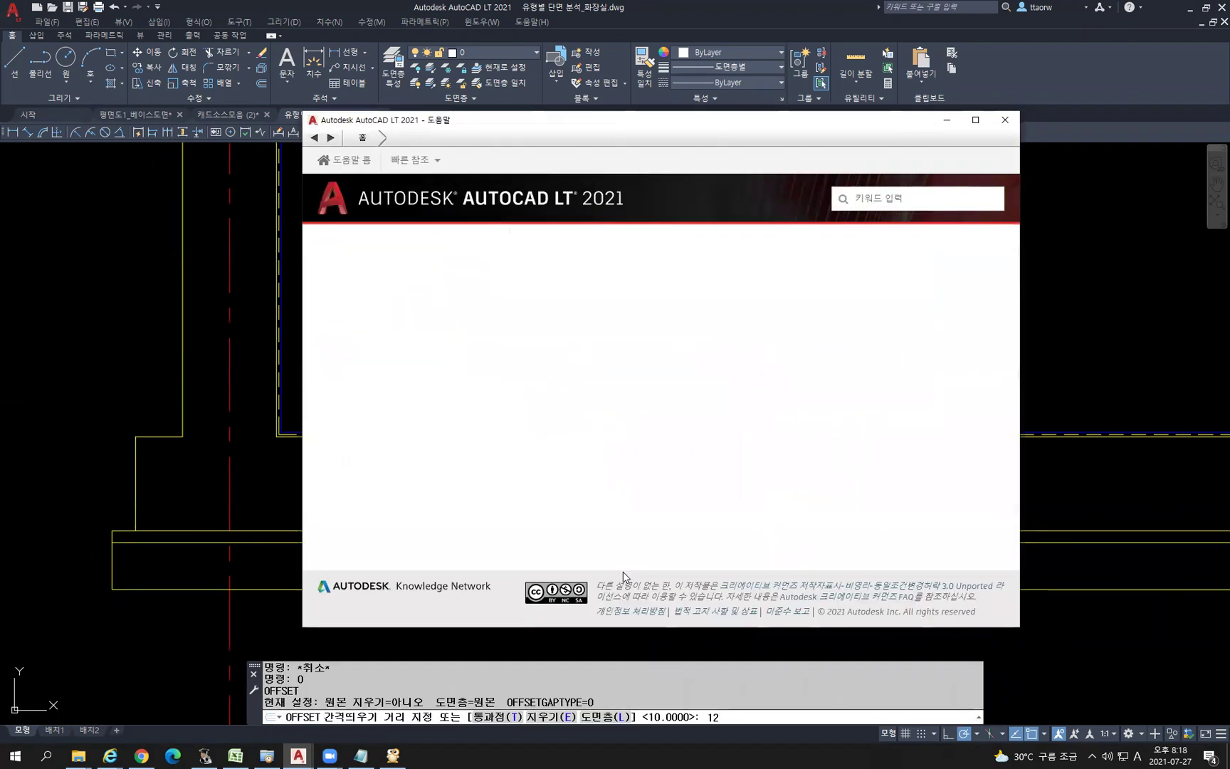
left_click(1004, 119)
key("Escape")
key("Escape")
Offset the diagonal line by 10 to both sides
type("o")
key("Return")
type("10")
key("Return")
left_click(581, 500)
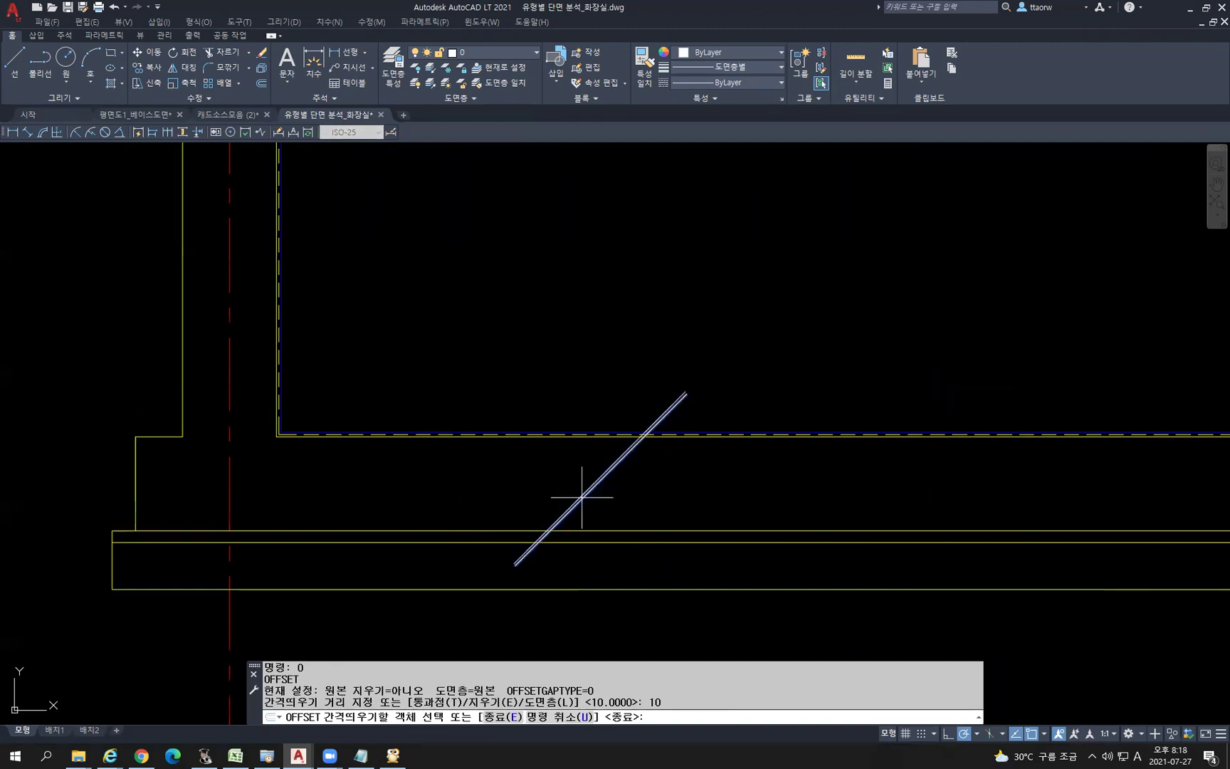
left_click(597, 501)
scroll(580, 492, "up", 3)
left_click(625, 494)
left_click(555, 467)
key("Escape")
key("Escape")
Match the middle diagonal line to the properties of the bottom slab's yellow line
scroll(387, 431, "down", 2)
type("ma")
key("Return")
left_click(504, 541)
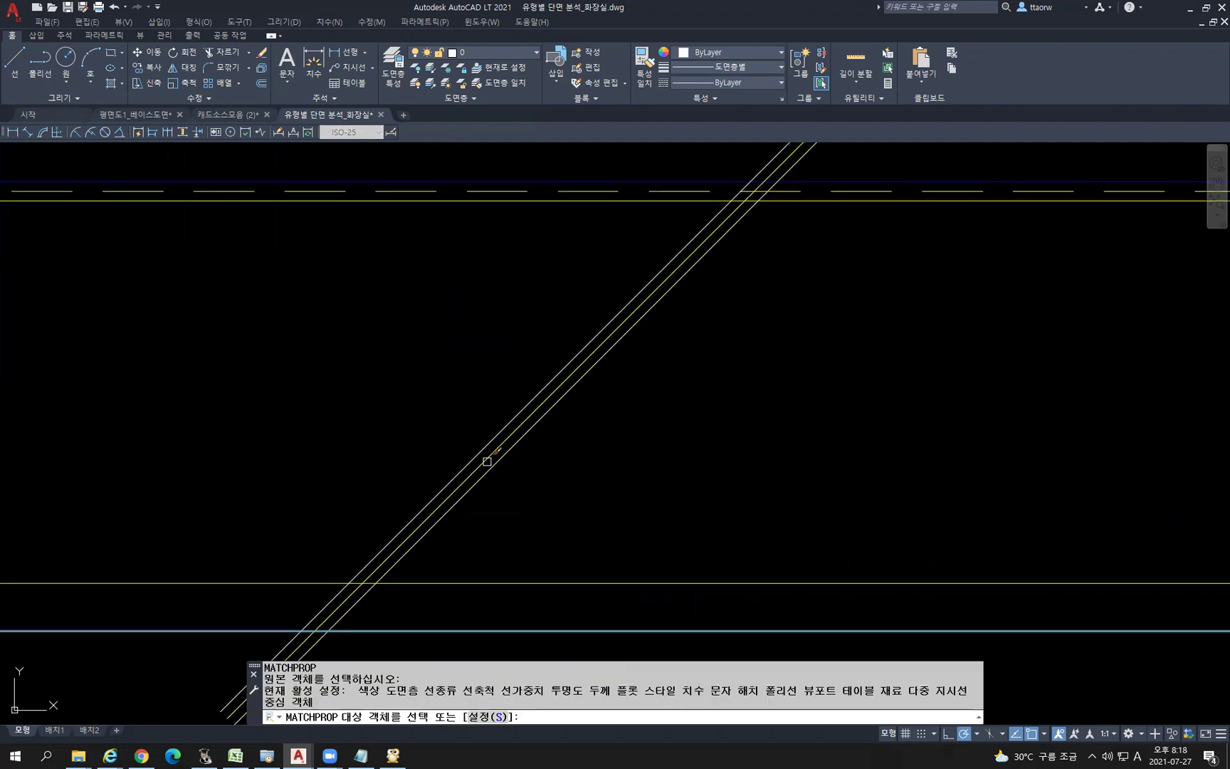
left_click(487, 461)
key("Return")
Match both outer diagonal lines to the floor's blue finish line
key("Return")
left_click(502, 184)
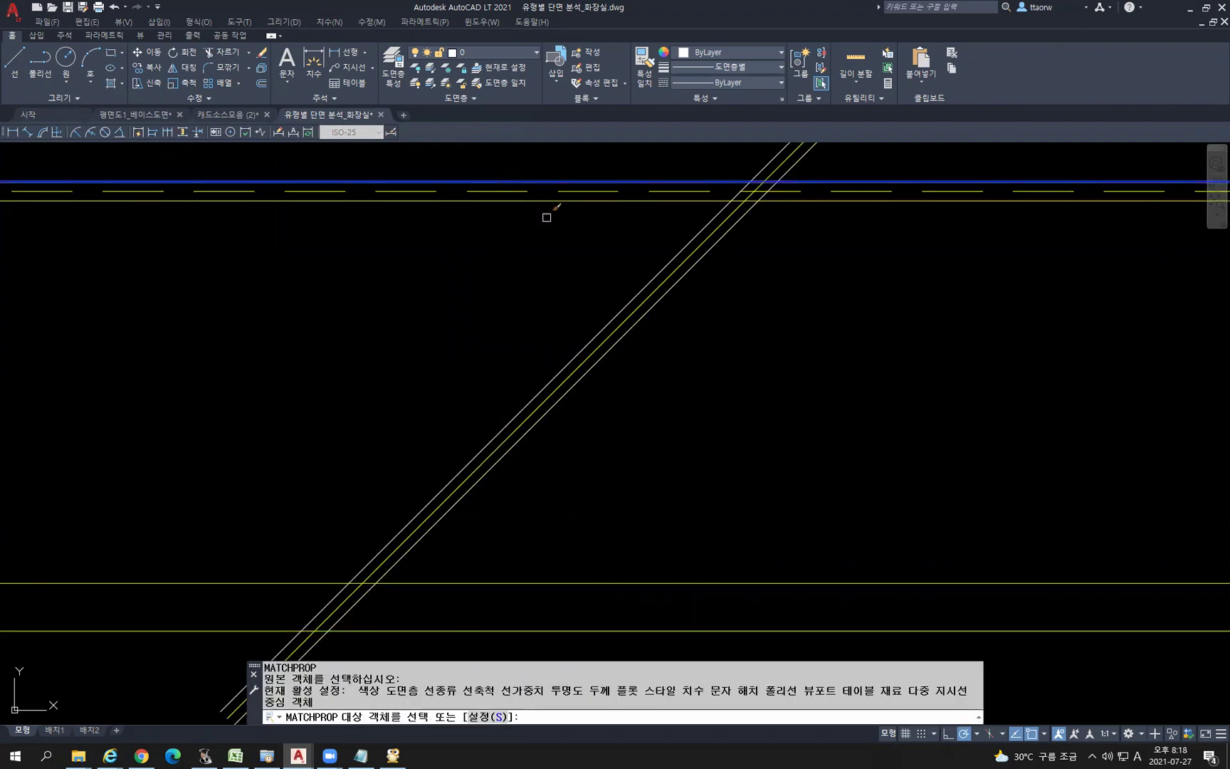
left_click(650, 284)
left_click(663, 299)
scroll(760, 324, "down", 2)
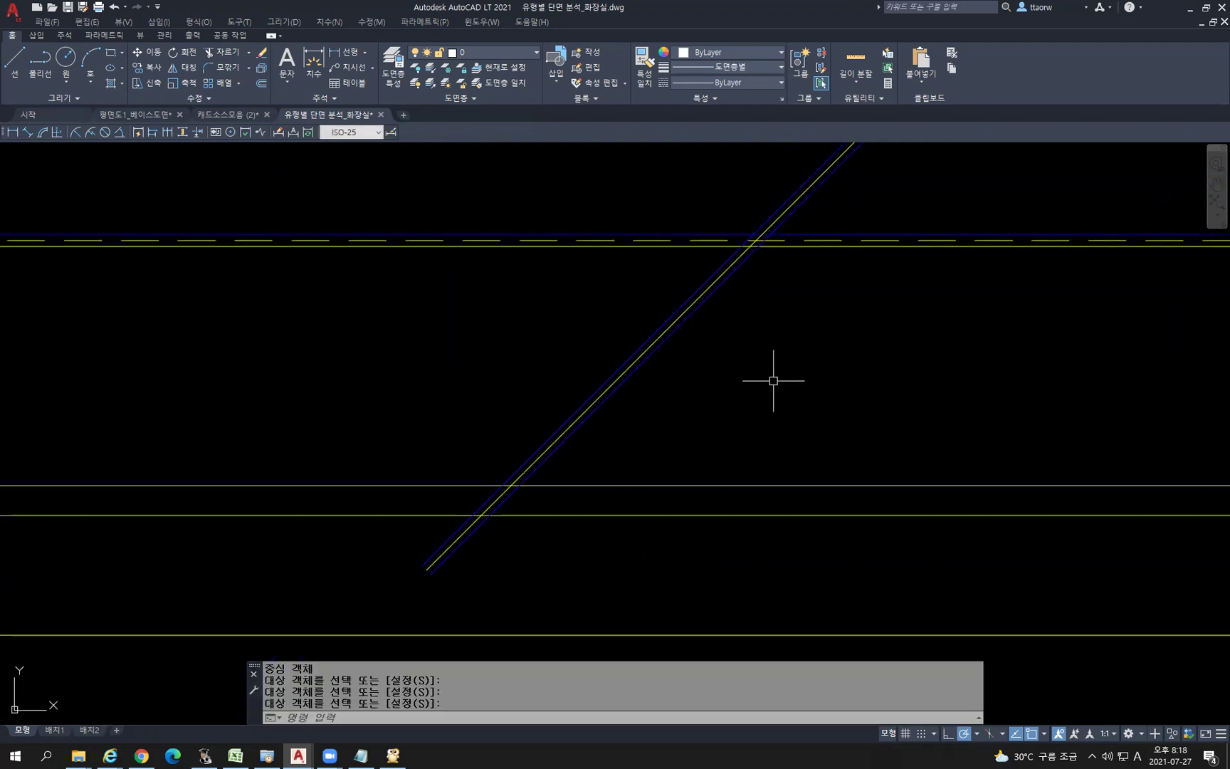
key("Escape")
Trim the upper ends of the three diagonal lines at the slab's top line
type("tr")
key("Return")
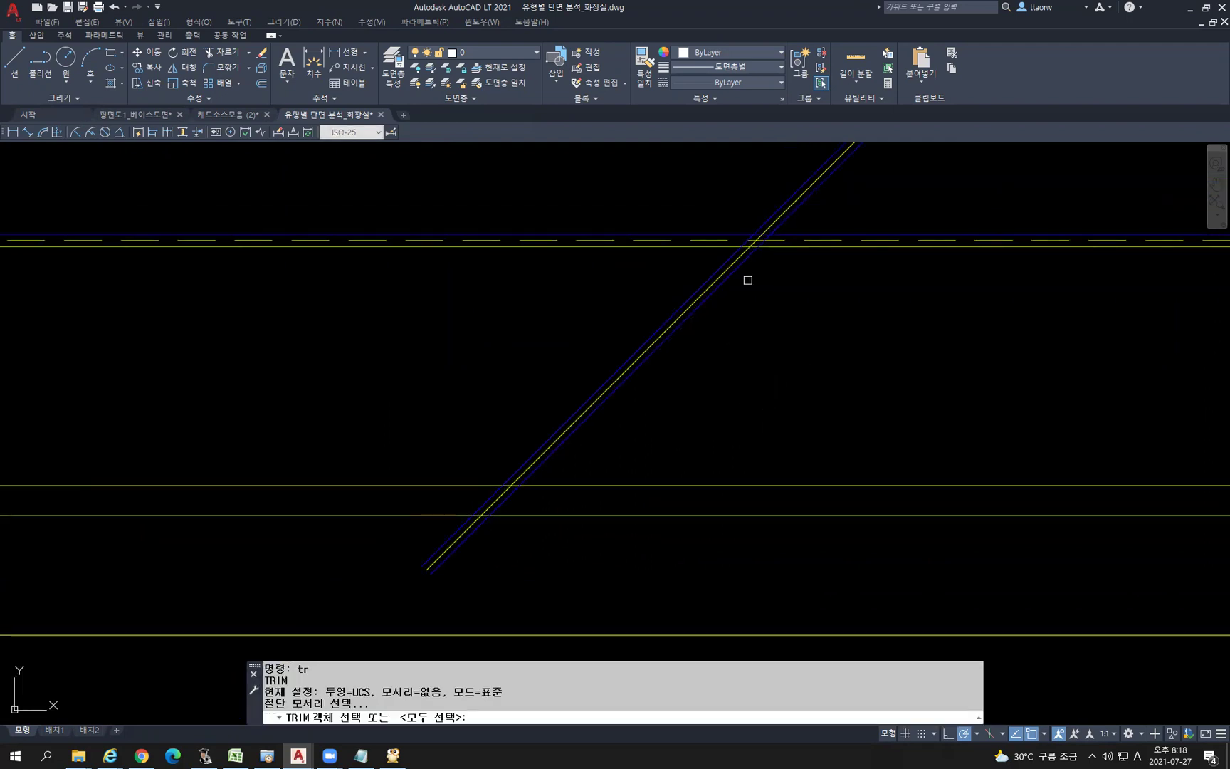
key("Return")
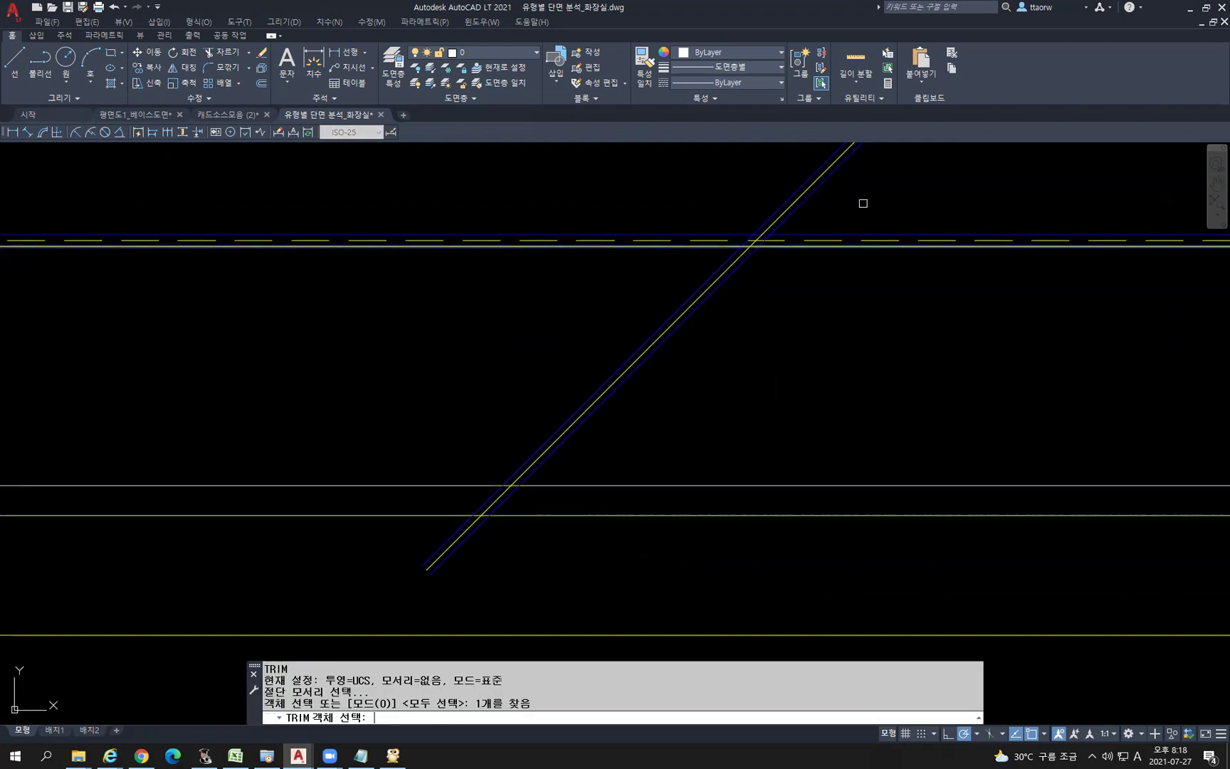
left_click(862, 203)
left_click(708, 146)
key("Return")
Trim the lower ends of the three diagonal lines at the slab's bottom line
key("Return")
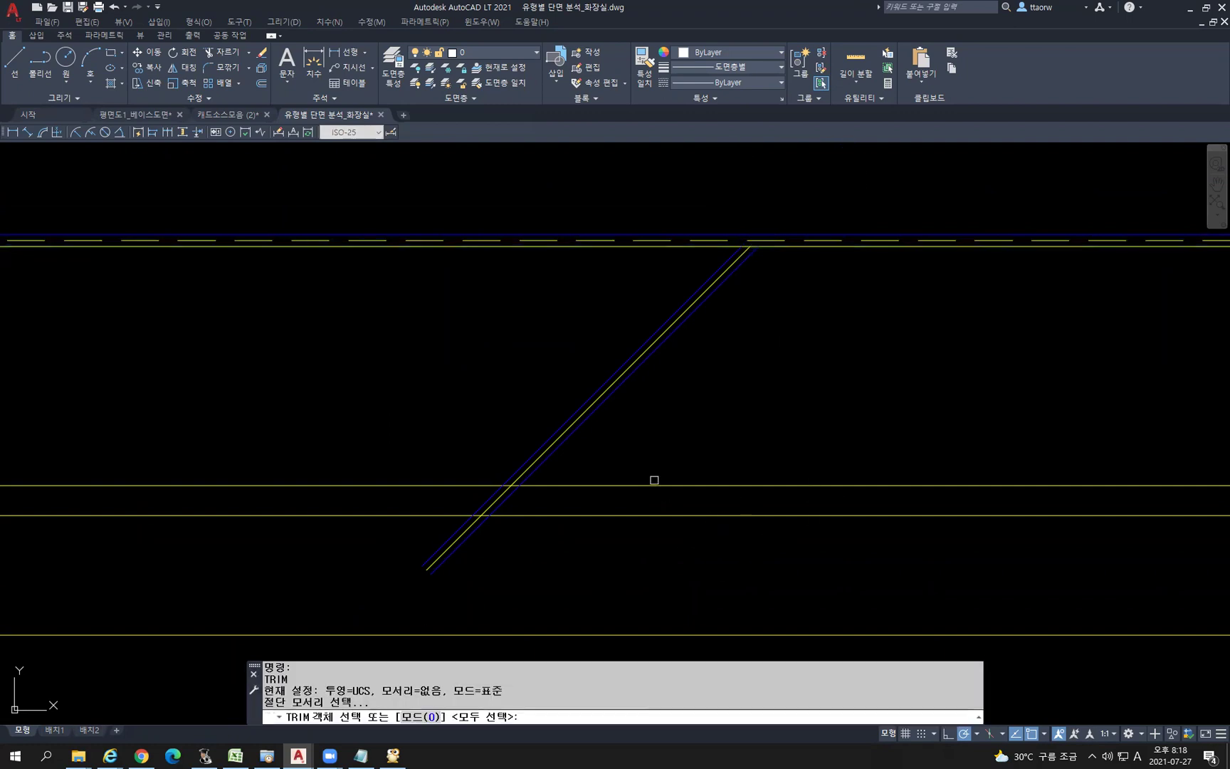
left_click(653, 485)
key("Return")
left_click(549, 587)
left_click(381, 545)
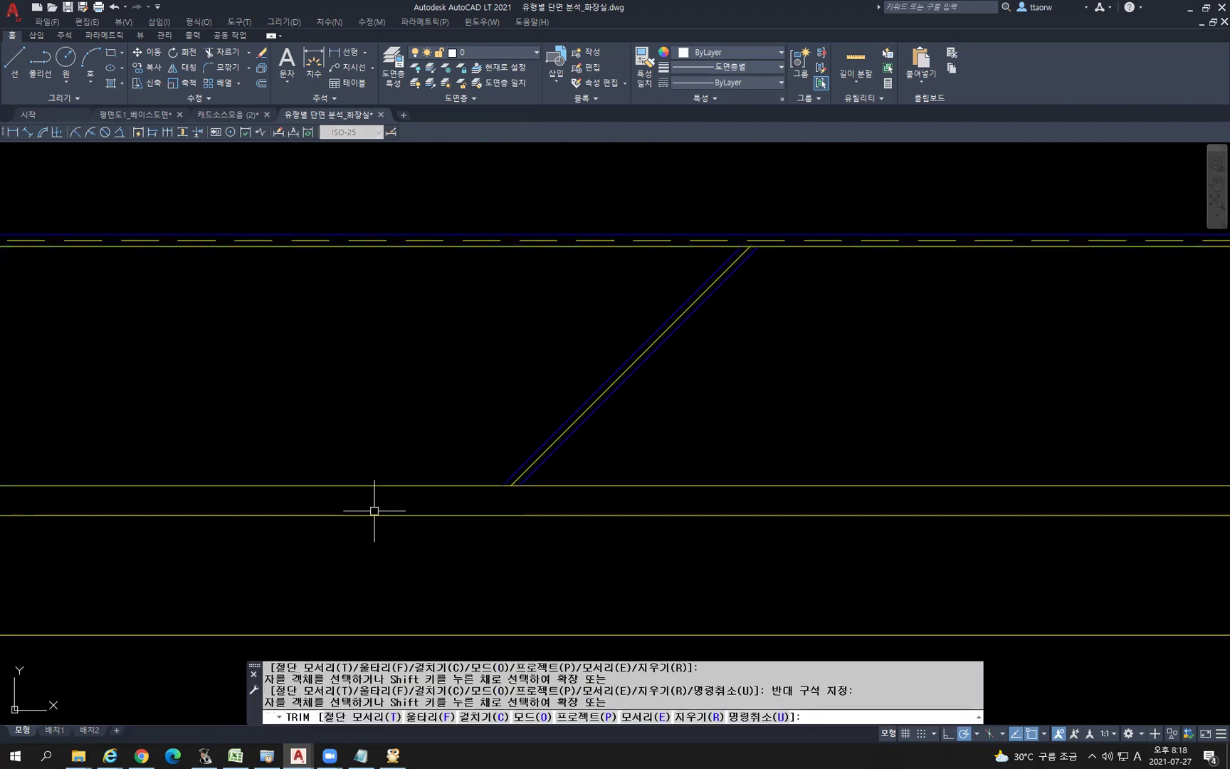
scroll(527, 444, "down", 5)
key("Return")
Move the three diagonal lines horizontally toward the left wall, keeping them within the bottom slab
left_click(557, 451)
left_click(489, 430)
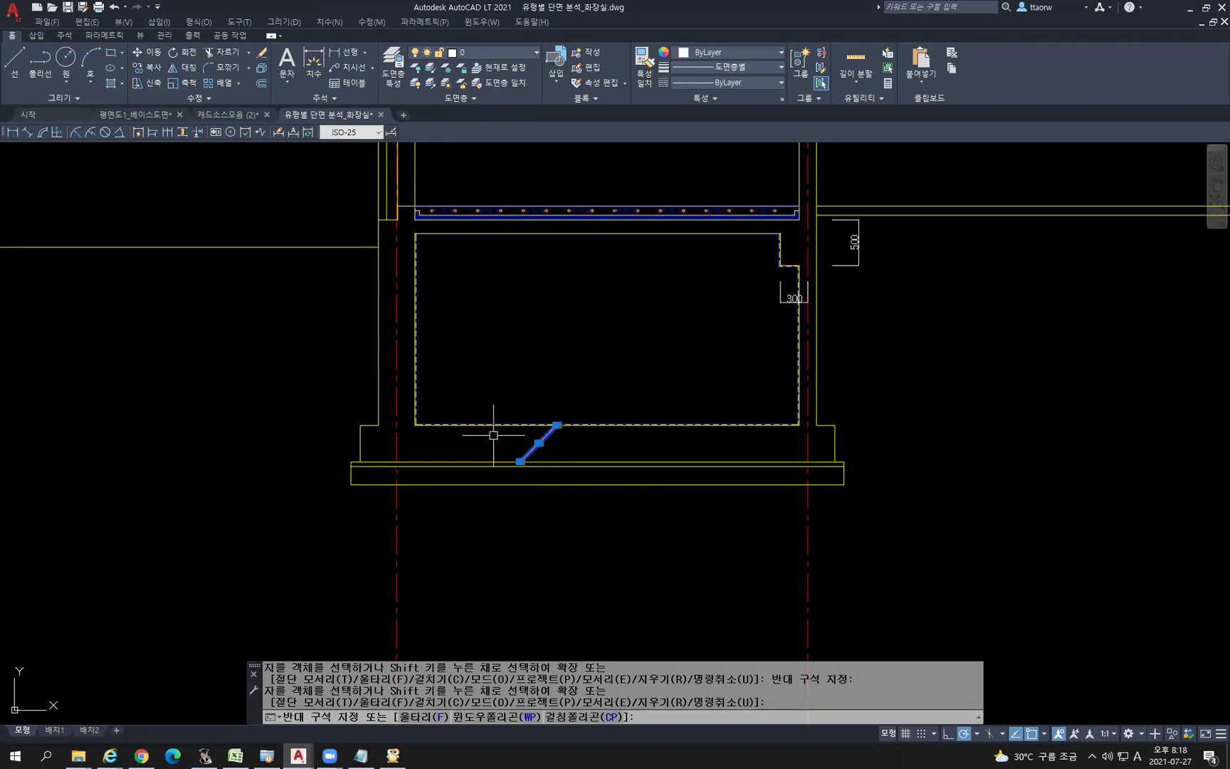
type("M")
key("Return")
left_click(979, 464)
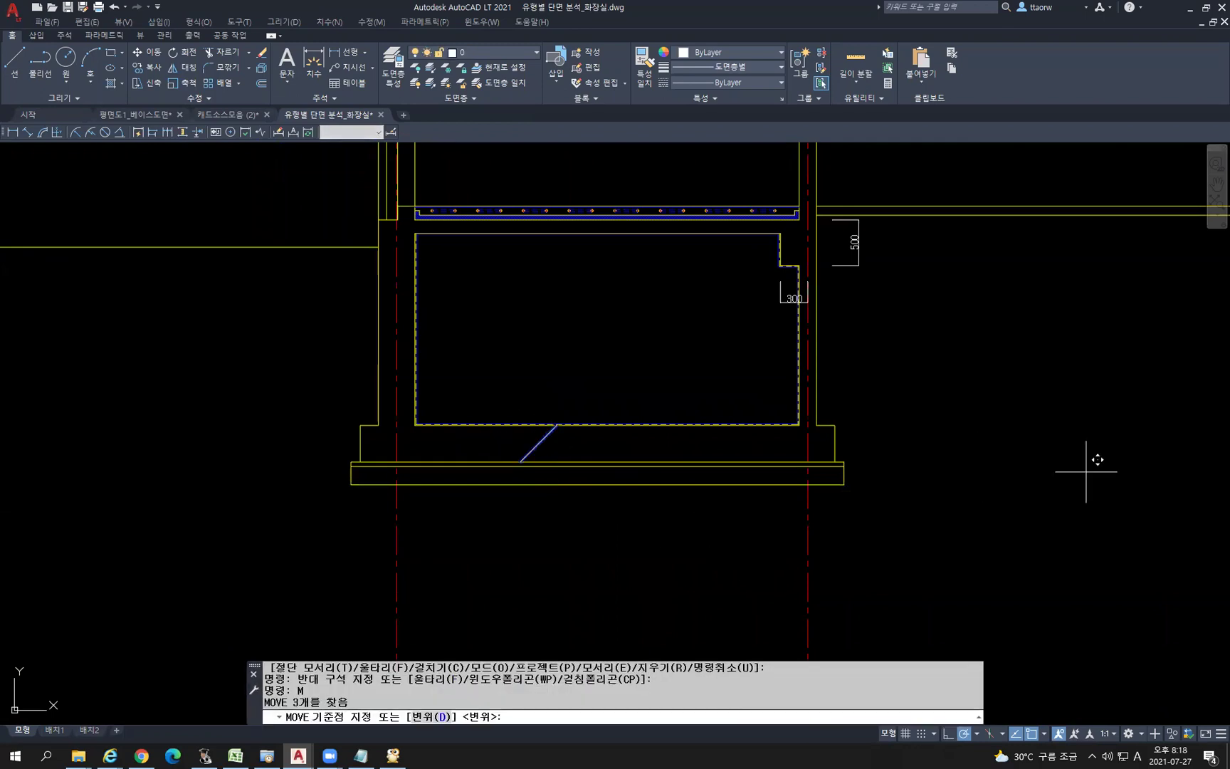
left_click(908, 464)
Copy the diagonal mark twice to the right along the bottom slab, at equal spacing of about 1470
left_click(468, 441)
left_click(653, 549)
type("c")
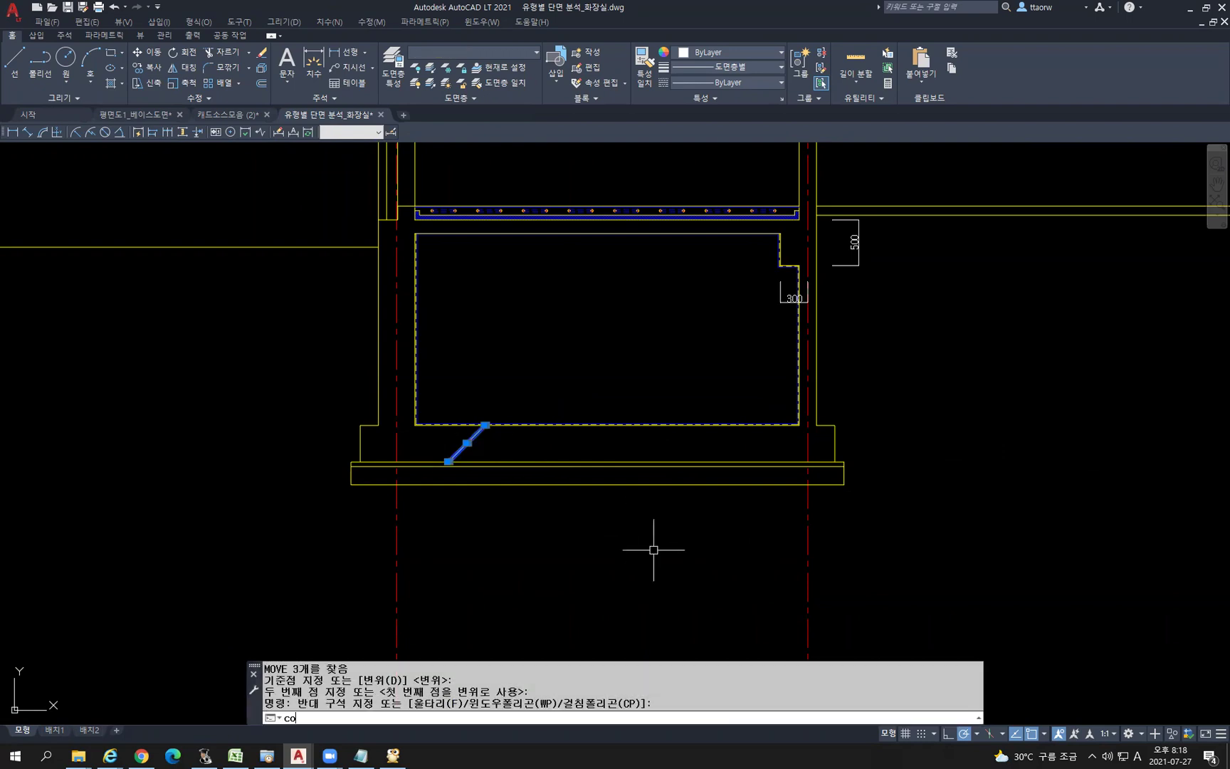
type("o")
key("Return")
left_click(493, 567)
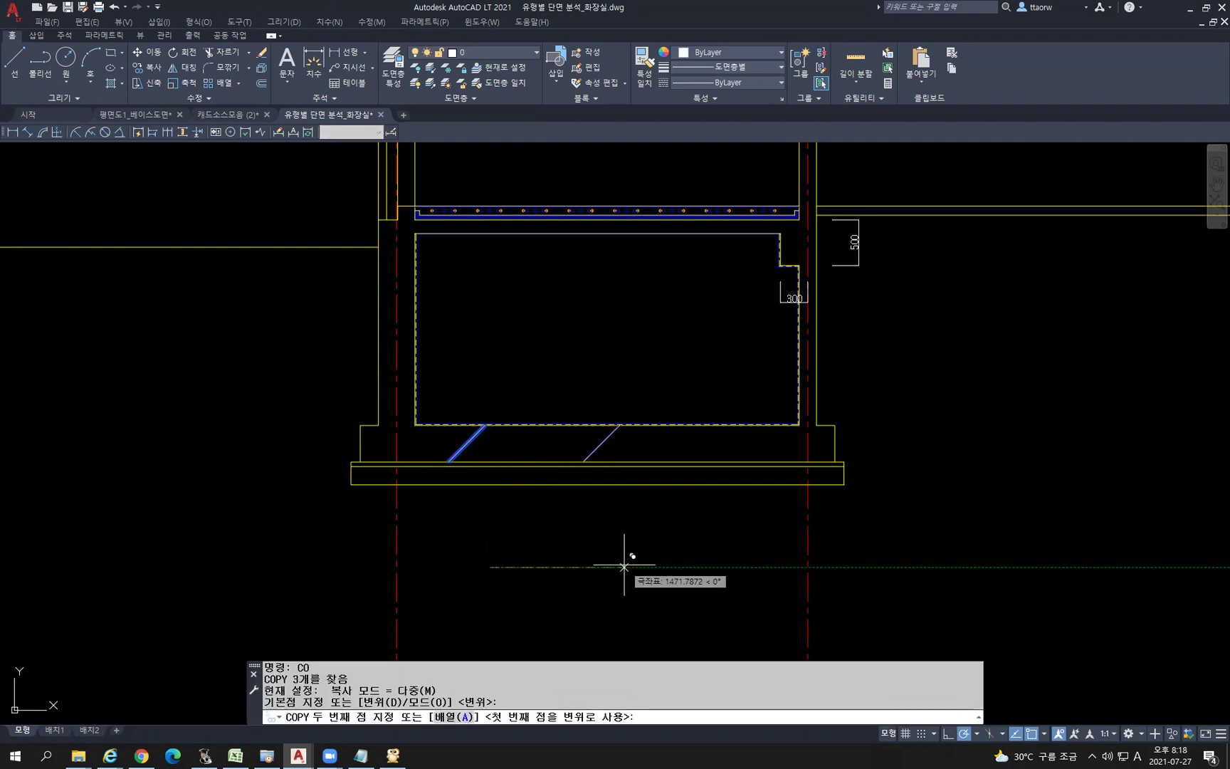
left_click(624, 567)
left_click(783, 617)
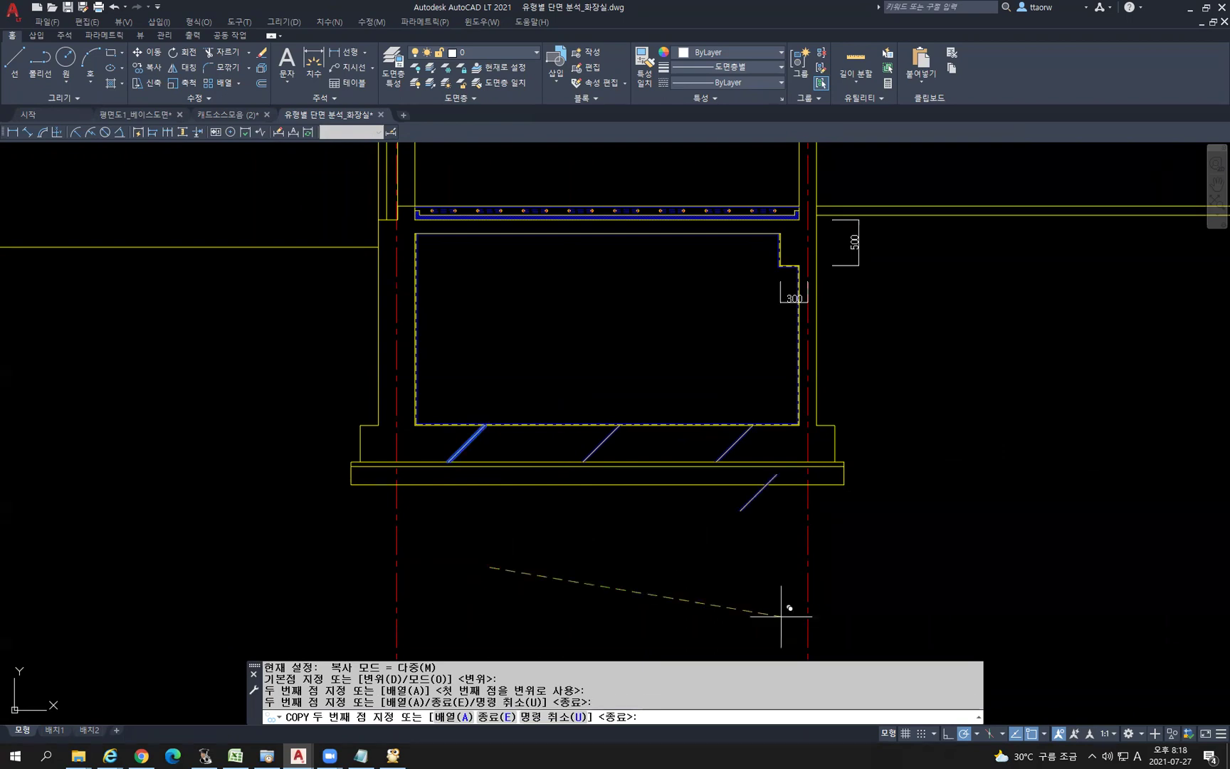
key("Return")
Copy the bottom slab's leftmost diagonal mark onto the left wall and onto the stepped corner beside the right wall
scroll(448, 463, "up", 2)
left_click(491, 454)
left_click(451, 430)
key("Return")
left_click(617, 315)
middle_click_drag(471, 262, 574, 472)
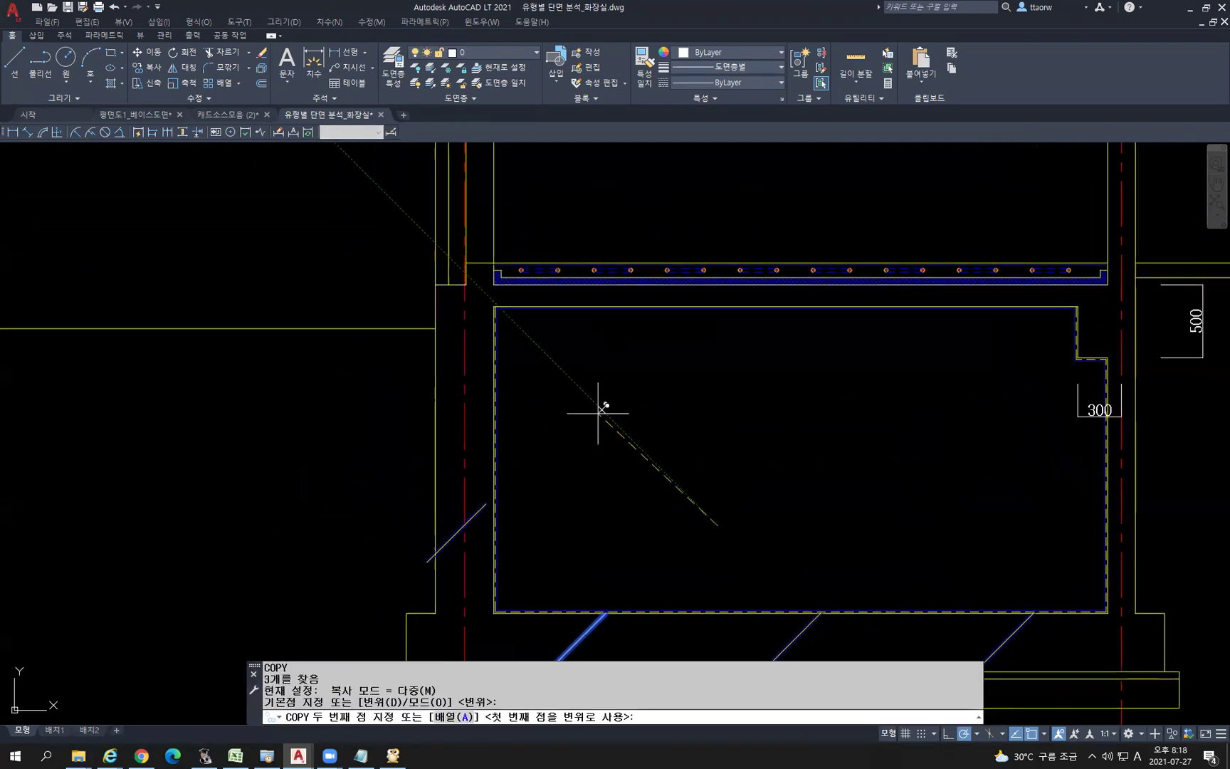
left_click(602, 340)
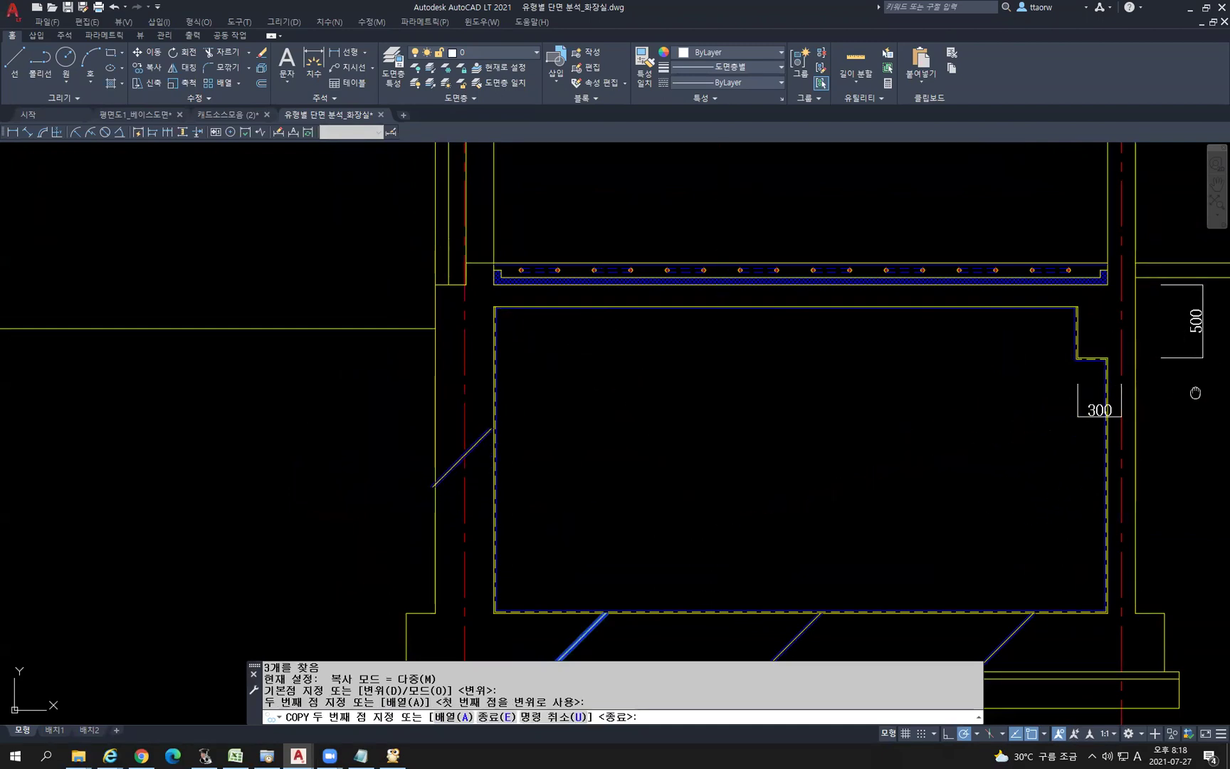
middle_click_drag(1195, 393, 989, 371)
scroll(988, 371, "down", 2)
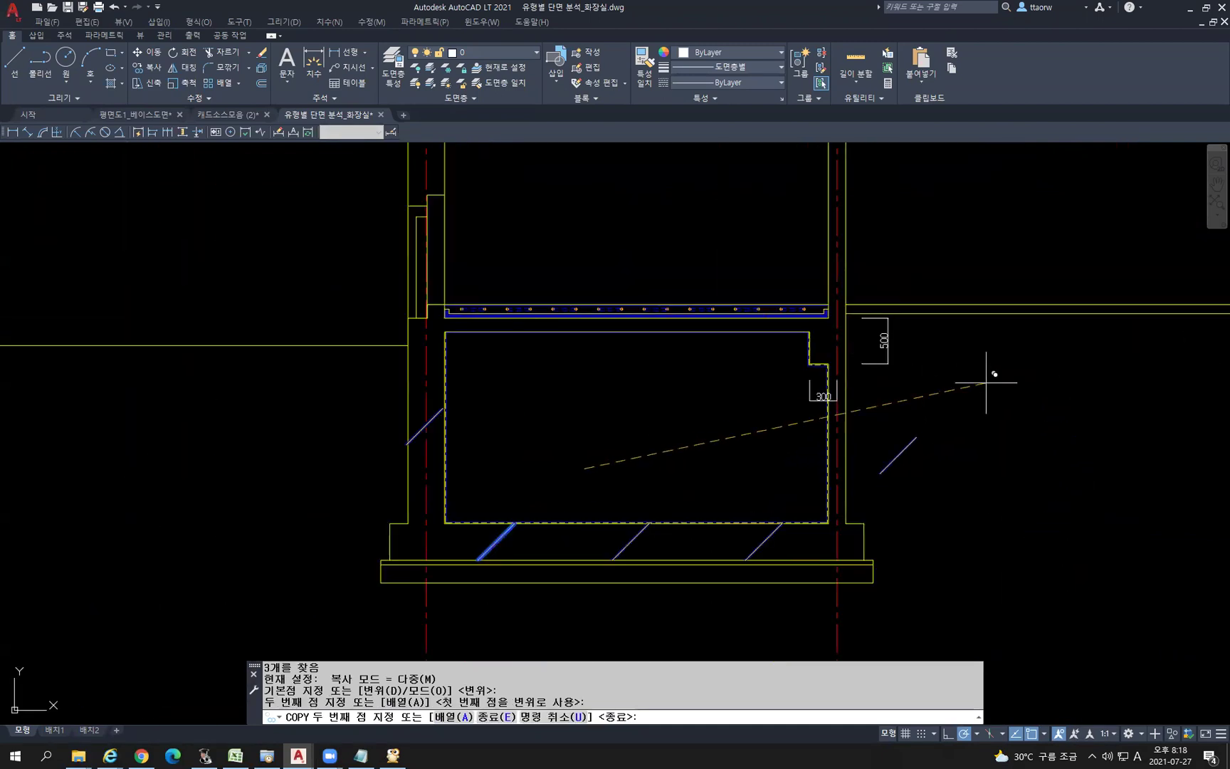
left_click(914, 267)
key("Return")
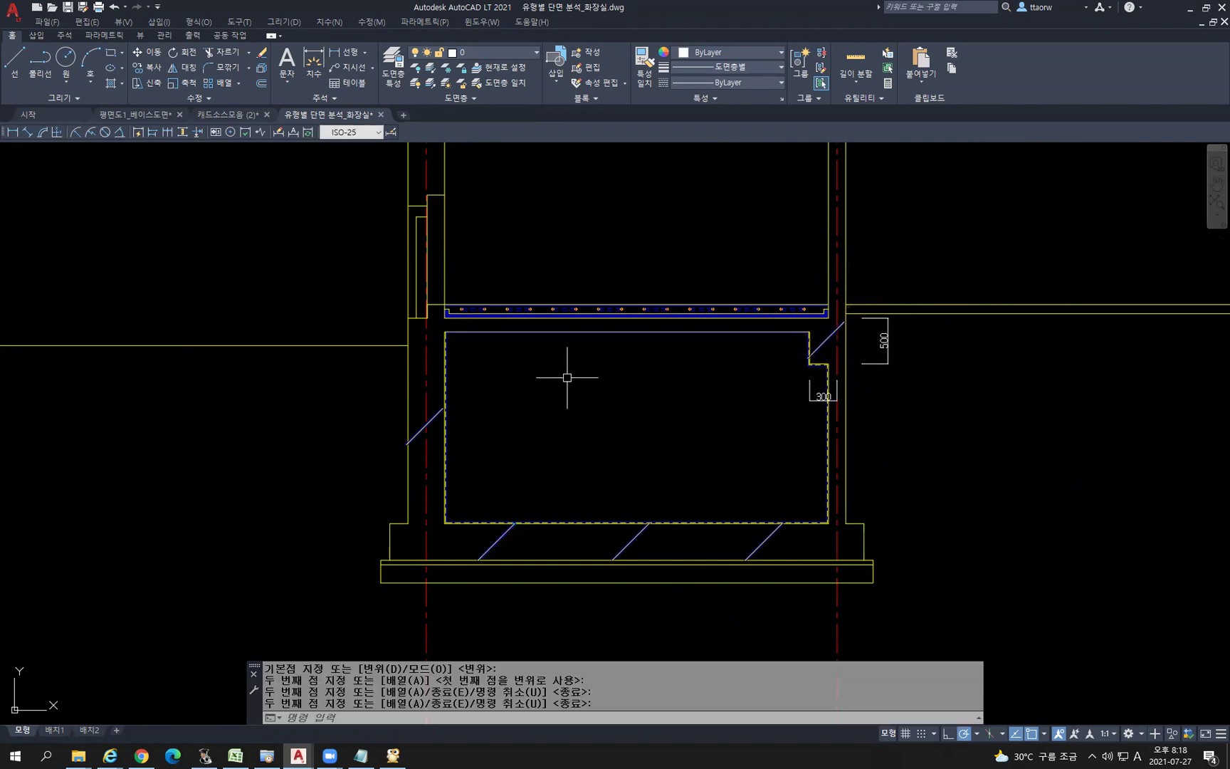
Copy the stepped corner's diagonal mark to two places across the upper slab
scroll(904, 323, "up", 2)
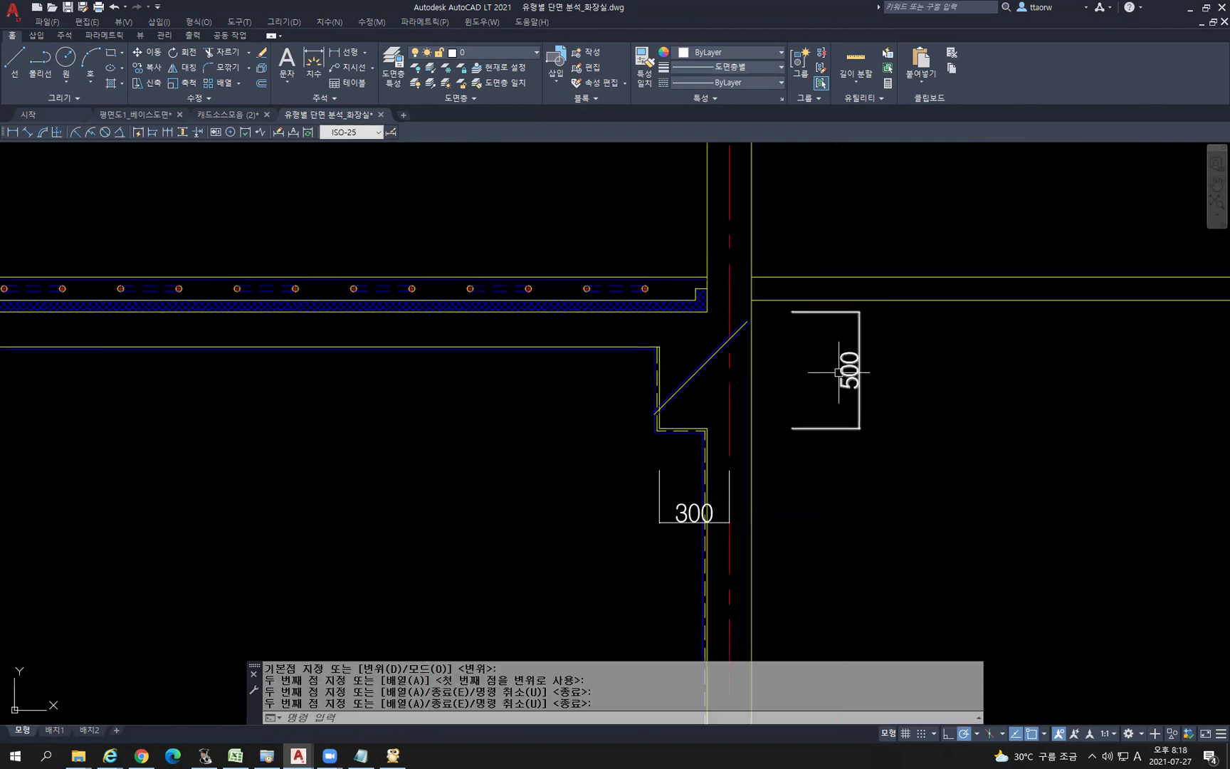
left_click(716, 388)
left_click(681, 353)
key("space")
left_click(609, 488)
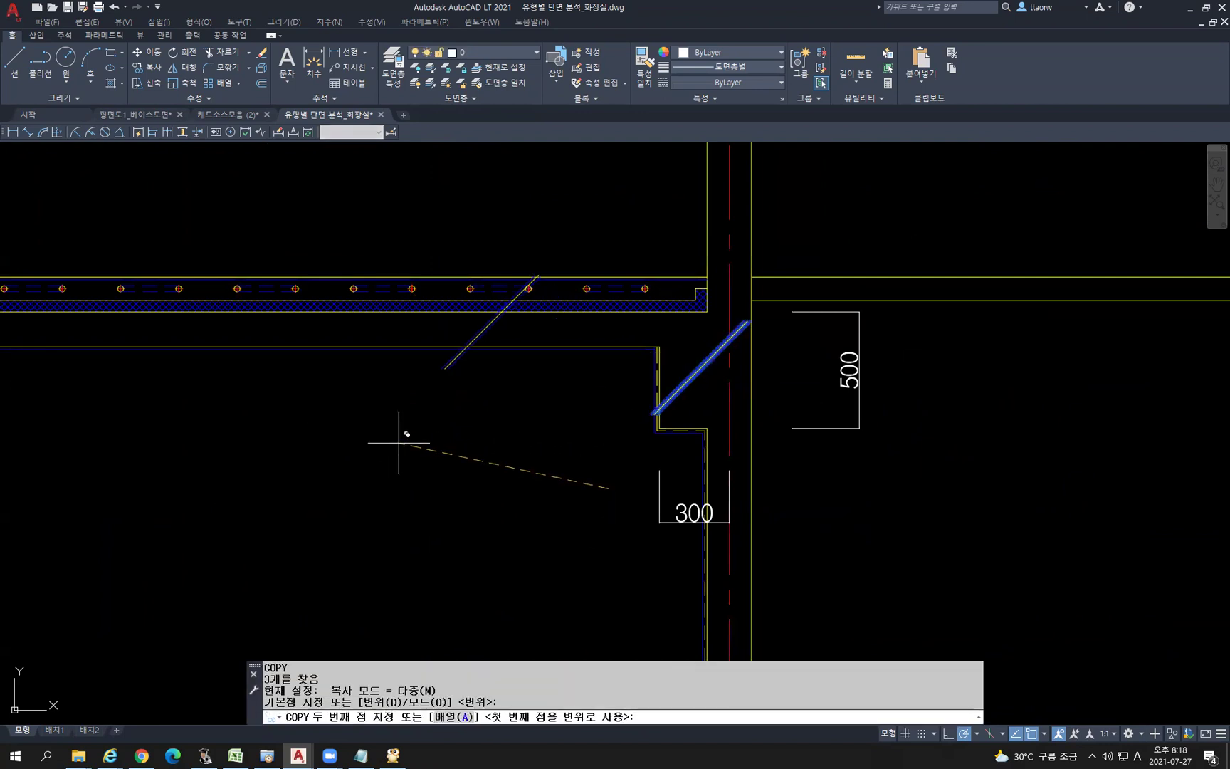
left_click(409, 435)
scroll(352, 491, "down", 4)
middle_click_drag(351, 494, 632, 431)
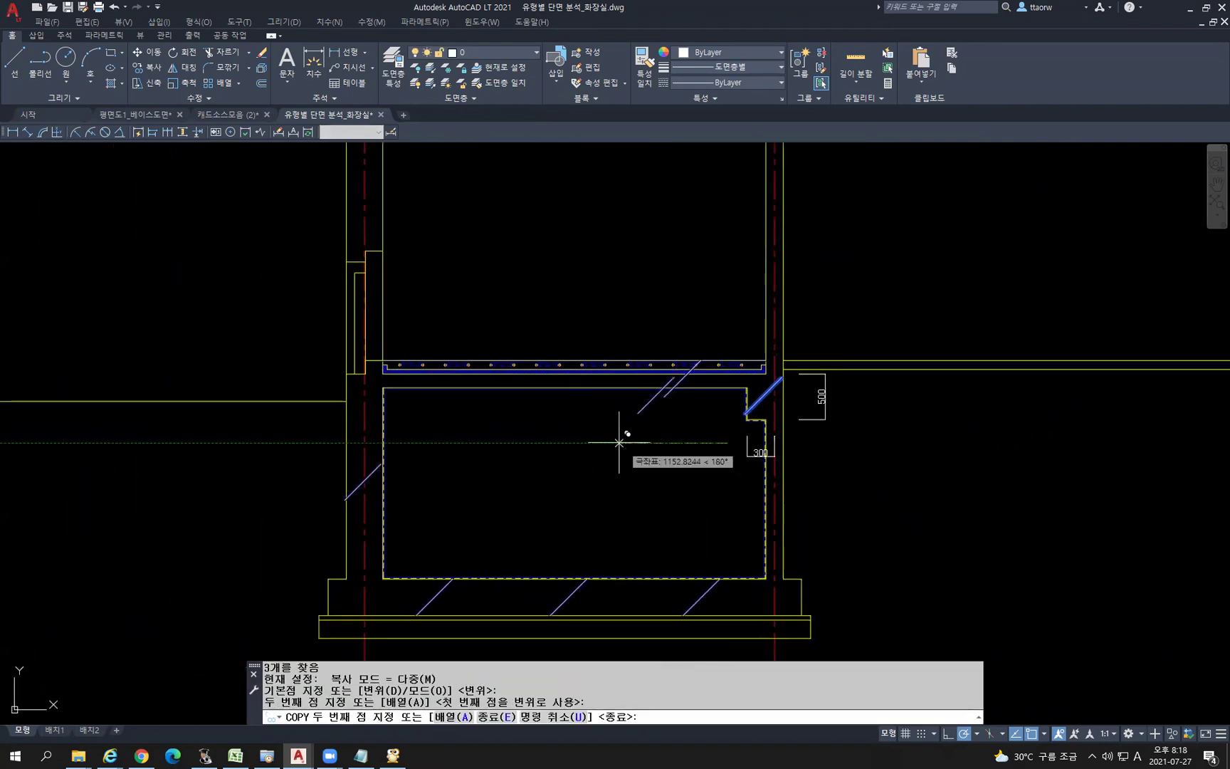
left_click(469, 420)
key("space")
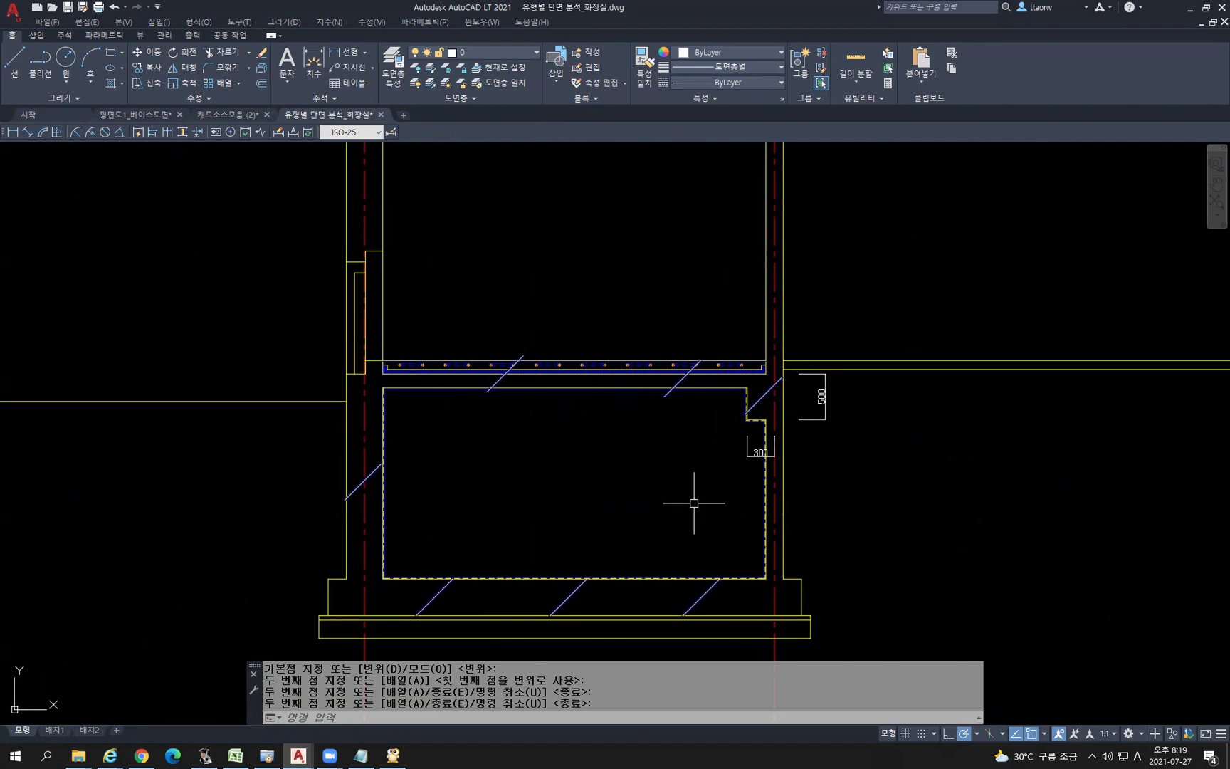
Trim the upper slab's right diagonal mark to the slab's top and bottom lines
type("tr")
key("space")
scroll(575, 344, "up", 7)
mouse_move(575, 344)
middle_mouse_down()
mouse_move(589, 330)
mouse_move(594, 421)
middle_mouse_up()
left_click(728, 377)
left_click(730, 321)
key("space")
scroll(971, 285, "up", 3)
left_click(1049, 260)
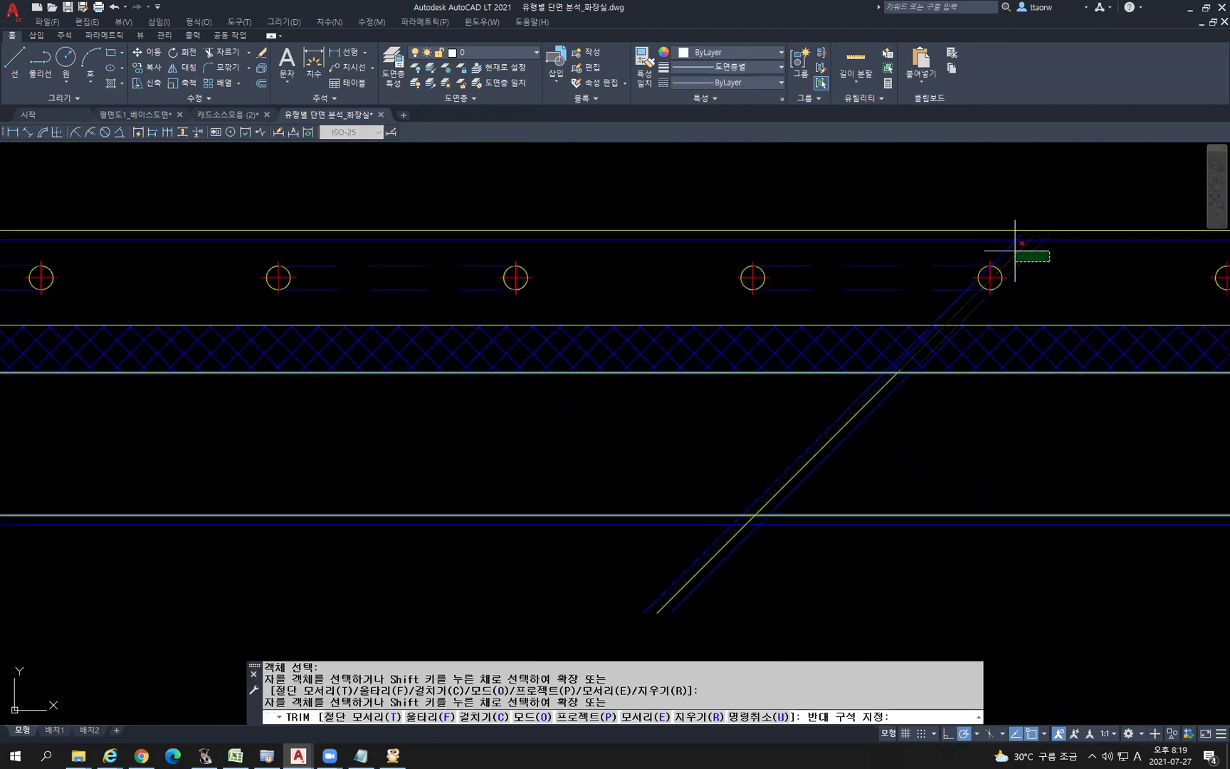
left_click(875, 465)
left_click(875, 465)
left_click(790, 596)
left_click(614, 568)
Trim both ends of the upper slab's left diagonal mark to the same slab lines
scroll(541, 571, "down", 3)
middle_click_drag(435, 581, 933, 513)
left_click(809, 448)
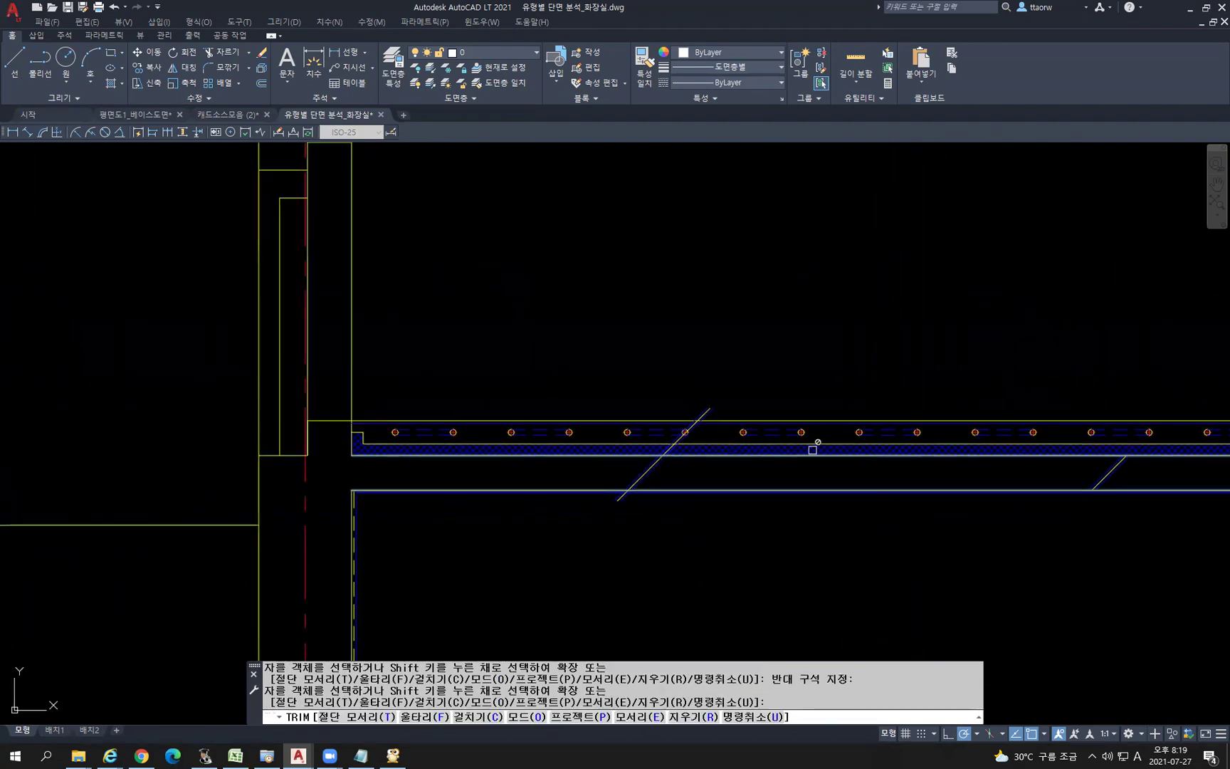
scroll(780, 444, "up", 2)
left_click(652, 370)
left_click(479, 502)
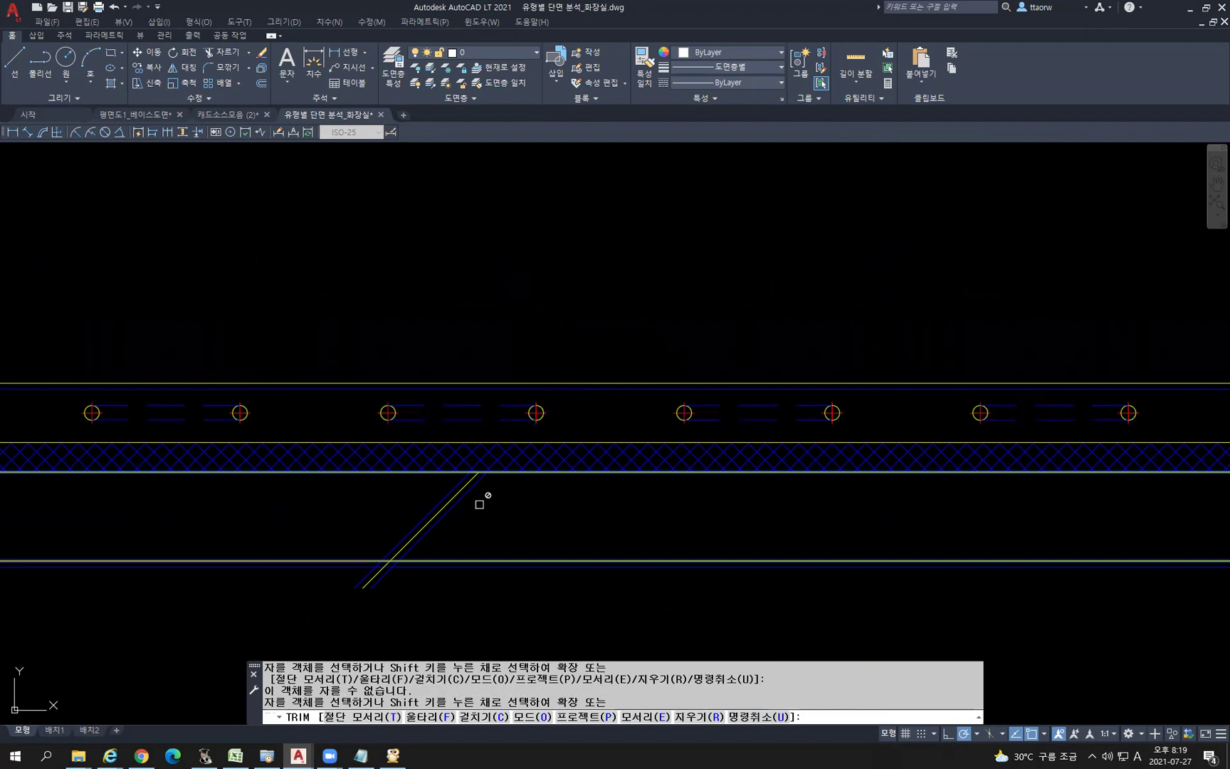
left_click(435, 621)
left_click(309, 573)
Trim the stepped corner's diagonal lines where they cross the step's vertical structural line
scroll(535, 522, "down", 3)
middle_click_drag(934, 499, 941, 284)
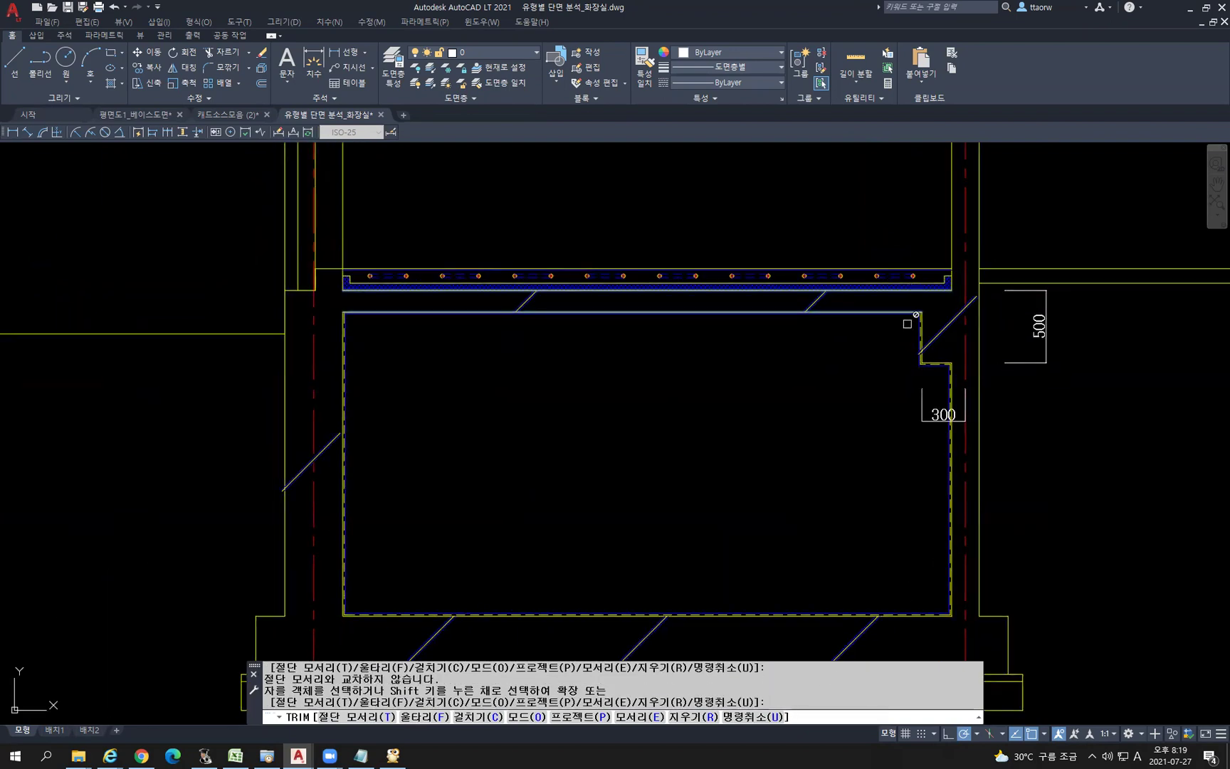
left_click(906, 324)
scroll(925, 352, "up", 5)
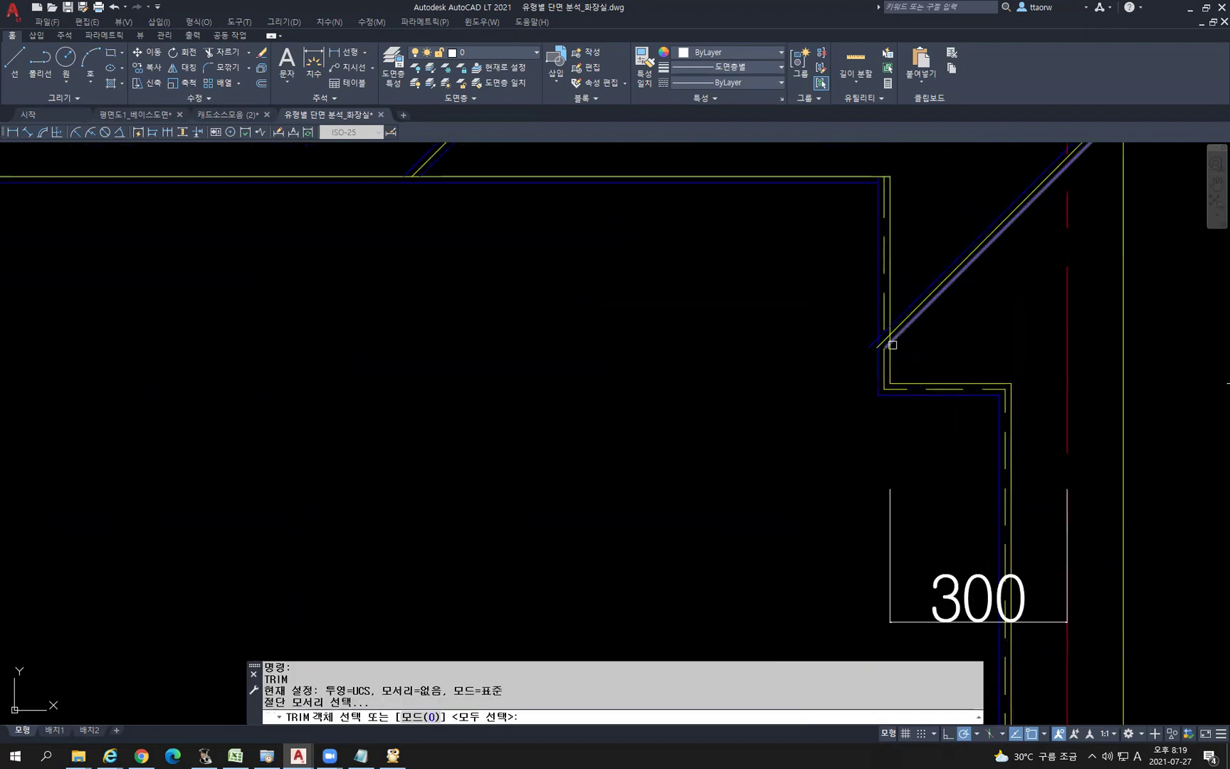
left_click(876, 342)
left_click(880, 345)
scroll(883, 339, "up", 4)
left_click(881, 323)
Trim the left wall's diagonal lines that extend past the wall's outer line
scroll(1002, 307, "down", 6)
middle_click_drag(556, 520, 719, 337)
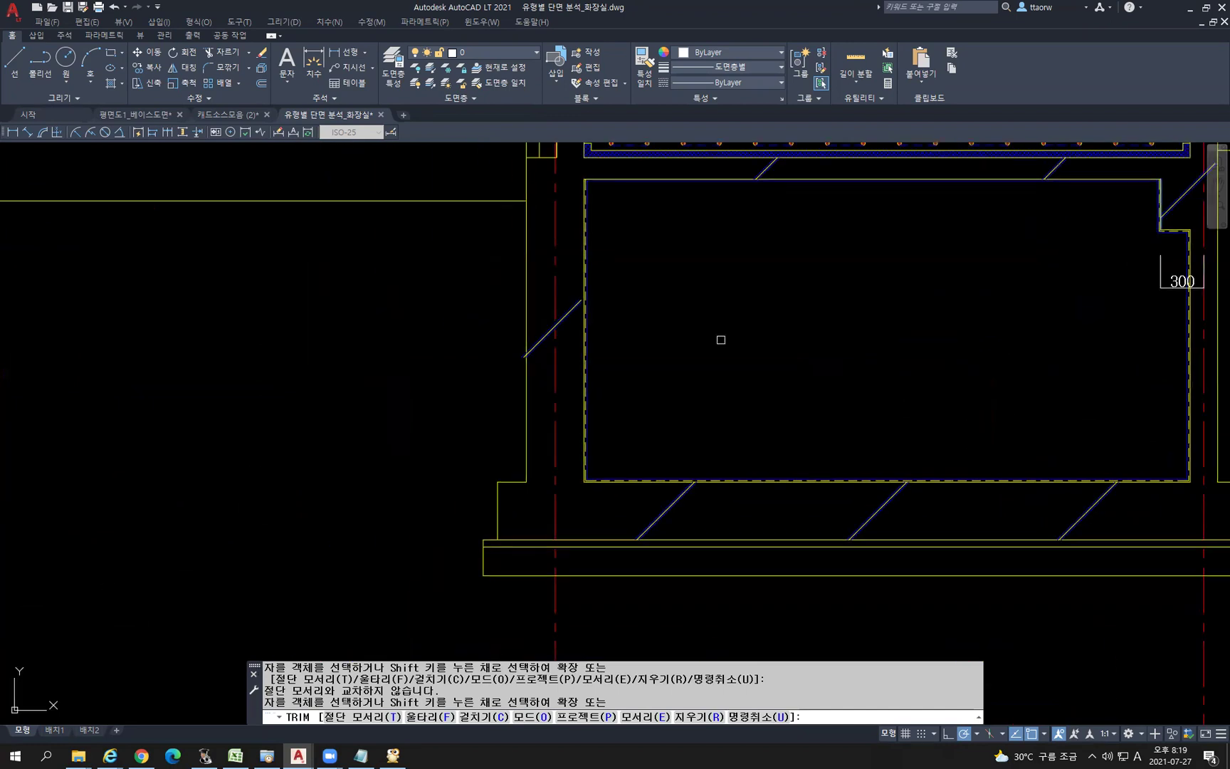
scroll(521, 306, "up", 5)
key("space")
key("space")
left_click(569, 517)
left_click(553, 514)
left_click(546, 512)
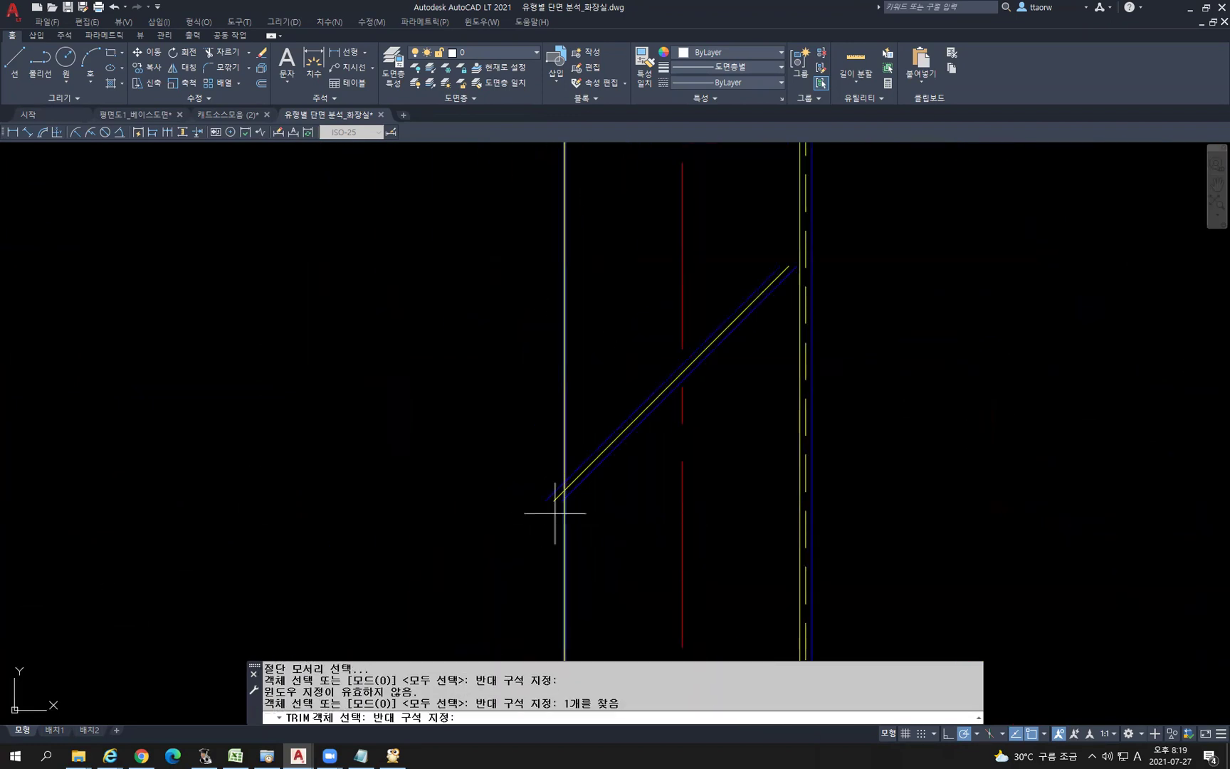
left_click(507, 467)
key("space")
left_click(557, 494)
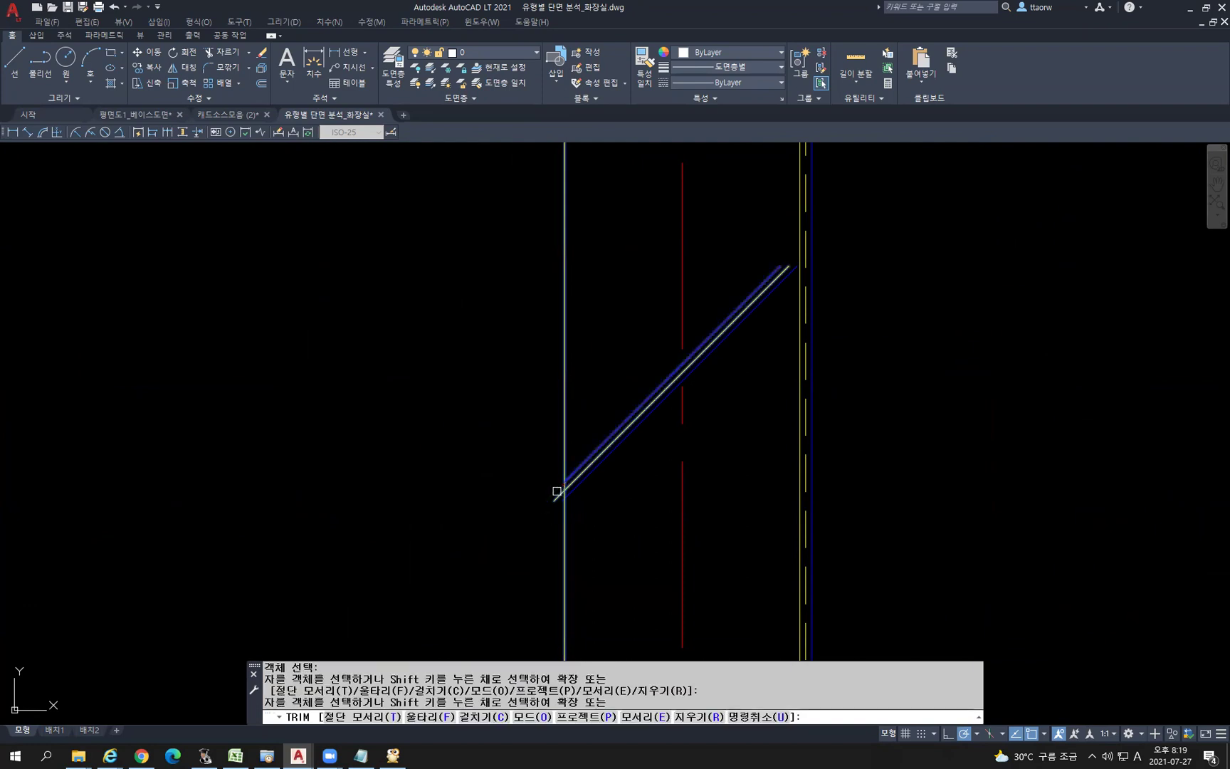
left_click(559, 496)
Trim the remaining overhang of the left wall's diagonal mark at the outer wall line
scroll(560, 497, "down", 5)
scroll(568, 467, "up", 7)
key("space")
key("space")
left_click(587, 472)
key("space")
left_click(582, 463)
key("space")
scroll(513, 429, "down", 4)
scroll(514, 430, "down", 3)
scroll(708, 575, "up", 3)
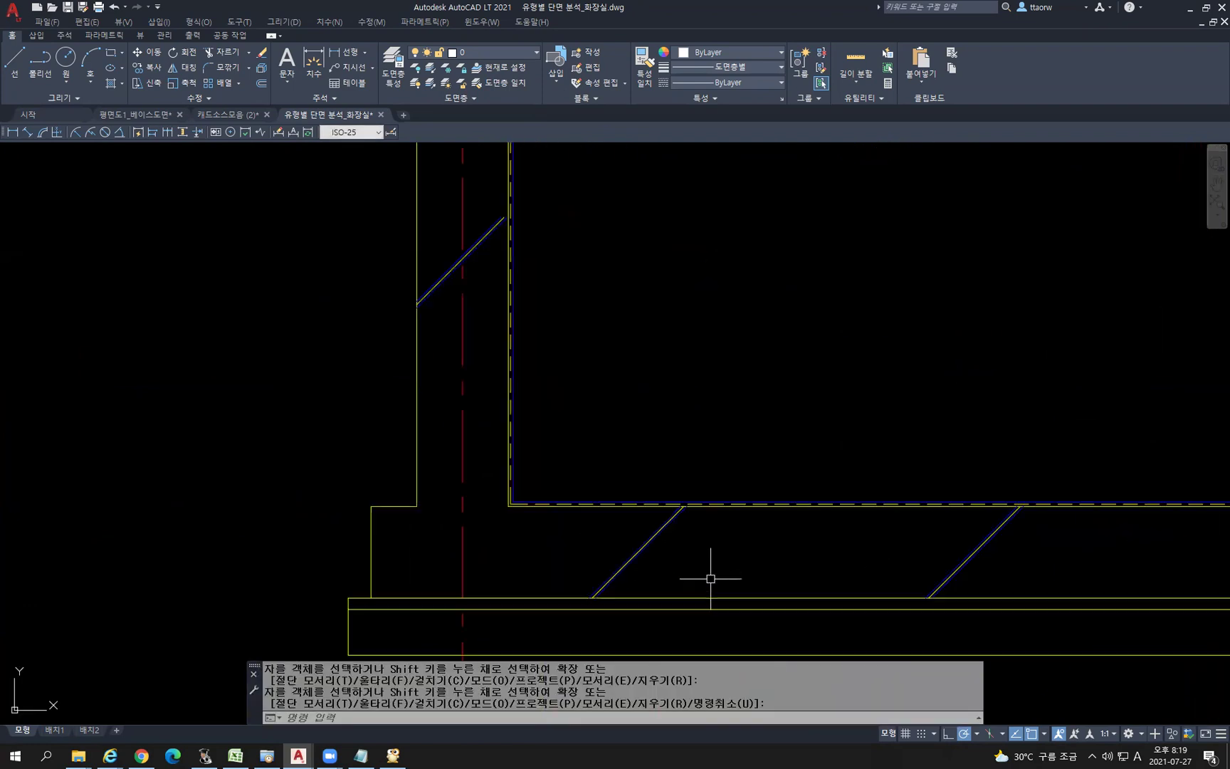
Extend the stepped corner's diagonal lines to the right wall's outer line
scroll(633, 570, "down", 2)
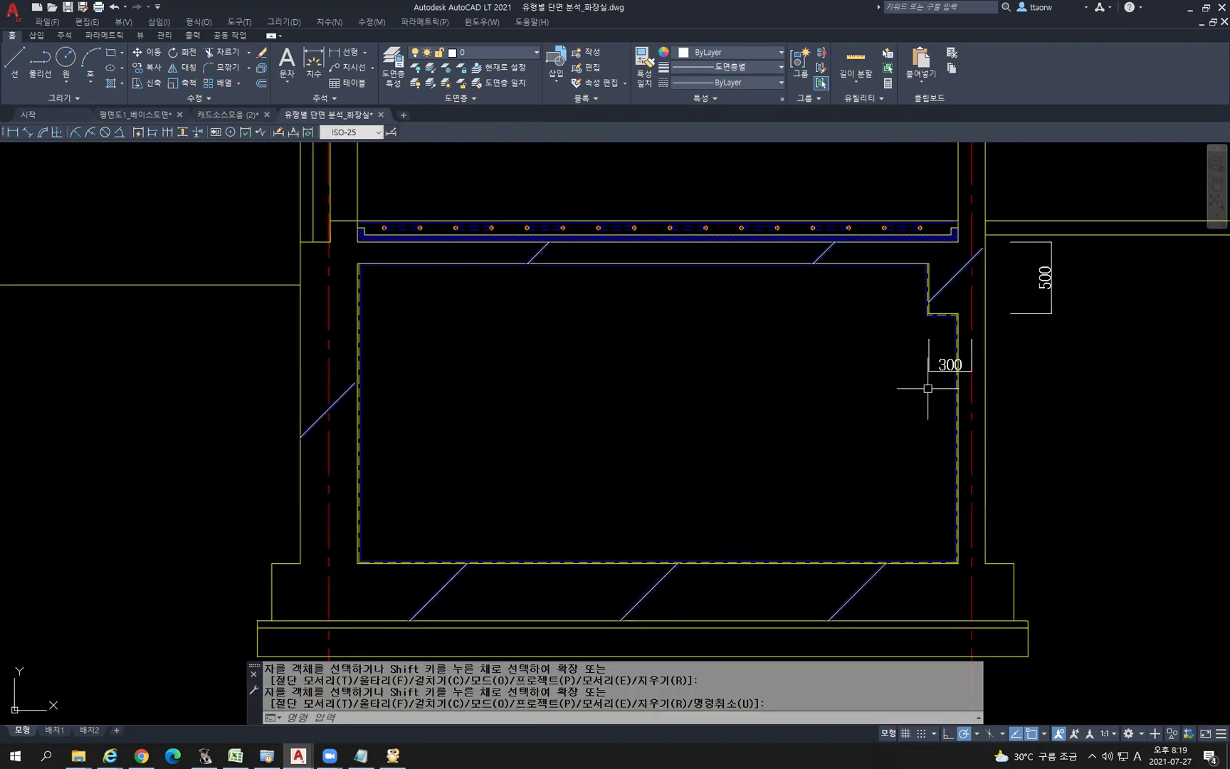
scroll(927, 388, "up", 3)
scroll(949, 277, "up", 3)
scroll(782, 433, "up", 1)
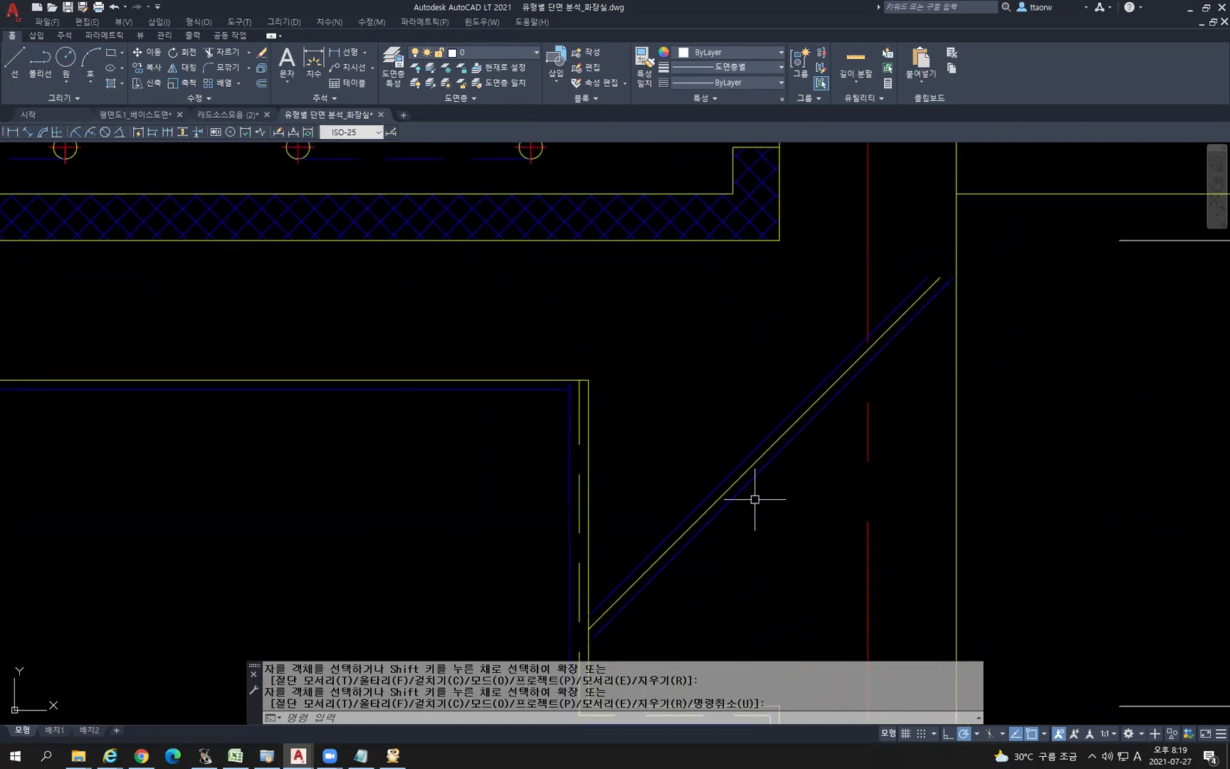
type("ex")
key("Return")
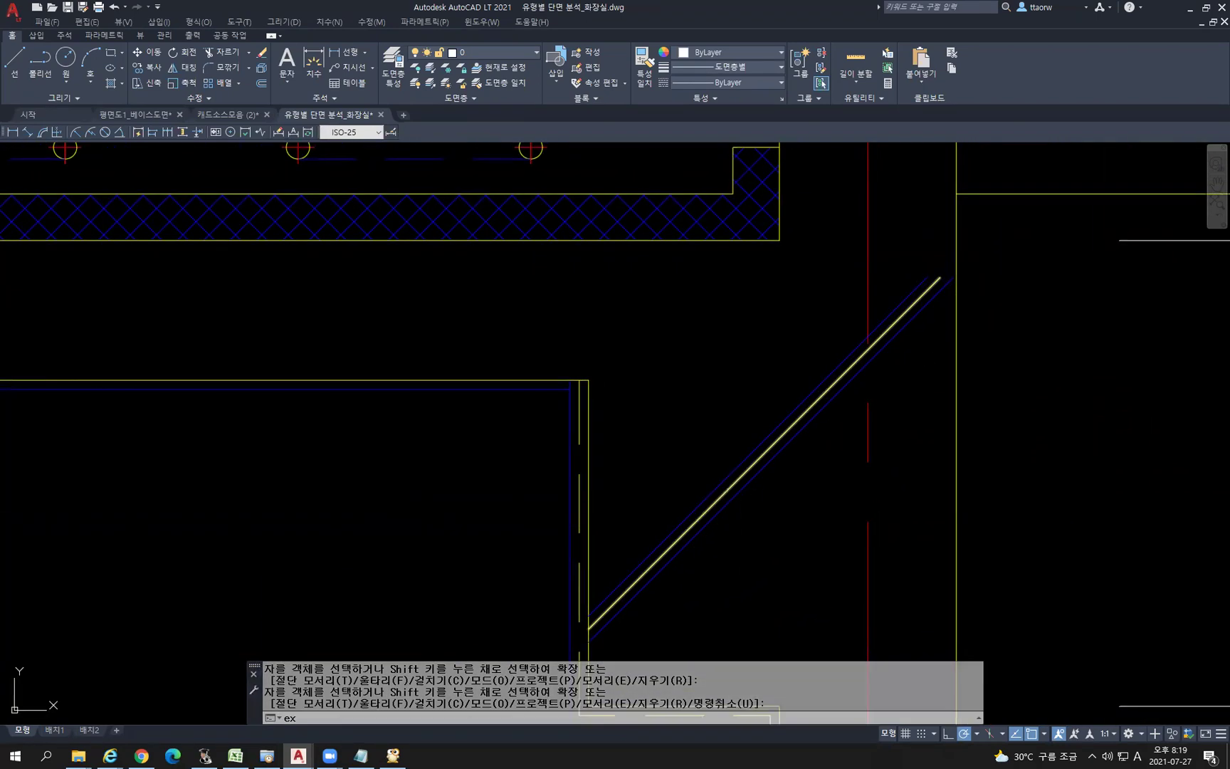
left_click(1016, 406)
left_click(929, 358)
key("Return")
left_click(929, 357)
left_click(901, 265)
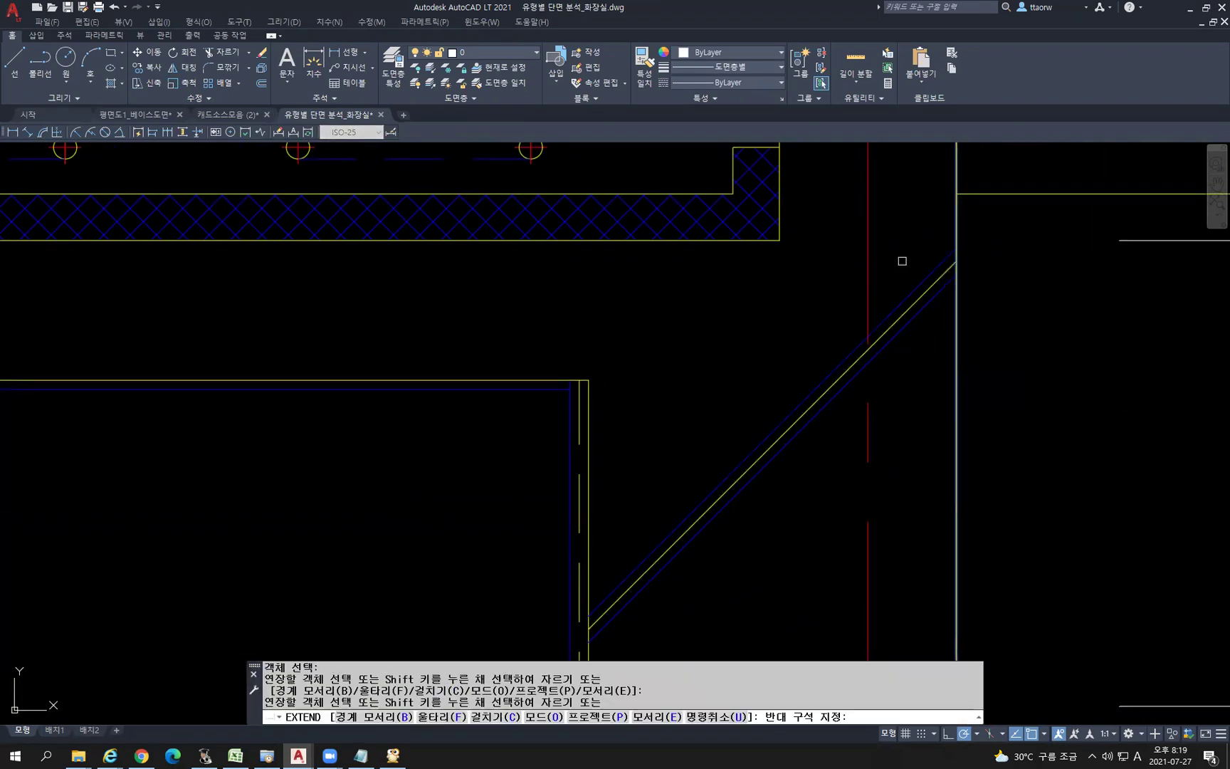
key("Return")
Offset the bottom layer's lower line upward and its upper line downward by 30 at the foundation base
scroll(922, 364, "down", 6)
scroll(882, 599, "down", 2)
mouse_move(758, 585)
middle_mouse_down()
mouse_move(792, 535)
mouse_move(804, 435)
middle_mouse_up()
scroll(805, 432, "down", 1)
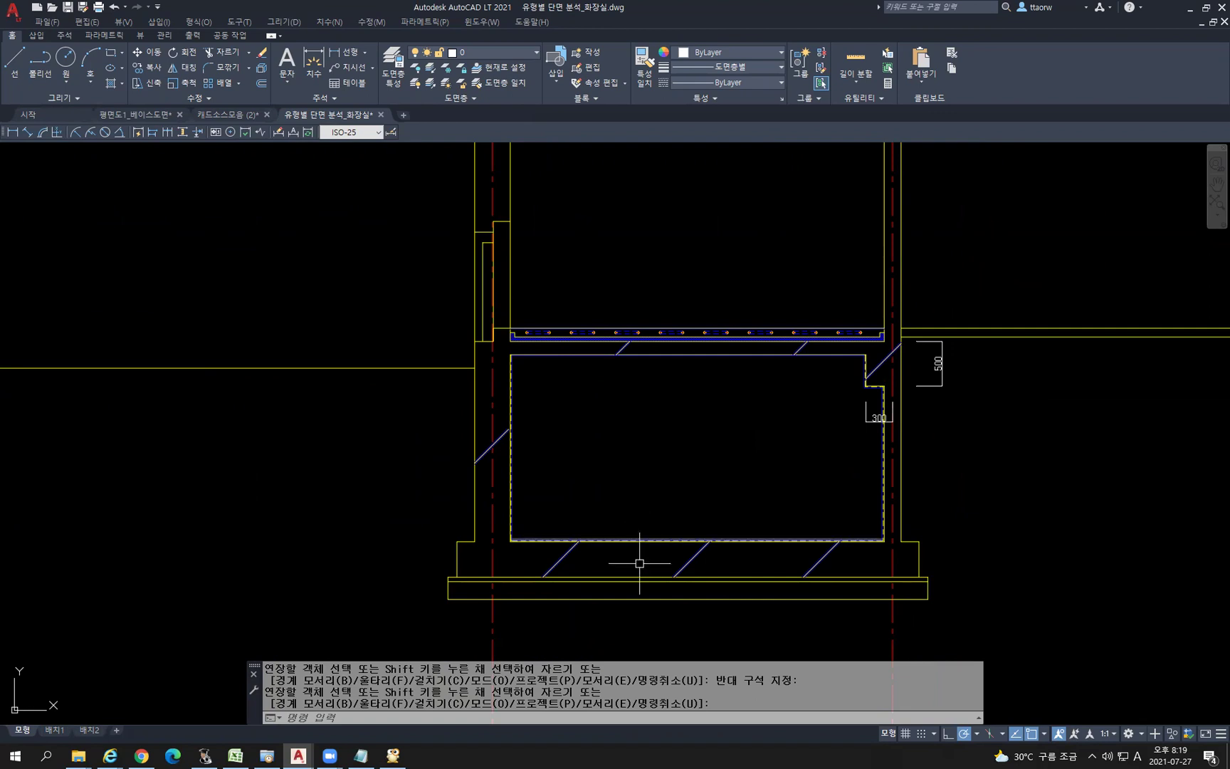
scroll(466, 584, "up", 4)
middle_click_drag(464, 585, 462, 467)
scroll(447, 476, "up", 6)
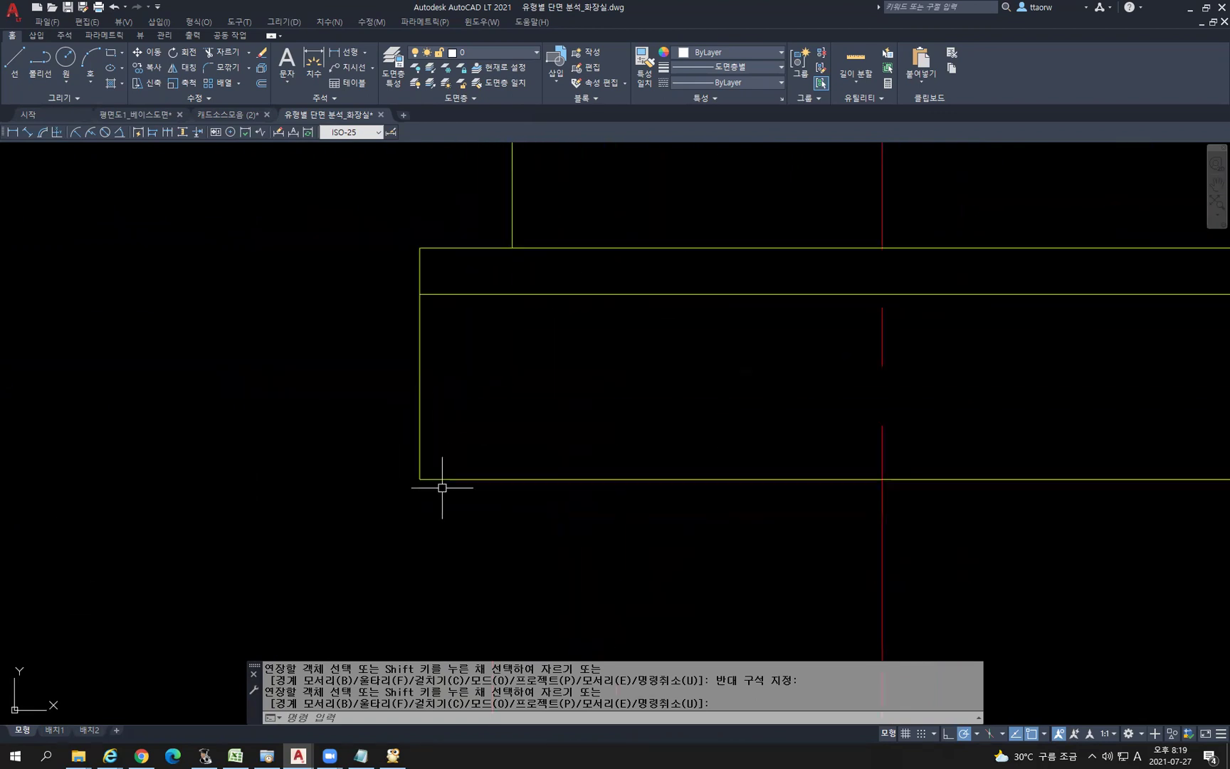
key("Escape")
type("o")
key("Return")
type("30")
key("Return")
left_click(490, 467)
left_click(498, 476)
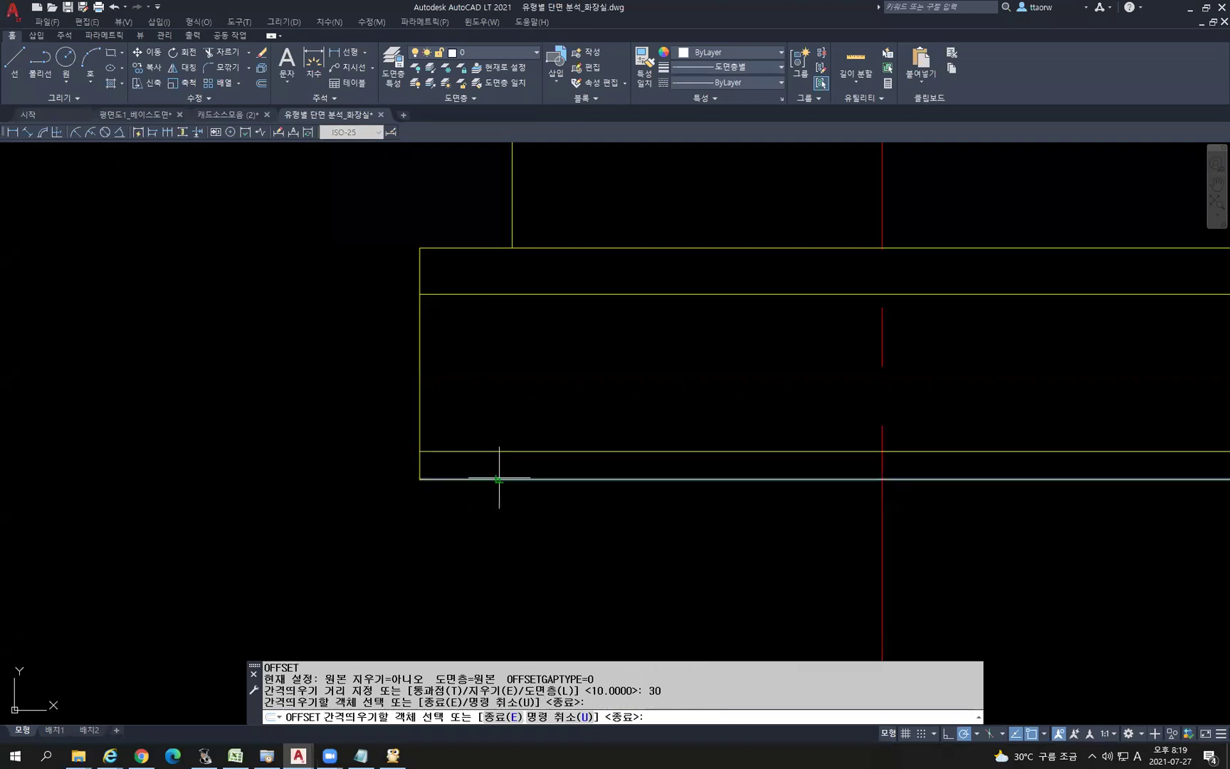
left_click(500, 463)
left_click(507, 294)
left_click(513, 349)
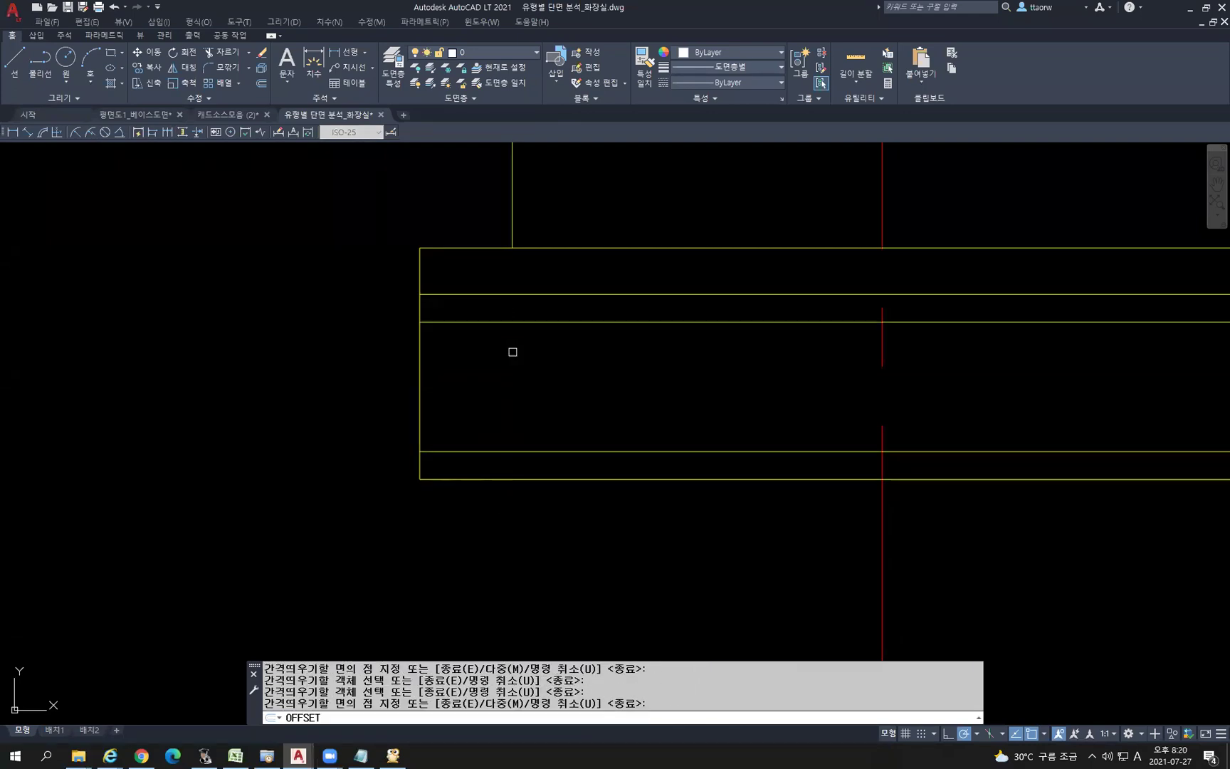
key("Escape")
Change the polar tracking increment and draw a 60° diagonal line from the bottom layer's lower-left corner past its upper line
left_click(977, 733)
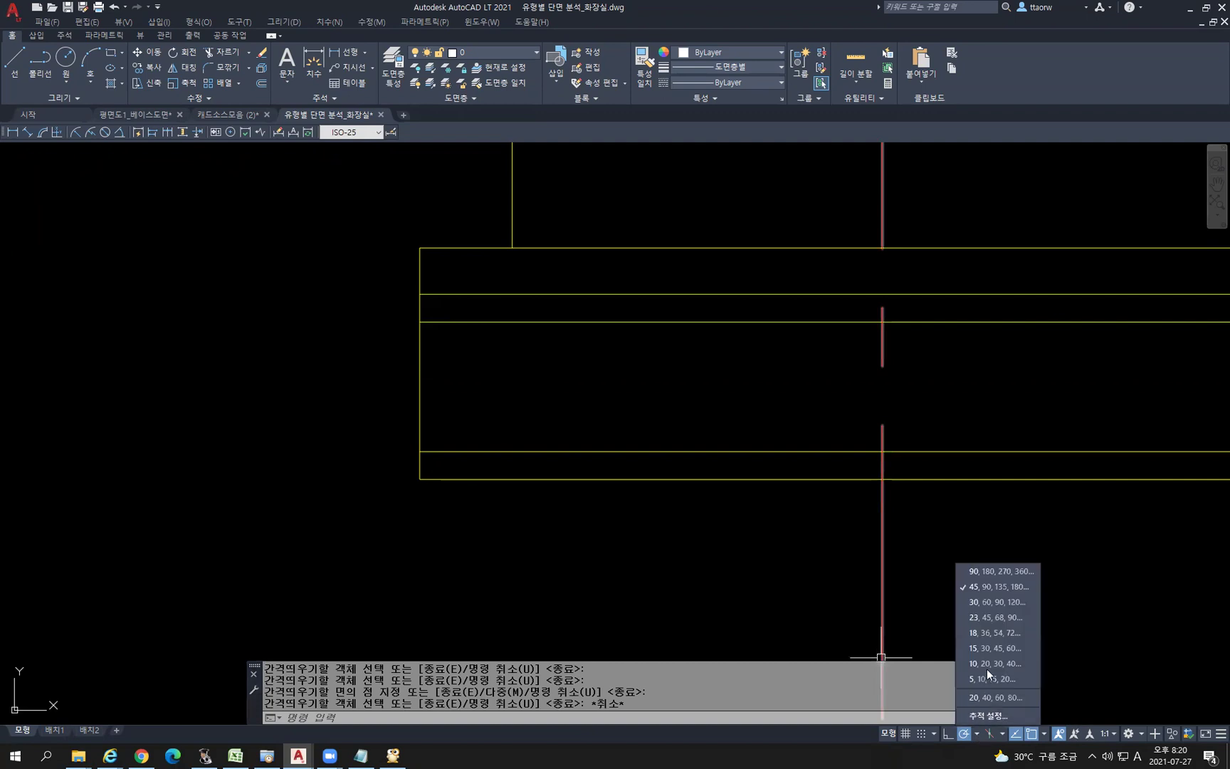
left_click(986, 617)
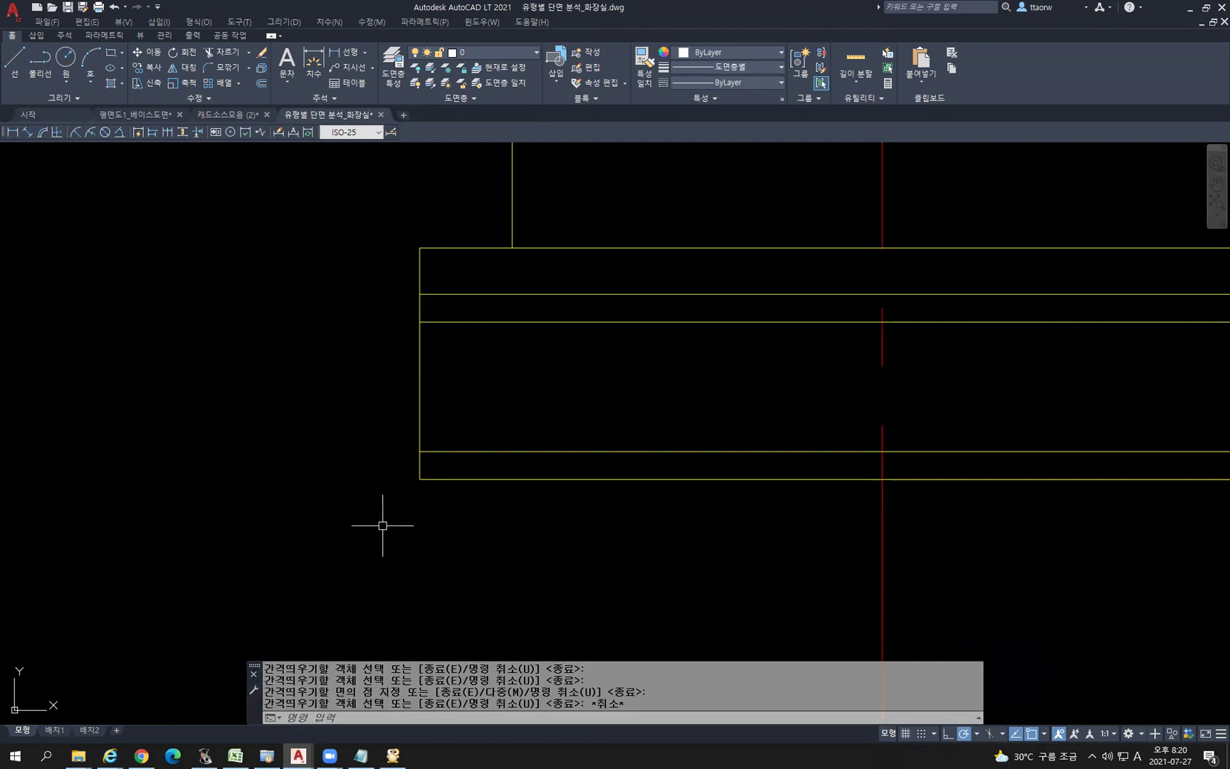
type("l")
key("Return")
left_click(421, 478)
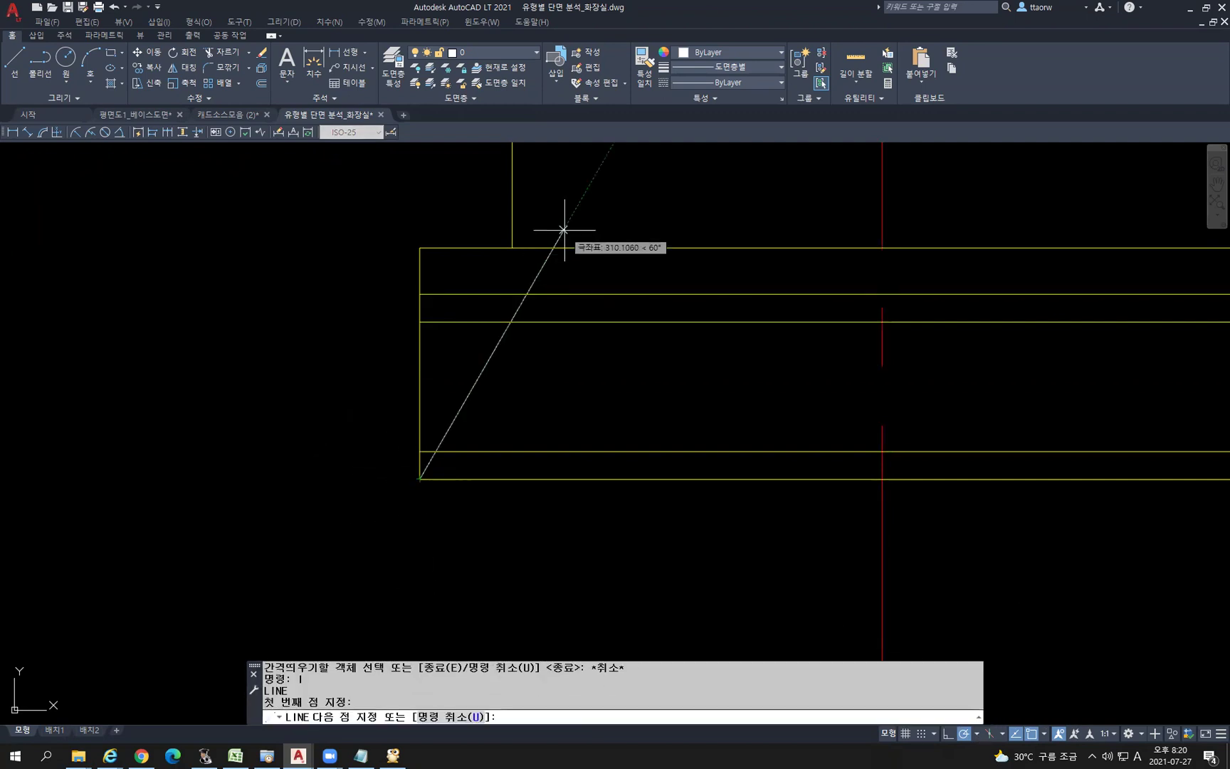
left_click(532, 285)
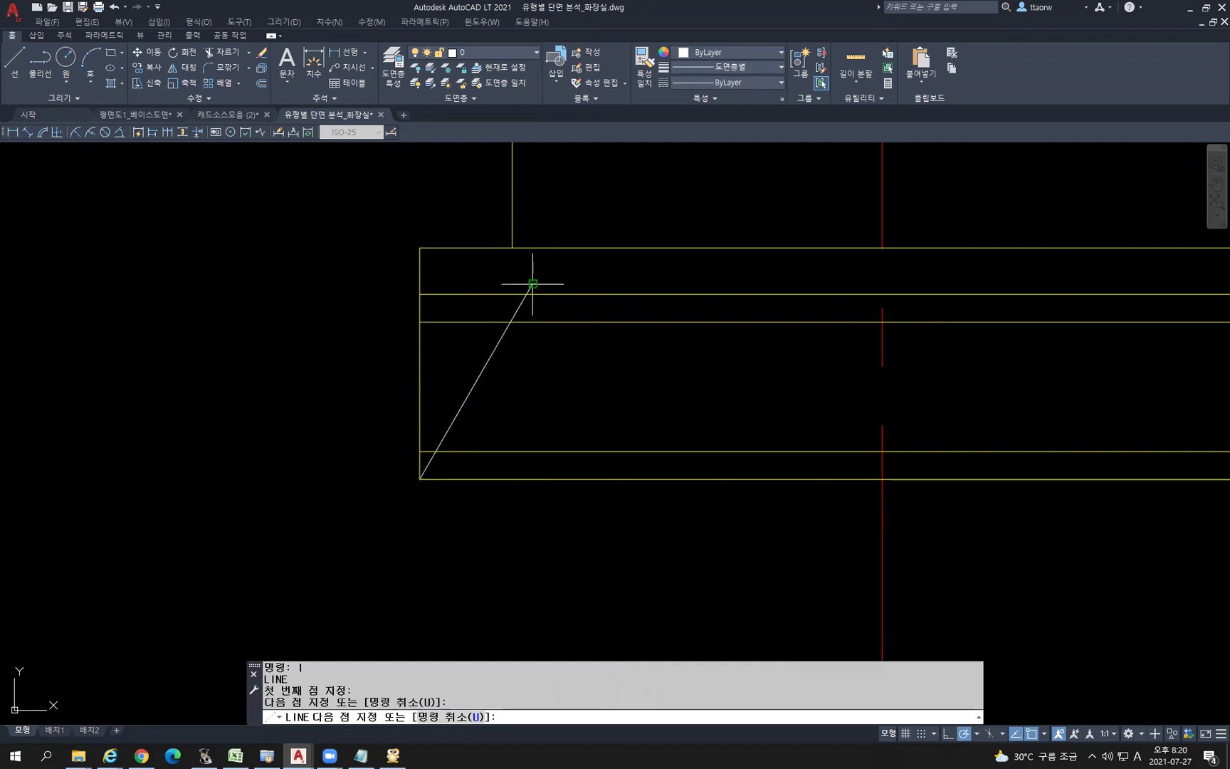
key("Escape")
key("Escape")
Trim the 60° diagonal's overhang at the bottom layer's upper line
type("tr")
key("Return")
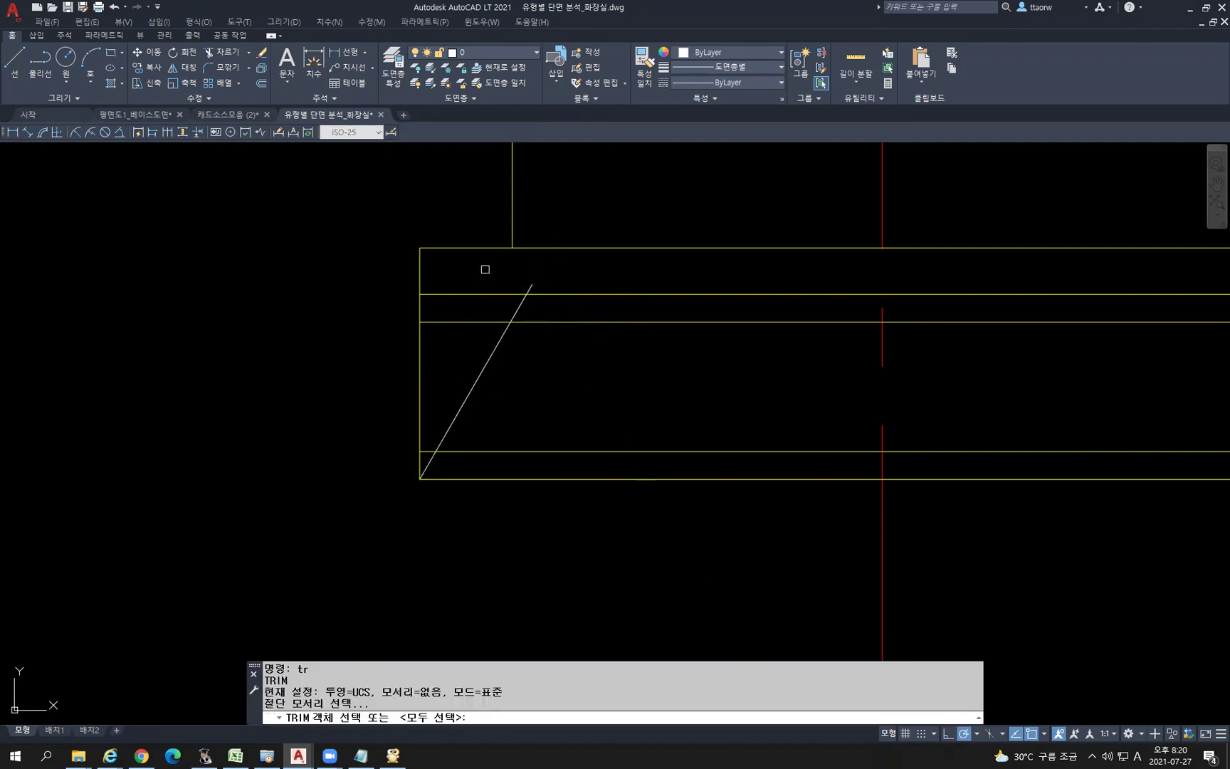
left_click(534, 293)
key("Return")
left_click(534, 294)
left_click(528, 284)
left_click(529, 291)
key("Return")
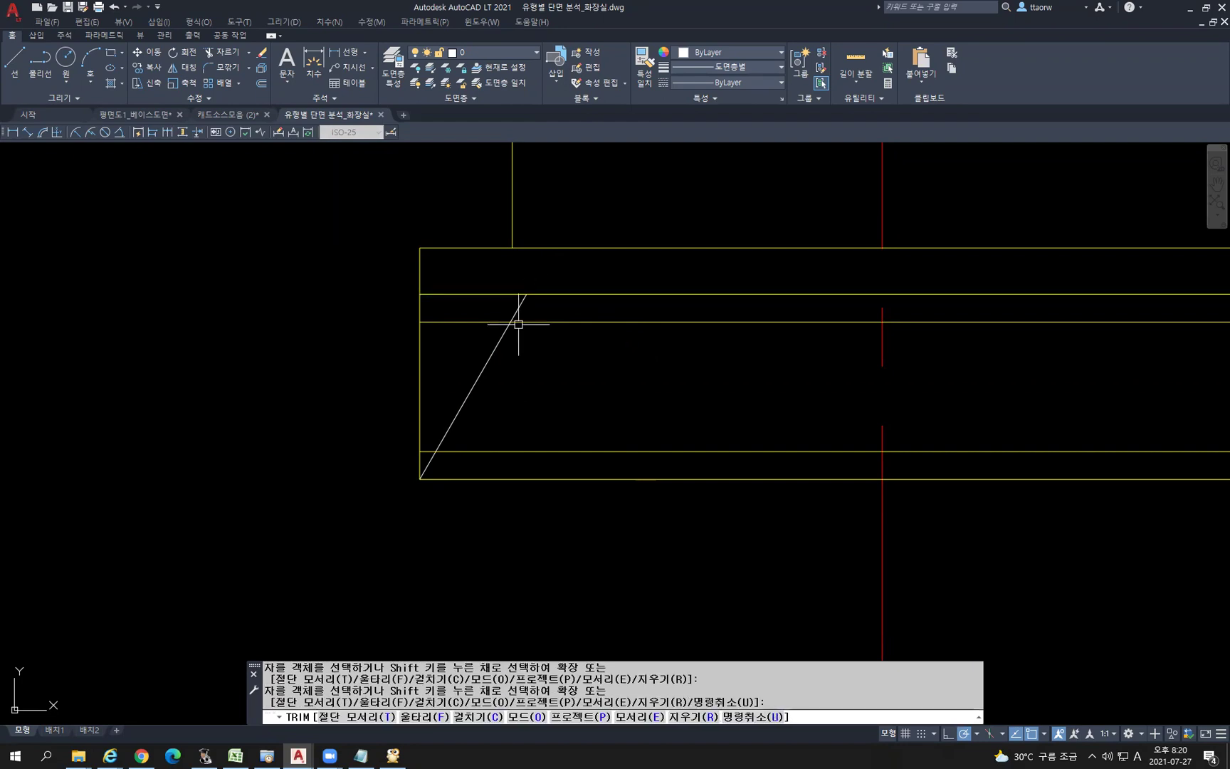
key("Escape")
left_click(517, 319)
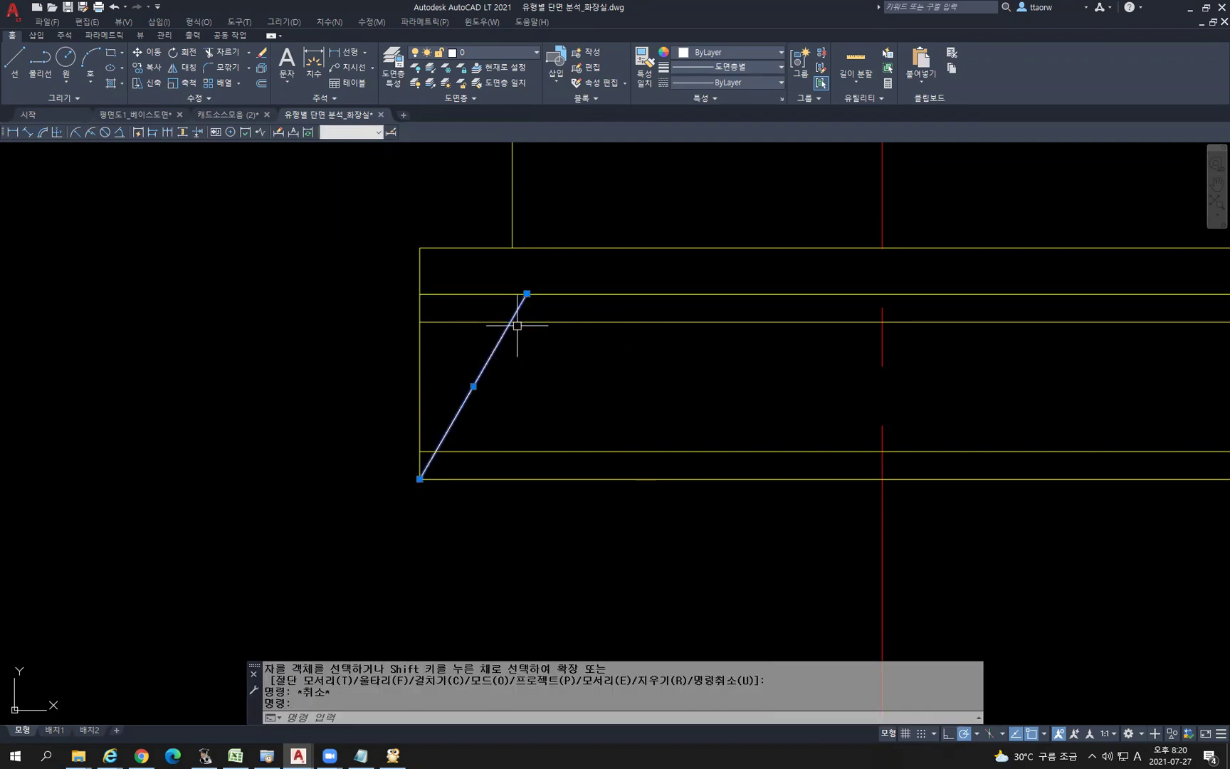
type("mu")
key("BackSpace")
type("i")
key("Return")
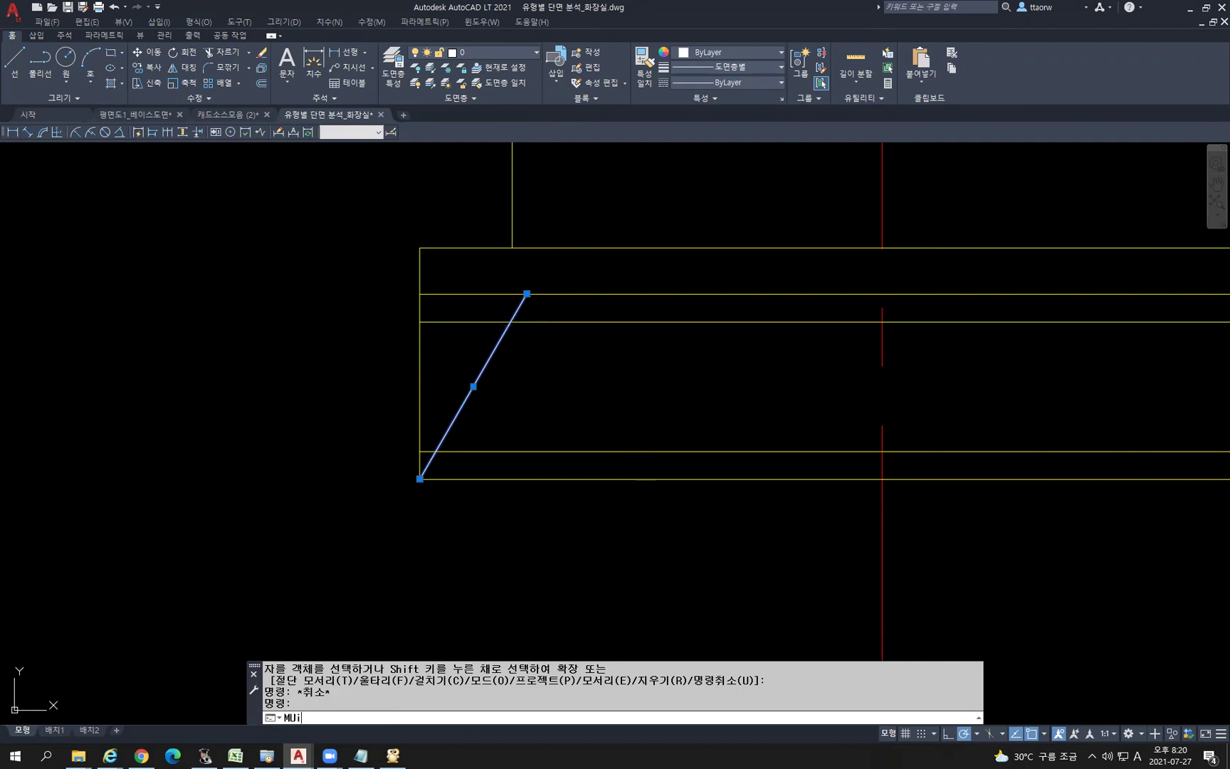
left_click(511, 321)
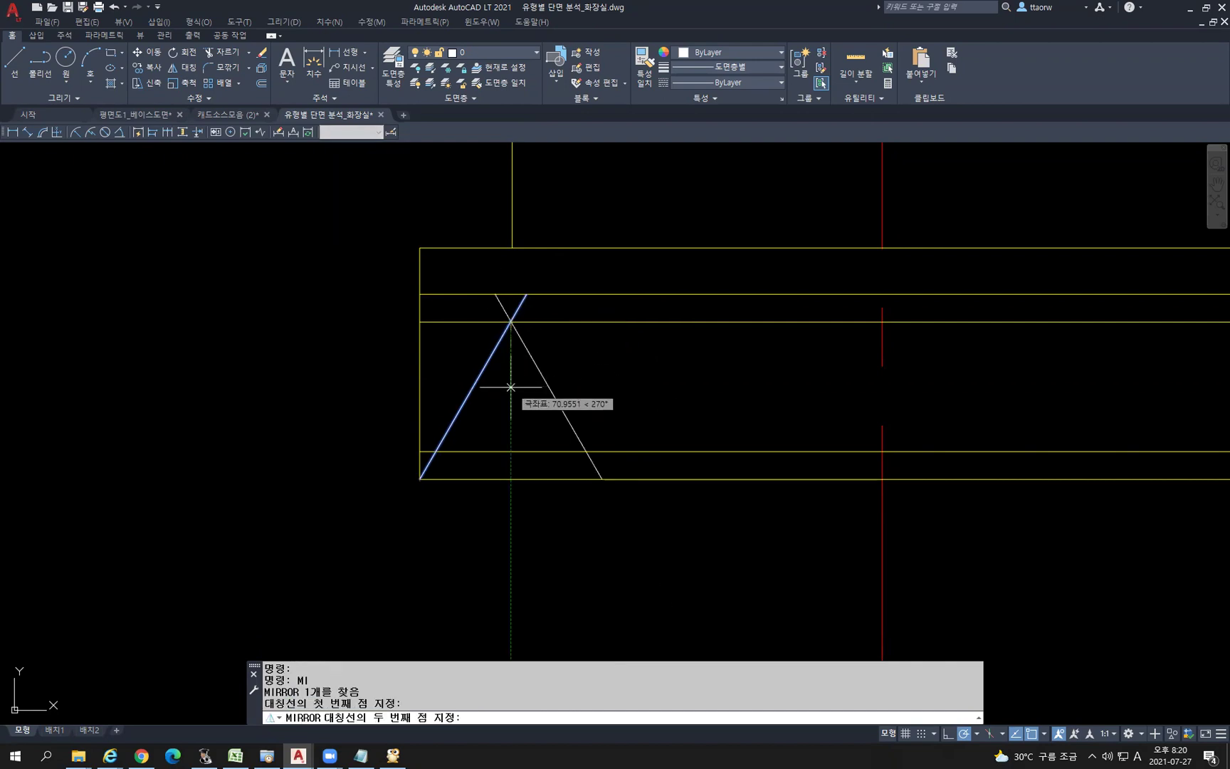
left_click(510, 385)
key("Escape")
type("tr")
key("Return")
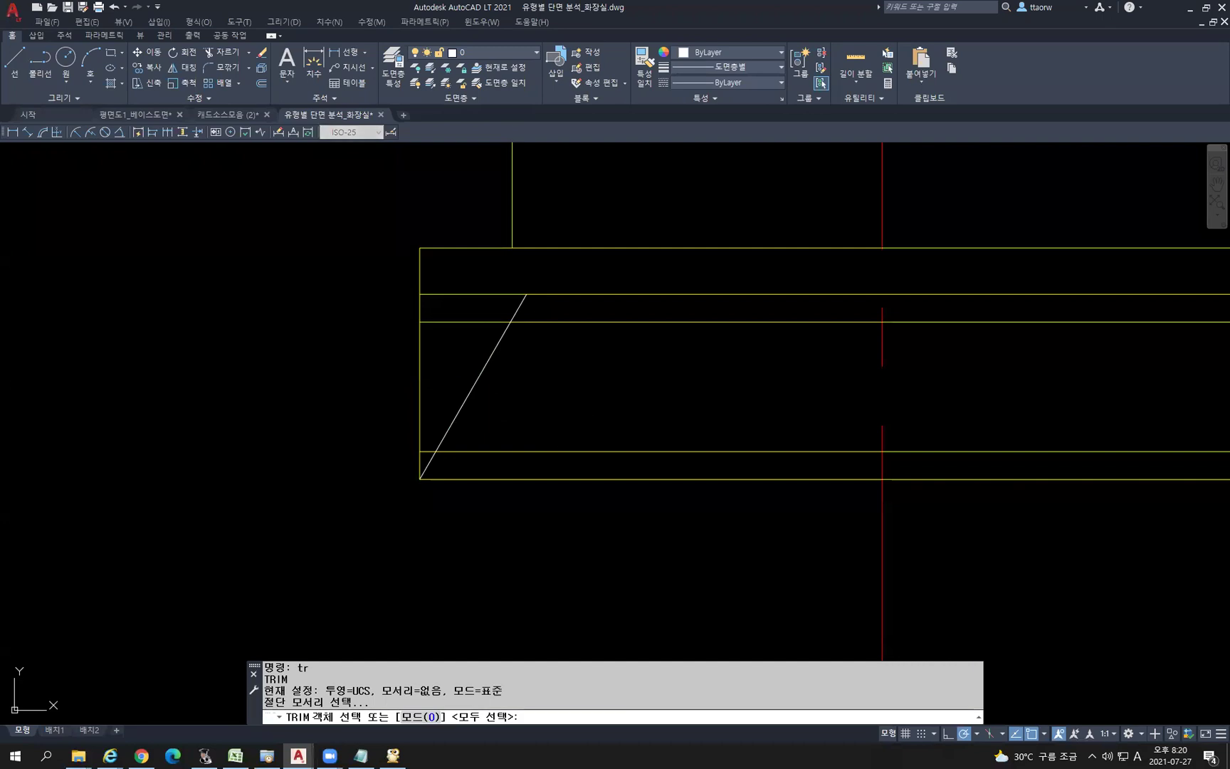
key("Escape")
key("Escape")
Try to mirror the 60° diagonal about its crossing with the upper offset line, and undo the mirrored copy
left_click(516, 376)
left_click(472, 337)
type("mi")
key("Return")
left_click(514, 324)
left_click(502, 412)
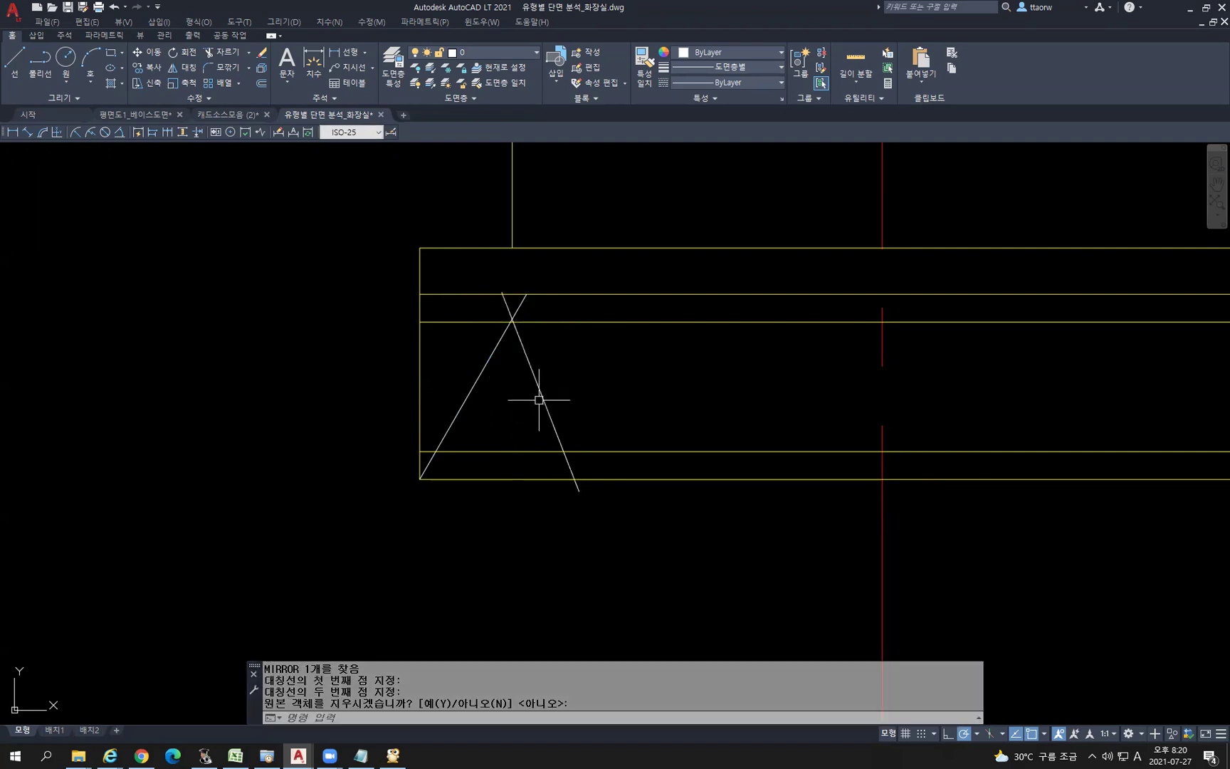
key("ctrl+z")
Turn on ortho mode while trying to mirror the 60° diagonal about a vertical axis
left_click(523, 375)
left_click(474, 403)
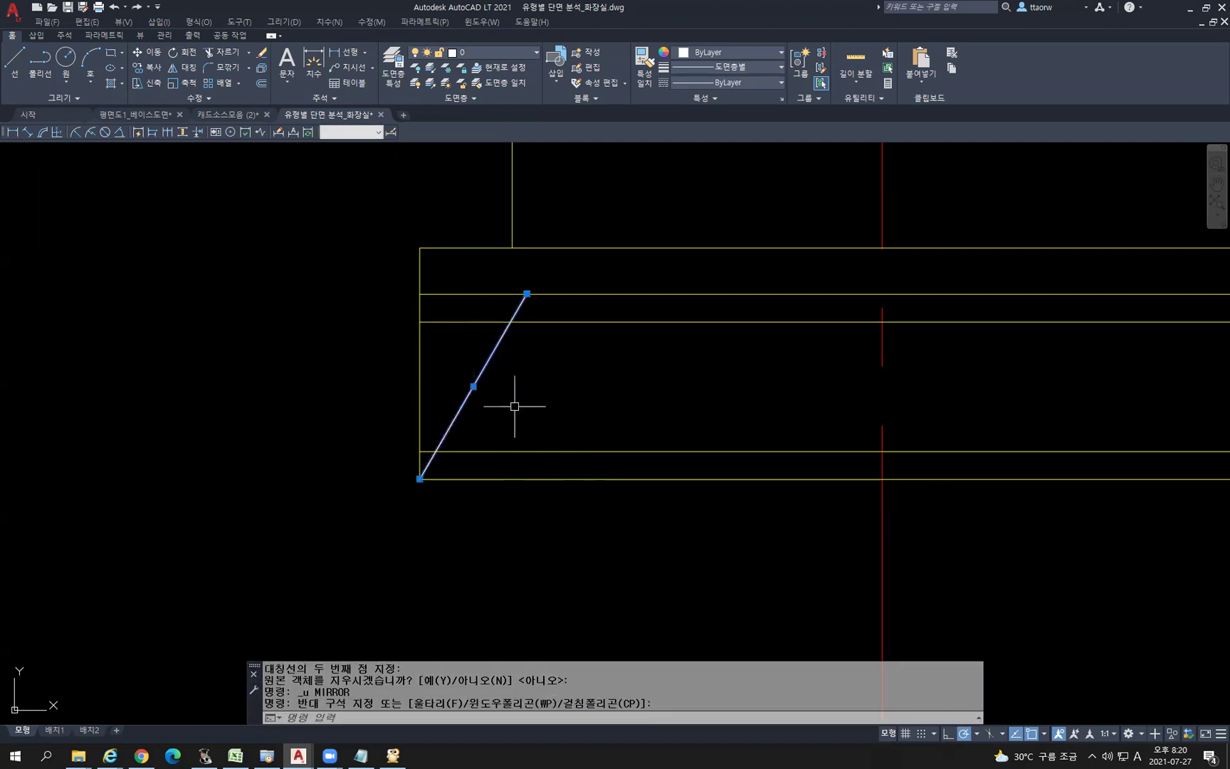
type("mi")
key("Return")
left_click(511, 322)
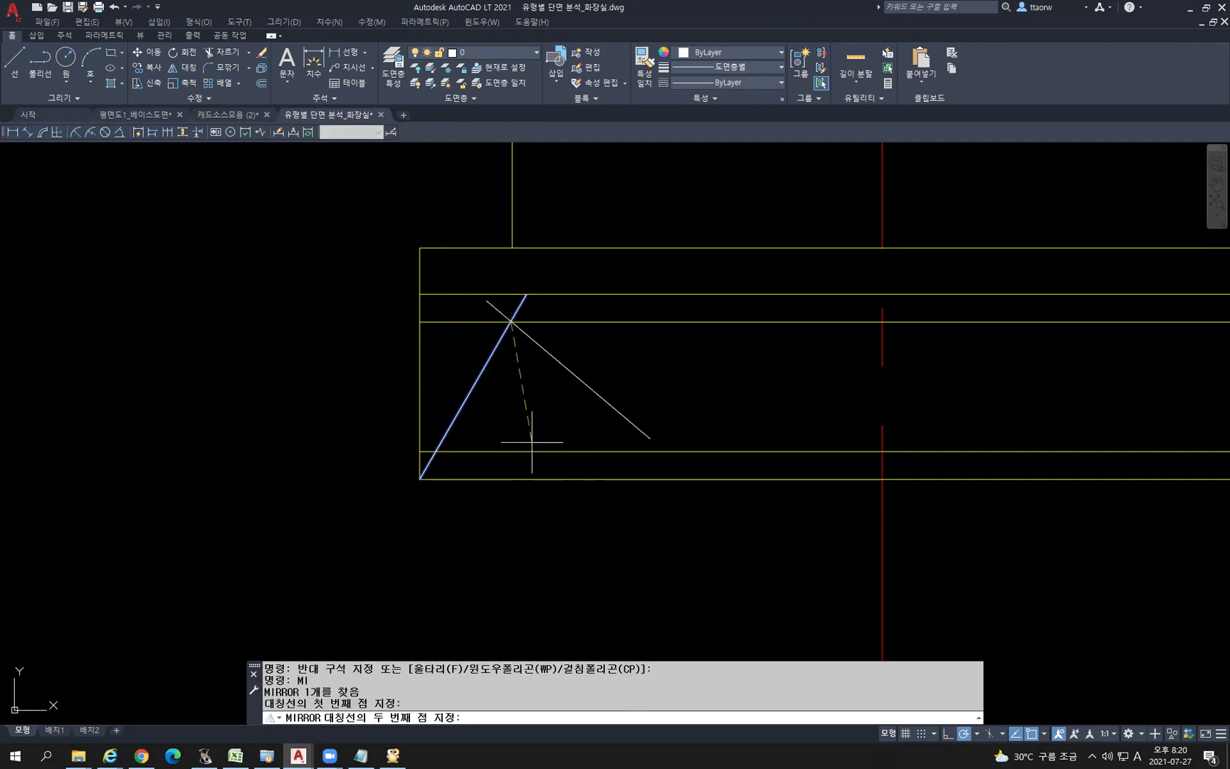
key("F8")
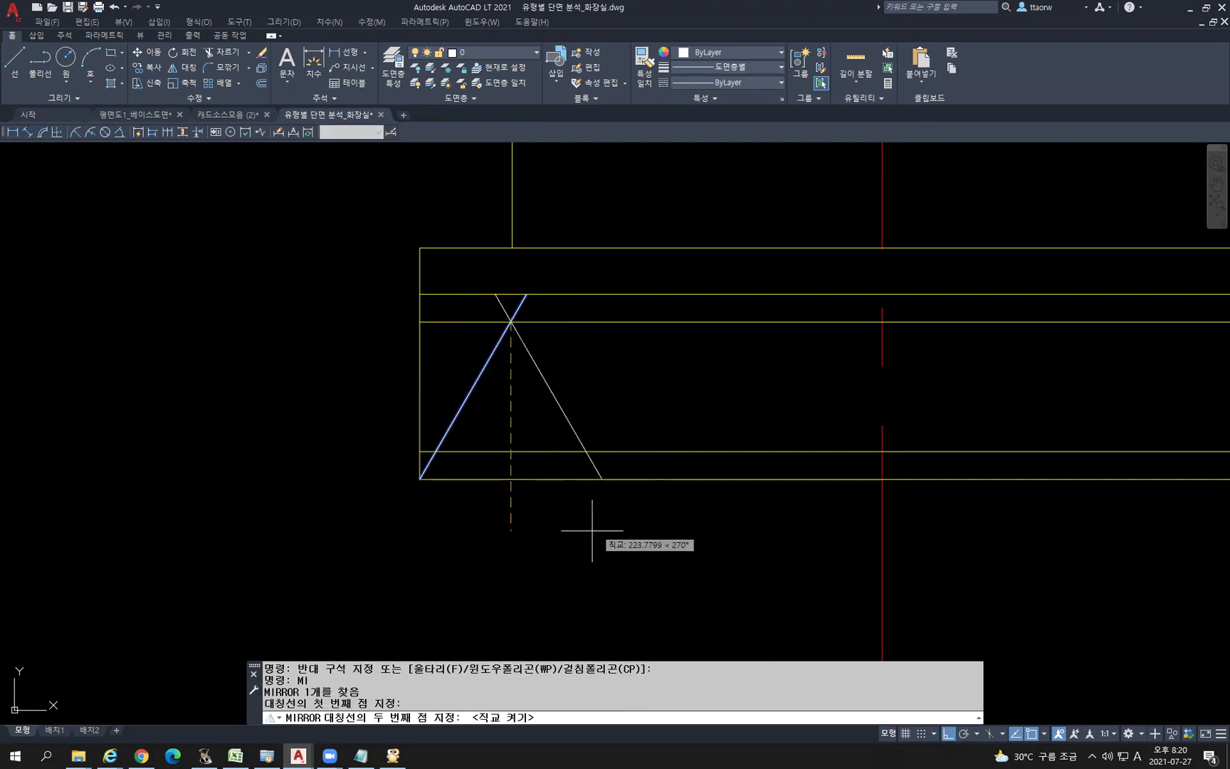
left_click(583, 534)
key("Escape")
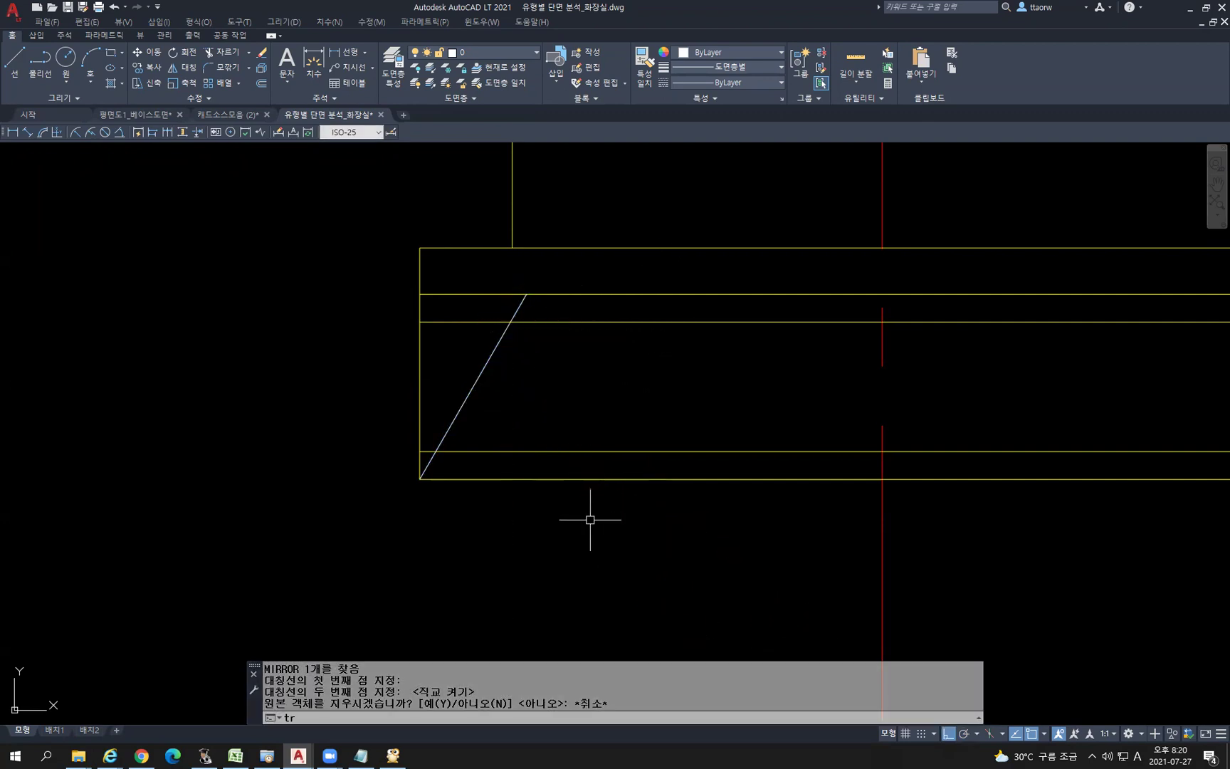
type("tr")
key("Return")
key("Escape")
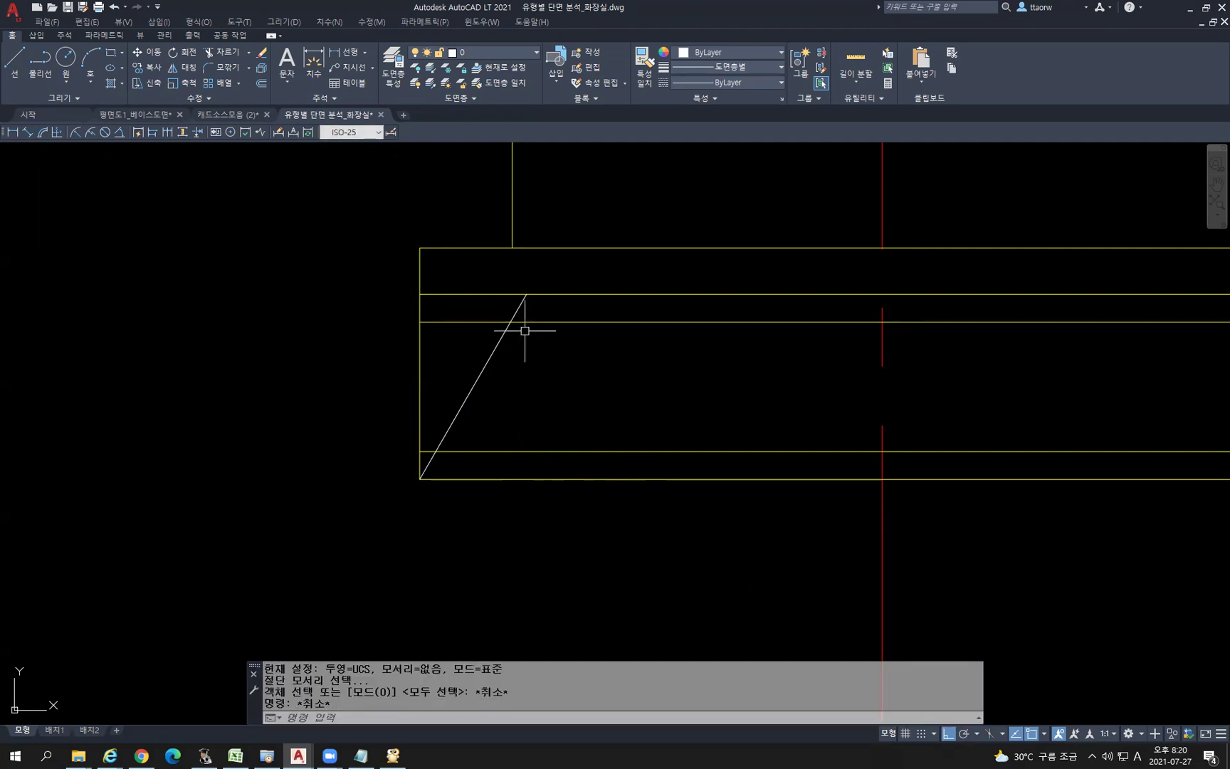
Mirror the 60° diagonal about a vertical axis through its crossing with the upper offset line, keeping the original
type("mi")
key("Return")
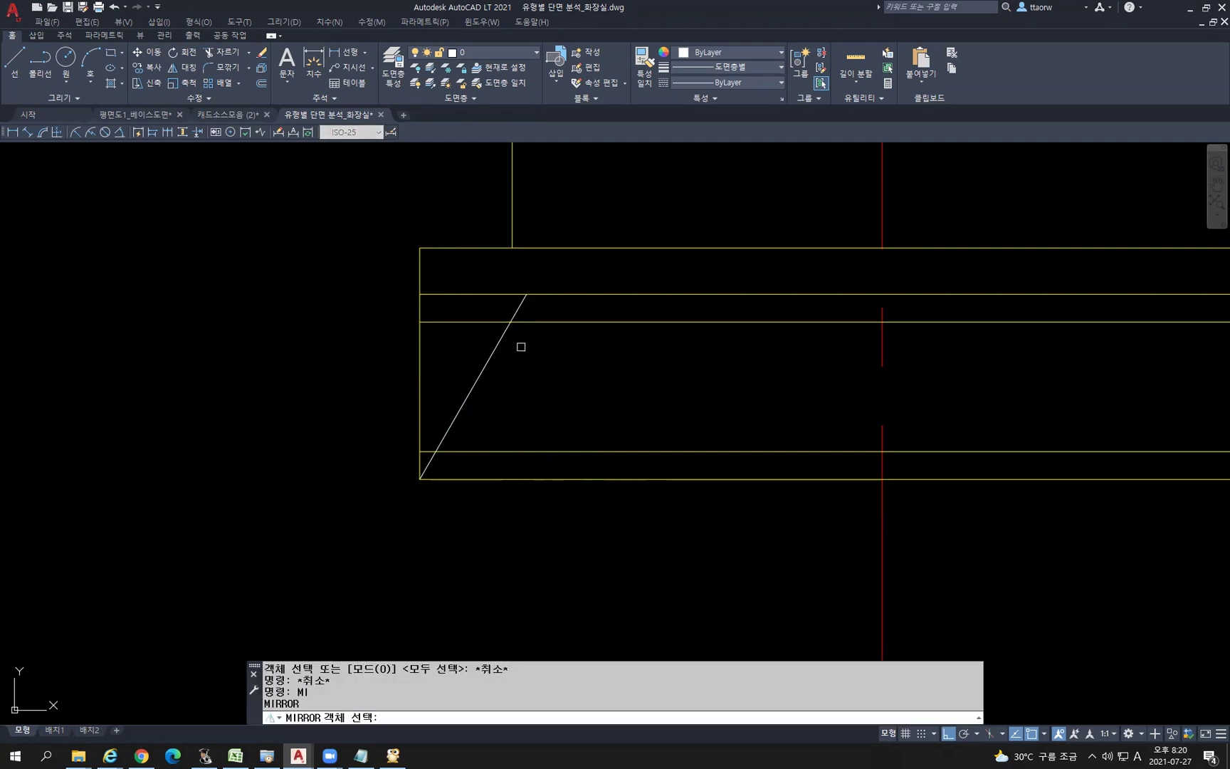
left_click(499, 340)
key("Return")
left_click(511, 321)
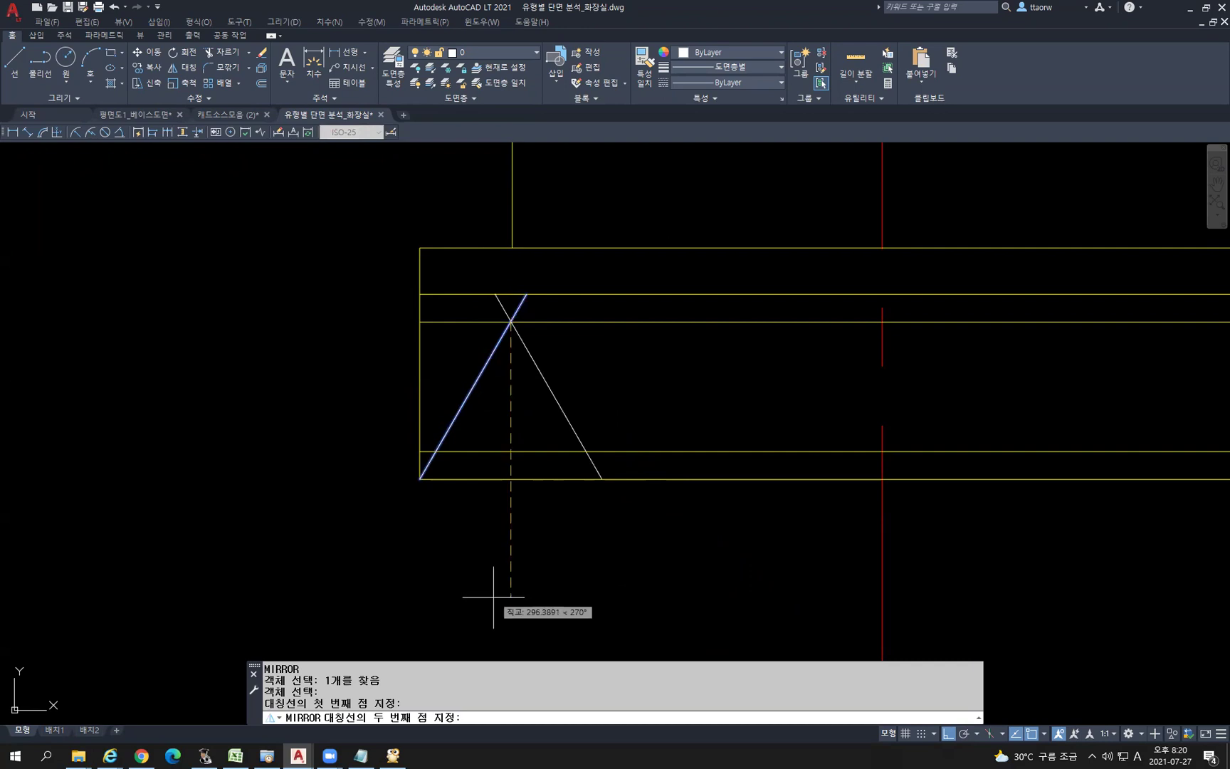
left_click(495, 620)
key("Return")
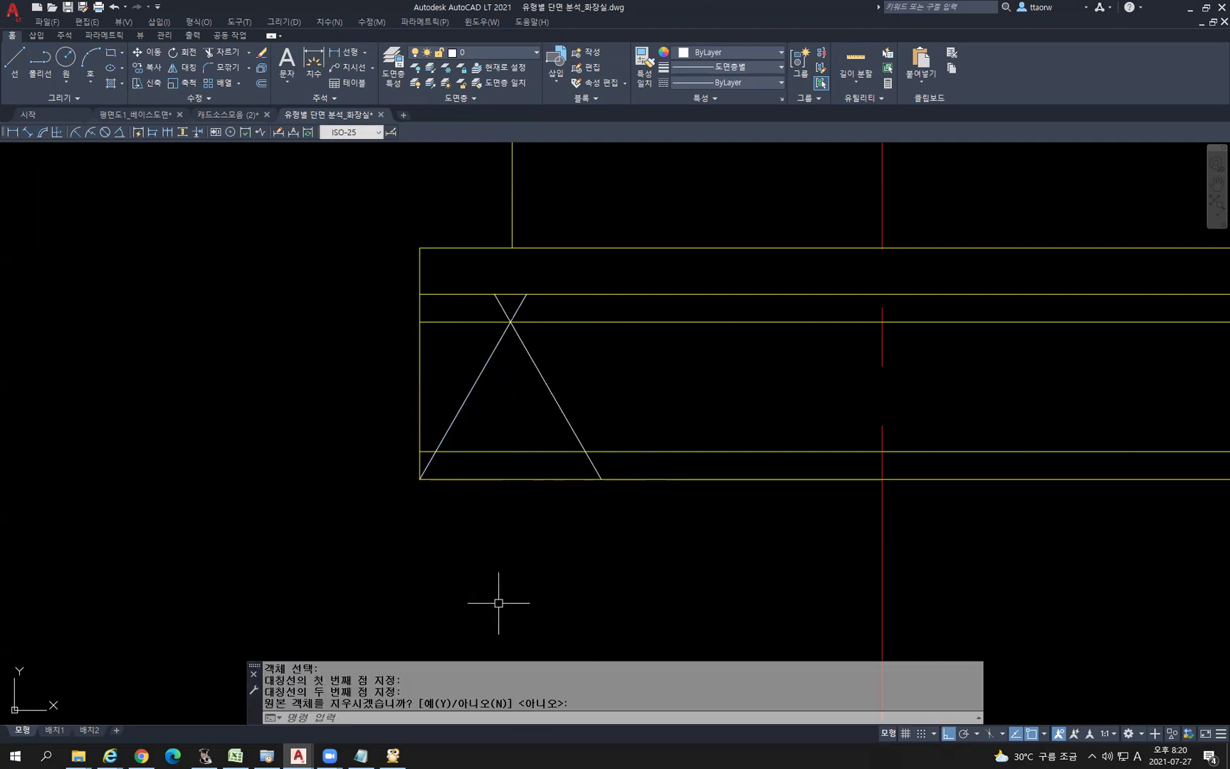
Trim the mirrored line below its crossing with the original diagonal, leaving only the short upper leg
key("Escape")
key("Escape")
type("tr")
key("Return")
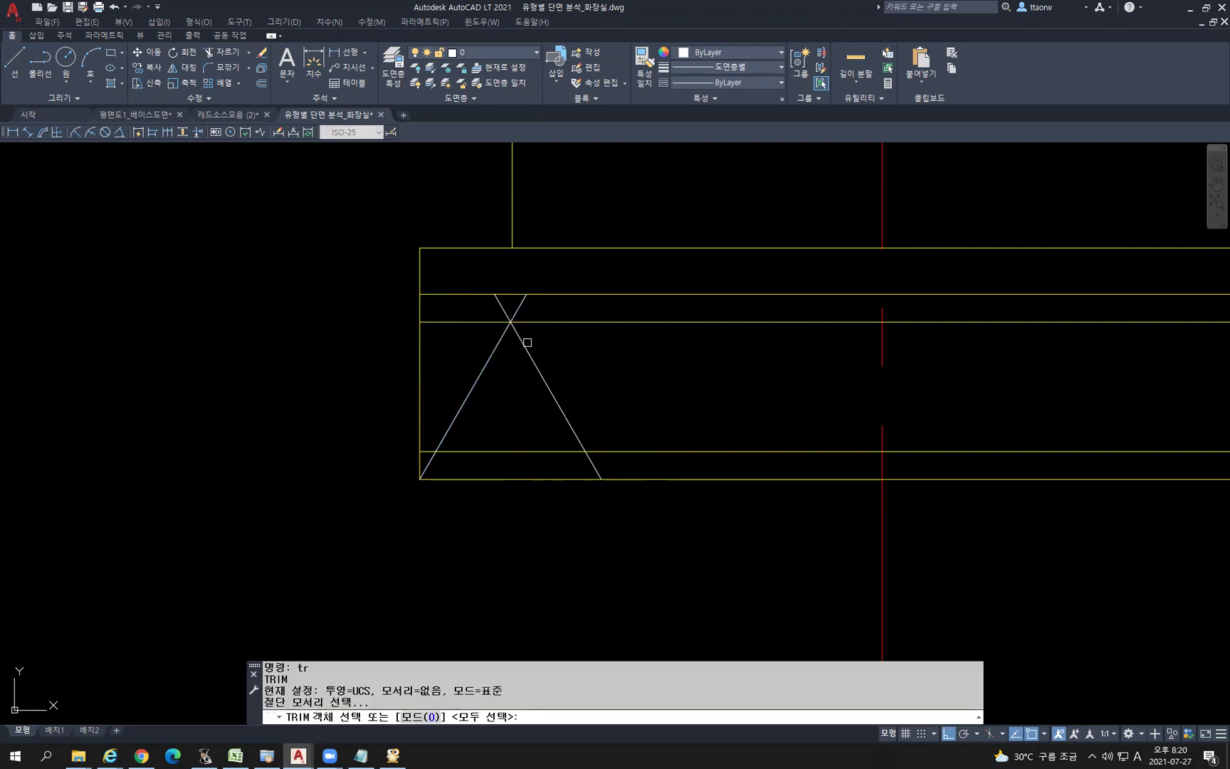
left_click(527, 352)
key("Return")
Copy the short leg from its upper end to the diagonal's crossing with the lower offset line
left_click(497, 305)
type("co")
key("Return")
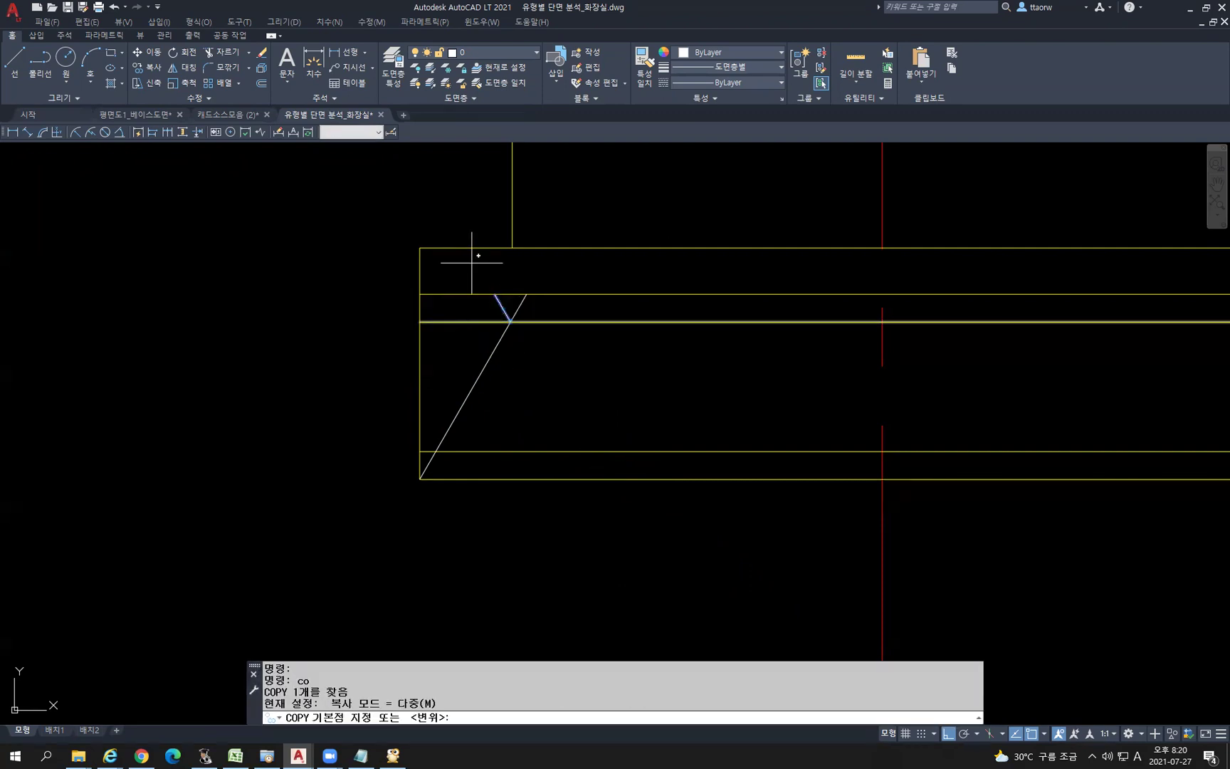
left_click(495, 293)
left_click(435, 451)
key("Return")
Delete the two horizontal offset guide lines inside the bottom layer
left_click(592, 465)
left_click(557, 316)
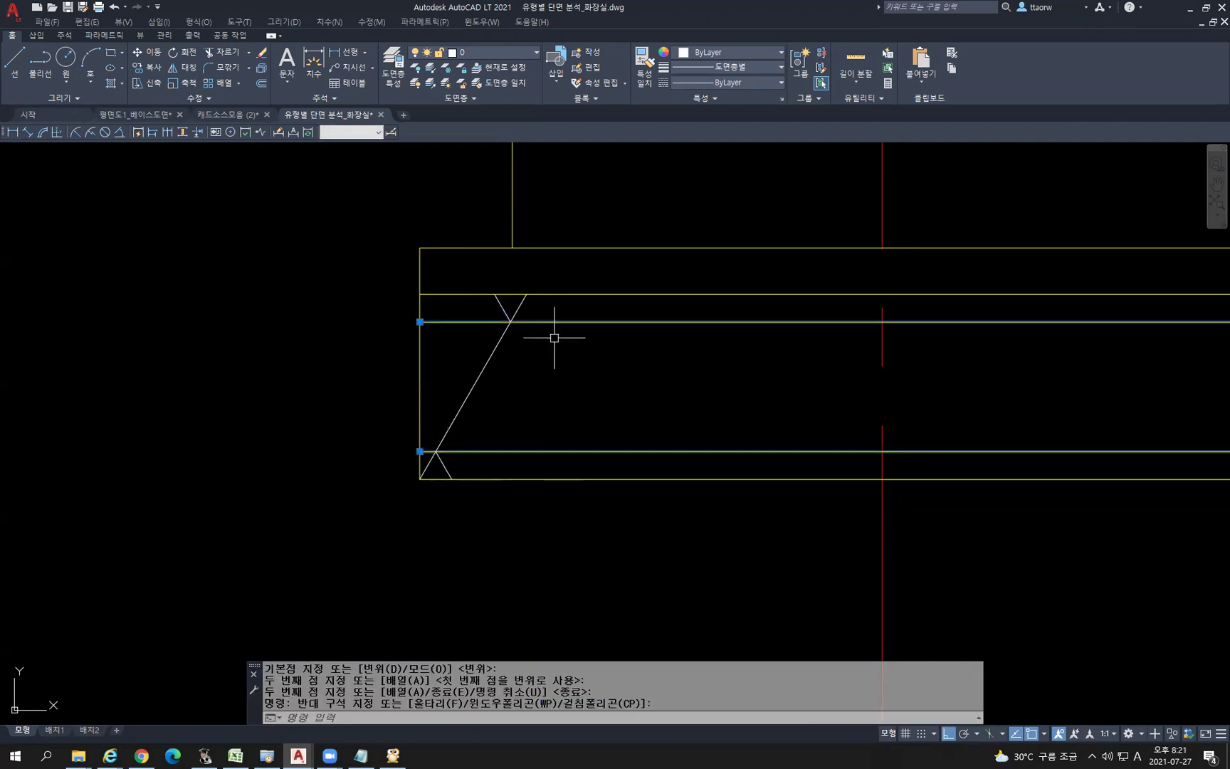
key("Delete")
Match the diagonal mark and its two short legs to the properties of the slab's blue diagonal line
scroll(560, 358, "down", 2)
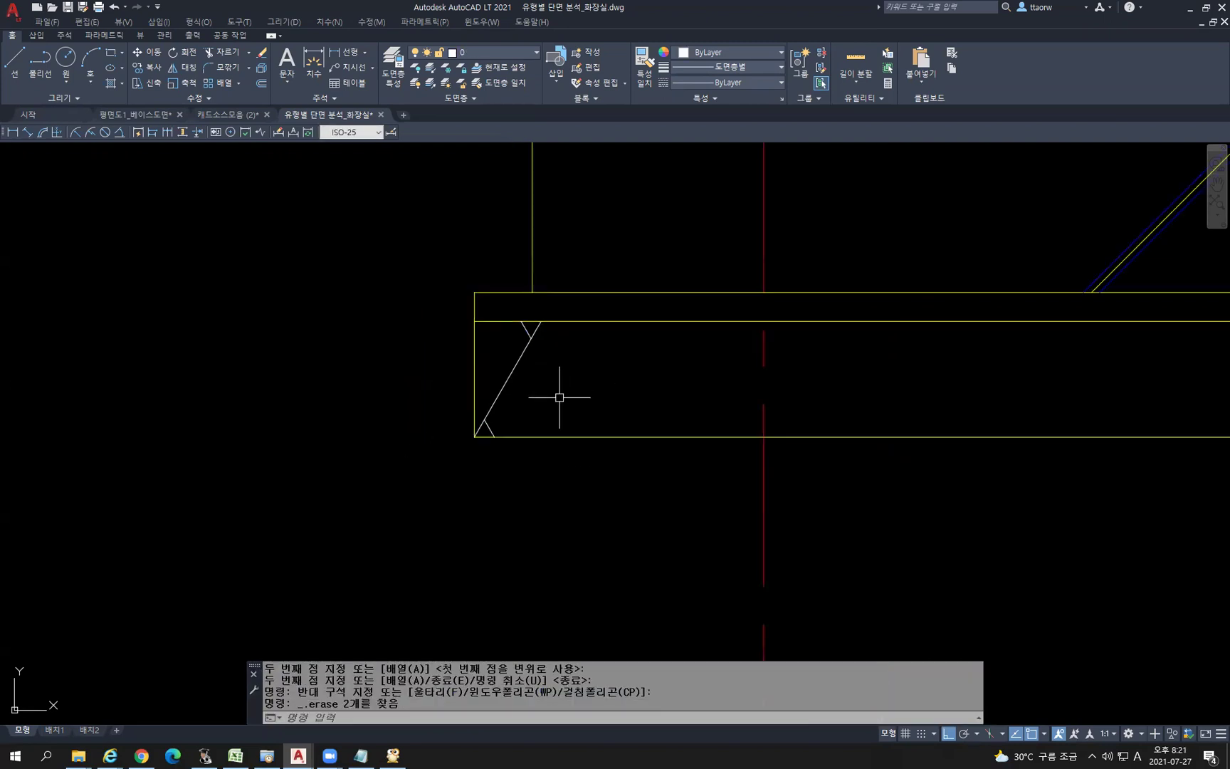
type("ma")
key("Return")
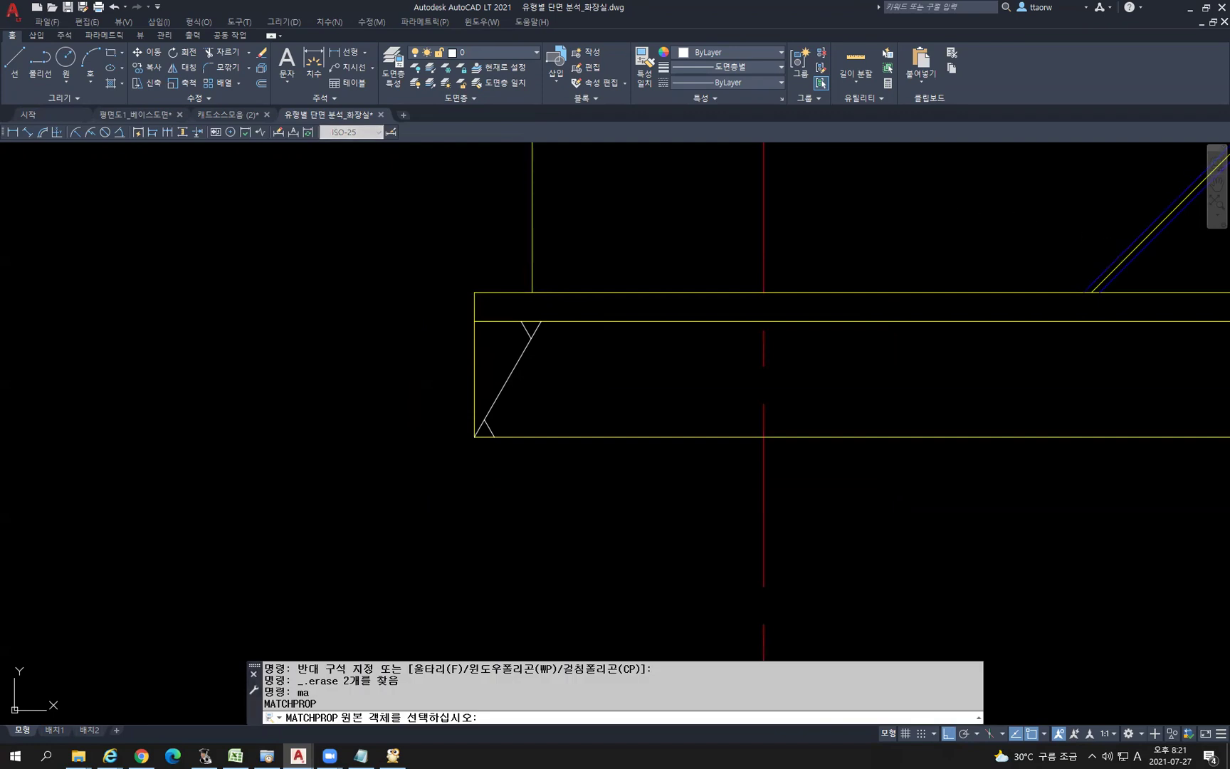
left_click(1138, 236)
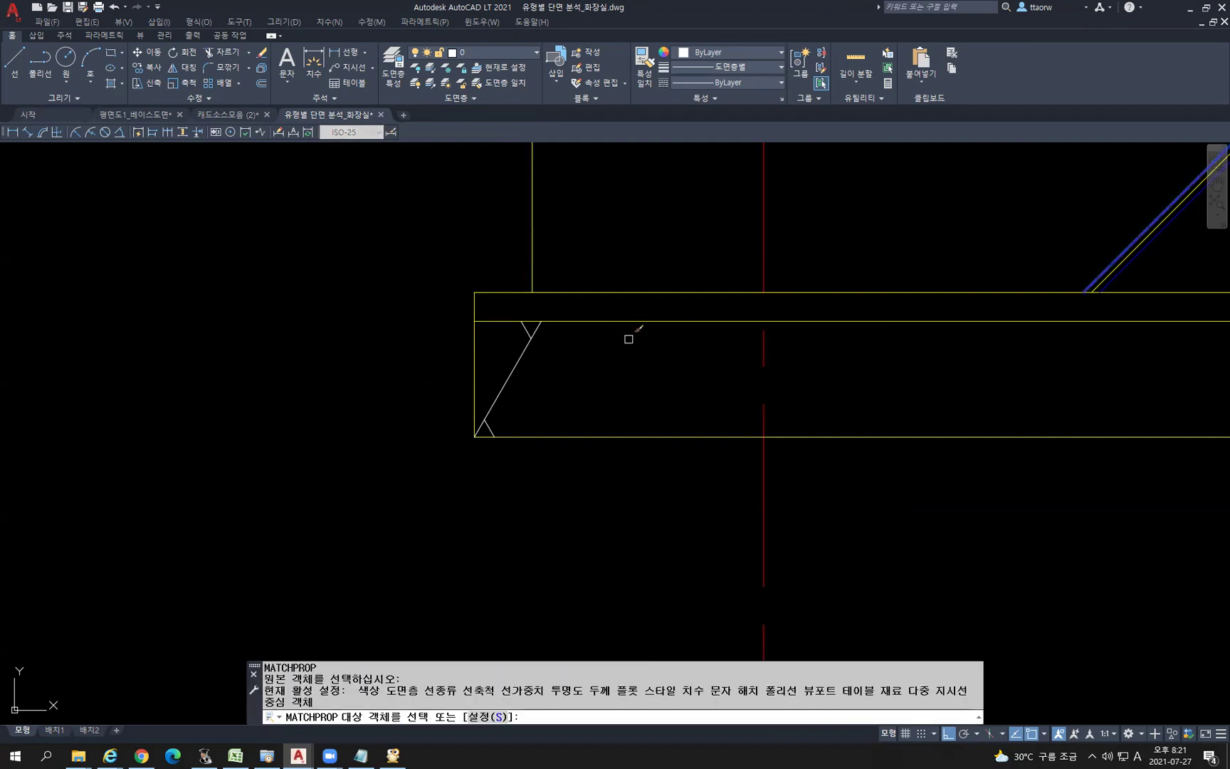
left_click(488, 331)
left_click(491, 430)
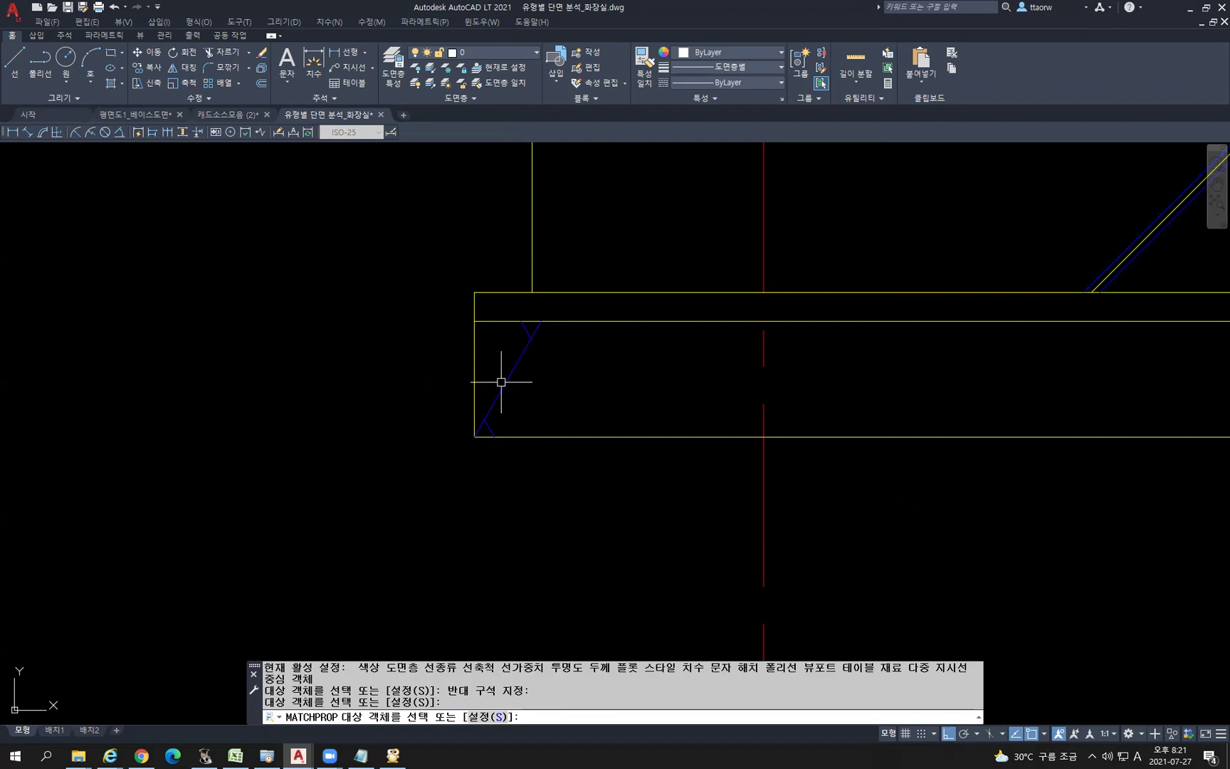
key("Return")
scroll(502, 384, "down", 2)
left_click(431, 340)
left_click(600, 487)
scroll(421, 485, "down", 3)
scroll(371, 510, "down", 1)
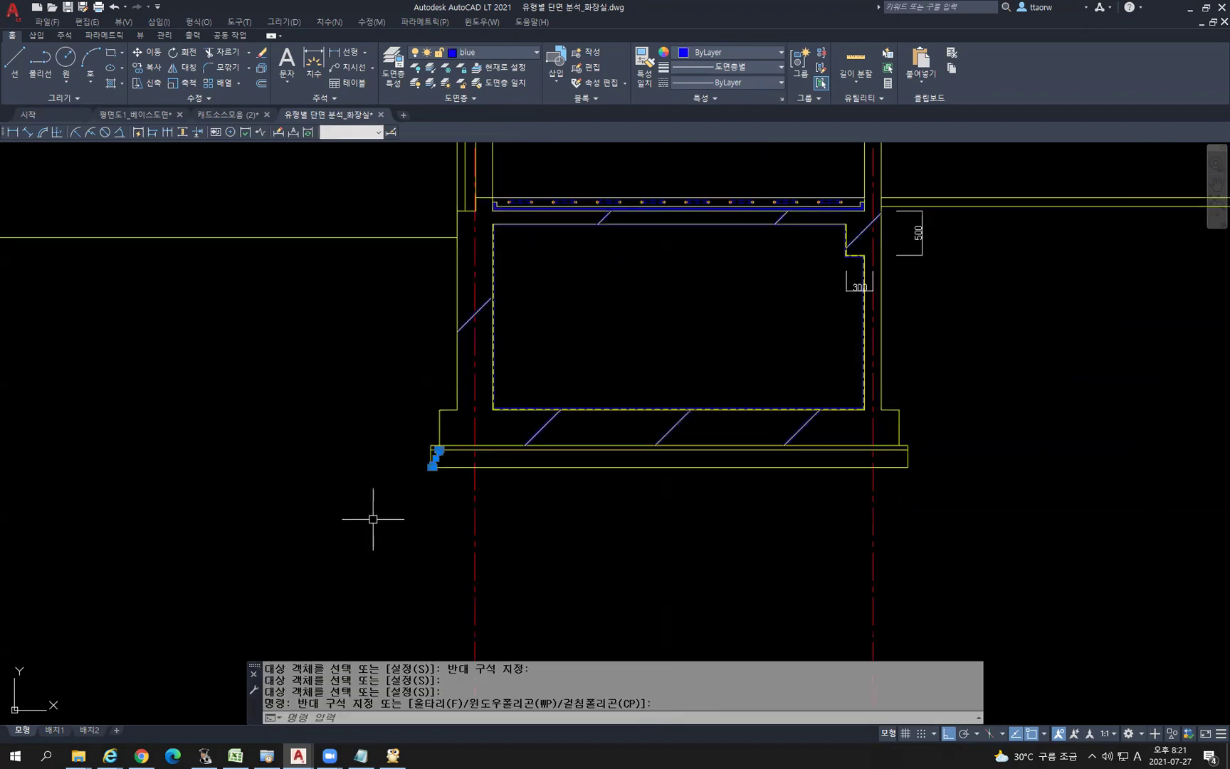
scroll(294, 436, "down", 1)
type("c")
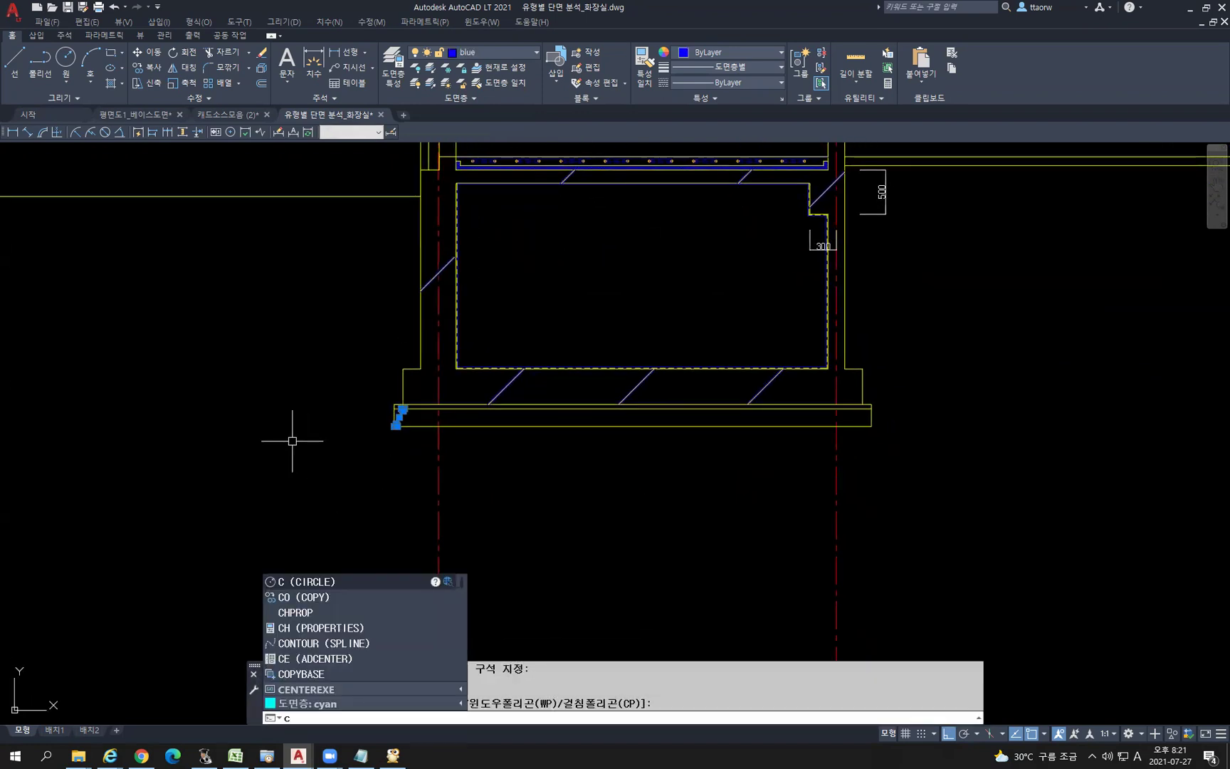
key("Return")
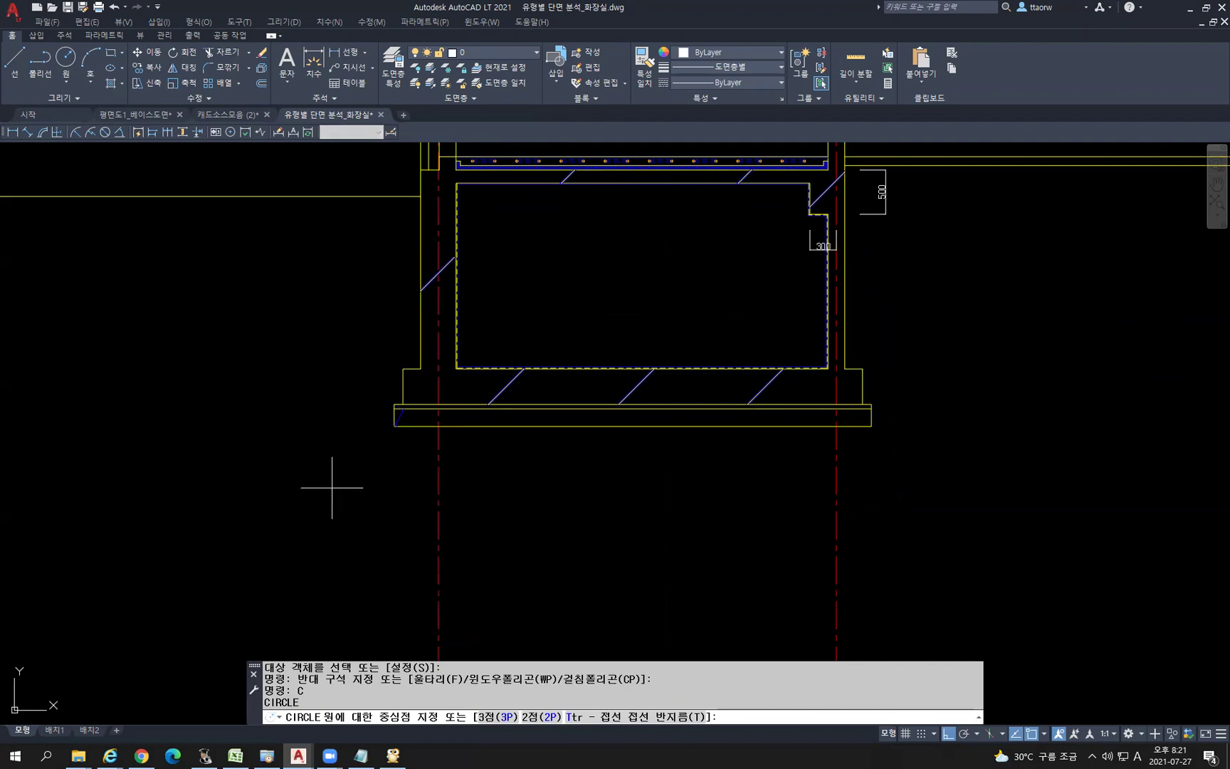
scroll(387, 436, "up", 4)
key("Escape")
Copy the blue diagonal mark with its two short legs horizontally to the right within the layer beneath the foundation
left_click(385, 360)
left_click(430, 460)
type("co")
key("Return")
left_click(276, 539)
scroll(285, 538, "down", 2)
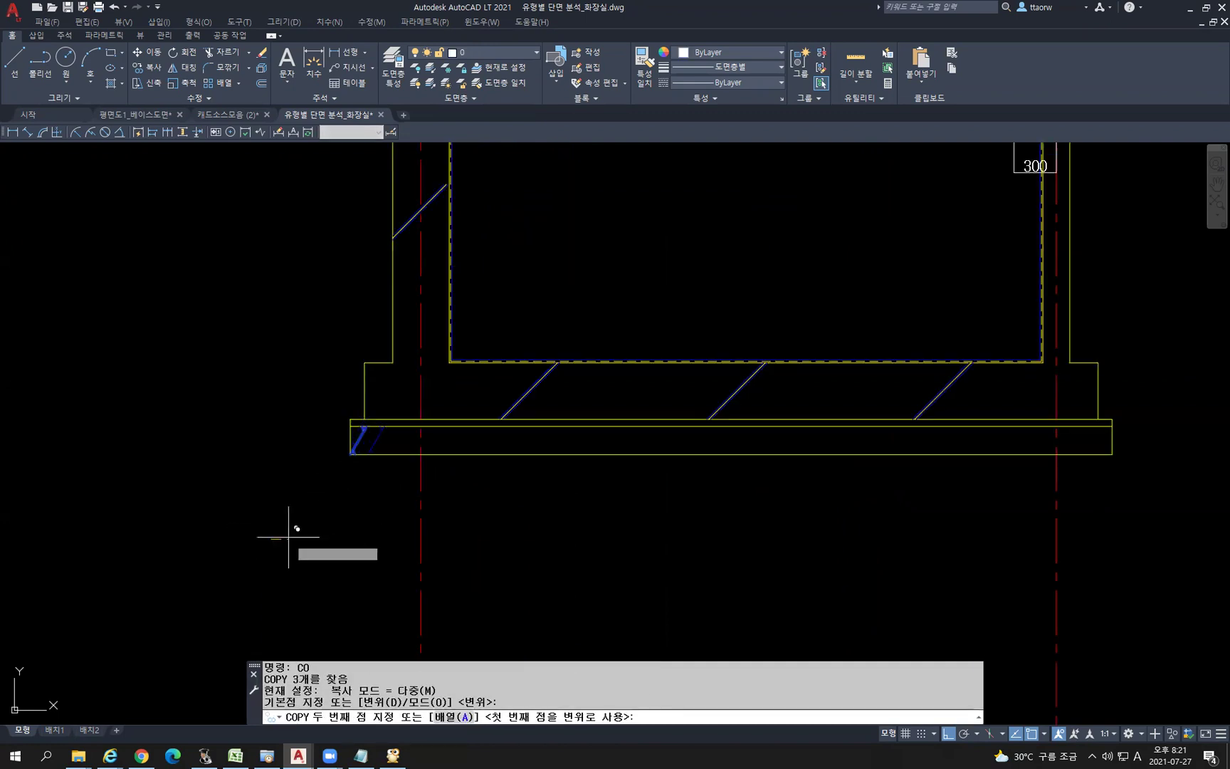
left_click(318, 541)
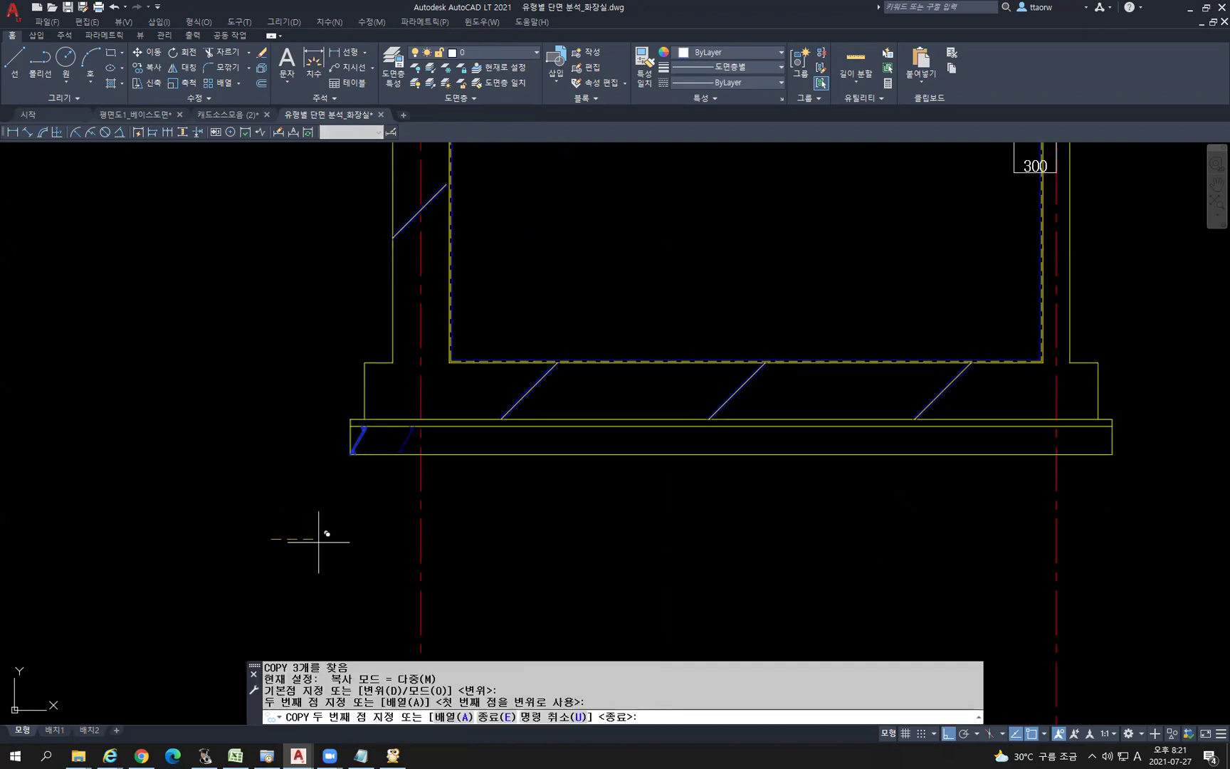
key("Return")
Copy the second diagonal mark repeatedly at the same spacing along the bottom layer up to its right end
scroll(319, 542, "up", 6)
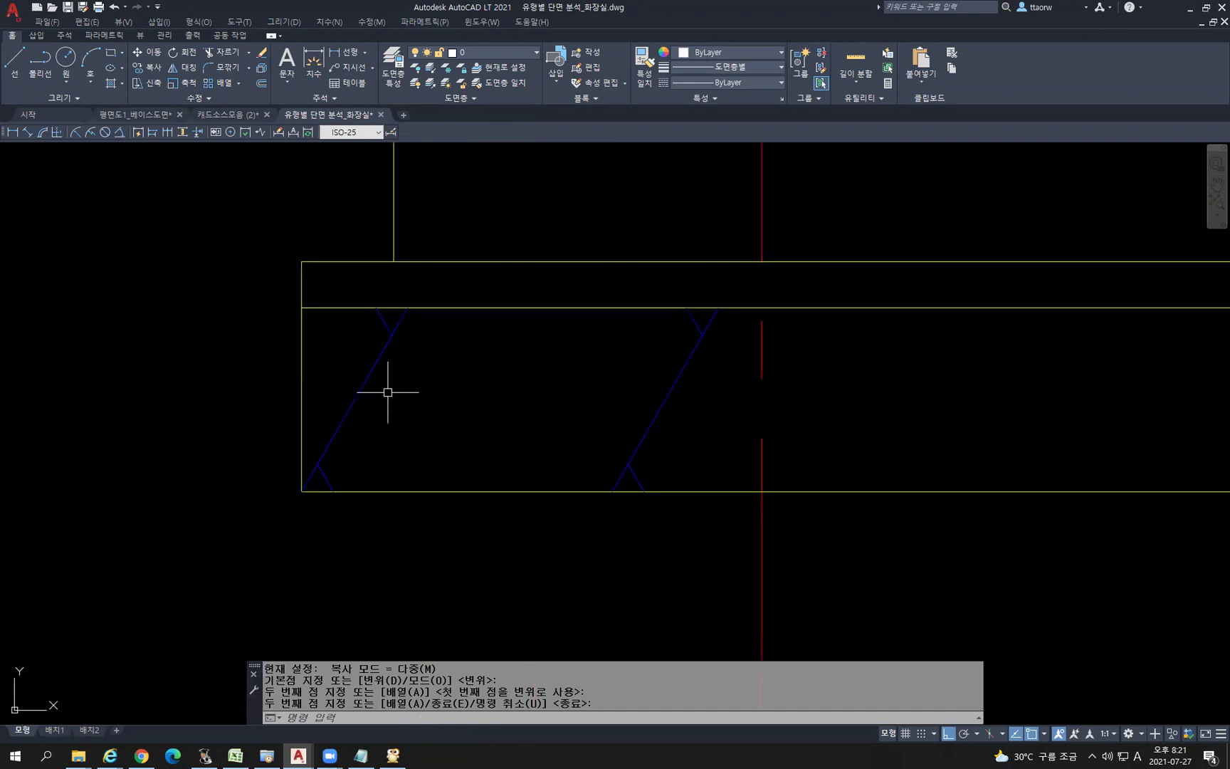
left_click(491, 279)
left_click(768, 581)
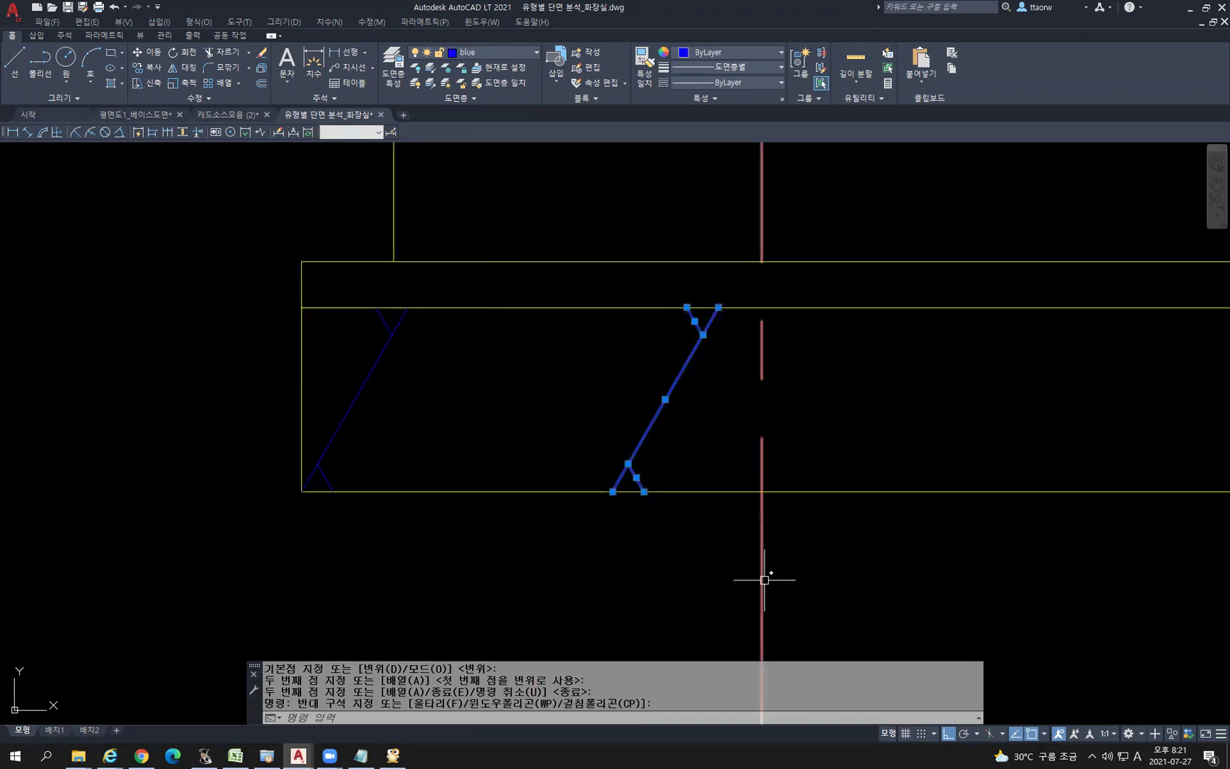
type("co")
key("Return")
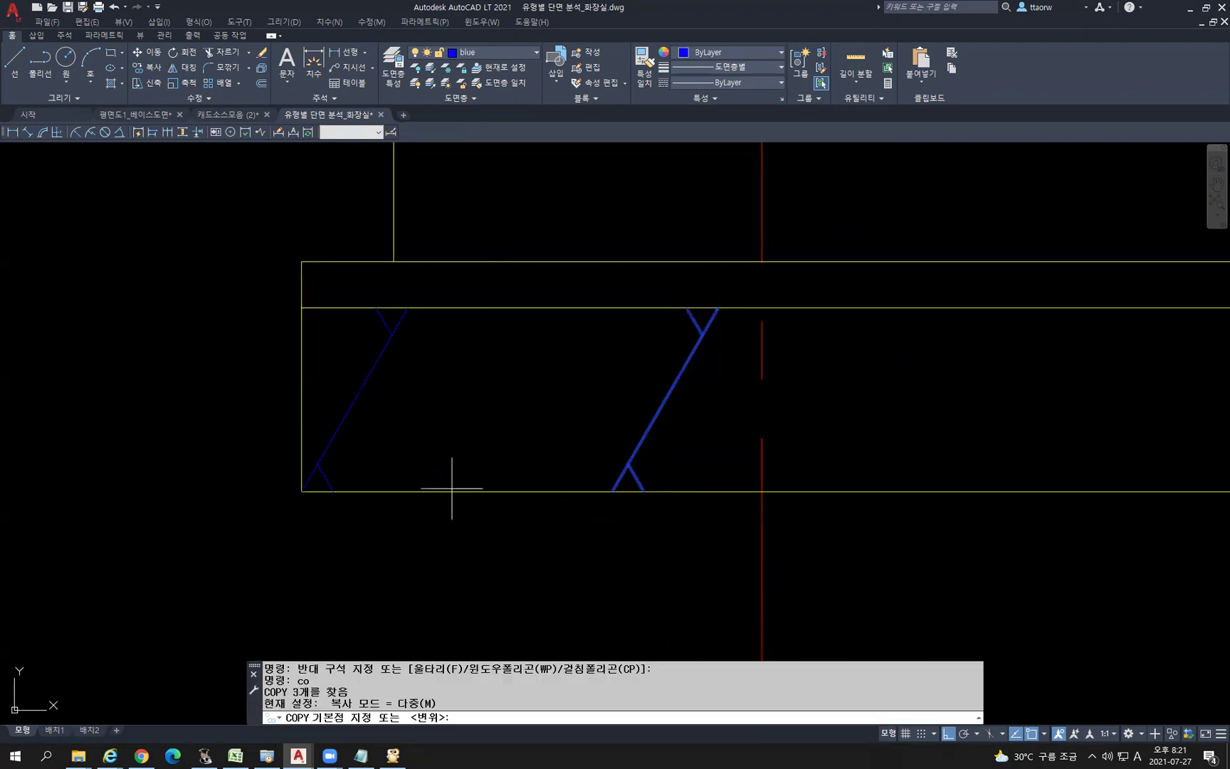
left_click(302, 491)
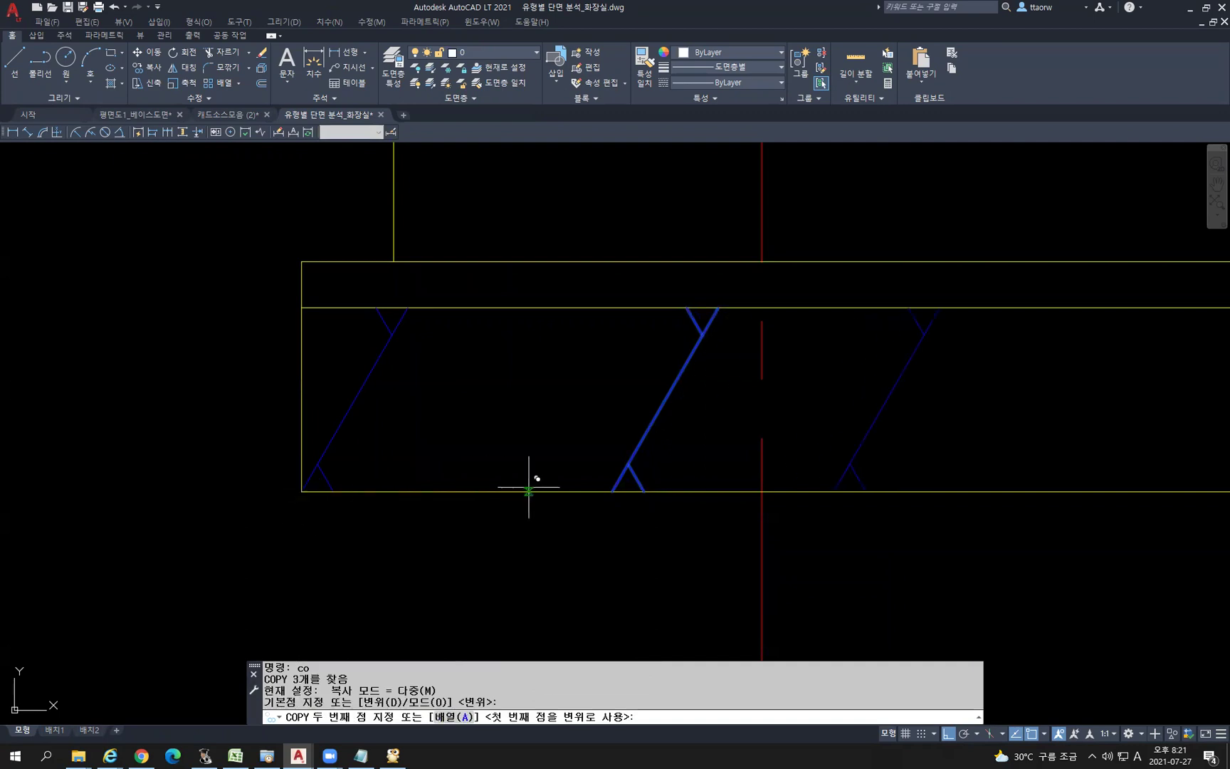
left_click(612, 492)
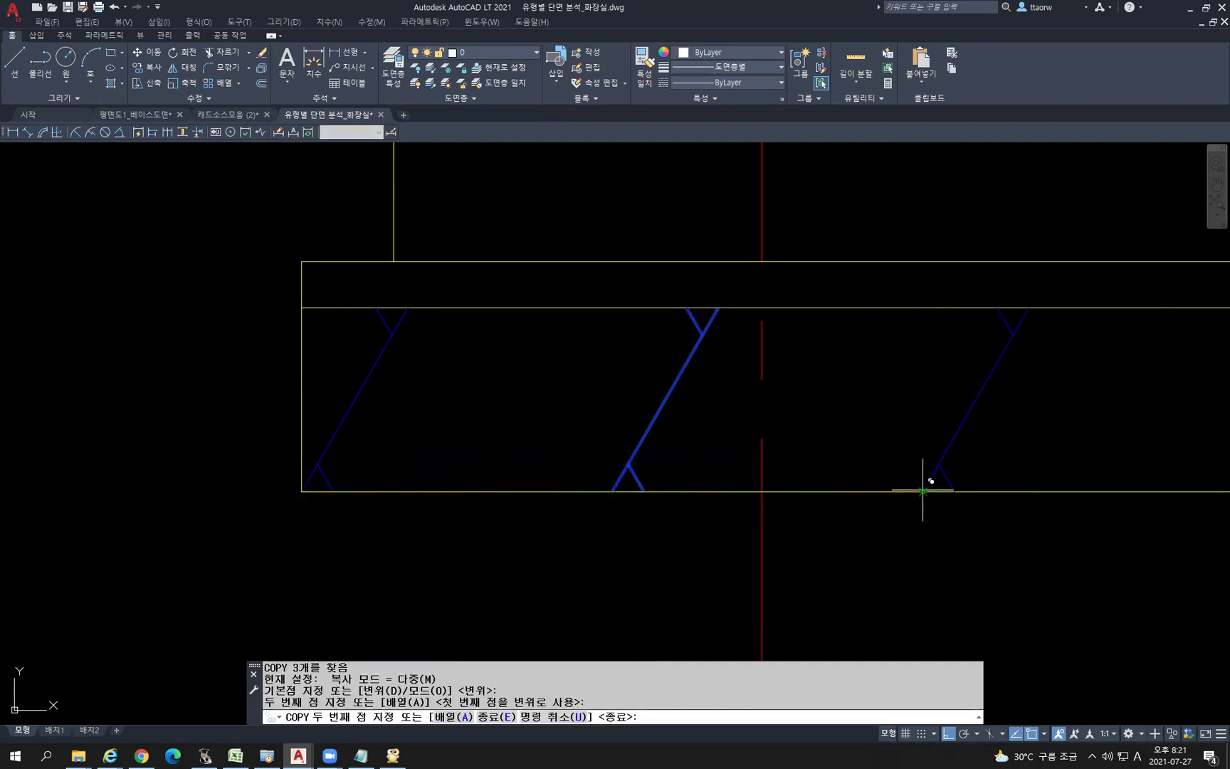
left_click(922, 491)
scroll(653, 559, "down", 3)
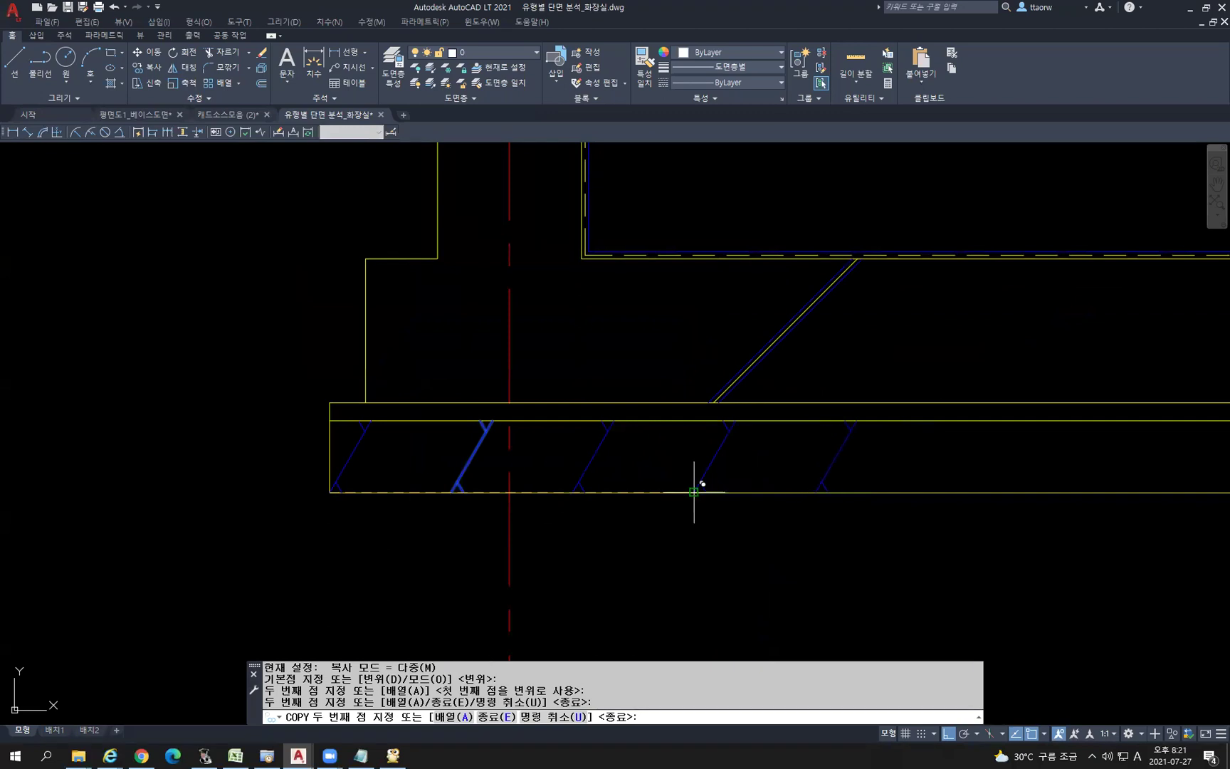
left_click(694, 491)
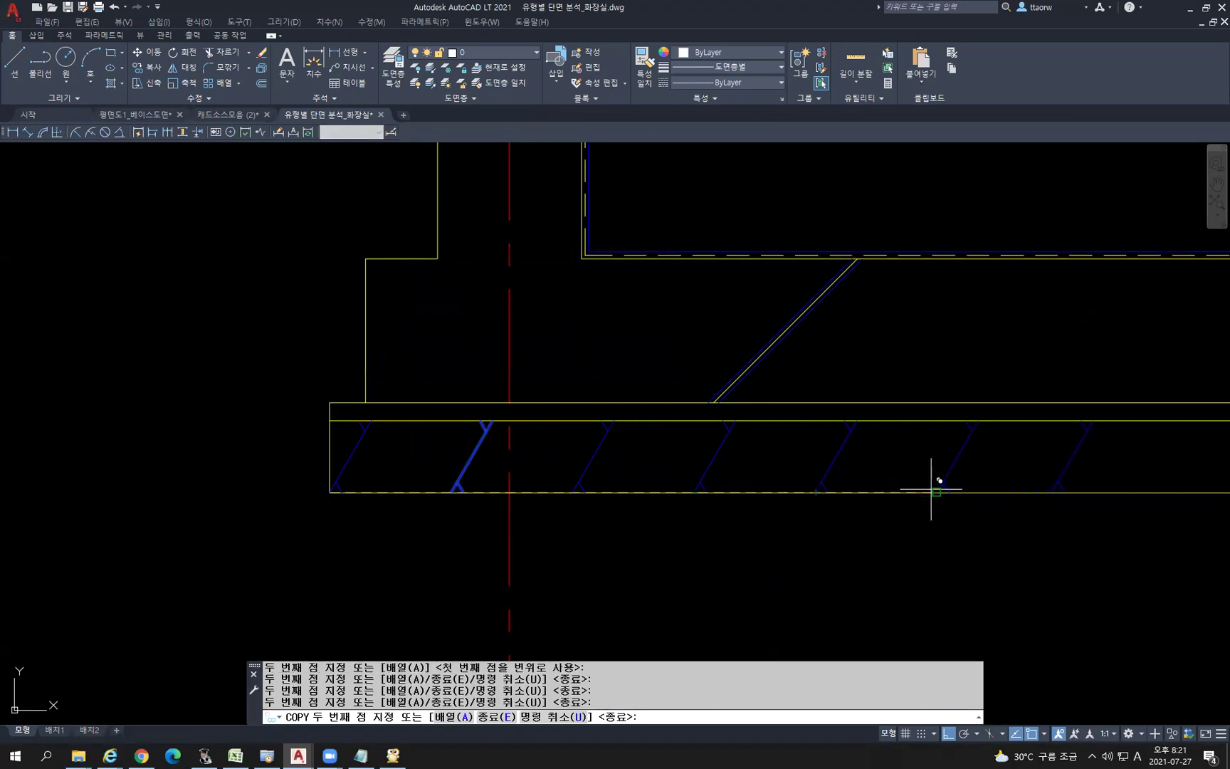
scroll(925, 491, "down", 3)
mouse_move(933, 530)
middle_mouse_down()
mouse_move(560, 549)
mouse_move(552, 527)
middle_mouse_up()
left_click(580, 499)
left_click(654, 502)
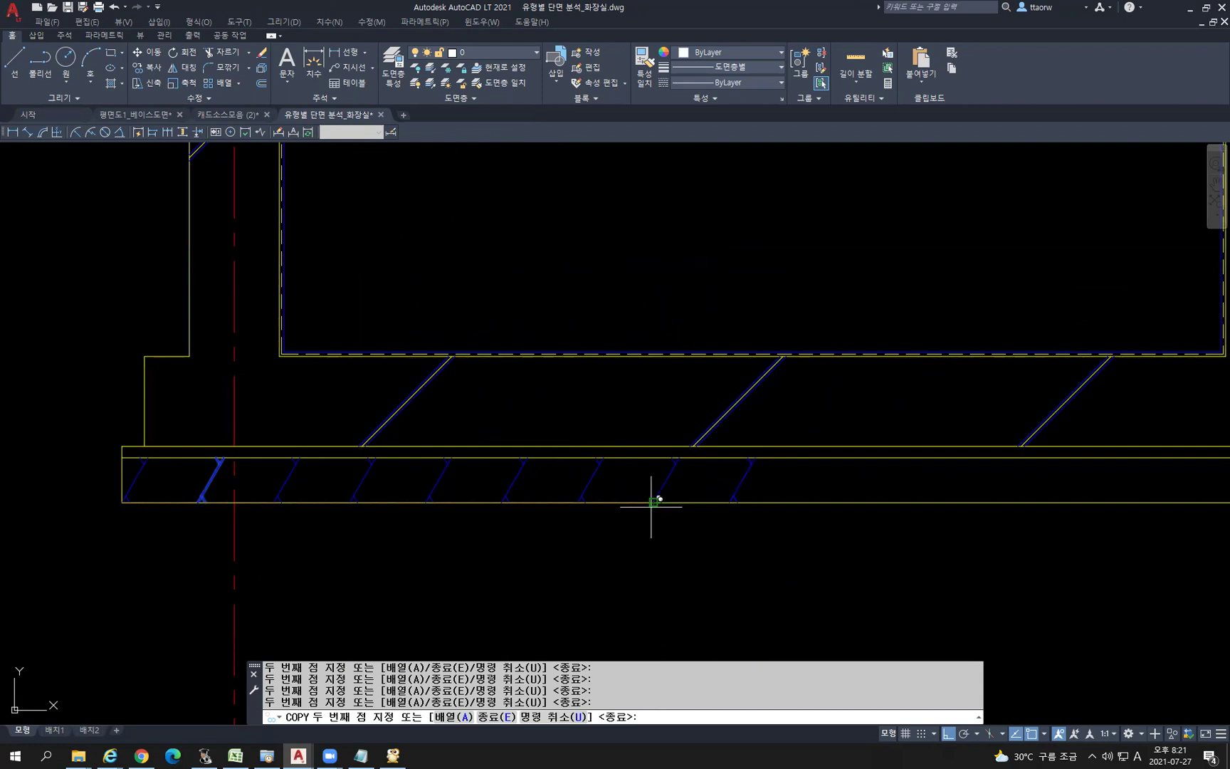
left_click(734, 502)
middle_click_drag(760, 559, 523, 541)
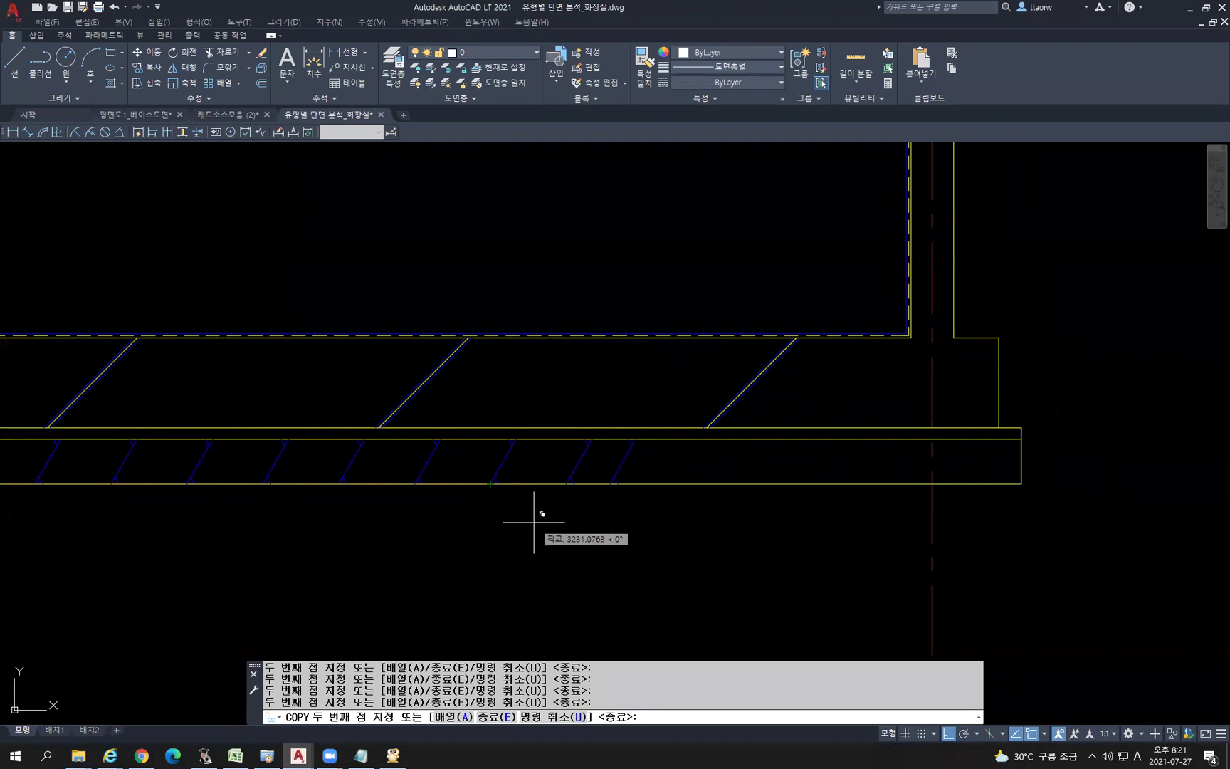
left_click(563, 480)
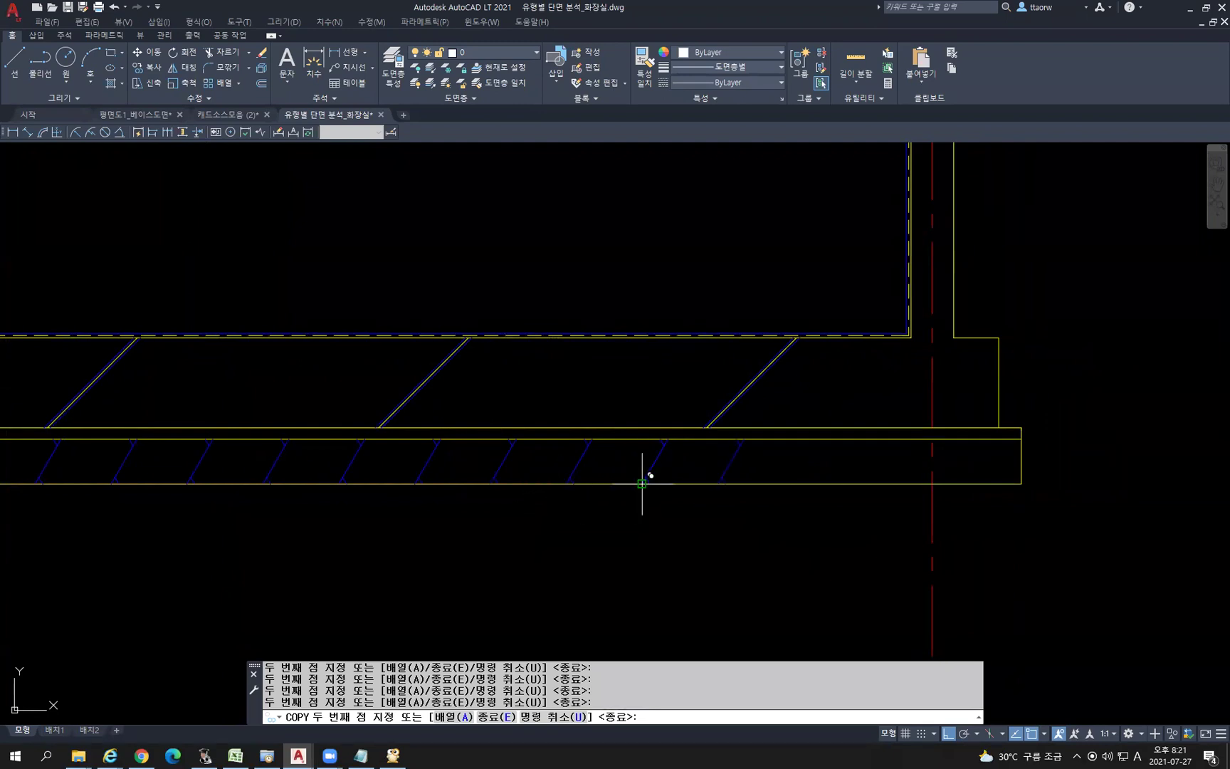
left_click(723, 483)
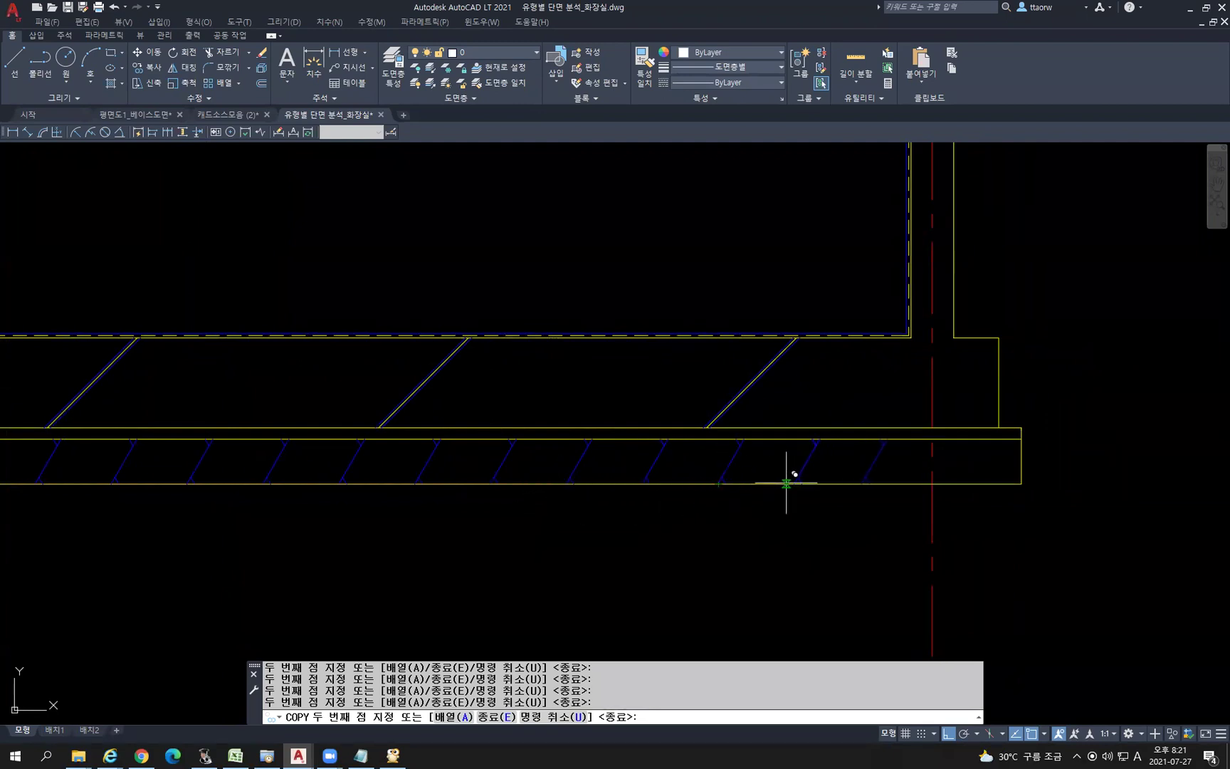
left_click(793, 483)
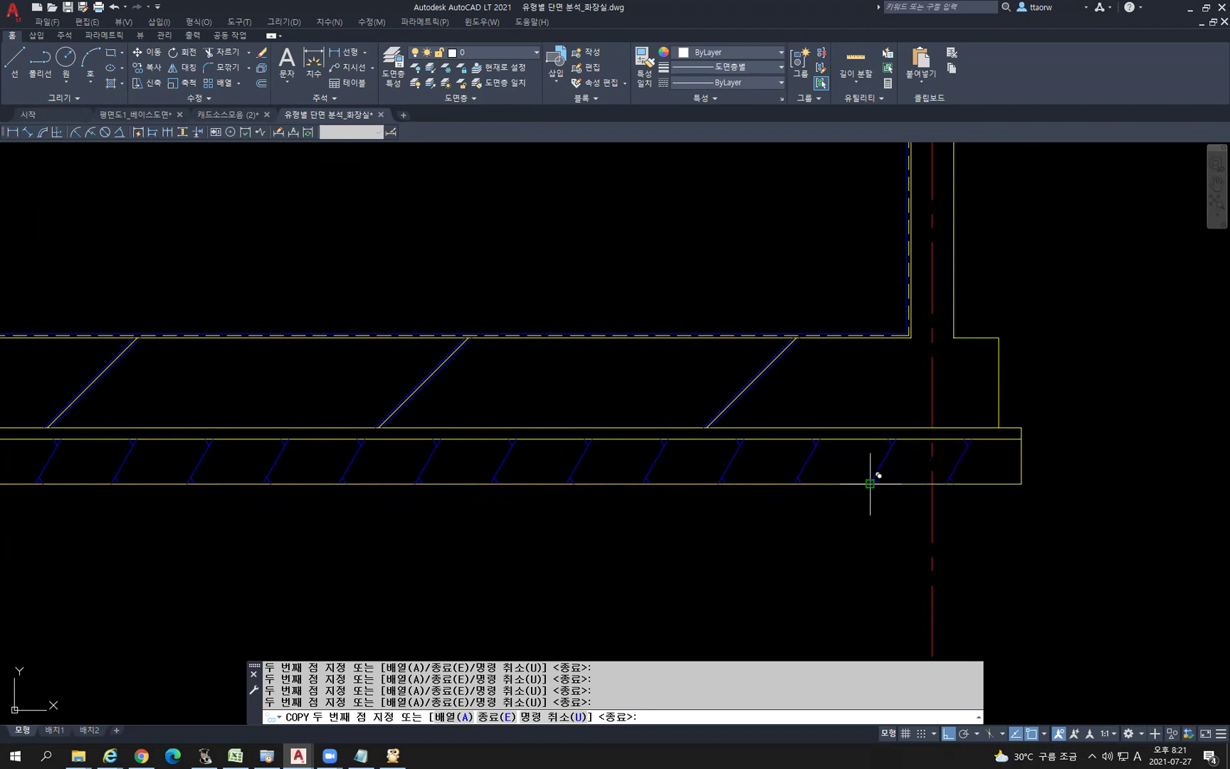
key("Return")
Draw a boundary rectangle around the bathroom section, from above the upper horizontal line to below the bottom layer
scroll(870, 483, "down", 6)
scroll(690, 541, "up", 4)
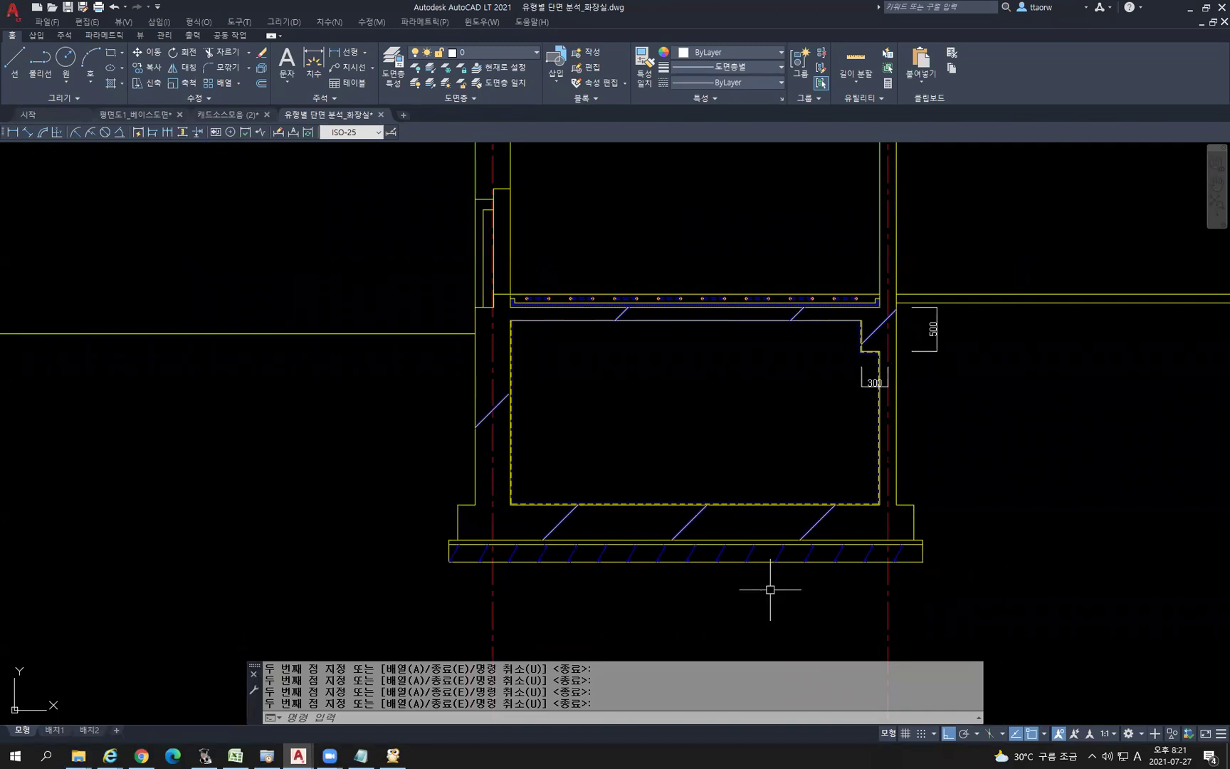
scroll(818, 541, "down", 5)
middle_click_drag(867, 579, 791, 494)
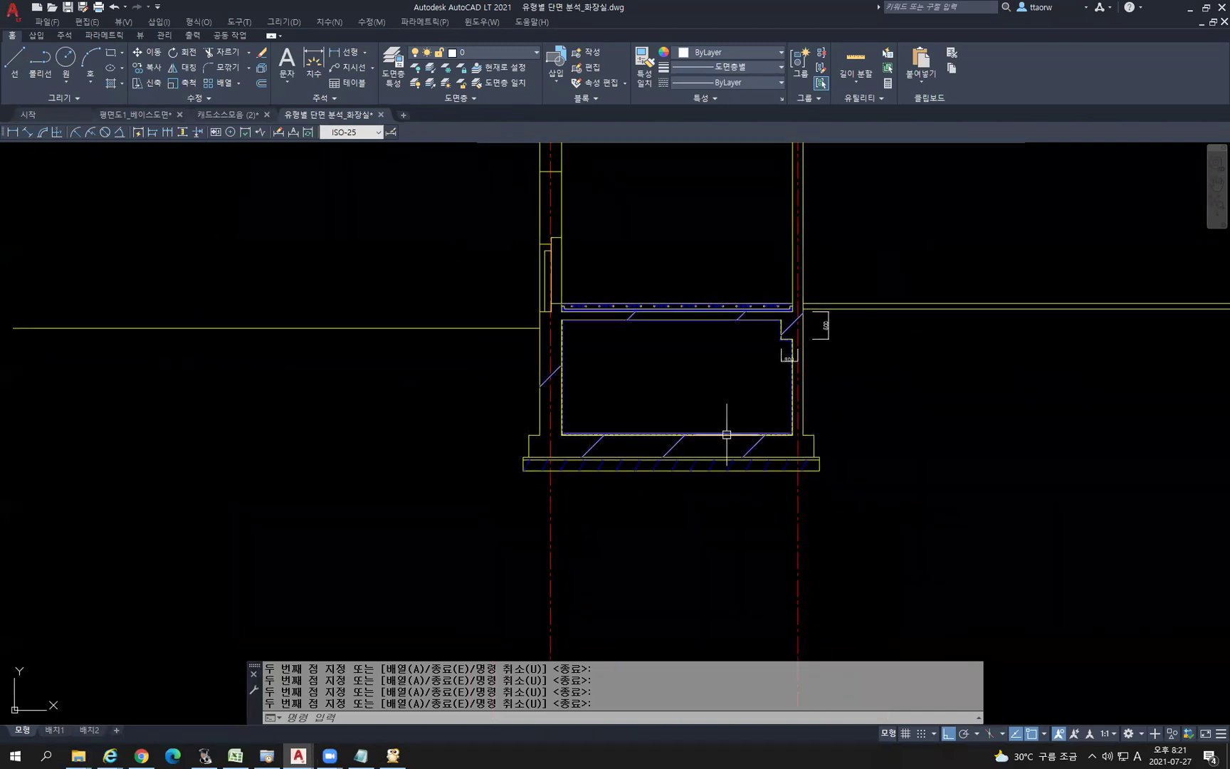
scroll(726, 434, "up", 3)
scroll(711, 438, "down", 3)
middle_click_drag(687, 444, 655, 501)
key("Escape")
type("re")
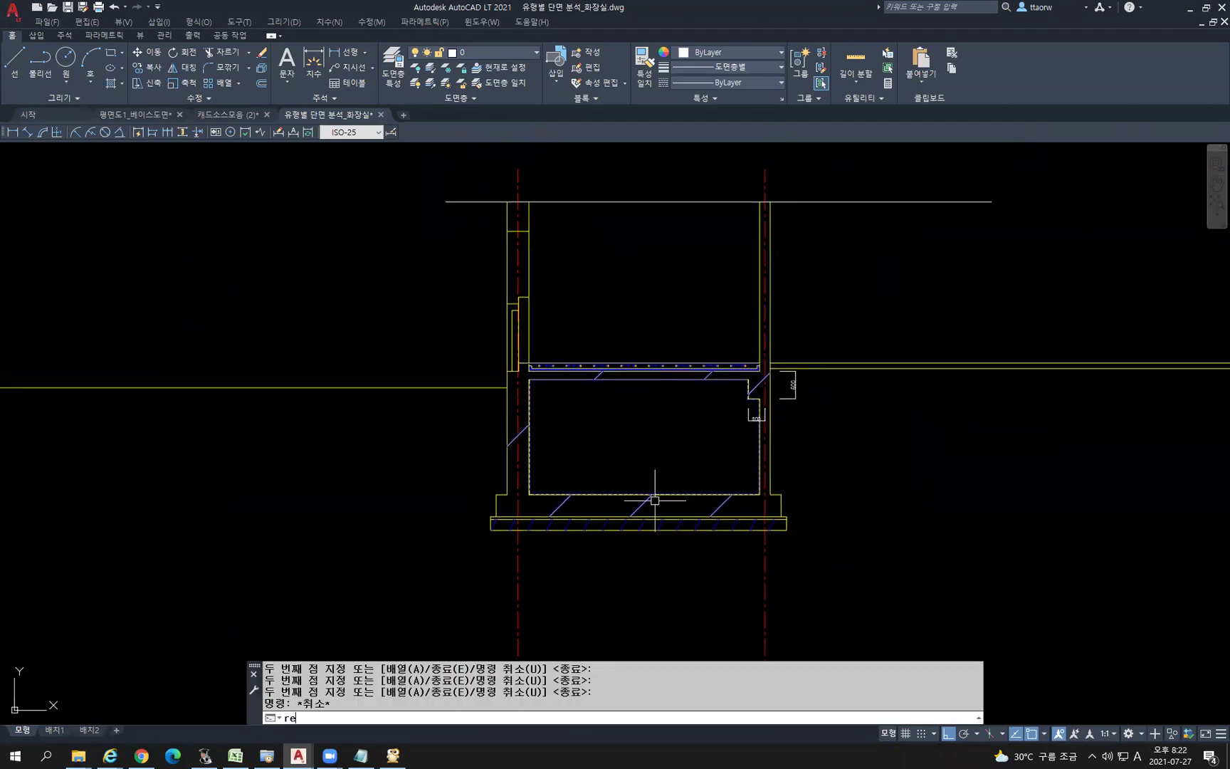
type("c")
key("Return")
left_click(462, 174)
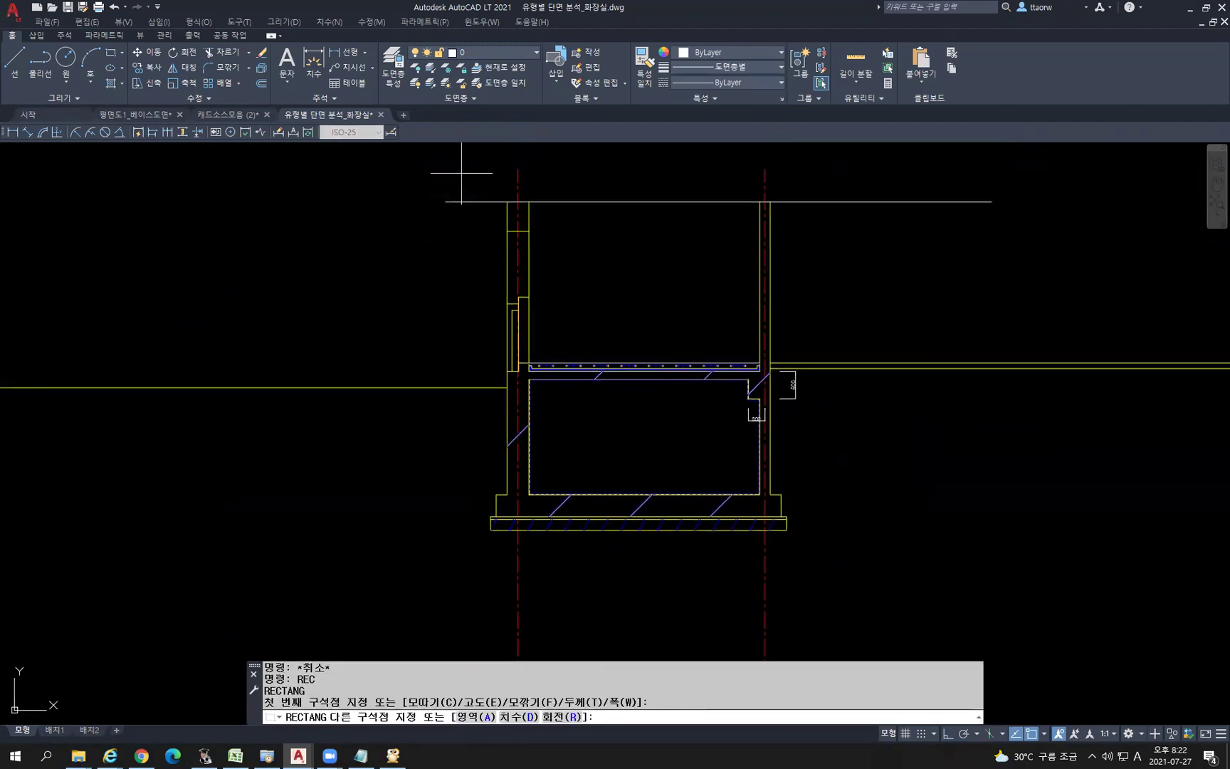
left_click(828, 570)
key("Escape")
Trim the horizontal floor, ground and upper lines and the red centre lines where they extend beyond the boundary rectangle
type("tr")
key("Return")
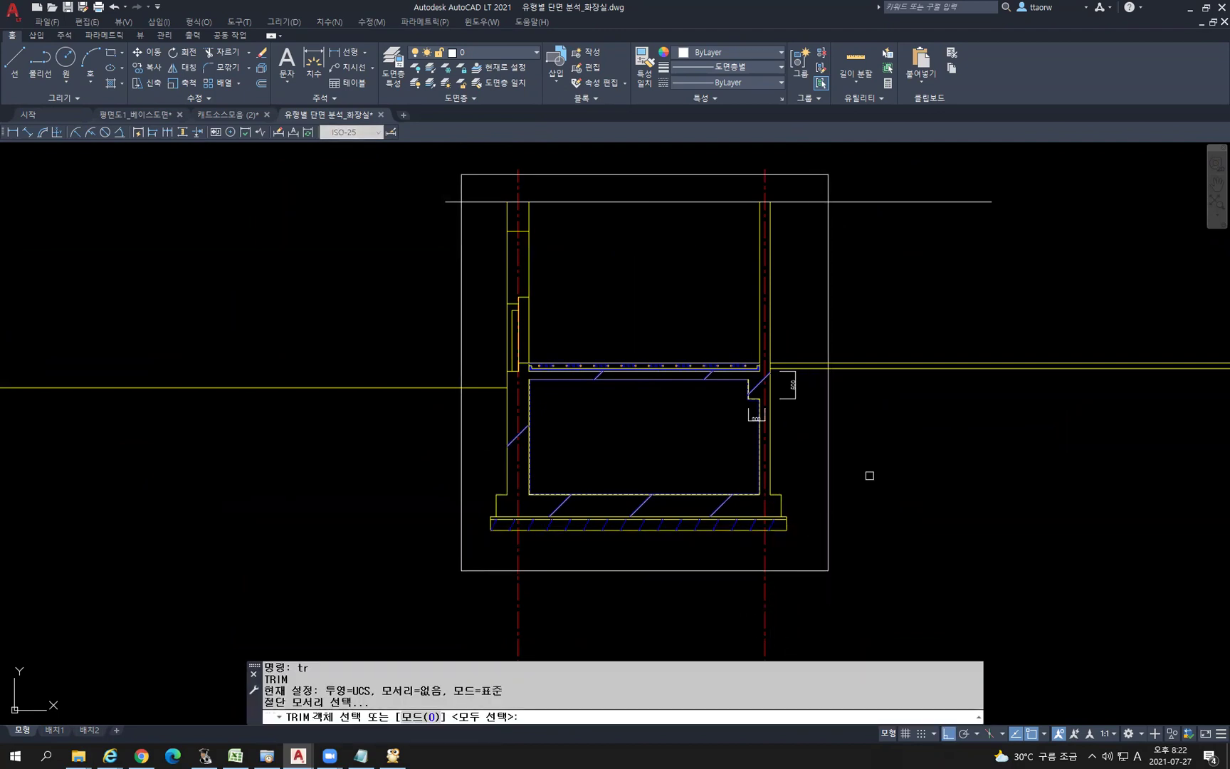
left_click(826, 457)
key("Return")
left_click(991, 499)
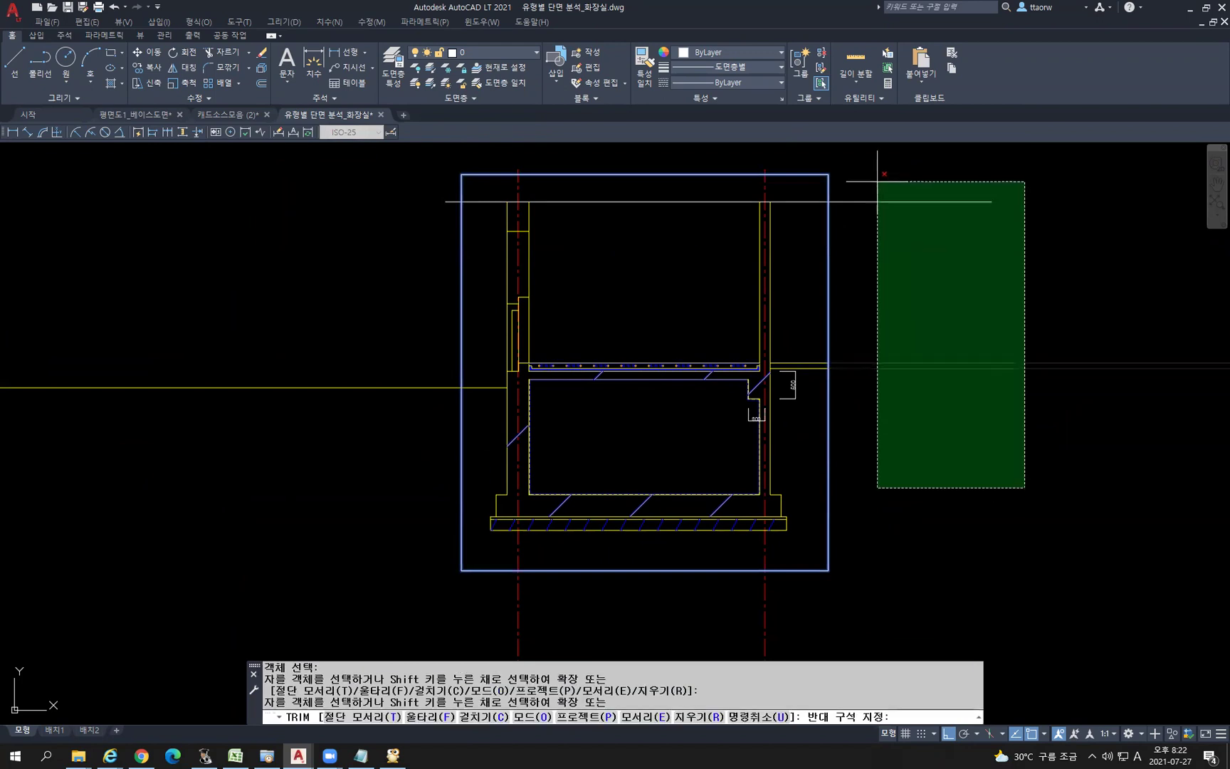
left_click(905, 194)
left_click(379, 598)
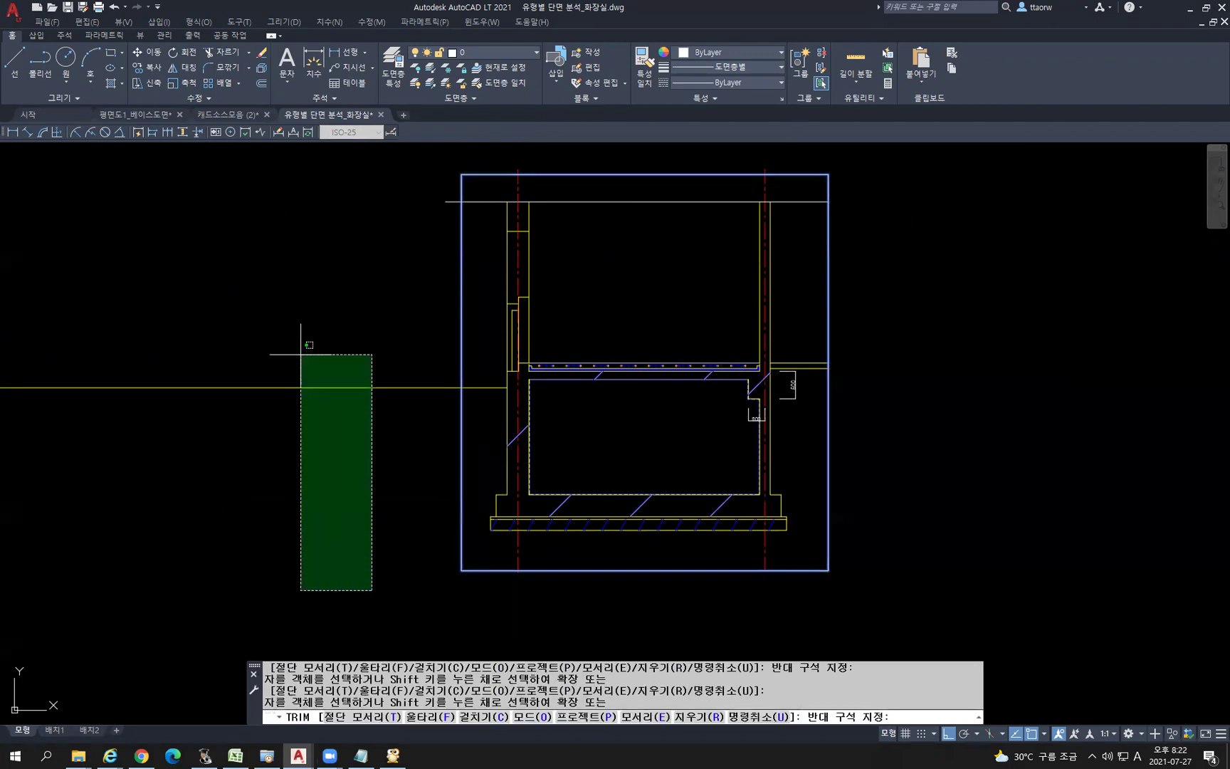
left_click(270, 324)
left_click(449, 193)
left_click(373, 370)
Delete the boundary rectangle around the section
left_click(847, 604)
left_click(813, 541)
key("Delete")
Copy the entire trimmed bathroom section horizontally to the empty area on its right
middle_click_drag(832, 541, 716, 555)
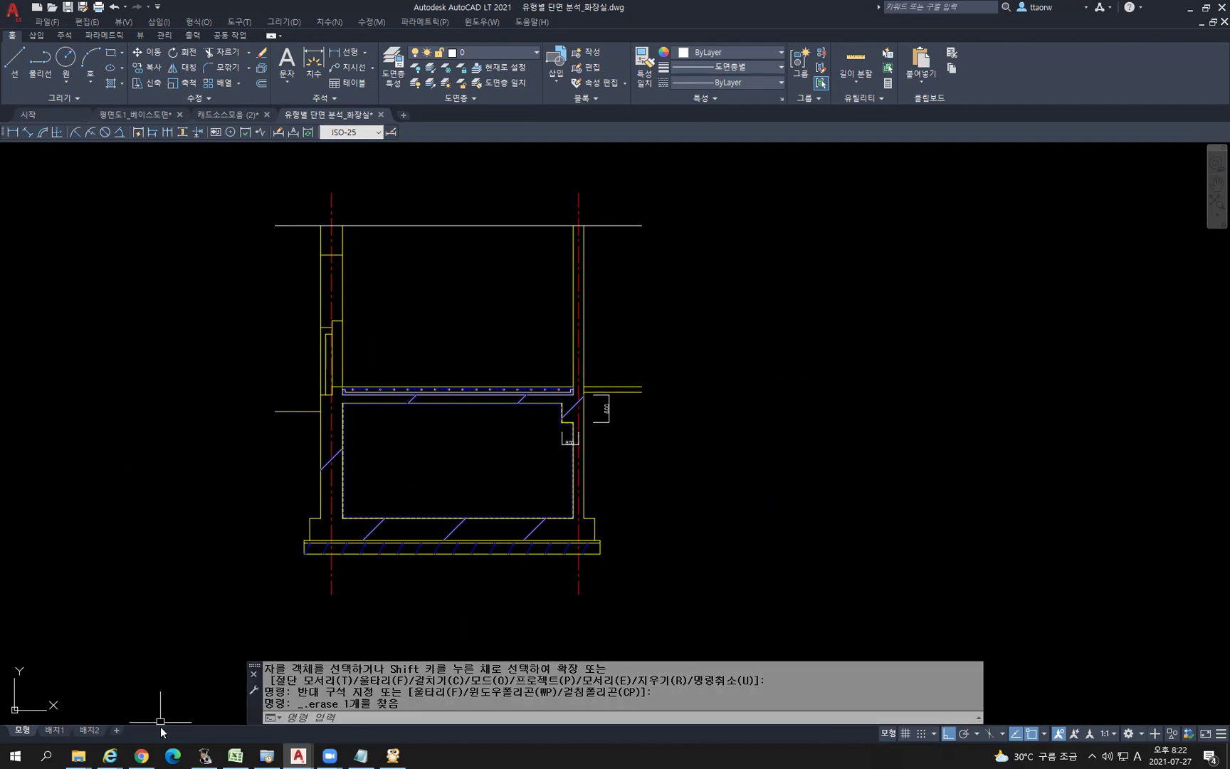
left_click(750, 585)
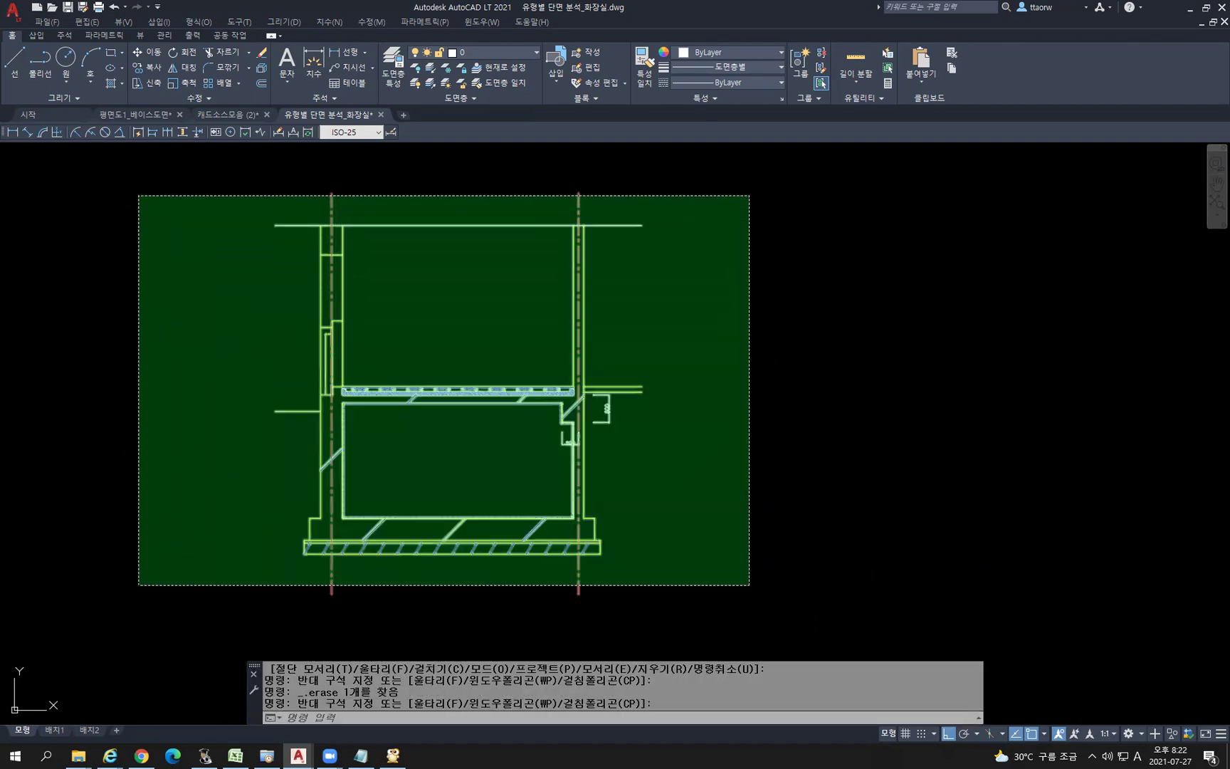
left_click(138, 193)
type("co")
key("Return")
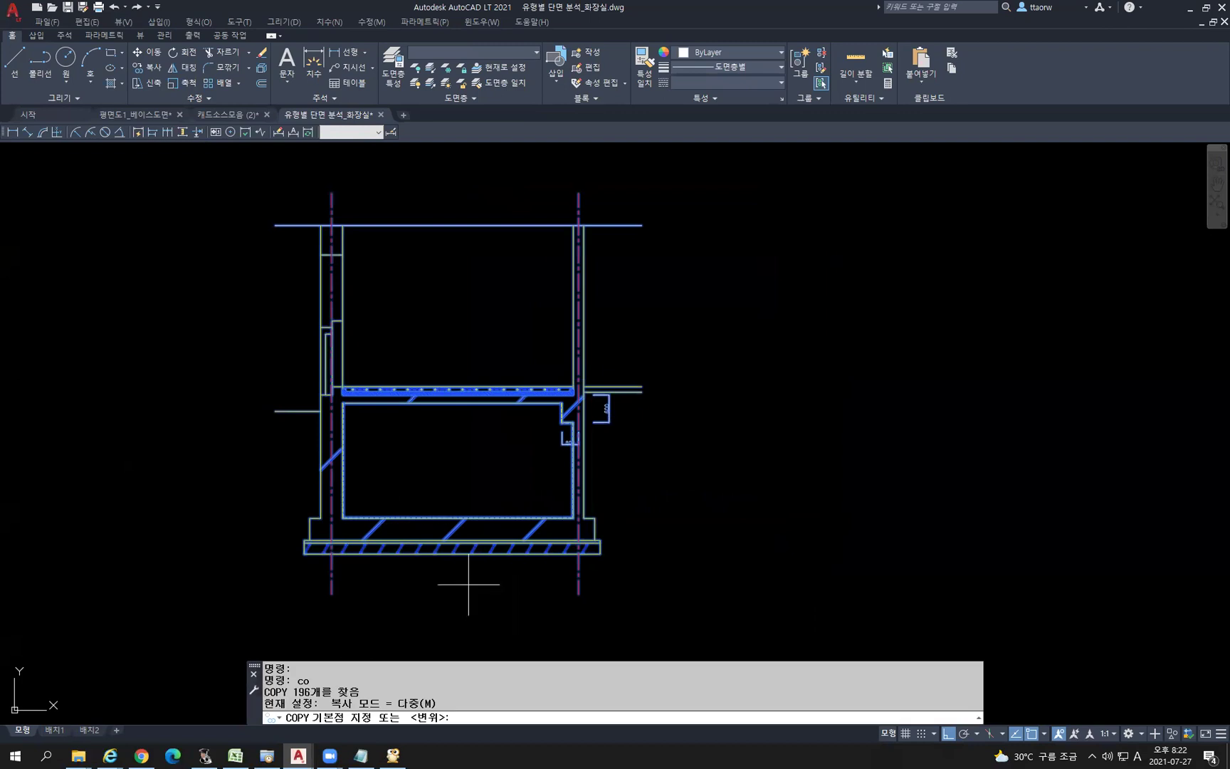
left_click(463, 610)
left_click(1015, 609)
key("Escape")
middle_click_drag(1015, 516, 582, 483)
scroll(582, 483, "down", 2)
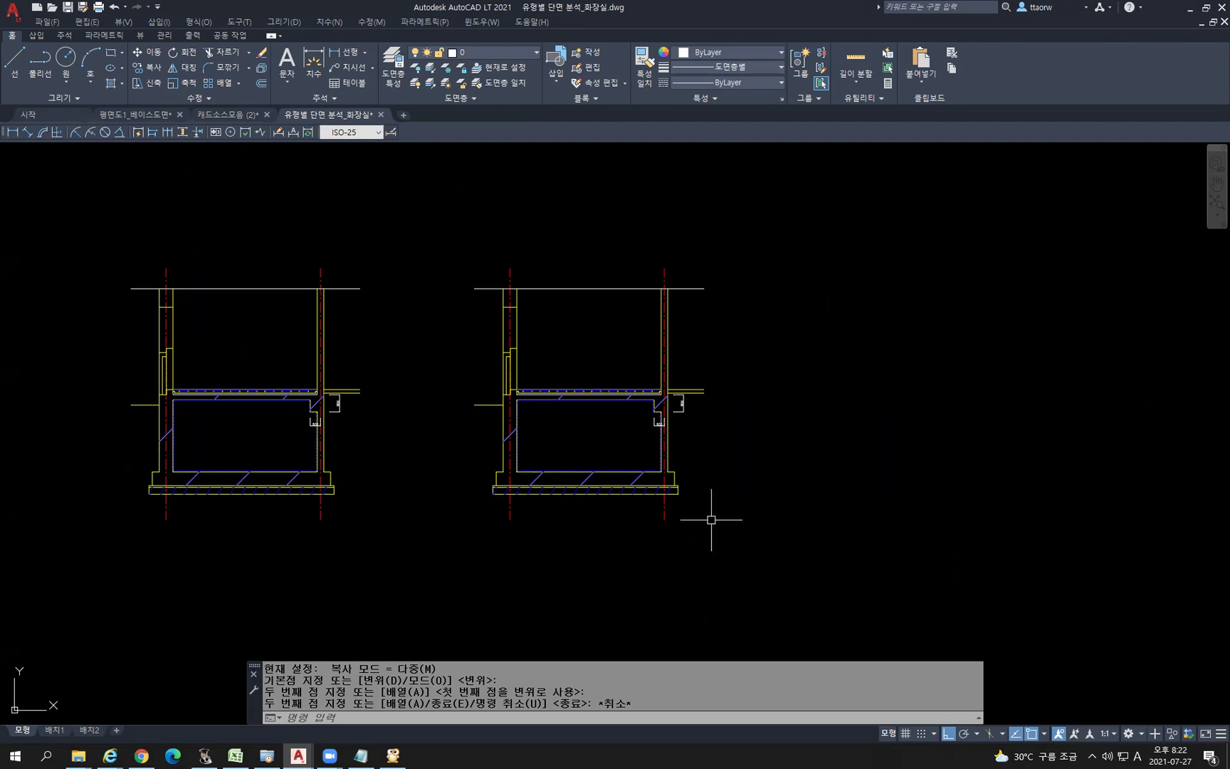
type("l")
key("Return")
left_click(802, 368)
key("Escape")
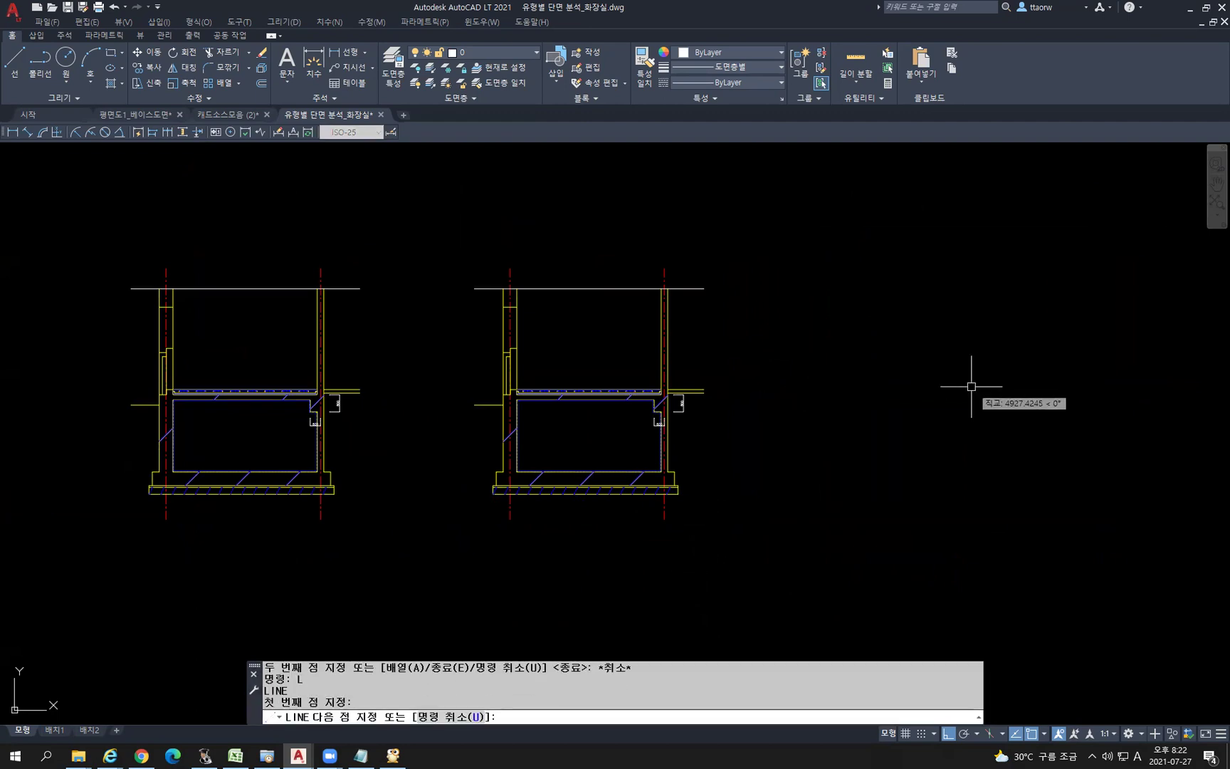
Draw a long, flat horizontal rectangle in the empty area to the right of the copied section
type("rec")
key("Return")
left_click(819, 306)
left_click(990, 325)
key("Return")
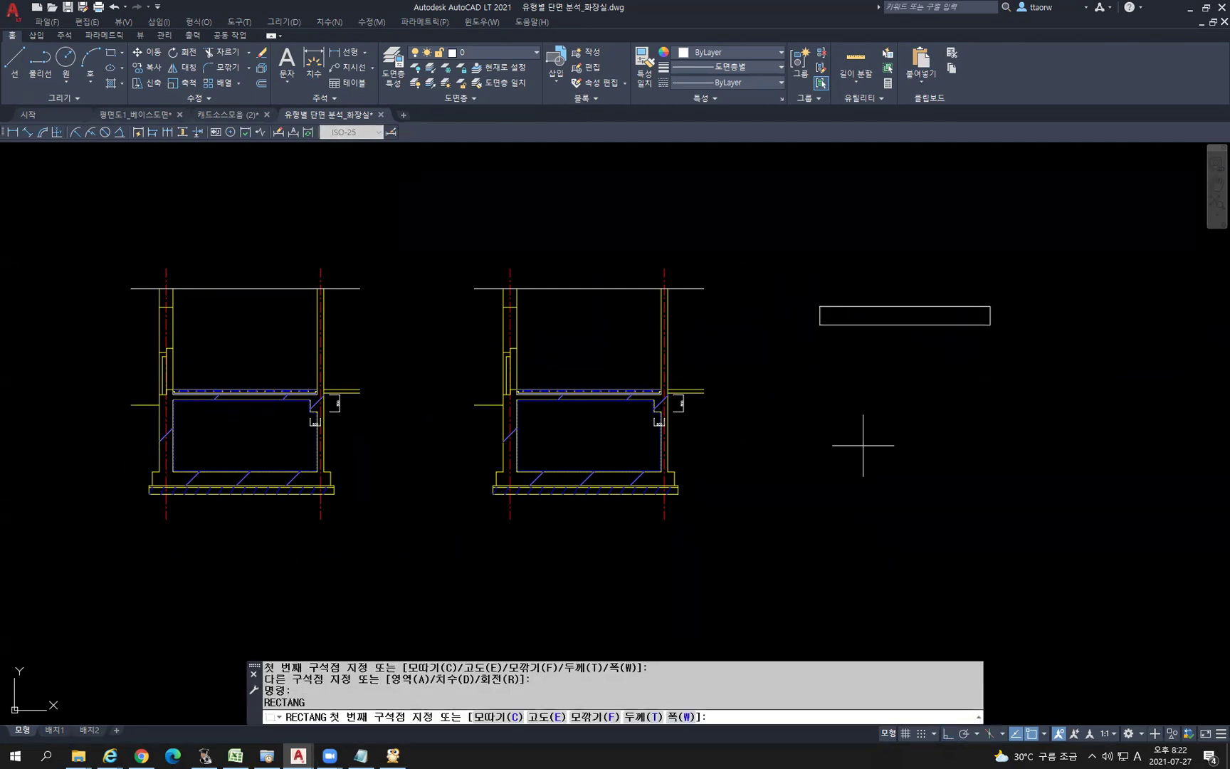
scroll(650, 472, "up", 2)
middle_click_drag(856, 425, 376, 503)
scroll(510, 349, "up", 4)
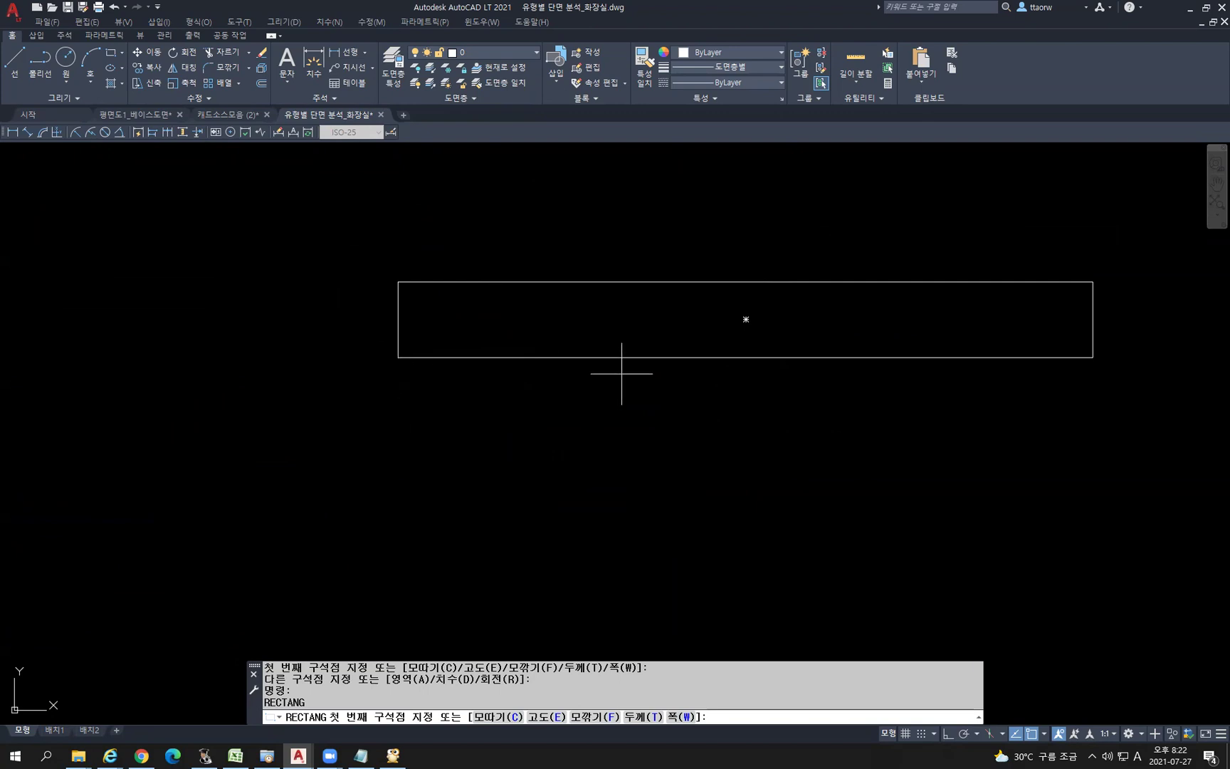
scroll(753, 311, "down", 4)
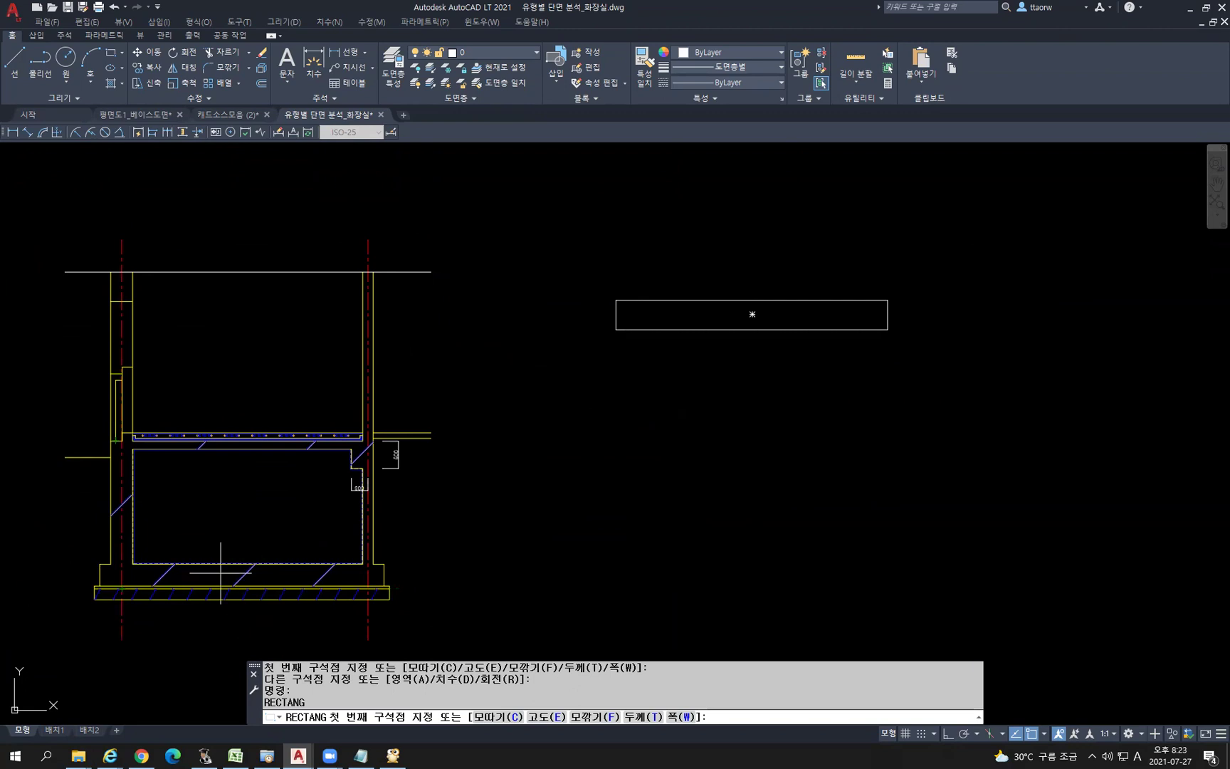
middle_click_drag(286, 482, 639, 343)
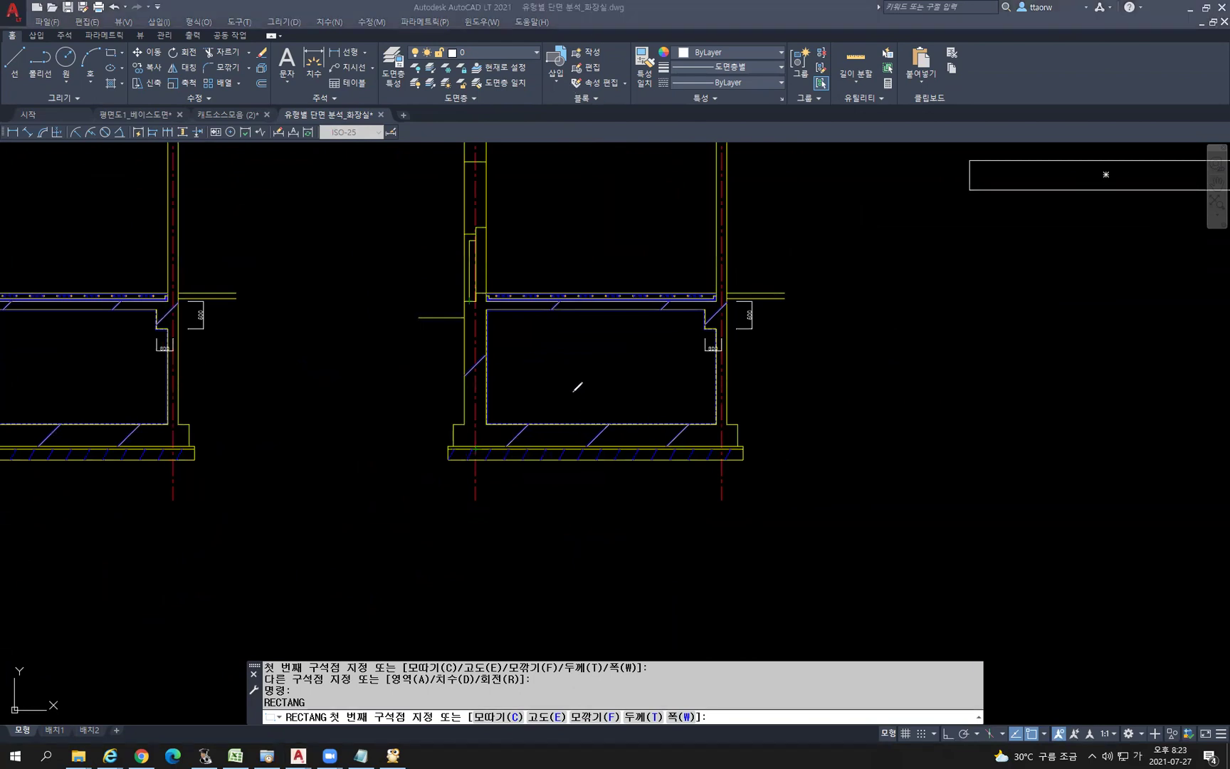
left_click_drag(636, 358, 637, 411)
mouse_move(443, 427)
left_mouse_down()
mouse_move(499, 413)
mouse_move(491, 473)
left_mouse_up()
mouse_move(743, 473)
left_mouse_down()
mouse_move(694, 427)
mouse_move(738, 493)
left_mouse_up()
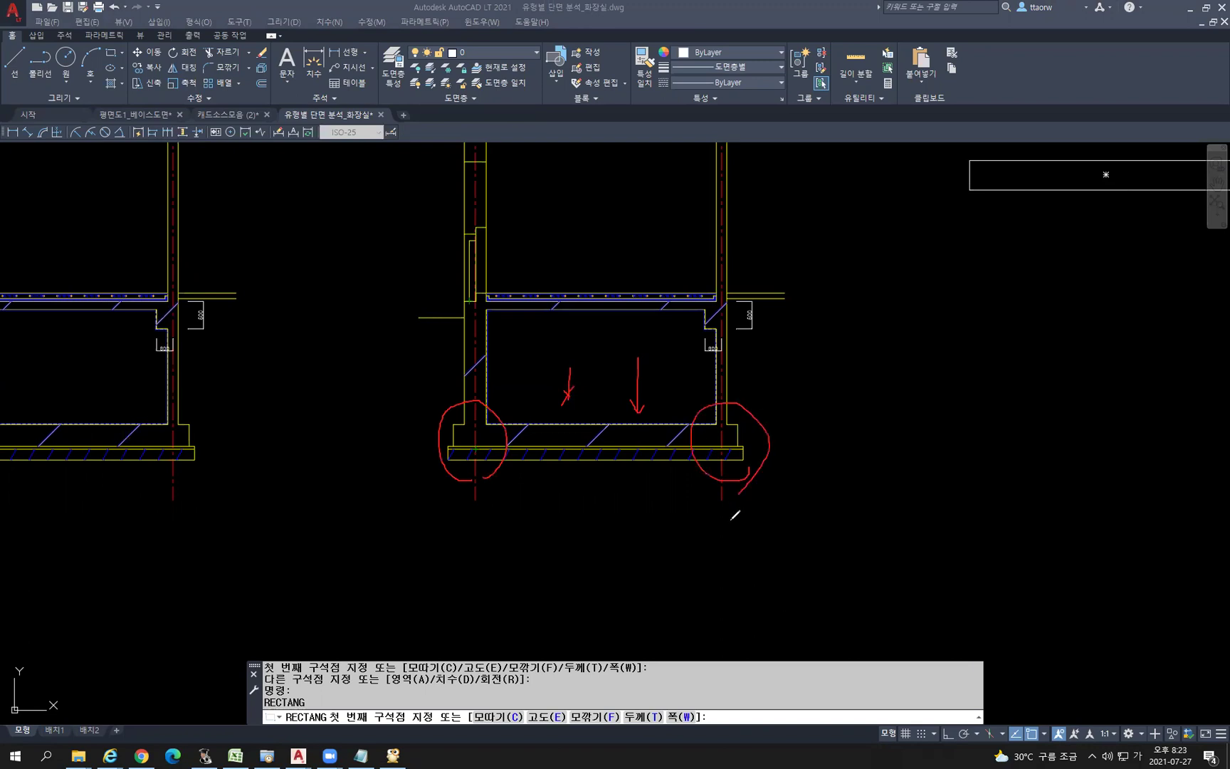
left_click_drag(479, 417, 450, 448)
mouse_move(714, 421)
left_mouse_down()
mouse_move(697, 449)
mouse_move(752, 466)
left_mouse_up()
left_click_drag(592, 430, 503, 446)
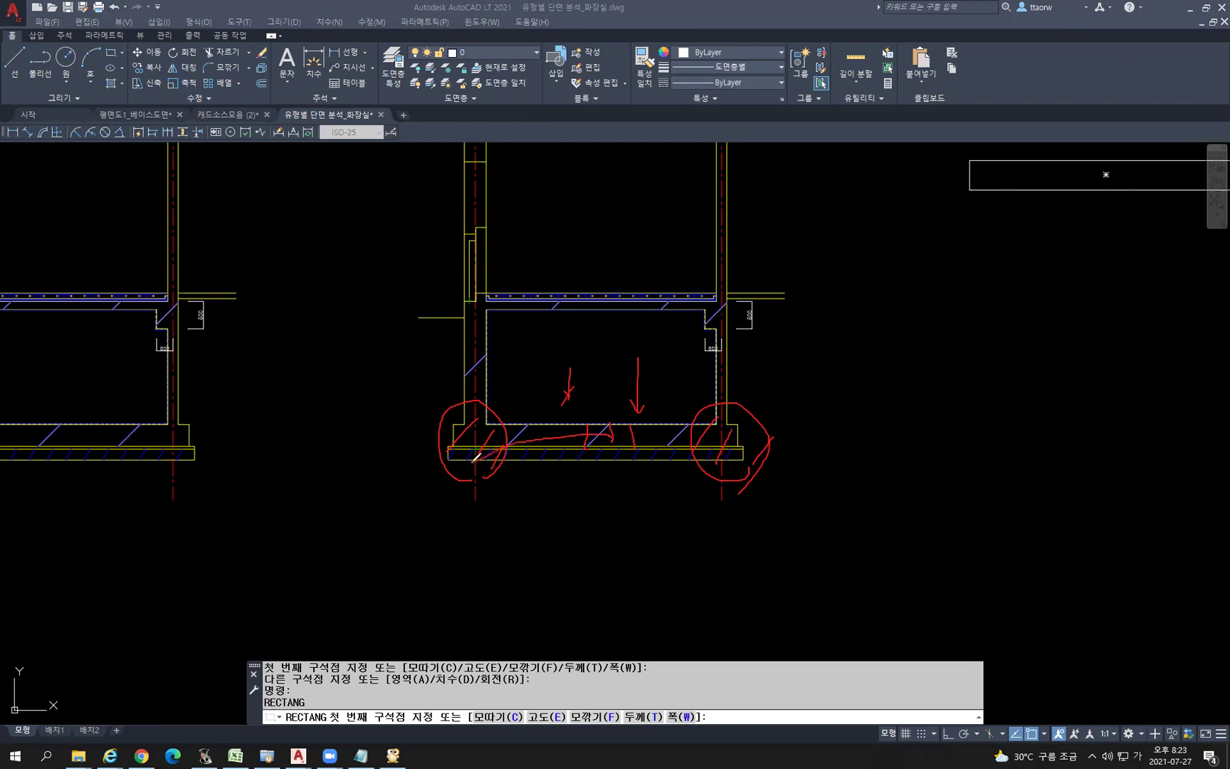
mouse_move(610, 429)
left_mouse_down()
mouse_move(650, 427)
mouse_move(772, 466)
left_mouse_up()
mouse_move(478, 454)
left_mouse_down()
mouse_move(456, 471)
mouse_move(504, 470)
left_mouse_up()
mouse_move(756, 453)
left_mouse_down()
mouse_move(791, 474)
mouse_move(741, 491)
left_mouse_up()
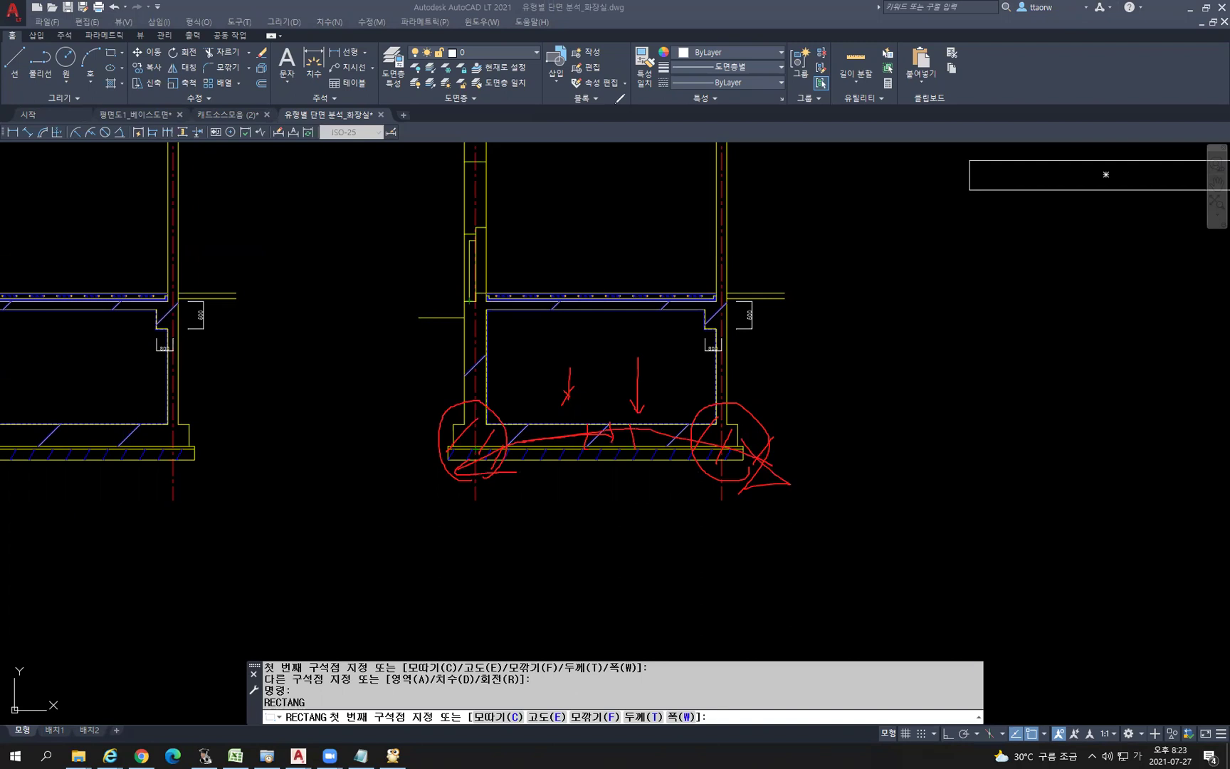
mouse_move(758, 394)
left_mouse_down()
mouse_move(788, 404)
mouse_move(434, 467)
mouse_move(568, 445)
mouse_move(363, 404)
mouse_move(805, 461)
left_mouse_up()
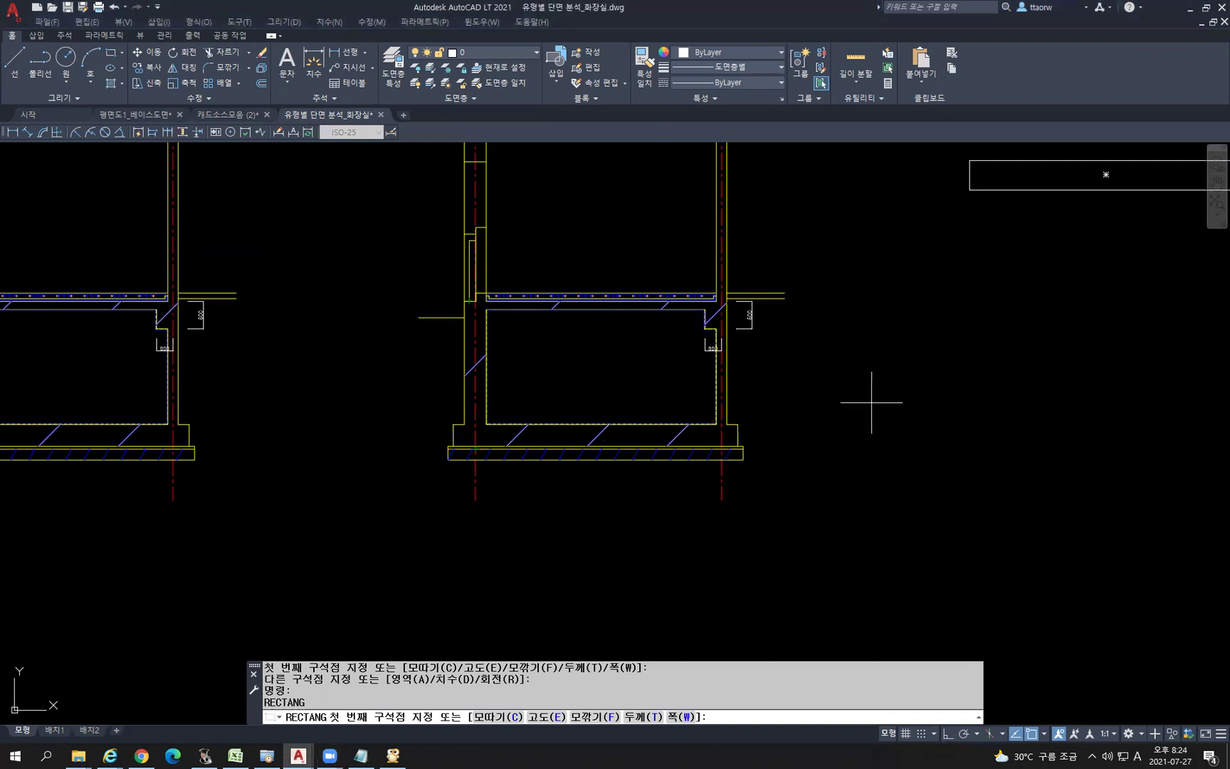
scroll(873, 403, "down", 2)
middle_click_drag(874, 403, 434, 503)
scroll(508, 387, "up", 5)
scroll(521, 321, "down", 1)
middle_click_drag(521, 320, 471, 388)
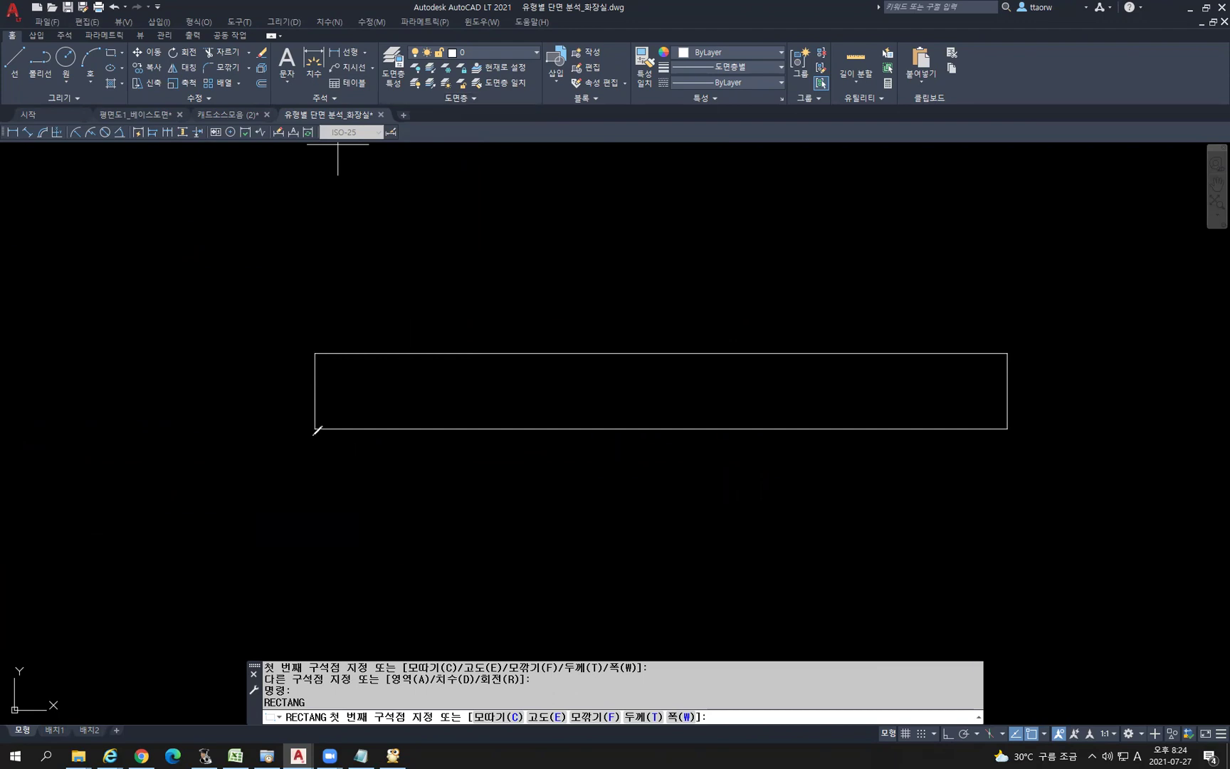
mouse_move(314, 432)
left_mouse_down()
mouse_move(398, 486)
mouse_move(408, 431)
left_mouse_up()
mouse_move(948, 434)
left_mouse_down()
mouse_move(953, 496)
mouse_move(1020, 448)
mouse_move(1018, 429)
left_mouse_up()
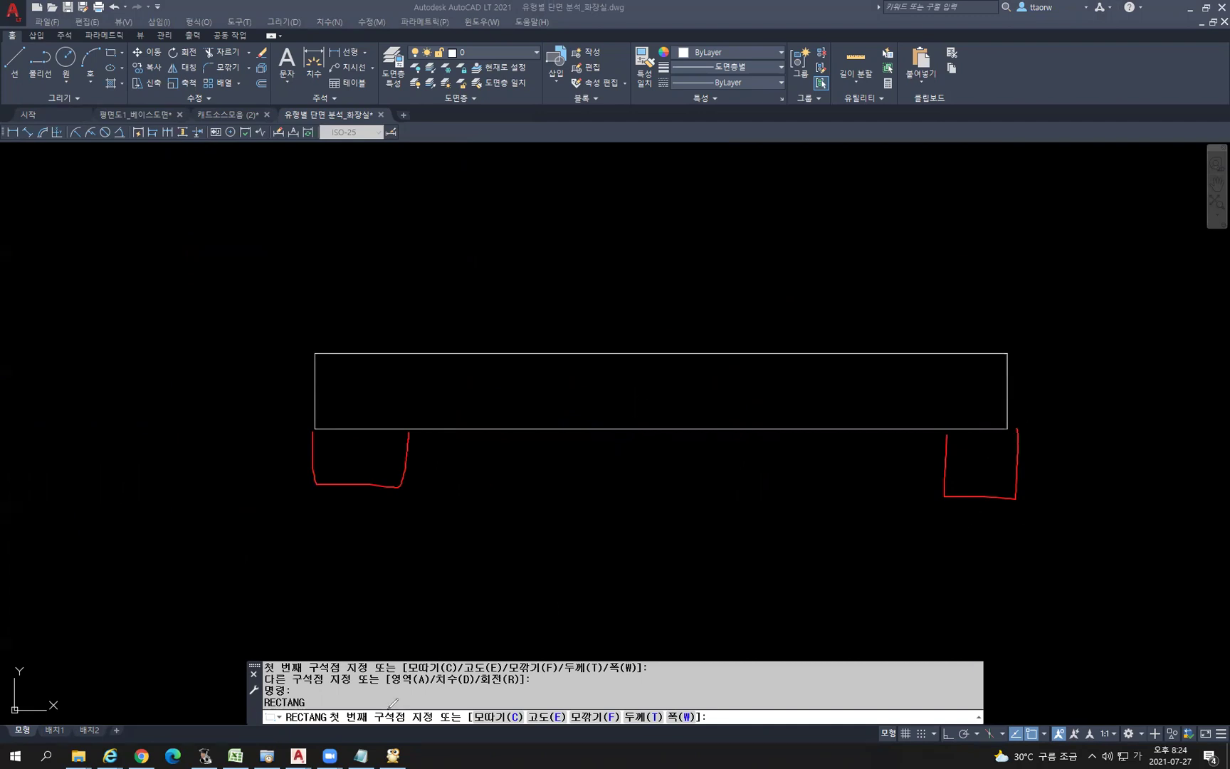
mouse_move(665, 228)
left_mouse_down()
mouse_move(671, 285)
mouse_move(657, 302)
left_mouse_up()
left_click_drag(430, 458, 466, 432)
left_click_drag(939, 494, 875, 431)
mouse_move(689, 311)
left_mouse_down()
mouse_move(683, 371)
mouse_move(409, 409)
mouse_move(388, 457)
left_mouse_up()
mouse_move(666, 318)
left_mouse_down()
mouse_move(694, 390)
mouse_move(903, 406)
mouse_move(951, 453)
mouse_move(966, 444)
mouse_move(948, 464)
left_mouse_up()
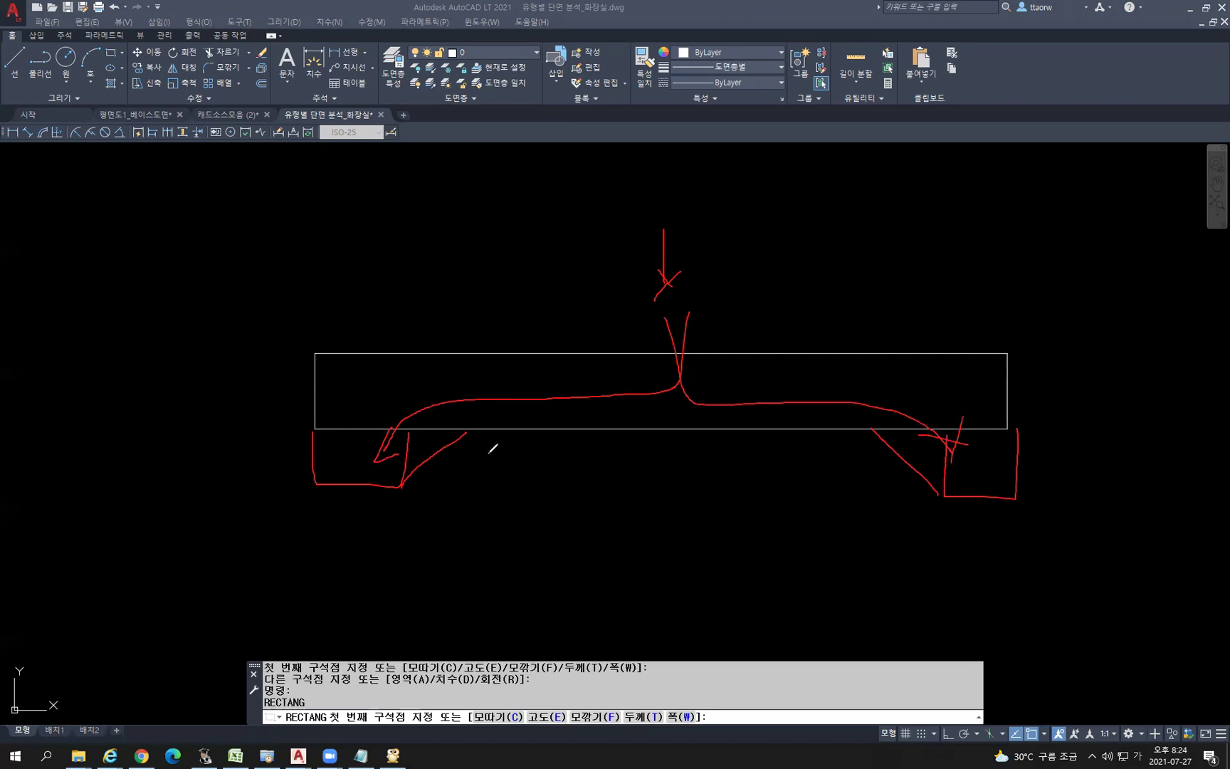
left_click_drag(552, 313, 546, 490)
left_click_drag(787, 290, 785, 515)
left_click_drag(491, 205, 451, 271)
left_click_drag(513, 237, 515, 292)
mouse_move(510, 411)
left_mouse_down()
mouse_move(553, 376)
mouse_move(768, 381)
mouse_move(812, 402)
left_mouse_up()
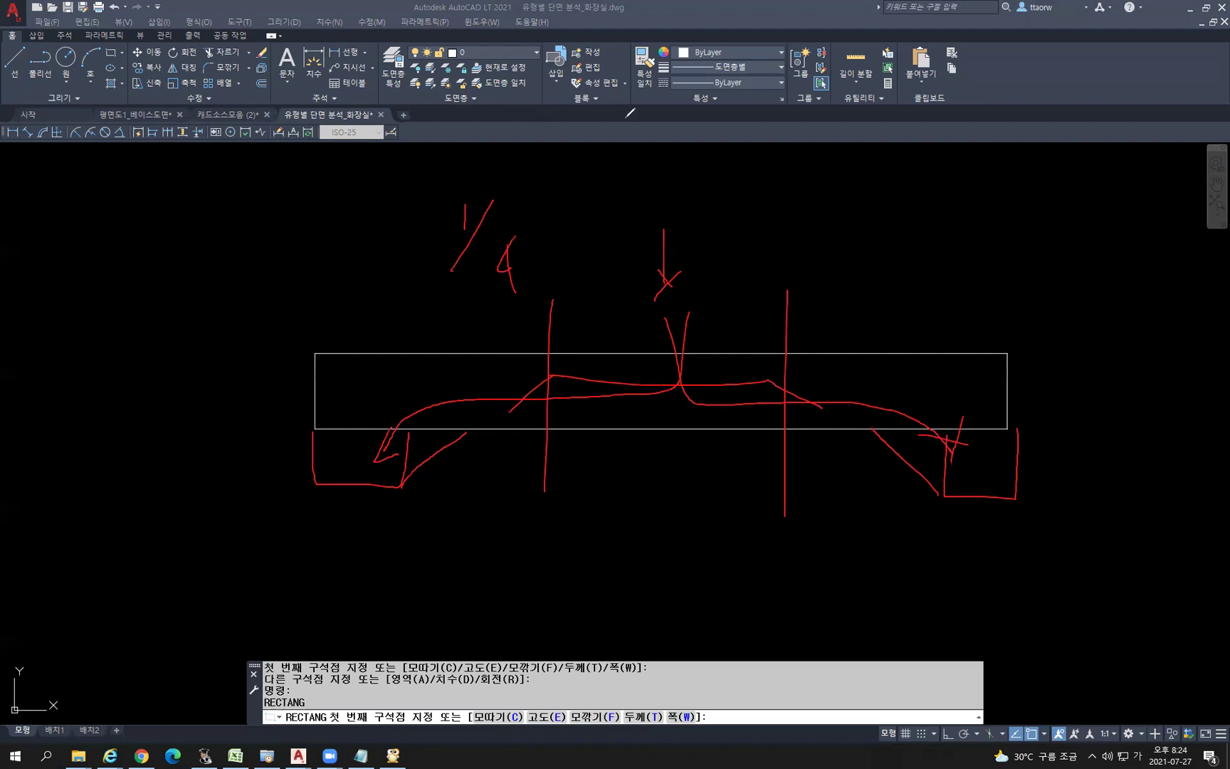
mouse_move(543, 284)
left_mouse_down()
mouse_move(535, 200)
mouse_move(439, 186)
mouse_move(385, 253)
mouse_move(605, 328)
mouse_move(659, 271)
mouse_move(340, 379)
mouse_move(738, 412)
mouse_move(945, 457)
mouse_move(996, 420)
left_mouse_up()
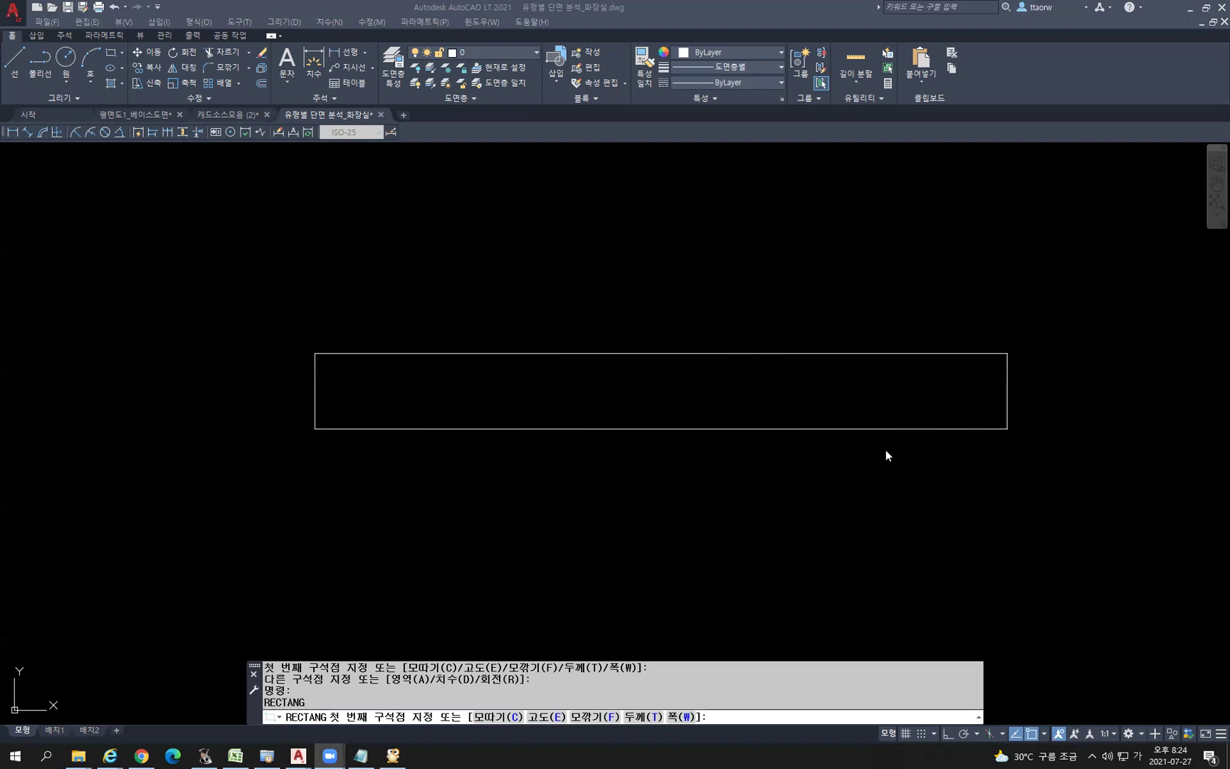
Leave the unfinished Rectangle command and delete the long flat rectangle beside the copied section
left_click(732, 283)
key("Escape")
left_click(1160, 504)
left_click(244, 351)
key("Delete")
Delete the diagonal hatch marks inside the copied section's foundation slab
scroll(580, 325, "down", 4)
scroll(524, 401, "up", 10)
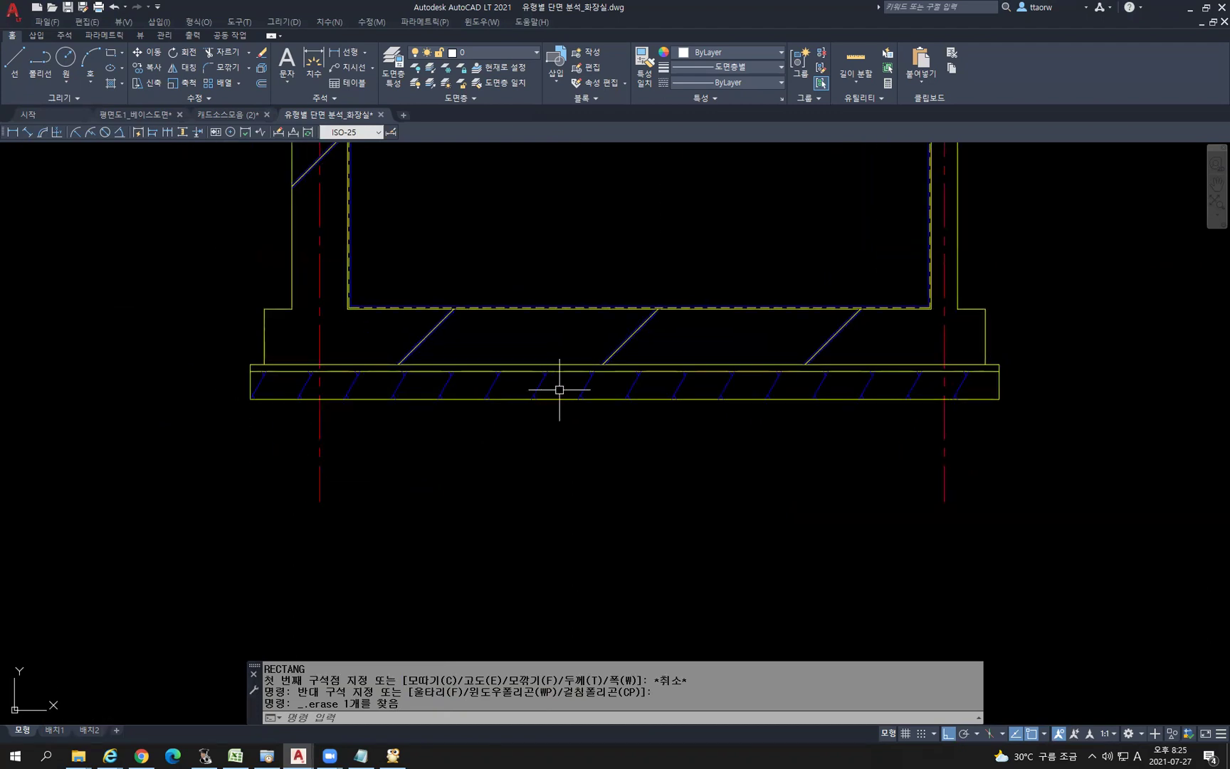
scroll(488, 340, "up", 2)
middle_click_drag(489, 340, 545, 345)
scroll(545, 345, "down", 2)
left_click(1044, 338)
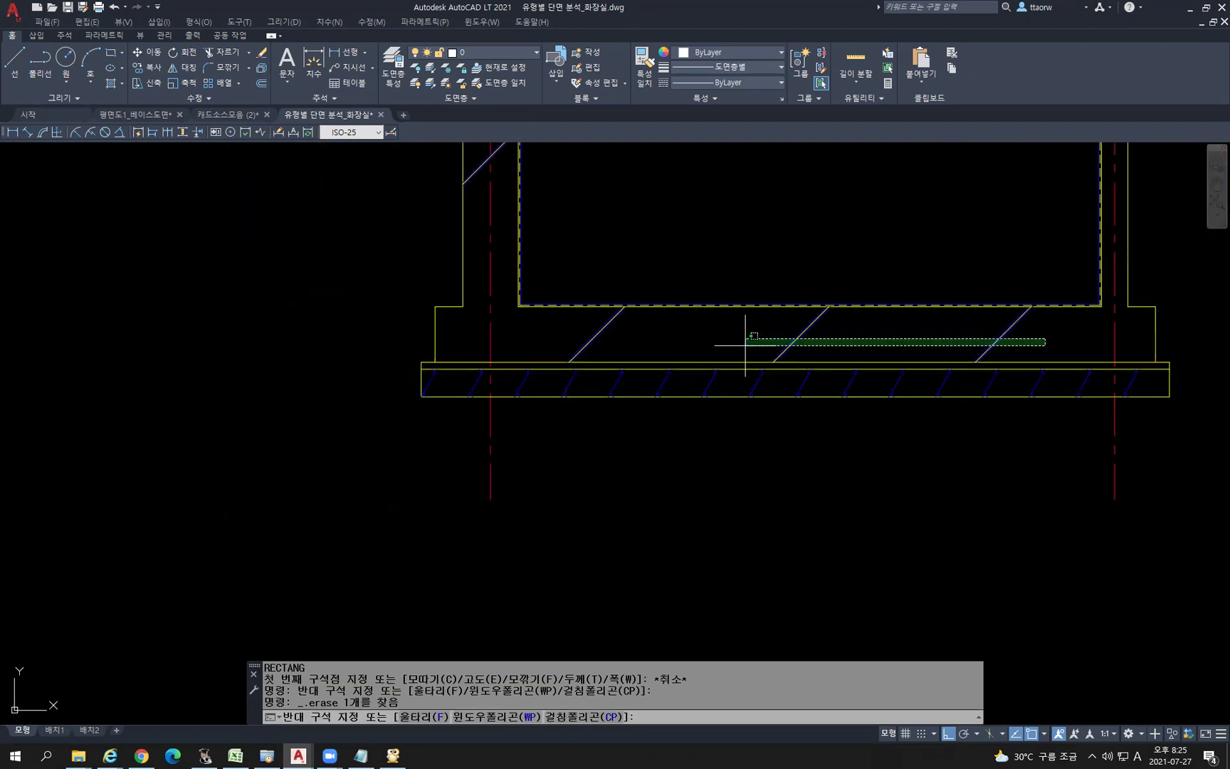
left_click(563, 317)
key("Delete")
Delete all the blue hatch marks in the thin layer beneath the copied section's foundation slab
left_click(399, 365)
left_click(1043, 486)
key("Delete")
scroll(993, 394, "up", 2)
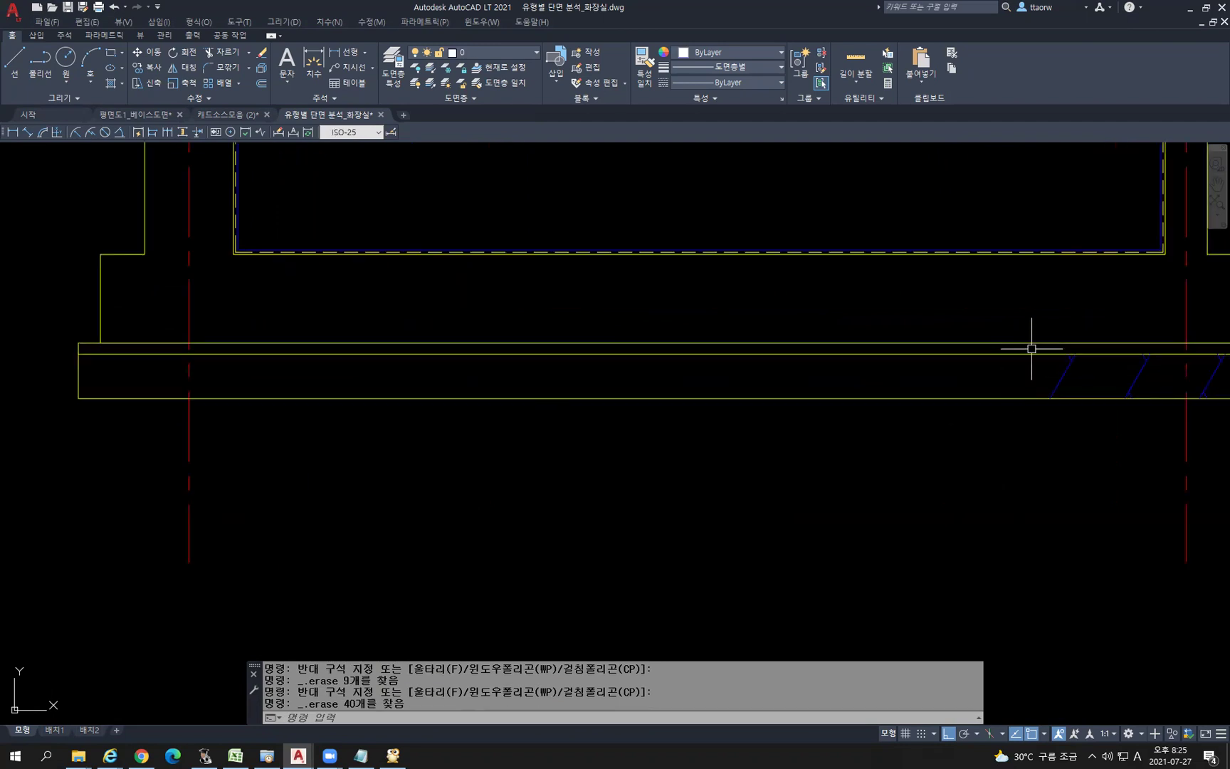
scroll(1031, 349, "down", 3)
left_click(785, 376)
left_click(993, 453)
key("Delete")
scroll(987, 453, "down", 1)
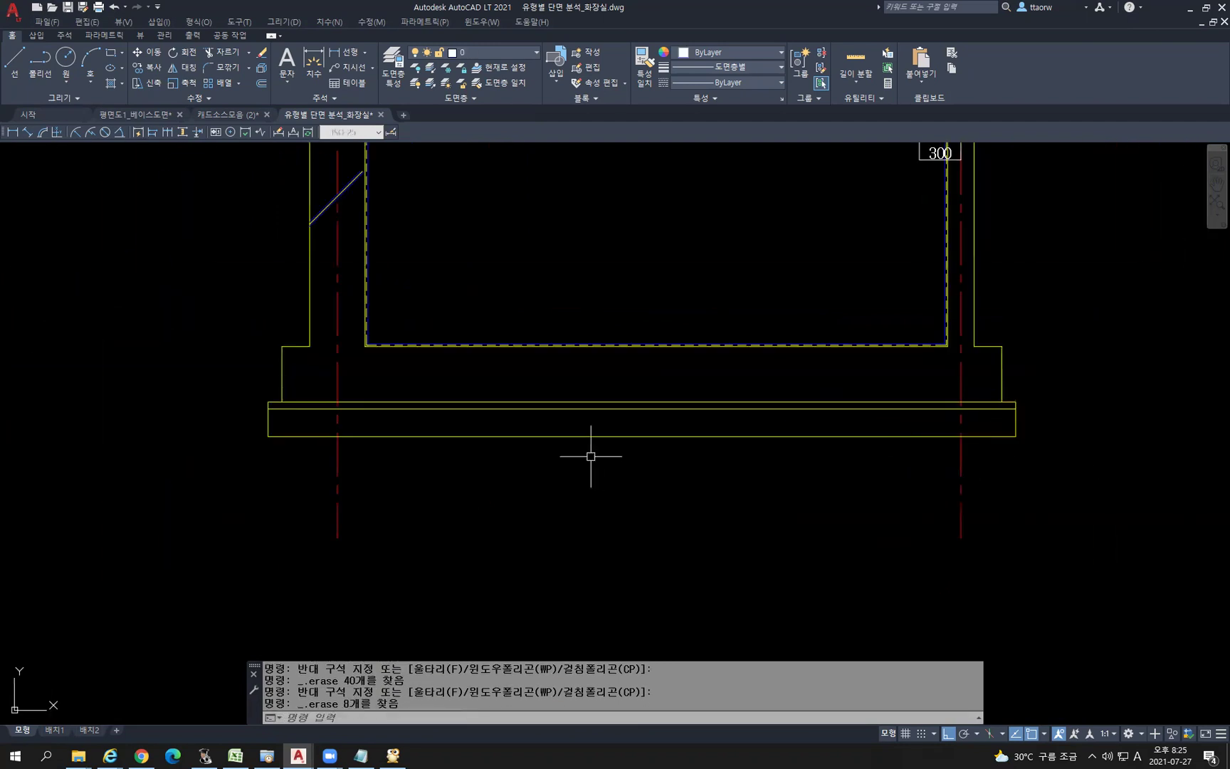
Offset the slab's underside line and the lowest line of the layer beneath it 50 upward each
key("Escape")
type("o")
key("Return")
type("50")
key("Return")
scroll(612, 394, "up", 2)
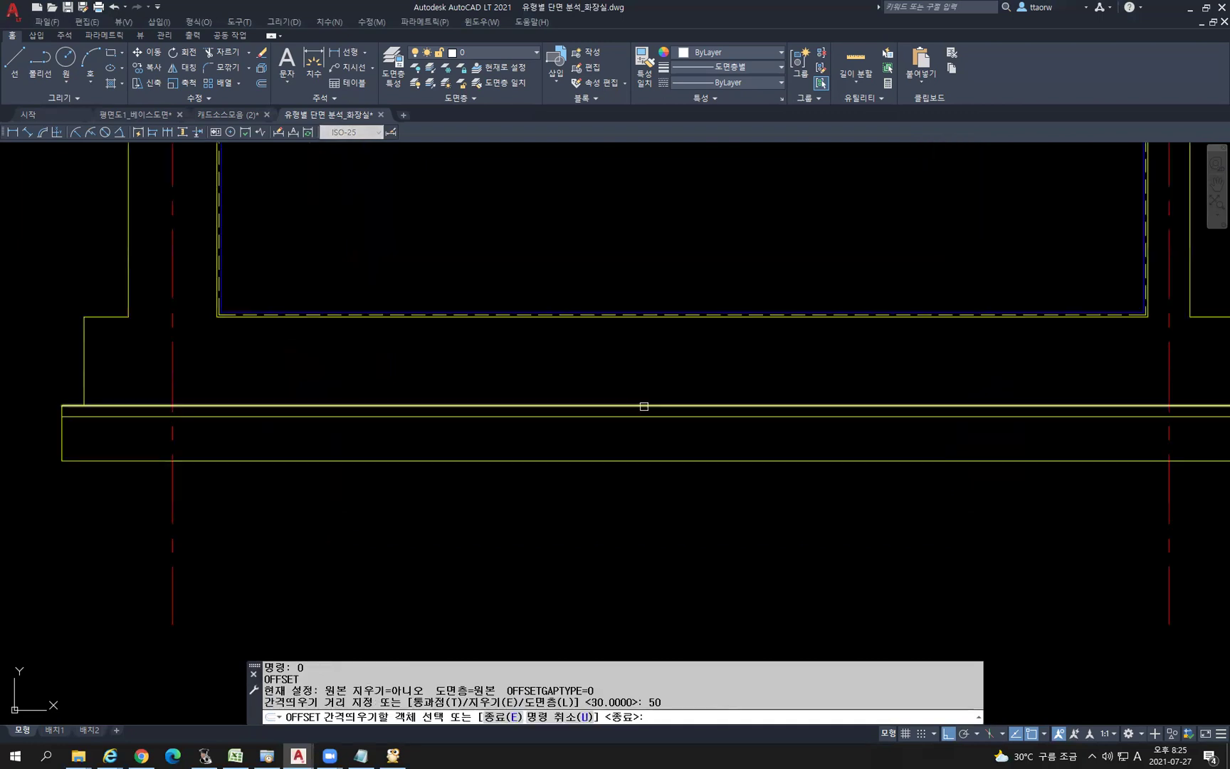
left_click(642, 406)
left_click(653, 381)
left_click(669, 460)
left_click(676, 437)
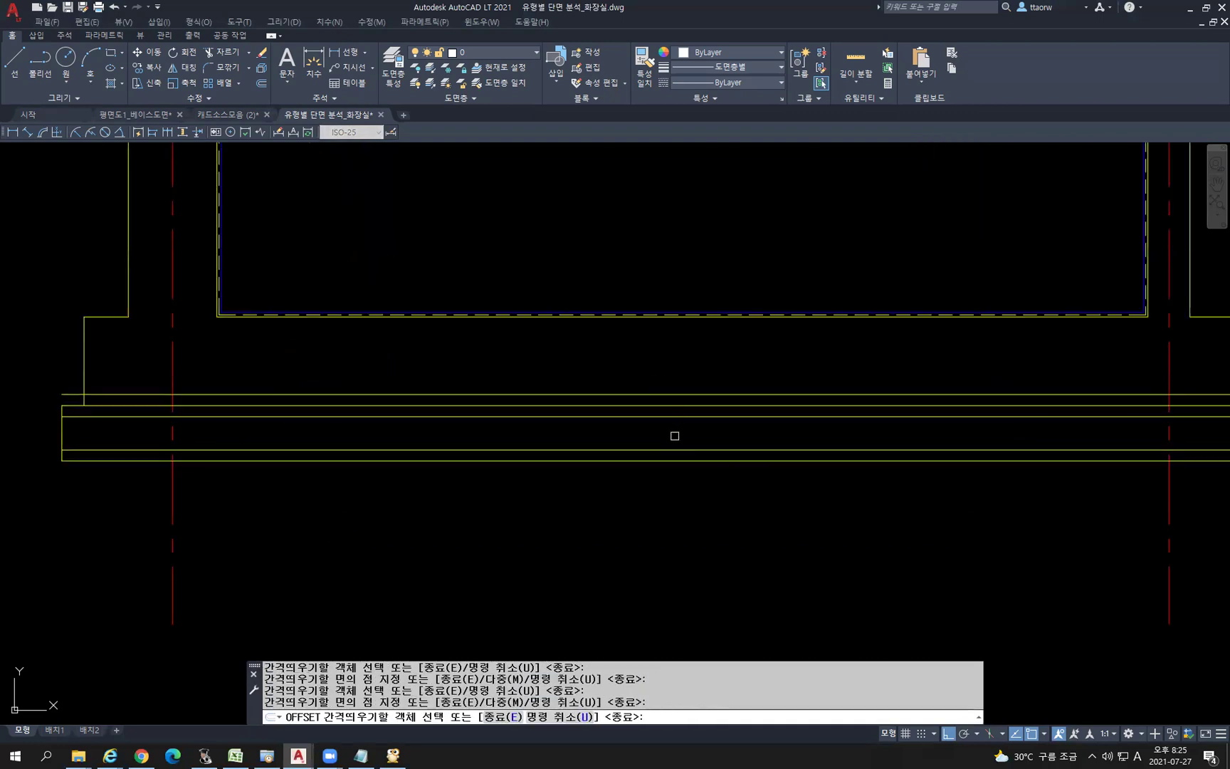
scroll(673, 435, "down", 3)
key("Escape")
Draw a vertical line from the midpoint of the slab's top edge down past the foundation's lowest line
type("l")
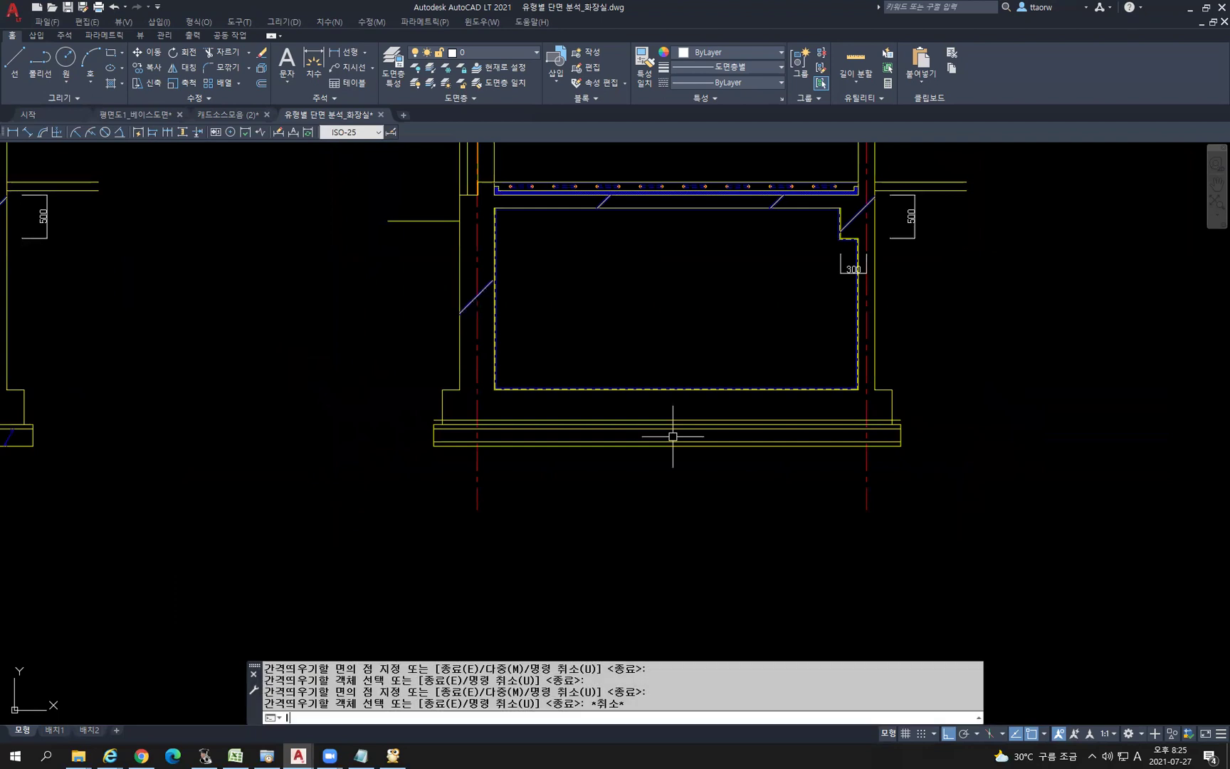
key("Return")
scroll(672, 436, "up", 3)
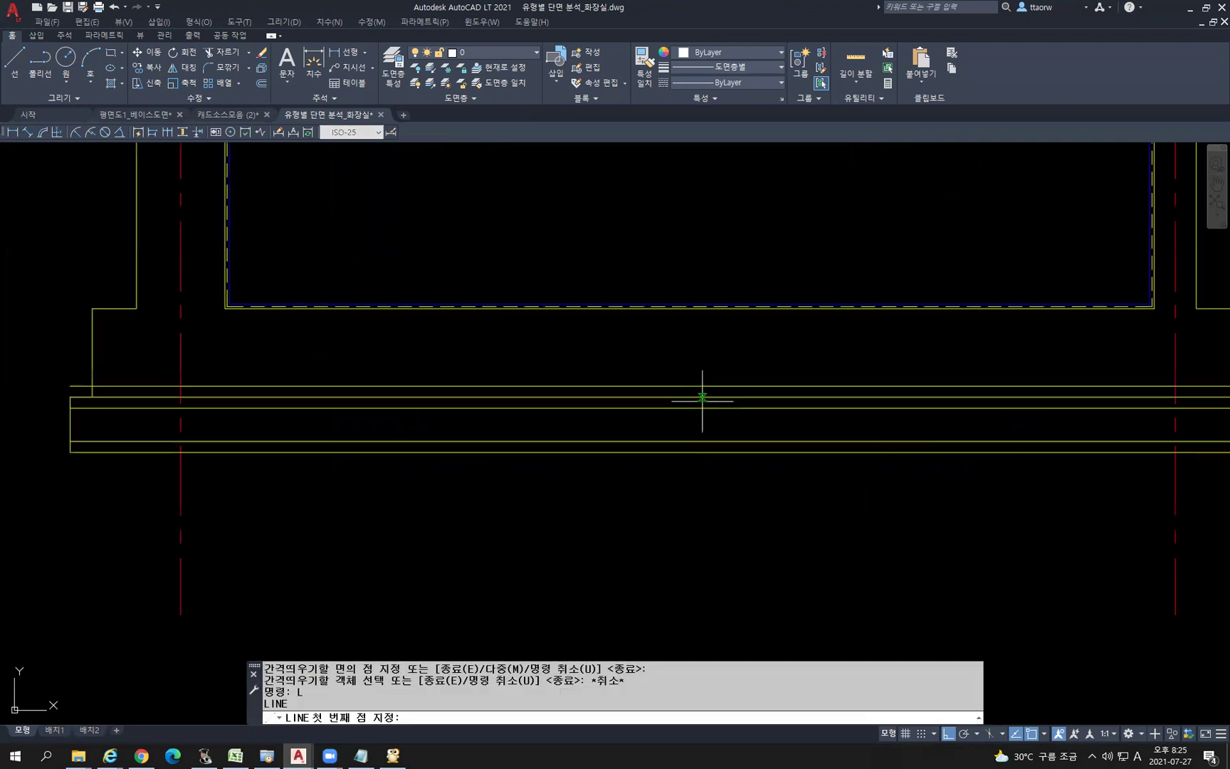
left_click(692, 309)
left_click(697, 582)
key("Return")
scroll(669, 549, "down", 2)
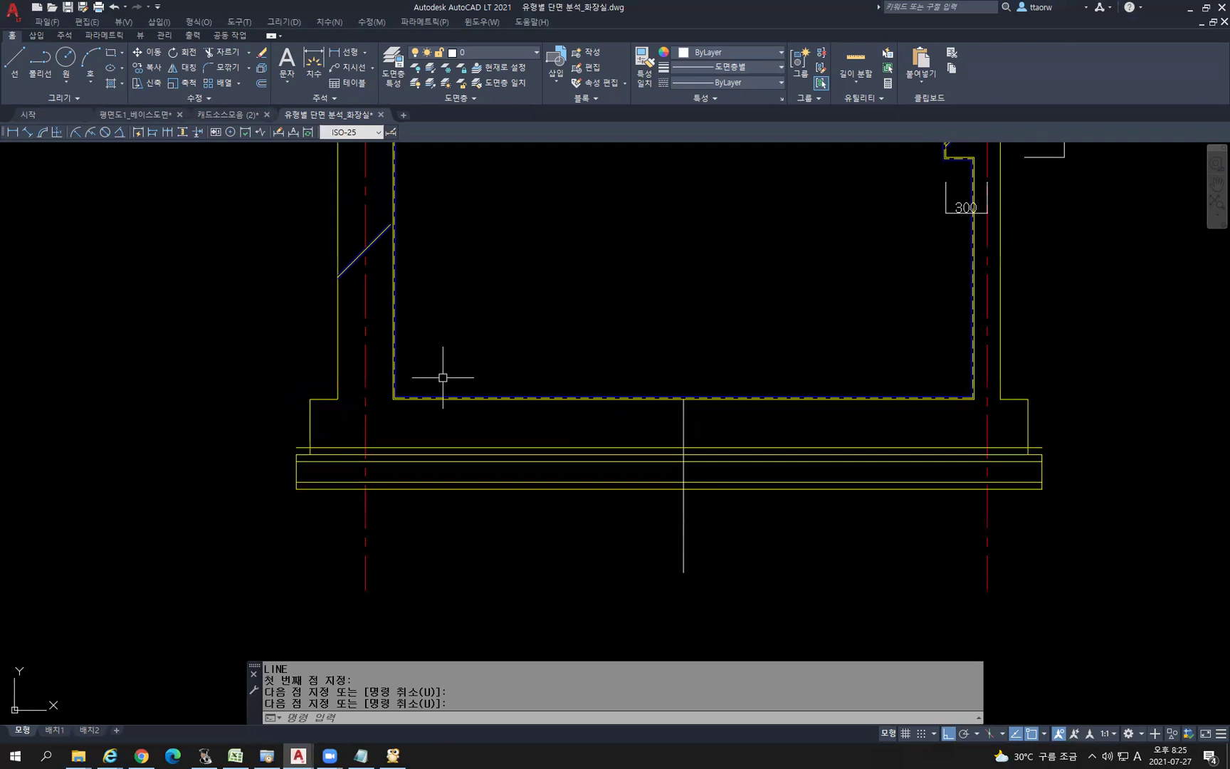
Add a linear dimension across the inner width of the space above the foundation slab
left_click(335, 52)
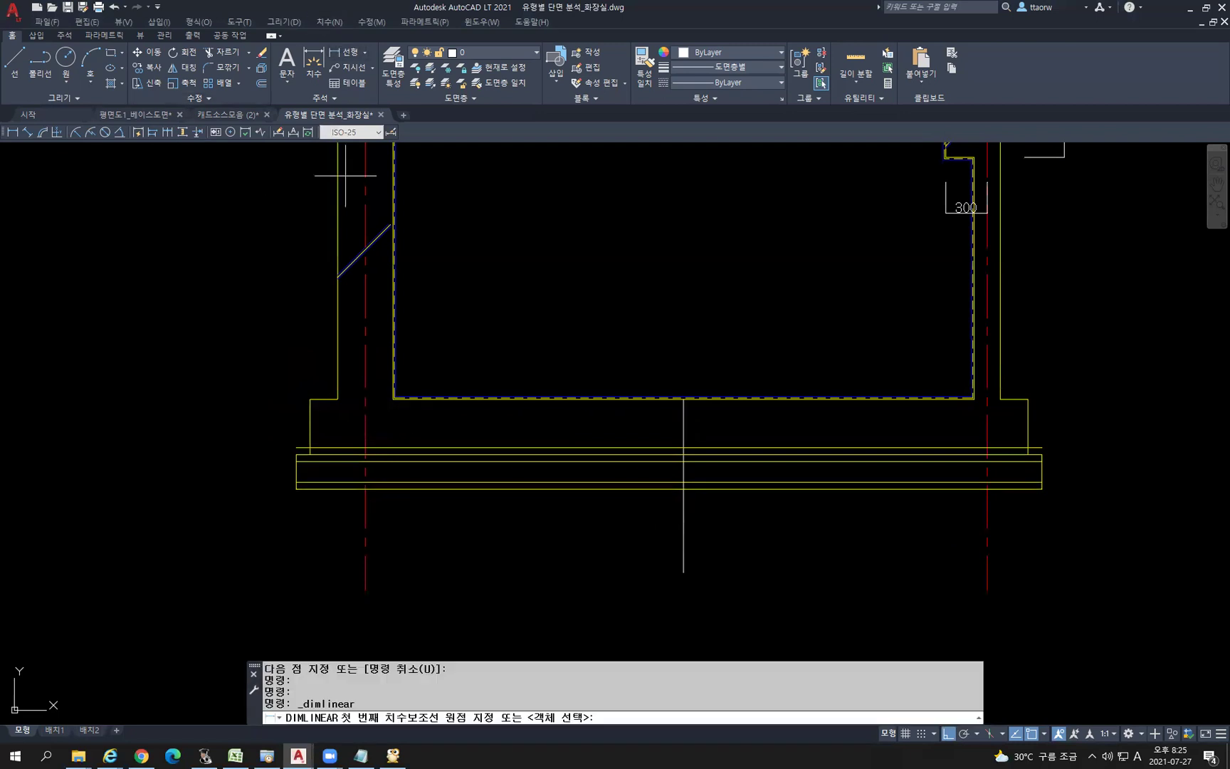
left_click(393, 399)
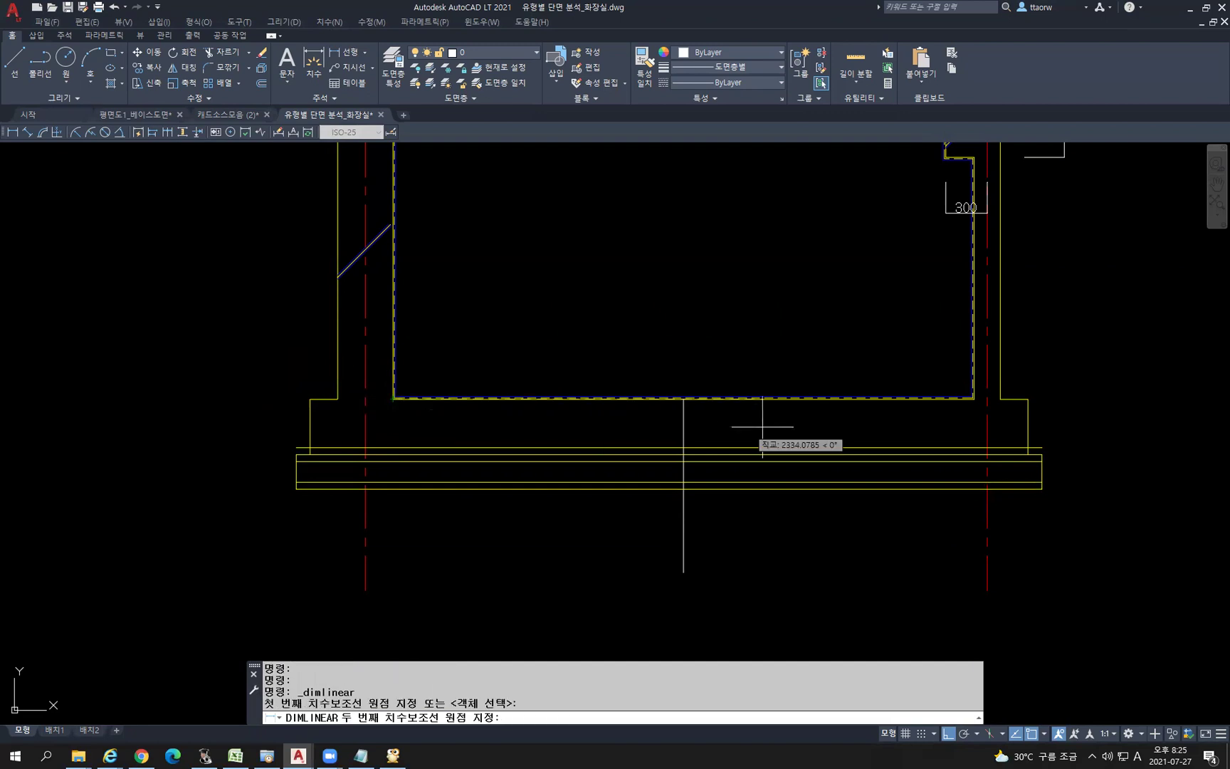
left_click(973, 398)
left_click(714, 335)
key("Escape")
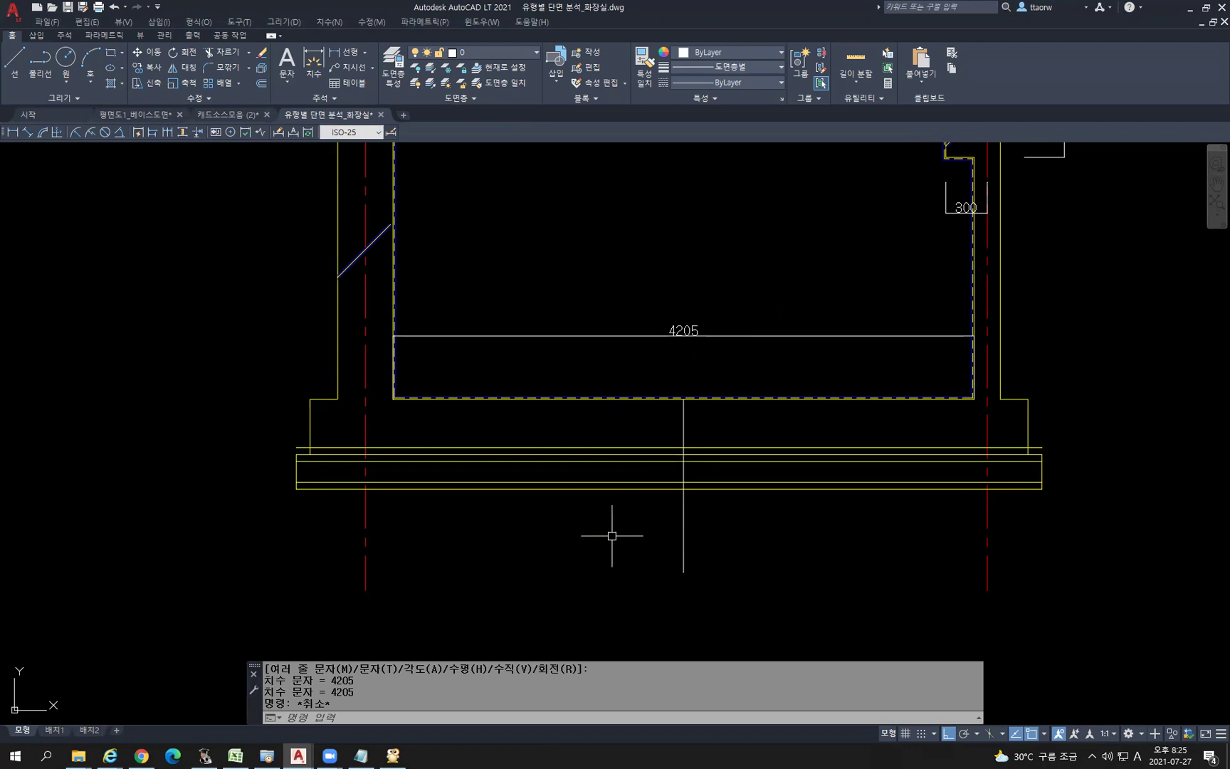
Draw a helper line along the slab's top edge from the central vertical line to the inner left corner
type("l")
key("Return")
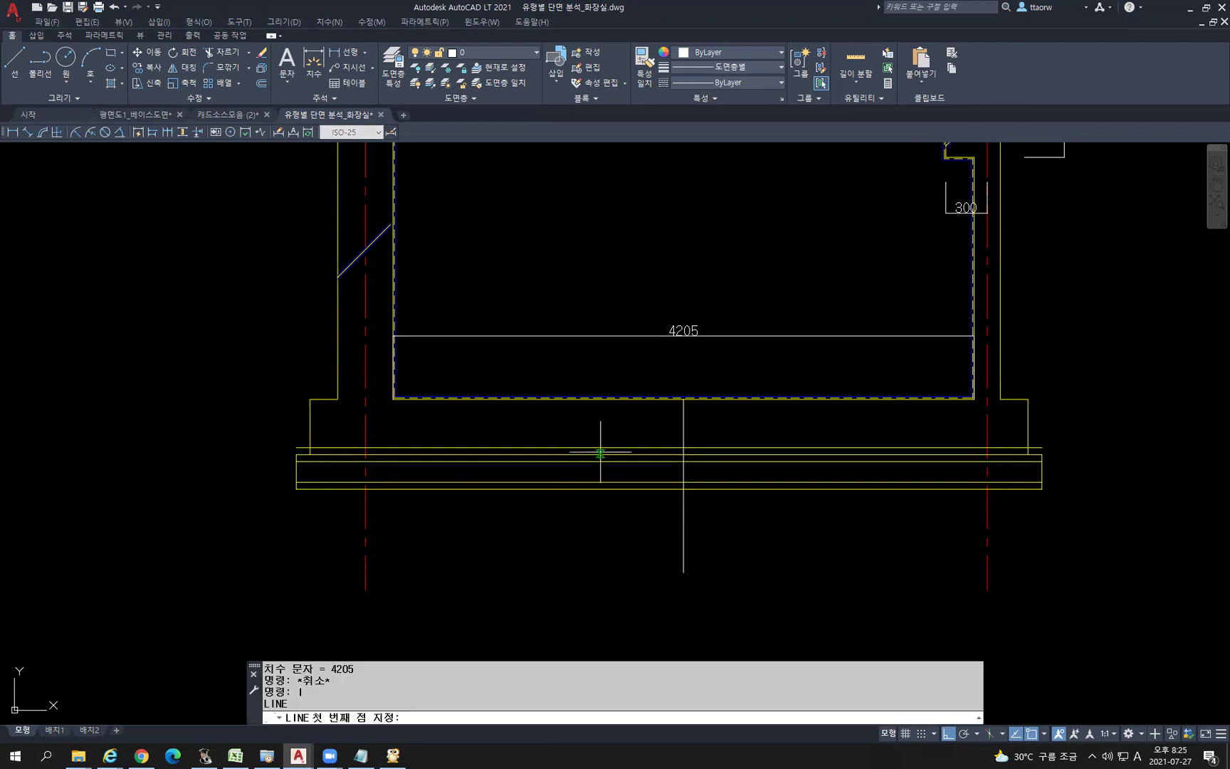
left_click(684, 398)
left_click(396, 398)
key("Return")
Draw a vertical line from the helper line's midpoint down past the foundation to mark the quarter point
key("Return")
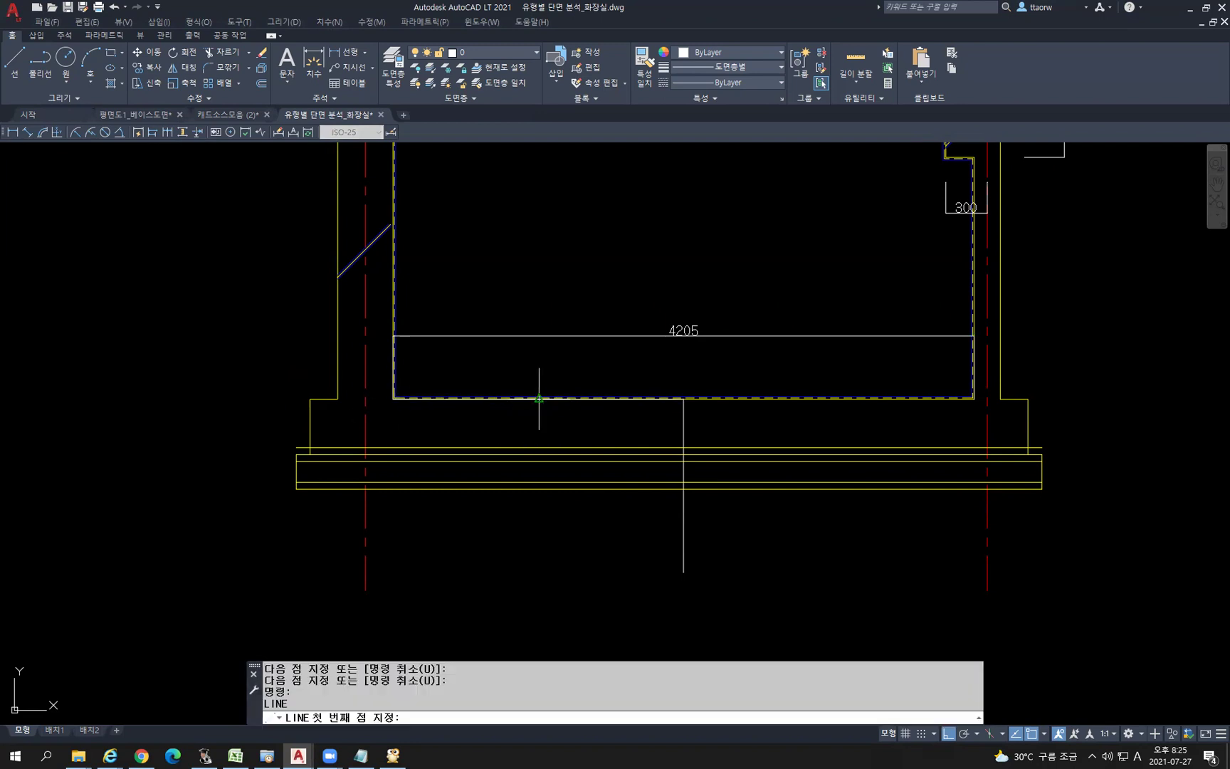
left_click(539, 399)
left_click(498, 591)
key("Return")
key("Return")
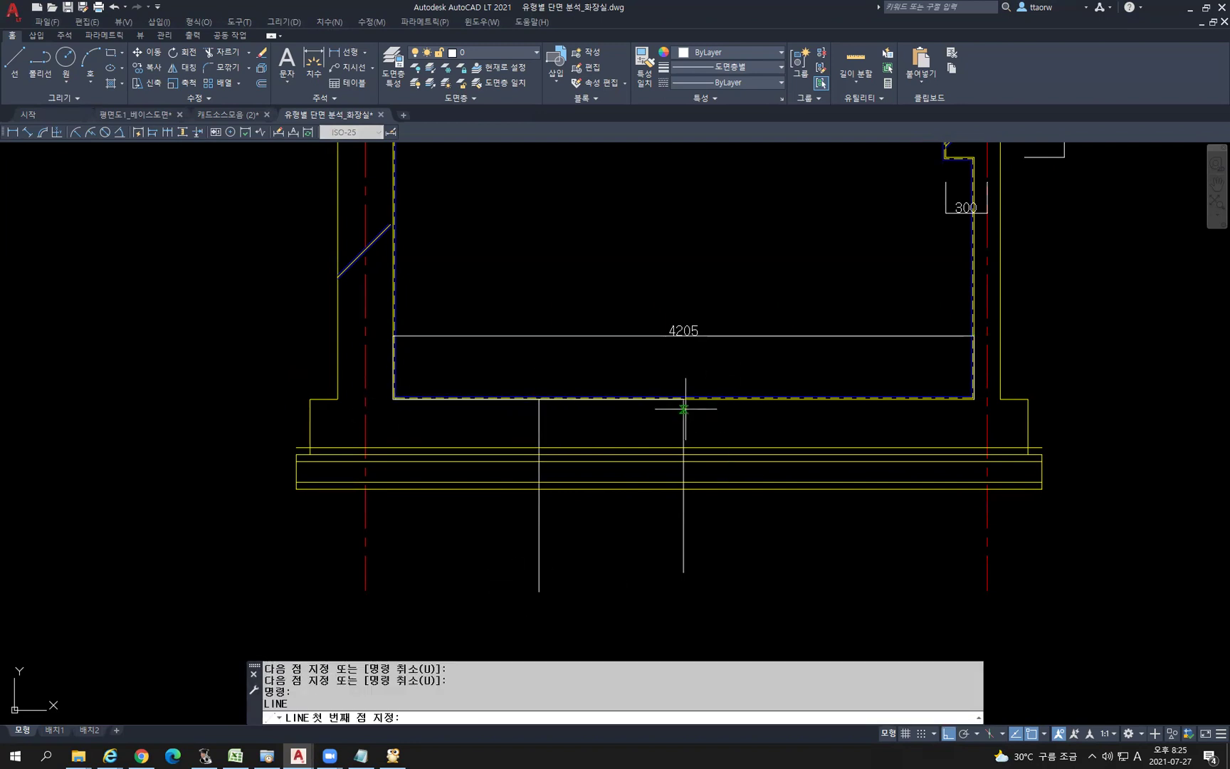
key("Escape")
Delete the horizontal helper line on the slab's top edge and the inner width dimension
scroll(524, 476, "up", 2)
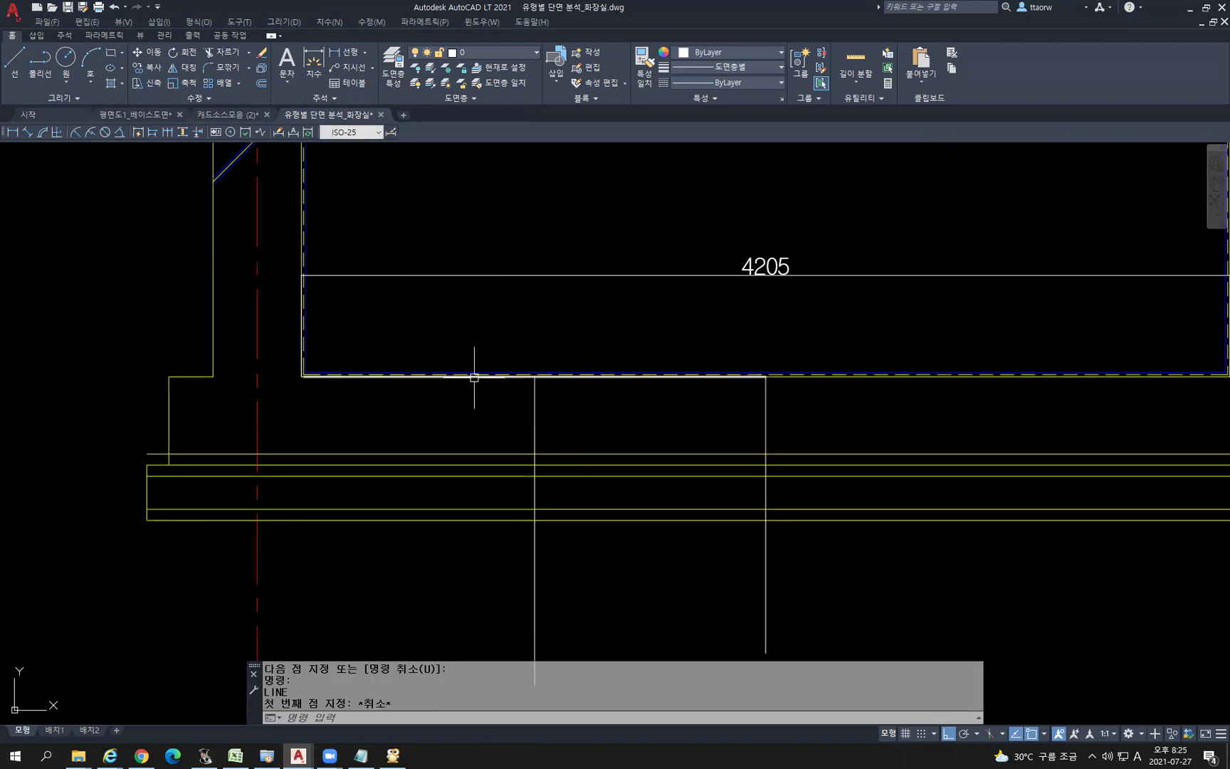
left_click(473, 377)
key("Delete")
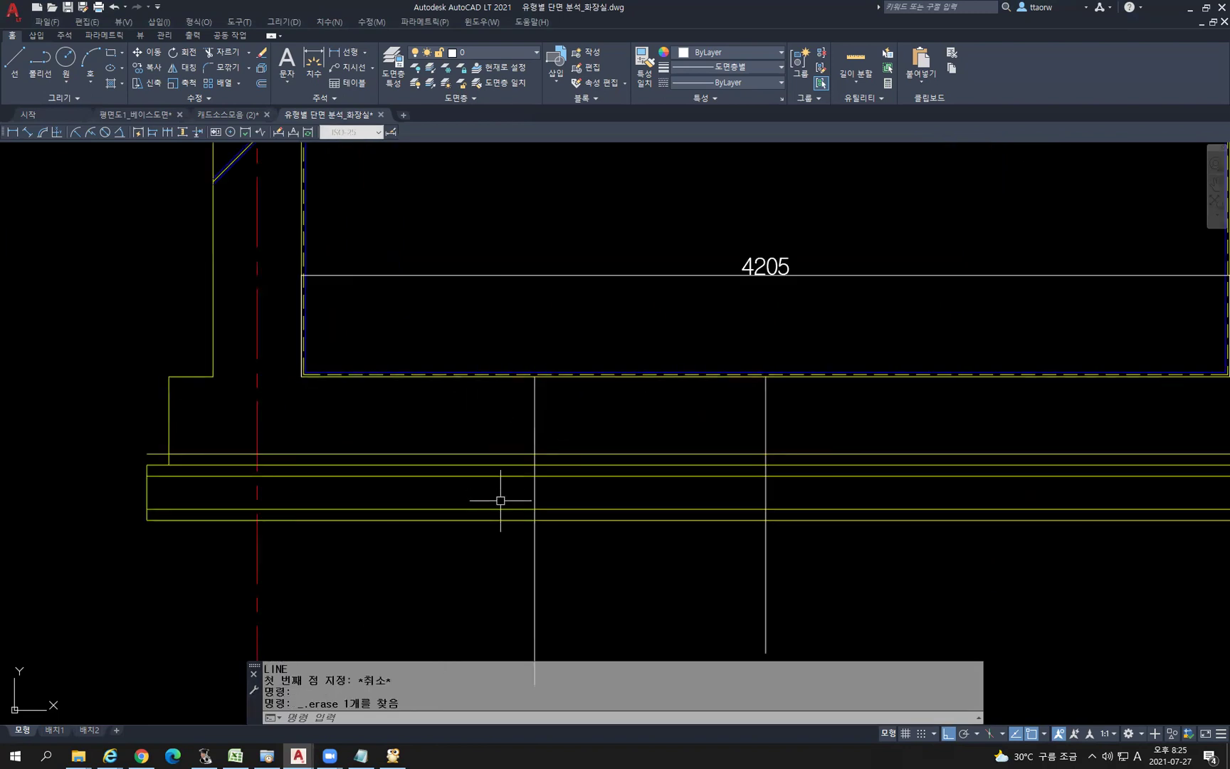
left_click(790, 311)
left_click(659, 274)
key("Delete")
Turn on 45° polar tracking and draw a 45° line up and right from the quarter line's intersection with the slab's underside
middle_click_drag(532, 477, 512, 323)
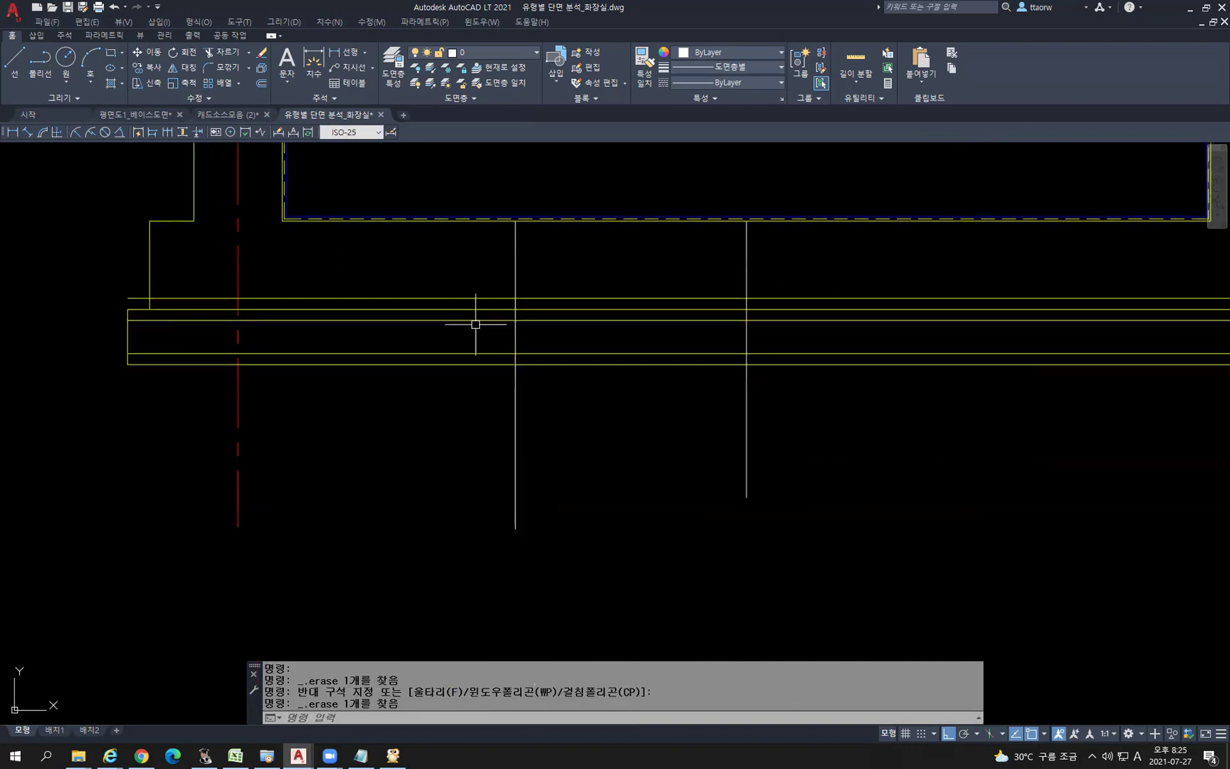
scroll(475, 324, "up", 2)
left_click(967, 734)
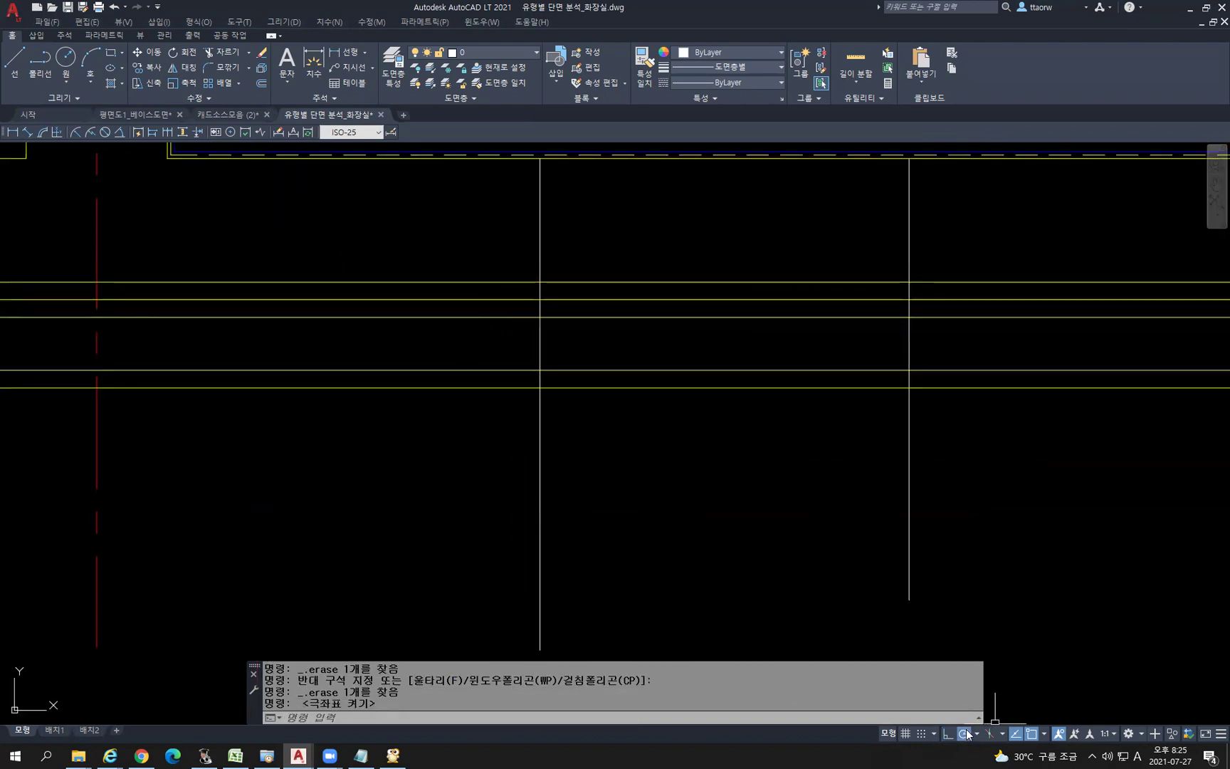
left_click(976, 733)
left_click(993, 587)
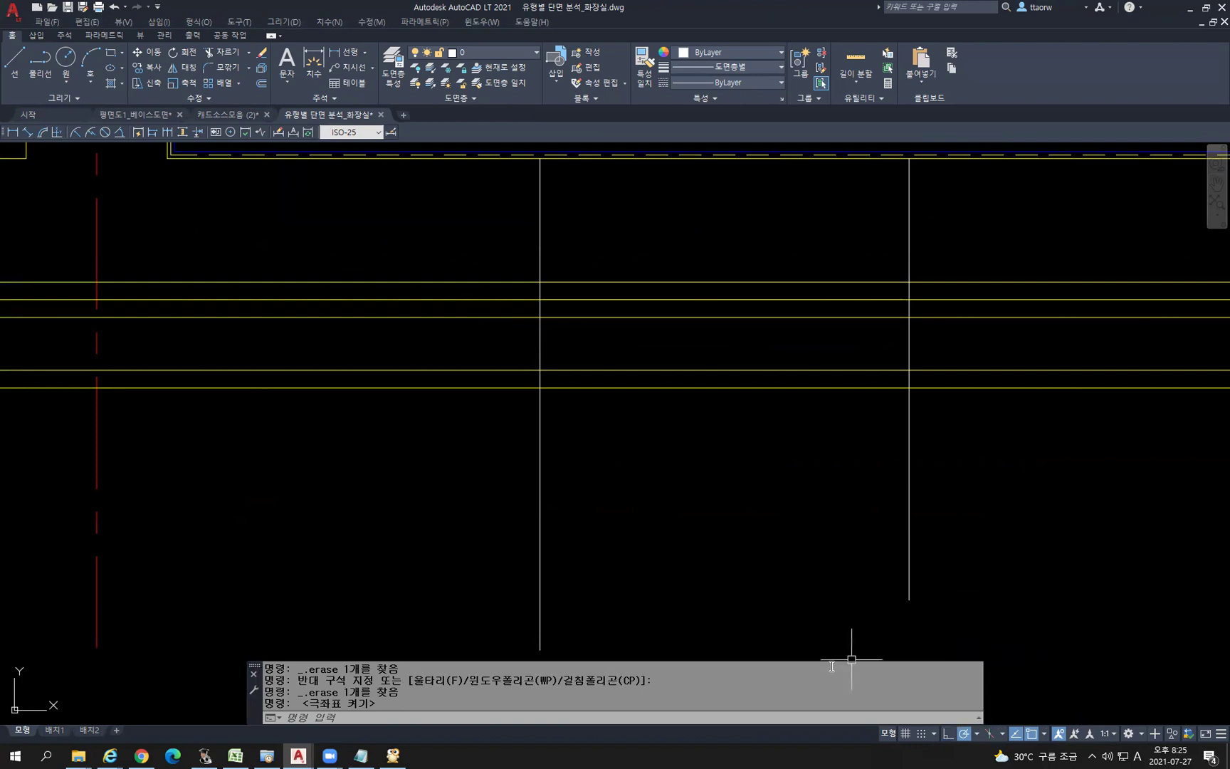
type("l")
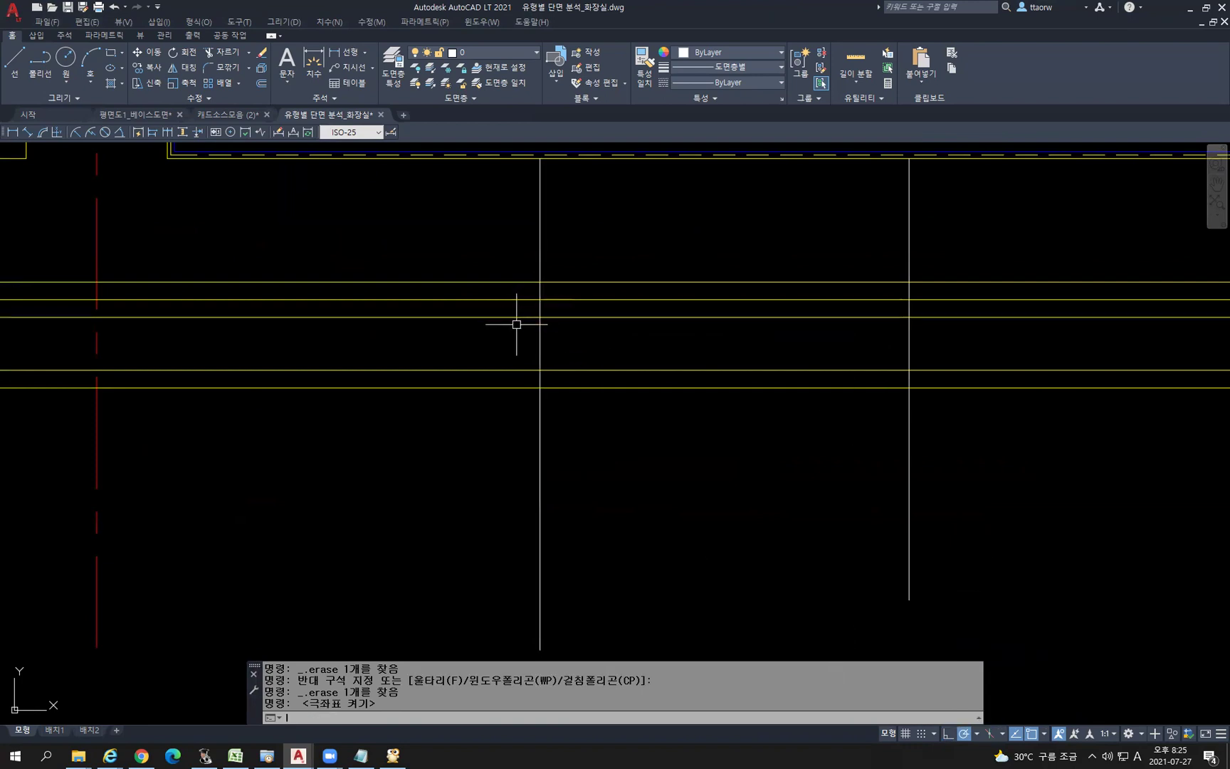
key("Return")
left_click(540, 299)
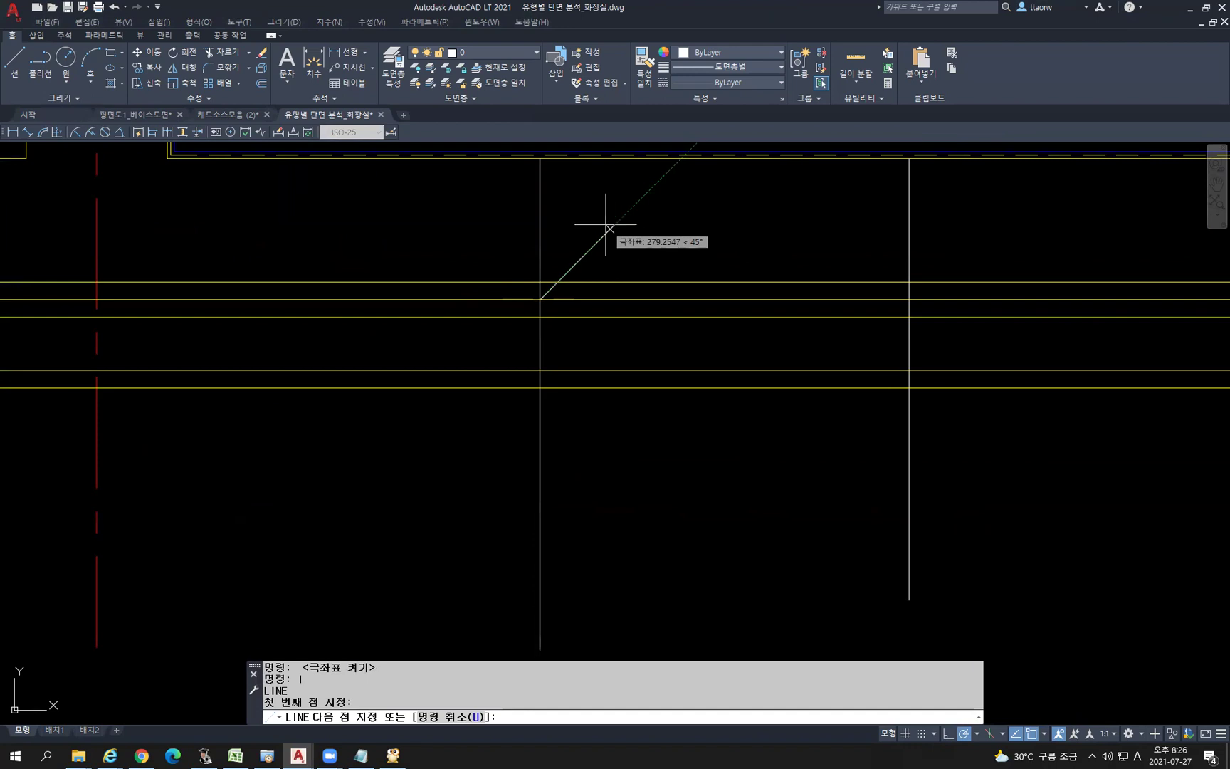
left_click(606, 233)
key("Escape")
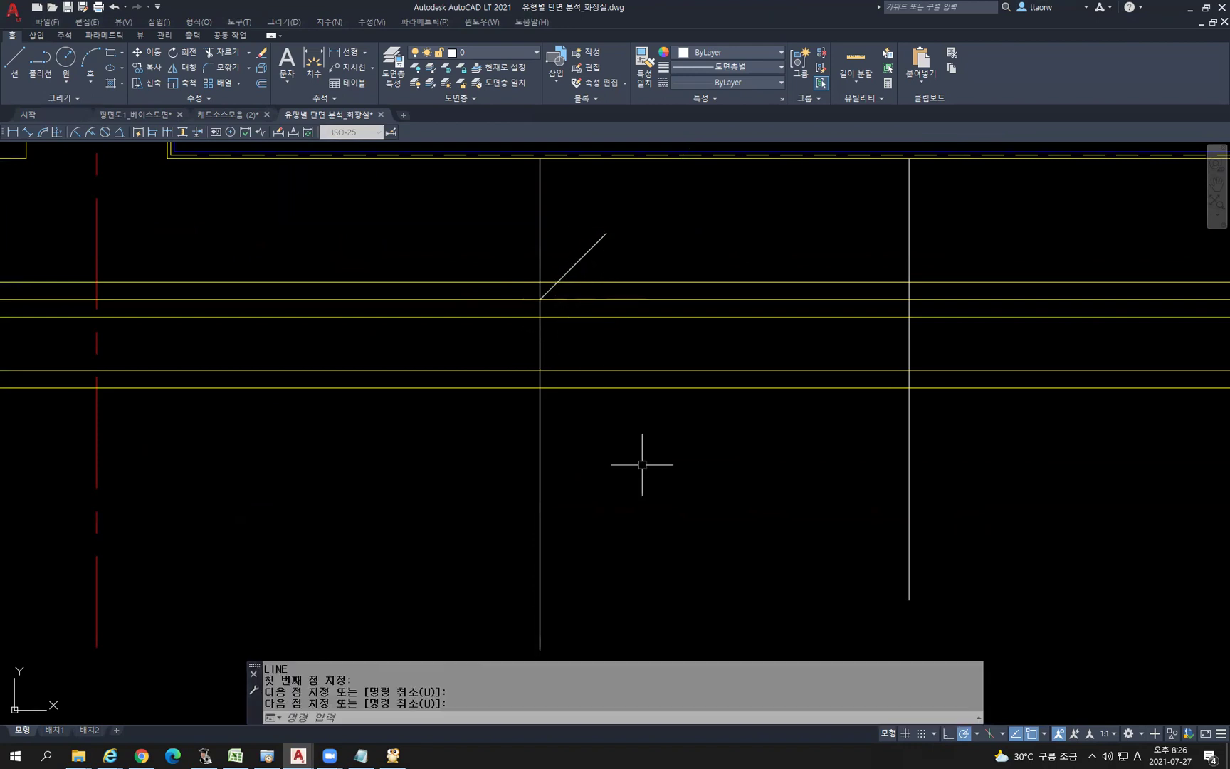
Offset the 45° line 50 toward its lower right side
type("o")
key("Return")
type("50")
key("Return")
left_click(573, 261)
left_click(634, 285)
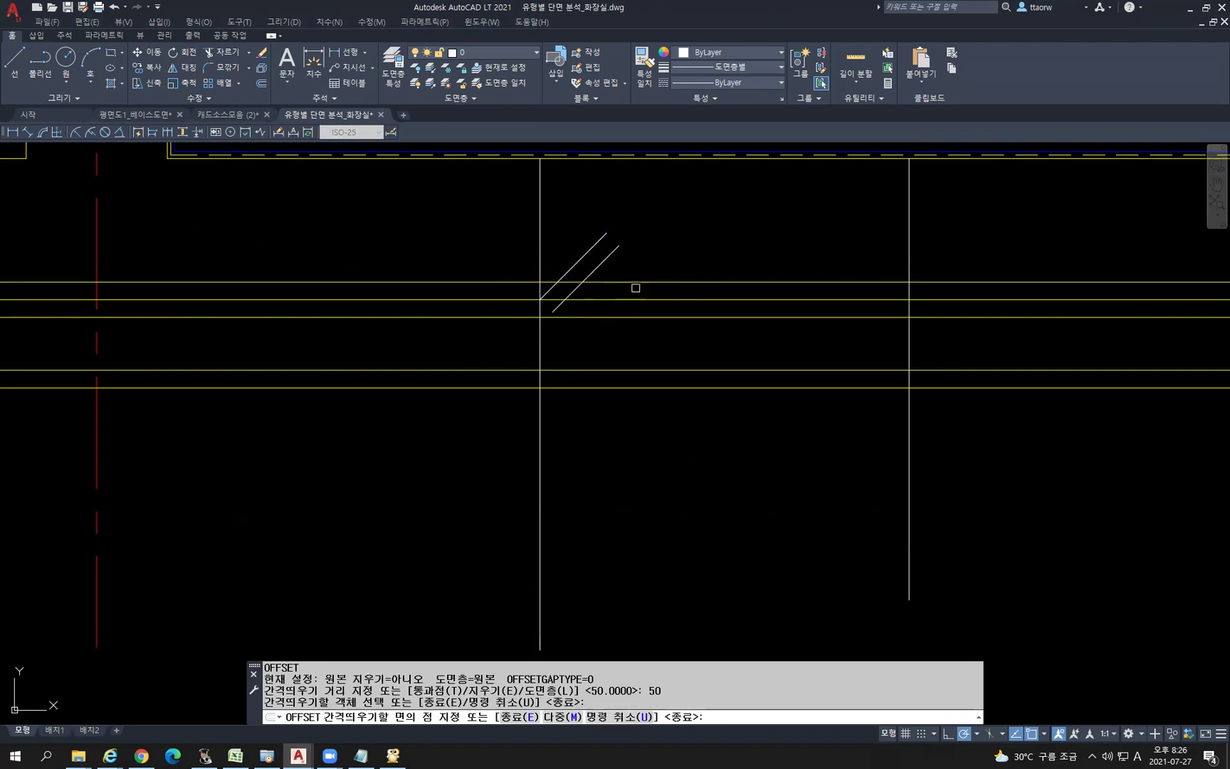
key("Return")
Offset the second 45° line 200 further toward the lower right
key("Return")
type("200")
key("Return")
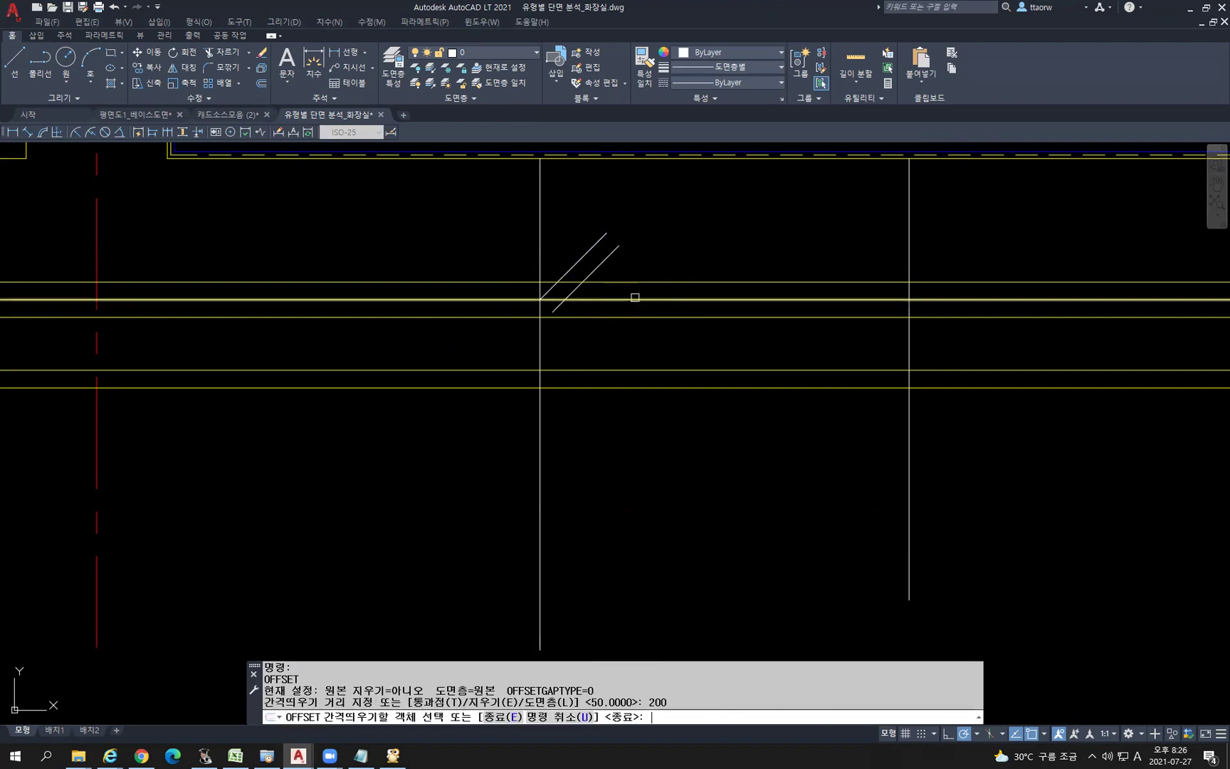
left_click(610, 255)
left_click(715, 429)
key("Escape")
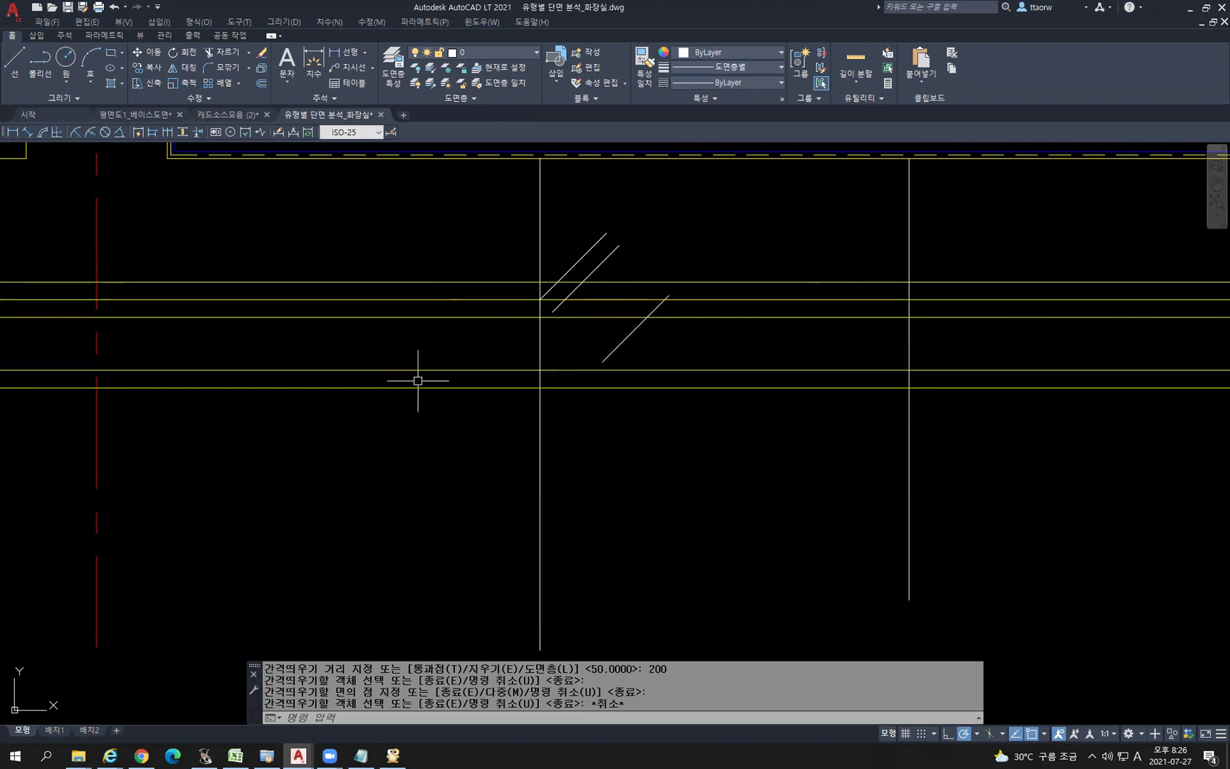
key("Escape")
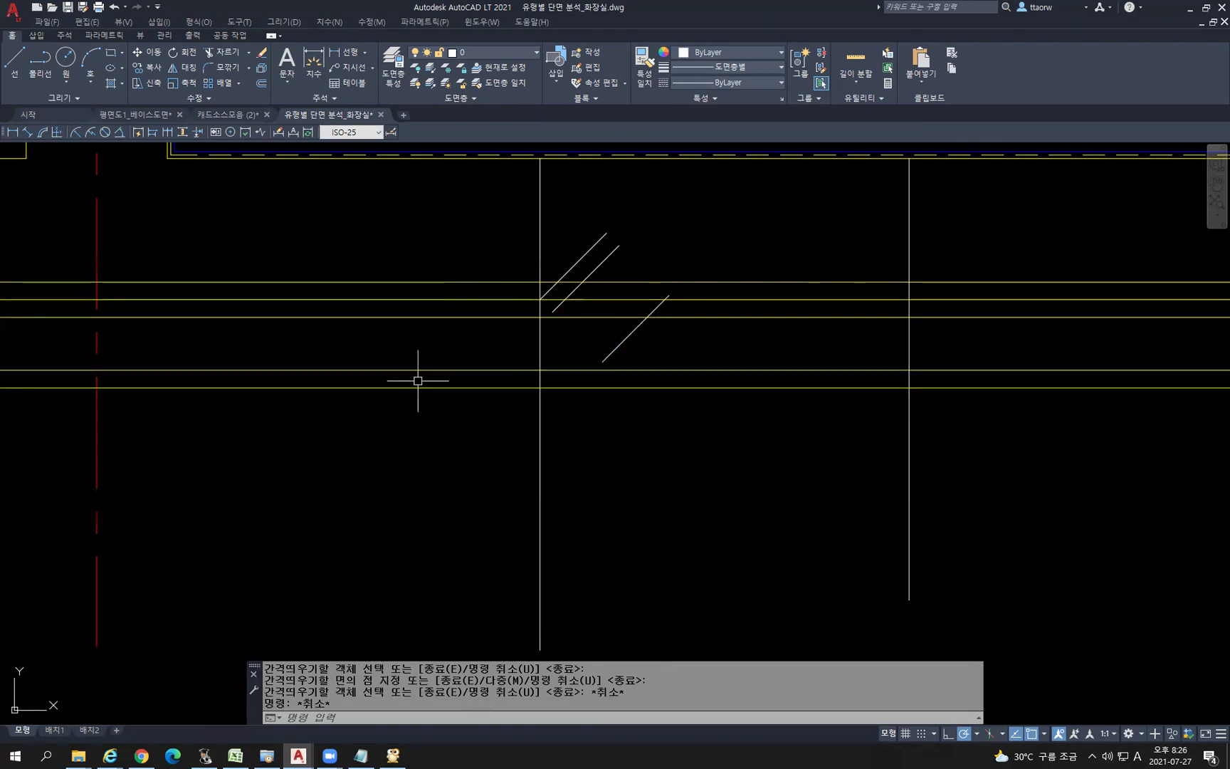
Fillet the lowest 45° line at radius 0 to the slab's bottom line on its left and the raised line on its right
type("f")
key("Return")
type("m")
key("Return")
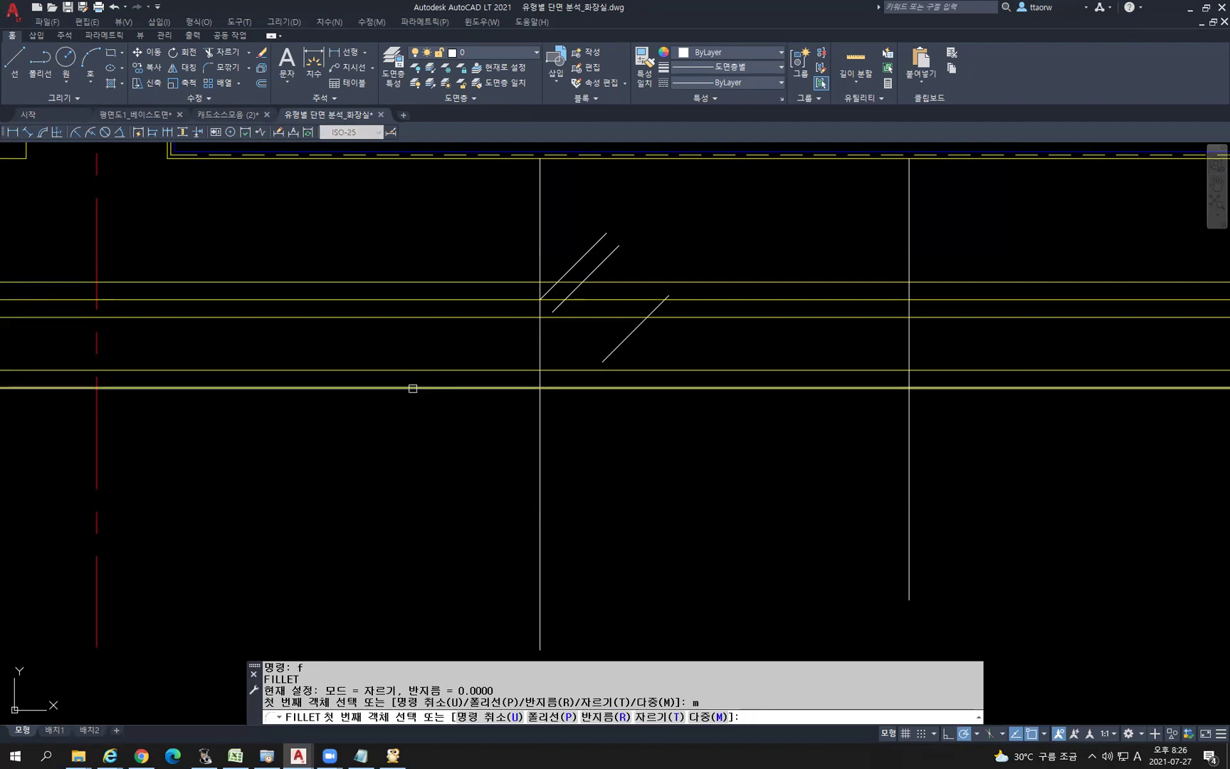
left_click(413, 388)
left_click(605, 356)
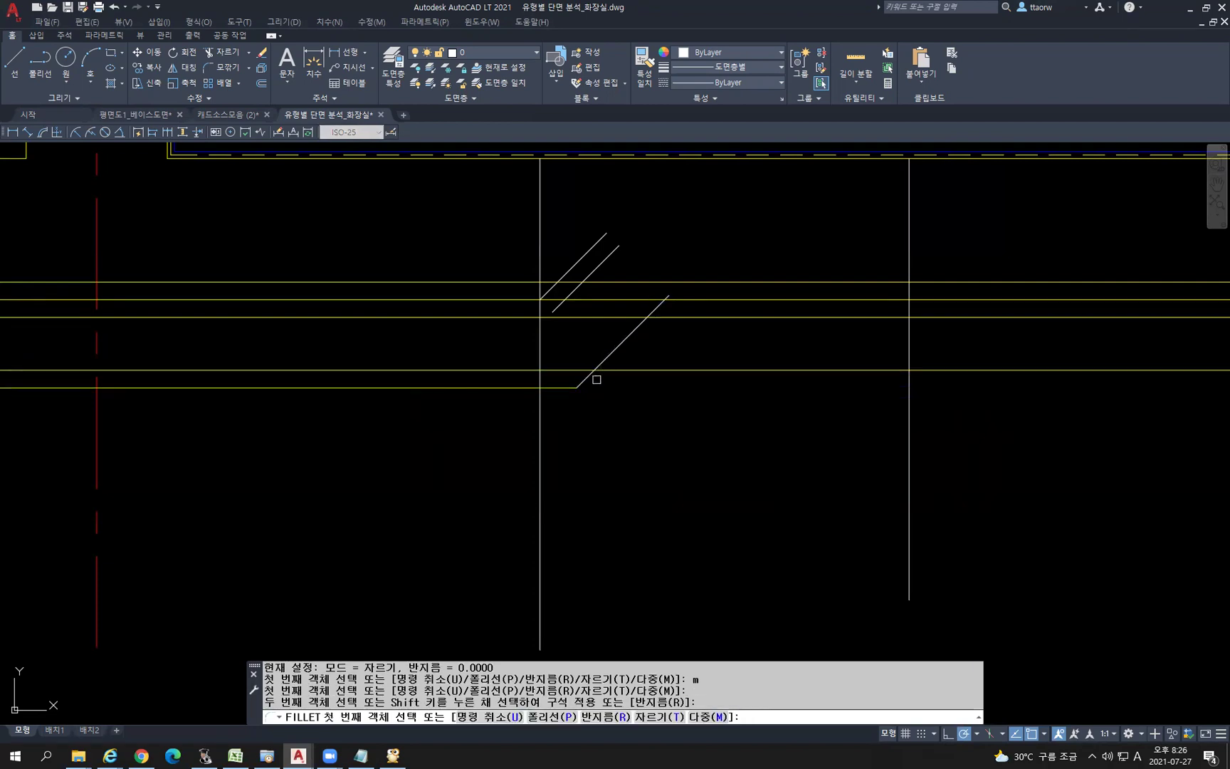
left_click(585, 379)
left_click(624, 370)
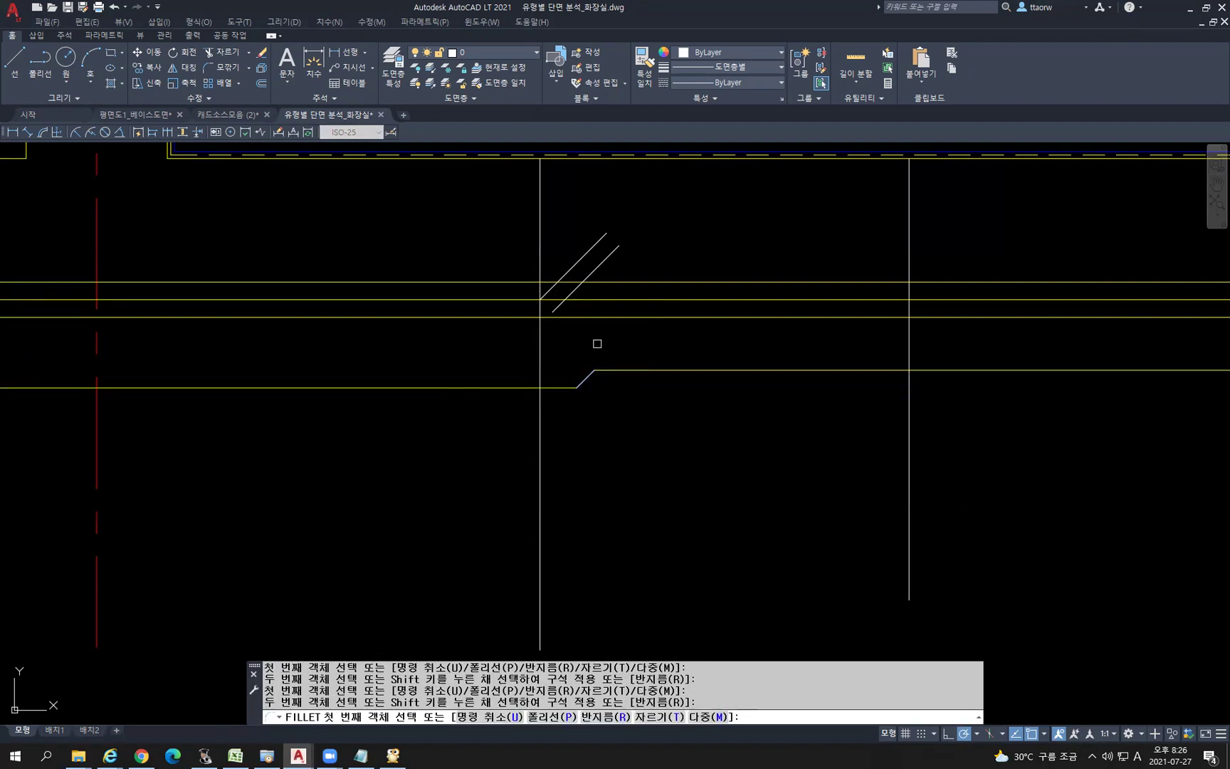
Fillet the second 45° line to the slab's third horizontal line and the first 45° line to its uppermost horizontal line
left_click(503, 316)
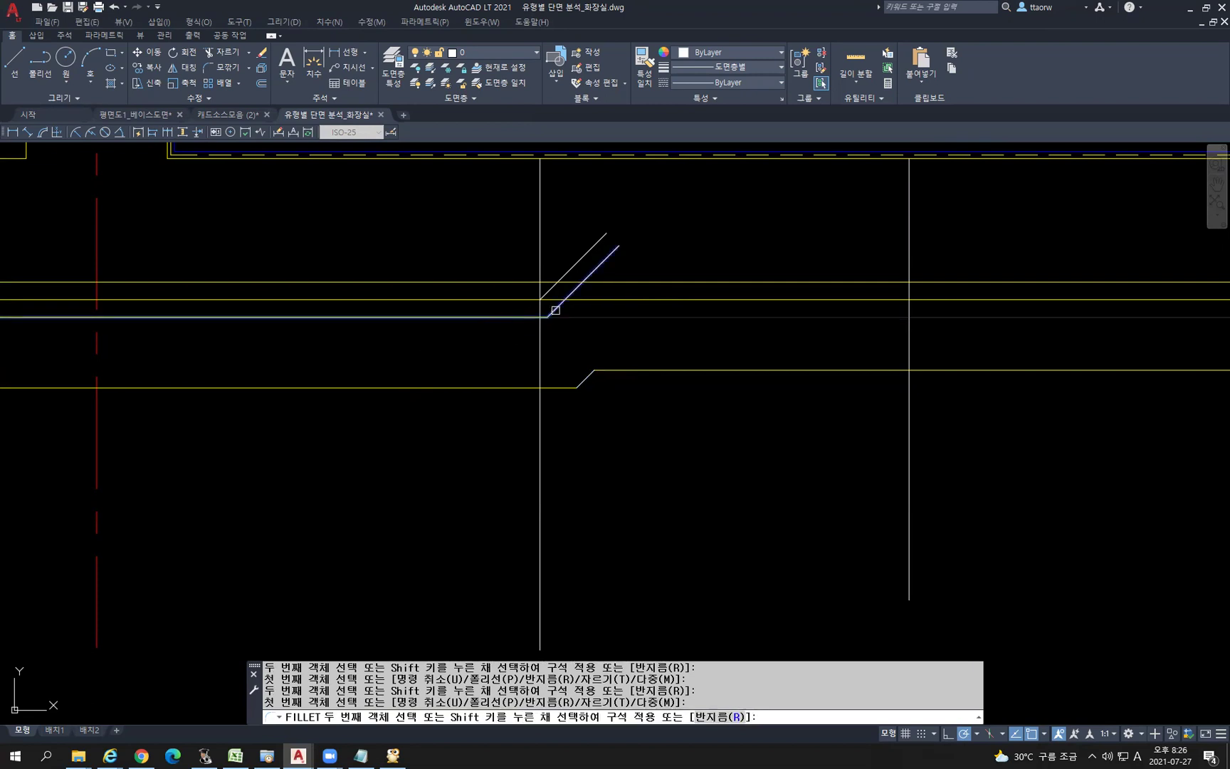
left_click(556, 307)
left_click(553, 289)
left_click(566, 282)
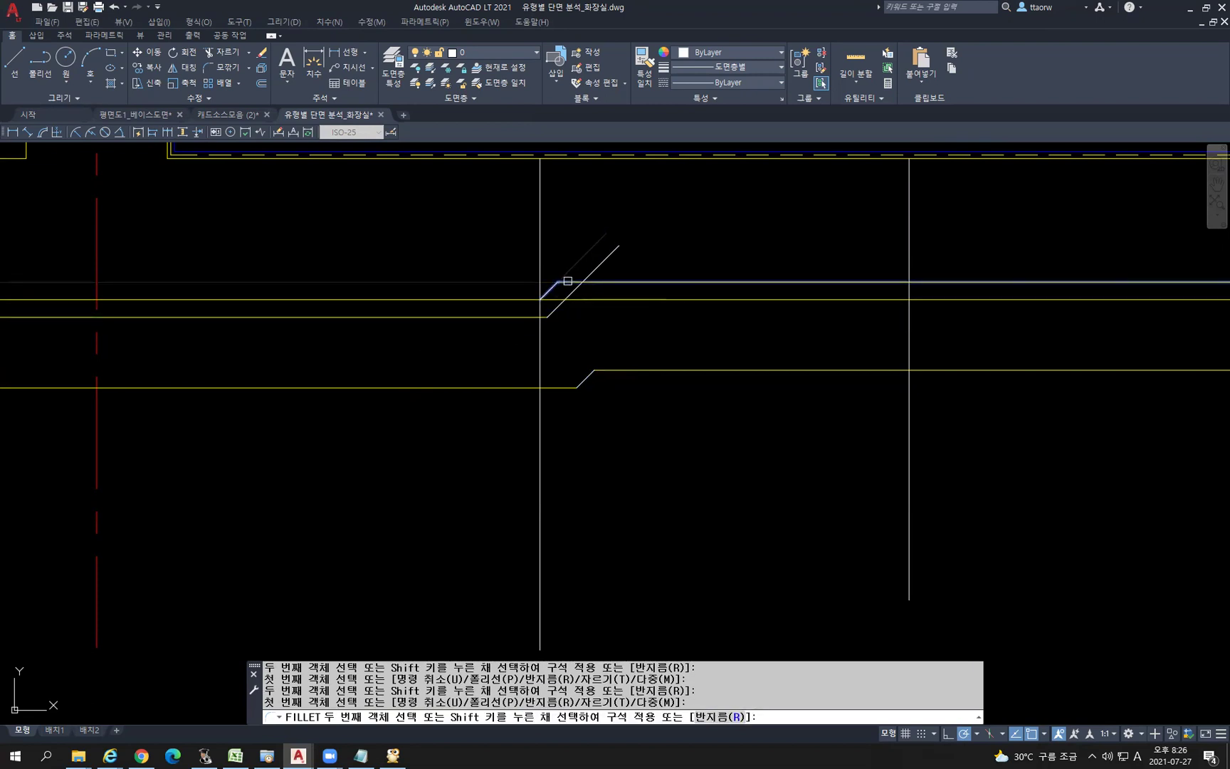
key("Escape")
Trim the second 45° line above the middle horizontal line and remove that line's piece between the two slopes
type("tr")
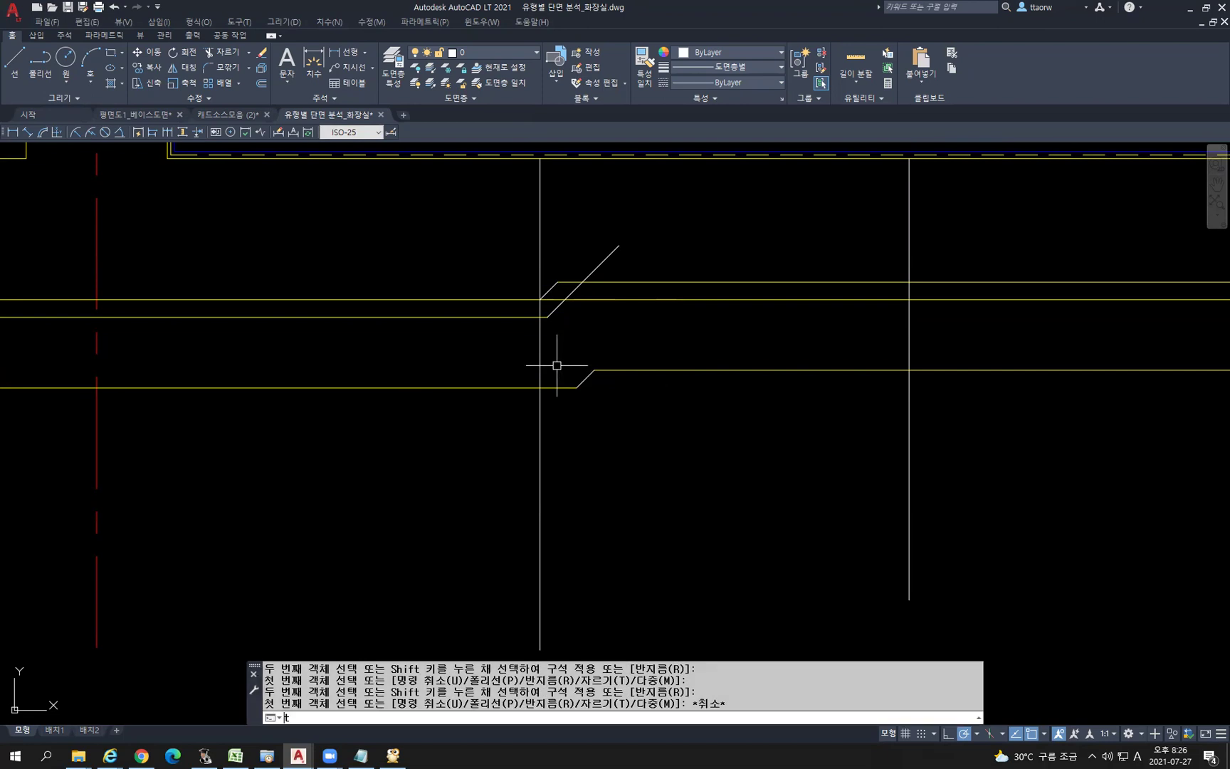
key("Return")
left_click(609, 337)
left_click(518, 258)
key("Return")
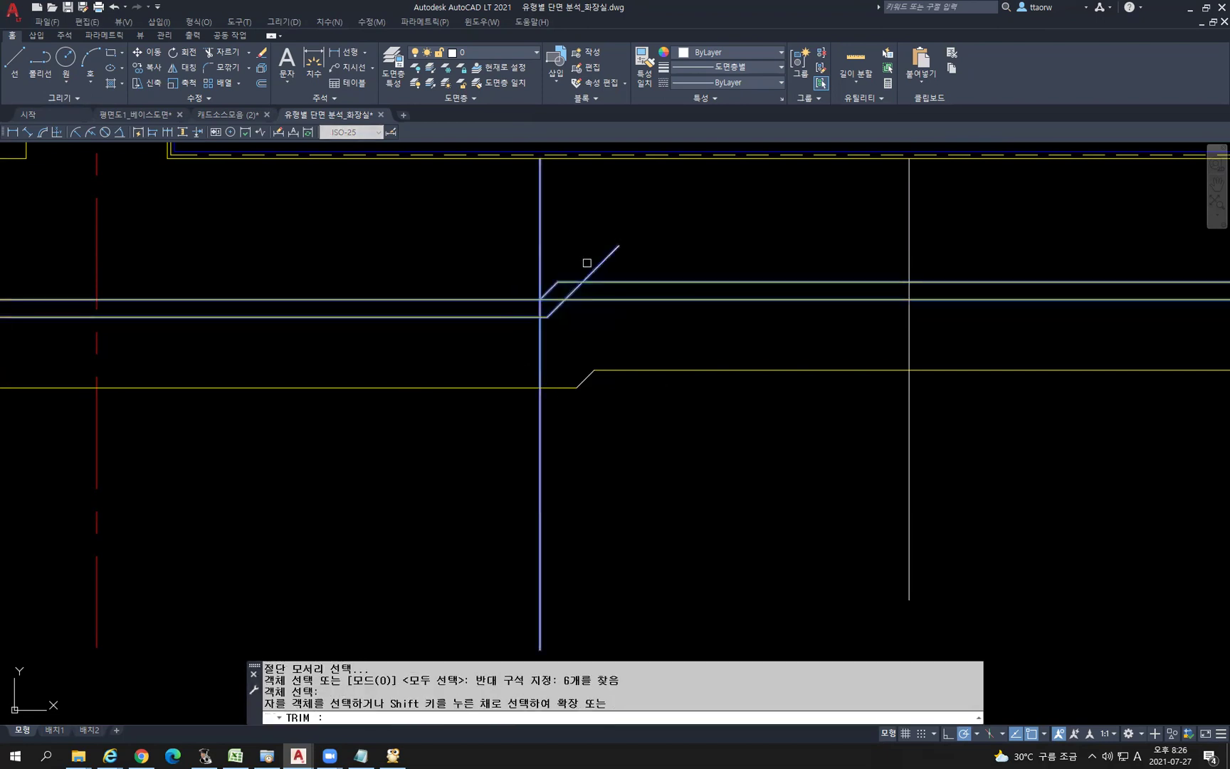
left_click(597, 267)
left_click(576, 286)
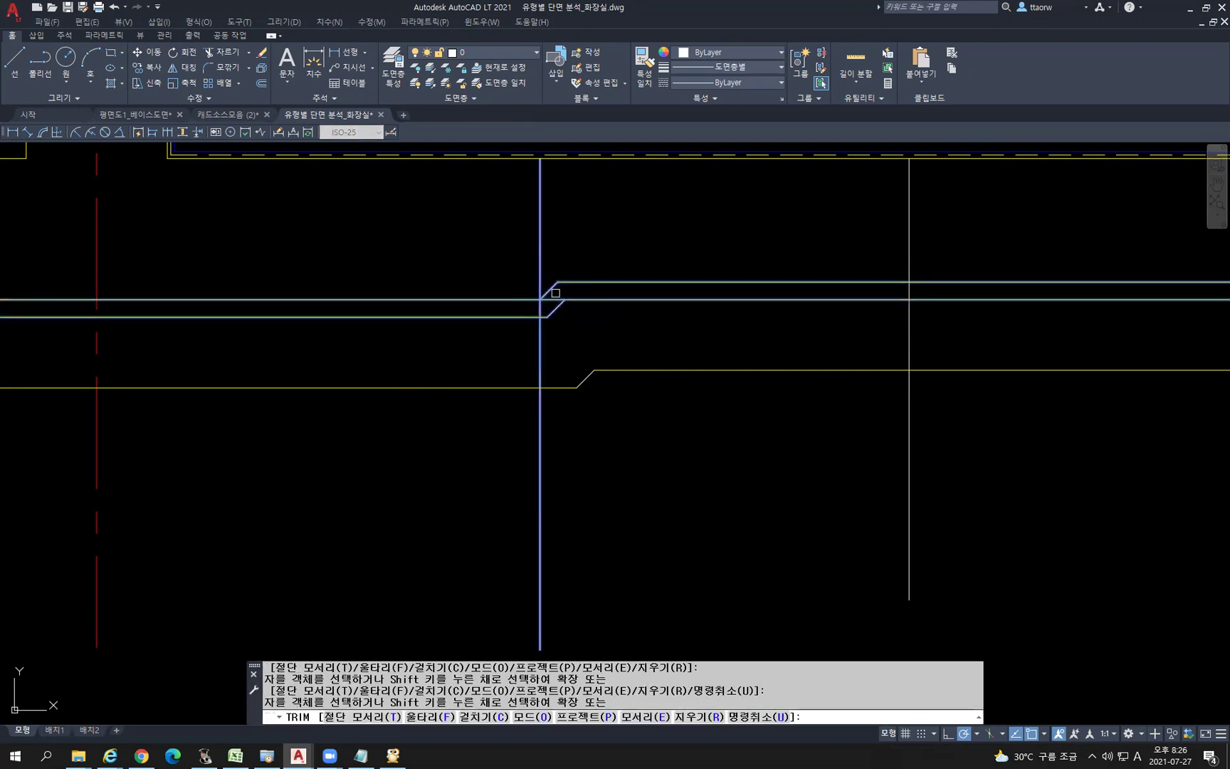
left_click(558, 307)
key("Return")
Delete the vertical quarter line crossing the left bend
left_click(556, 346)
left_click(520, 333)
key("Delete")
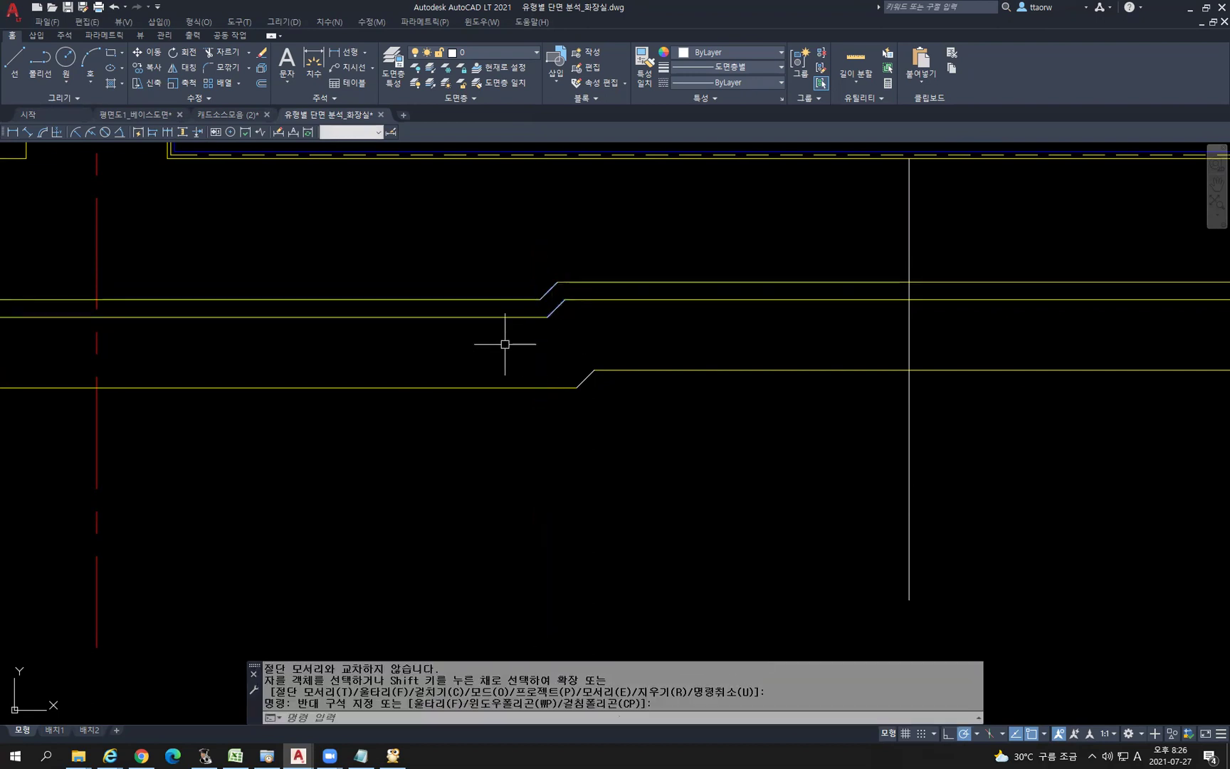
Mirror the slab's left edge, left horizontal lines and three 45° bends about the vertical centre line, keeping the originals
scroll(495, 348, "down", 2)
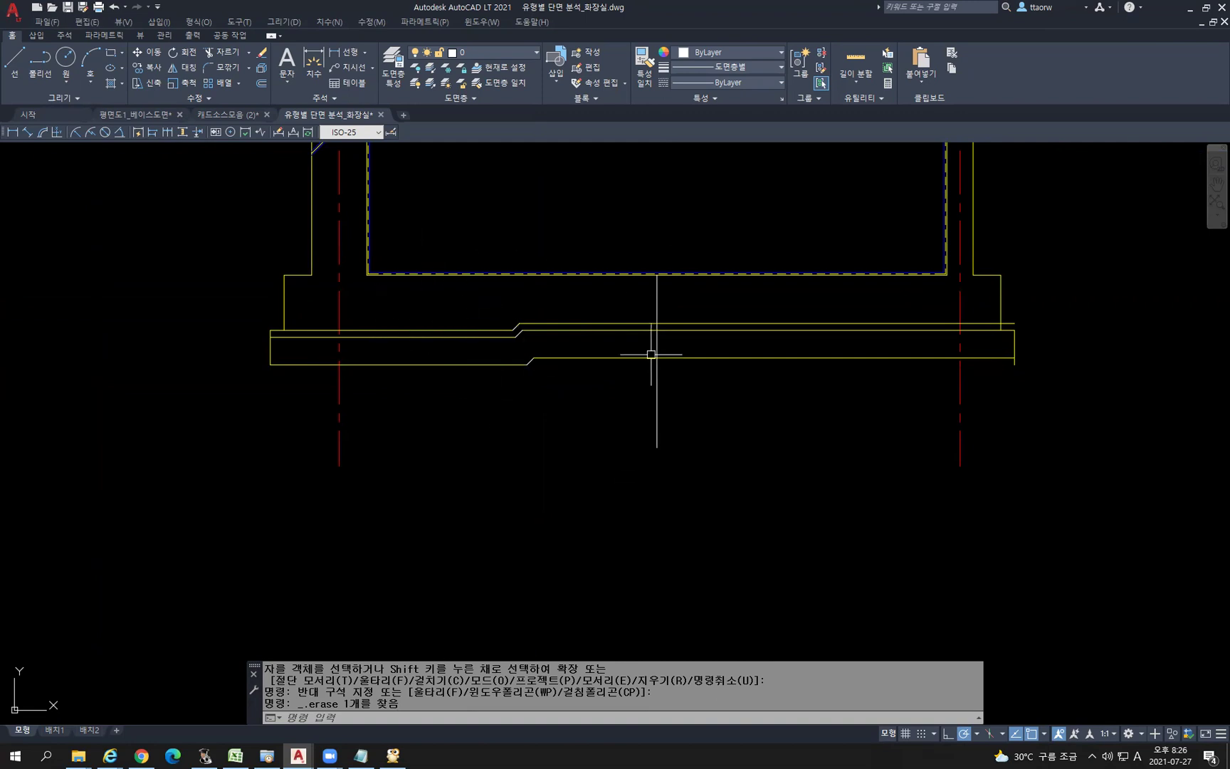
left_click(495, 298)
left_click(614, 426)
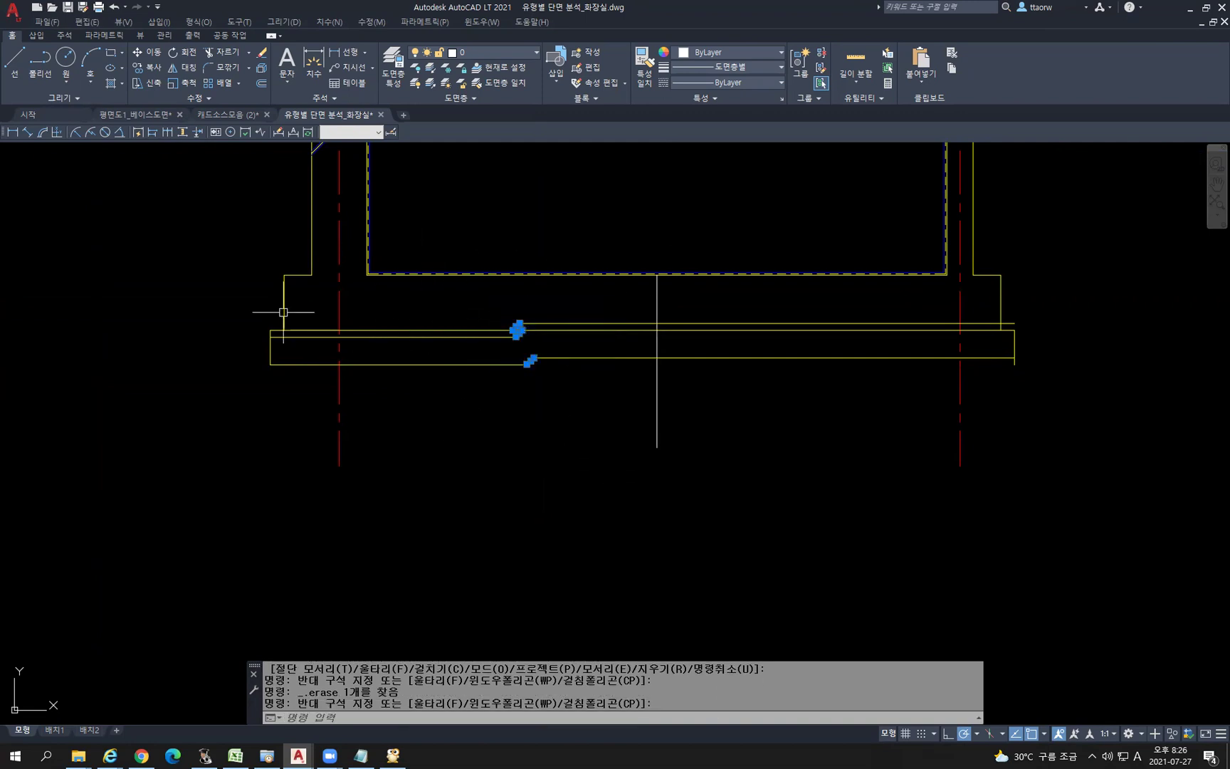
left_click(249, 307)
left_click(580, 407)
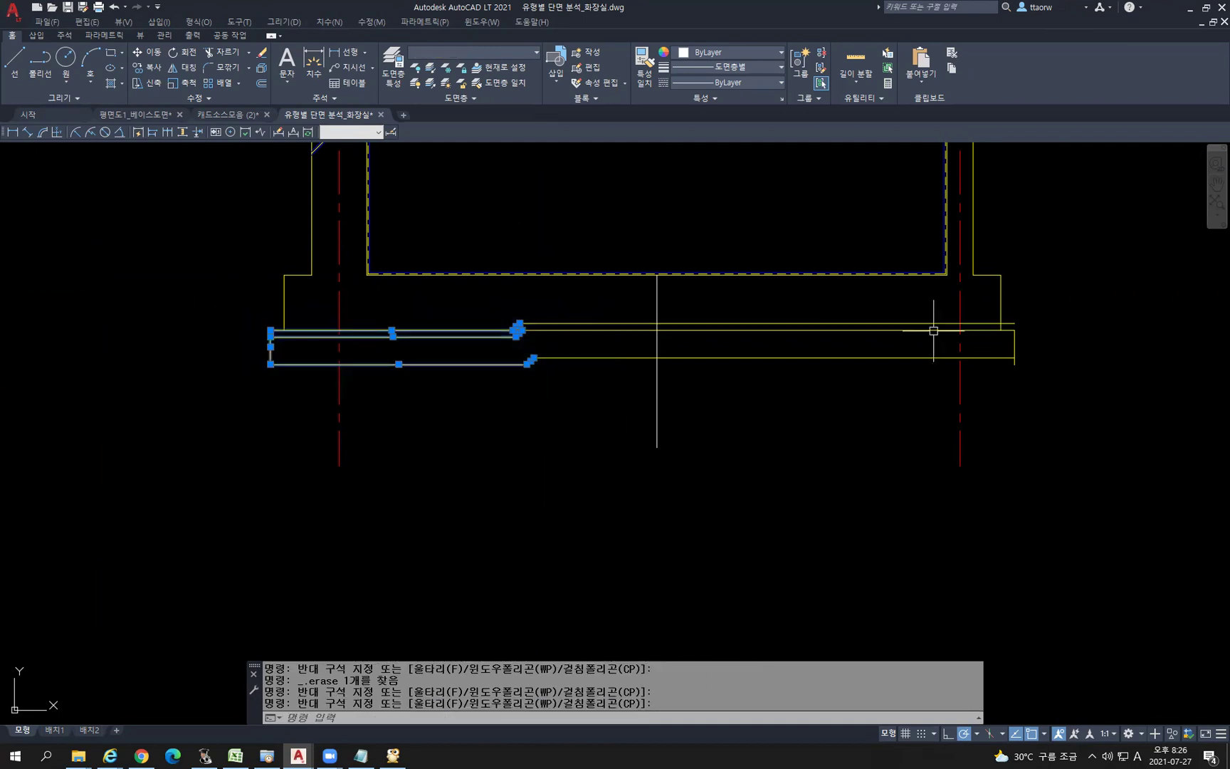
type("MI")
key("Return")
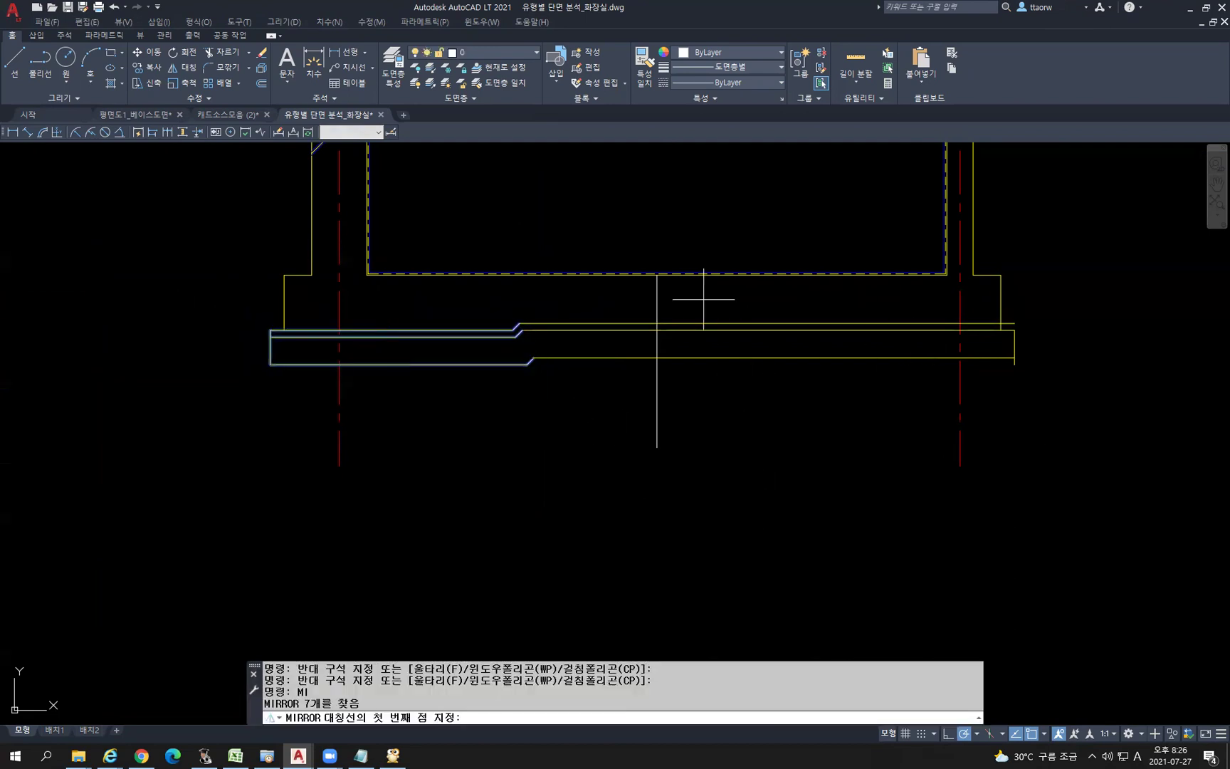
left_click(656, 274)
left_click(656, 377)
key("Return")
key("Escape")
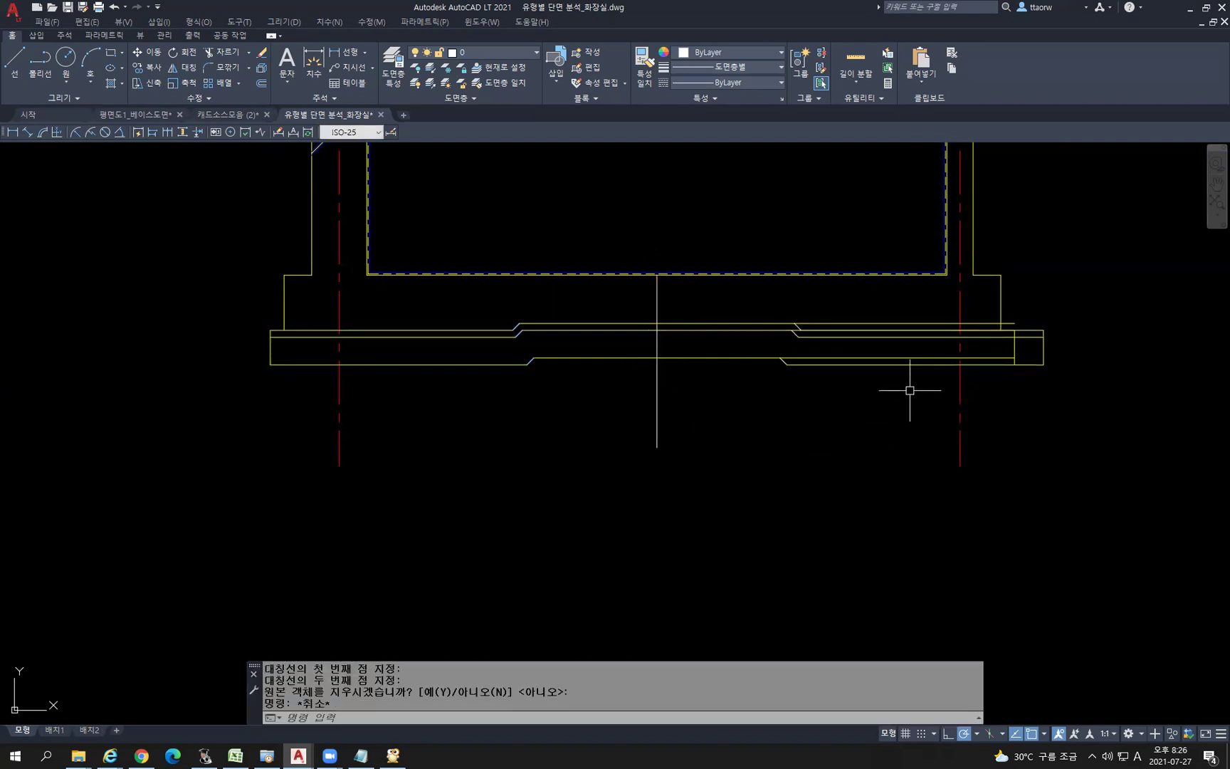
left_click(906, 322)
key("Delete")
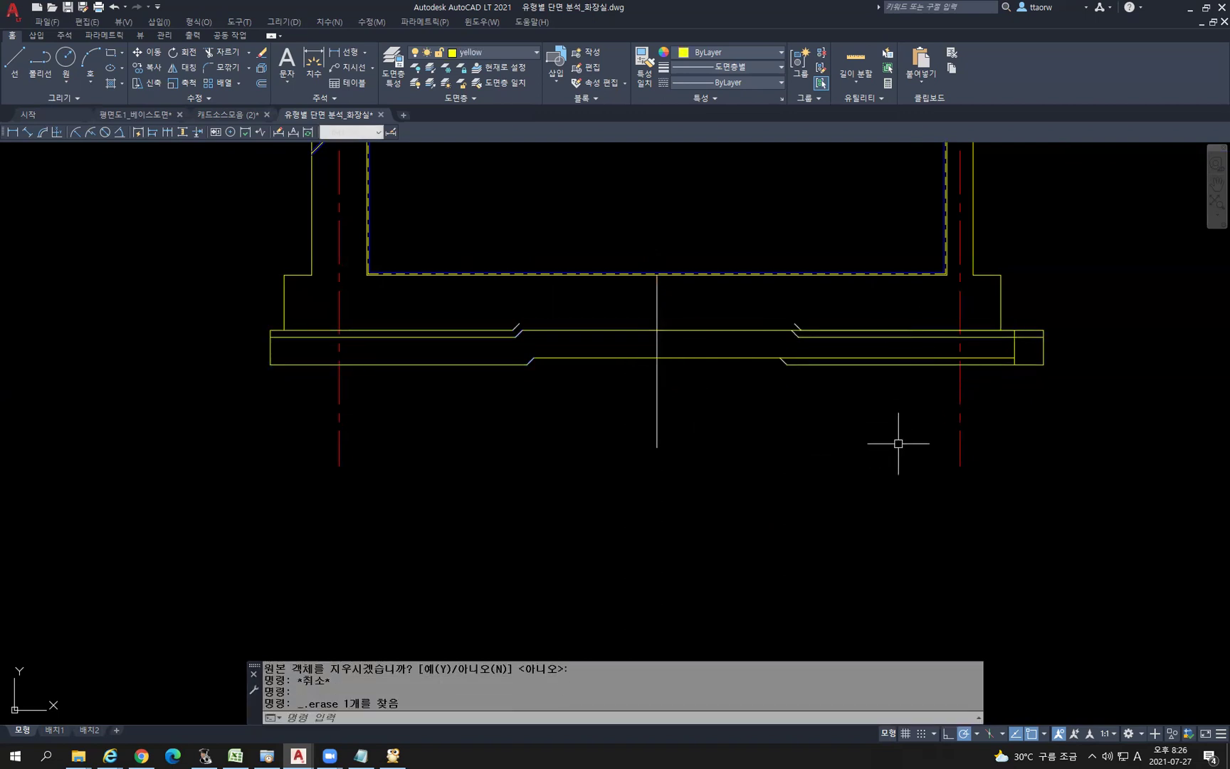
key("ctrl+z")
key("Escape")
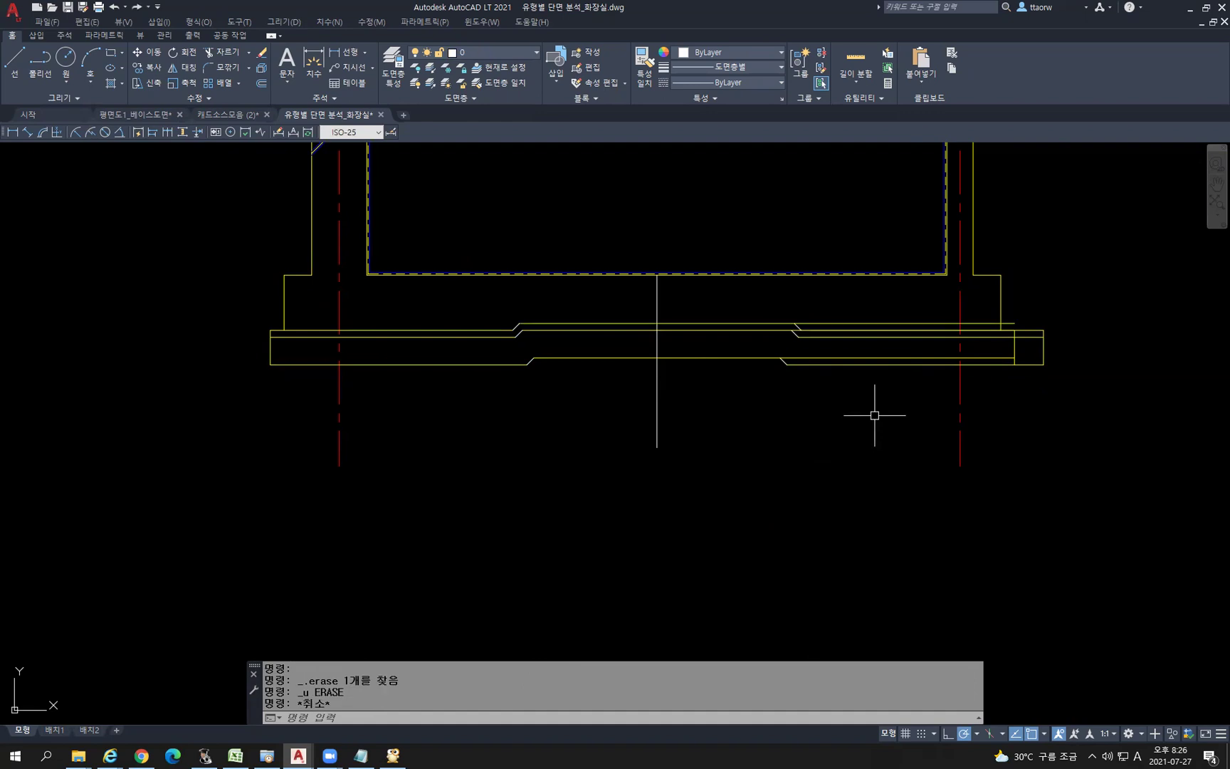
Fillet the raised top line to the mirrored upper 45° line at radius 0
type("f")
key("Return")
scroll(755, 242, "up", 5)
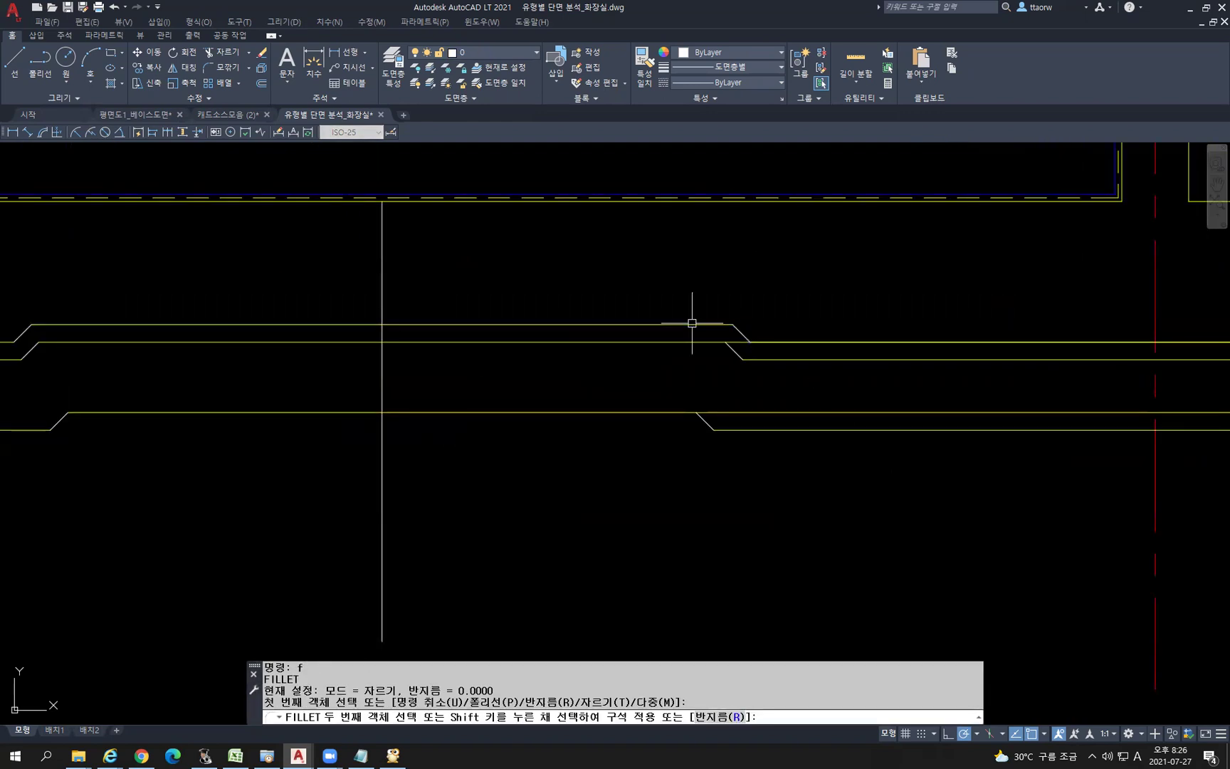
left_click(692, 325)
left_click(735, 344)
scroll(736, 349, "up", 3)
key("Escape")
left_click(726, 329)
scroll(717, 352, "down", 6)
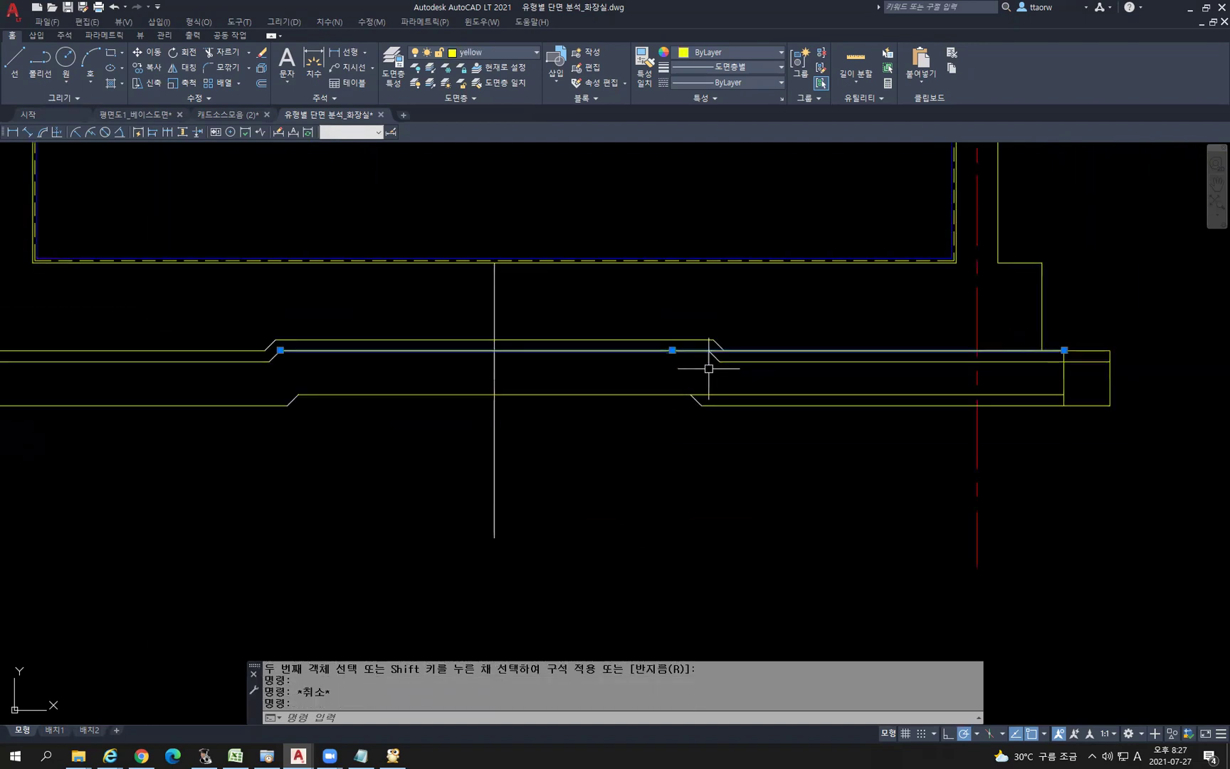
key("Delete")
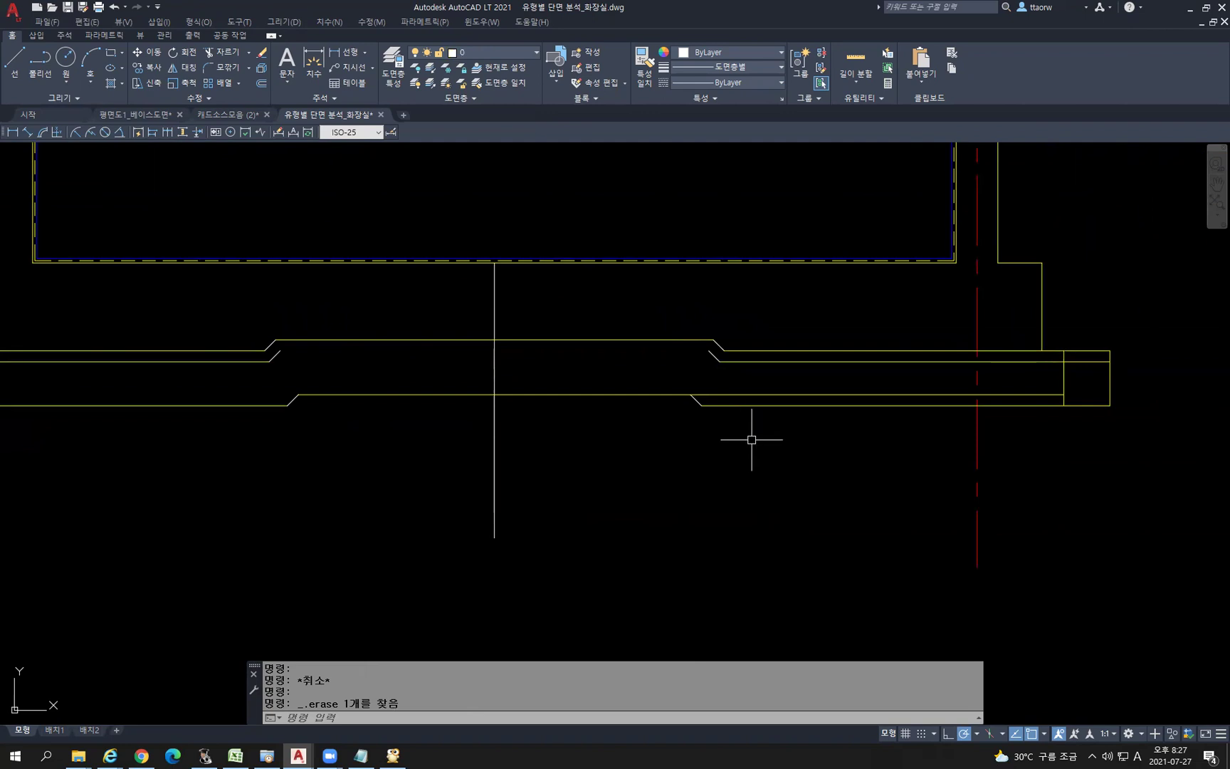
key("ctrl+z")
Fillet the mirrored second 45° line to the raised middle line at radius 0
type("f")
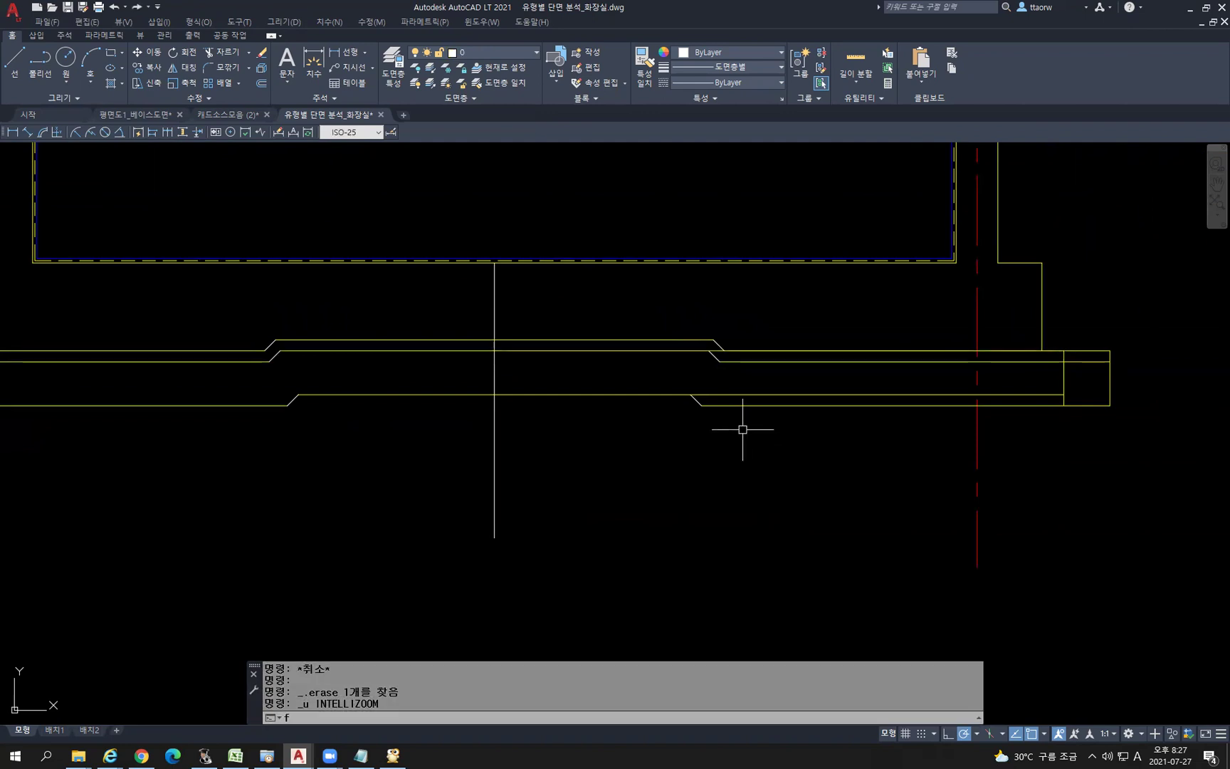
key("Return")
scroll(723, 346, "up", 3)
left_click(698, 368)
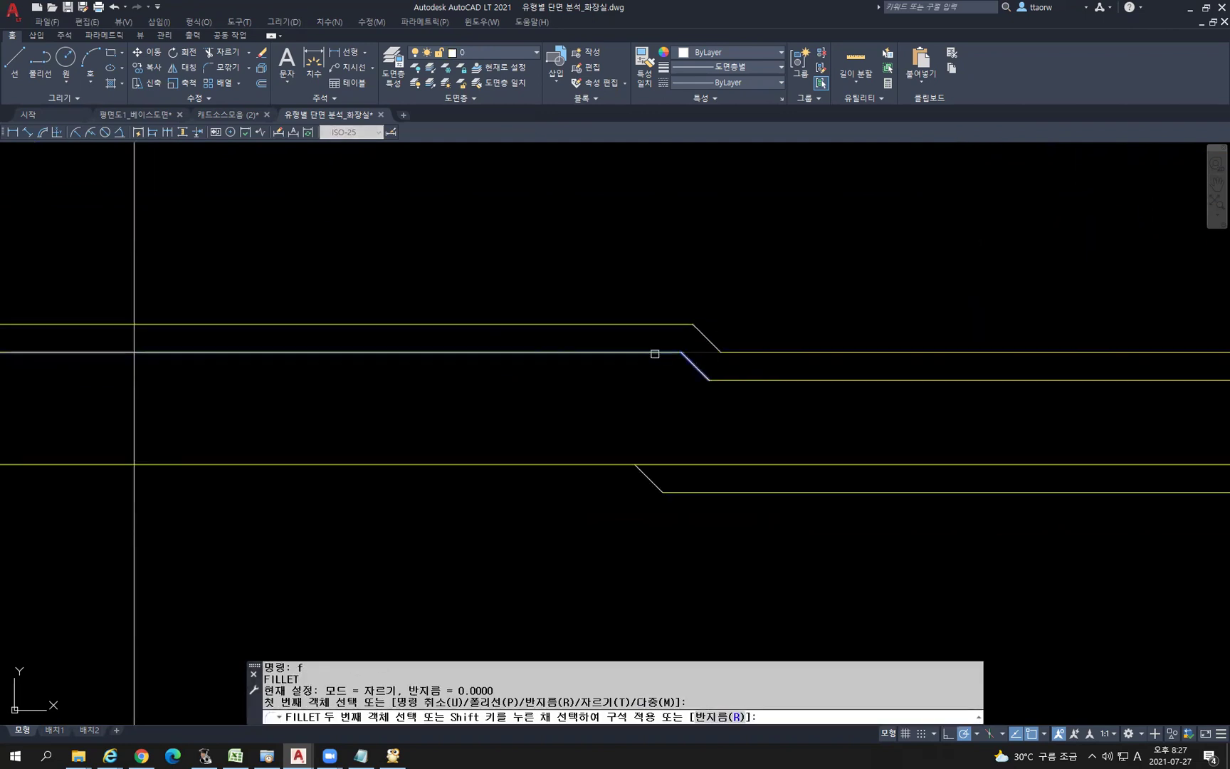
left_click(653, 353)
scroll(625, 357, "down", 4)
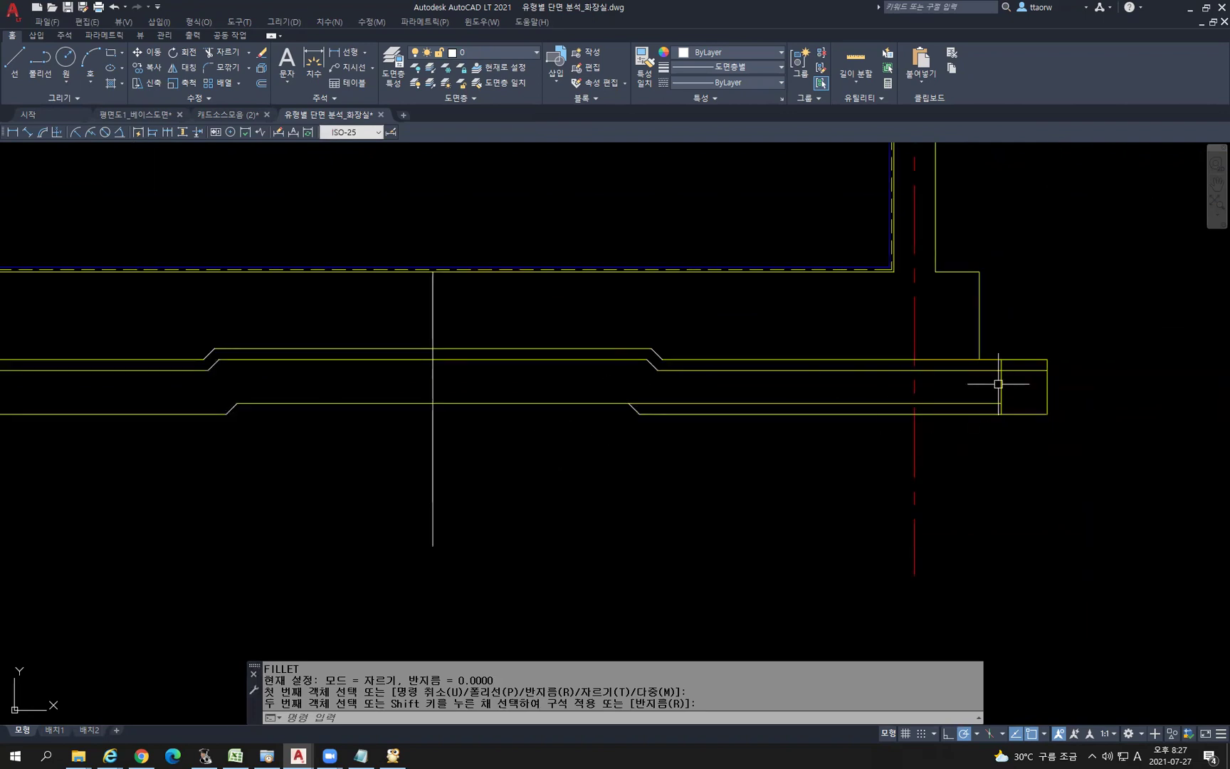
left_click(1001, 386)
key("Escape")
left_click(1089, 461)
left_click(1046, 362)
key("Delete")
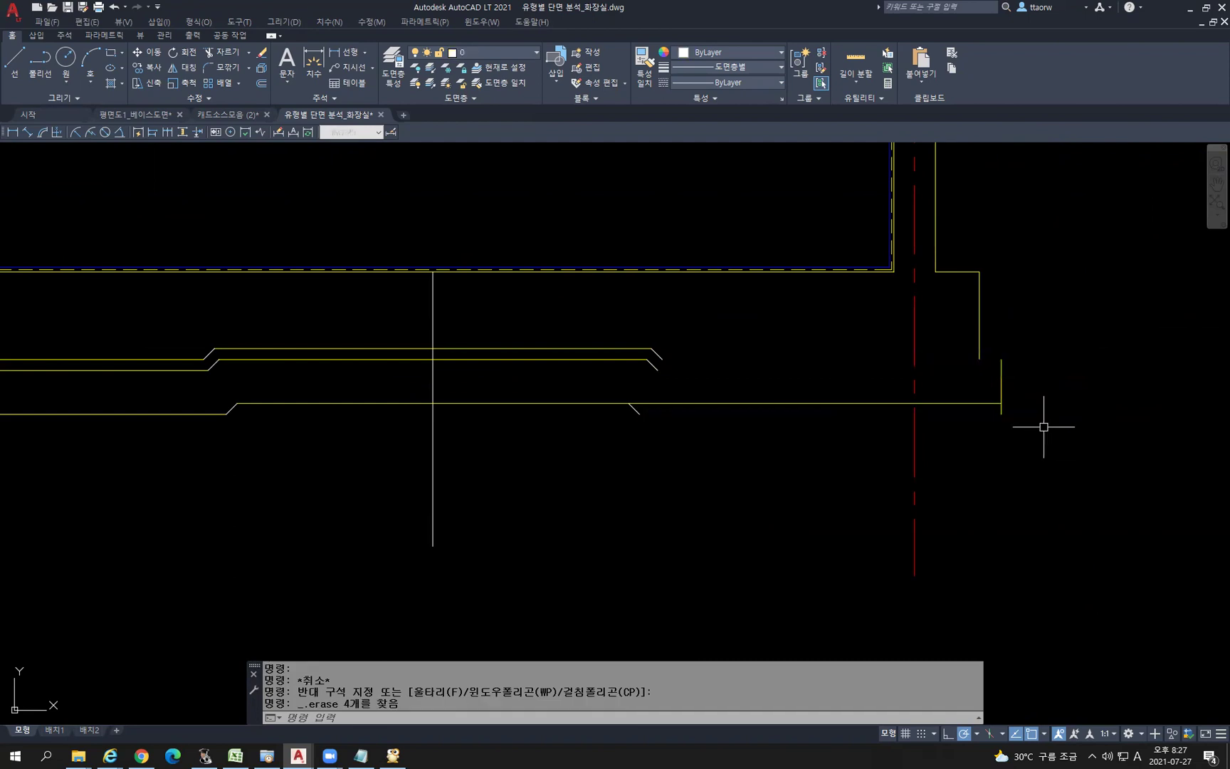
key("ctrl+z")
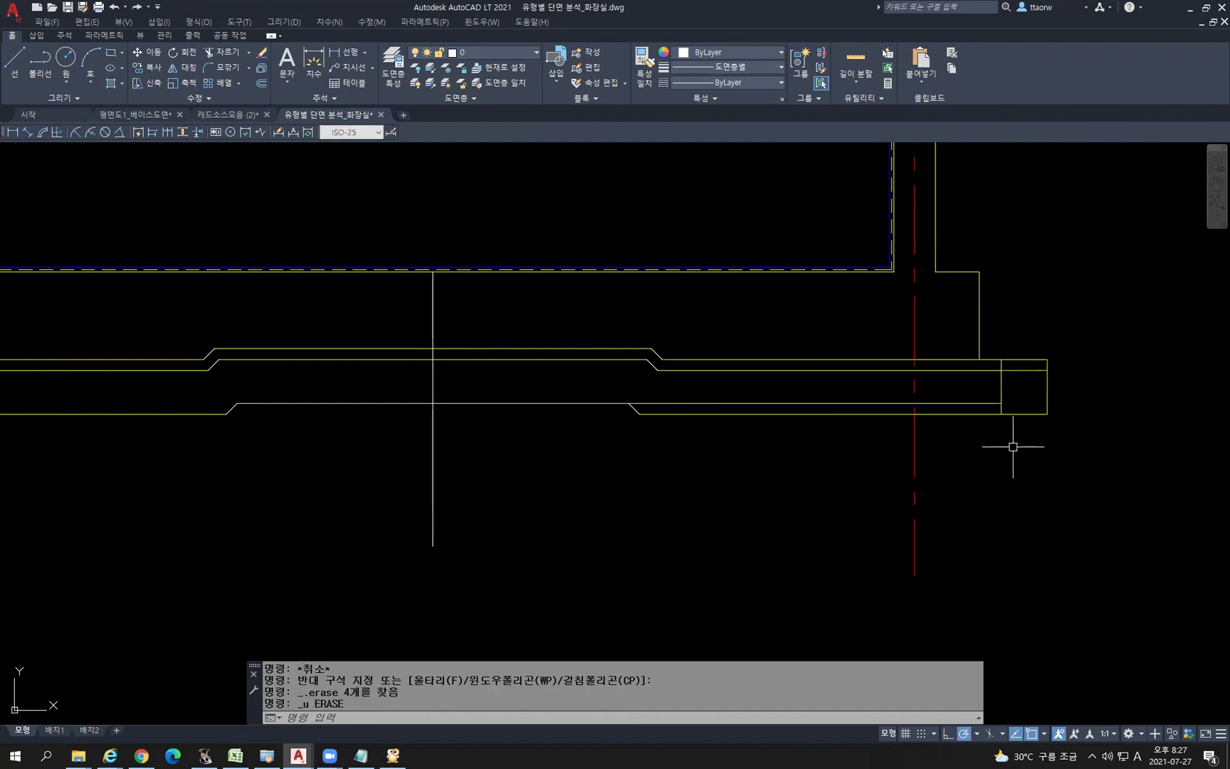
Fillet the mirrored top and bottom slab lines to the slab's original right edge so they end there
key("Escape")
type("f")
key("Return")
left_click(996, 404)
left_click(997, 411)
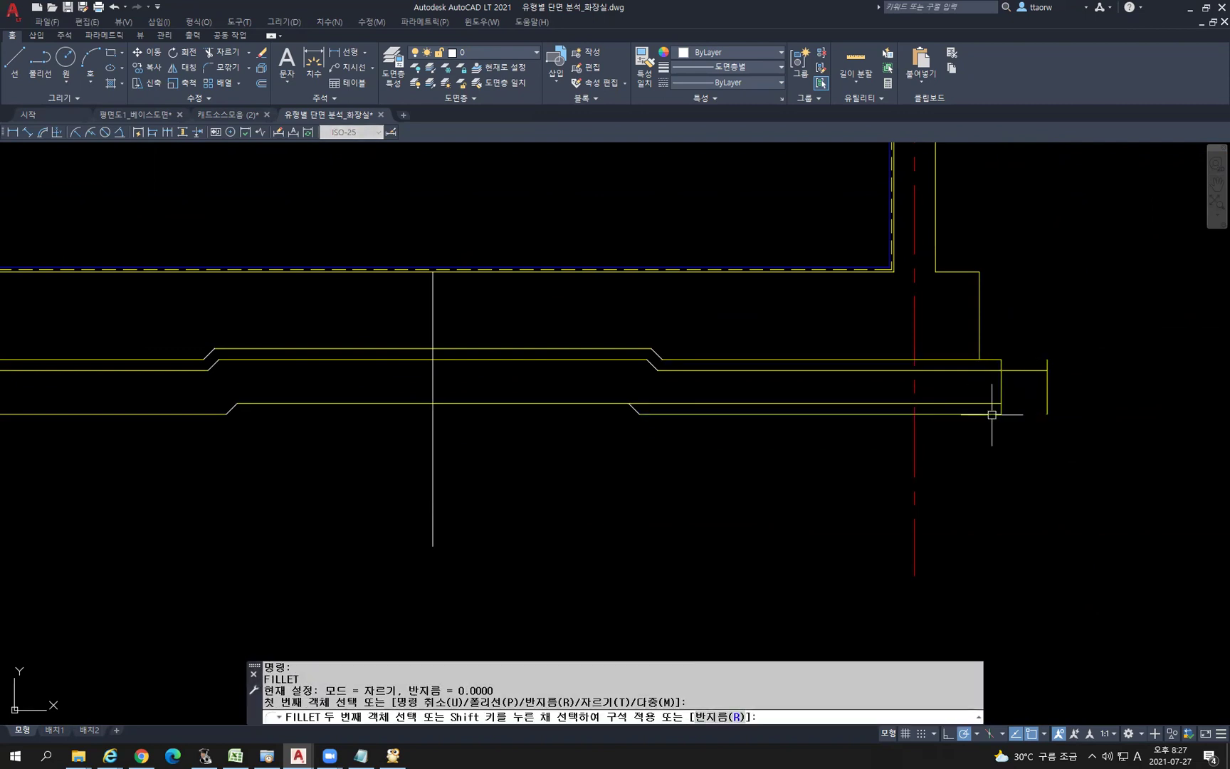
key("Return")
Fillet the mirrored lowest 45° line to the raised line on the slab's underside at radius 0
key("Escape")
type("f")
key("Return")
scroll(656, 402, "up", 4)
left_click(590, 421)
key("Escape")
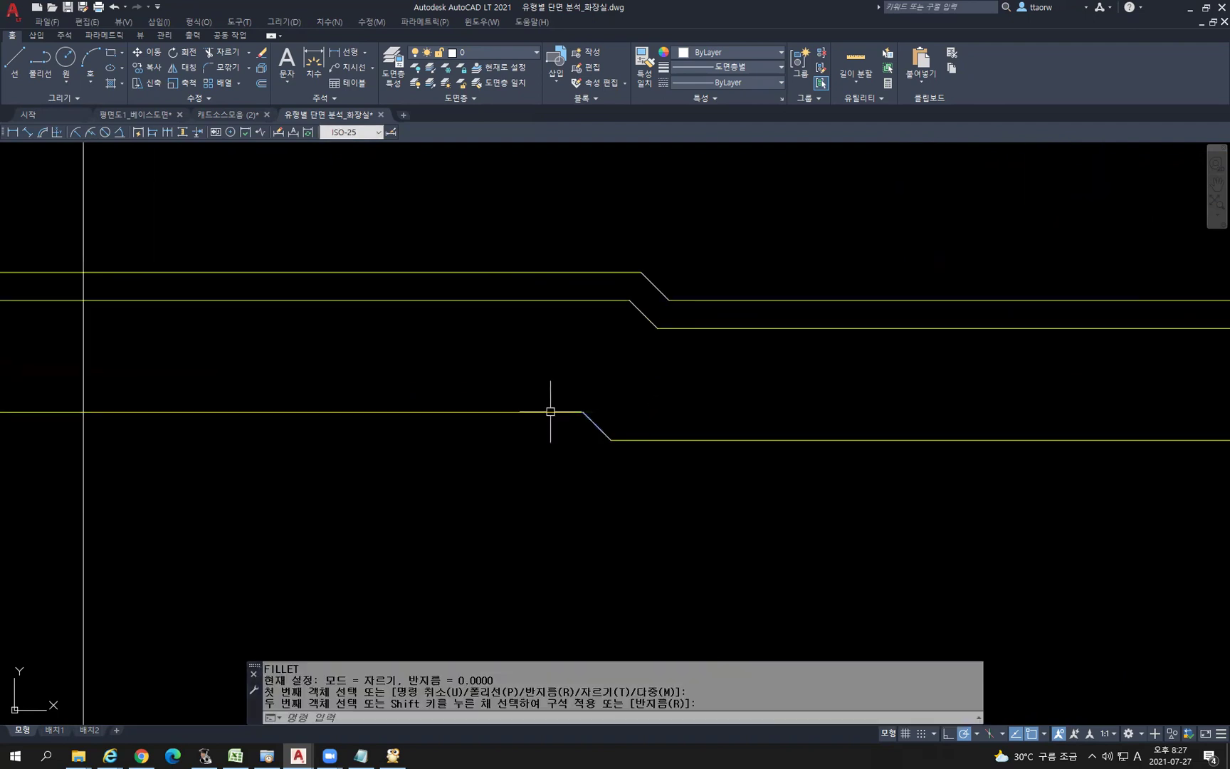
Trim the inner horizontal line where it extends past the slab's right edge
scroll(562, 421, "down", 5)
type("tr")
key("Return")
scroll(777, 419, "up", 4)
key("Return")
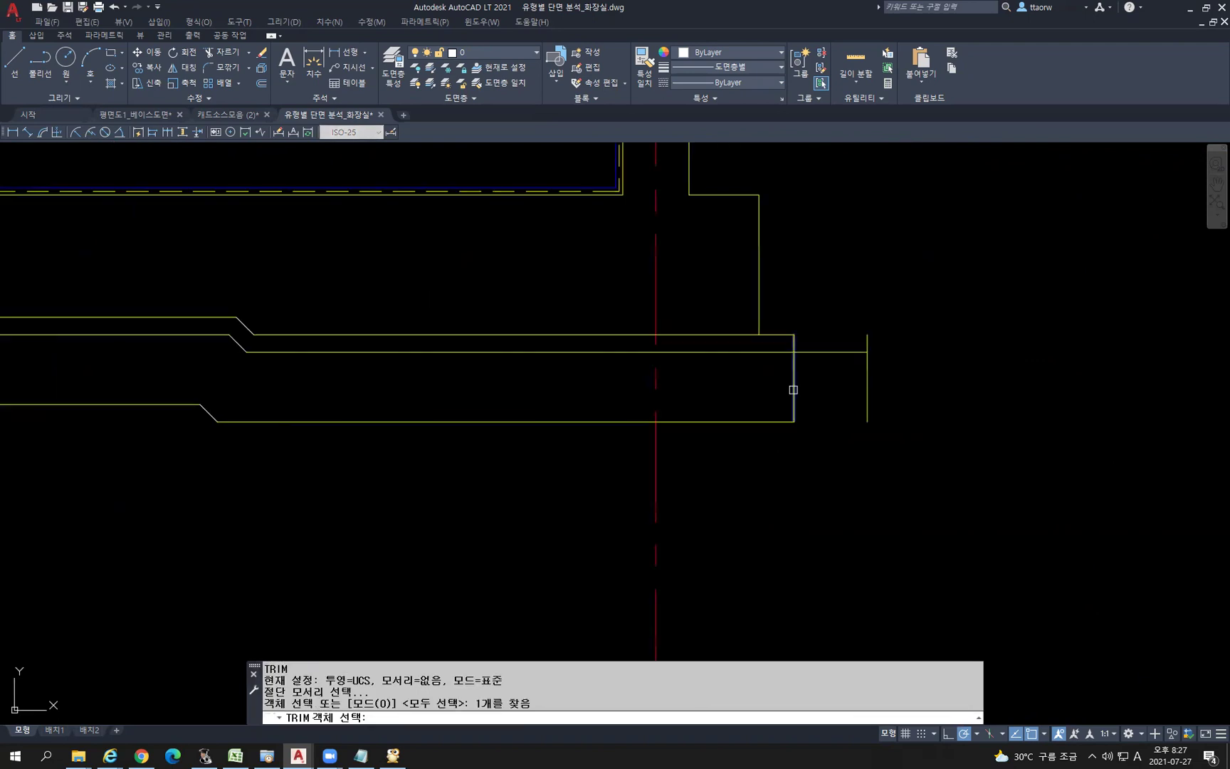
left_click(826, 313)
left_click(804, 356)
key("Return")
Delete the leftover mirrored edge line and line remnant outside the slab's right end
left_click(928, 474)
left_click(825, 351)
key("Delete")
scroll(825, 377, "down", 5)
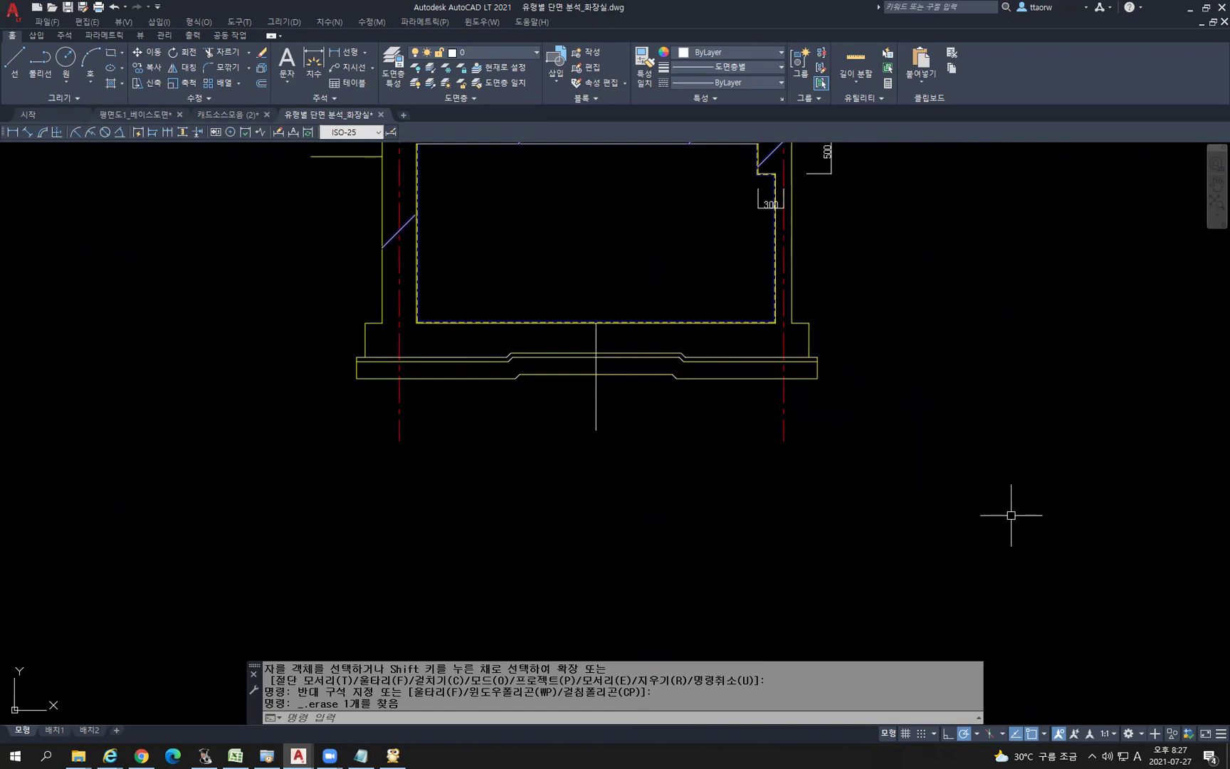
Match the slab's 45° bend lines to the properties of the yellow raised line on its underside
type("ma")
key("Return")
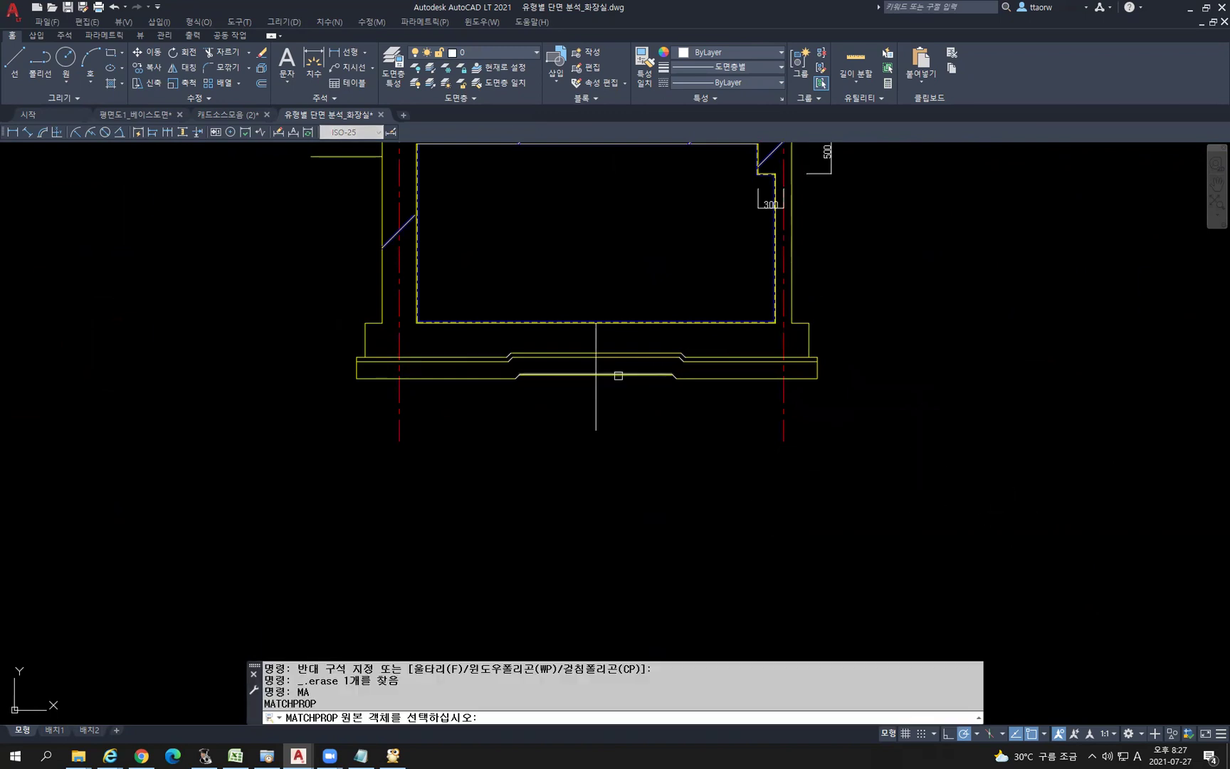
left_click(617, 375)
left_click(494, 336)
left_click(766, 412)
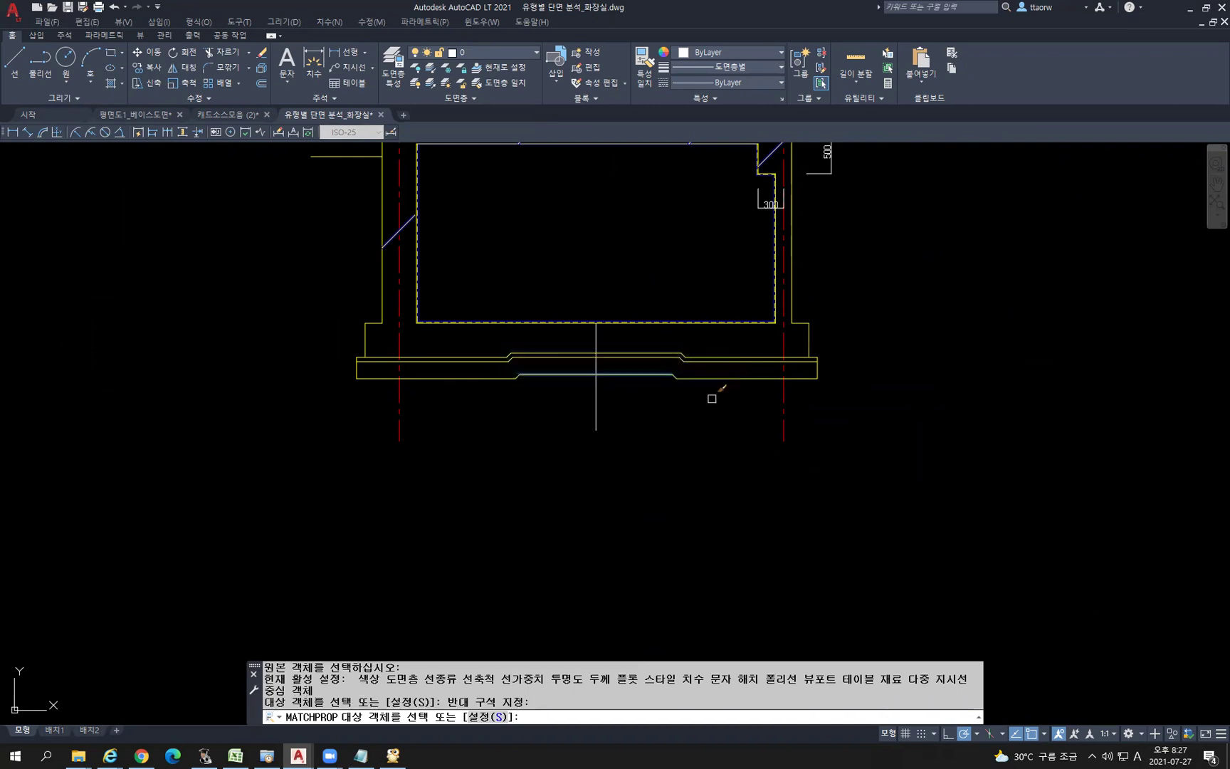
key("Escape")
Delete the vertical centre line used for mirroring the slab
left_click(664, 445)
left_click(593, 426)
key("Delete")
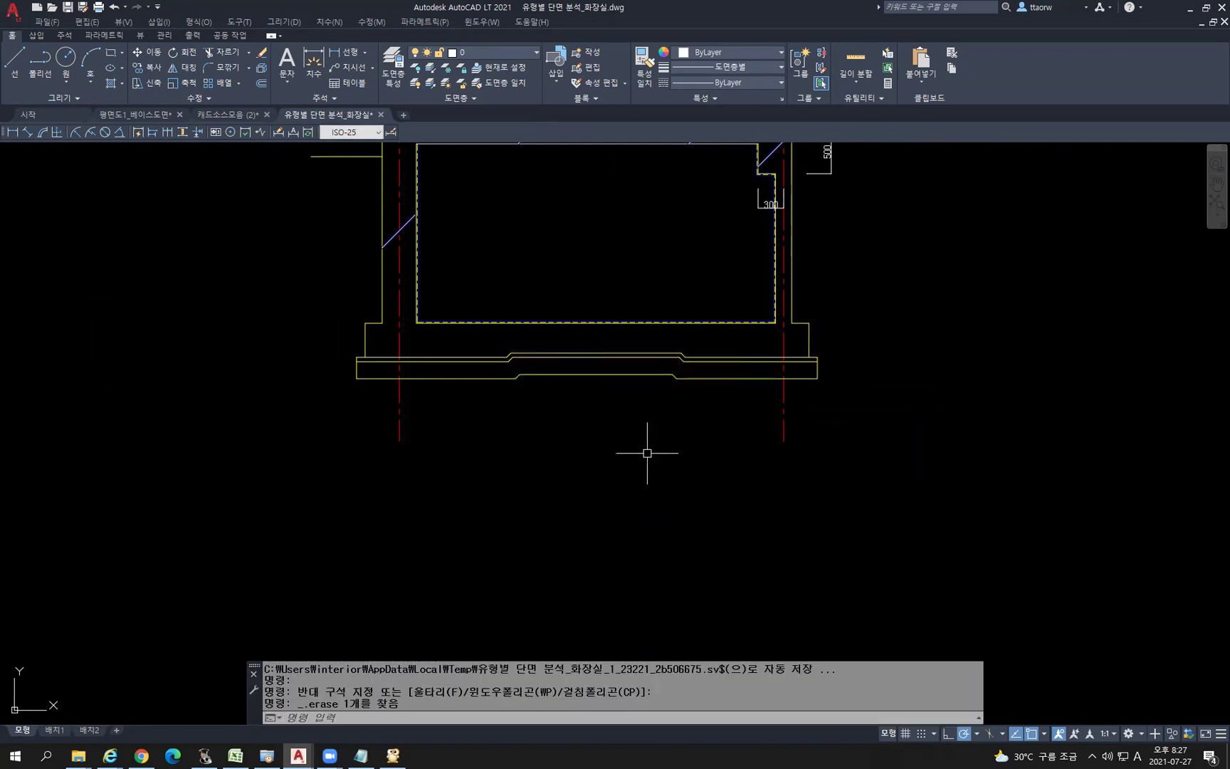
scroll(646, 453, "down", 2)
middle_click_drag(664, 448, 874, 489)
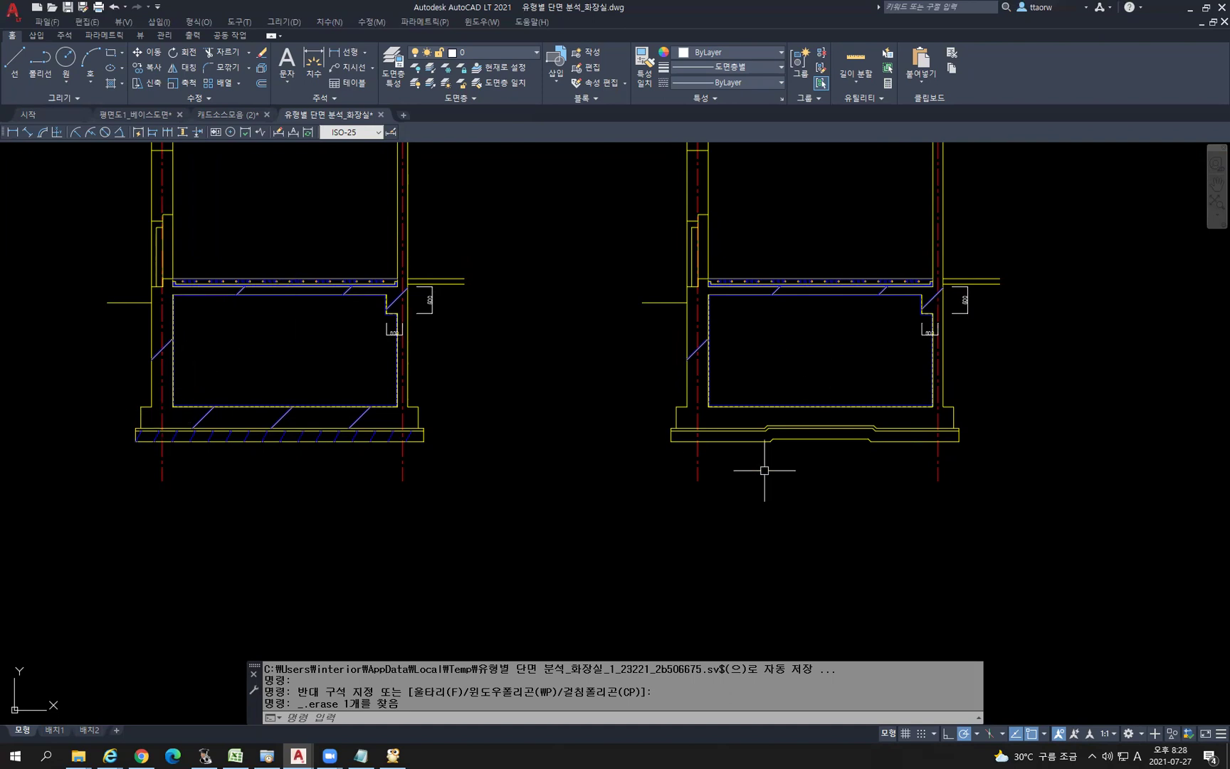
middle_click_drag(763, 471, 854, 502)
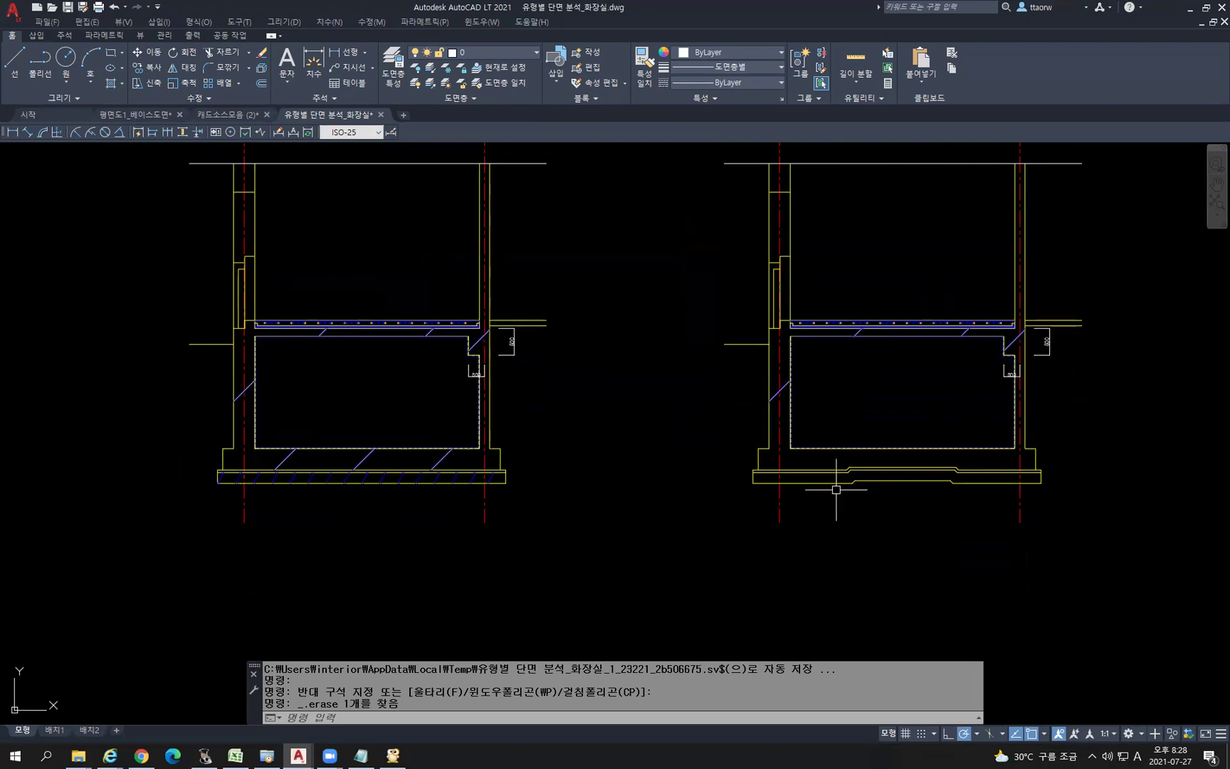
scroll(836, 483, "up", 5)
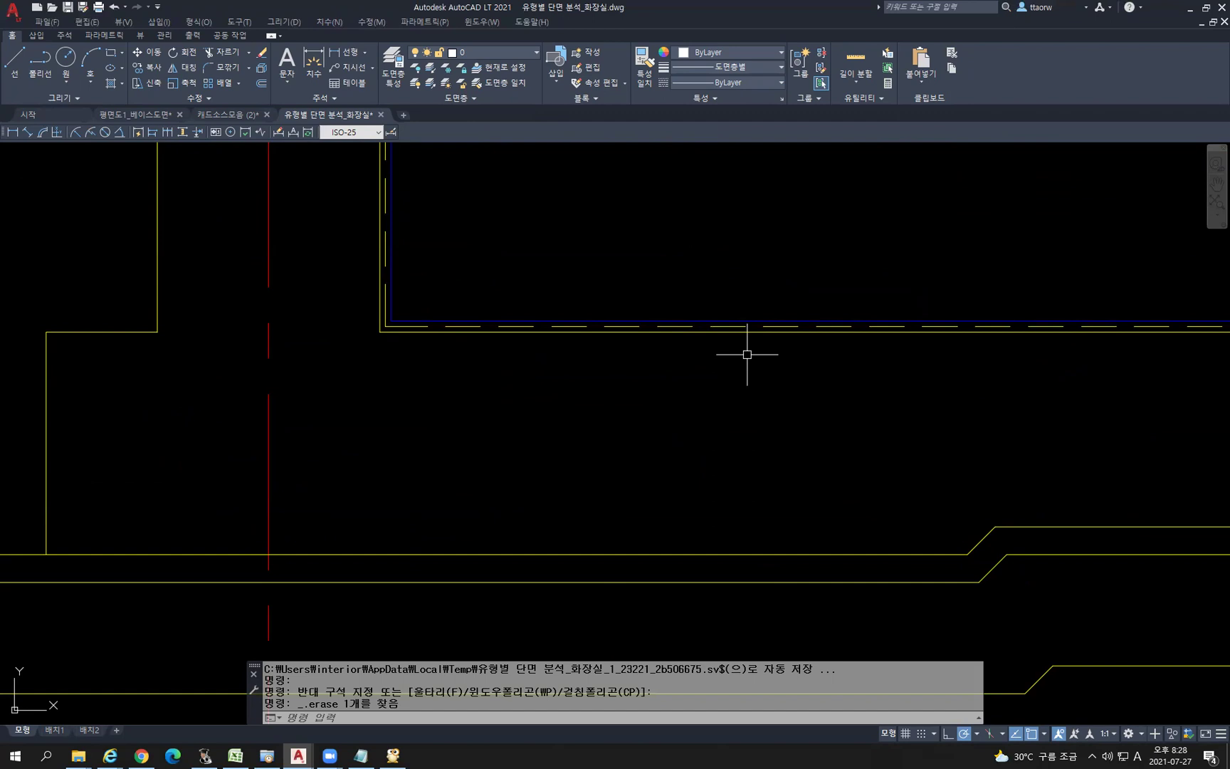
scroll(747, 354, "down", 5)
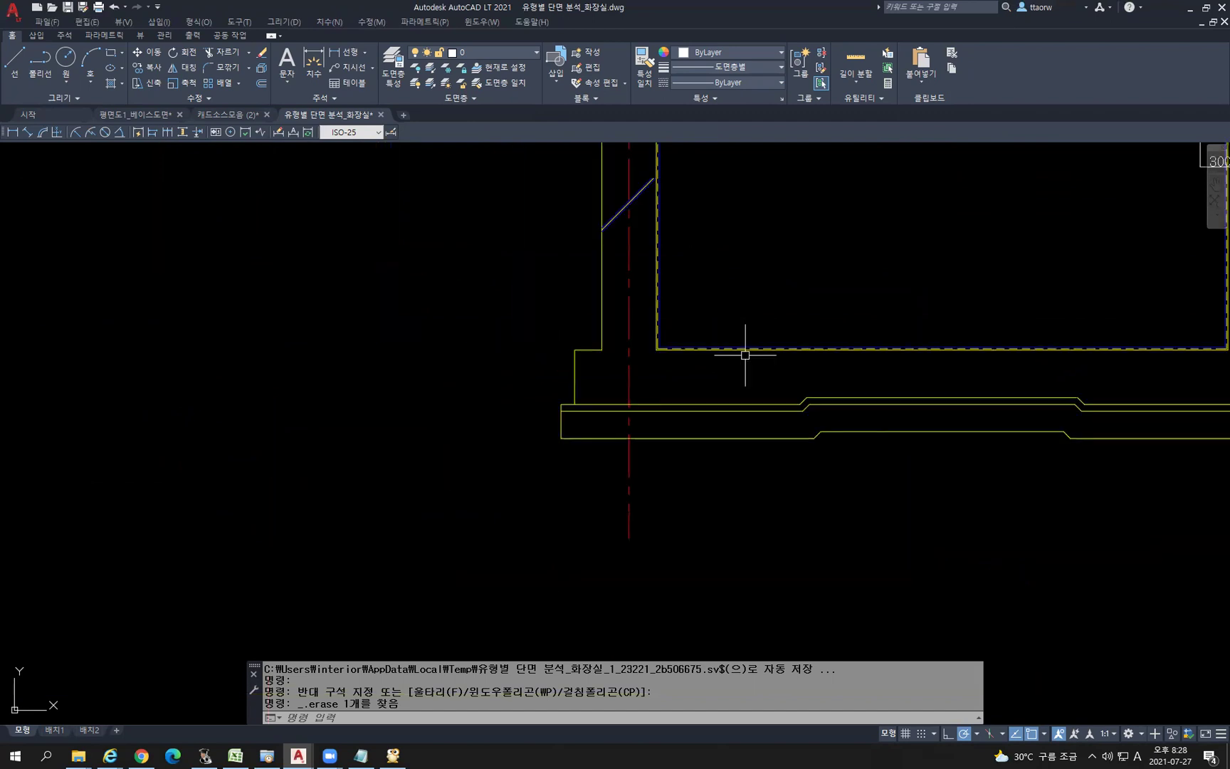
scroll(746, 354, "down", 4)
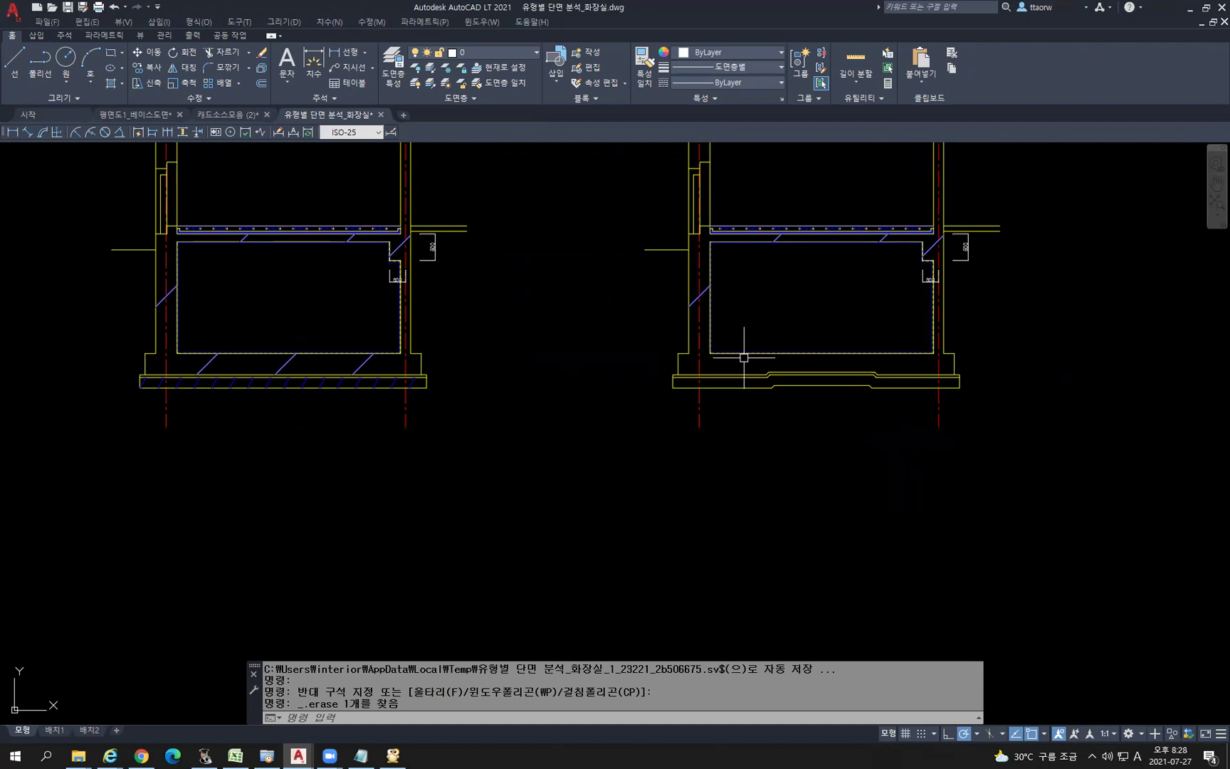
scroll(743, 352, "up", 3)
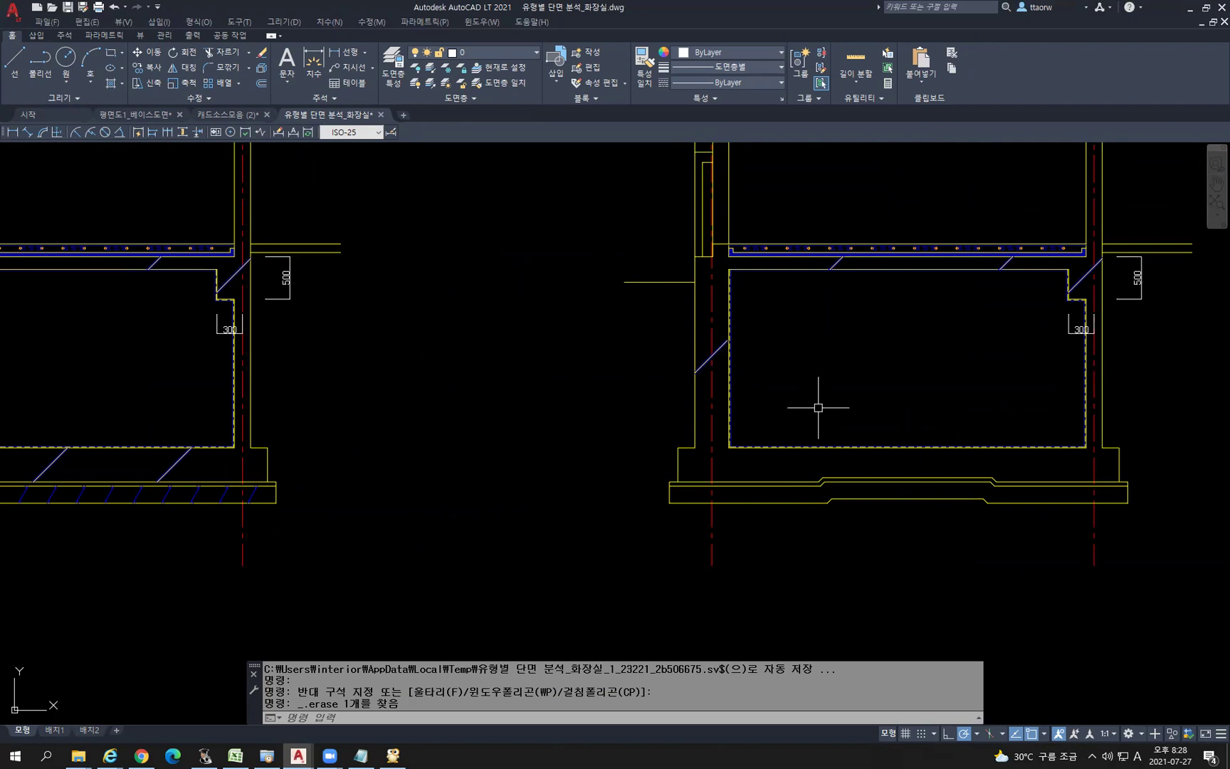
scroll(817, 406, "down", 2)
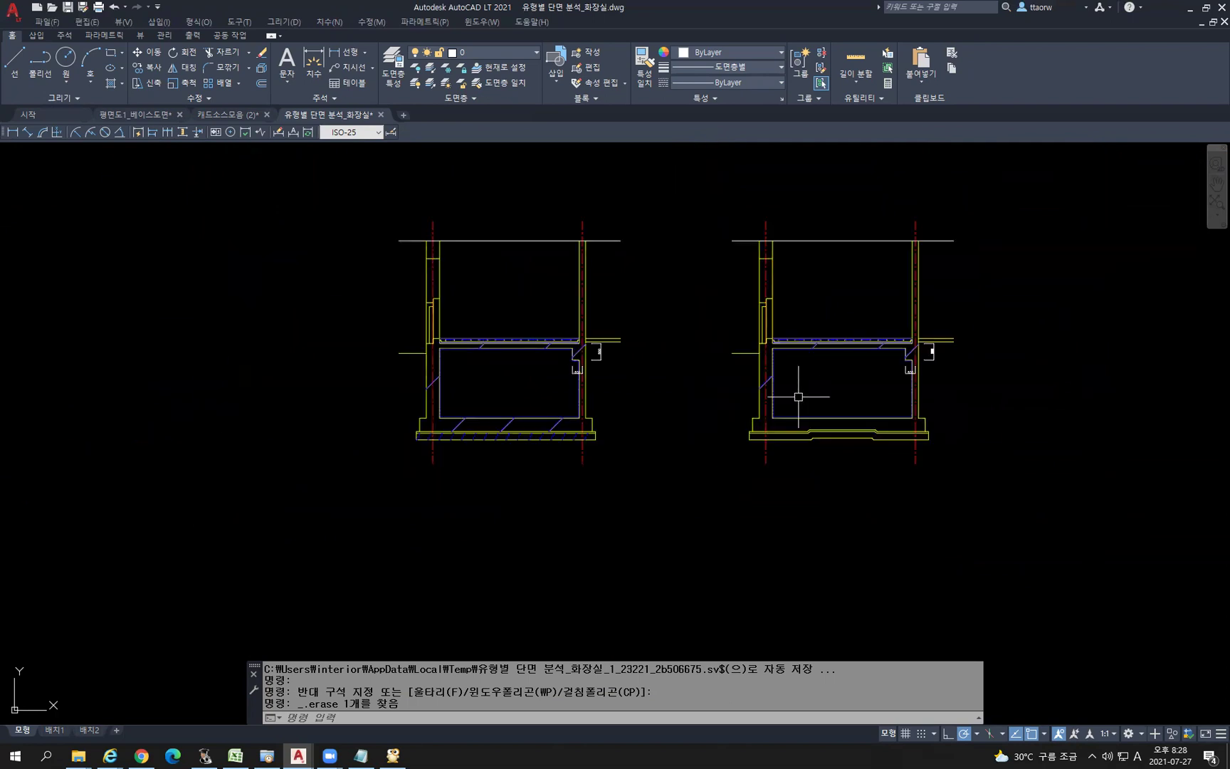
scroll(797, 397, "up", 2)
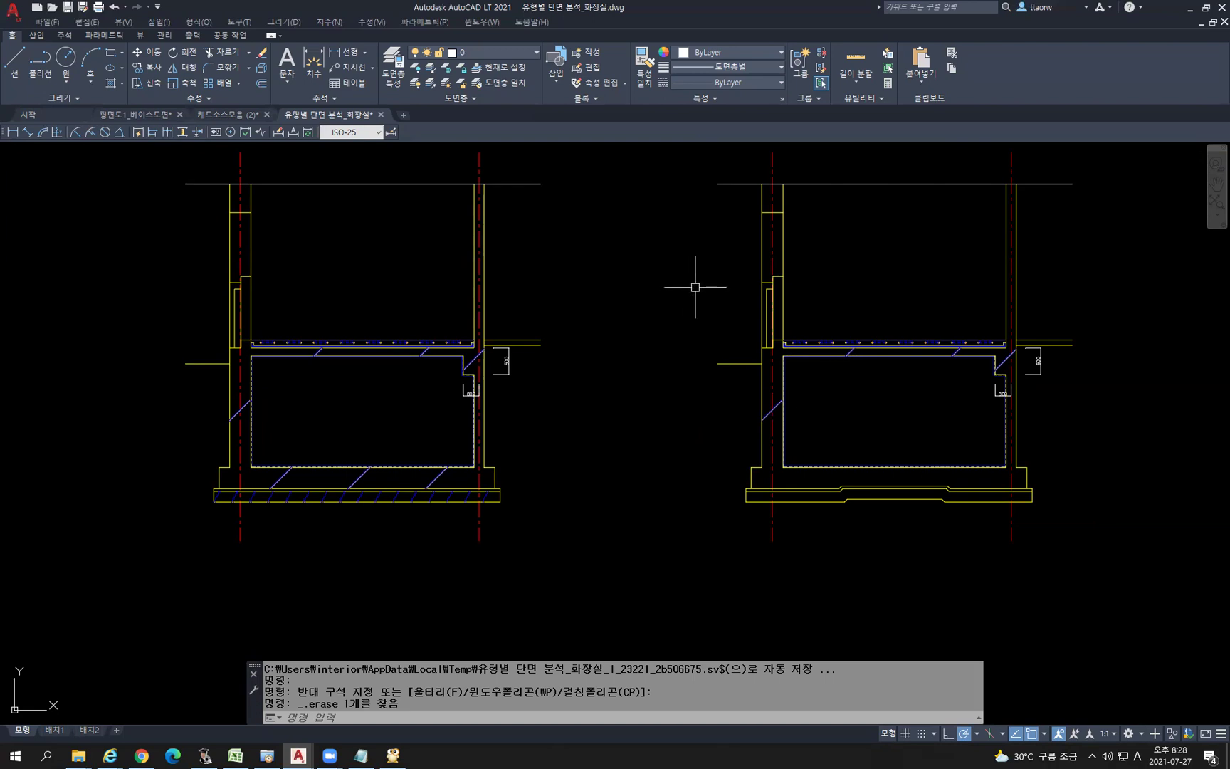
In the wall section with the window and exterior stepped slab, offset the interior floor line 100 downward
scroll(695, 287, "down", 3)
scroll(802, 538, "down", 3)
middle_click_drag(829, 562, 720, 352)
scroll(730, 436, "up", 1)
scroll(731, 435, "up", 3)
scroll(463, 420, "up", 2)
middle_click_drag(275, 392, 675, 334)
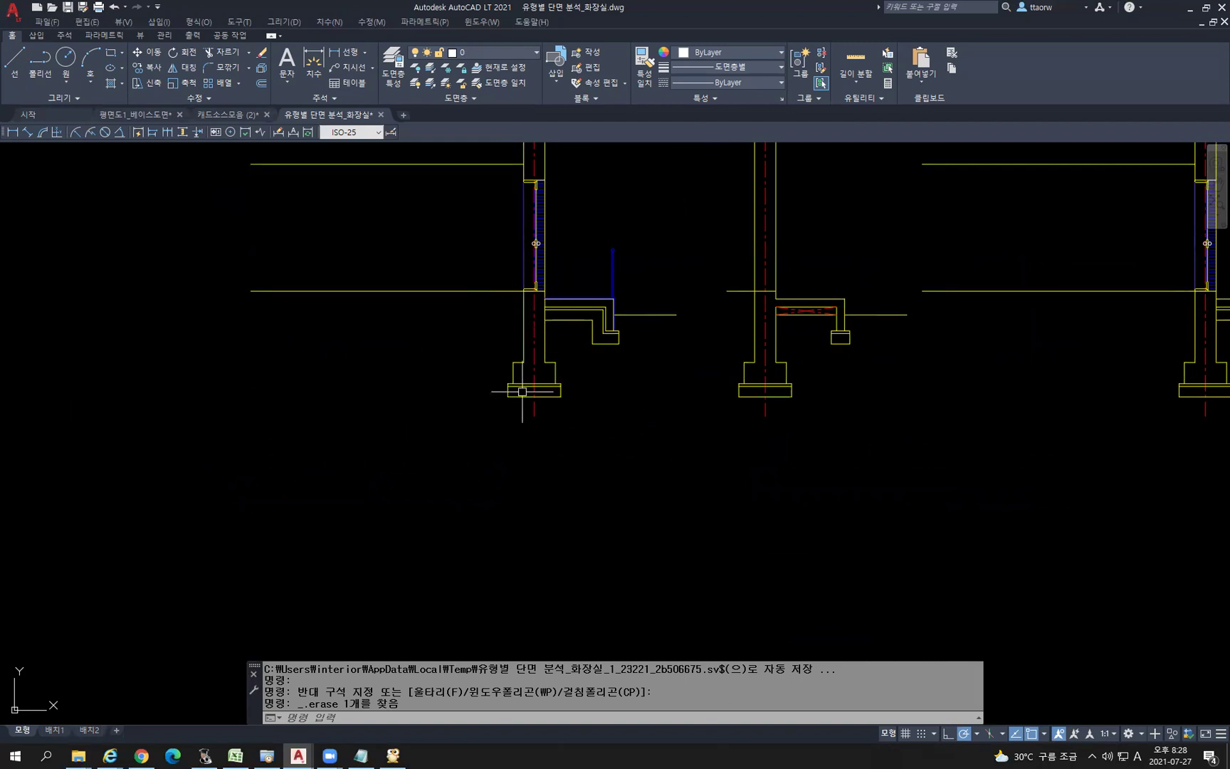
scroll(533, 377, "up", 4)
scroll(532, 376, "down", 2)
middle_click_drag(480, 306, 604, 365)
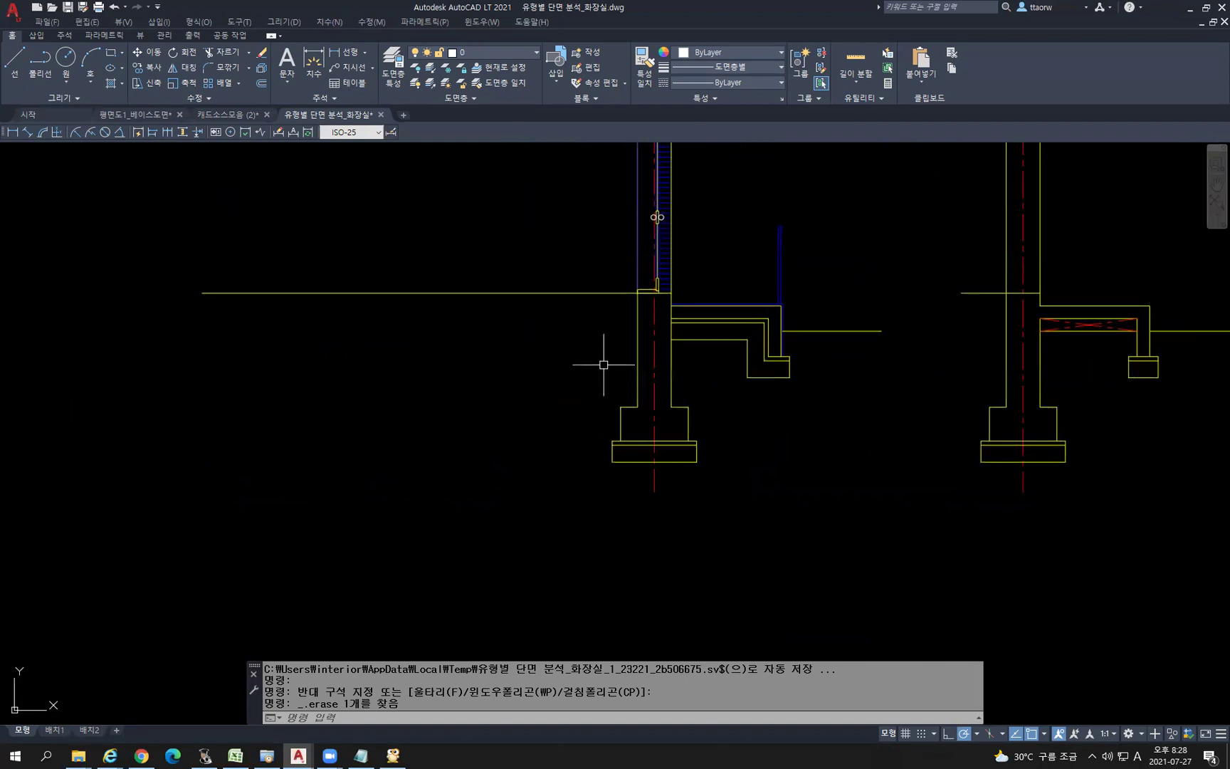
type("o")
key("Return")
type("100")
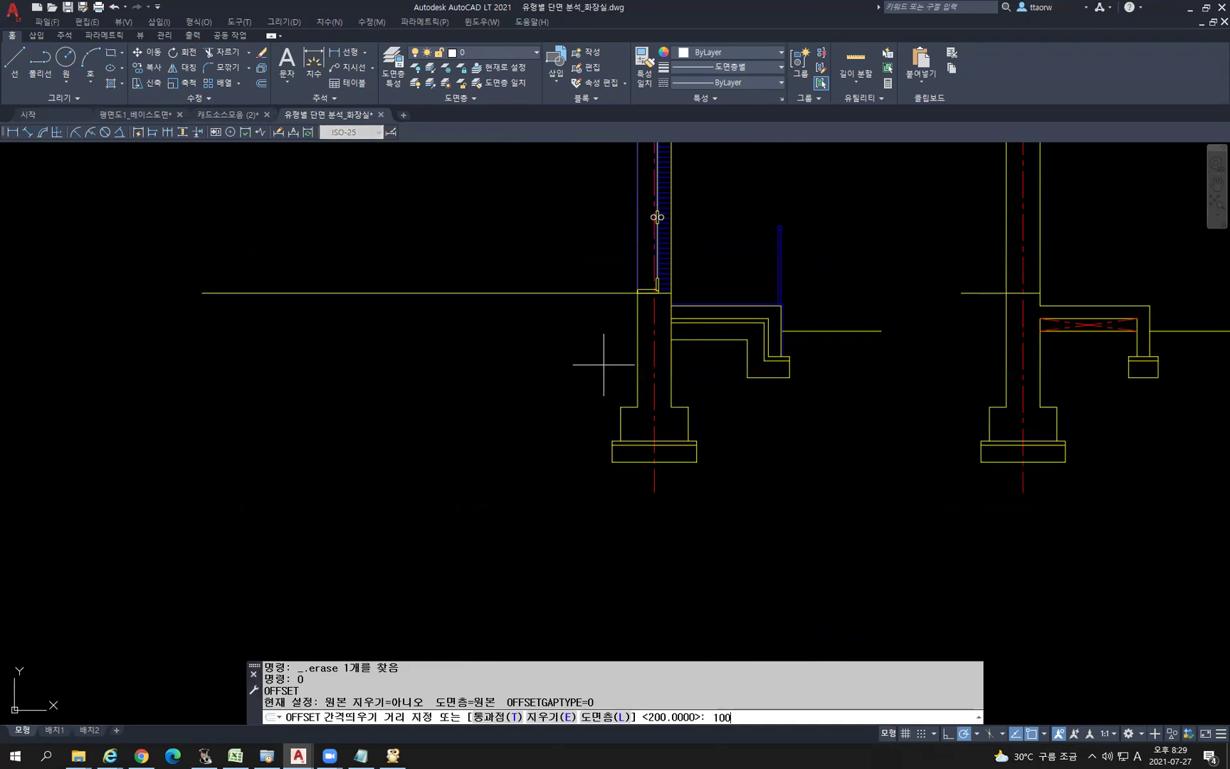
key("Return")
left_click(519, 292)
left_click(537, 352)
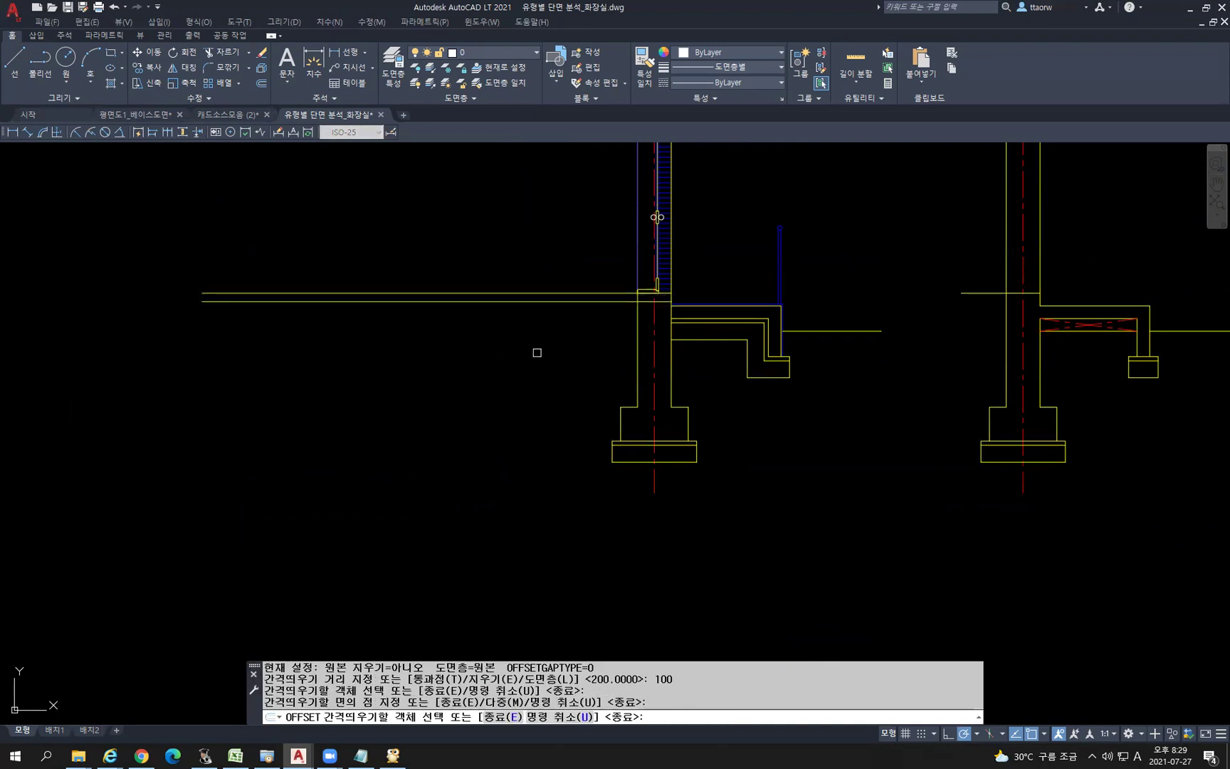
middle_click_drag(611, 352, 685, 397)
key("Return")
Trim the part of the offset floor line that runs into the wall, using the inner wall face as cutting edge
type("tr")
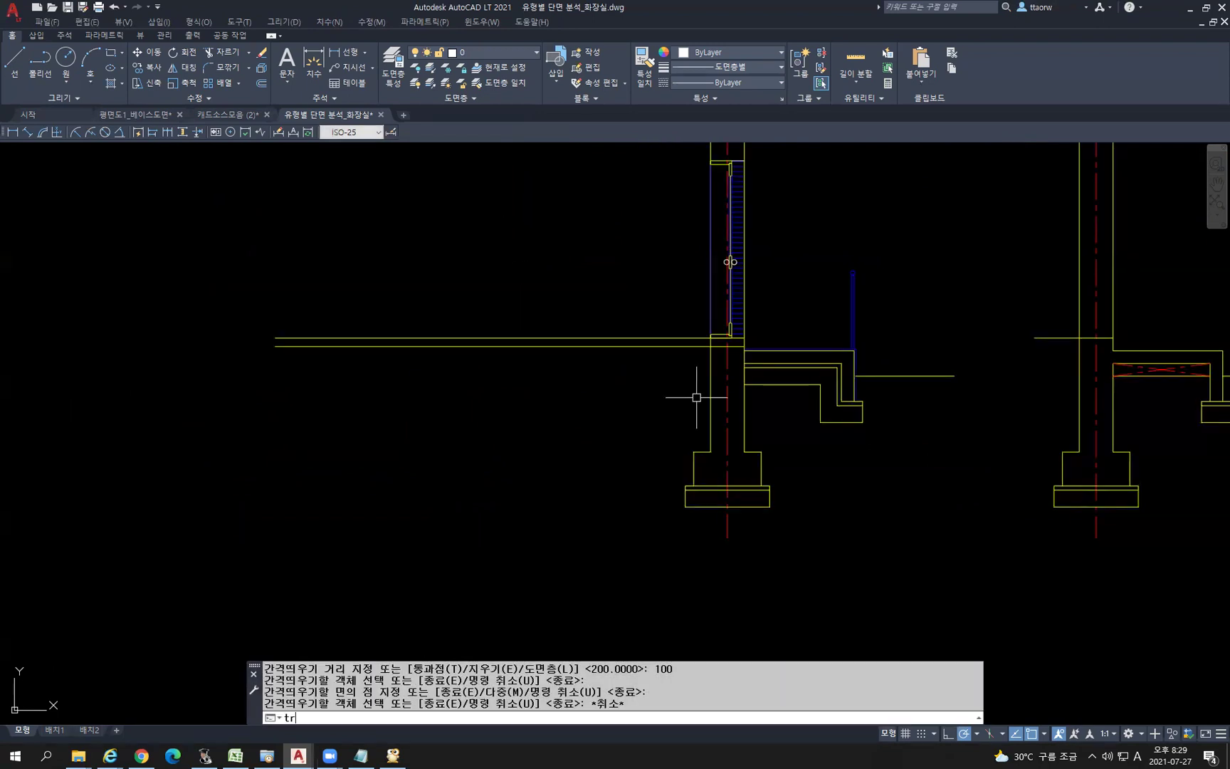
key("Return")
scroll(758, 320, "up", 4)
left_click(631, 400)
key("Return")
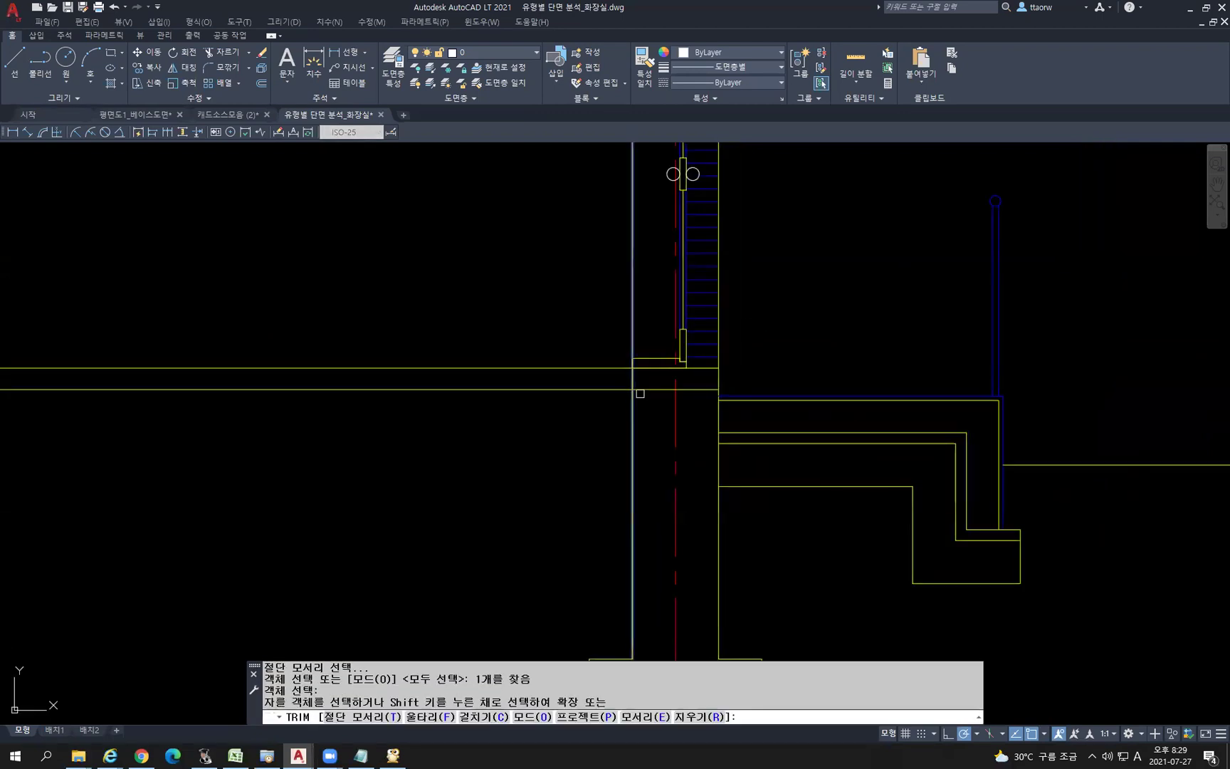
left_click(648, 380)
left_click(639, 397)
scroll(634, 412, "down", 3)
key("Escape")
Offset the trimmed floor line another 50 downward
type("o")
key("Return")
type("50")
key("Return")
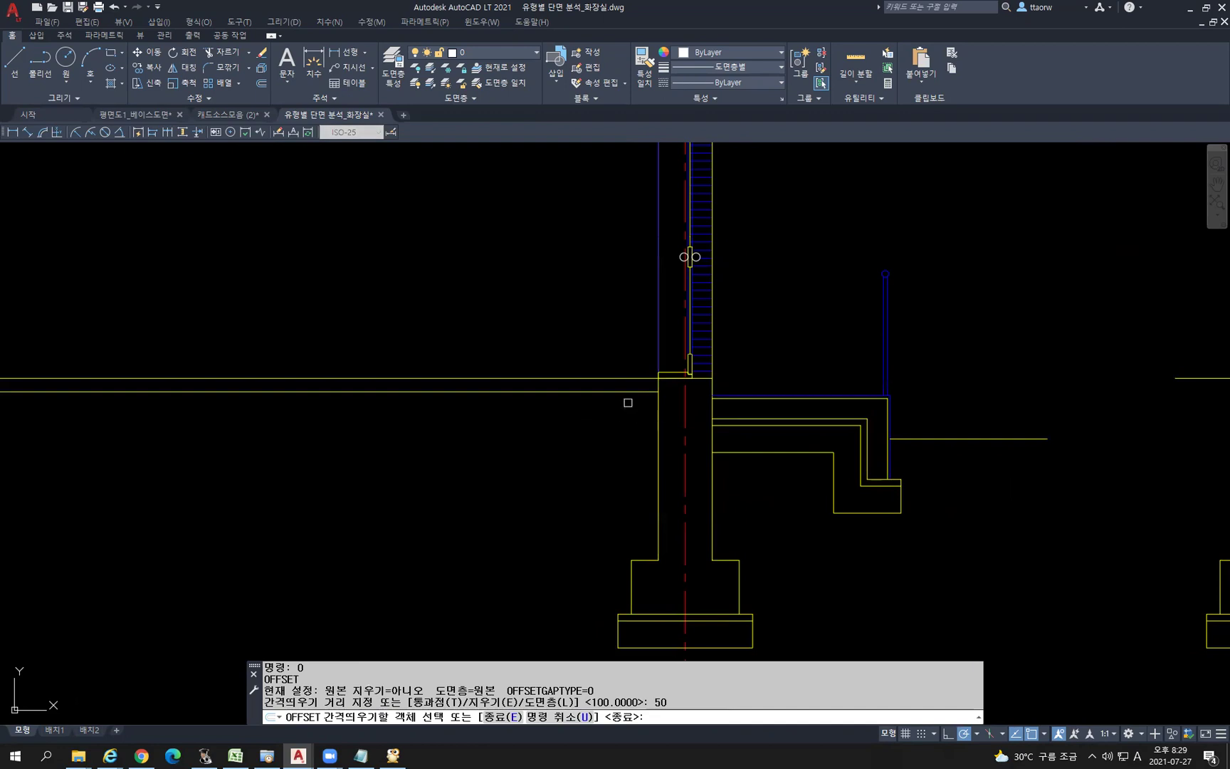
left_click(628, 394)
left_click(616, 438)
middle_click_drag(649, 430, 680, 425)
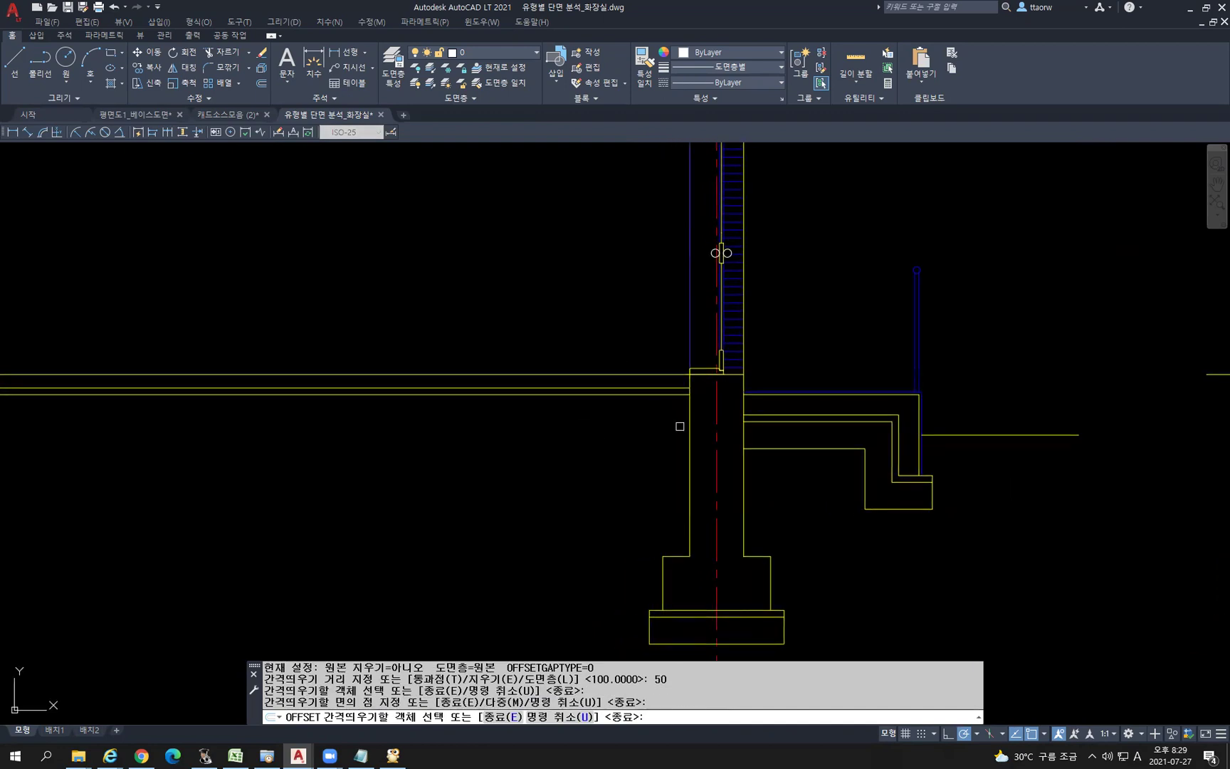
key("Return")
Offset the lowest floor line 150 downward for the slab's underside
key("Return")
type("150")
key("Return")
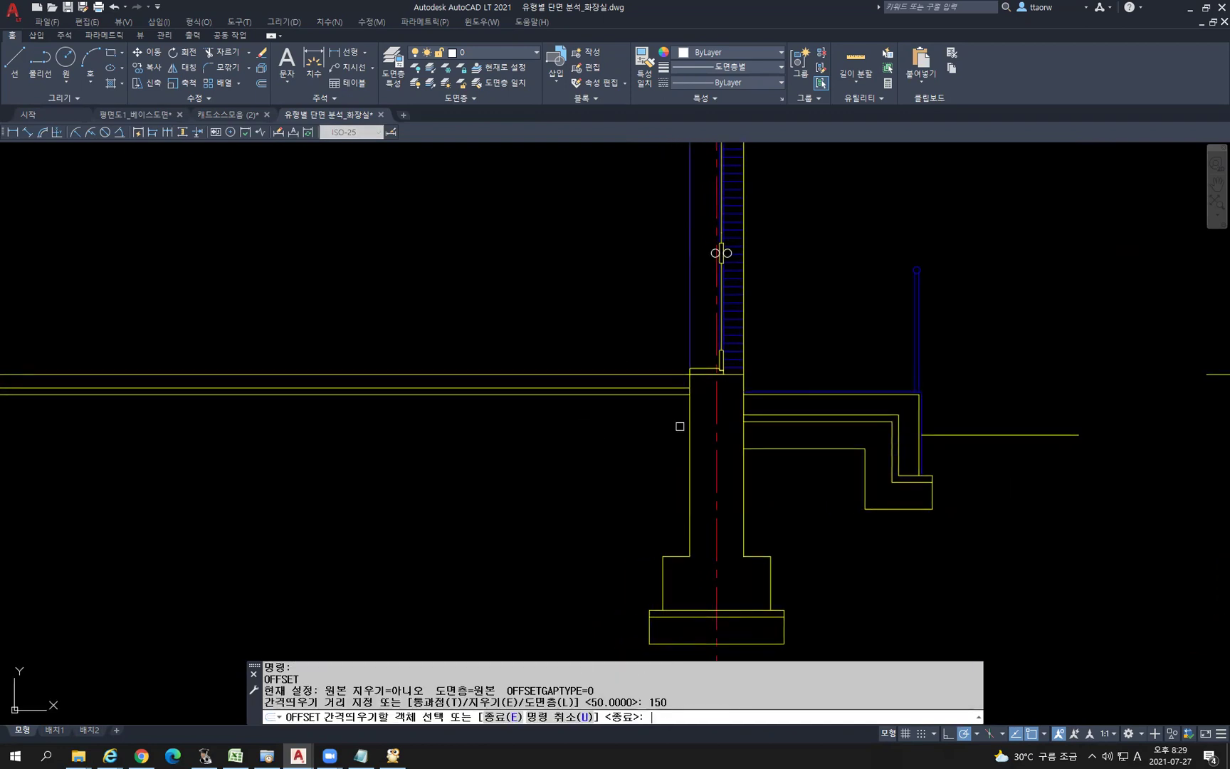
left_click(527, 393)
left_click(554, 501)
key("Escape")
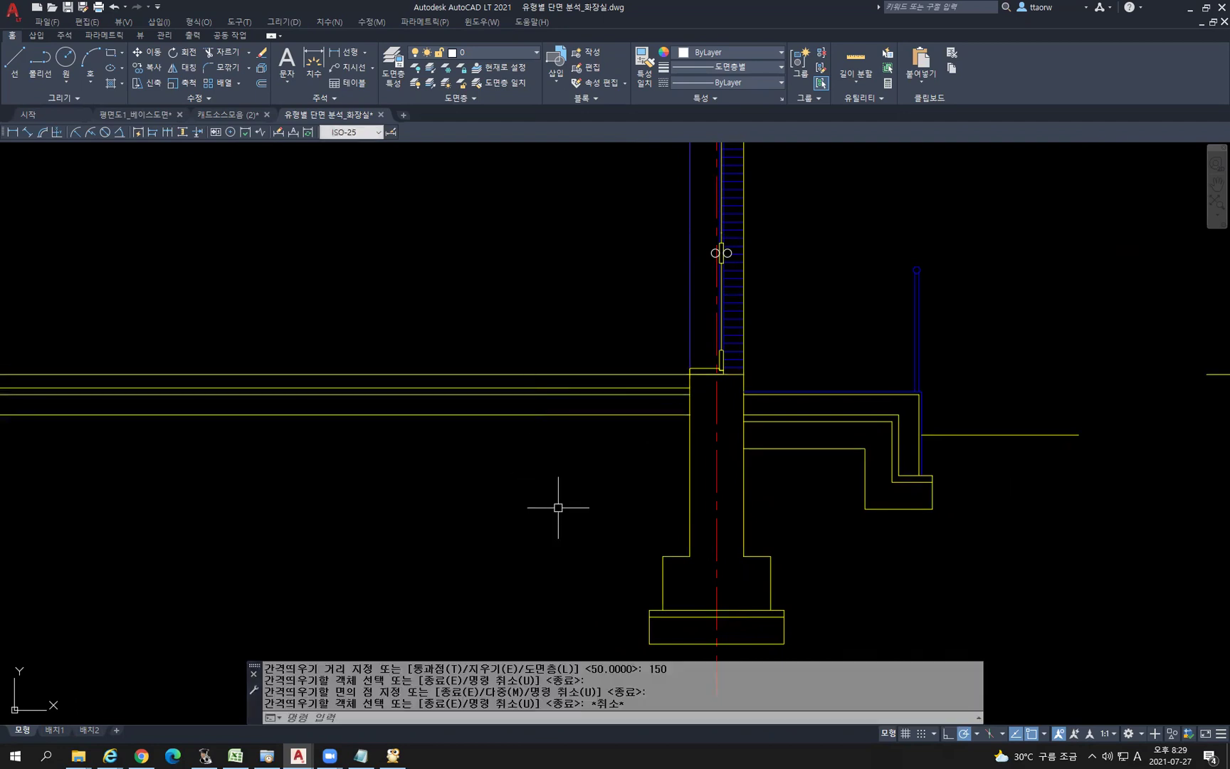
Offset the slab's underside line 2100 downward to set the basement floor level
scroll(554, 475, "down", 2)
middle_click_drag(524, 449, 513, 431)
type("o")
key("Return")
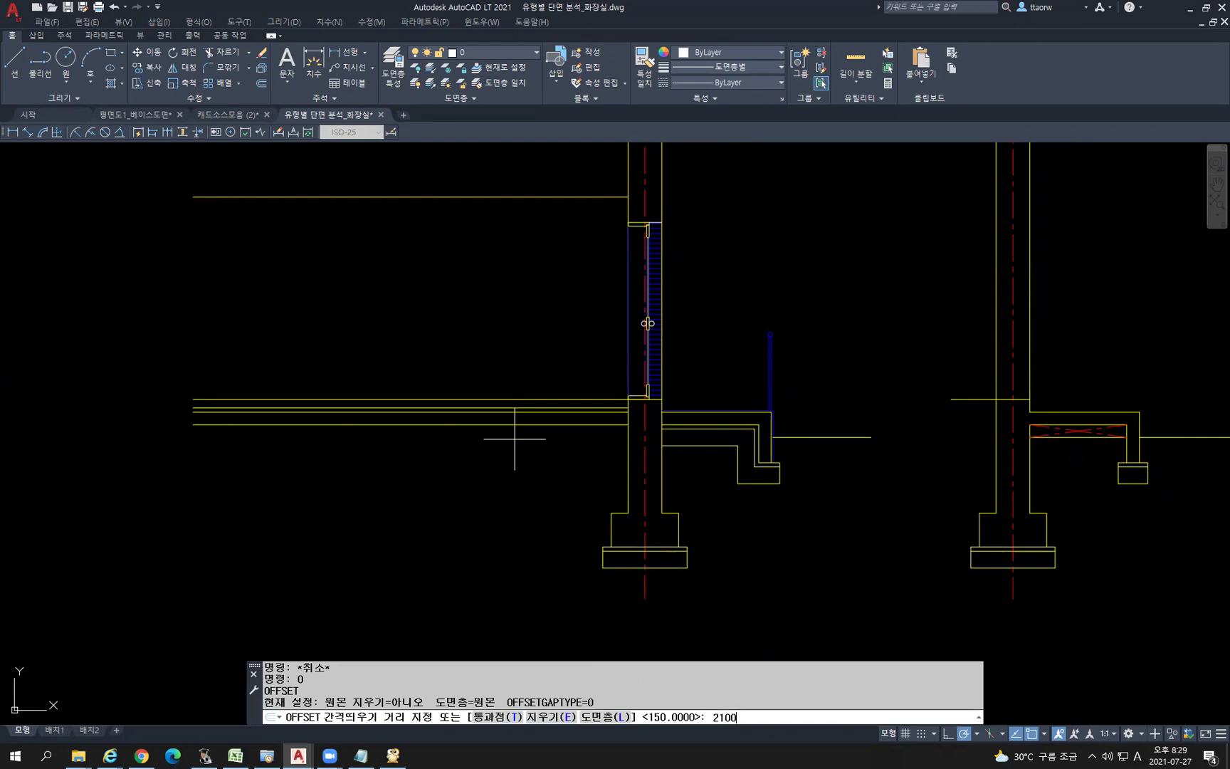
key("Return")
left_click(500, 424)
left_click(516, 560)
middle_click_drag(482, 441, 432, 211)
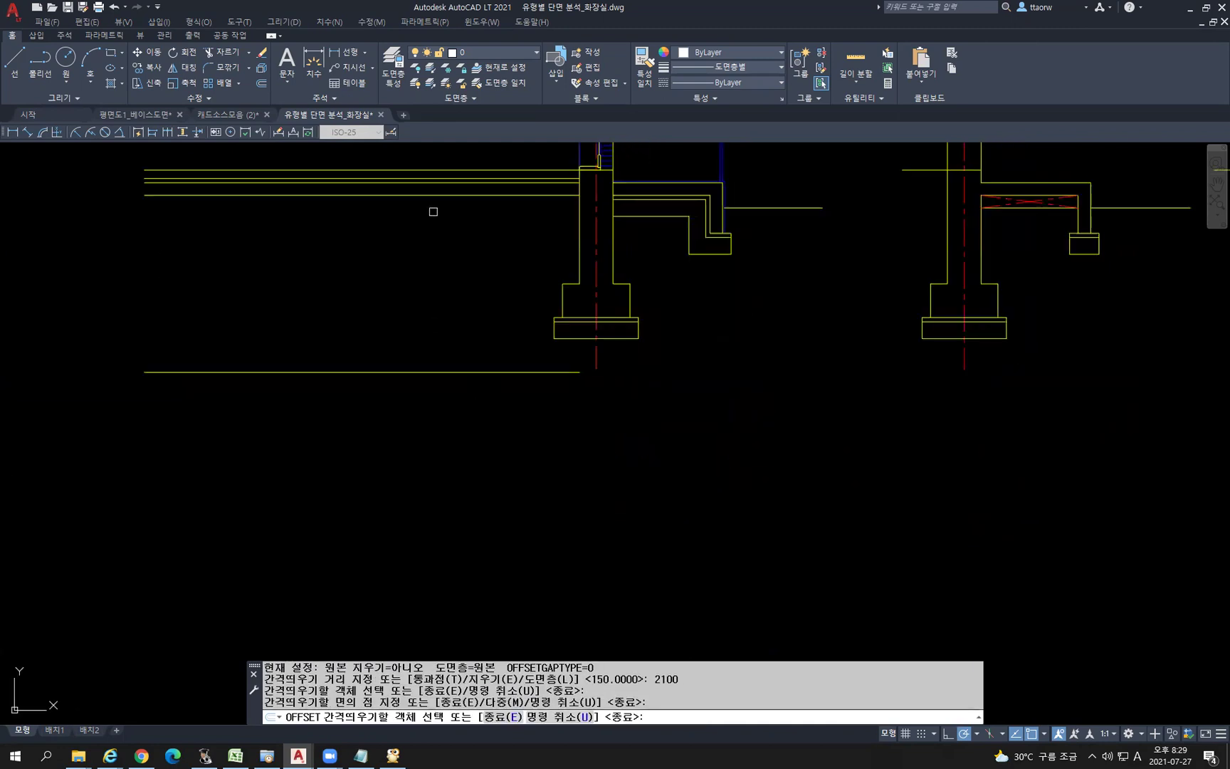
key("Escape")
Stretch the wall footing with its centre line vertically down until the footing's top meets the basement floor line
scroll(597, 340, "up", 2)
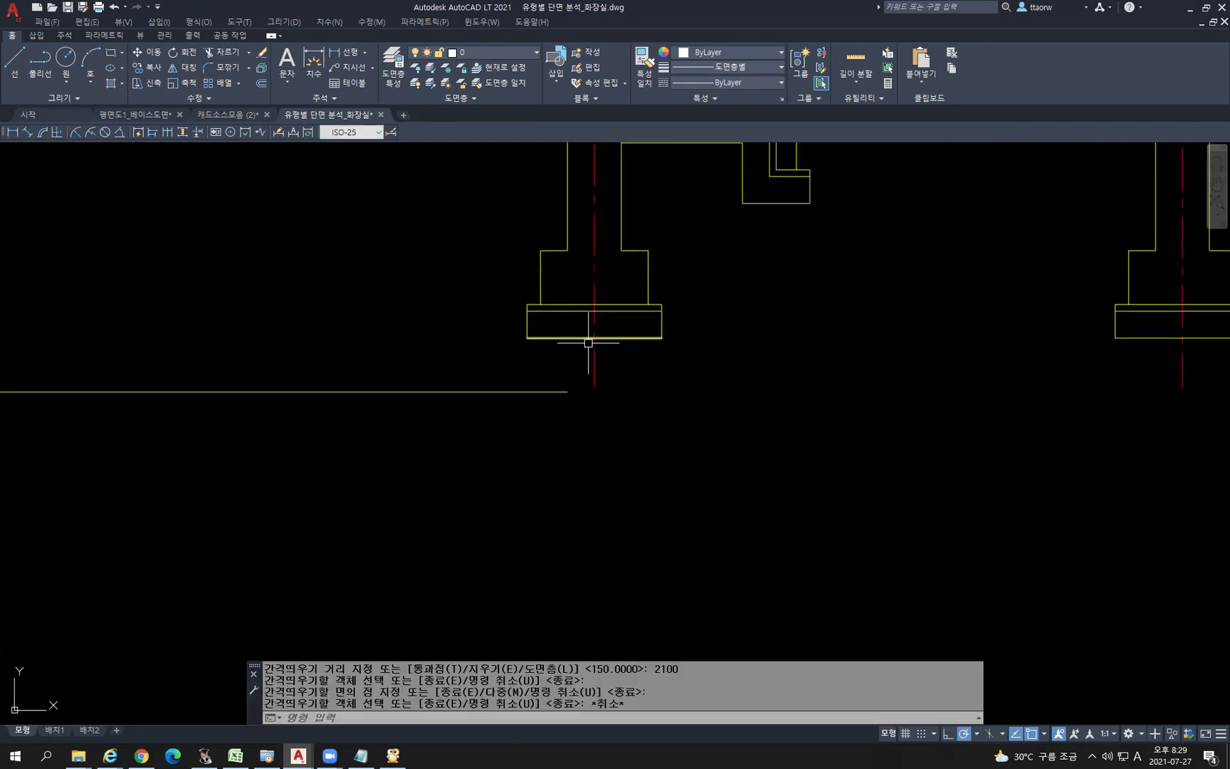
left_click(719, 407)
left_click(511, 262)
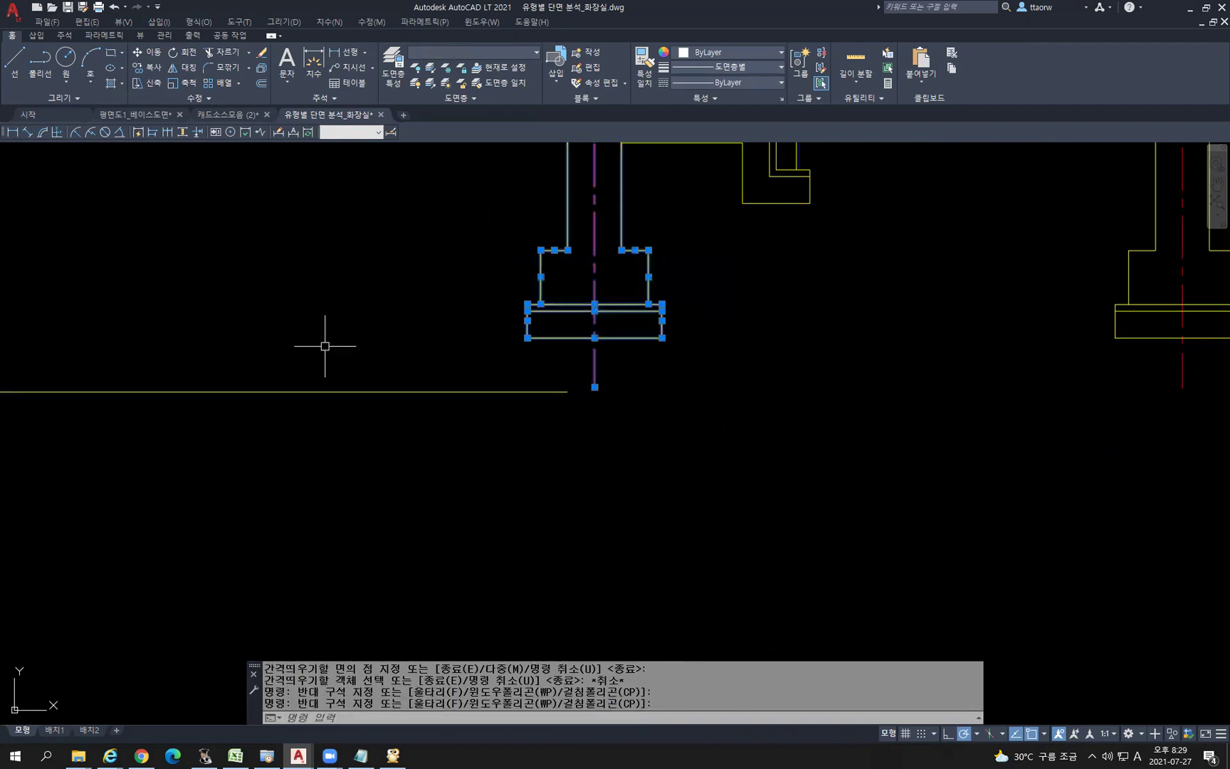
type("s")
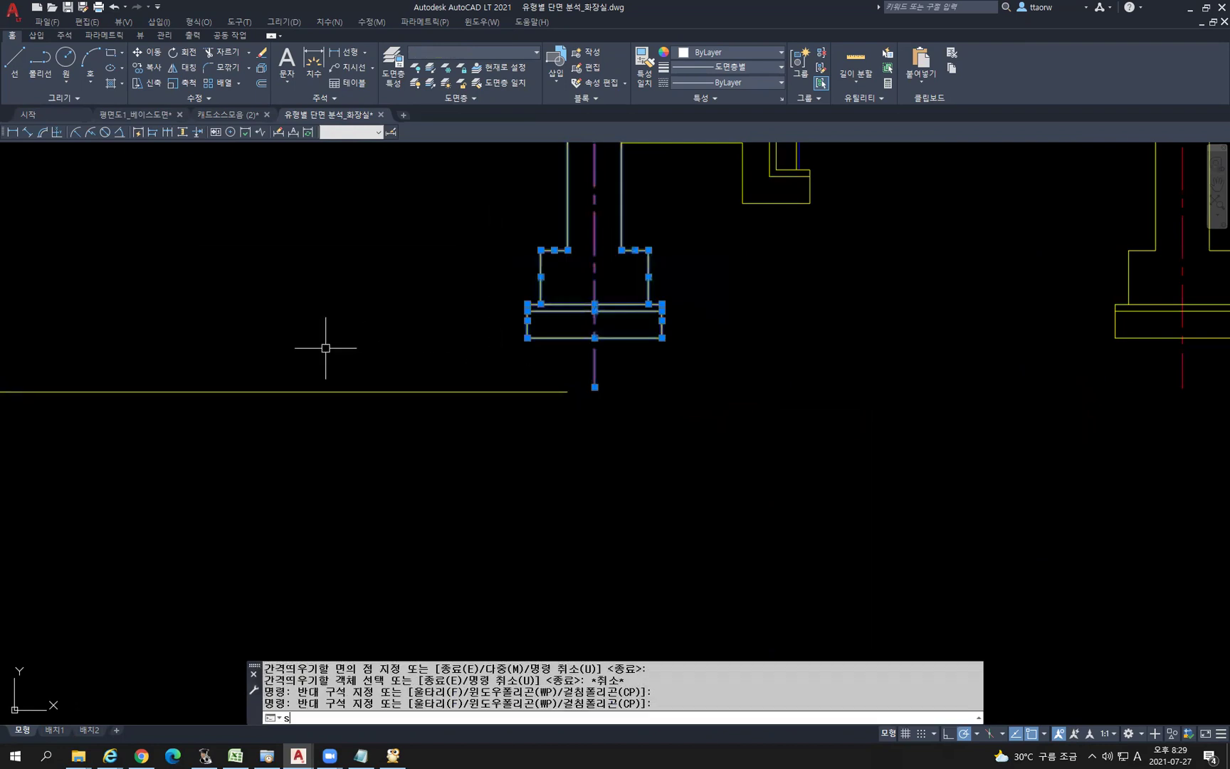
key("Return")
left_click(541, 249)
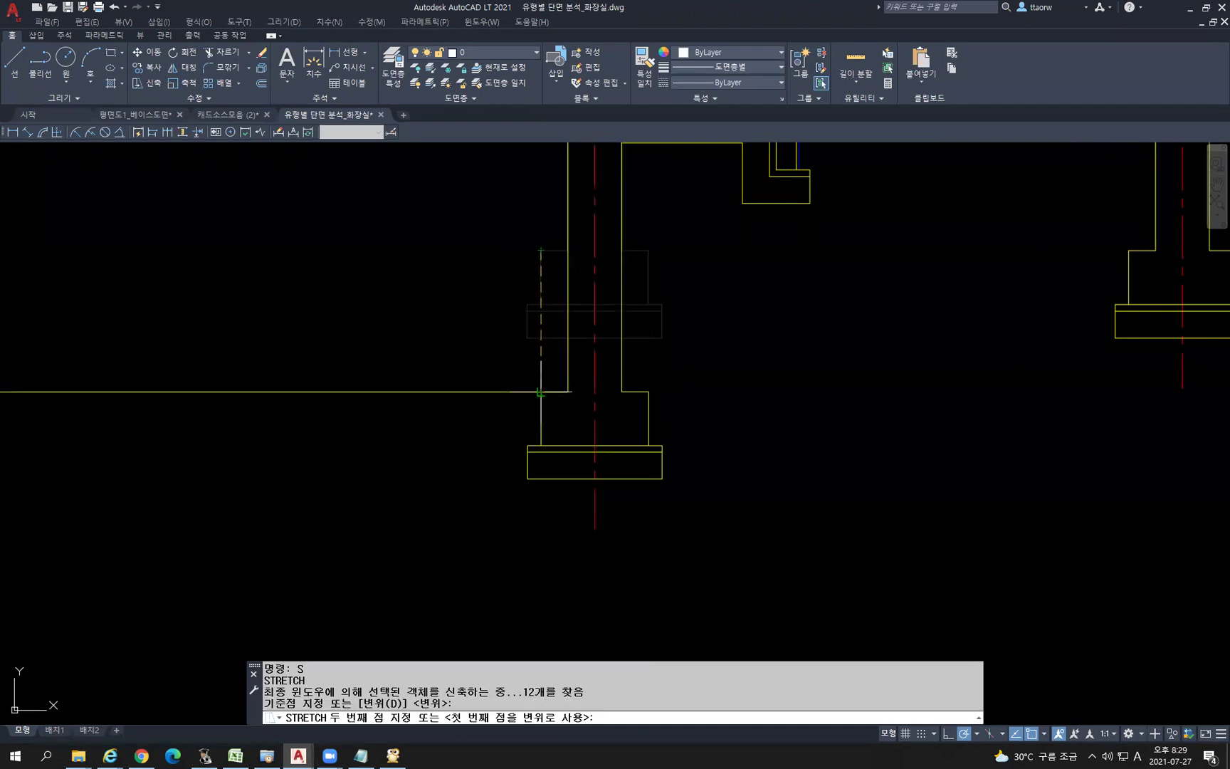
left_click(586, 482)
scroll(587, 482, "down", 2)
middle_click_drag(502, 499, 637, 507)
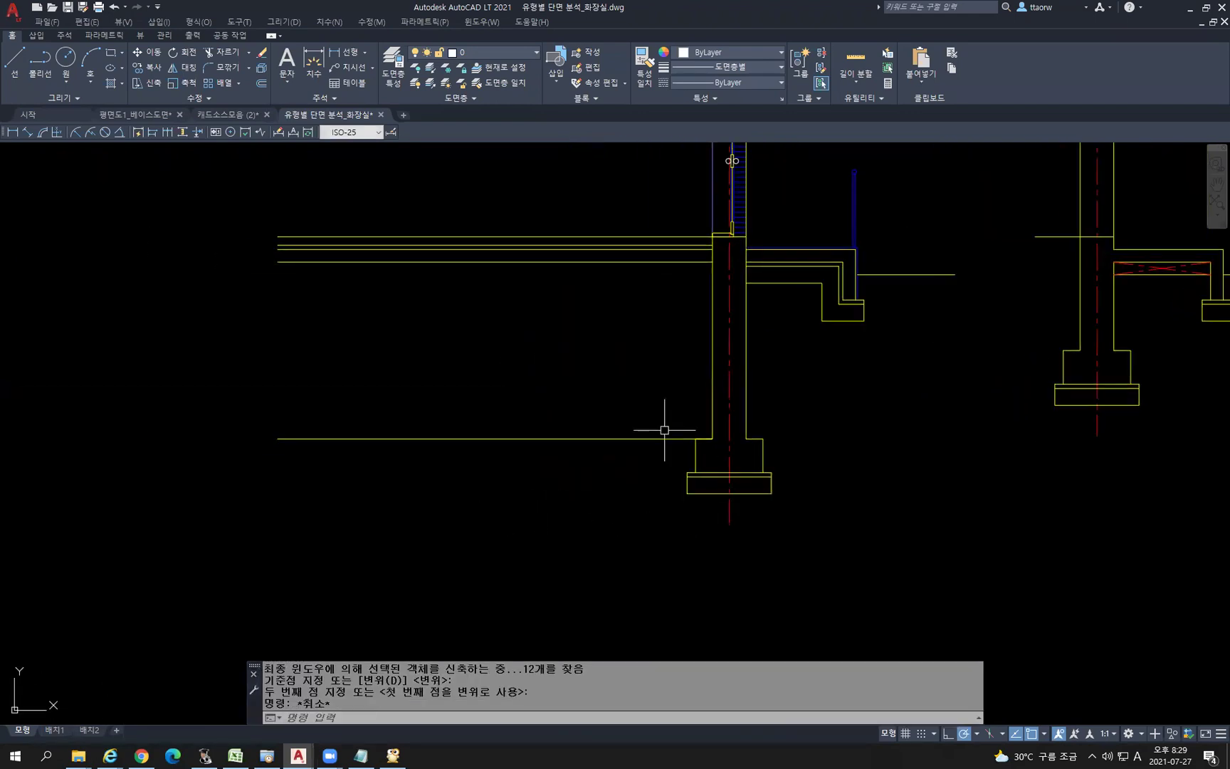
key("Escape")
key("Escape")
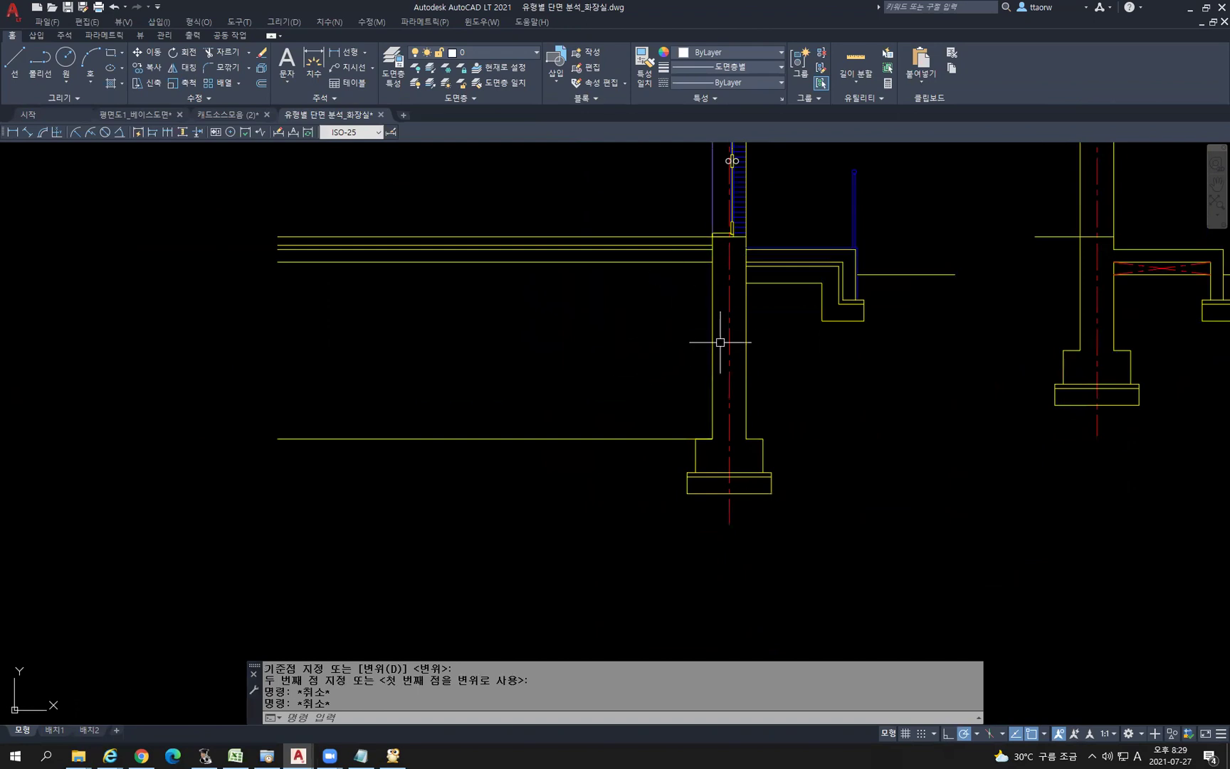
Trim the inner wall face between the two lowest floor slab lines so the slab joins the wall
type("tr")
key("Return")
scroll(720, 342, "up", 5)
left_click(611, 318)
left_click(586, 268)
key("Return")
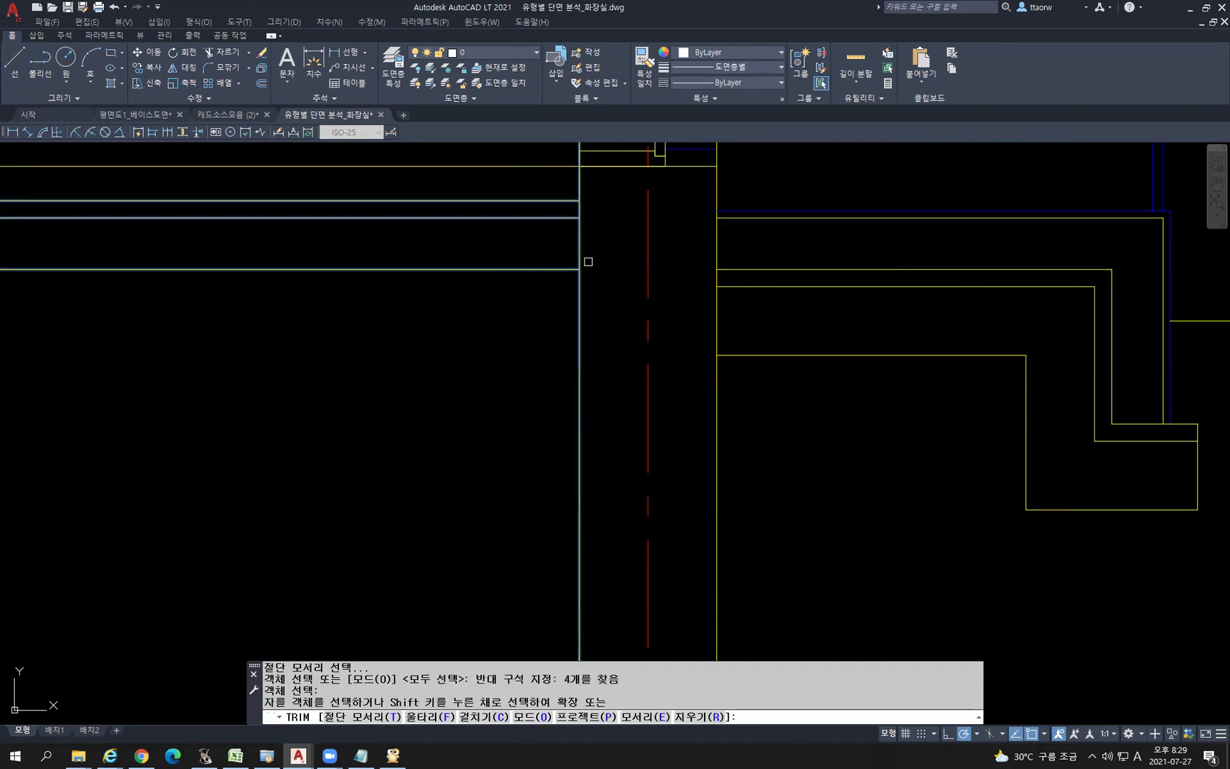
key("Return")
scroll(759, 341, "down", 6)
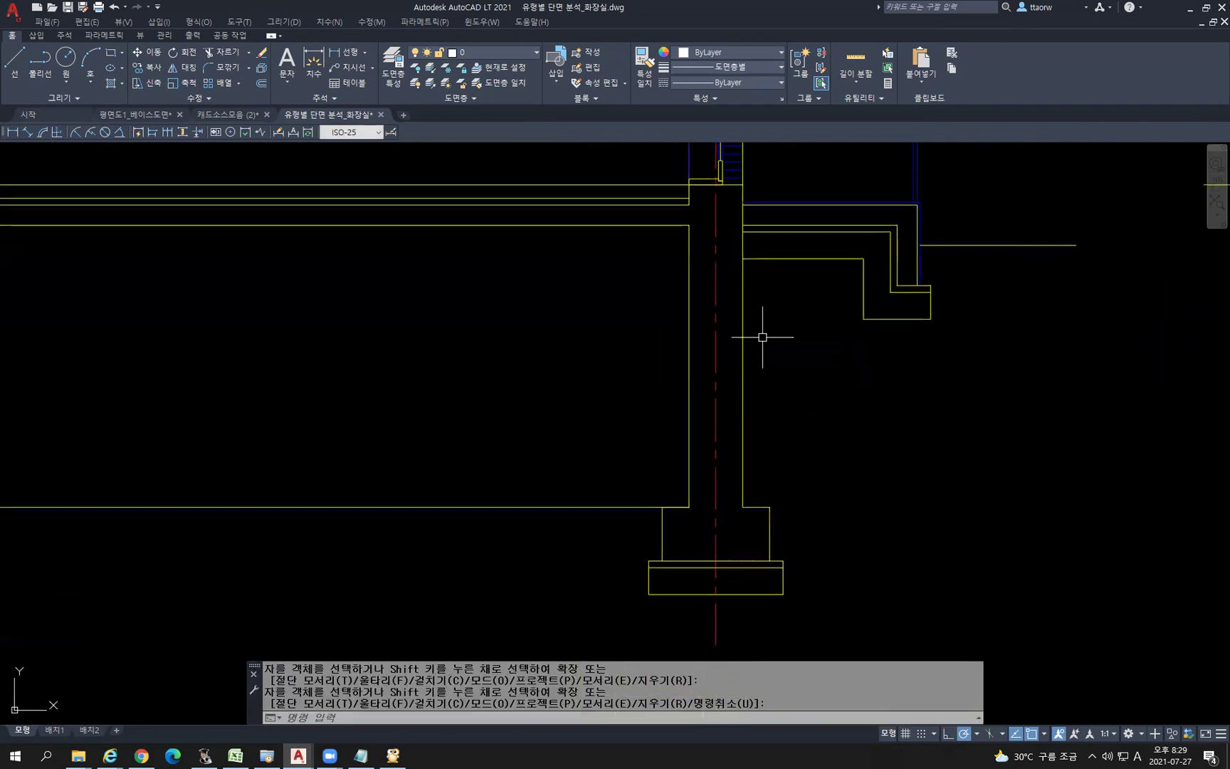
key("Escape")
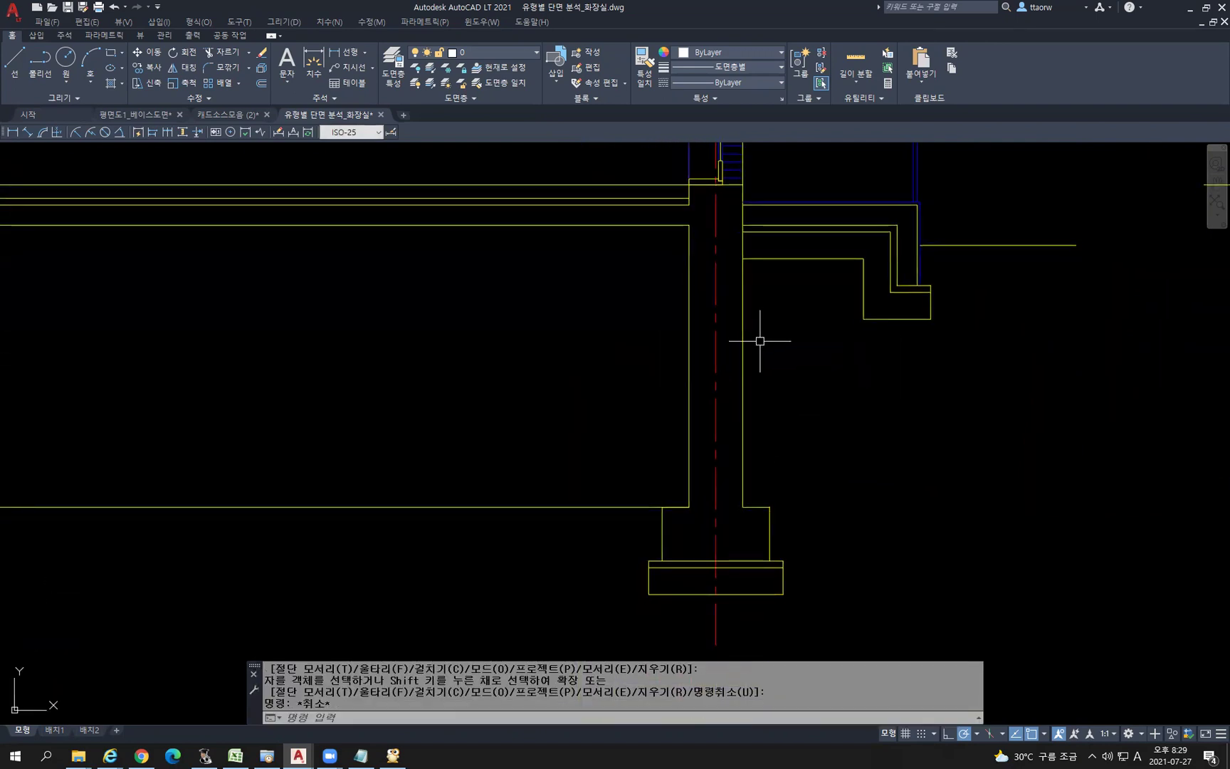
Delete the two vertical edges on the interior side of the footing and its base
left_click(663, 545)
key("Delete")
left_click(653, 571)
key("Delete")
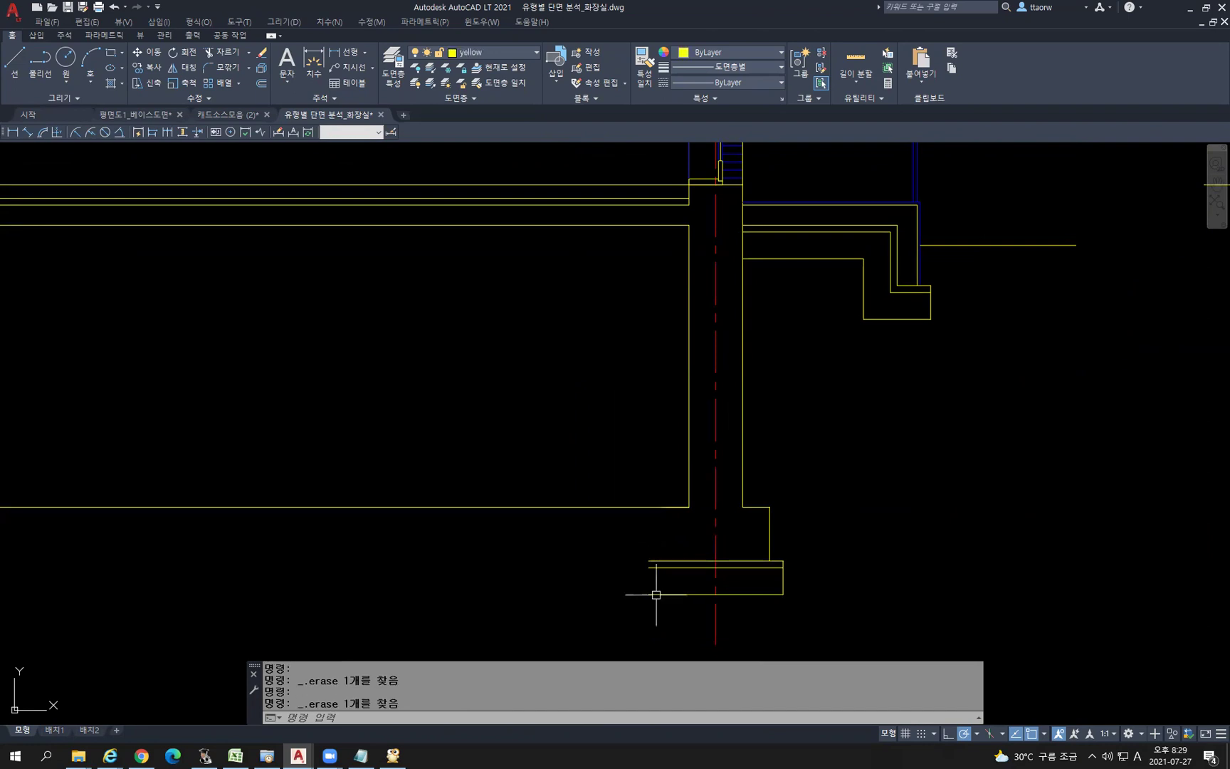
scroll(659, 588, "down", 5)
scroll(663, 534, "up", 4)
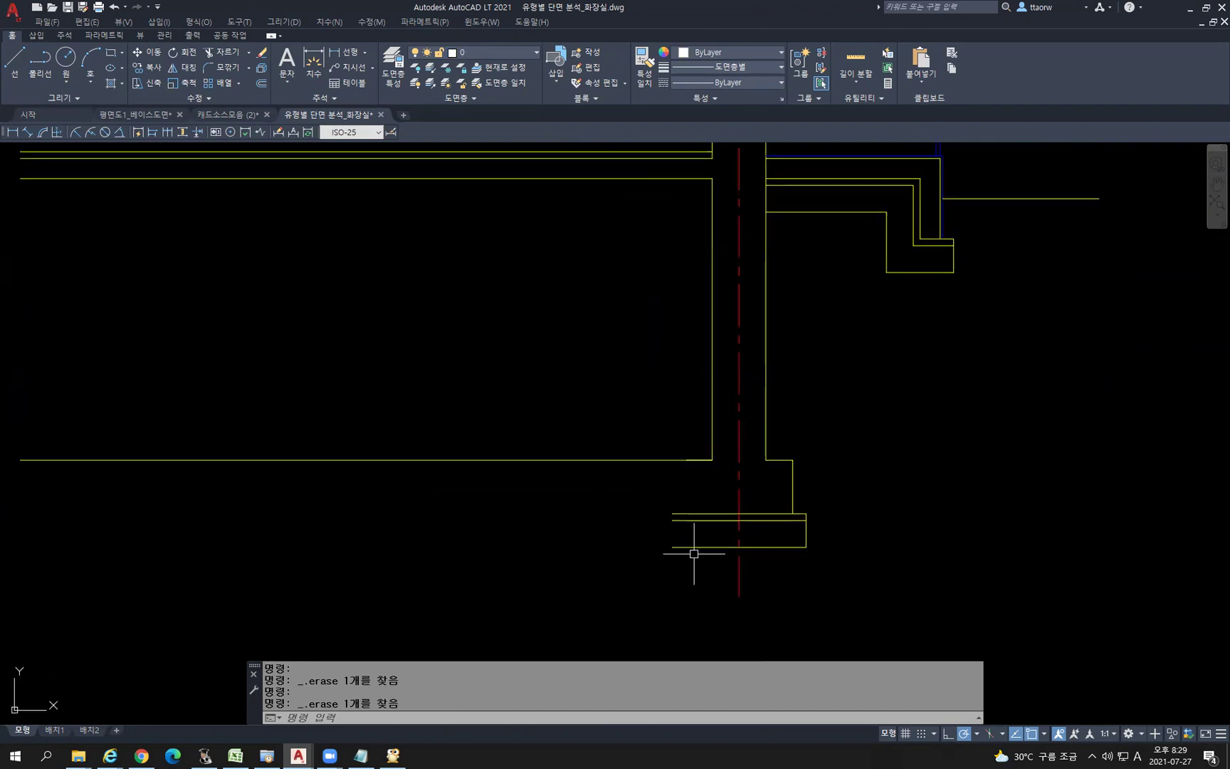
left_click(702, 581)
left_click(638, 442)
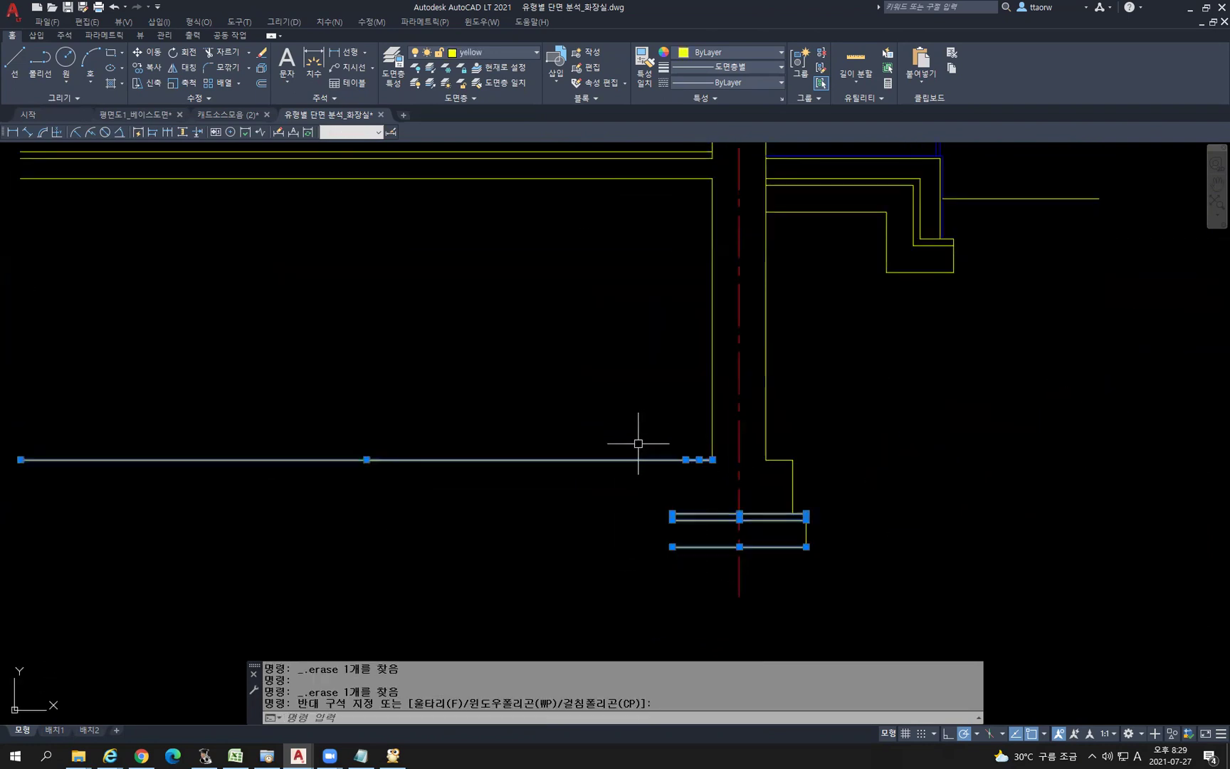
type("s")
key("Return")
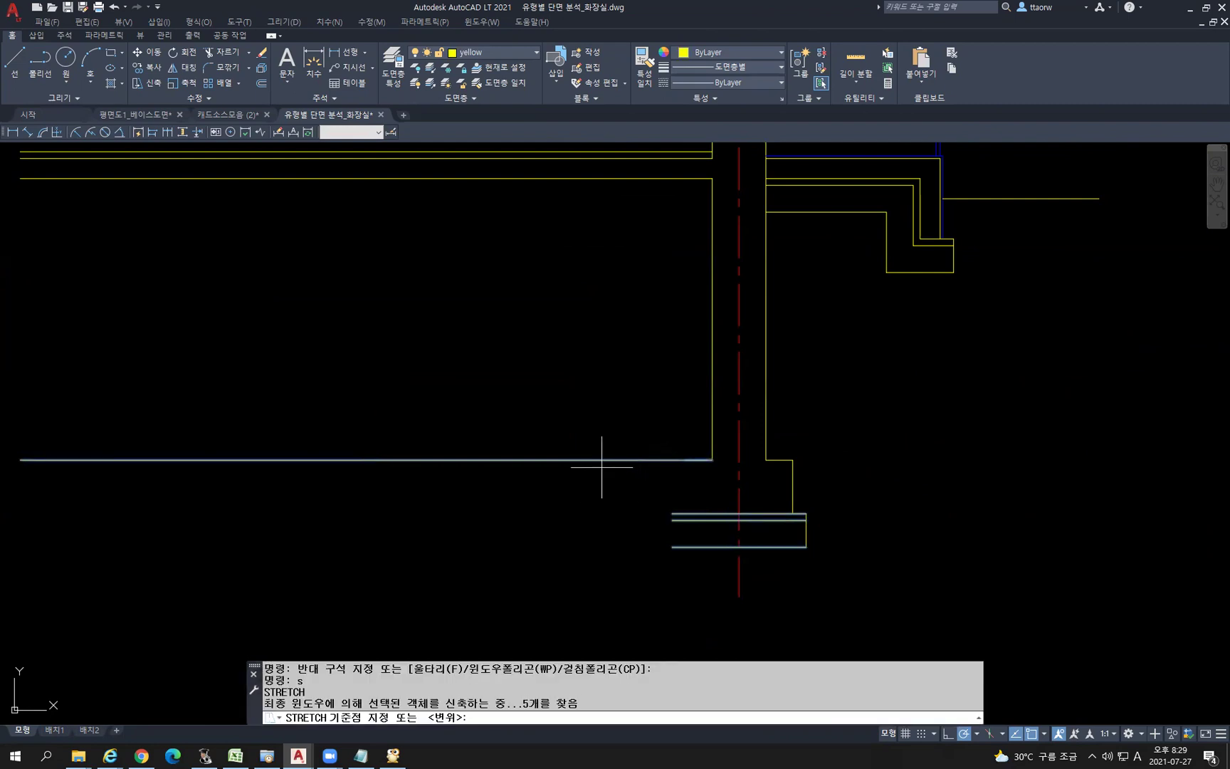
key("Escape")
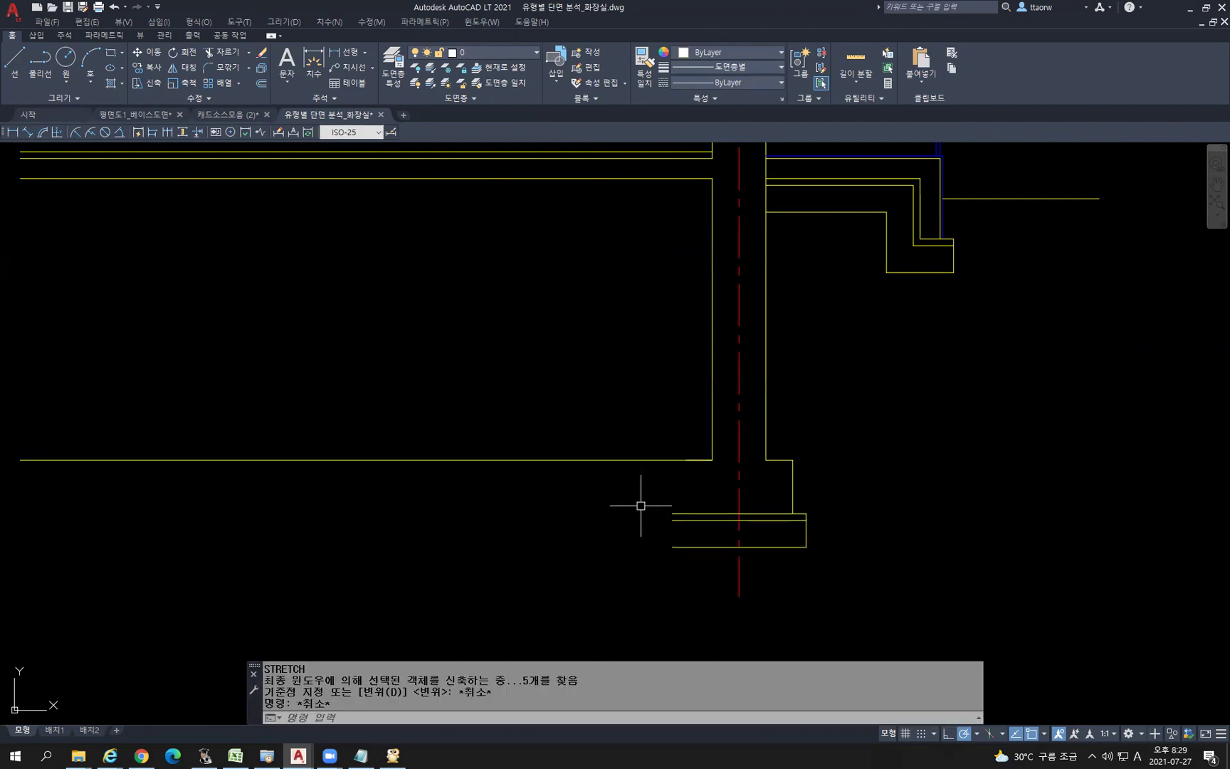
Offset the wall's vertical centre line 4500 toward the interior to create a second axis
type("o")
key("Return")
type("4500")
key("Return")
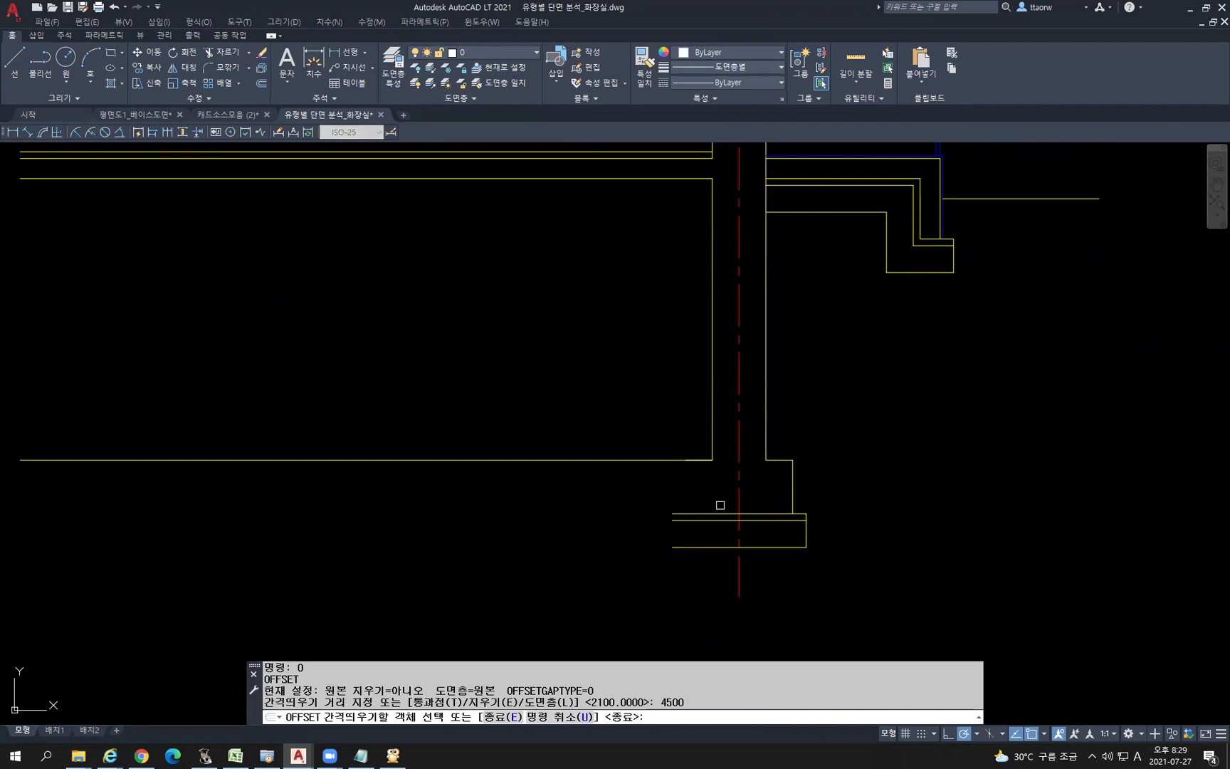
left_click(738, 491)
left_click(494, 500)
scroll(494, 499, "down", 2)
middle_click_drag(375, 244, 661, 181)
key("Escape")
middle_click_drag(580, 233, 510, 404)
key("Escape")
Stretch the open ends of the footing's horizontal lines toward the interior, by the distance from the basement's inner corner to the new axis
scroll(861, 562, "up", 2)
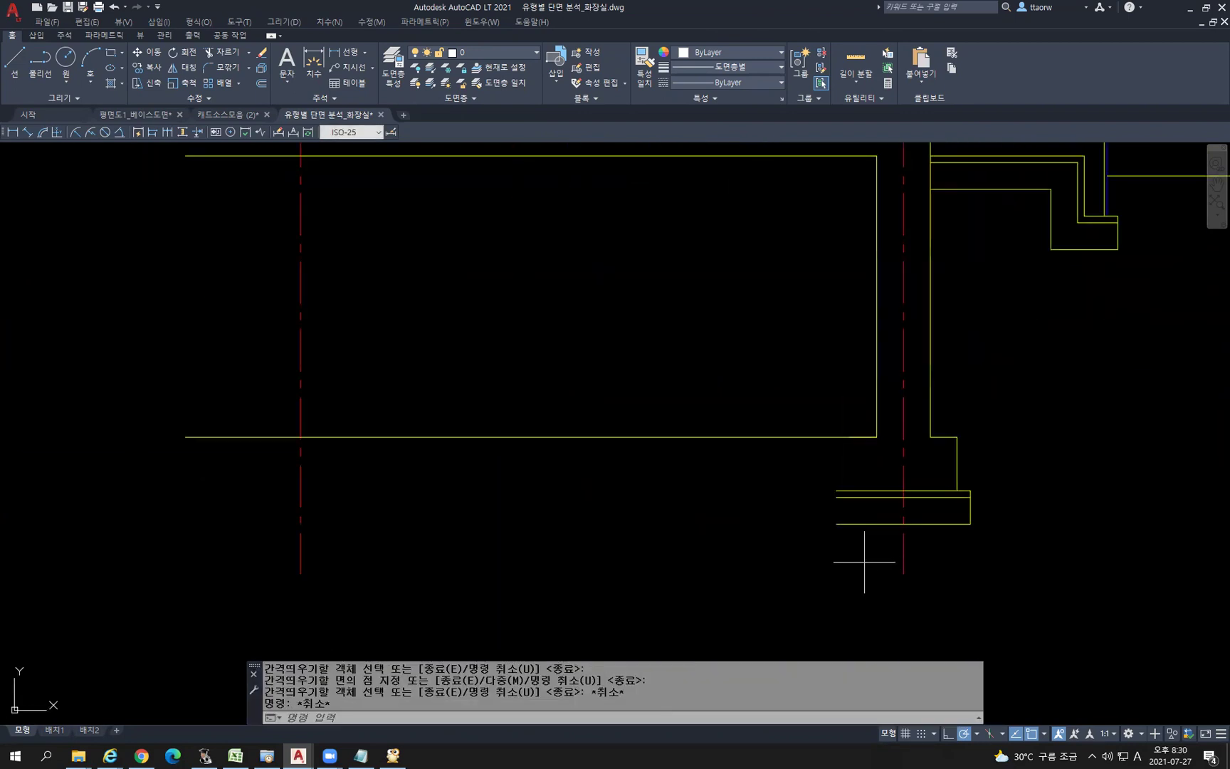
left_click(864, 561)
left_click(809, 407)
type("s")
key("Return")
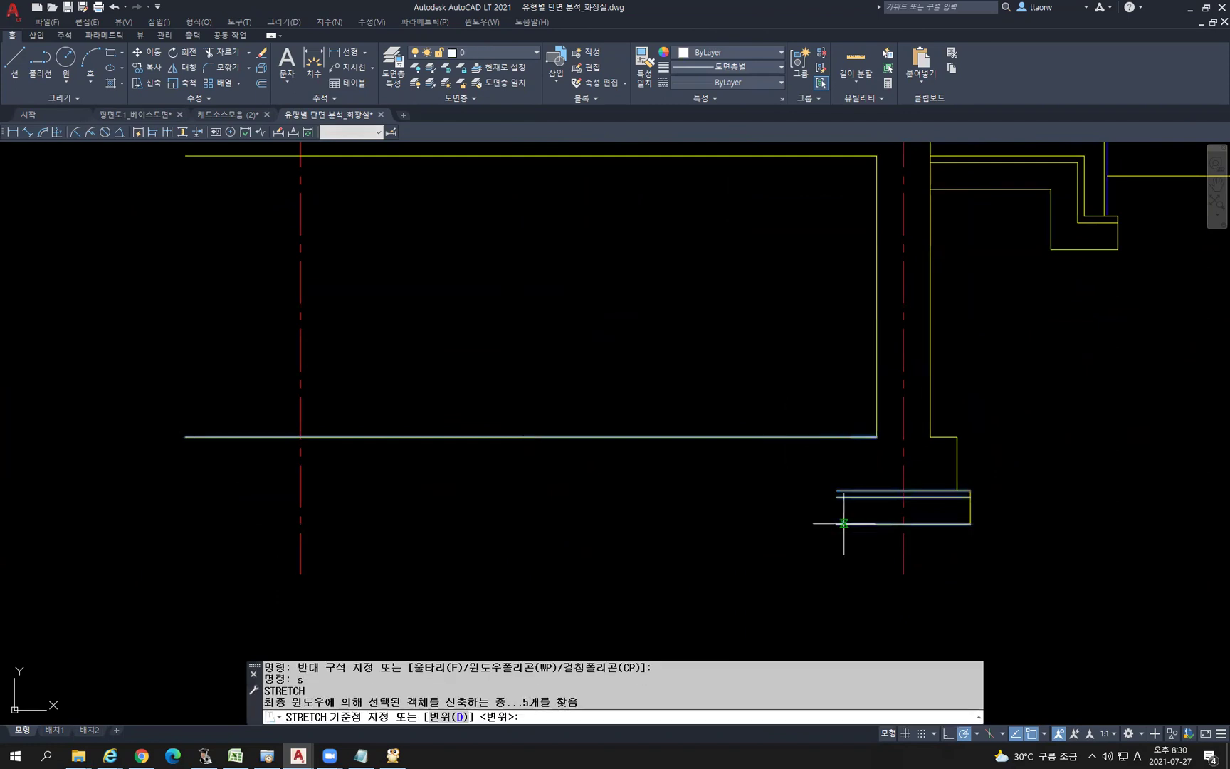
left_click(876, 437)
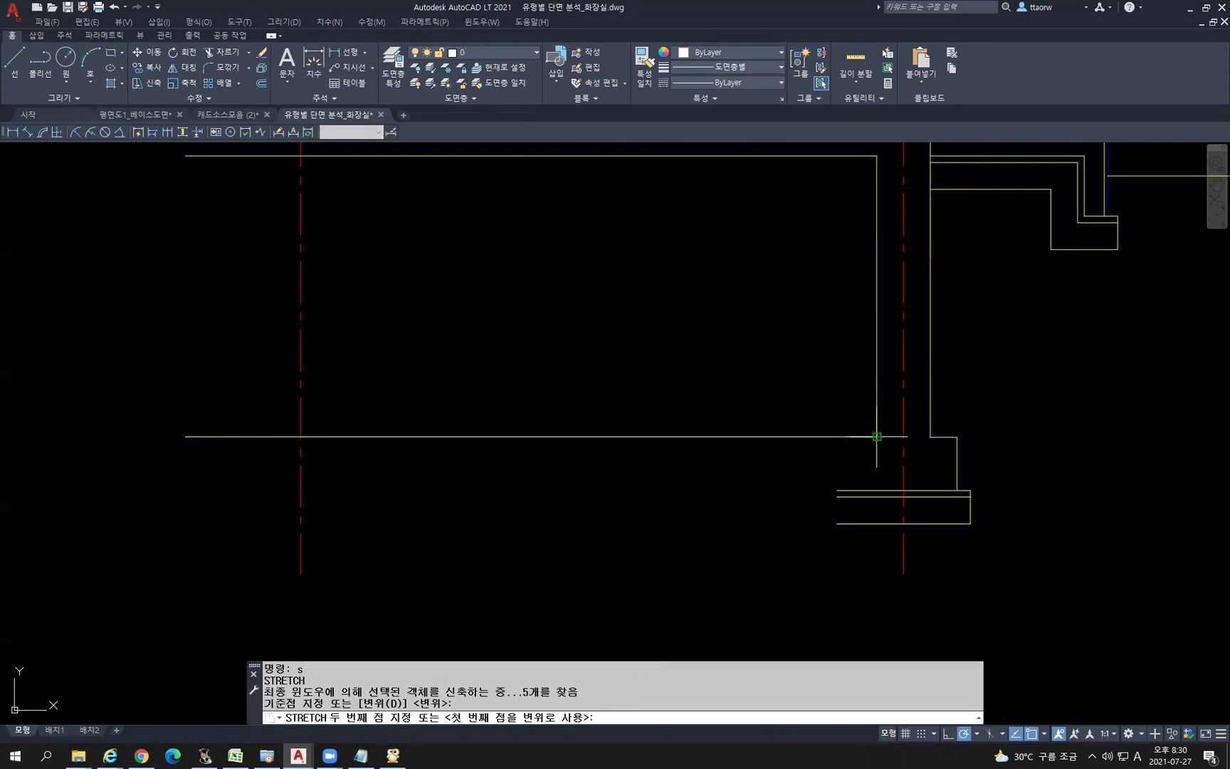
left_click(301, 436)
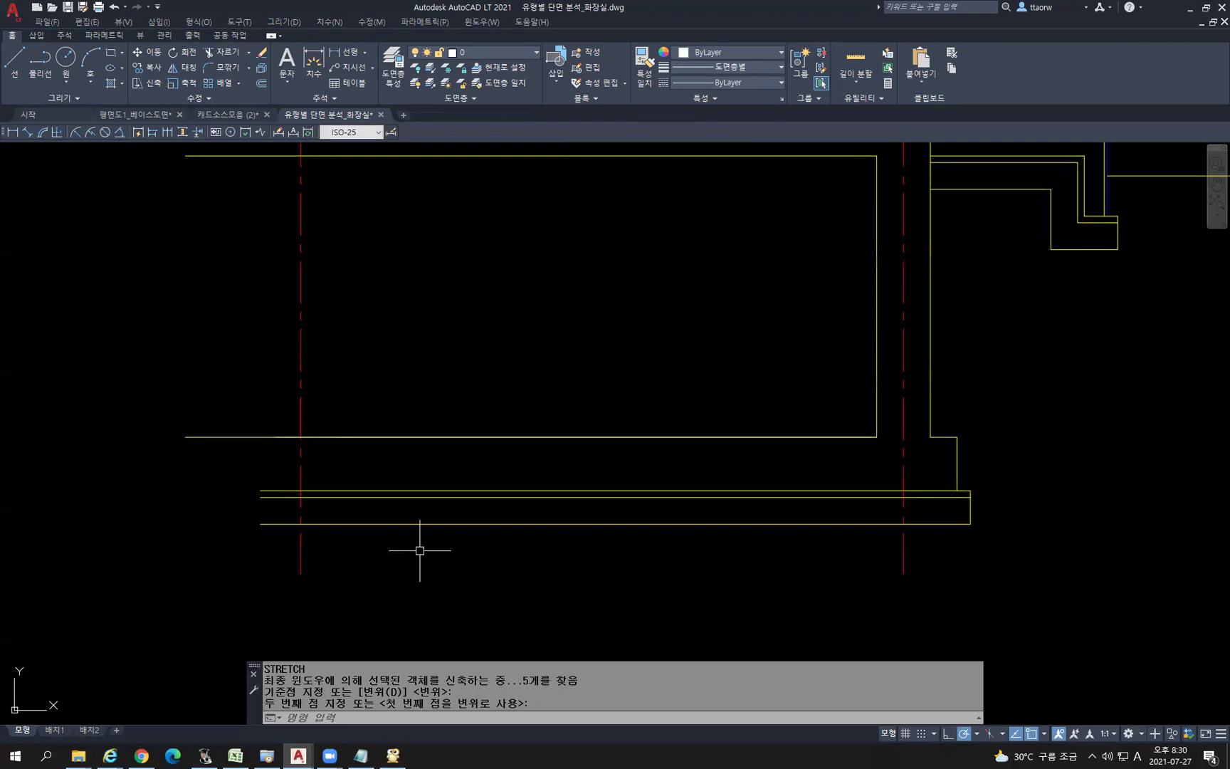
Offset the second axis by 190/2 to both sides for the faces of the opposite wall
key("Escape")
scroll(430, 568, "down", 2)
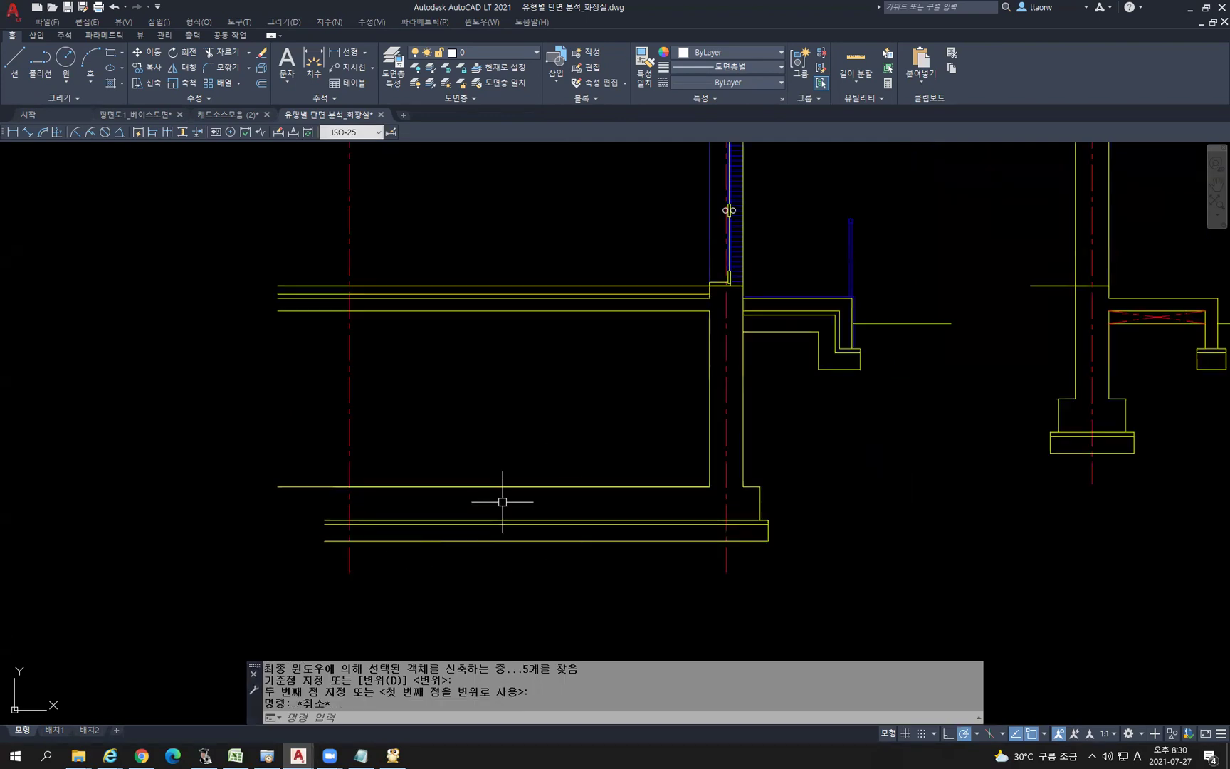
type("o")
key("Return")
type("190/2")
key("Return")
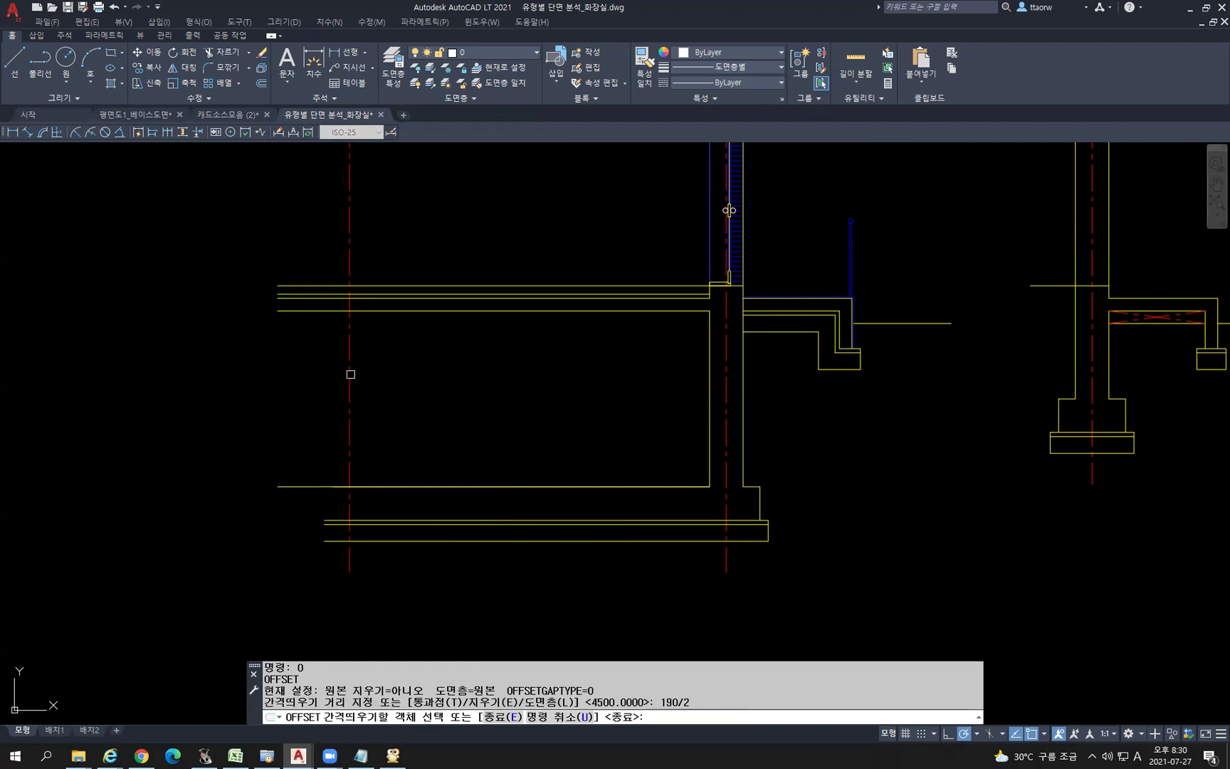
left_click(349, 369)
left_click(356, 363)
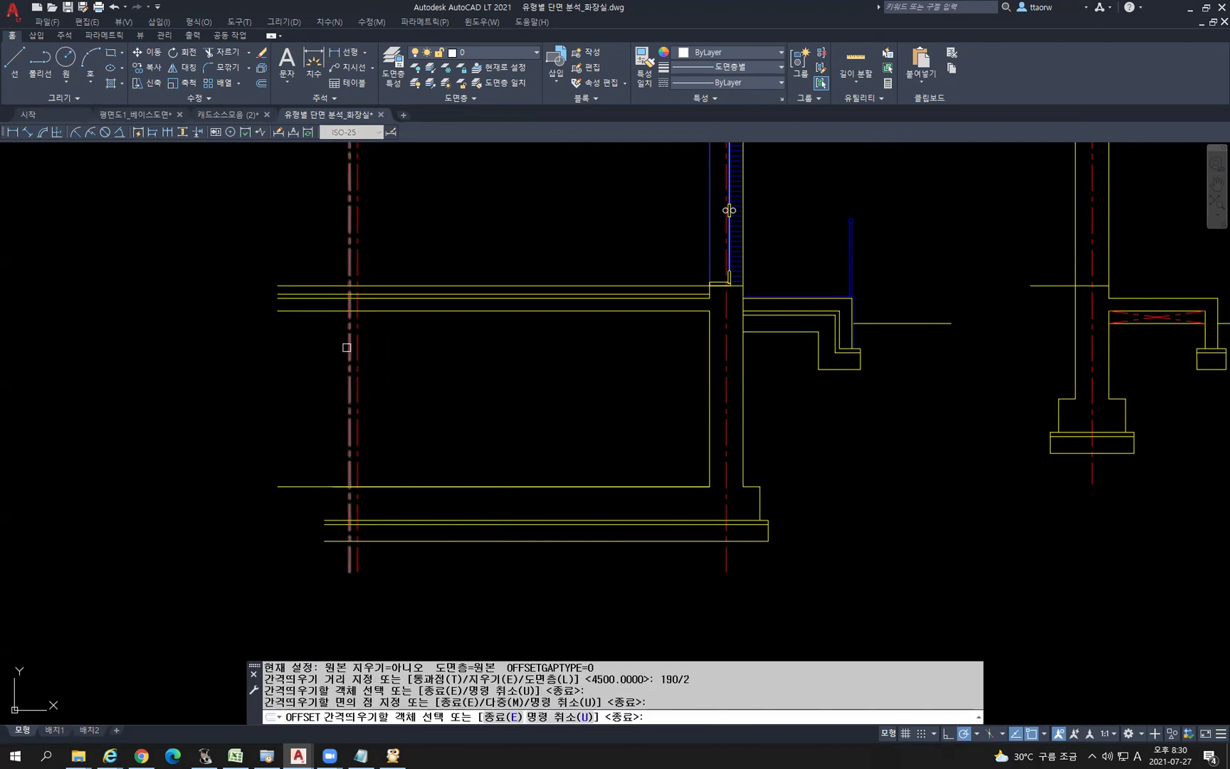
left_click(347, 348)
left_click(310, 366)
key("Escape")
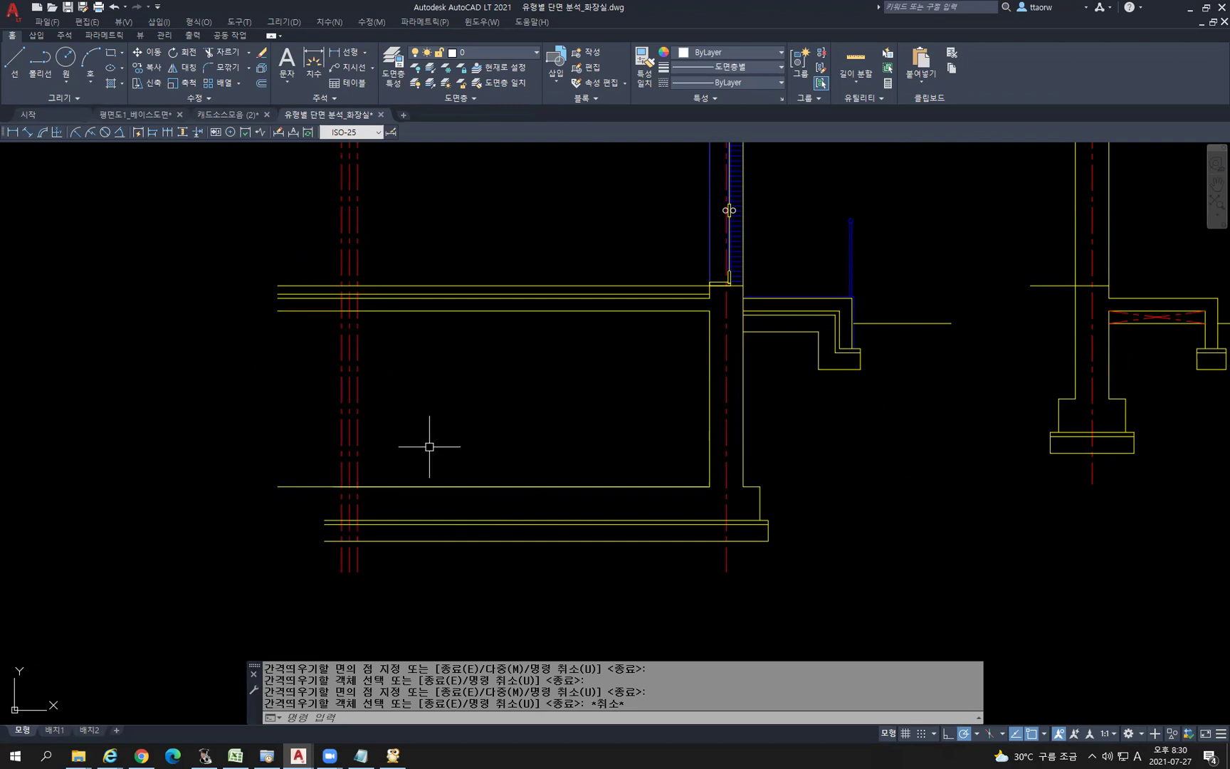
Match the two offset lines beside the second axis to the properties of the yellow section lines
type("ma")
key("Return")
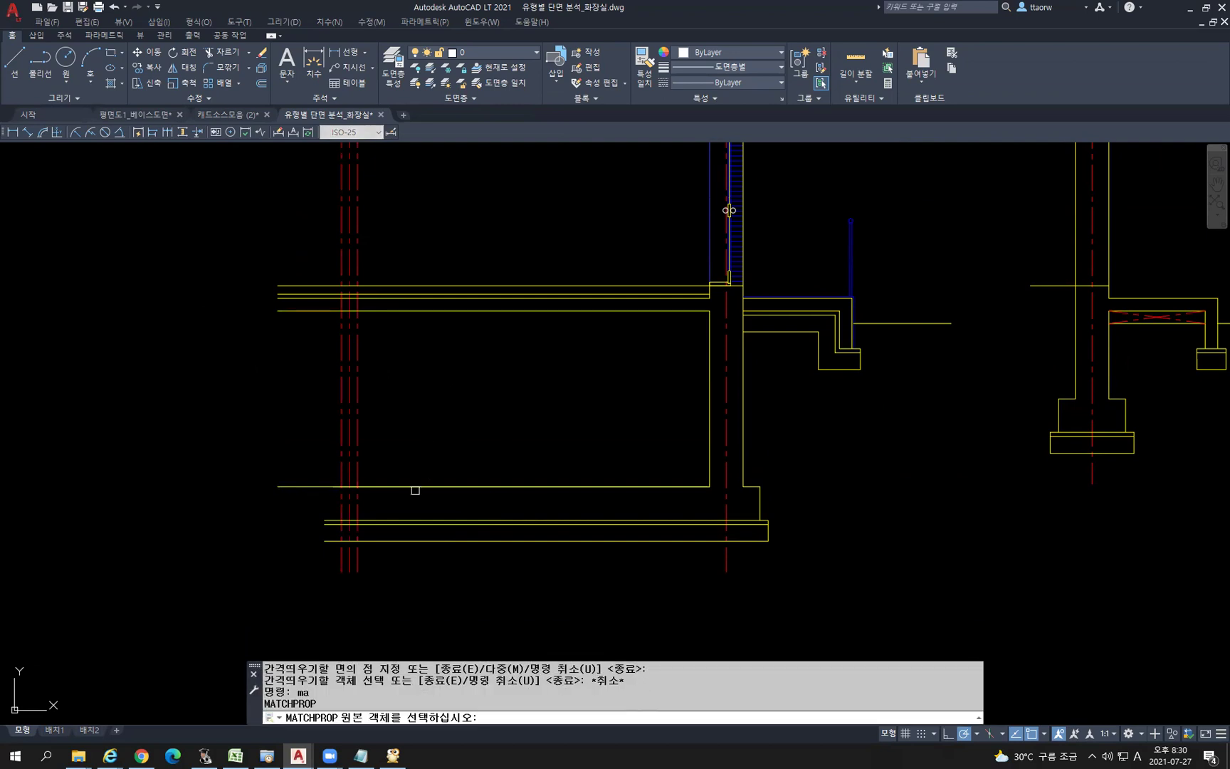
left_click(342, 491)
left_click(339, 486)
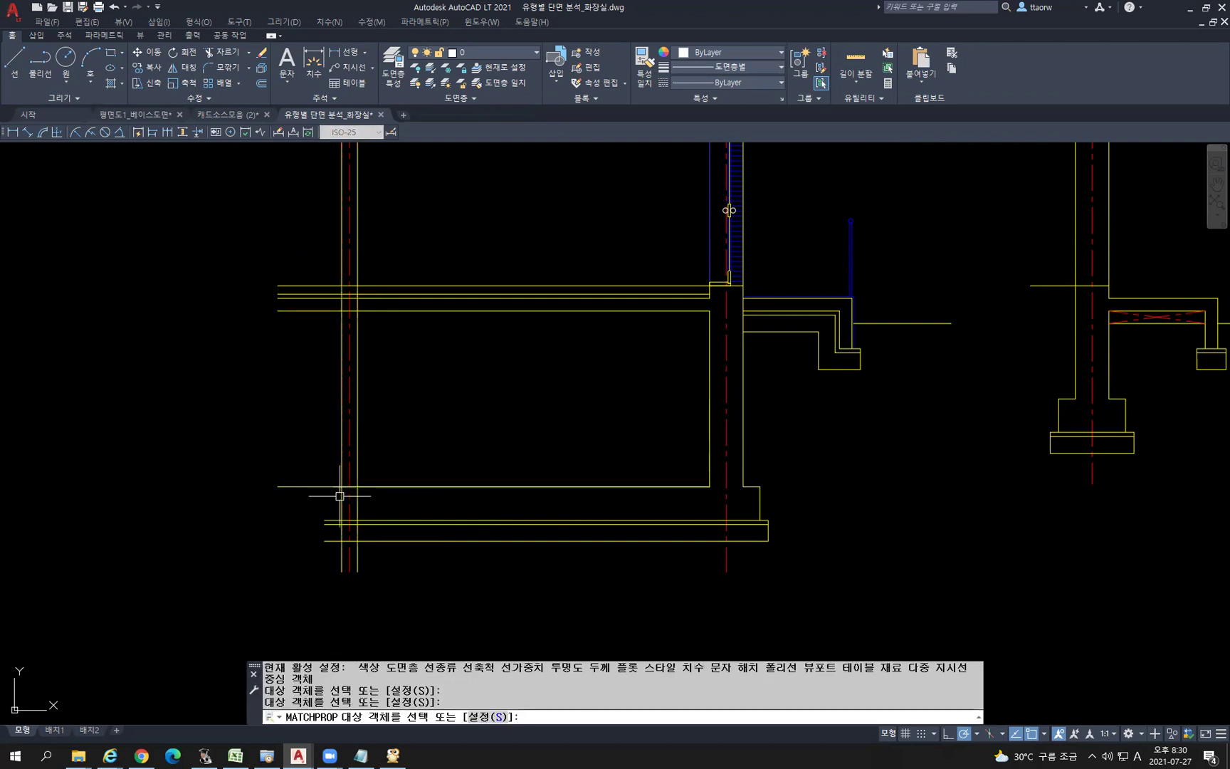
key("Return")
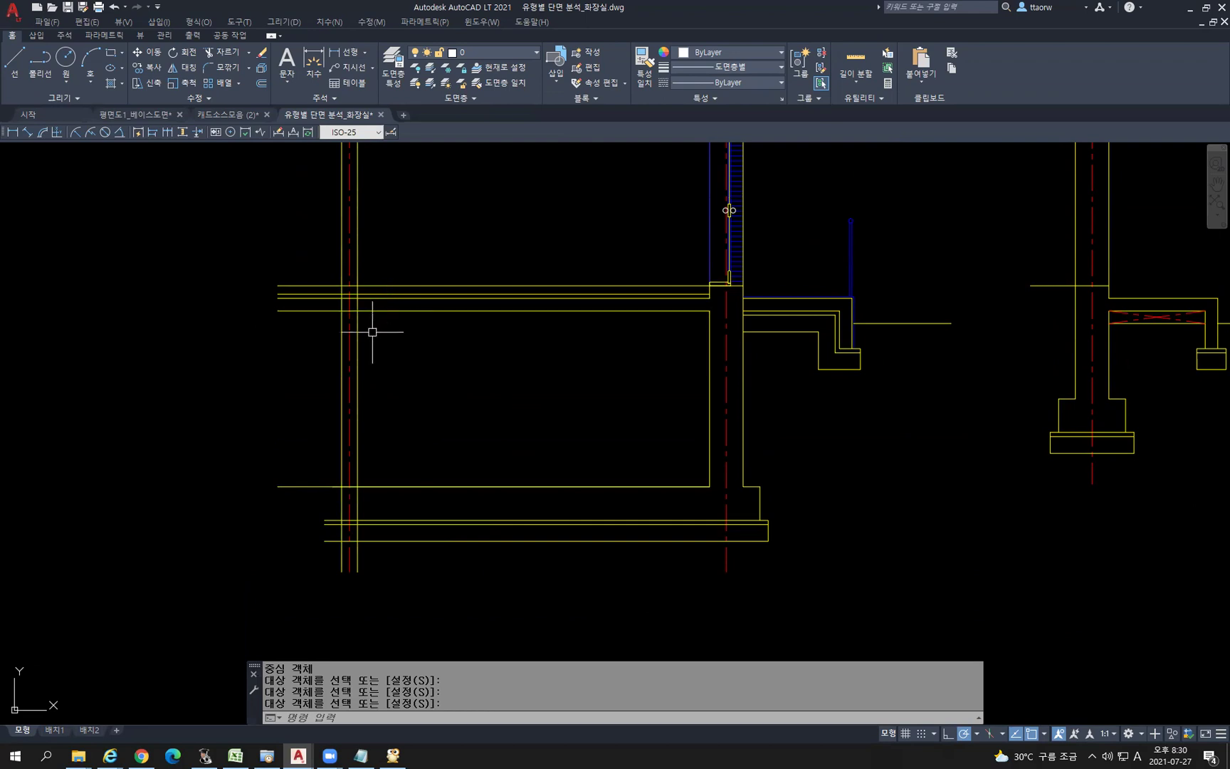
Offset the basement's inner wall face, ceiling line and floor line 10 toward the interior, twice each, for the finish layers
middle_click_drag(459, 307, 464, 328)
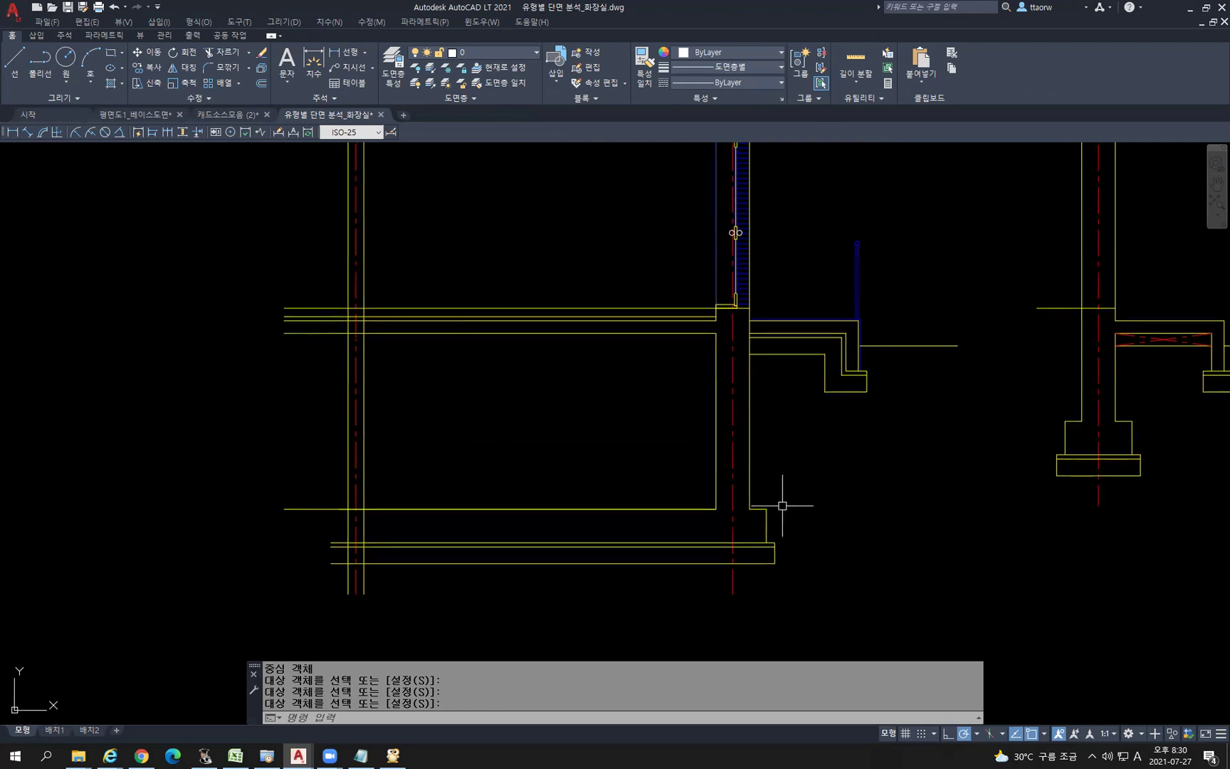
type("o")
key("Return")
type("10")
key("Return")
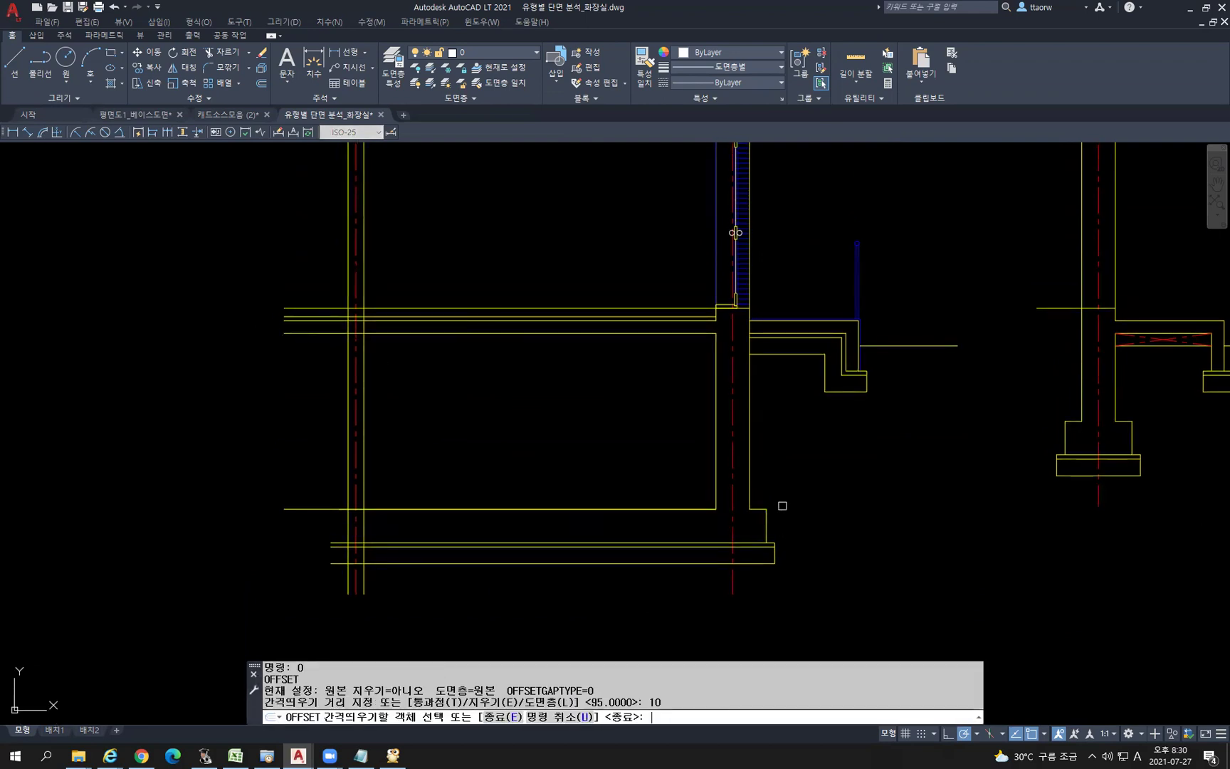
left_click(713, 394)
left_click(668, 423)
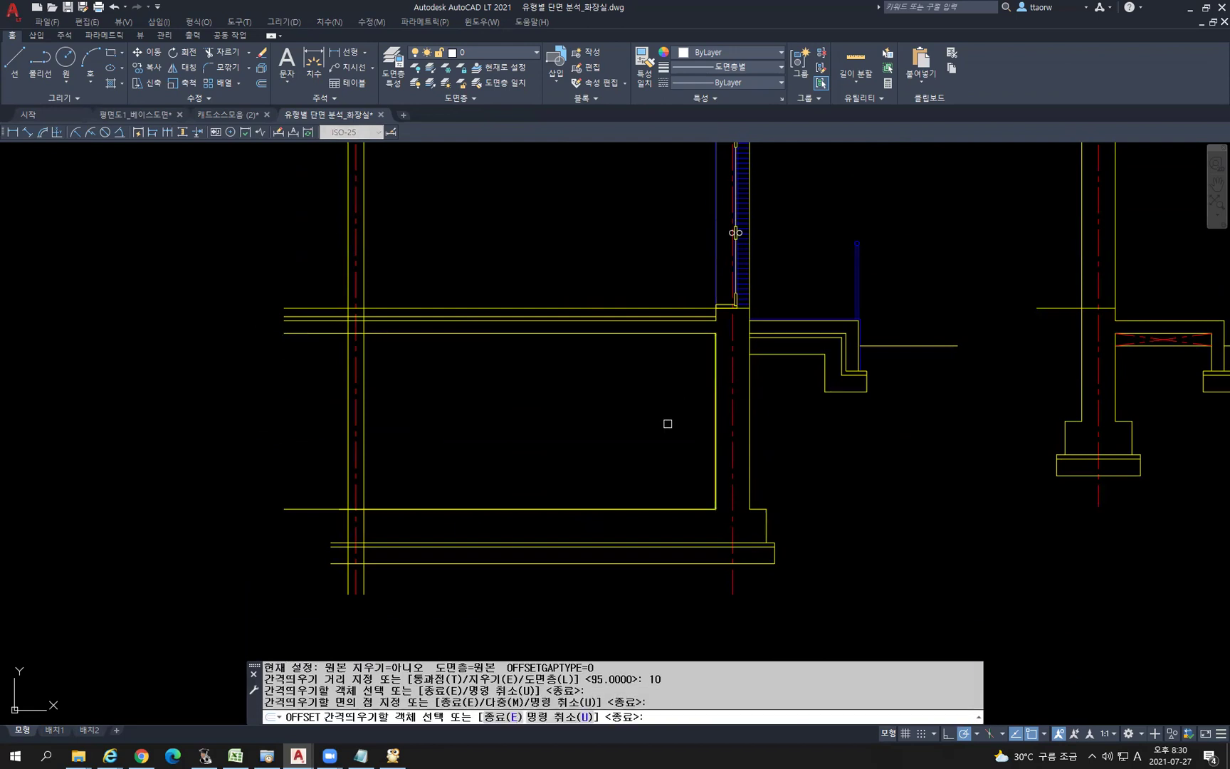
scroll(692, 392, "up", 5)
left_click(841, 299)
left_click(851, 294)
scroll(741, 313, "down", 4)
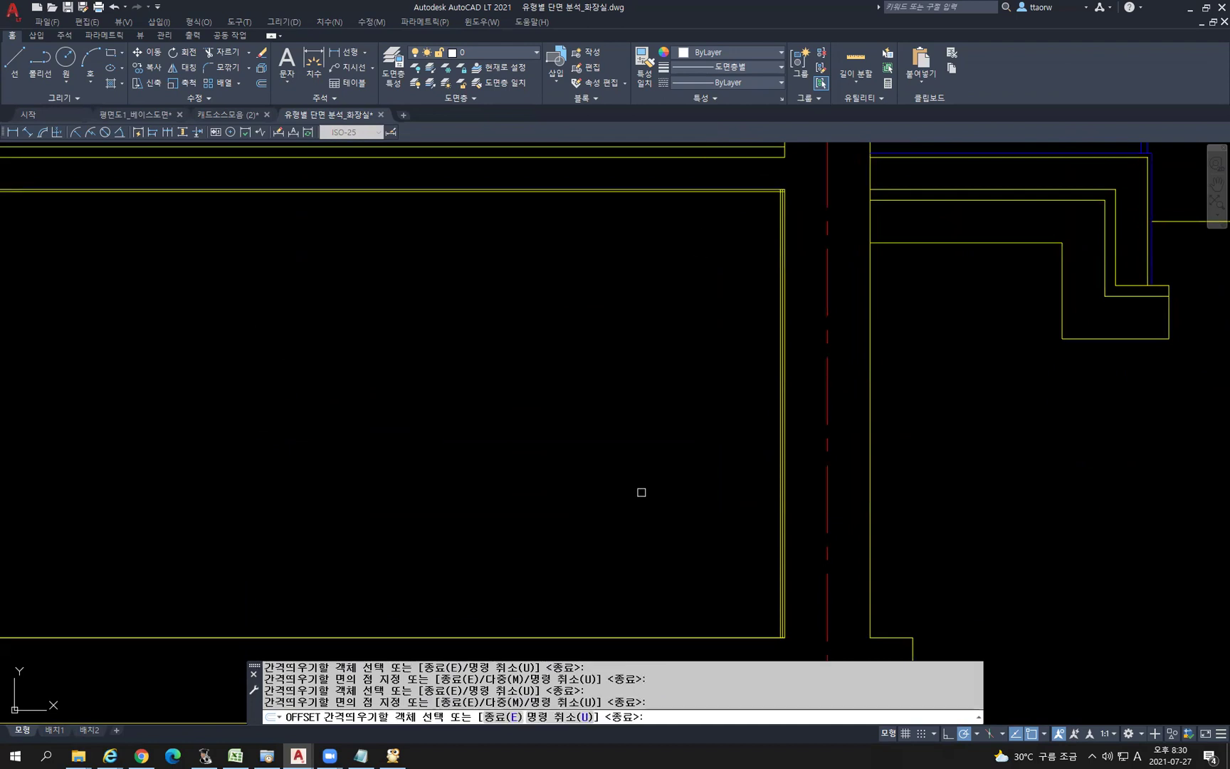
scroll(690, 632, "up", 5)
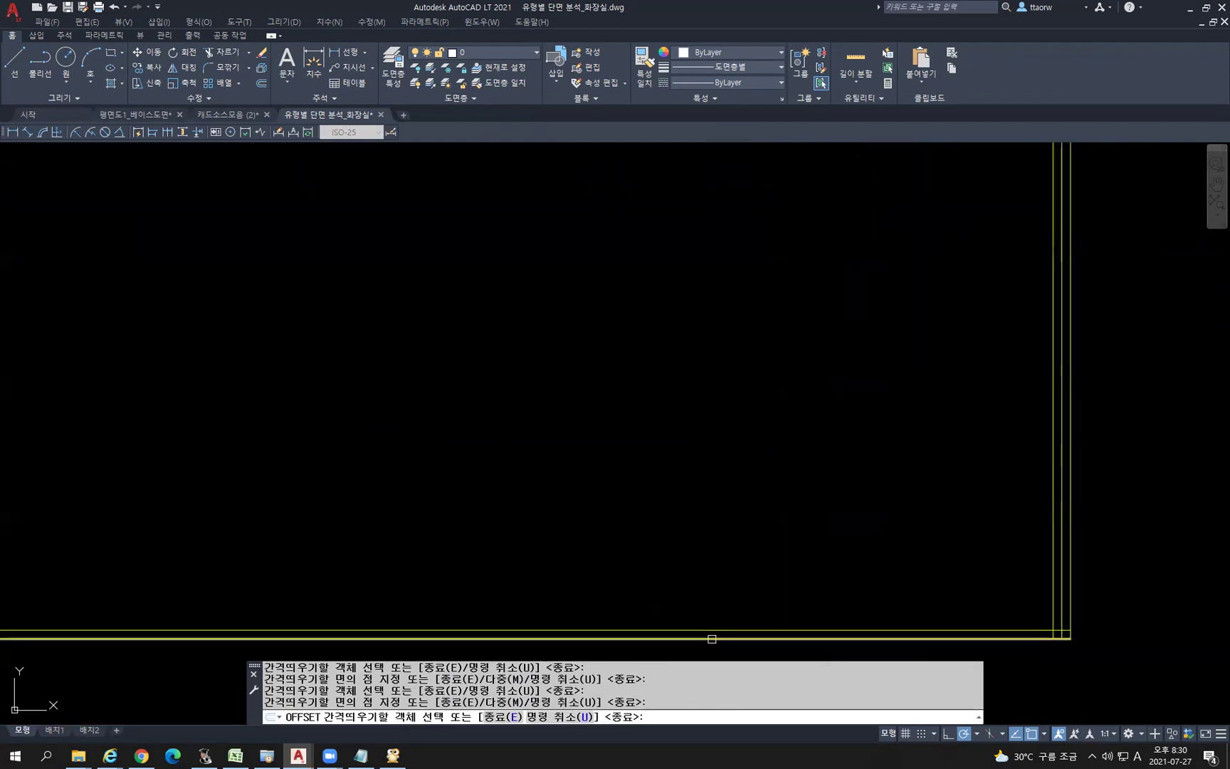
key("Escape")
scroll(845, 585, "down", 3)
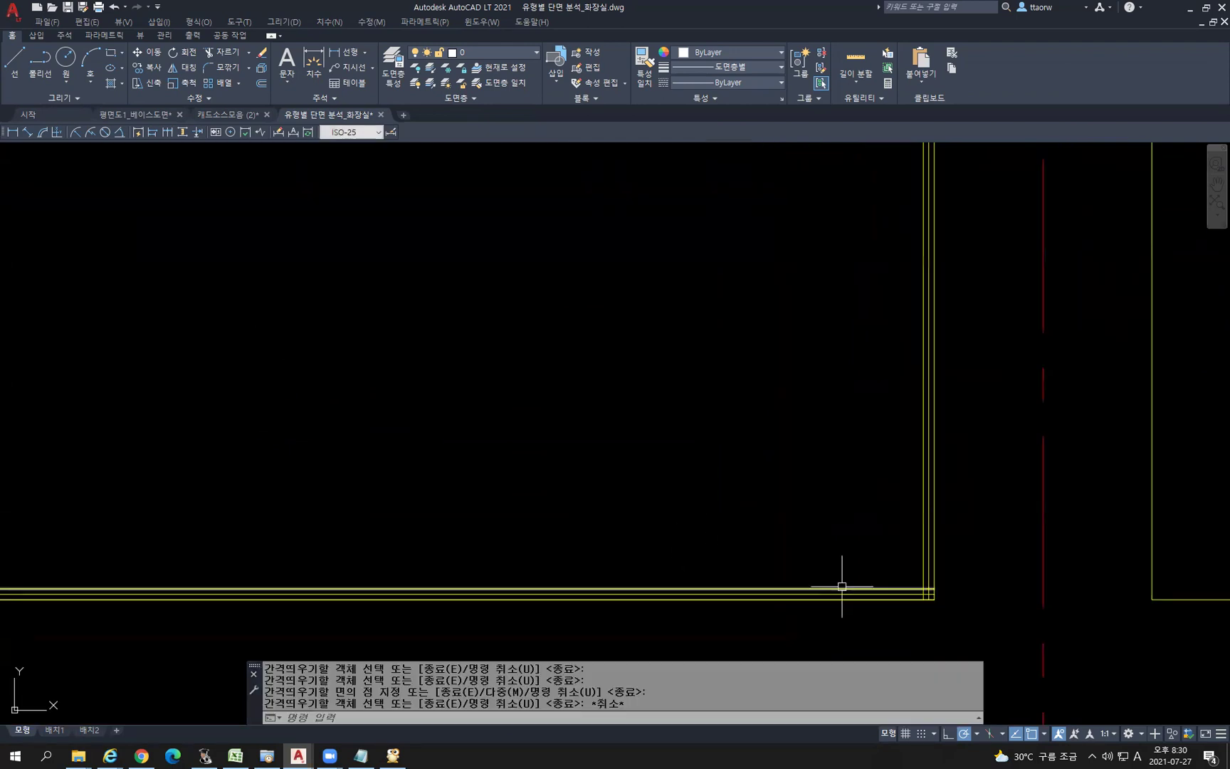
Trim the wall's outer face where the exterior slab meets it so the slab joins the wall
scroll(887, 439, "down", 5)
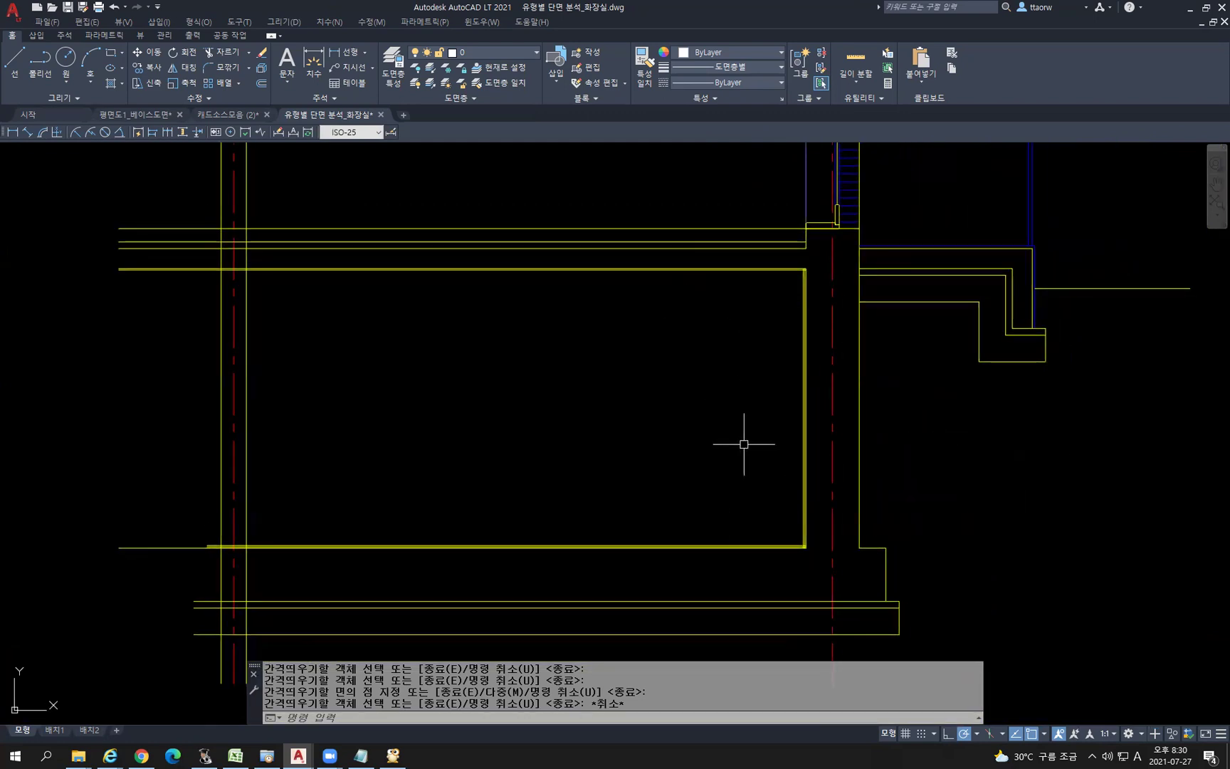
type("tr")
key("Return")
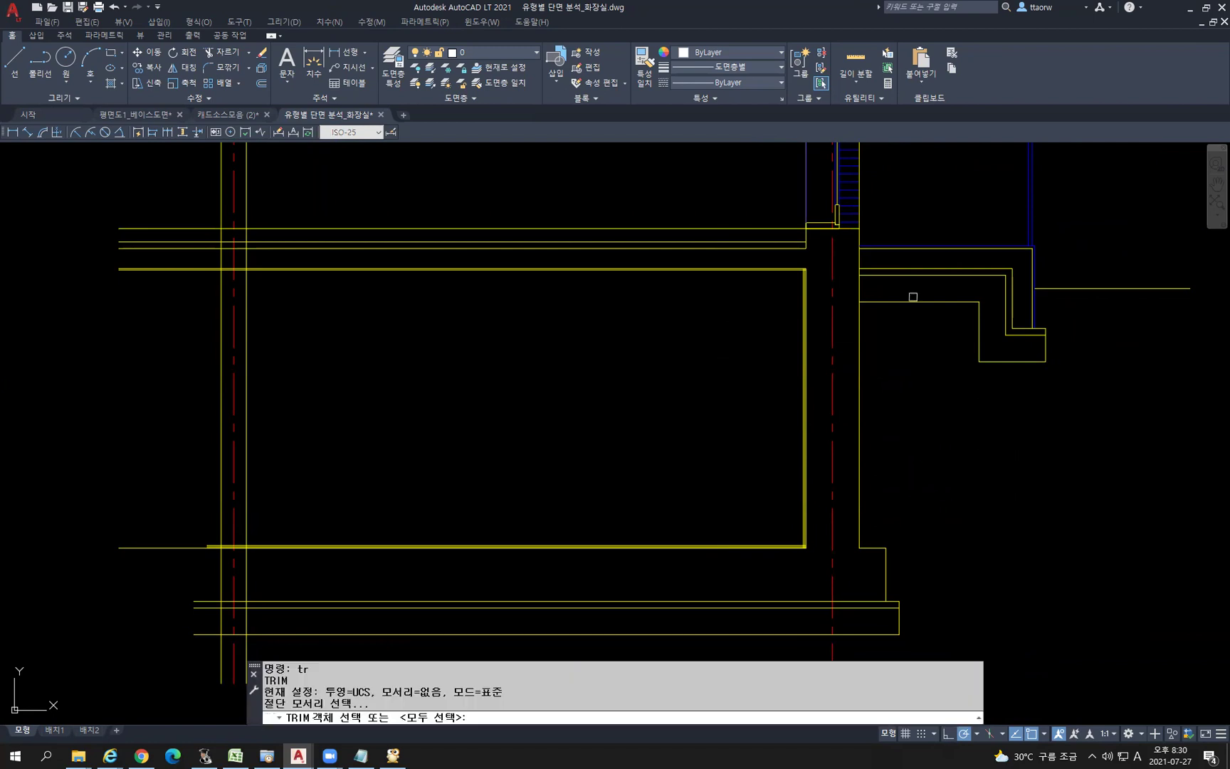
left_click(909, 288)
left_click(846, 219)
key("Return")
left_click(858, 398)
key("Escape")
scroll(681, 387, "down", 2)
mouse_move(782, 385)
middle_mouse_down()
mouse_move(825, 402)
mouse_move(736, 491)
middle_mouse_up()
middle_click_drag(914, 449, 774, 354)
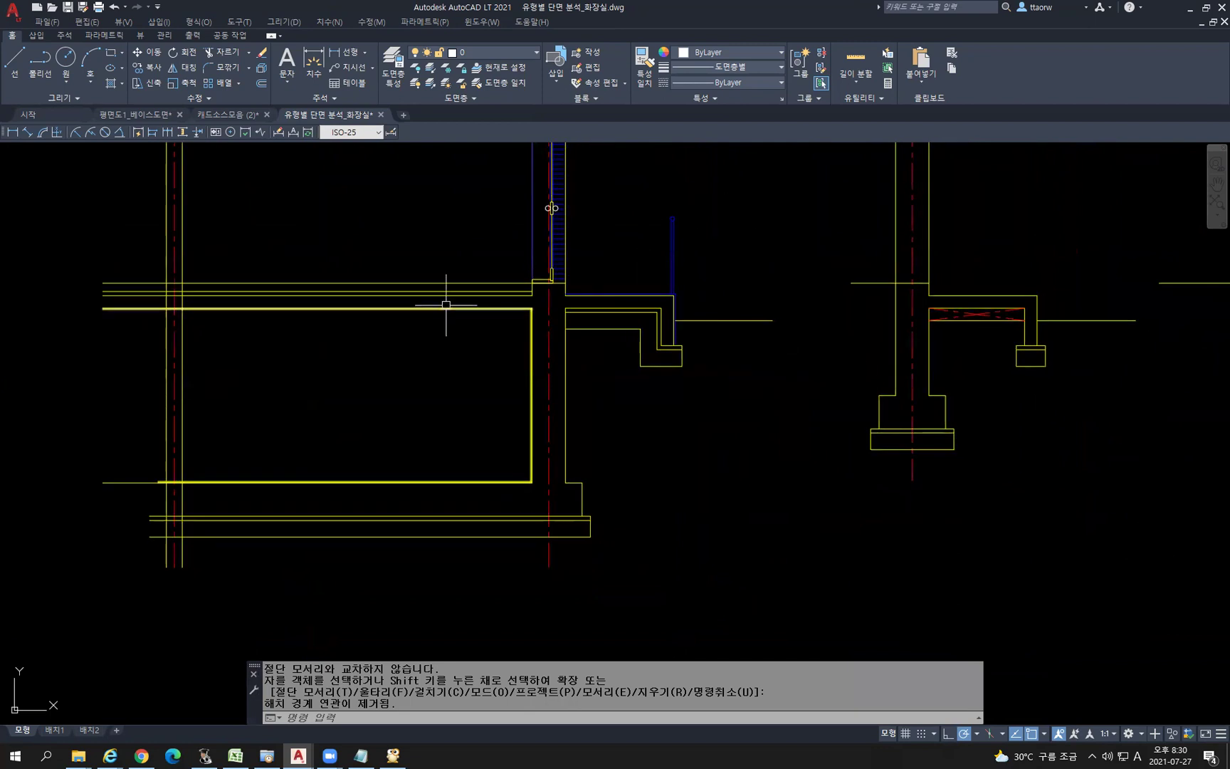
scroll(782, 362, "down", 4)
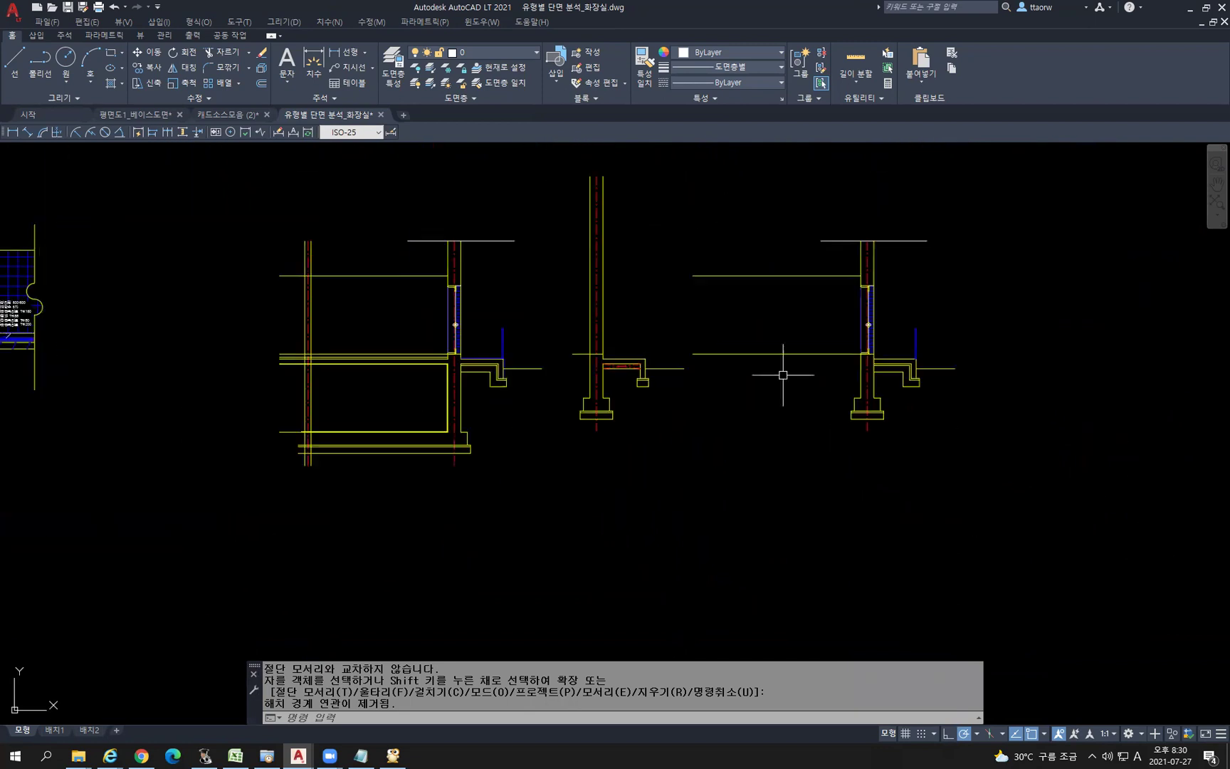
scroll(637, 406, "up", 5)
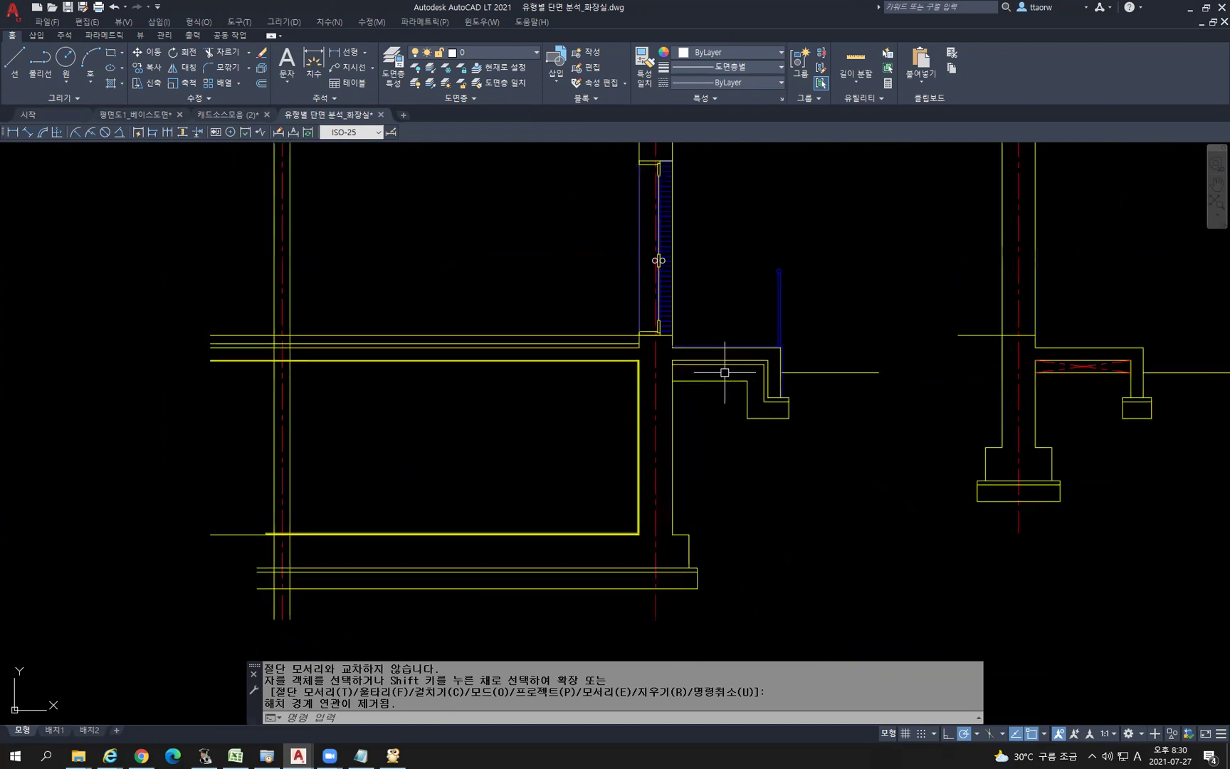